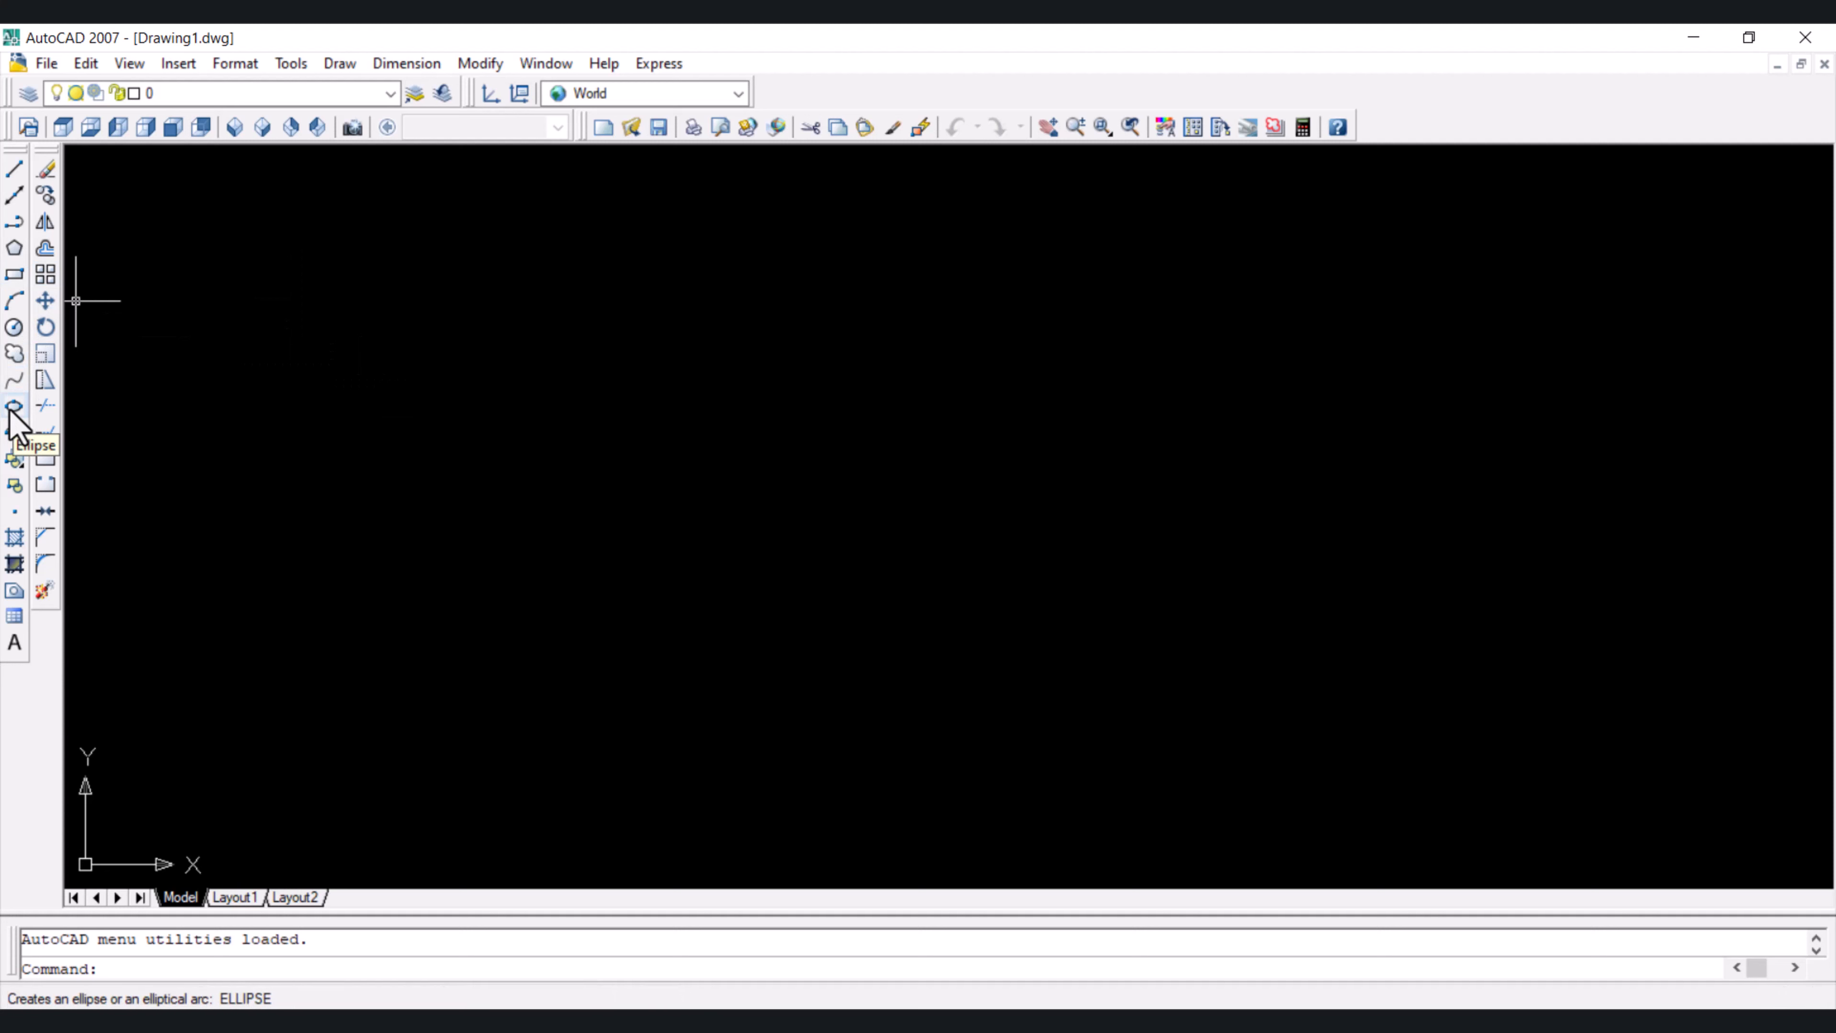
Draw an ellipse with a horizontal axis of 160 and a distance of 50 to the other axis
left_click(14, 407)
left_click(262, 435)
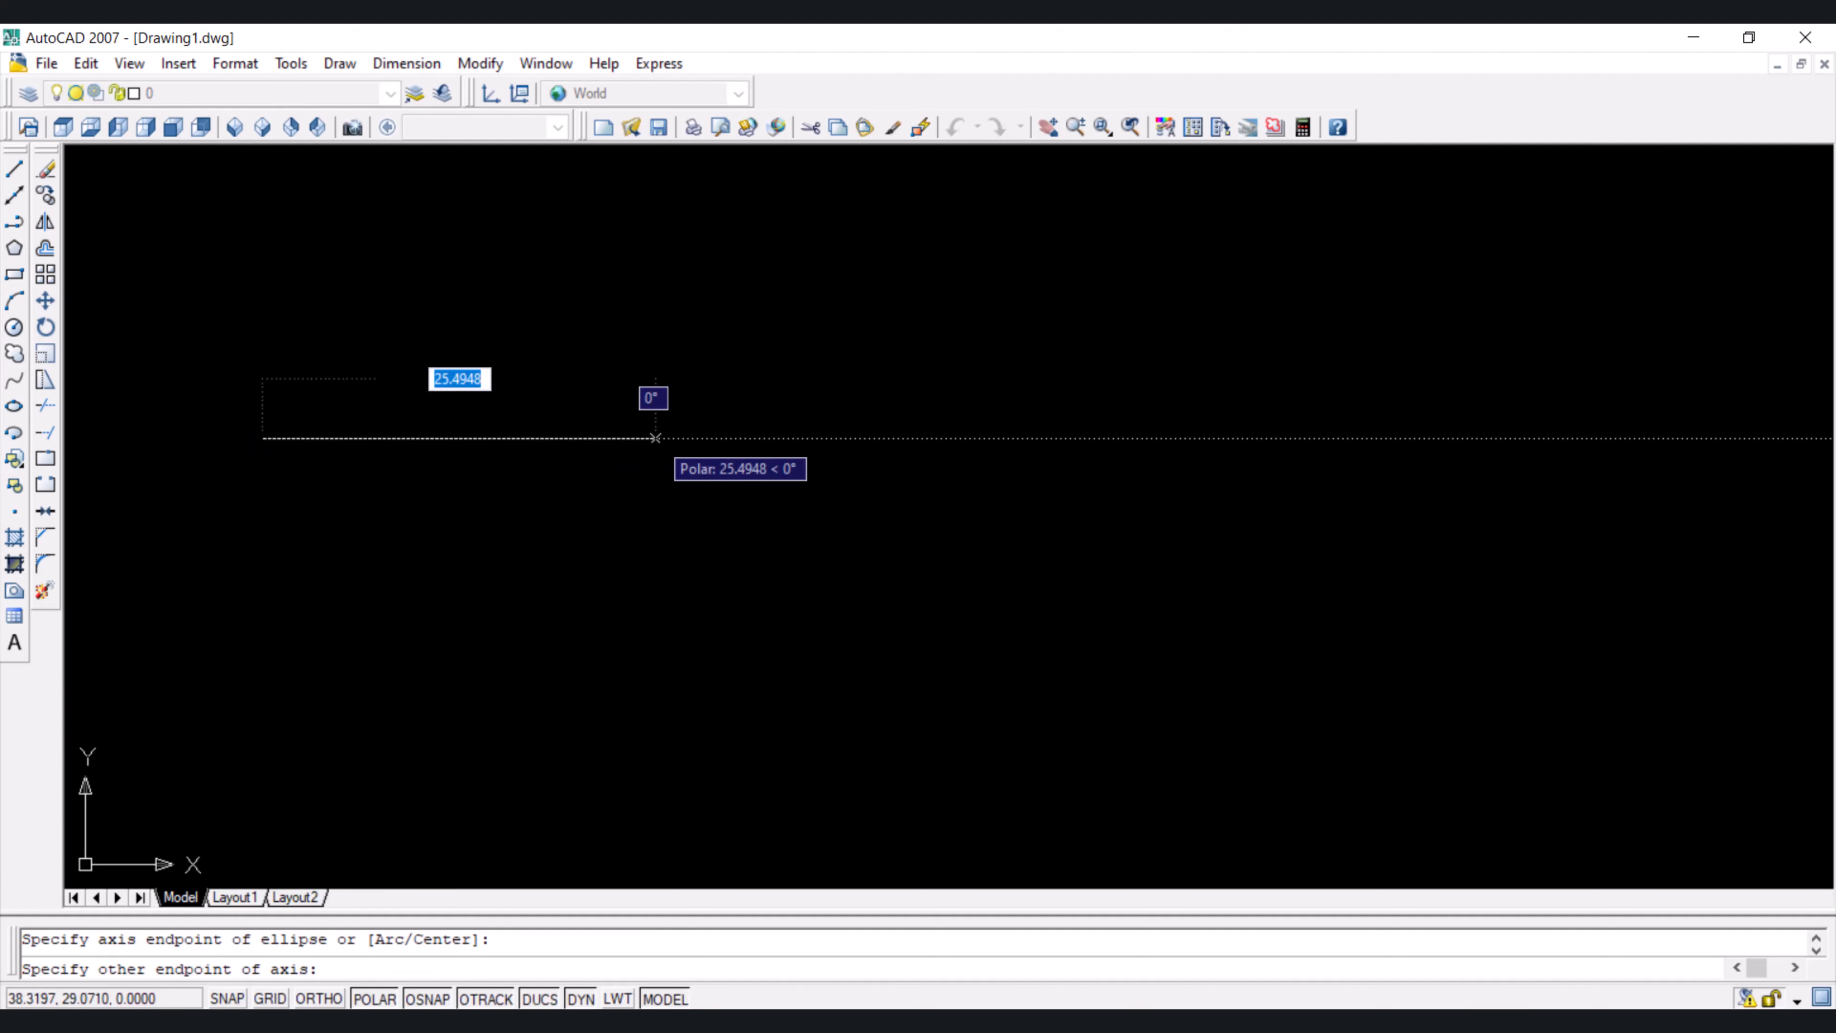
type("160")
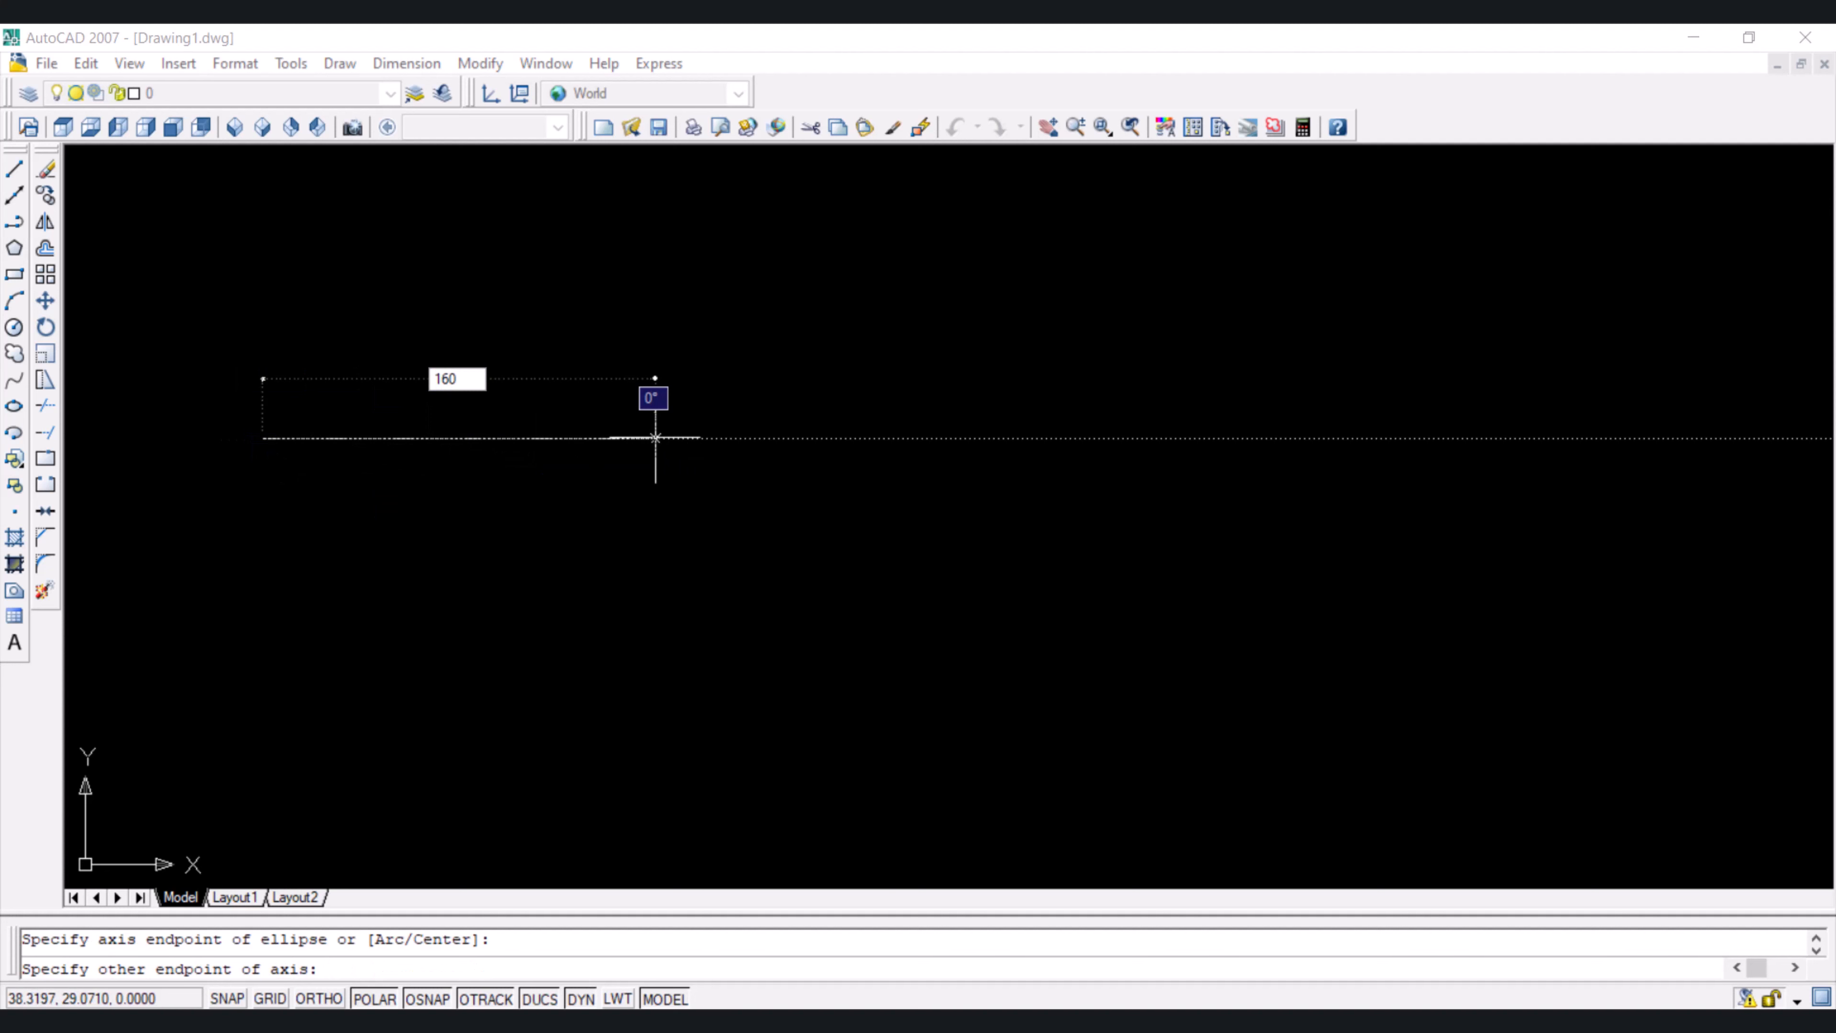
key("Return")
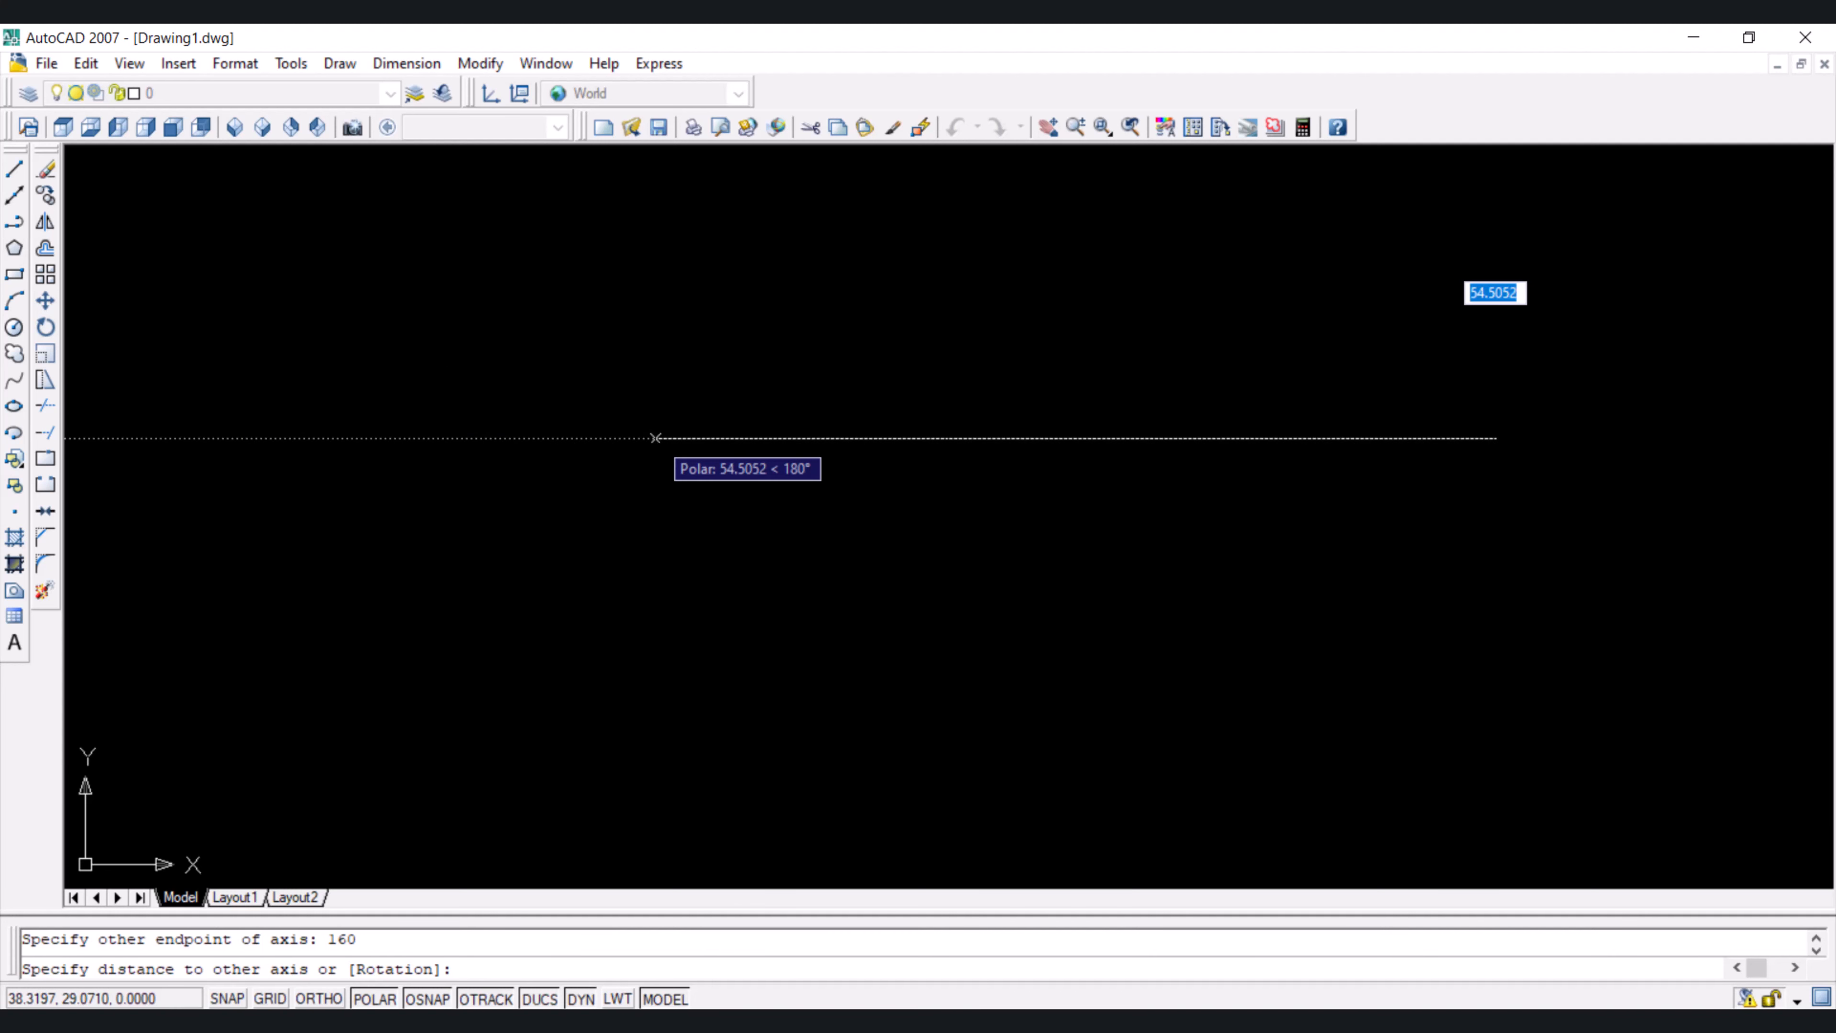
scroll(944, 518, "down", 7)
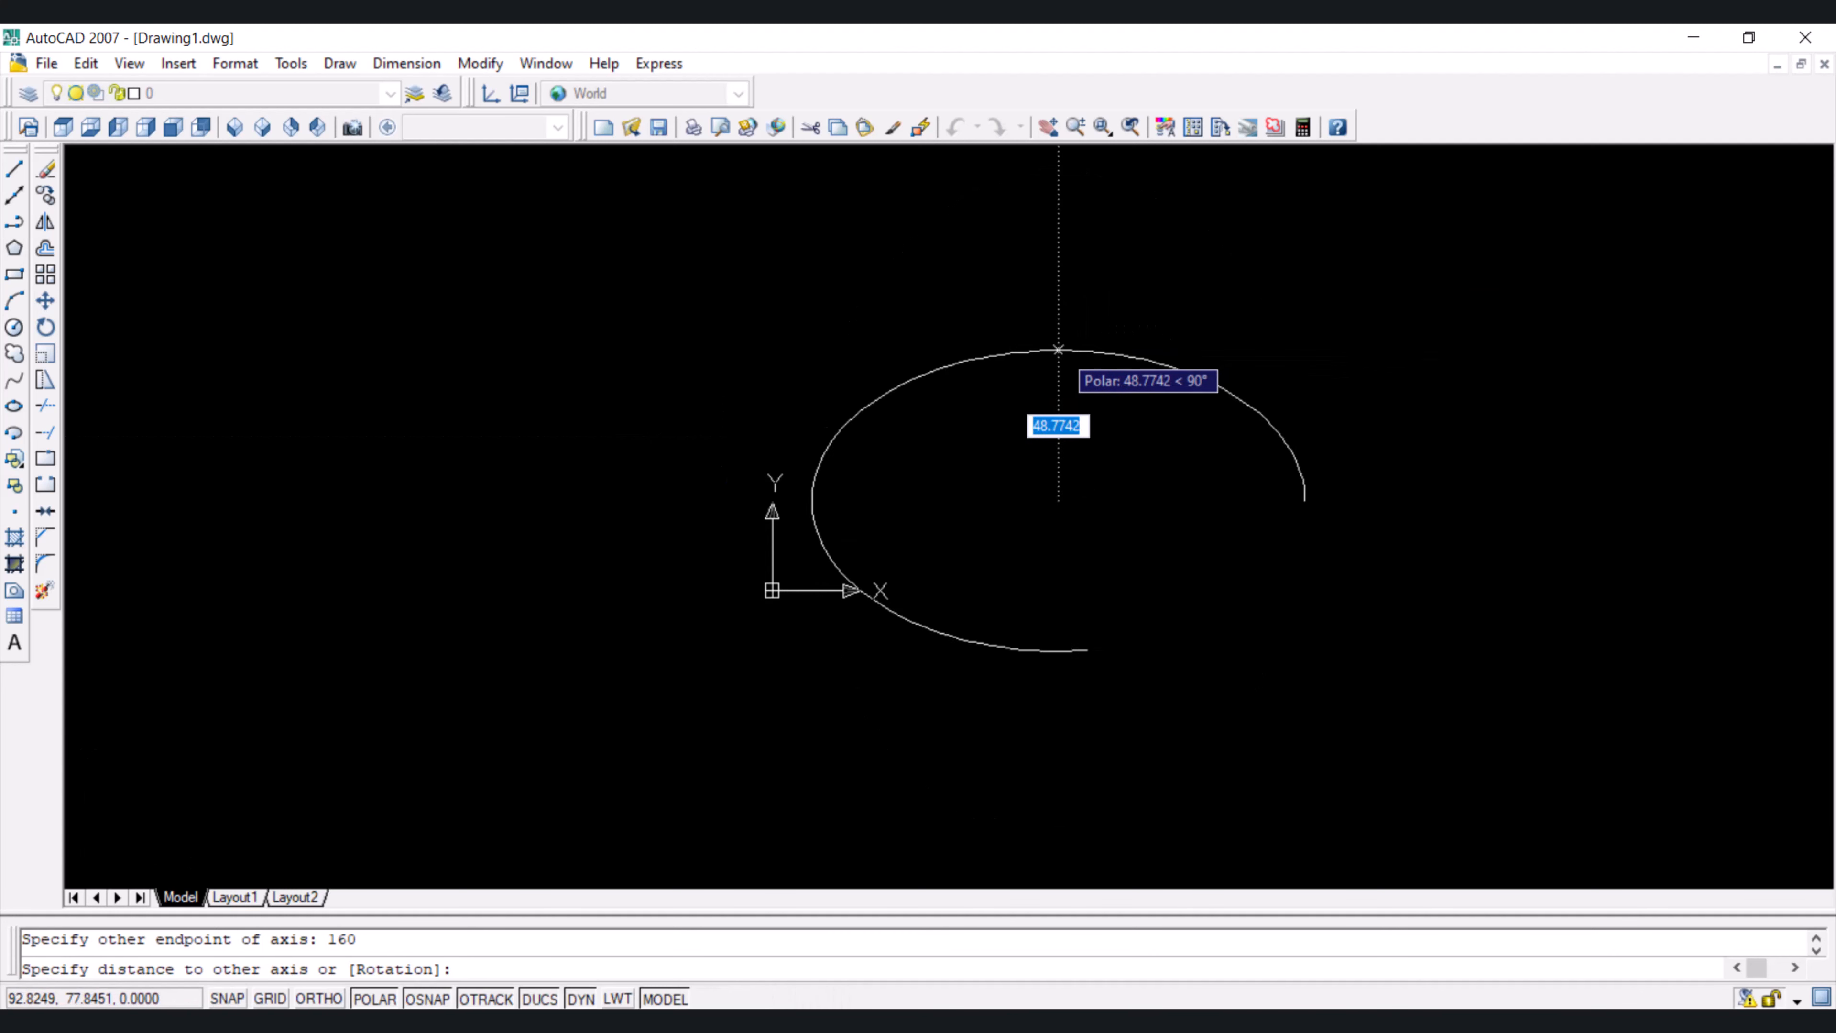
type("50")
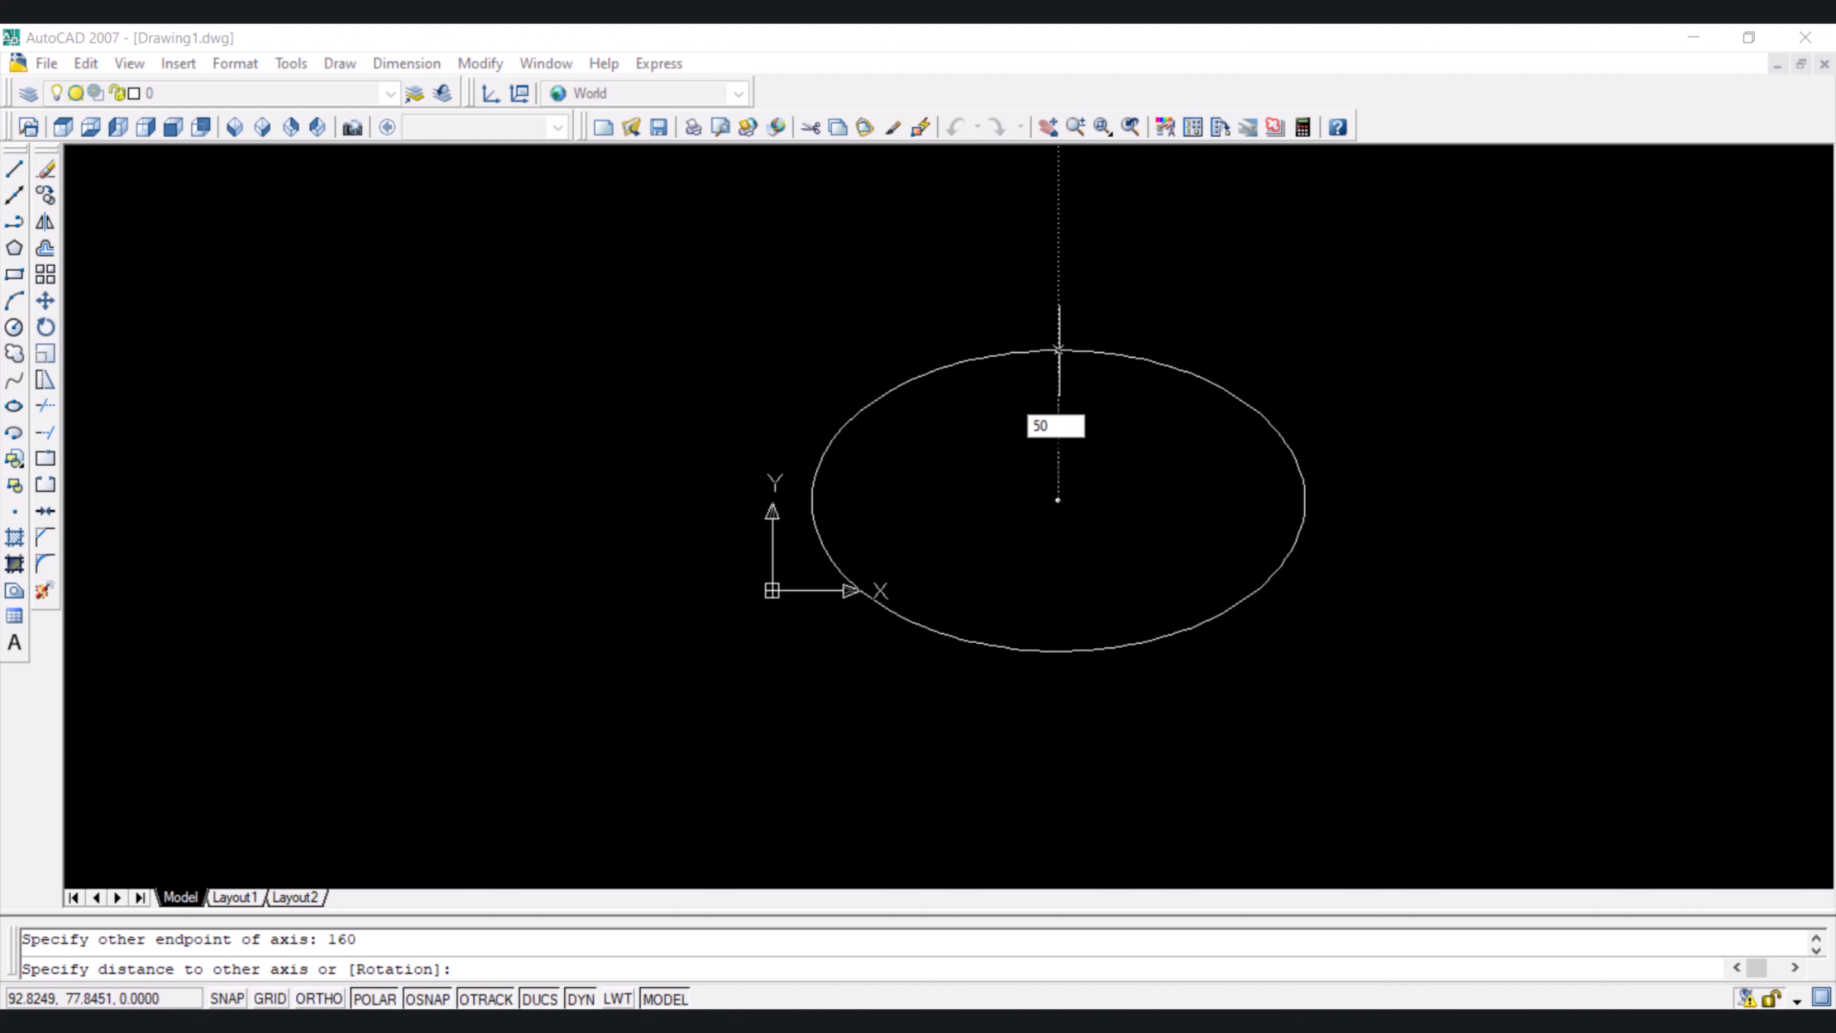
key("Return")
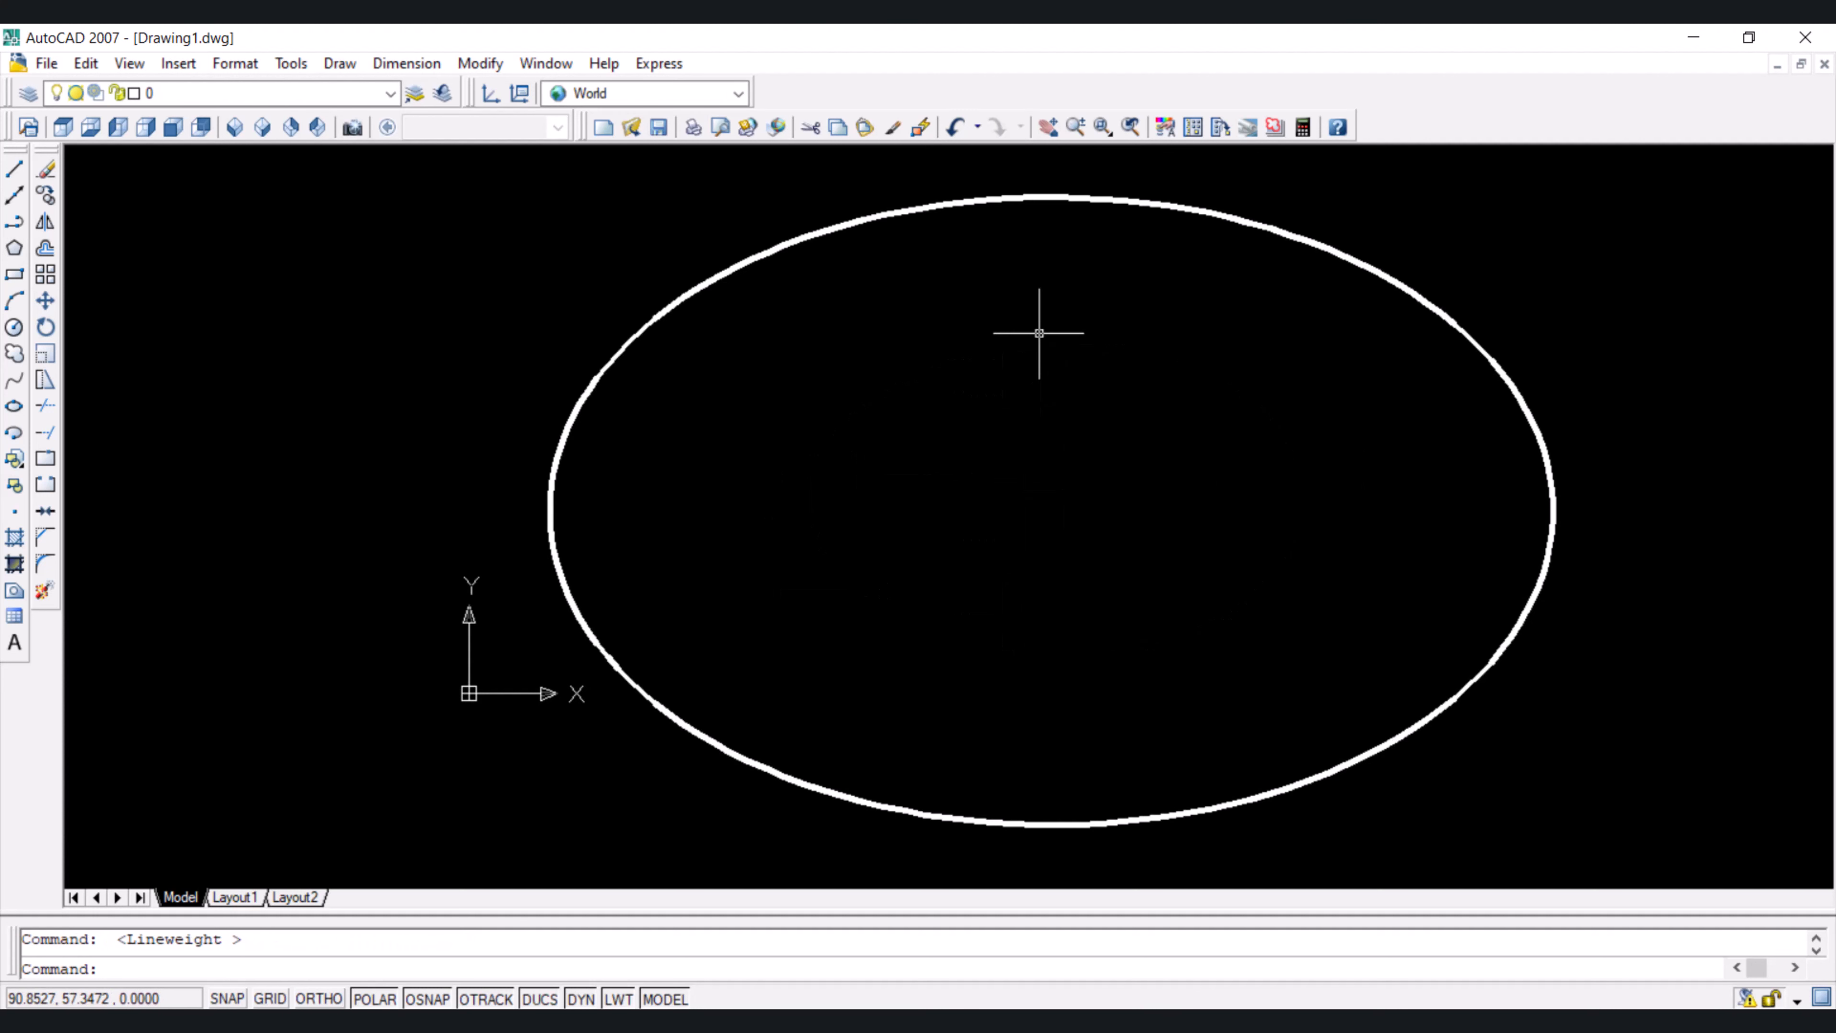
Draw the ellipse's horizontal and vertical centre lines between its opposite quadrant points
left_click(15, 171)
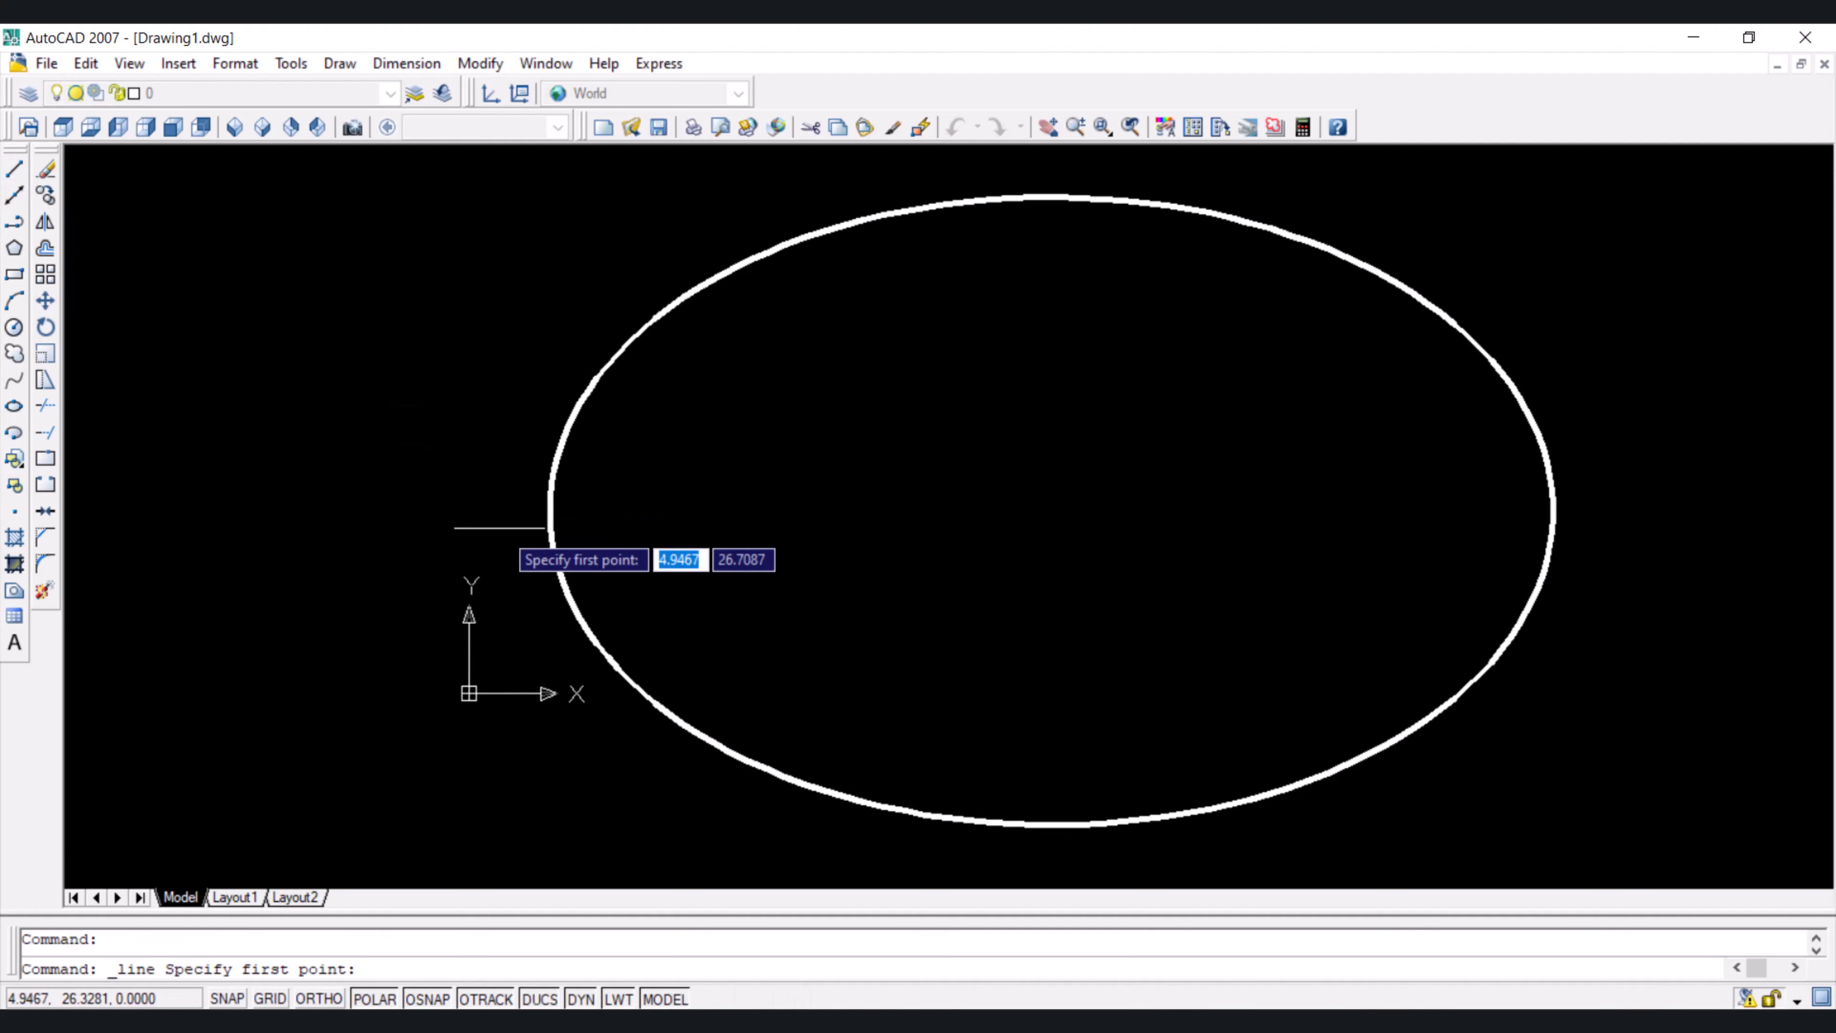
left_click(549, 511)
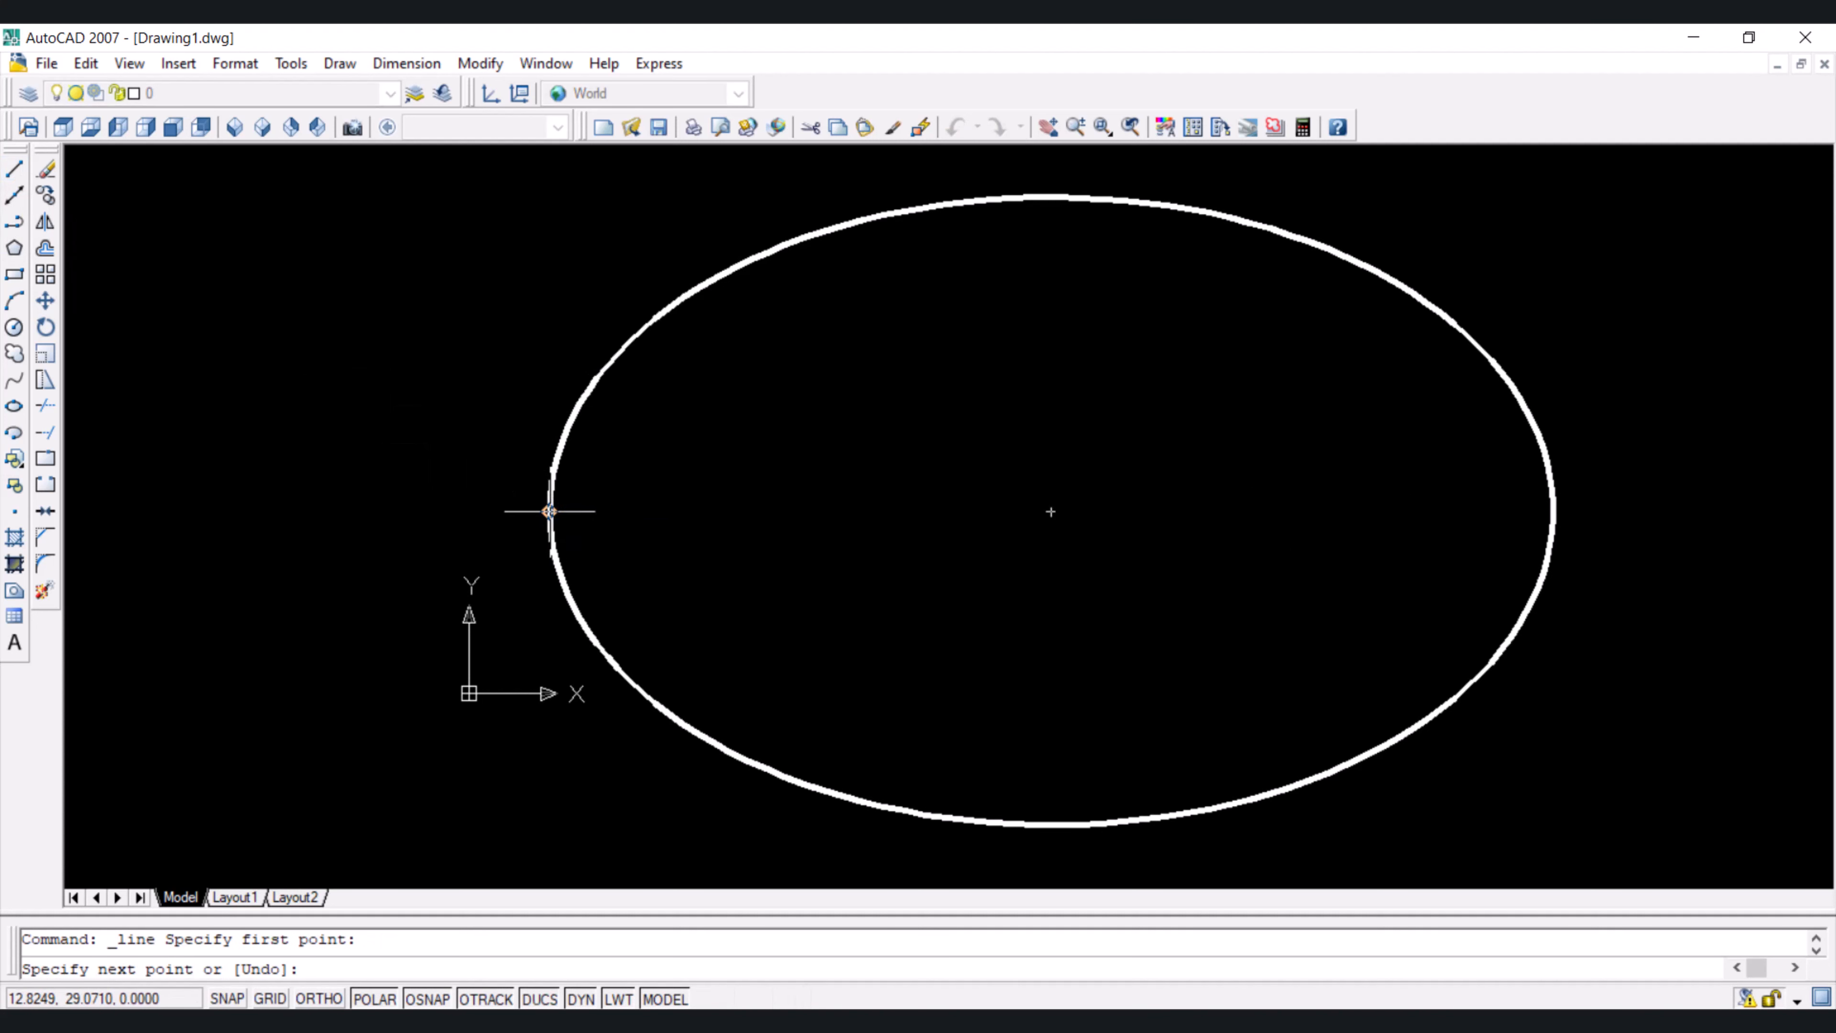
left_click(1552, 512)
key("Return")
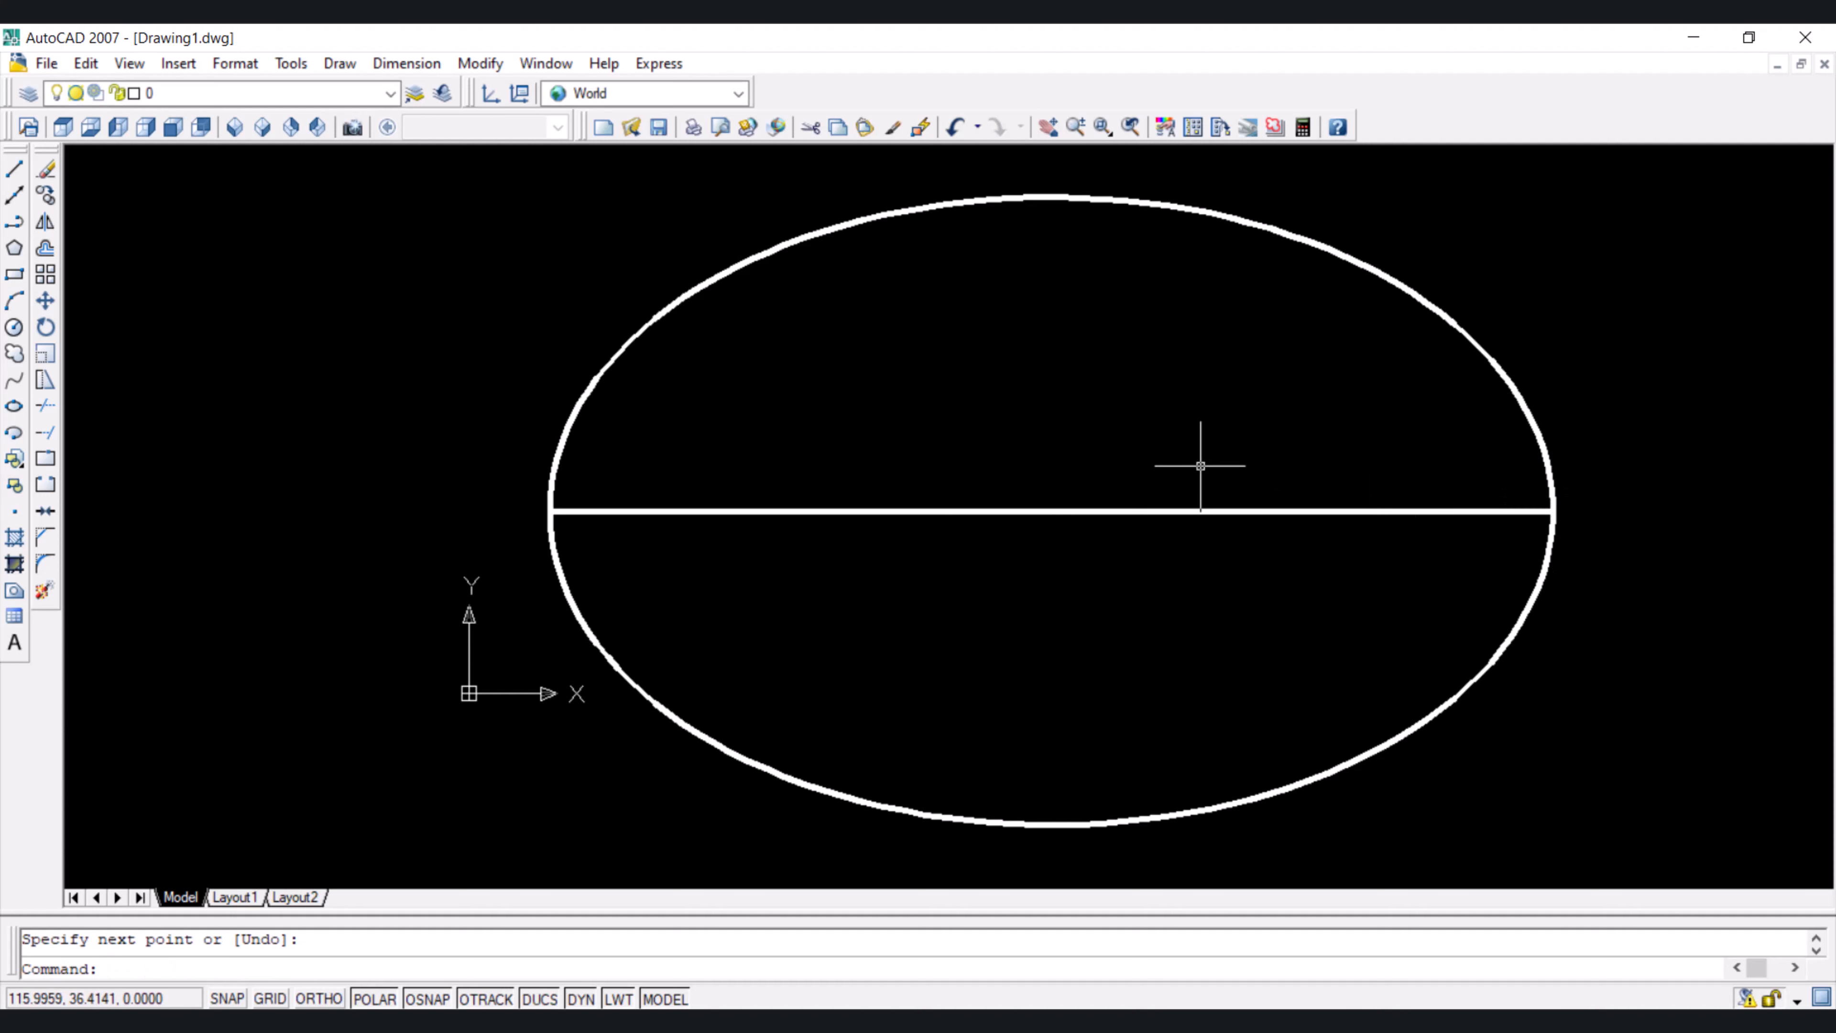
key("Return")
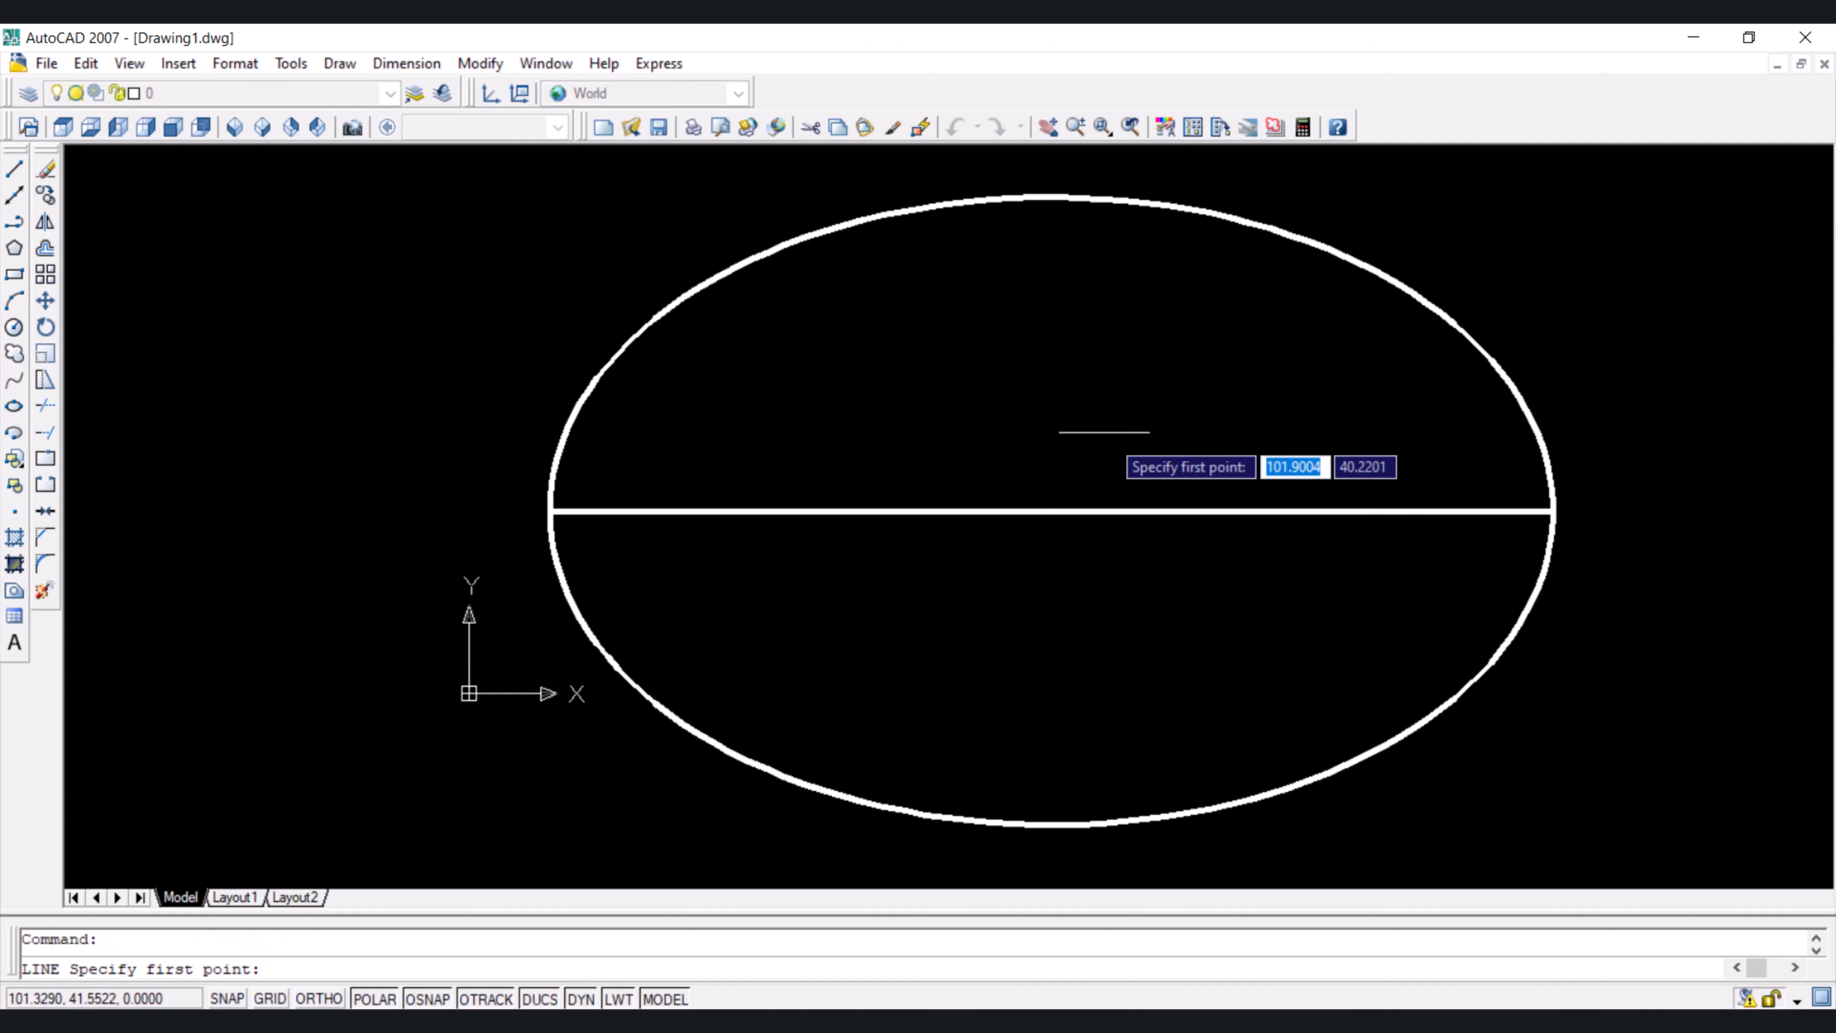
left_click(1051, 196)
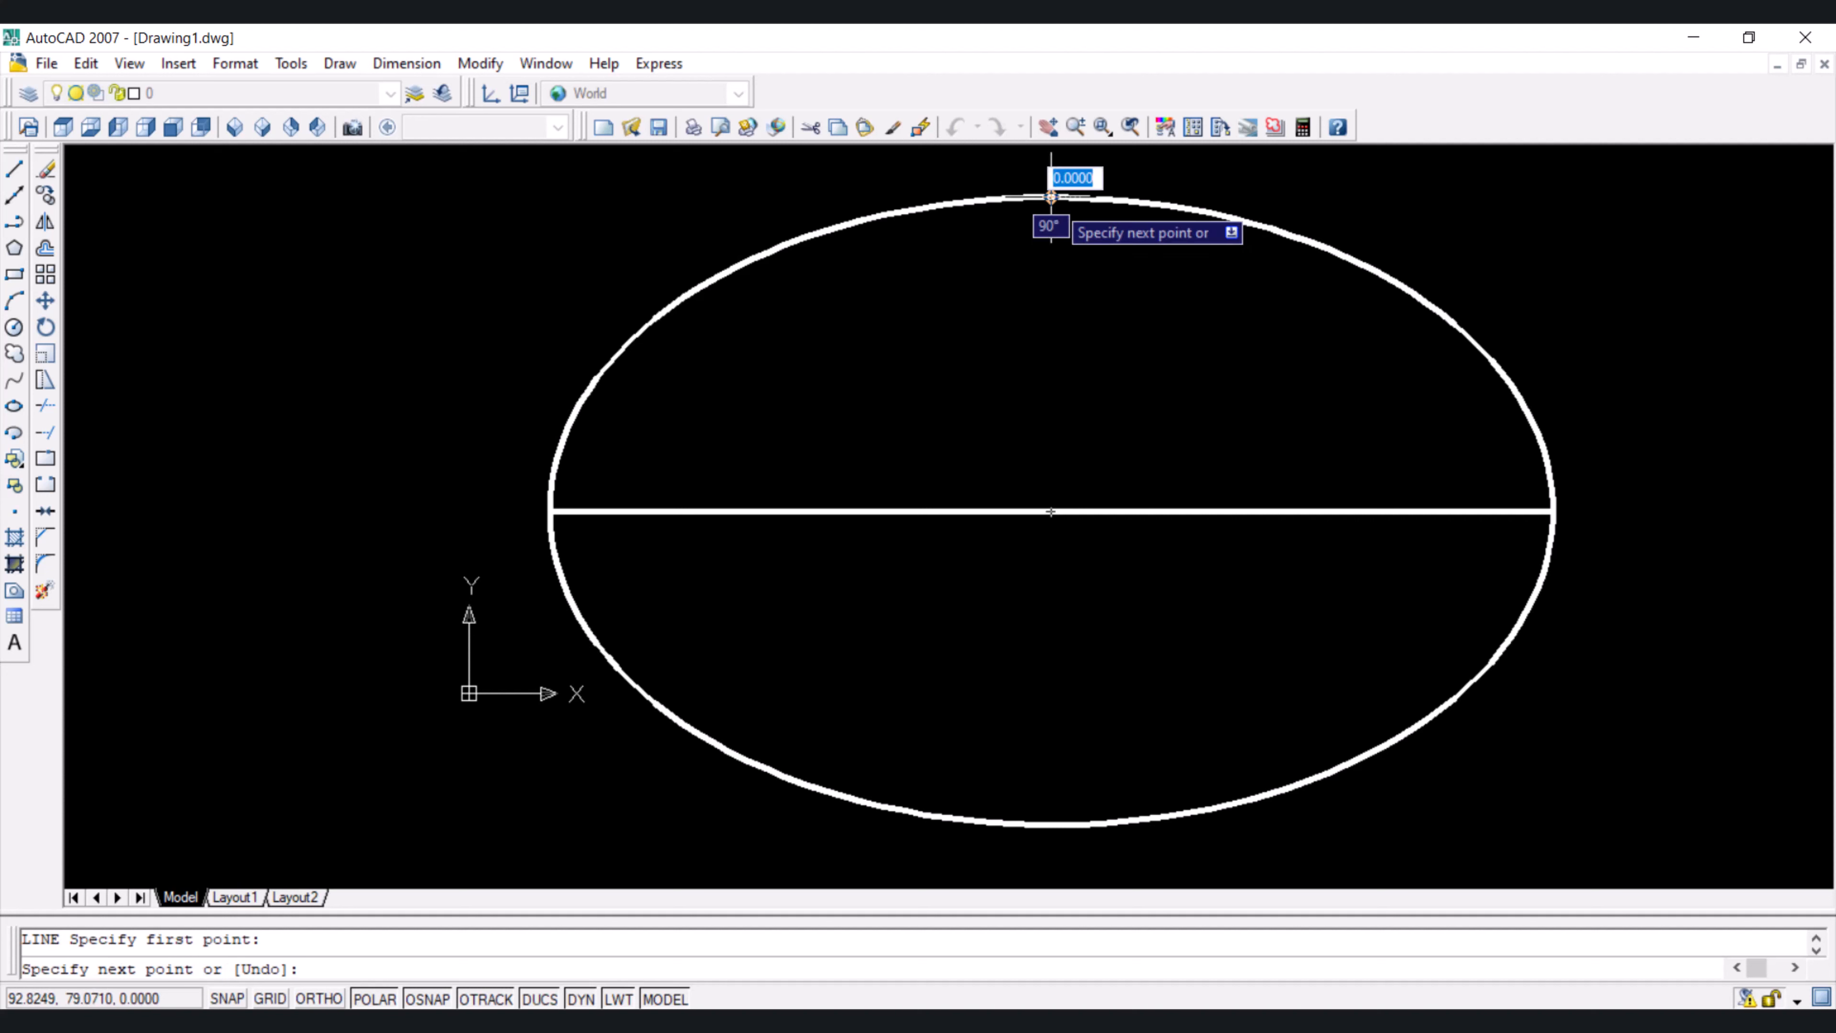
left_click(1051, 824)
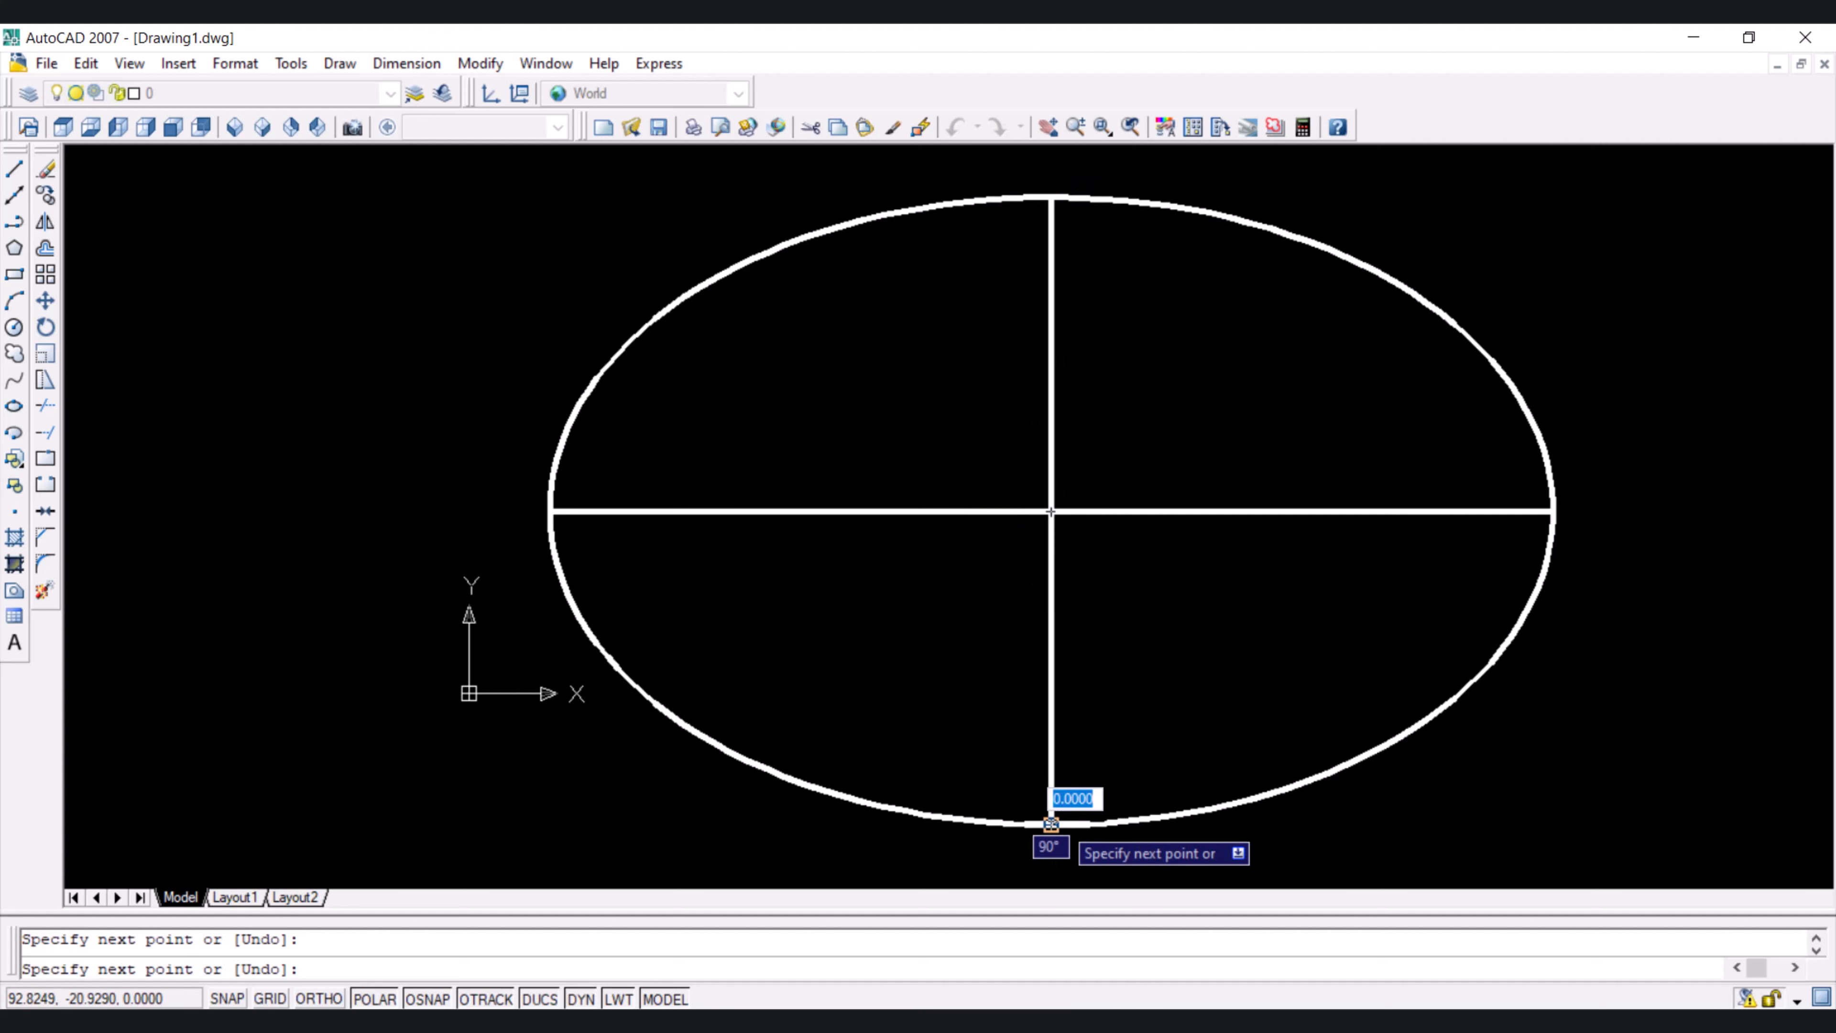
key("Return")
Consult the reference image autocad practice 1.JPG and draw a circle of diameter 20 on the horizontal axis, 35 inside the ellipse's left end
key("alt+Tab")
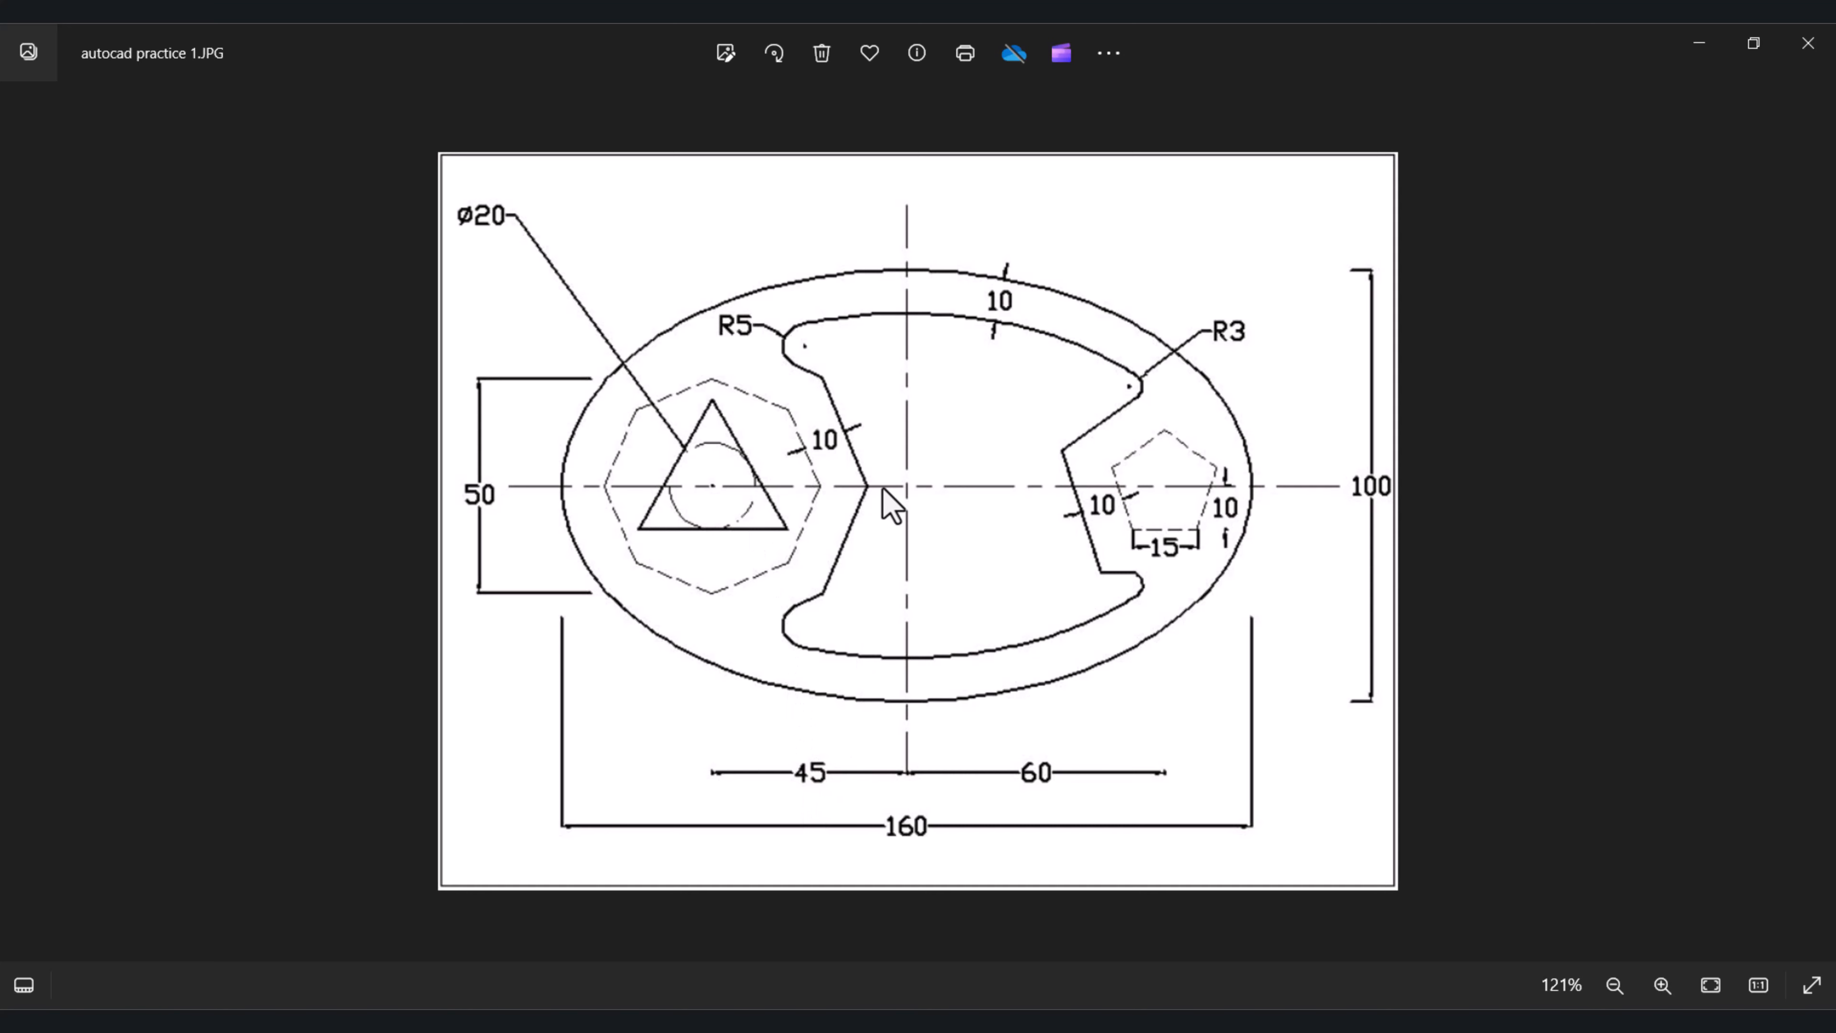
left_click(1209, 1020)
left_click(1209, 1020)
key("alt+Tab")
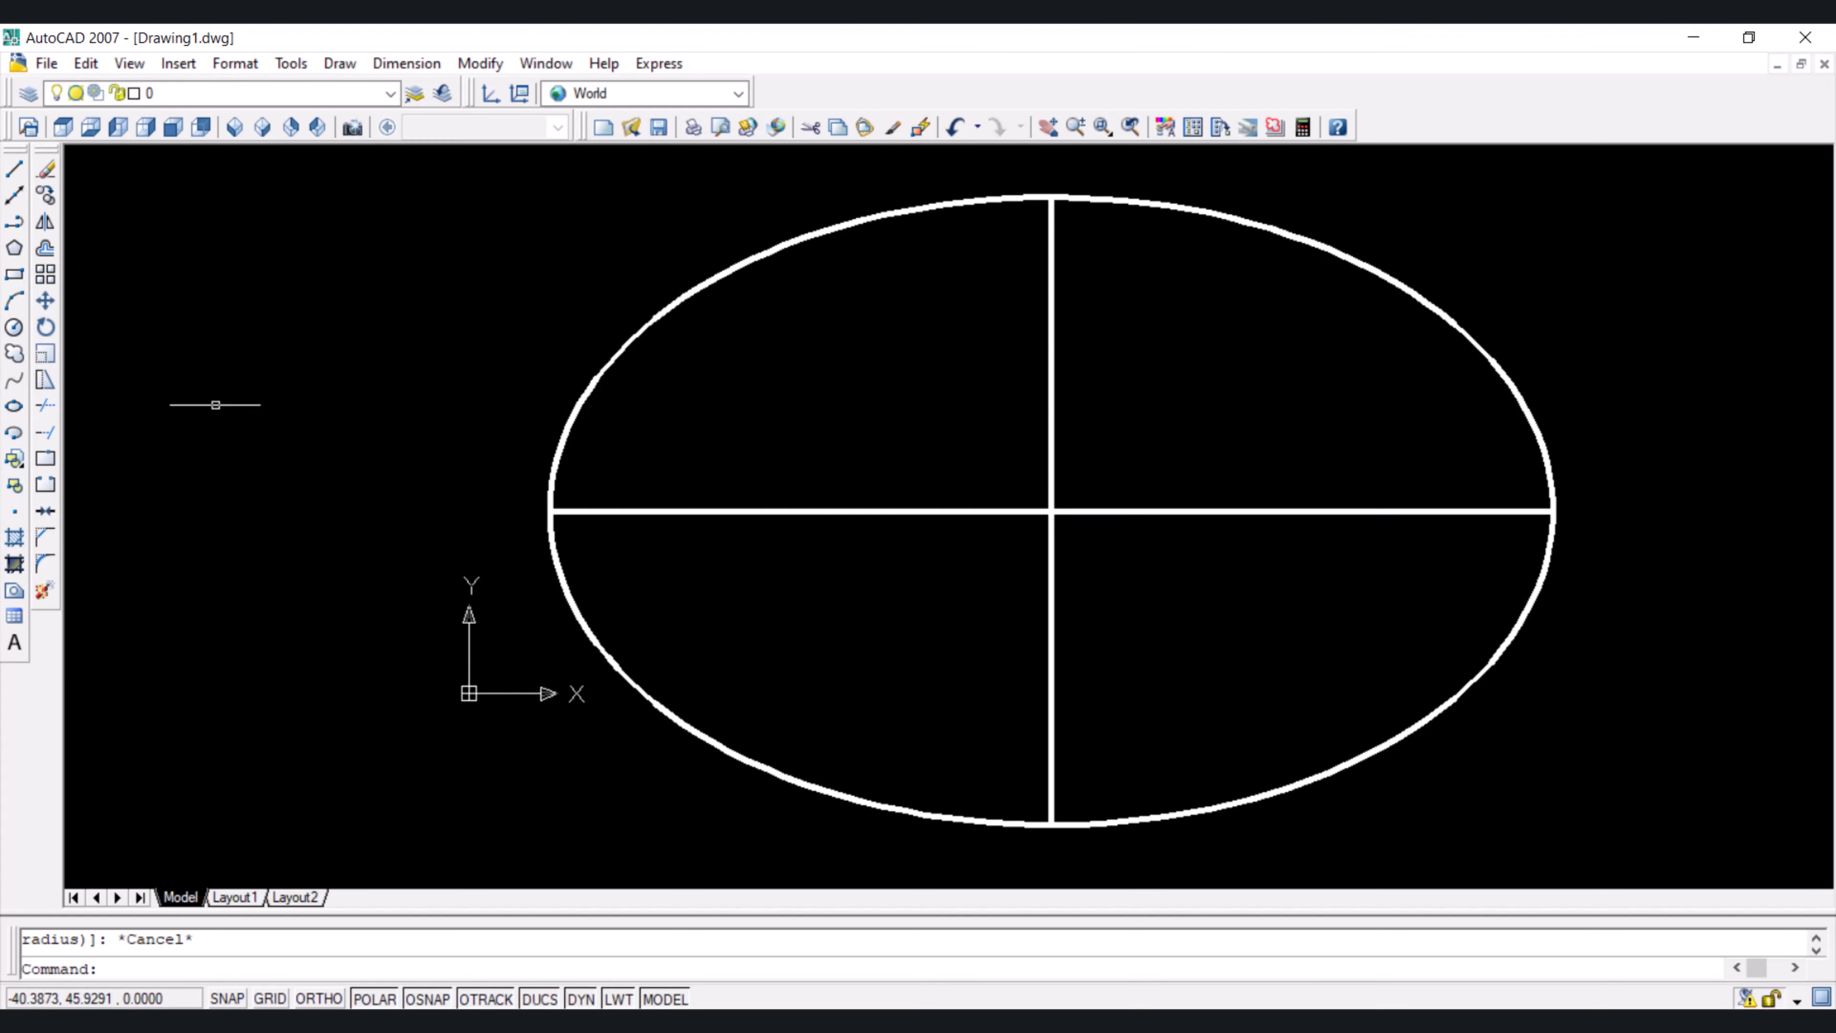
left_click(14, 327)
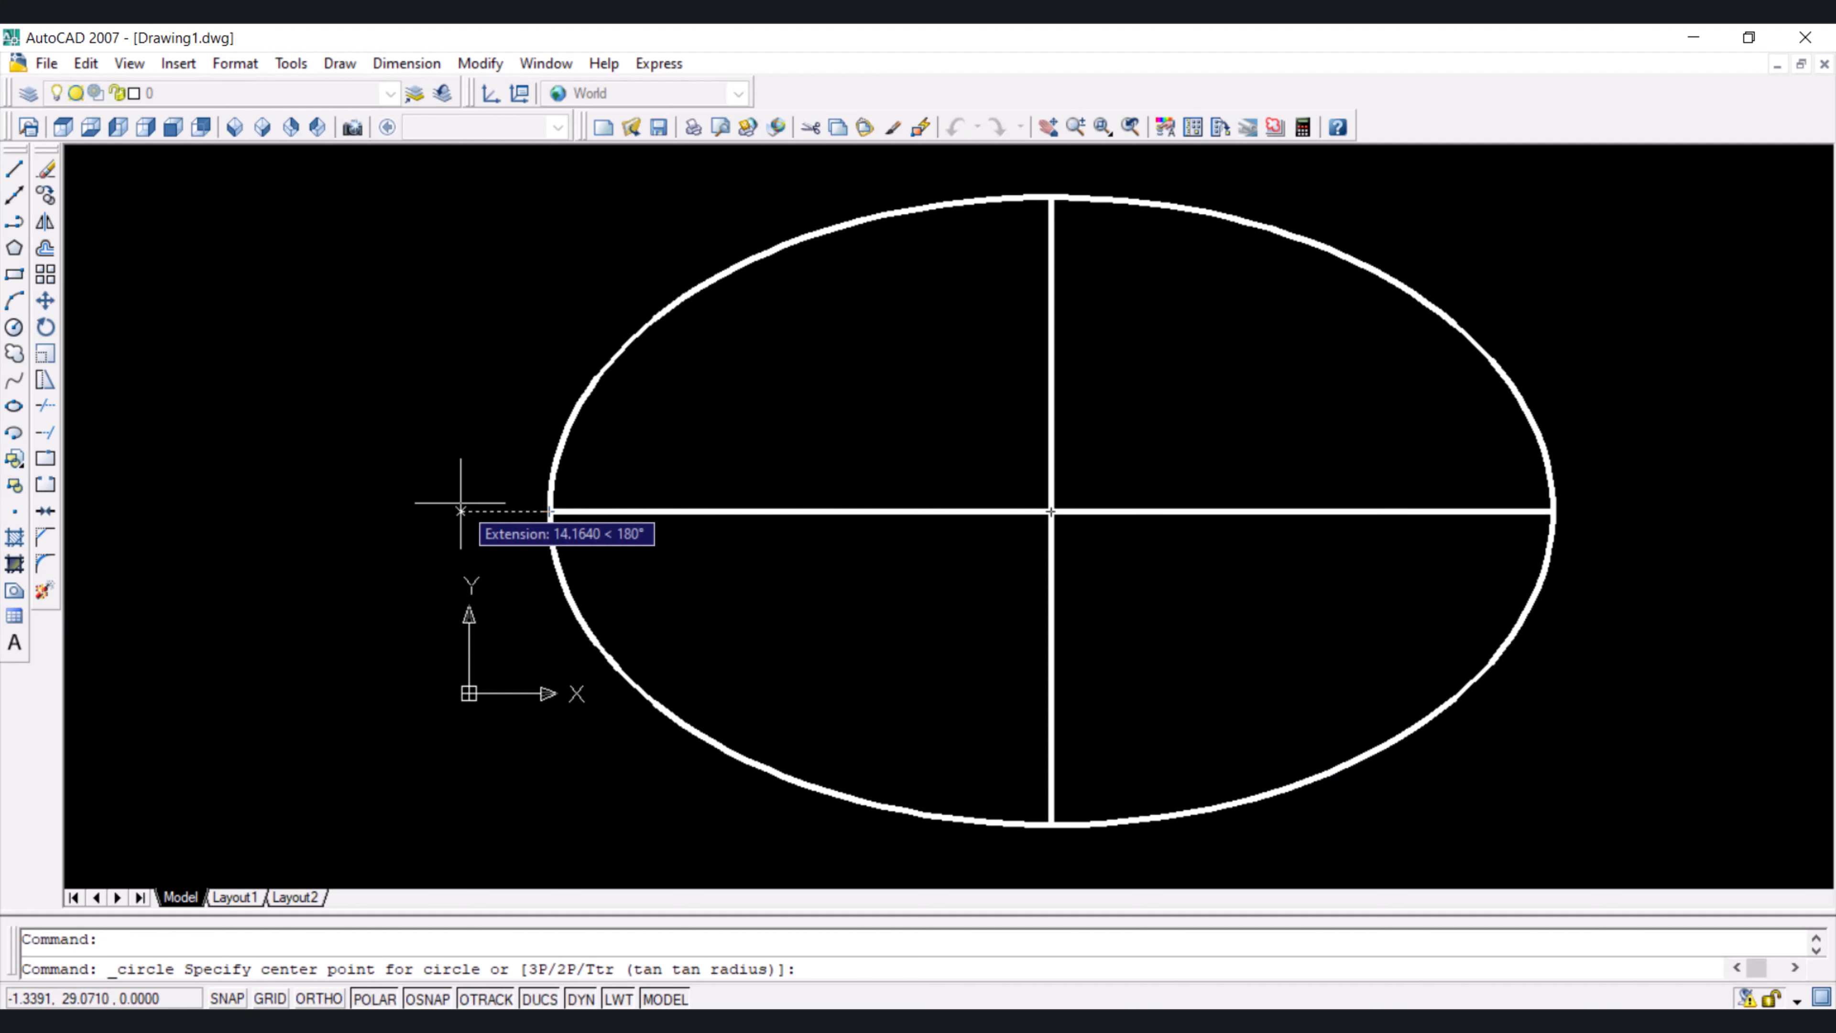
type("-")
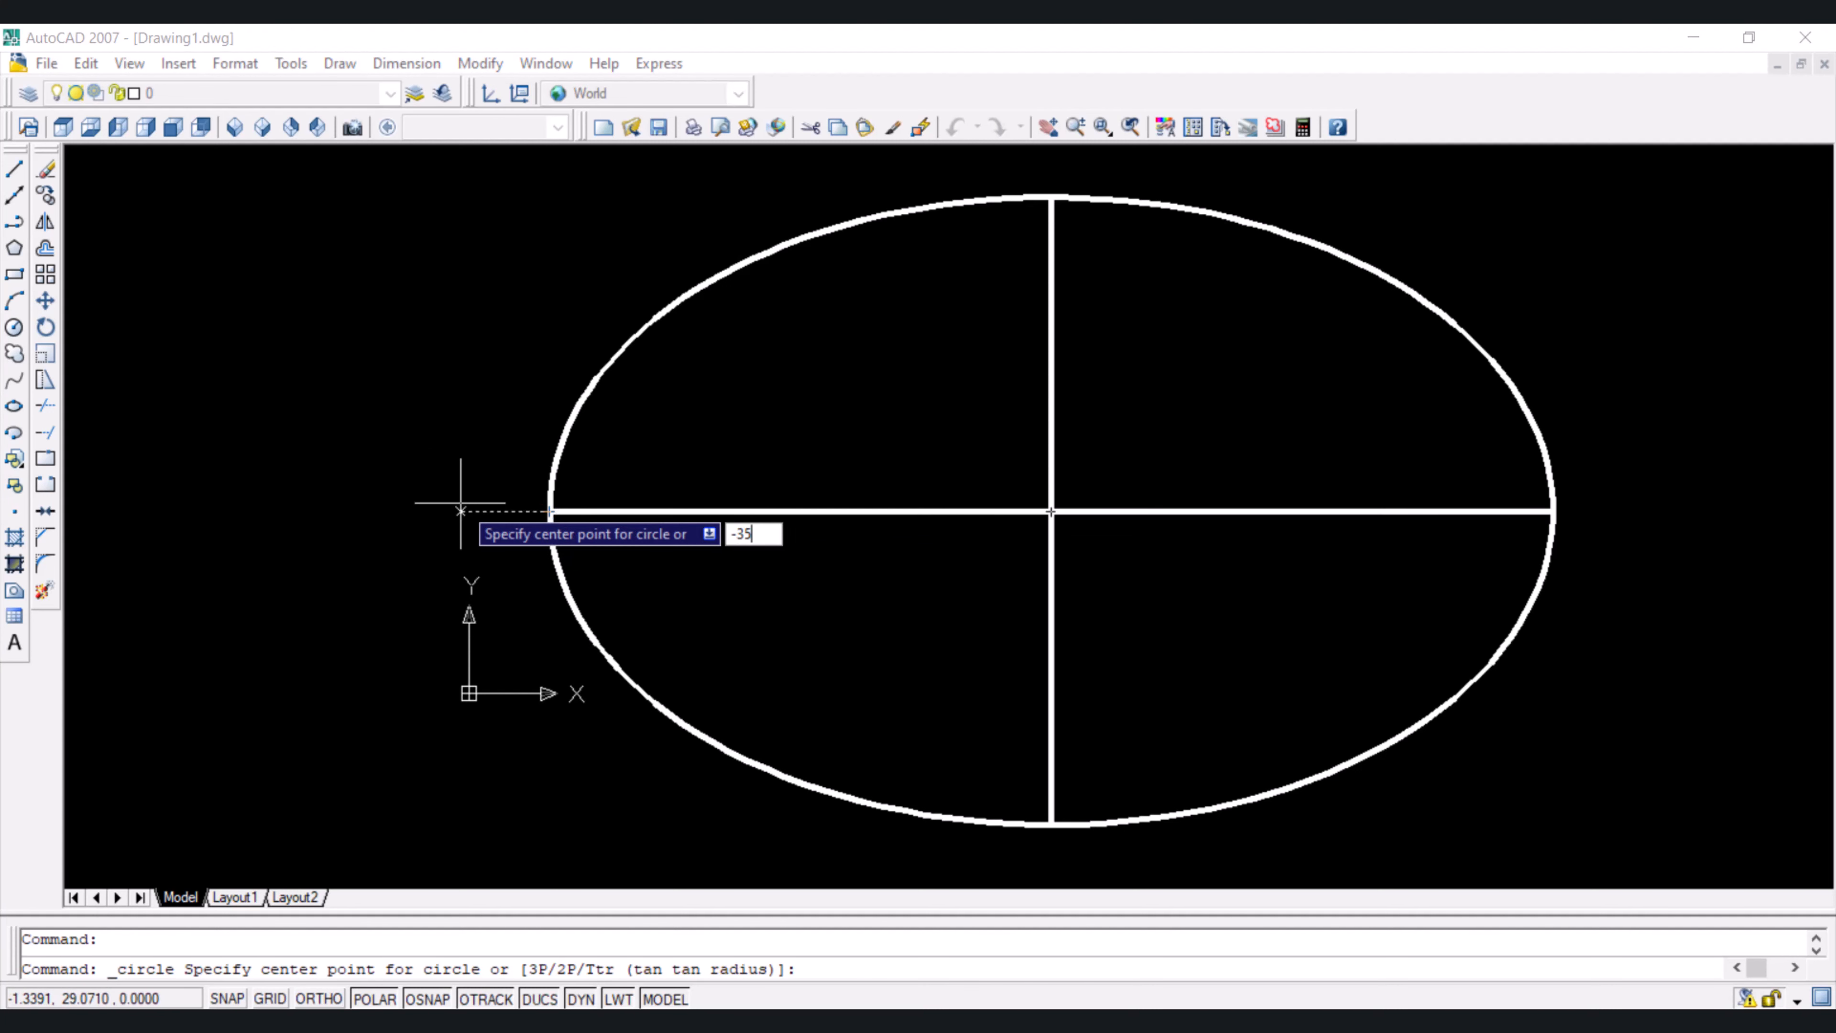
type("35")
key("Return")
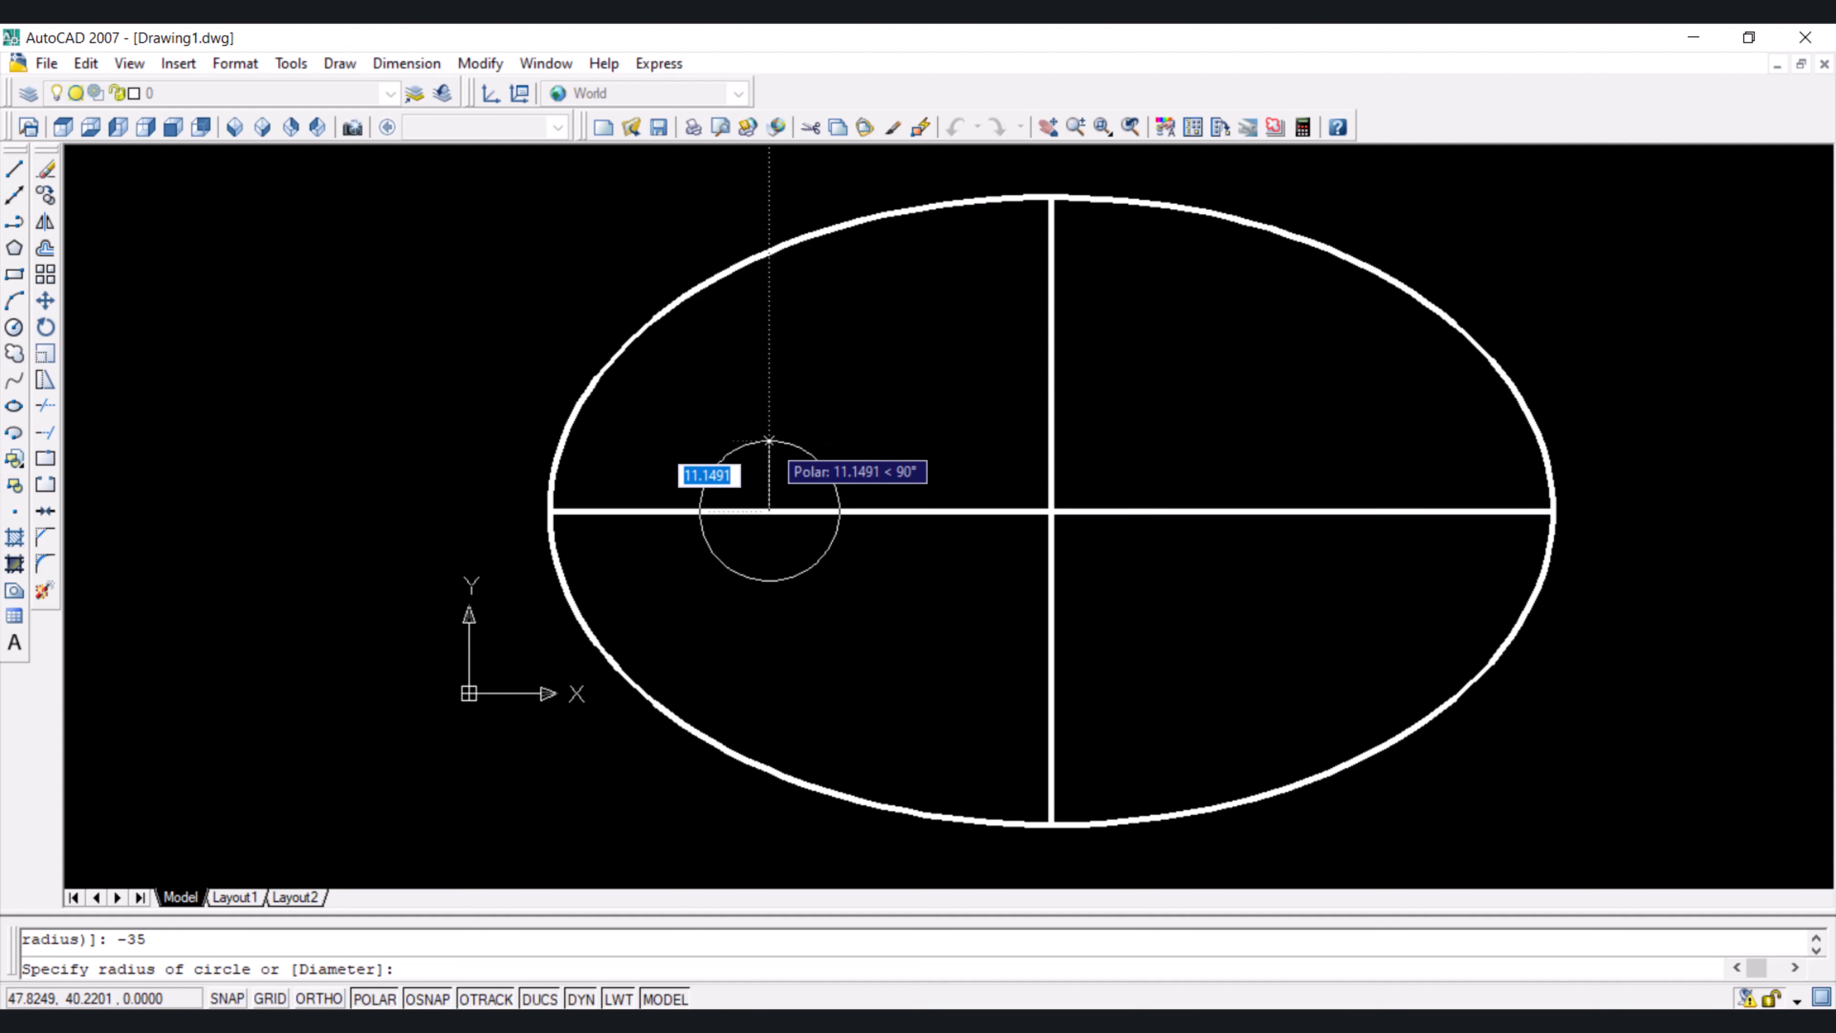
type("d")
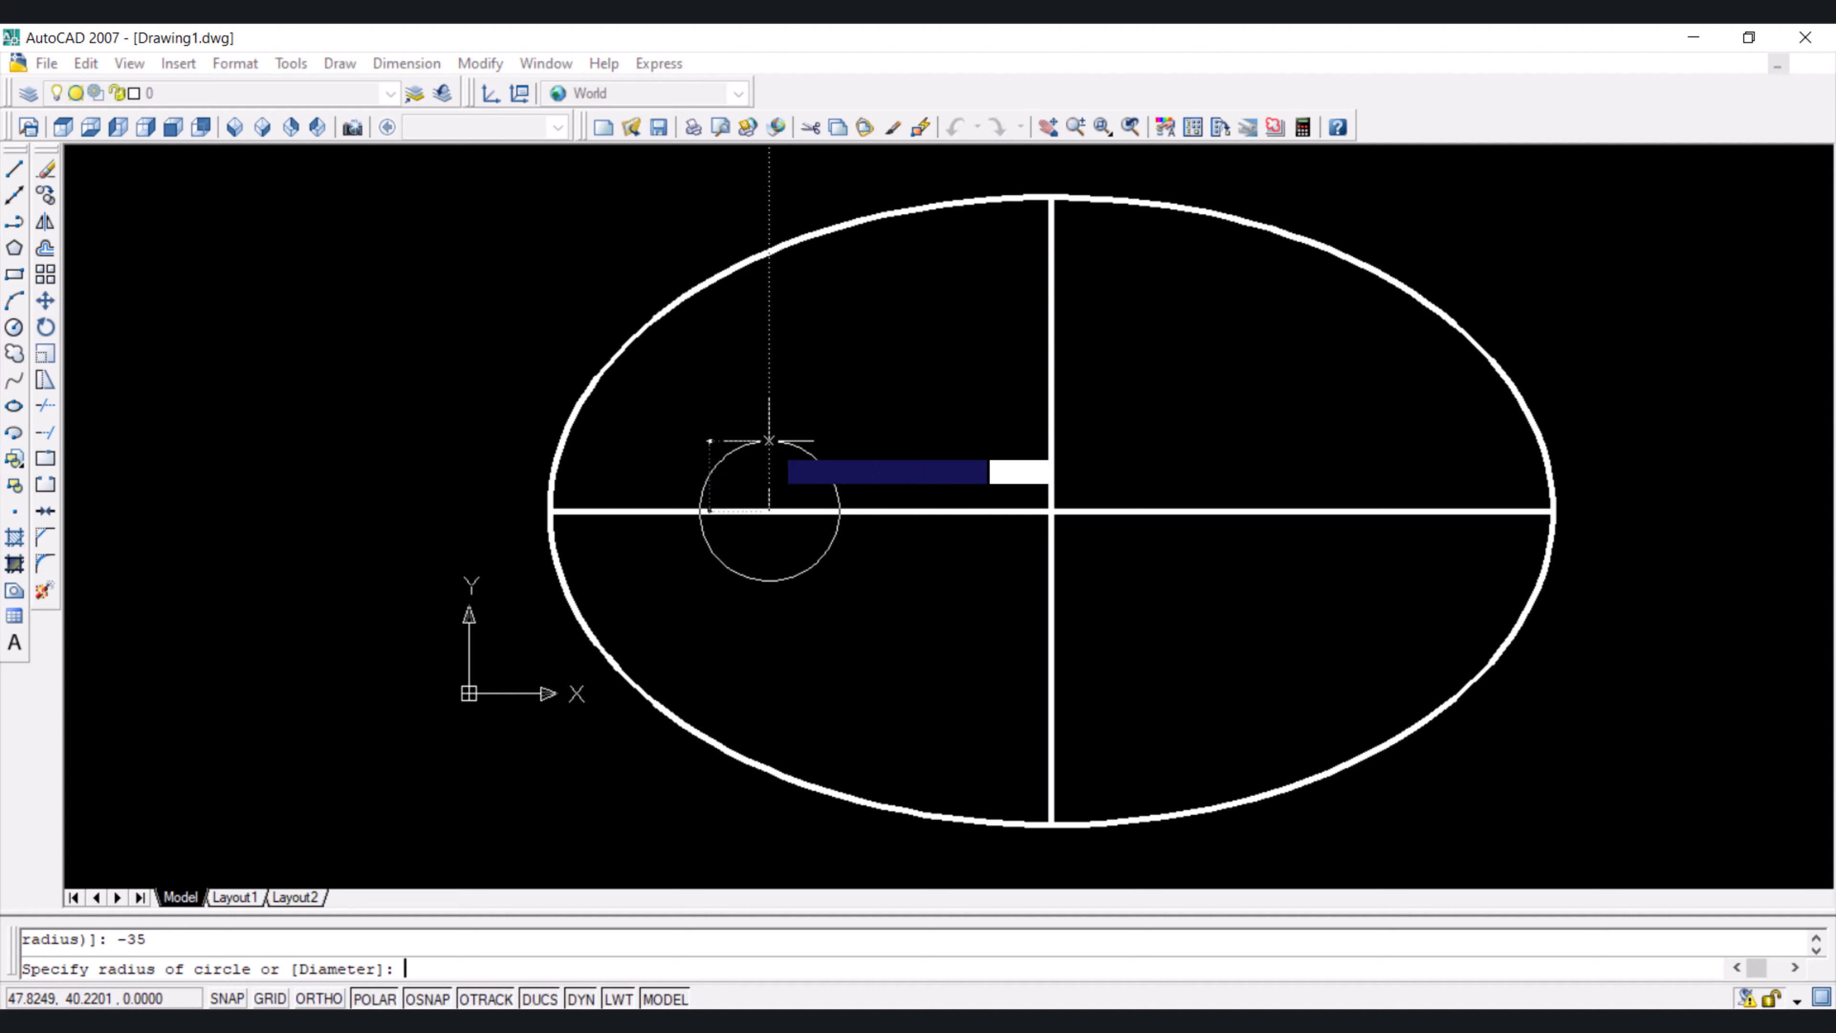
key("Return")
type("20")
key("Return")
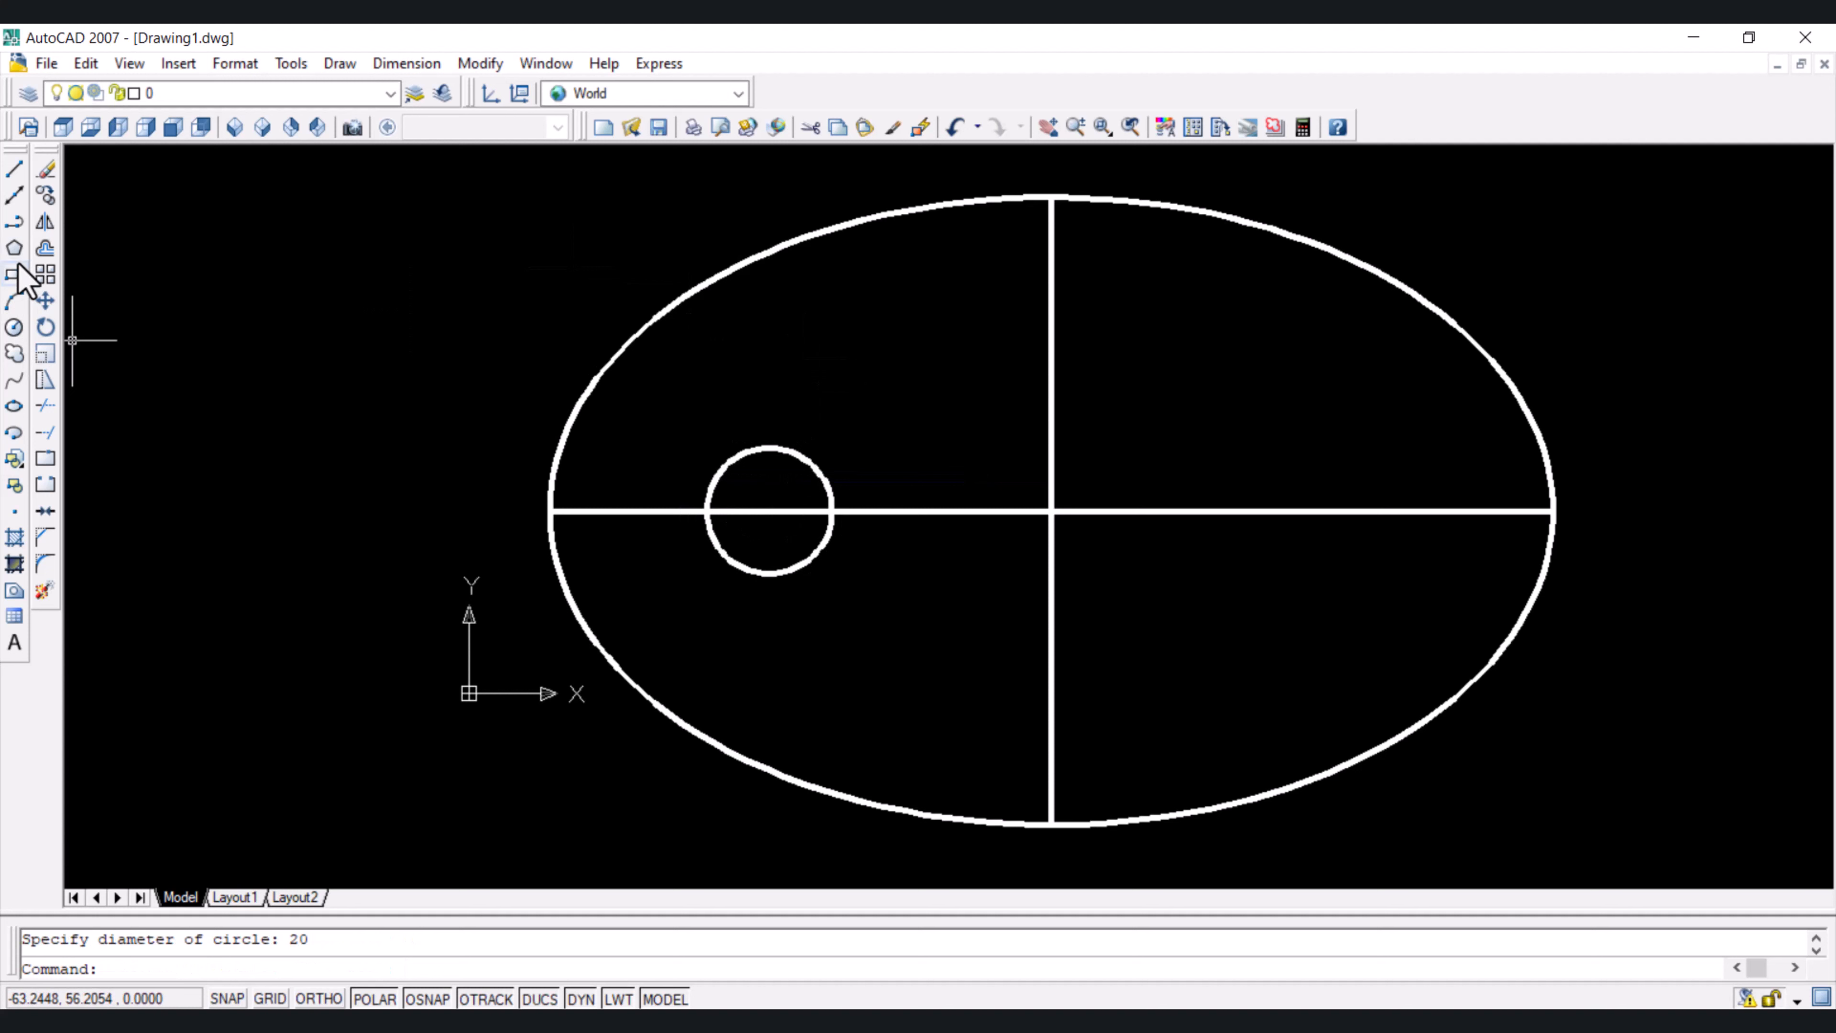
Draw a three-sided polygon circumscribed about the small circle, with its base tangent to the circle's lowest point
left_click(14, 249)
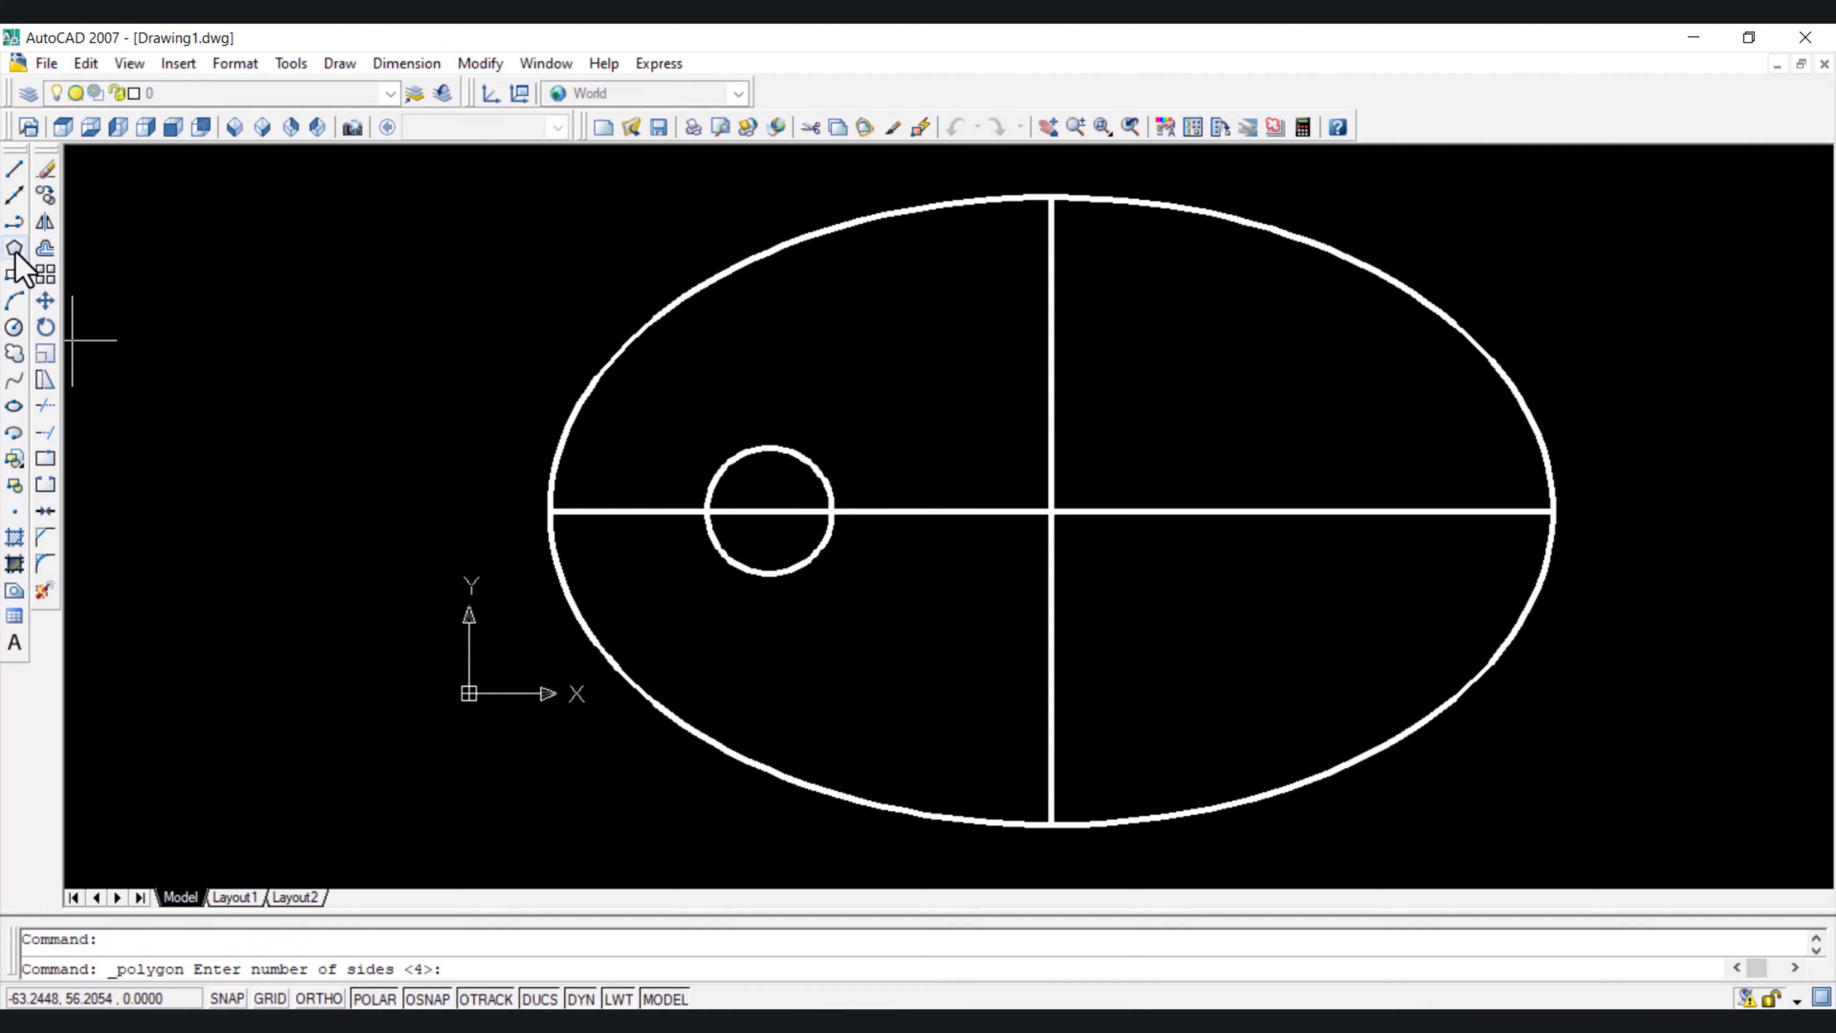
type("3")
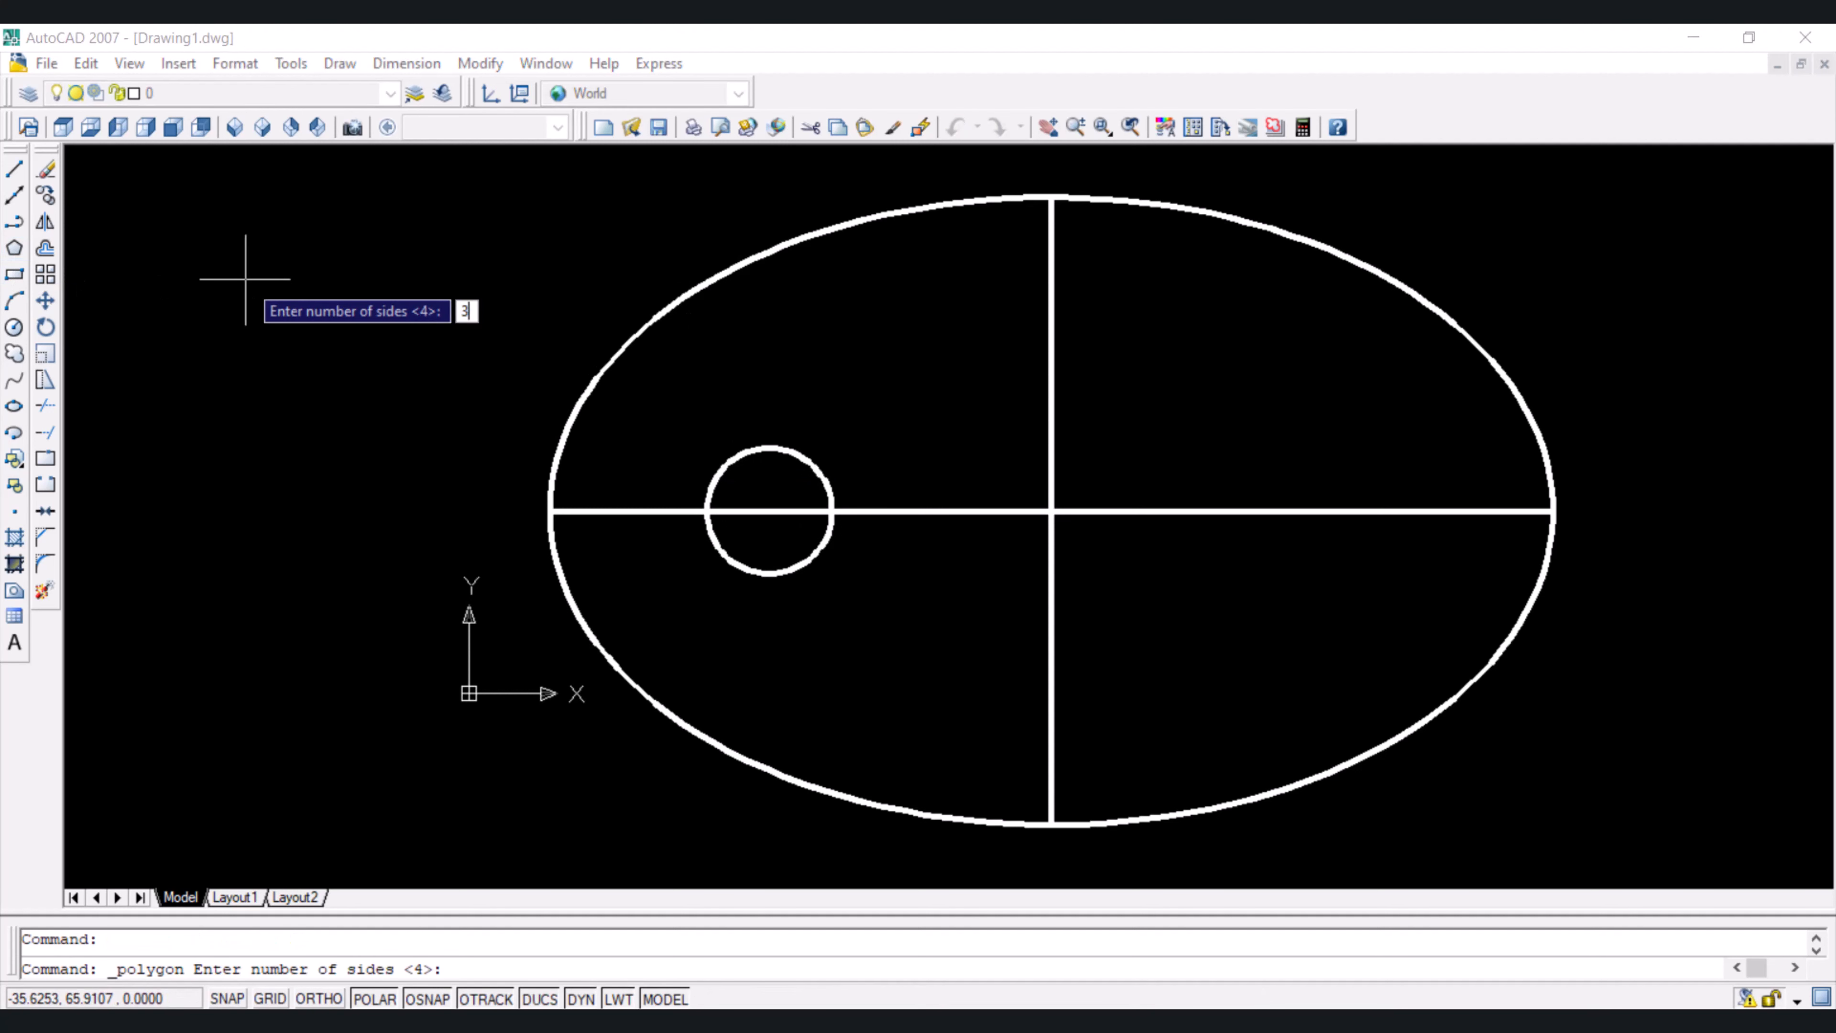
key("Return")
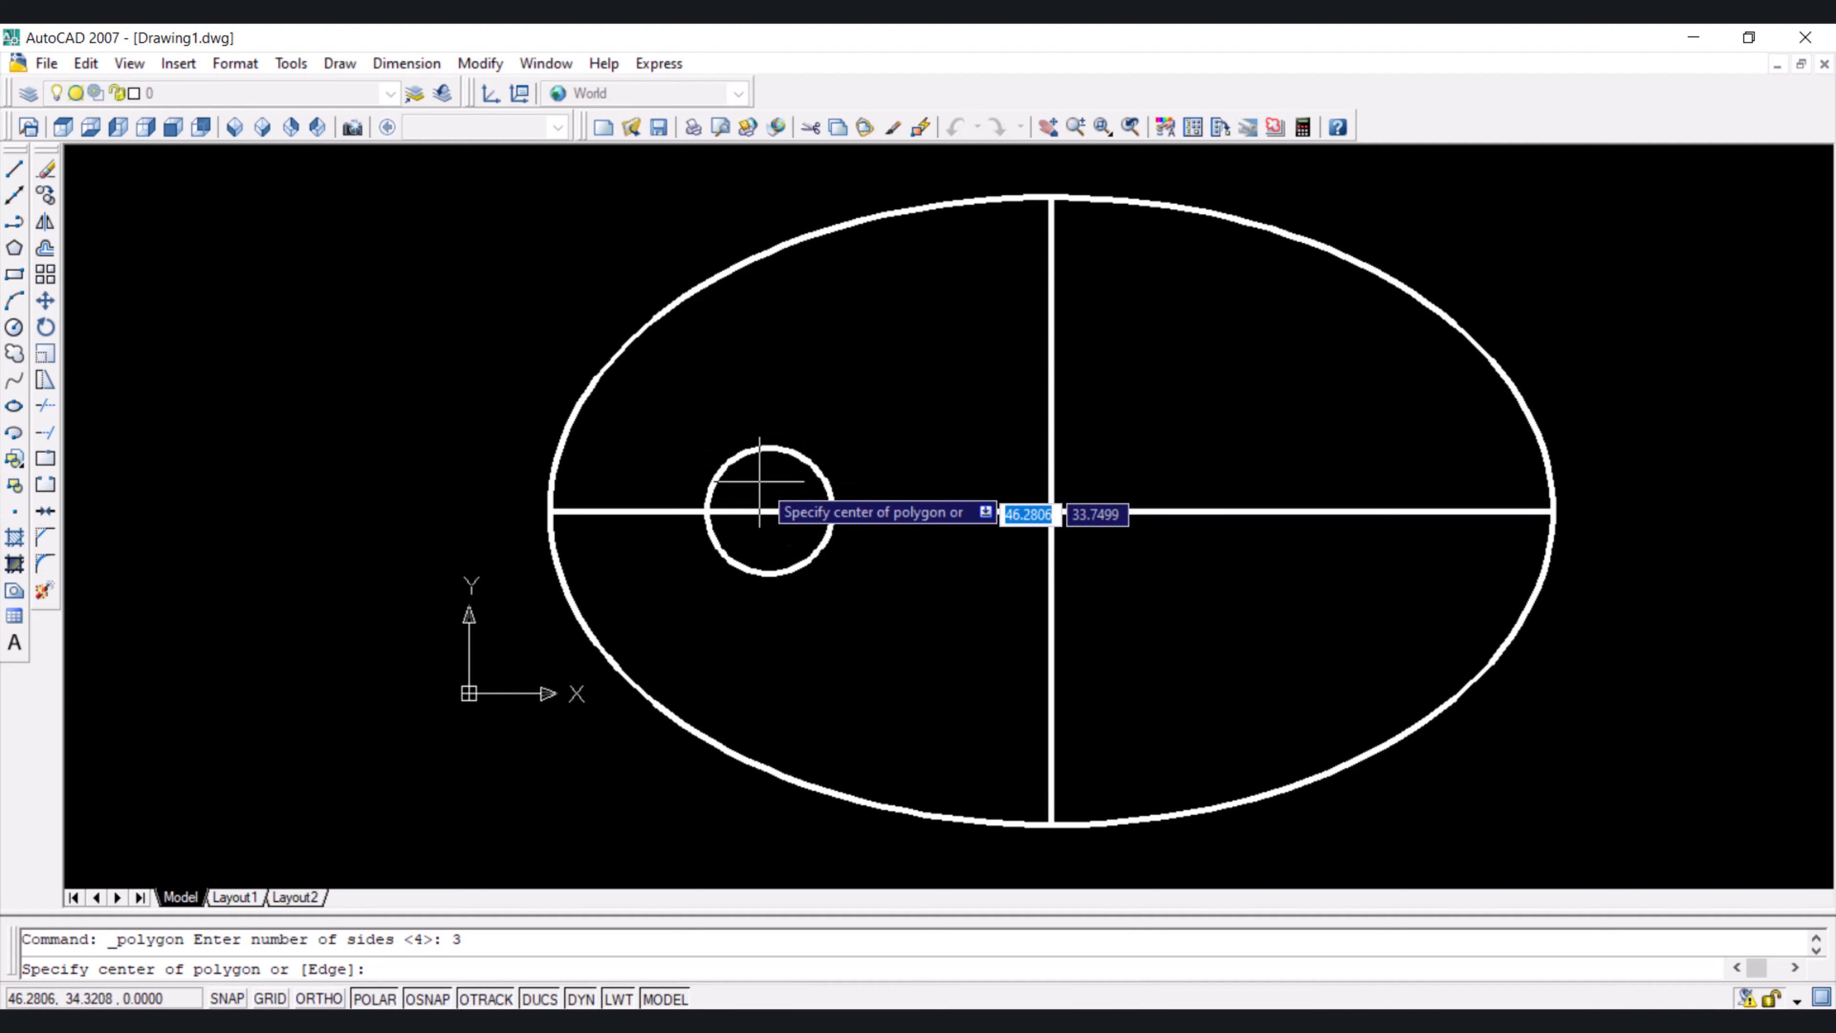
left_click(769, 511)
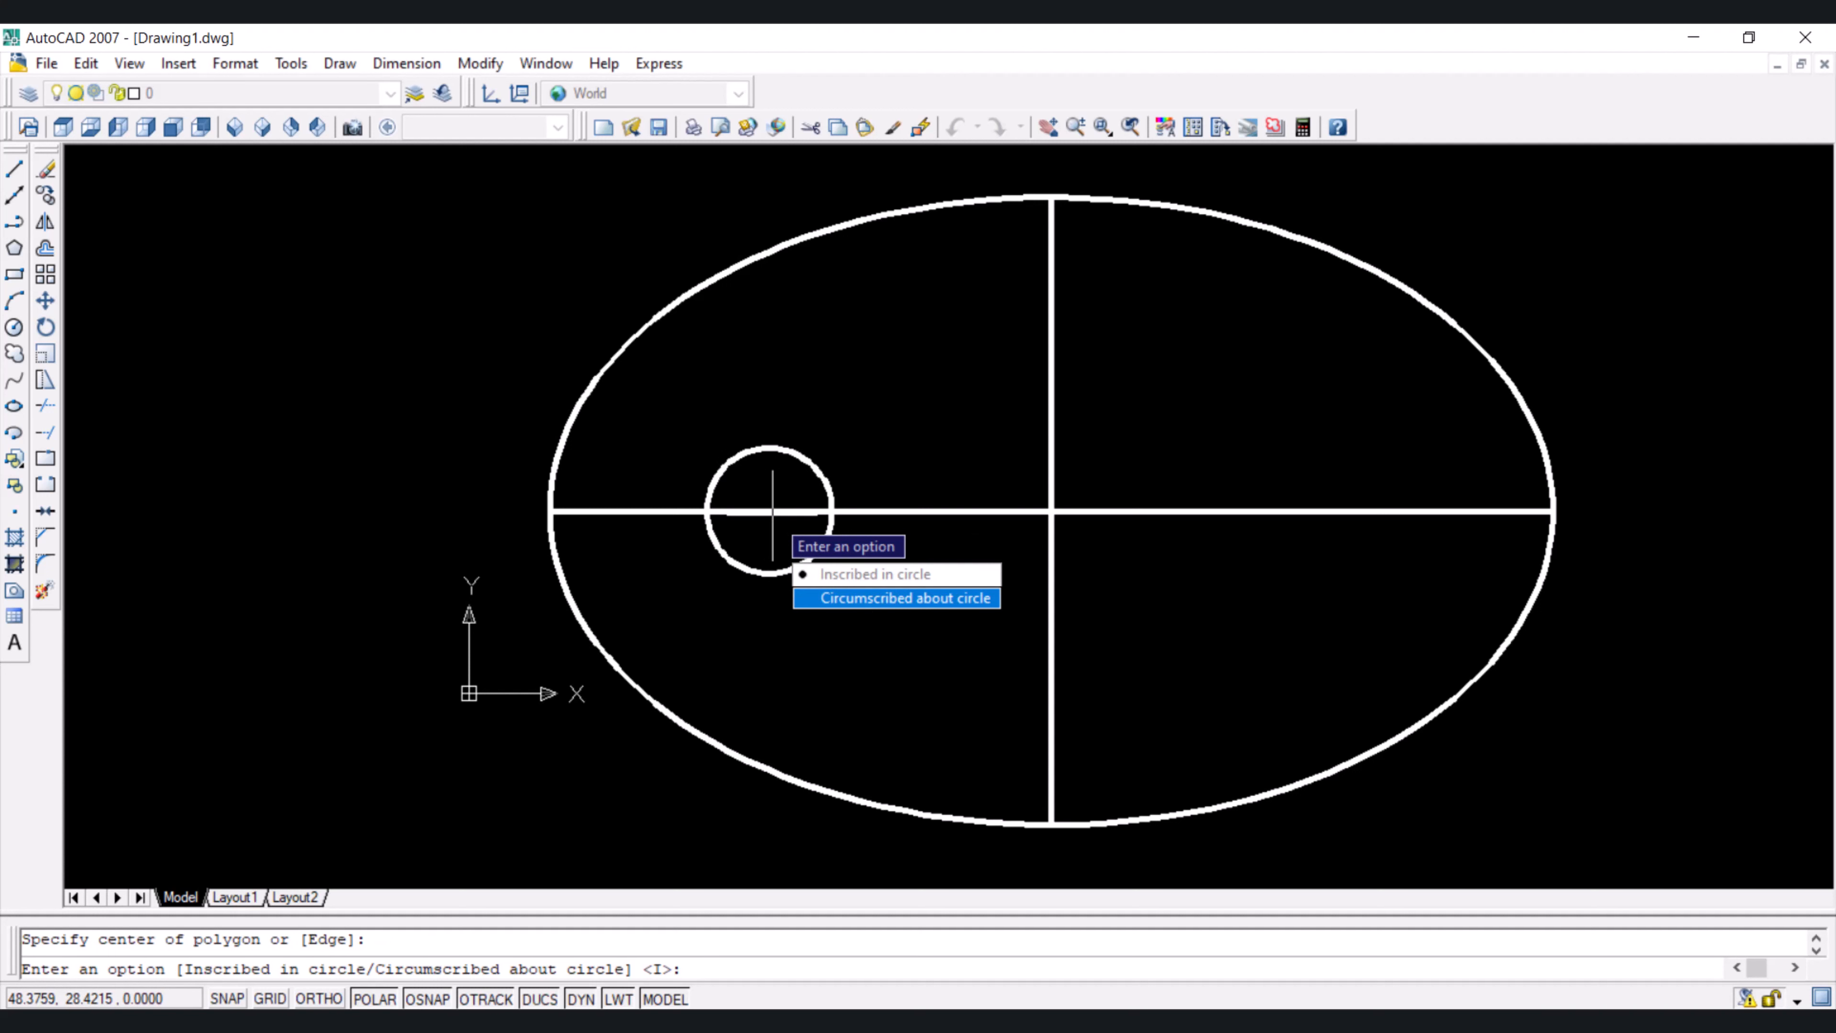
left_click(862, 598)
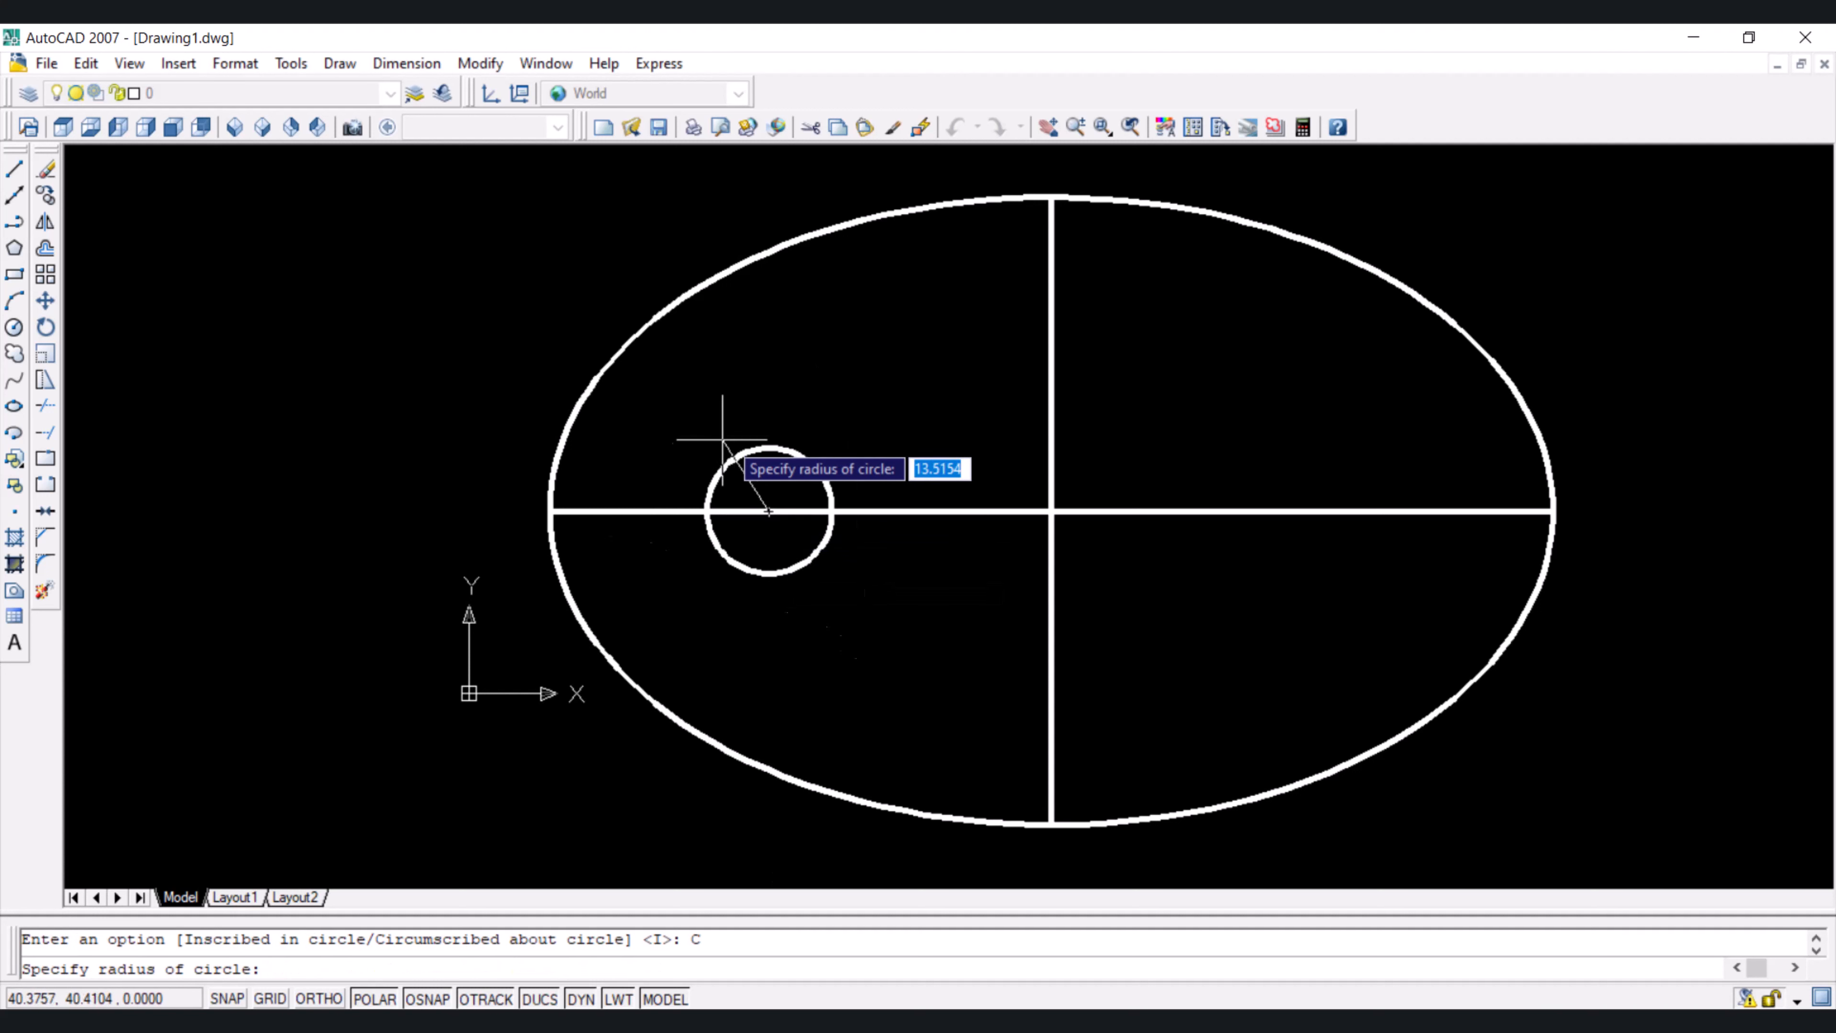
left_click(768, 573)
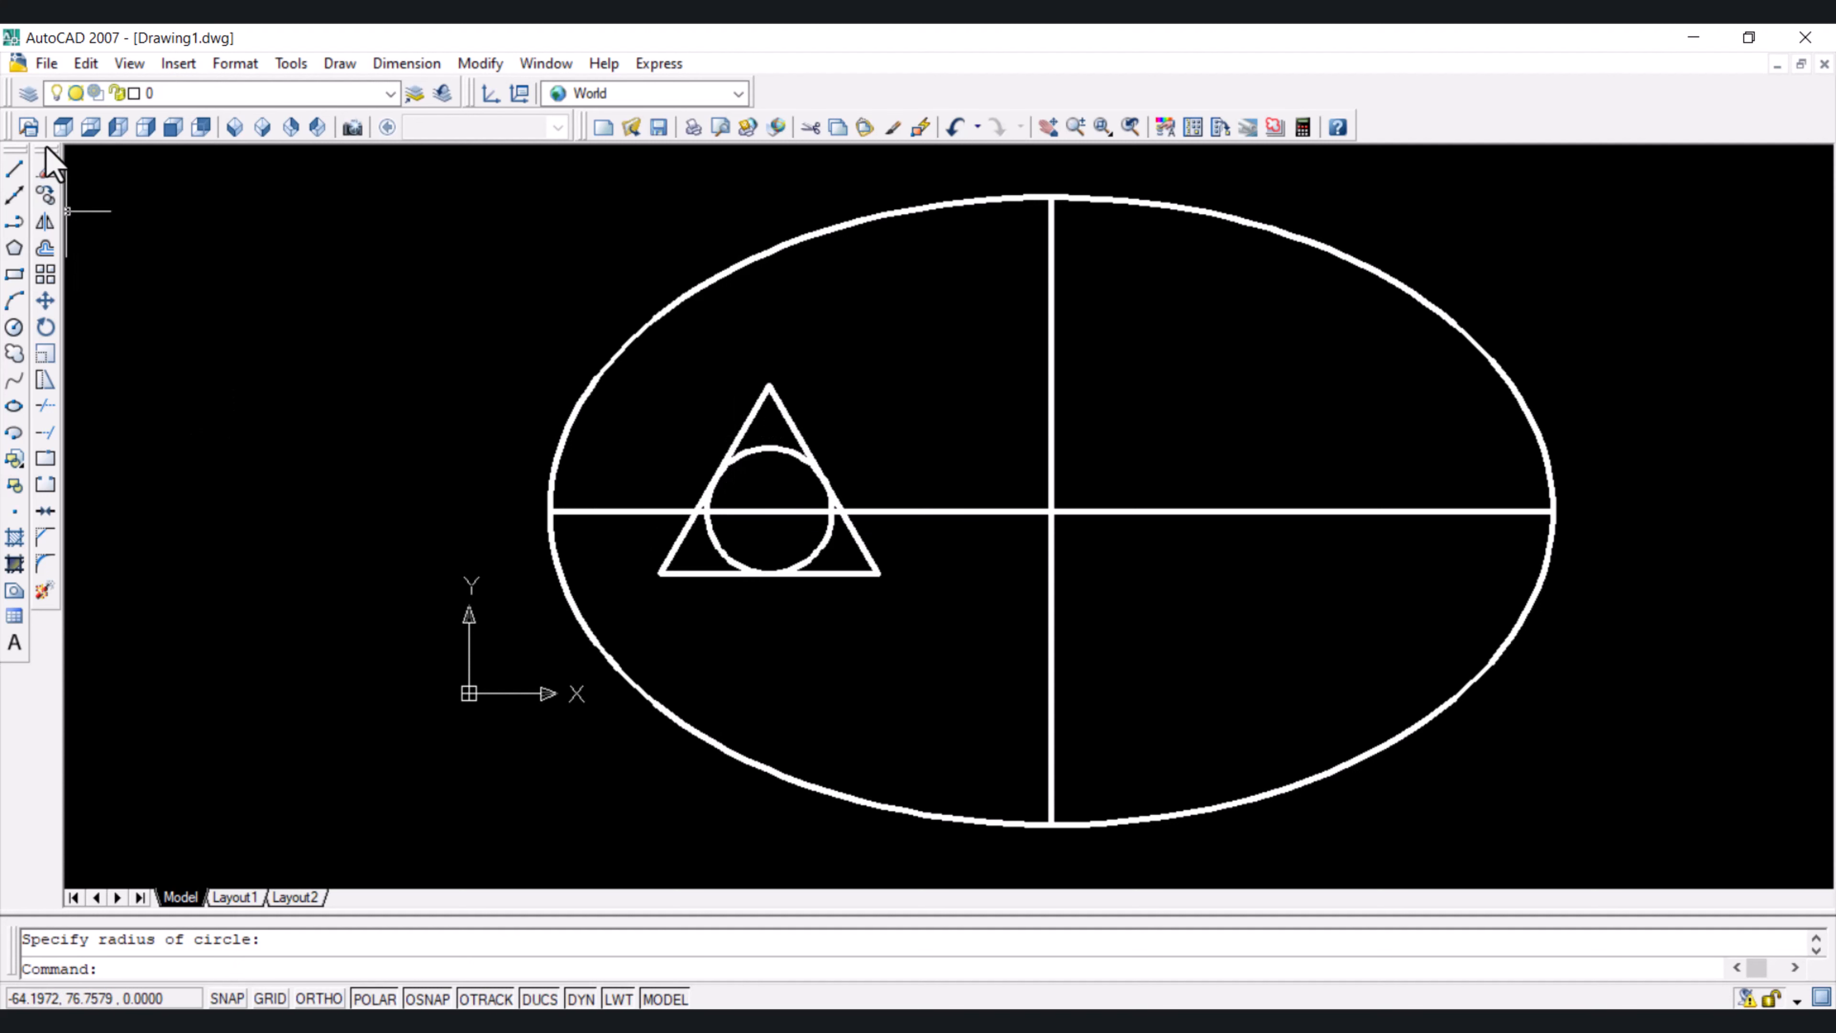
Draw a vertical line of length 25 upward from the small circle's centre
left_click(10, 173)
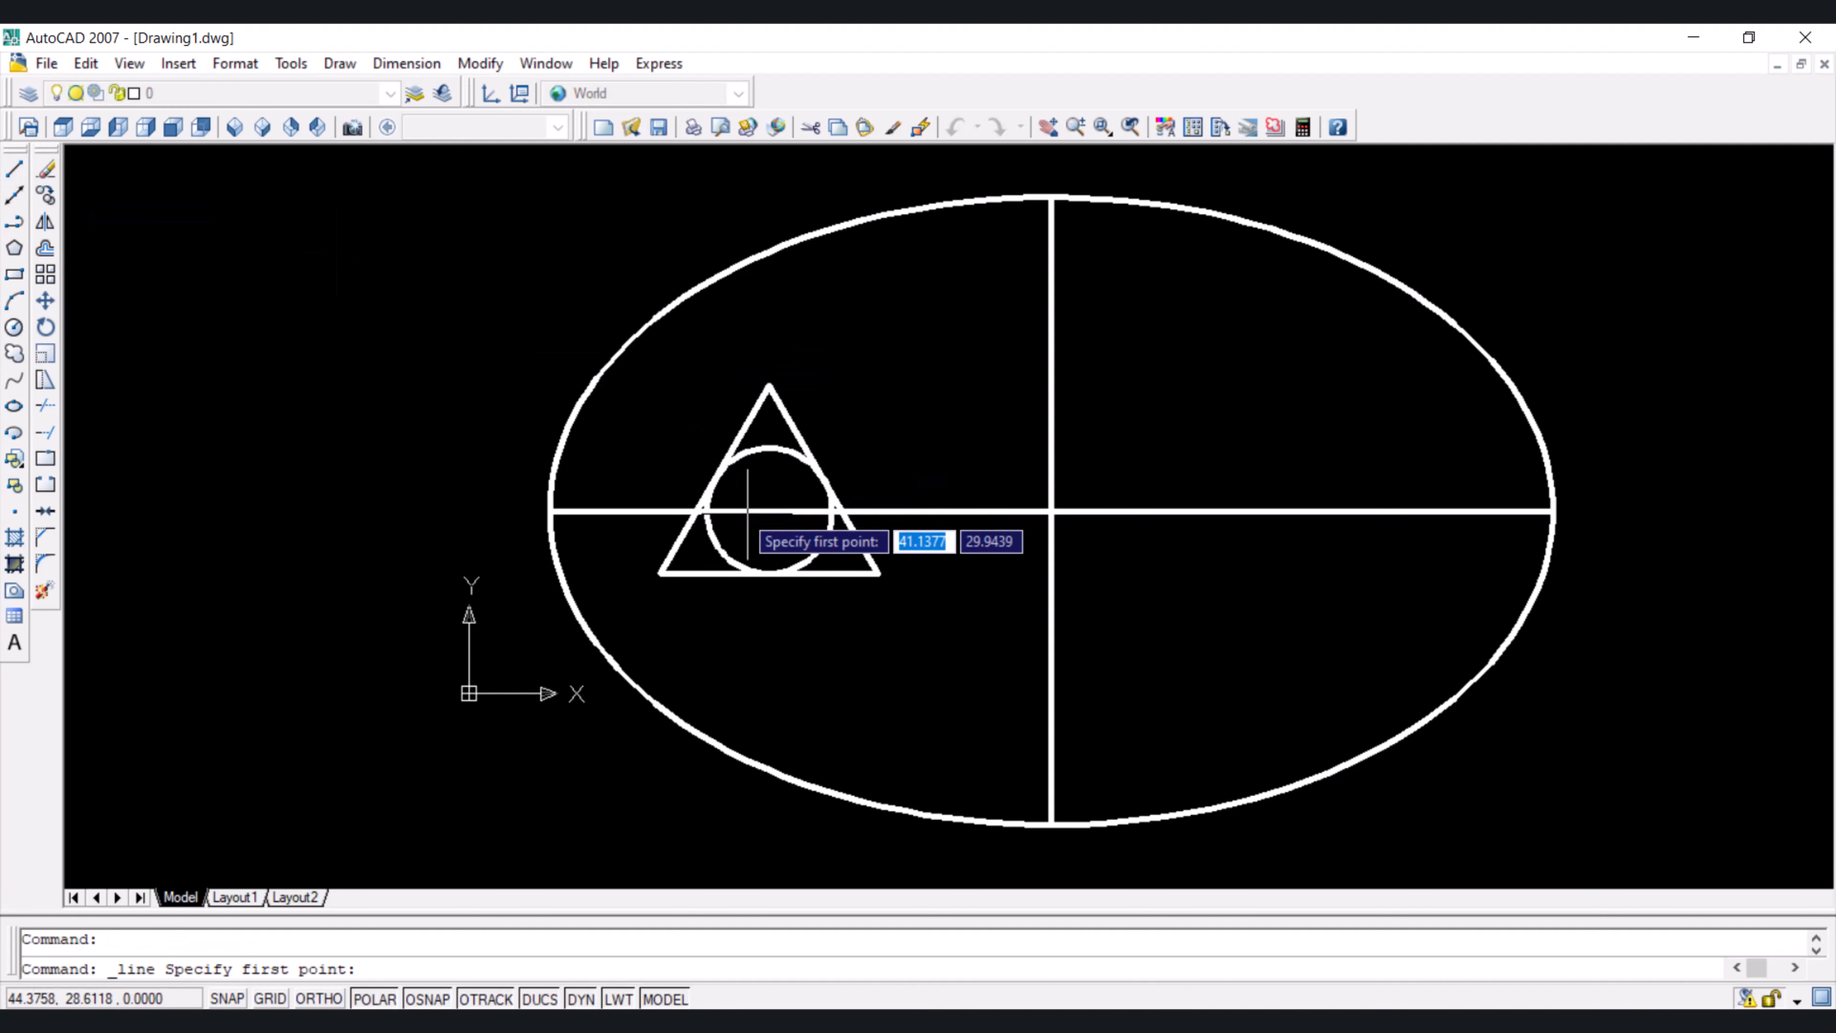
left_click(775, 512)
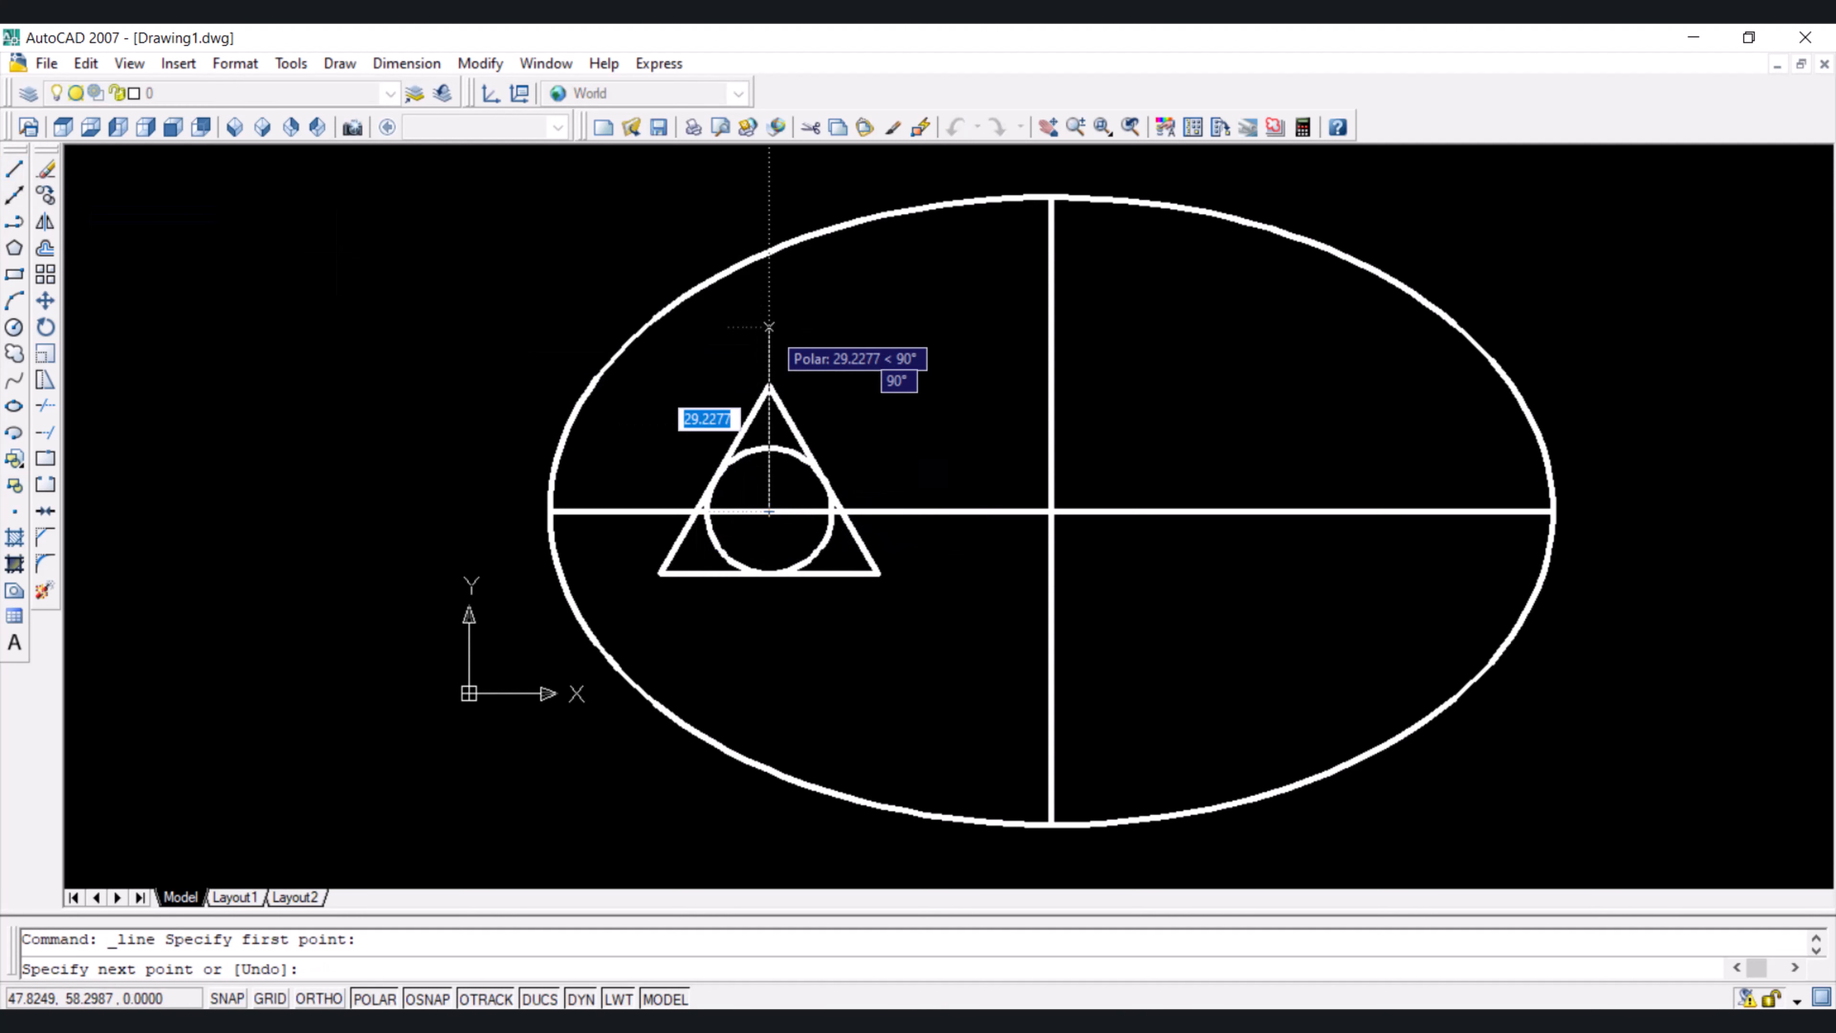
type("25")
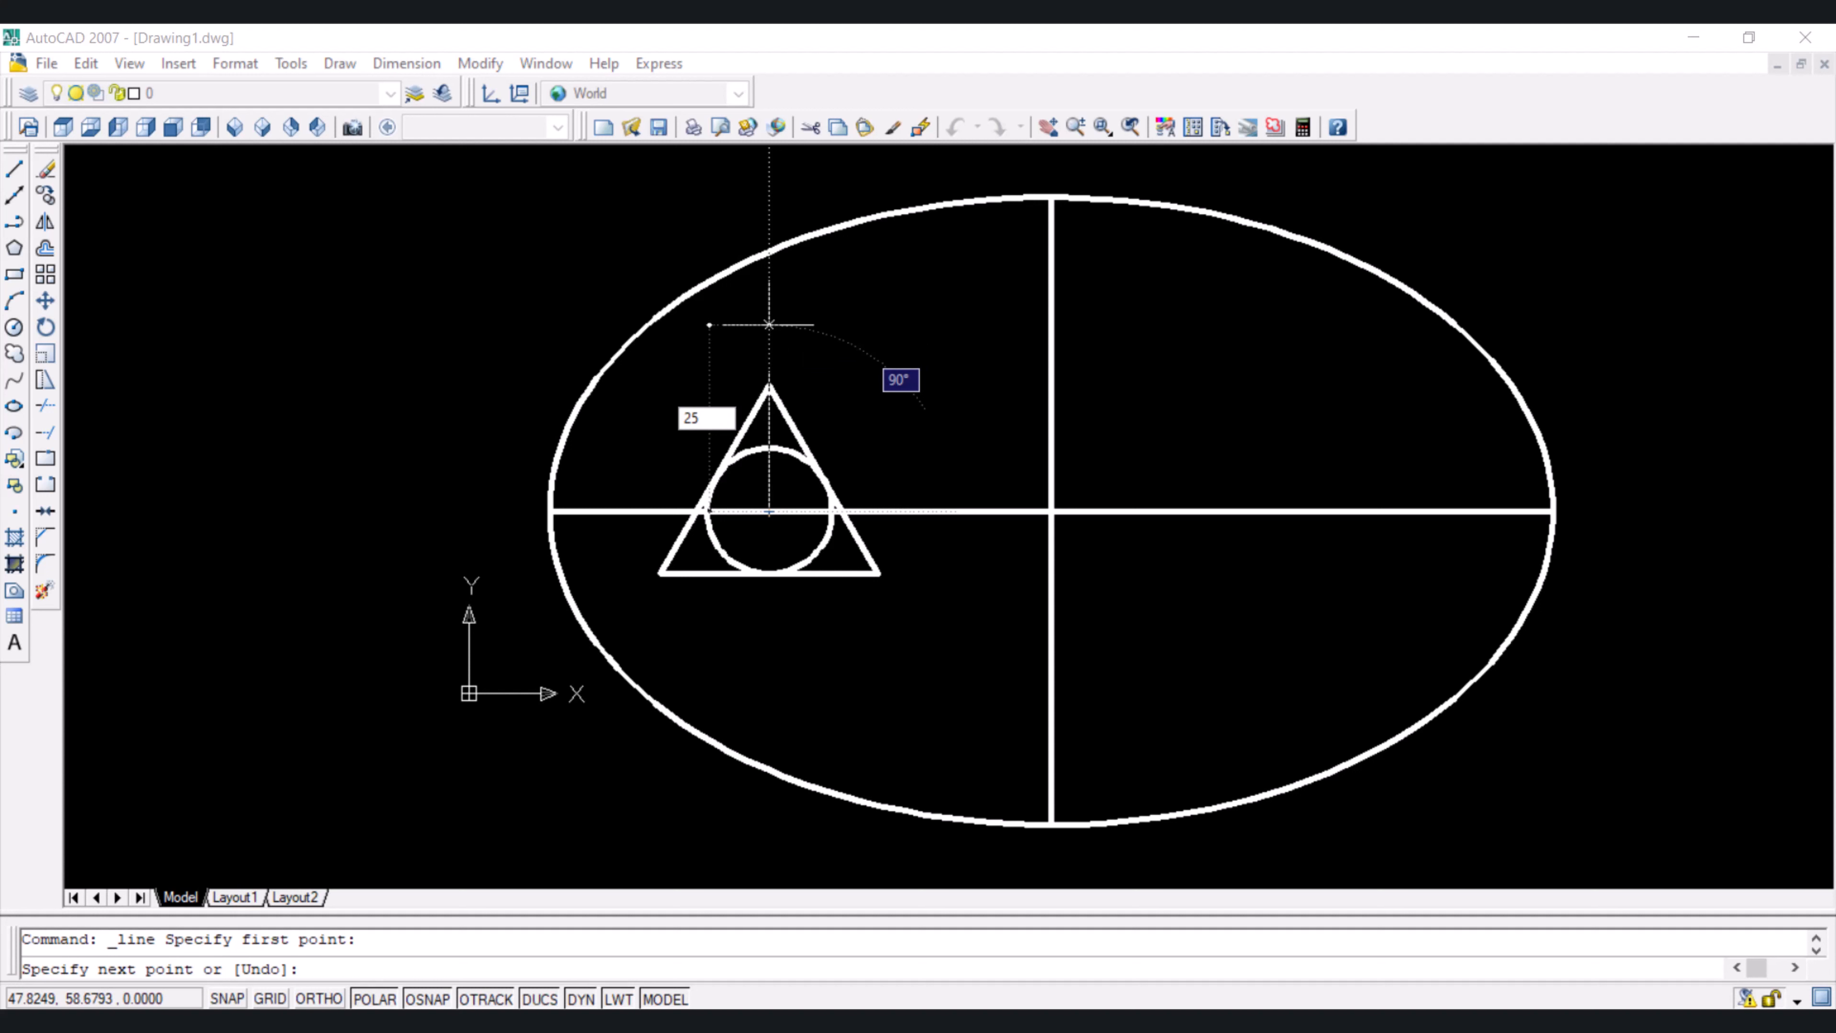
key("Return")
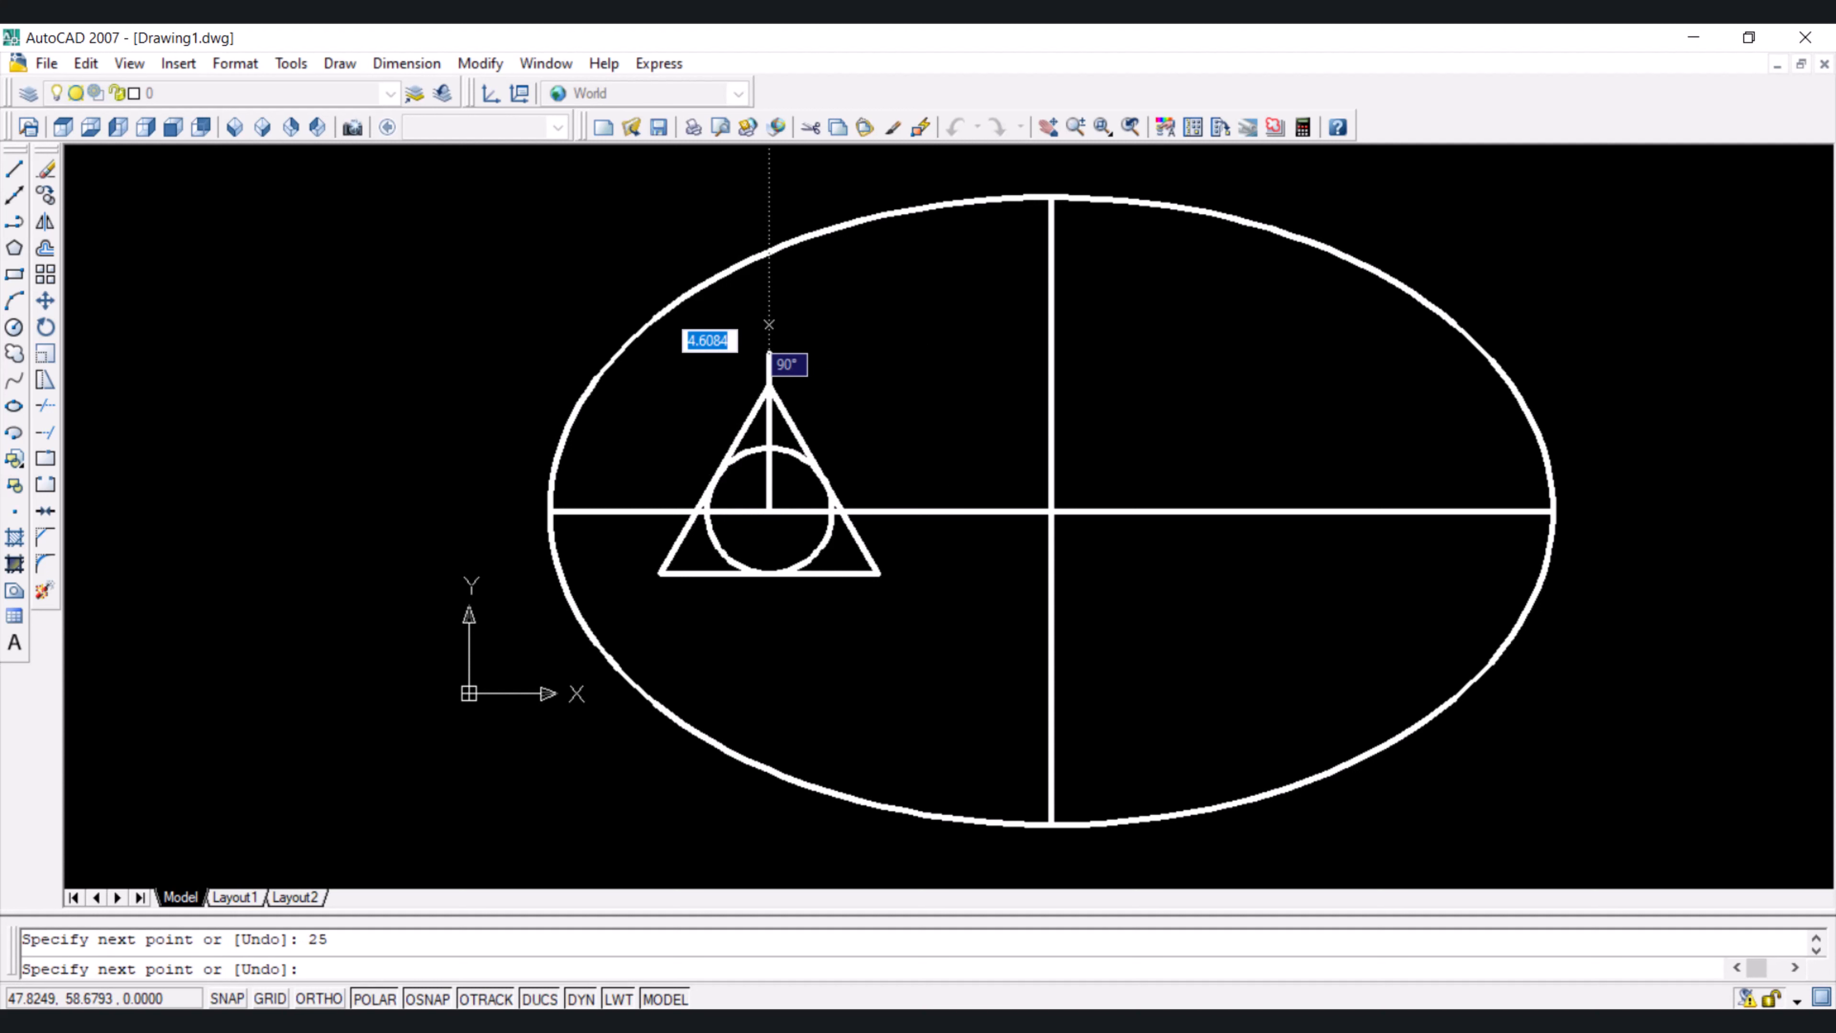
key("Return")
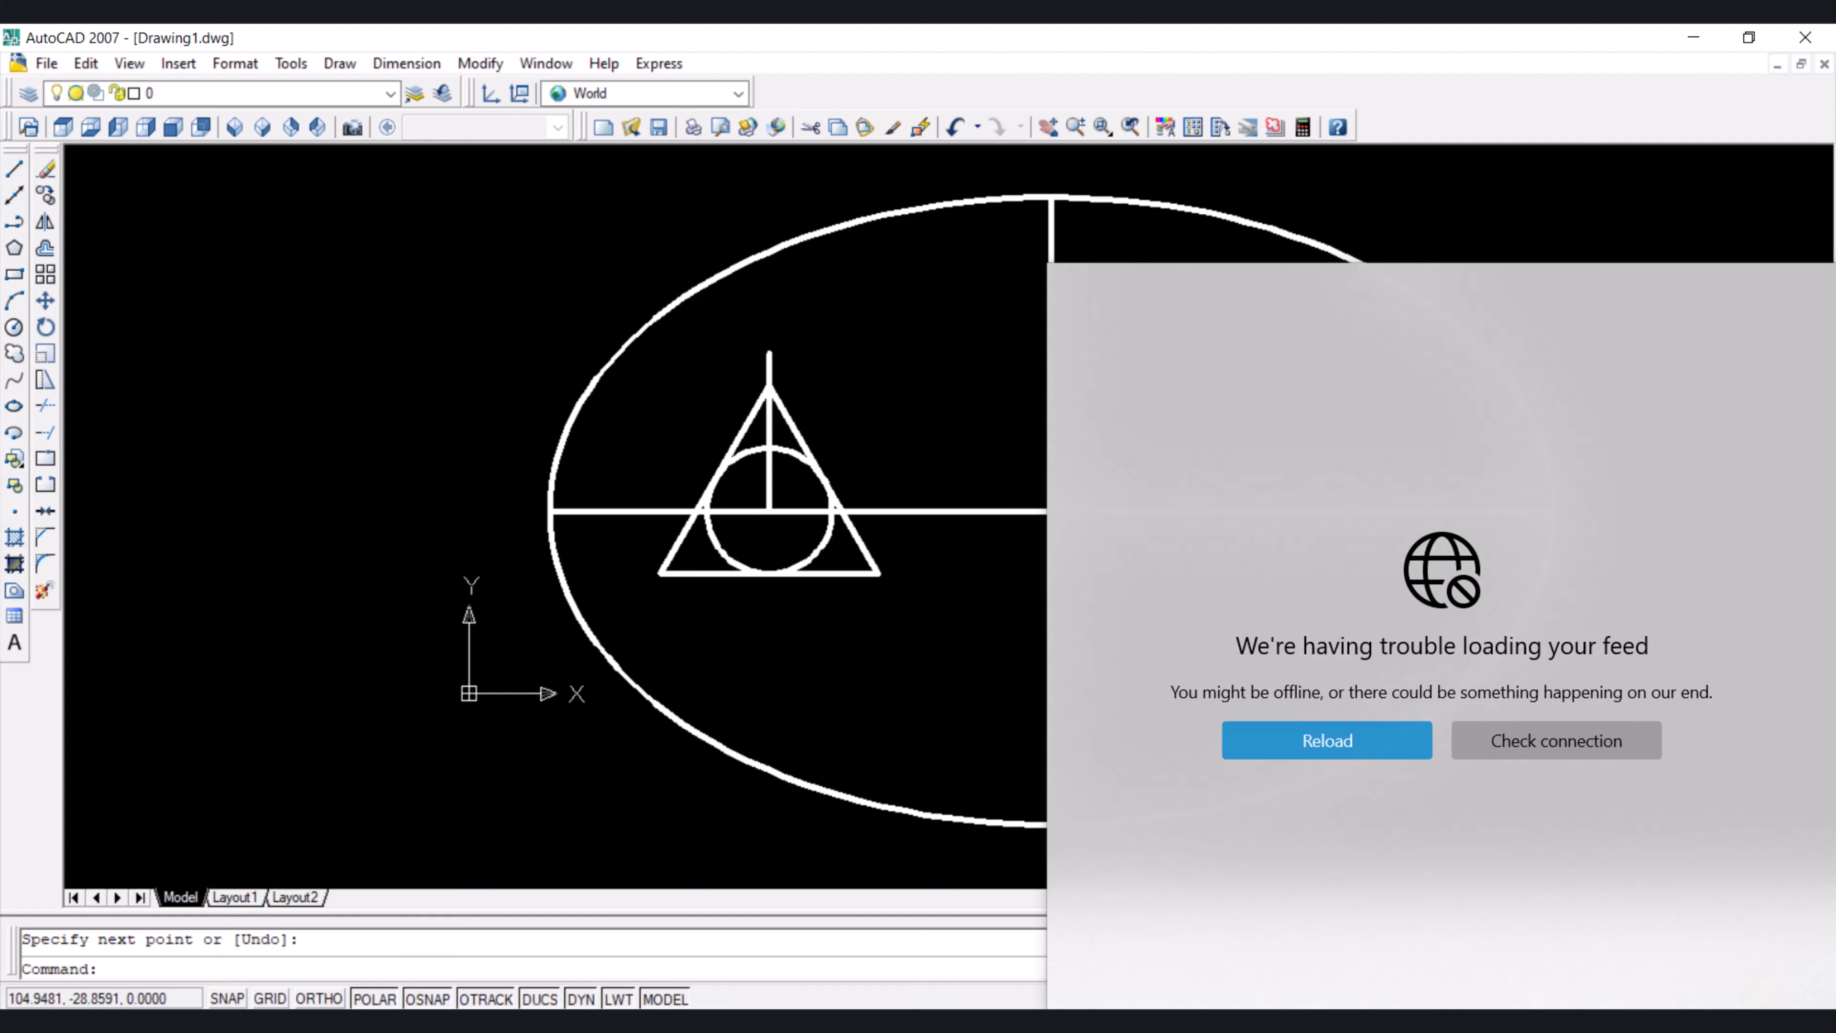
Draw an octagon inscribed in a circle centred on the small circle, with a vertex at the vertical line's upper end, and erase that line
left_click(1128, 1023)
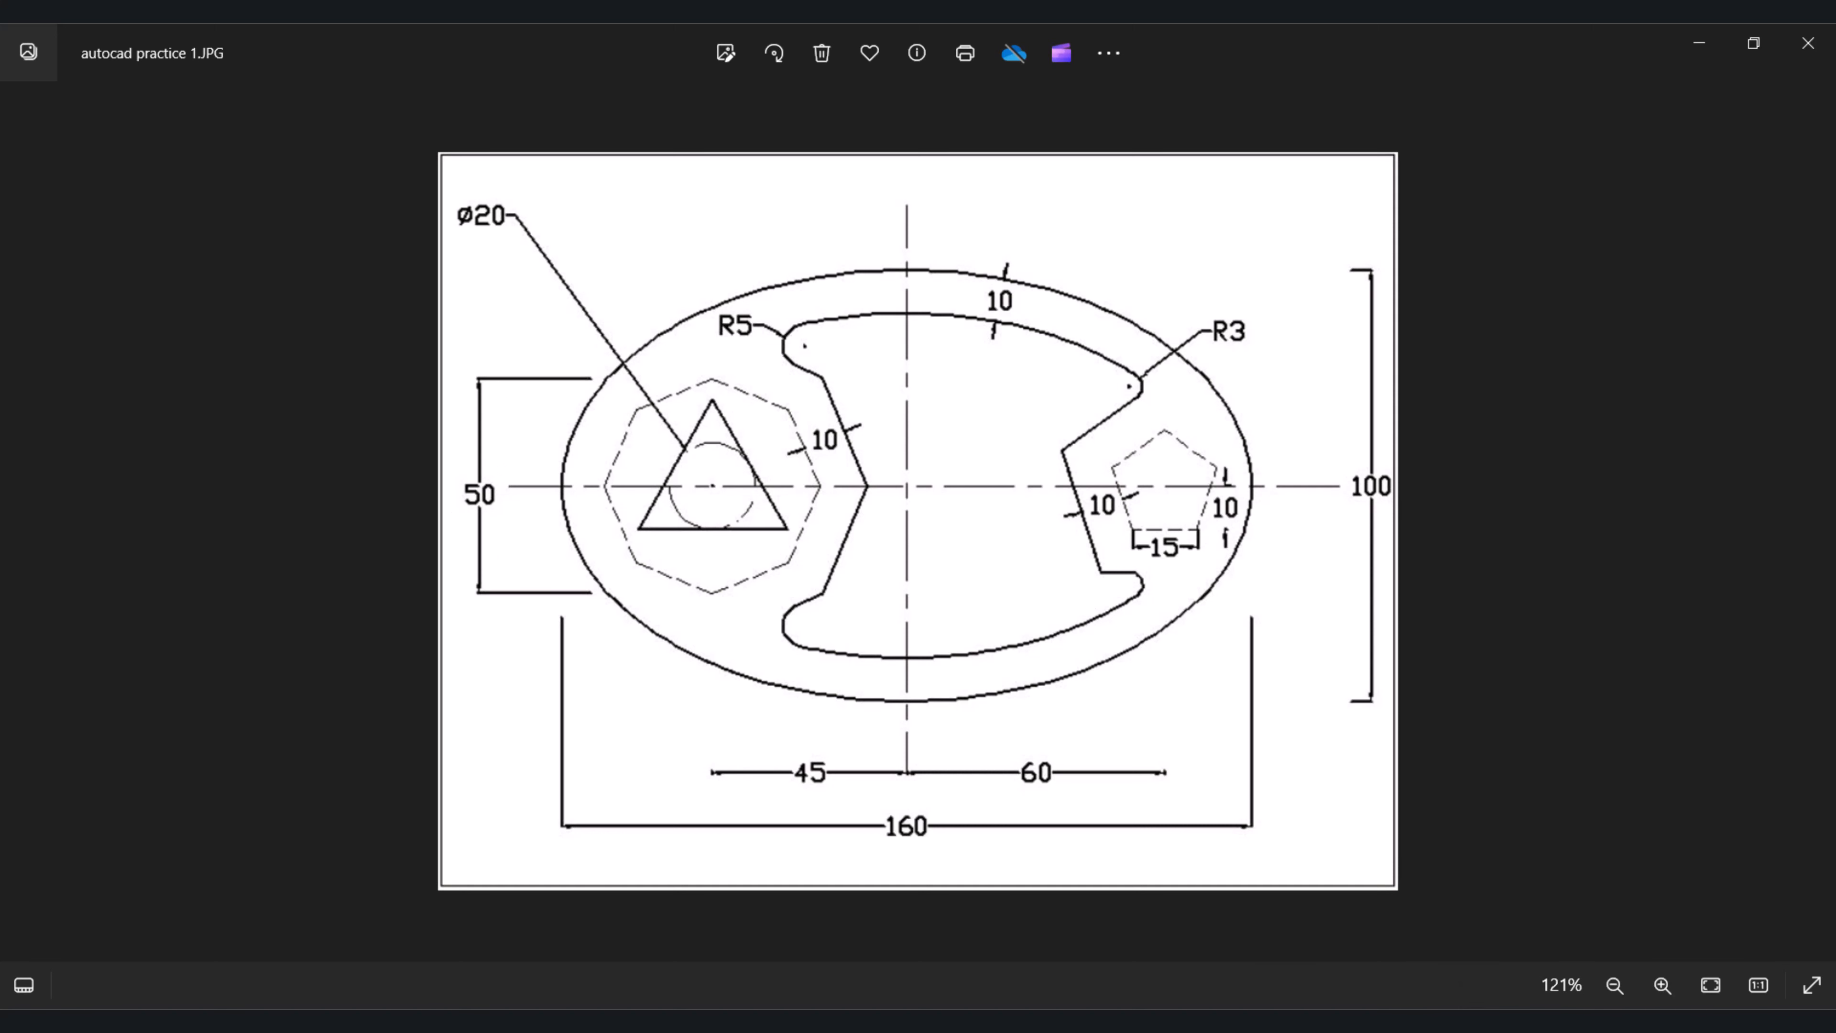
mouse_move(1266, 987)
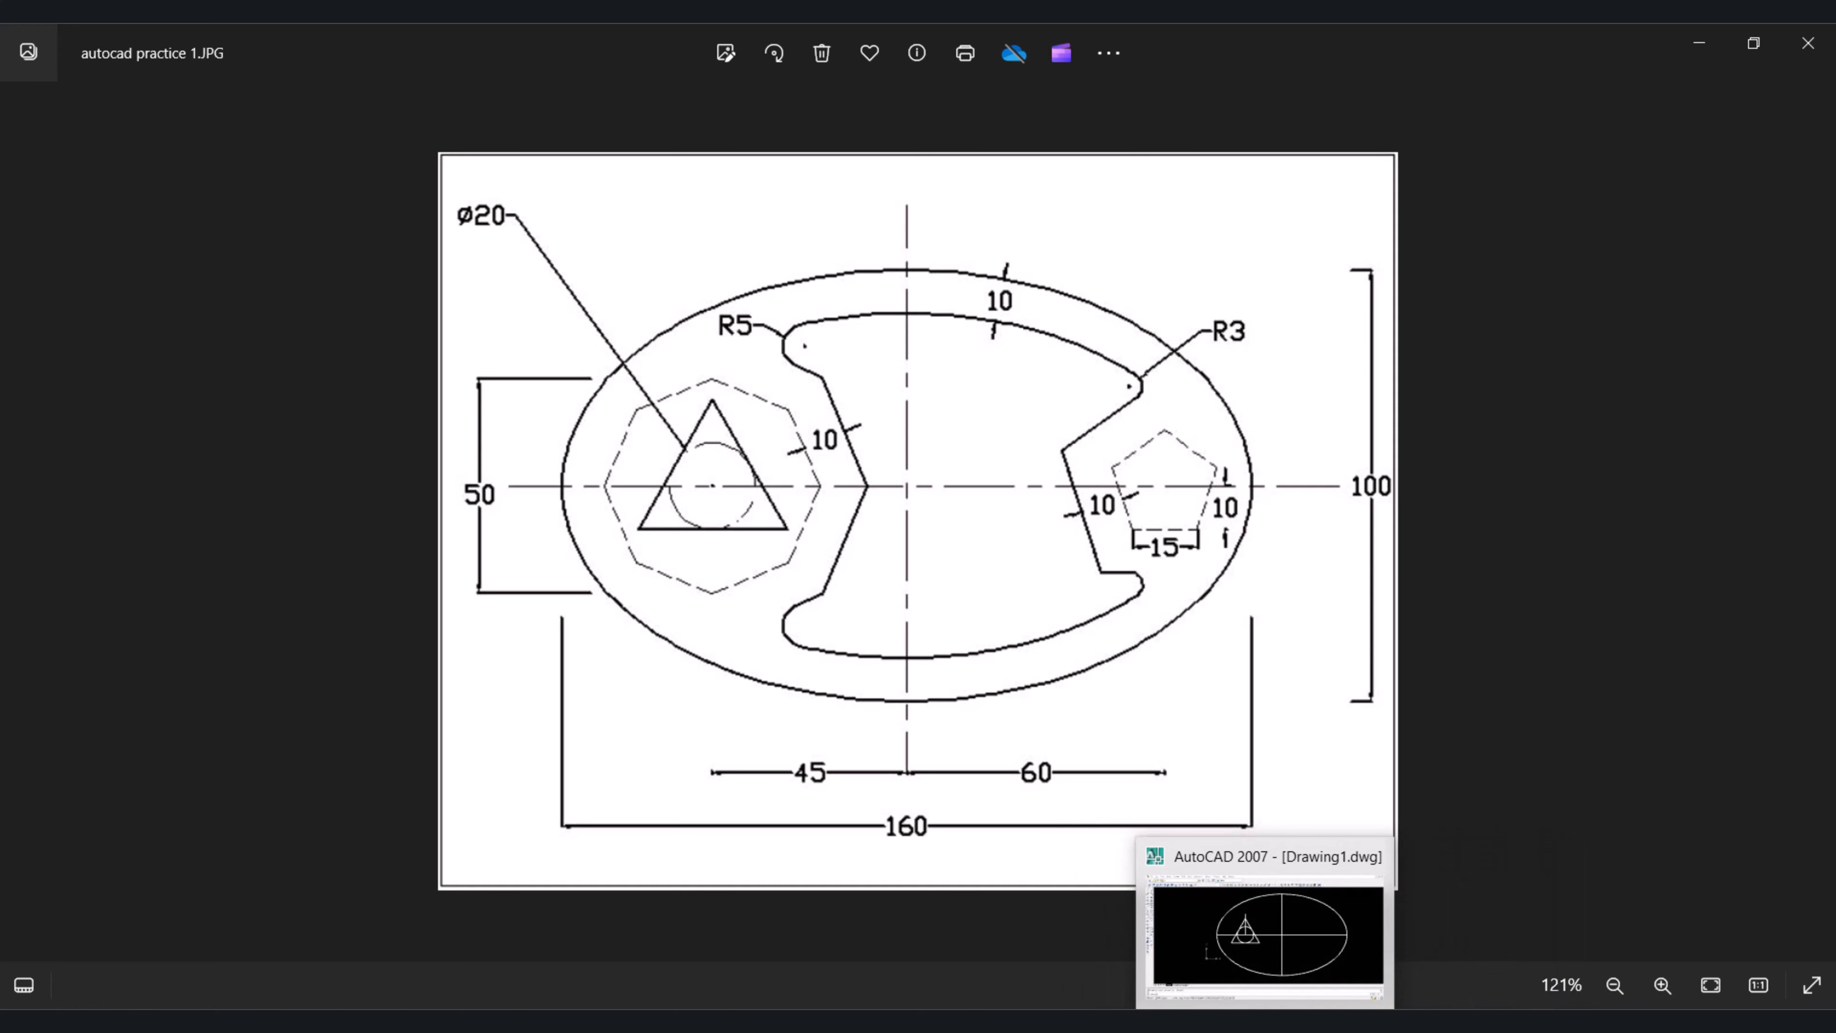
left_click(1267, 959)
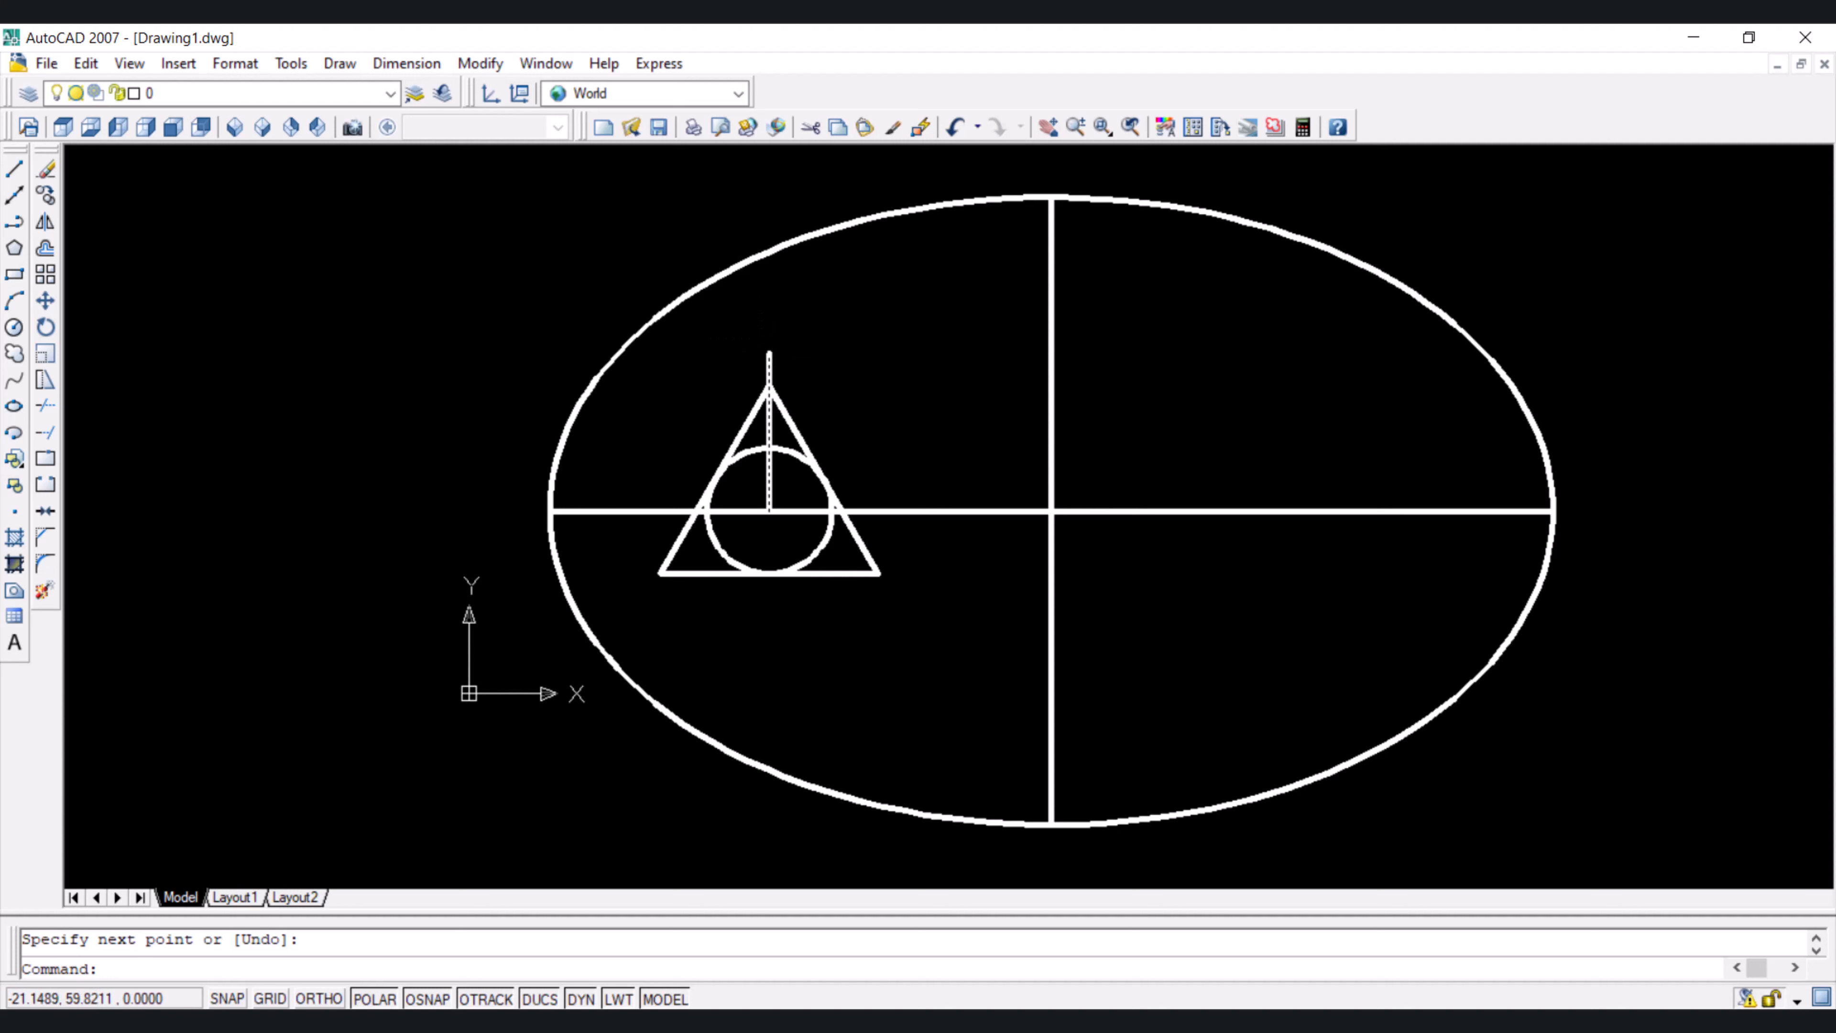
left_click(14, 249)
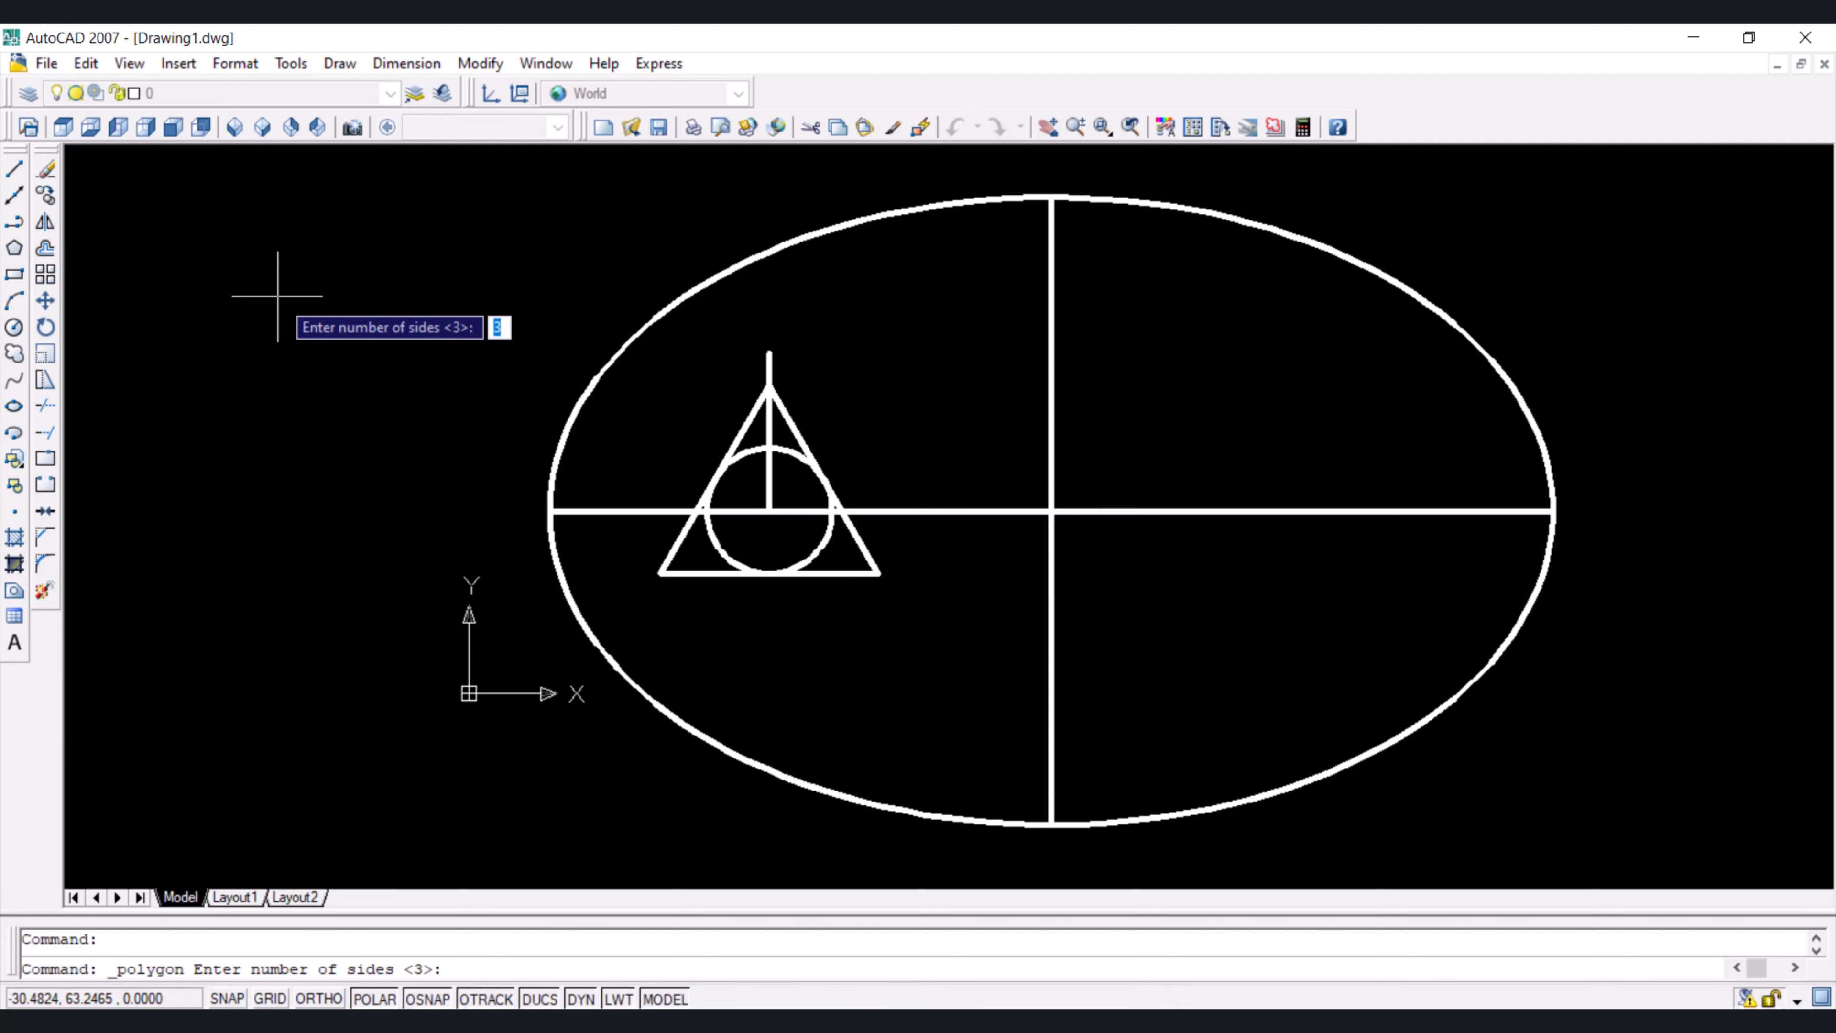
type("8")
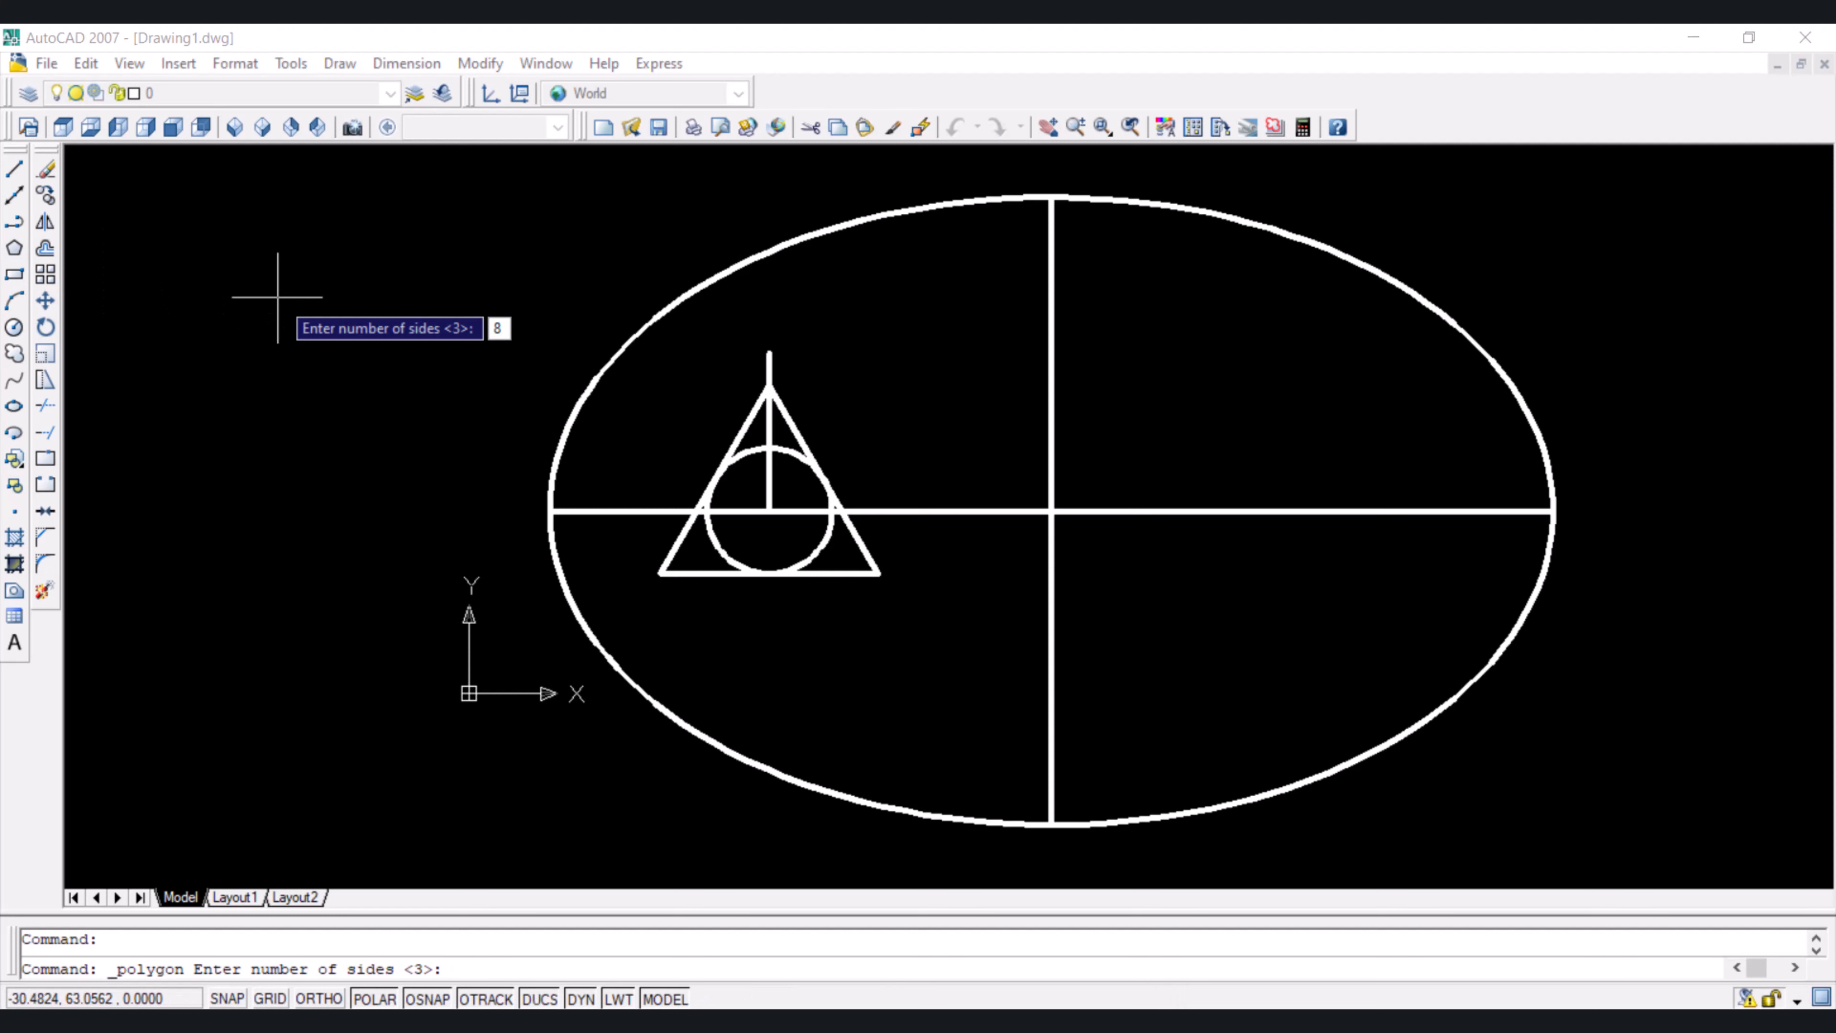
key("Return")
left_click(770, 510)
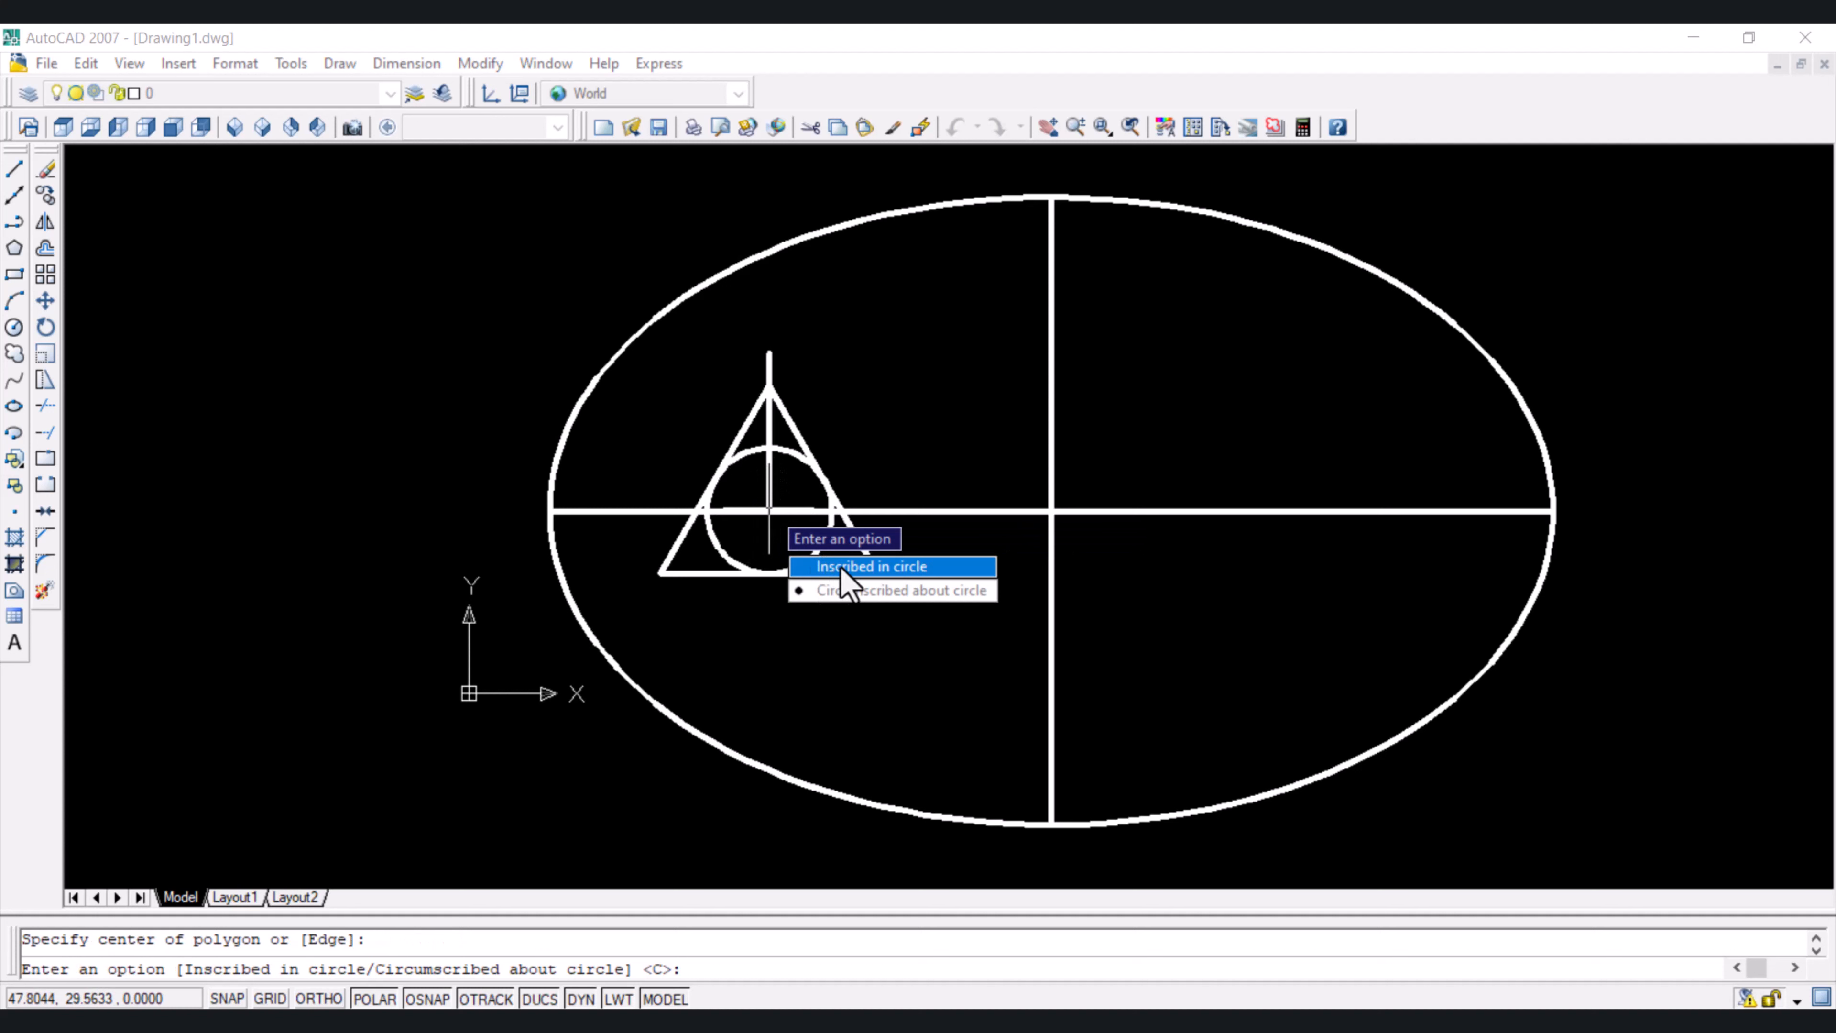
left_click(842, 567)
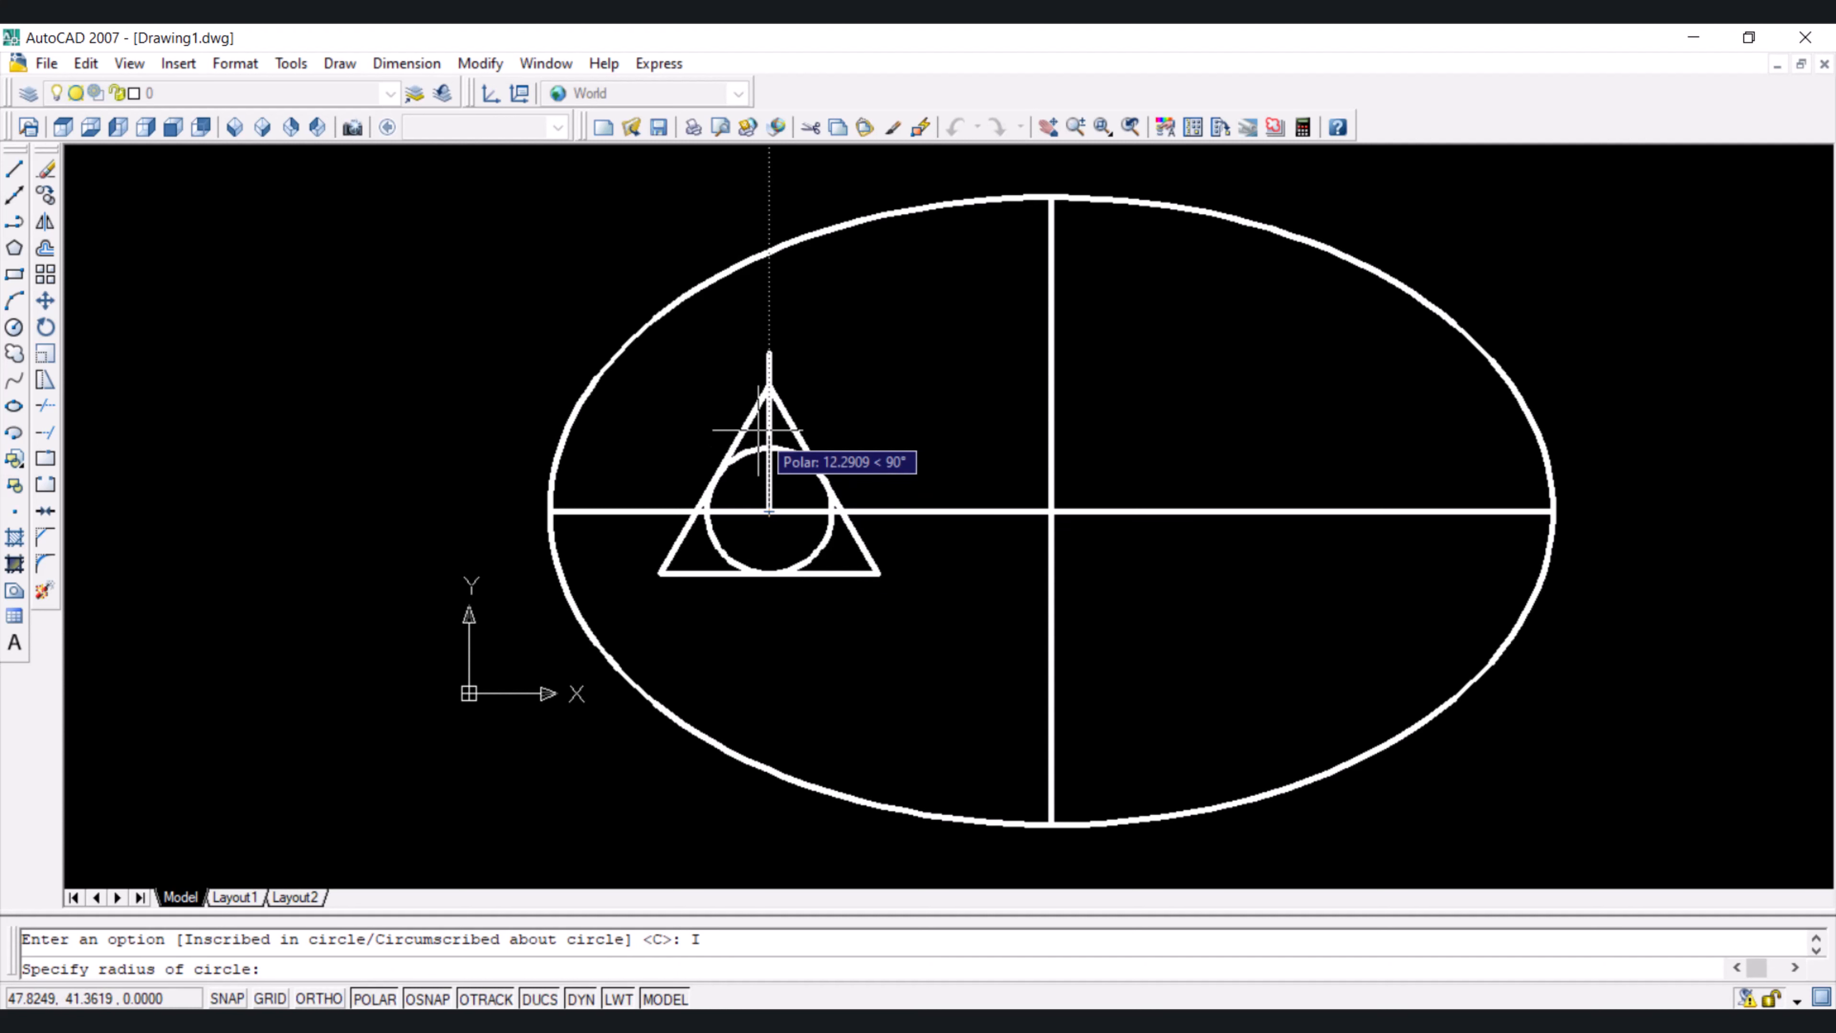
left_click(769, 354)
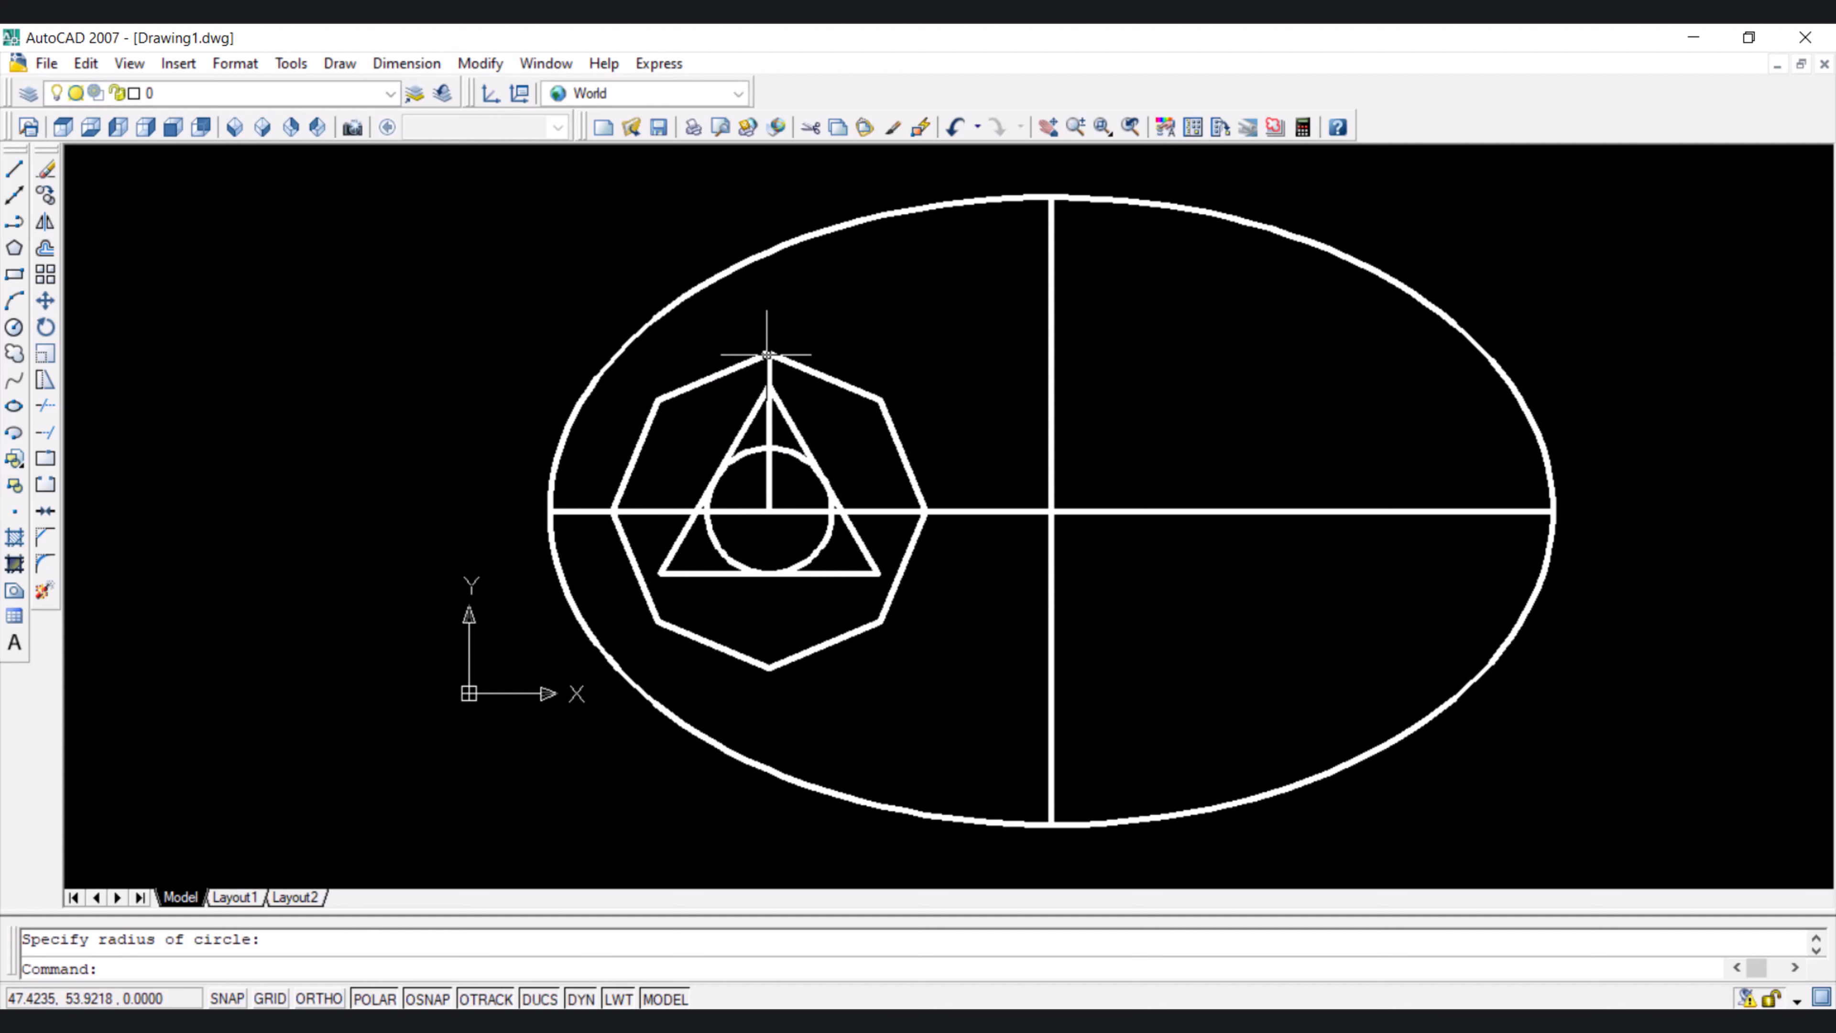
left_click(767, 424)
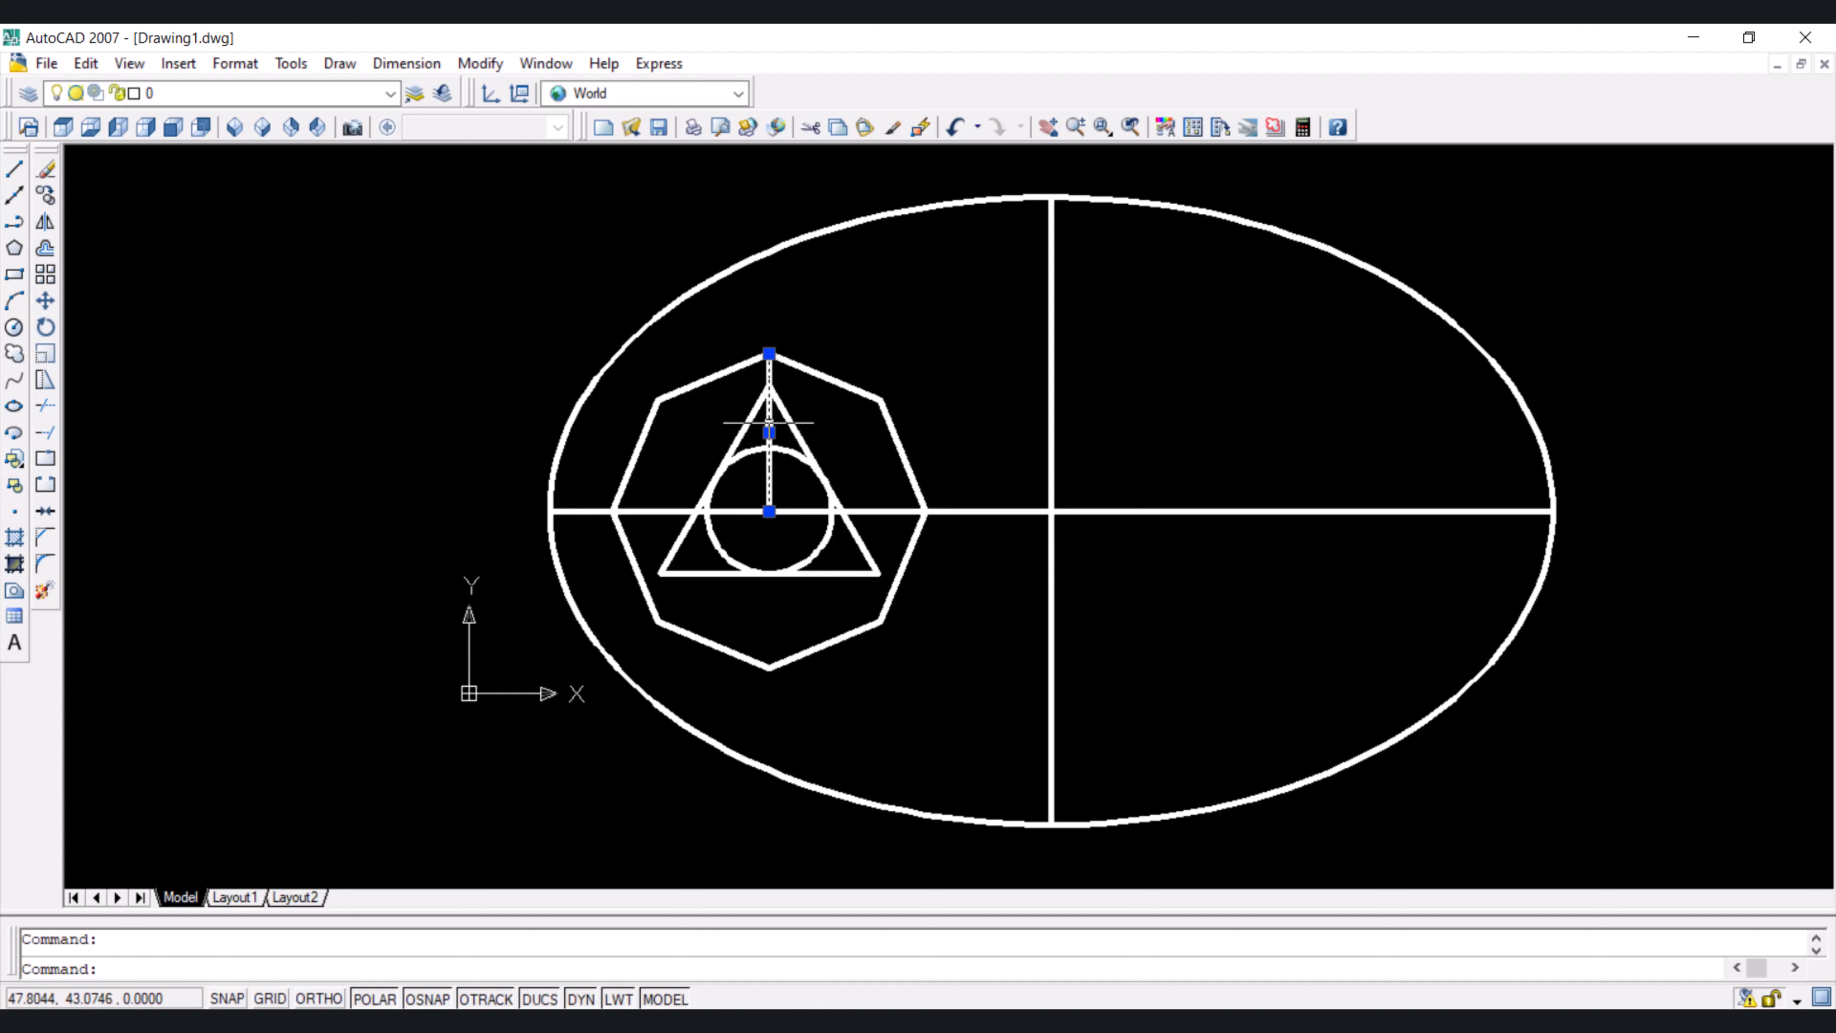
key("Delete")
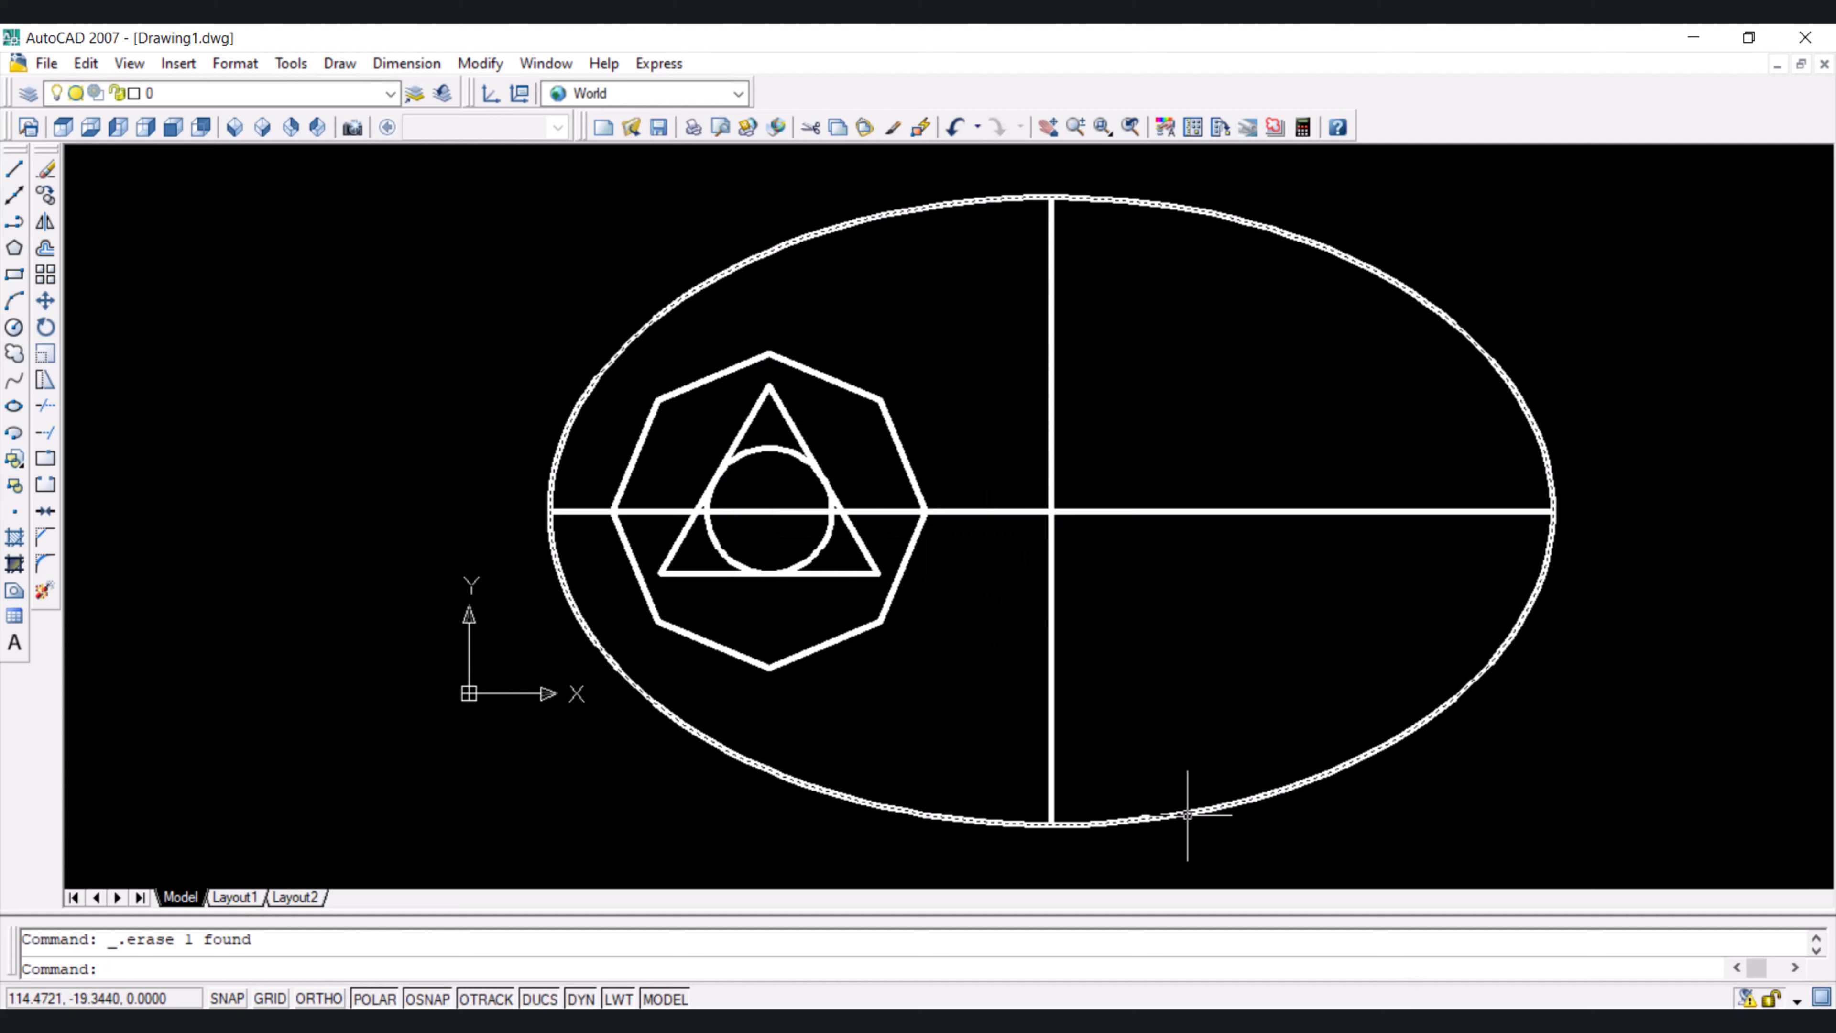
Consult the reference image and draw a five-sided polygon by edge, with a horizontal base of length 15, in the empty space outside the ellipse
key("alt+Tab")
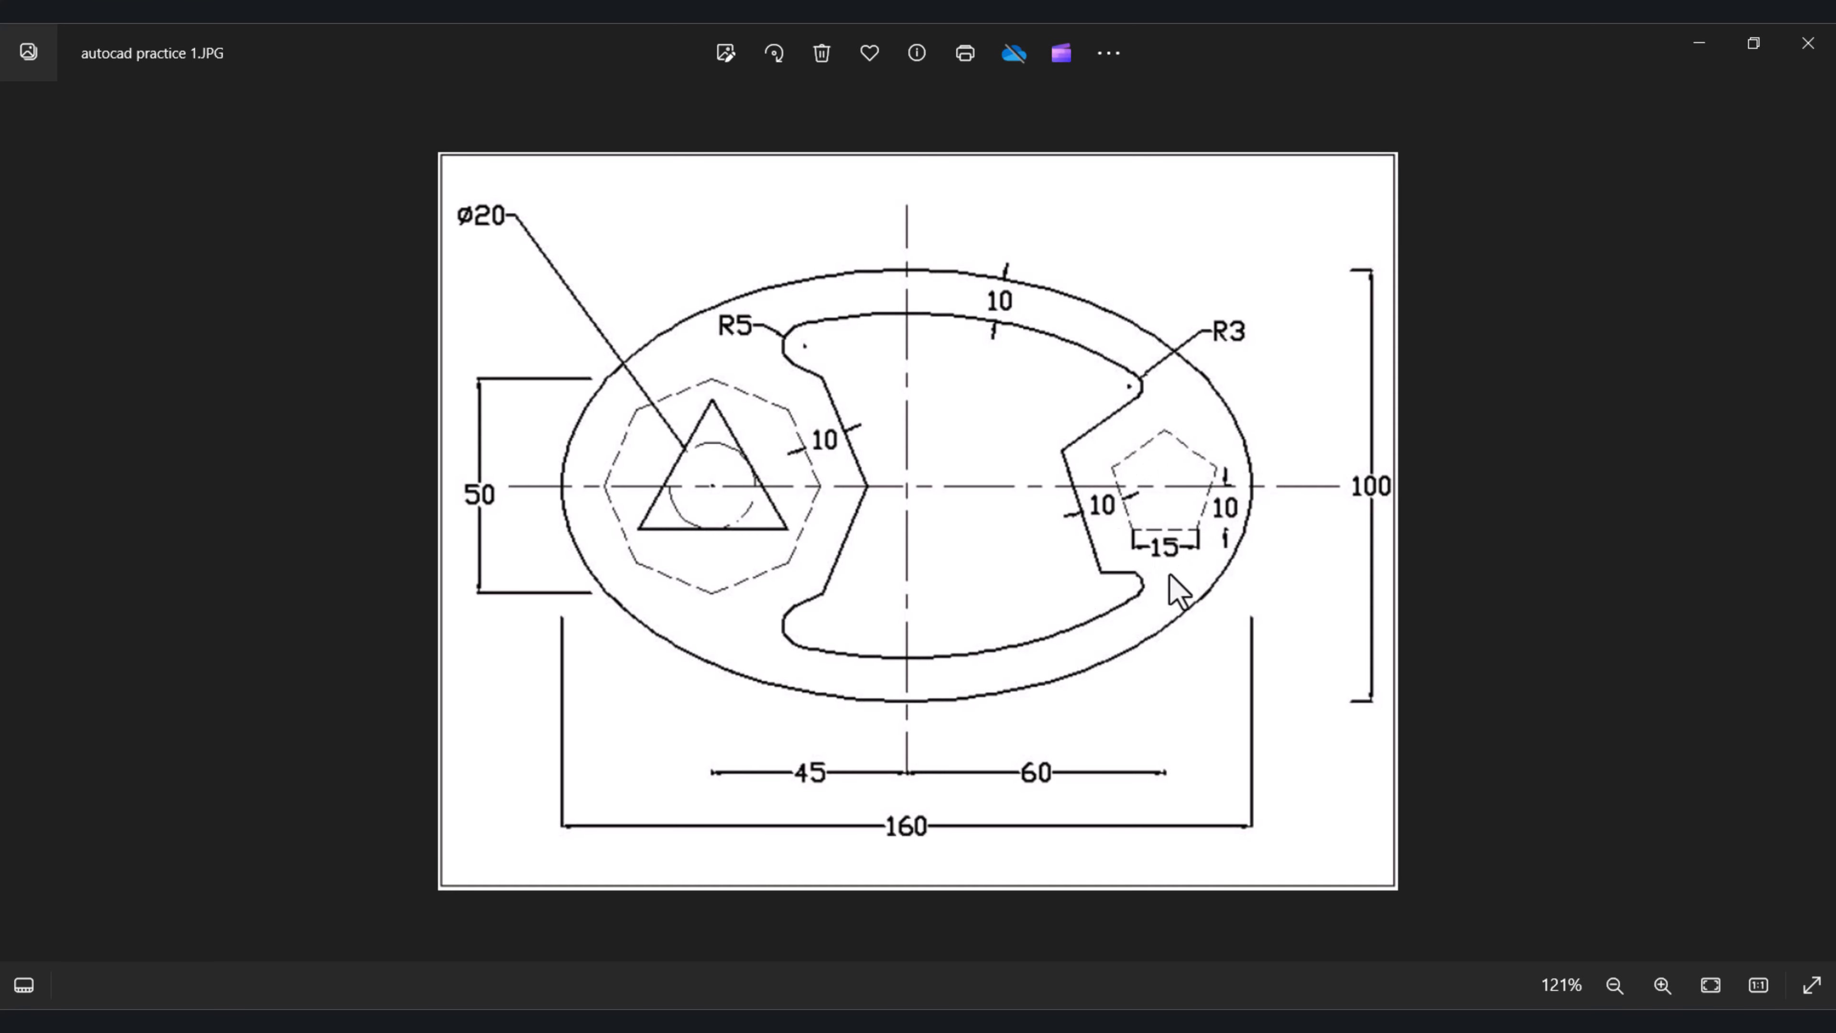
key("alt+Tab")
key("Escape")
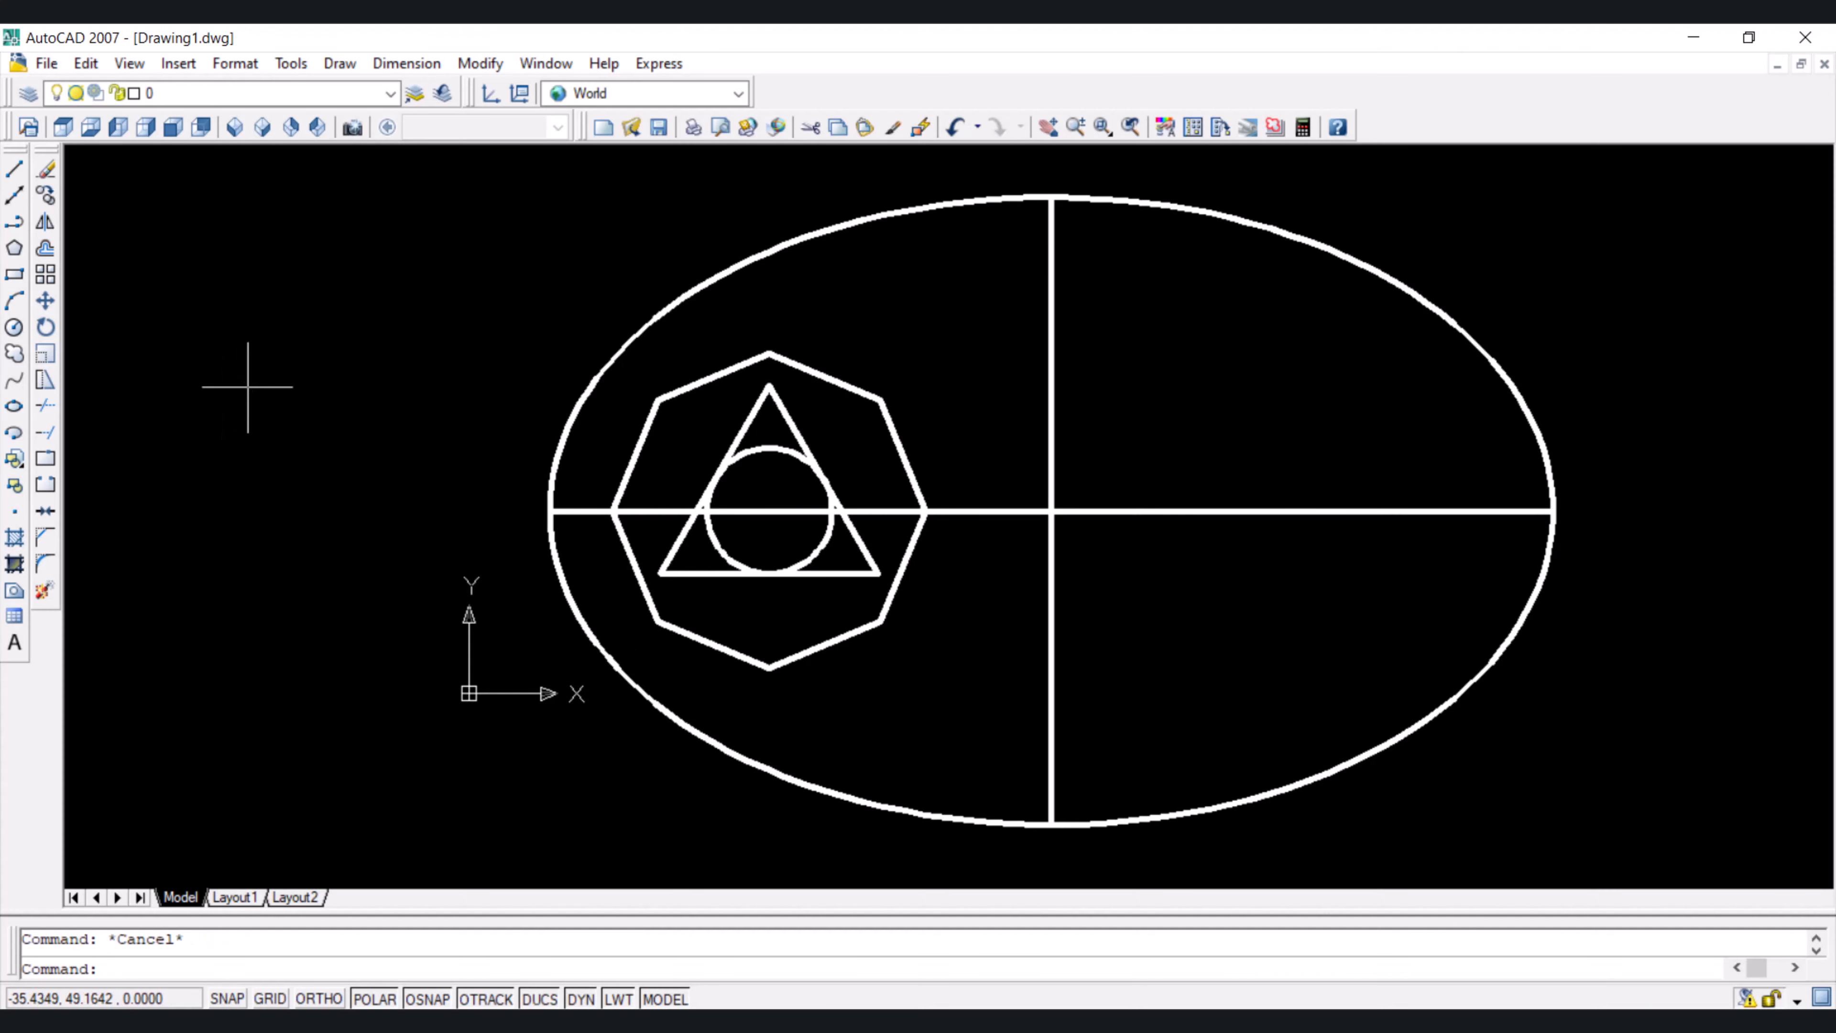
left_click(16, 251)
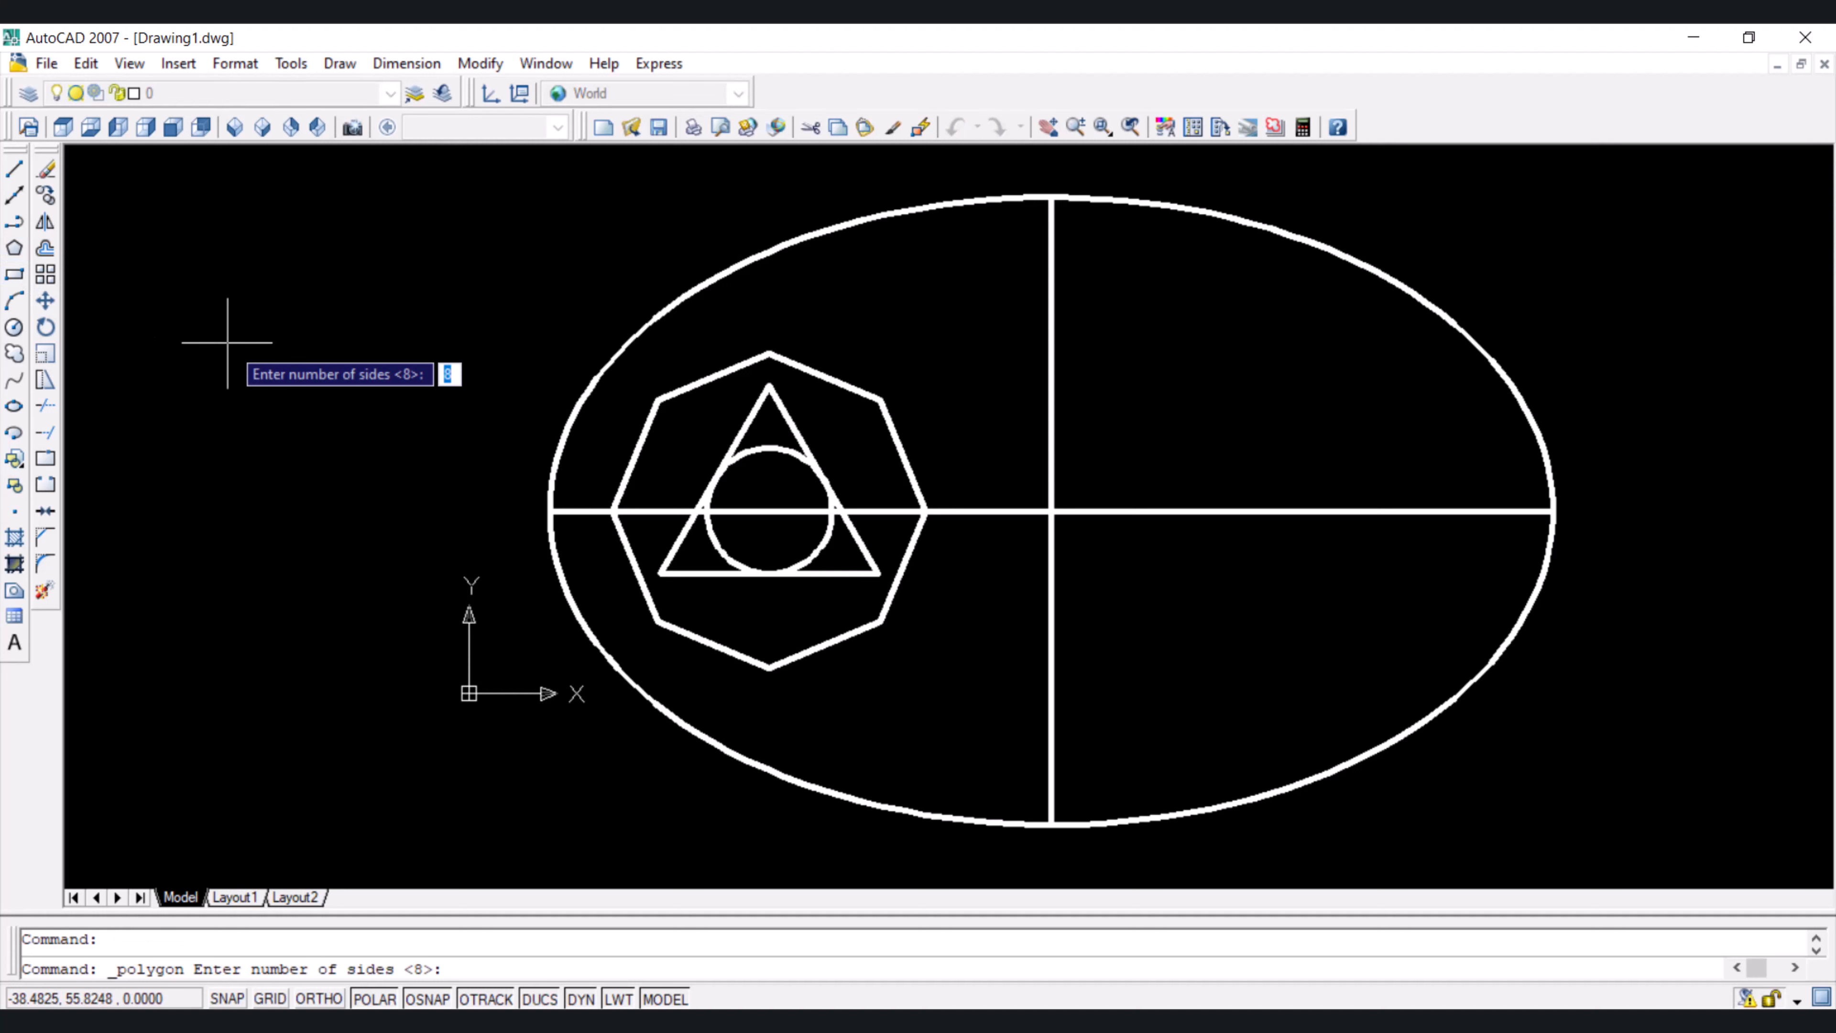
type("5")
key("Return")
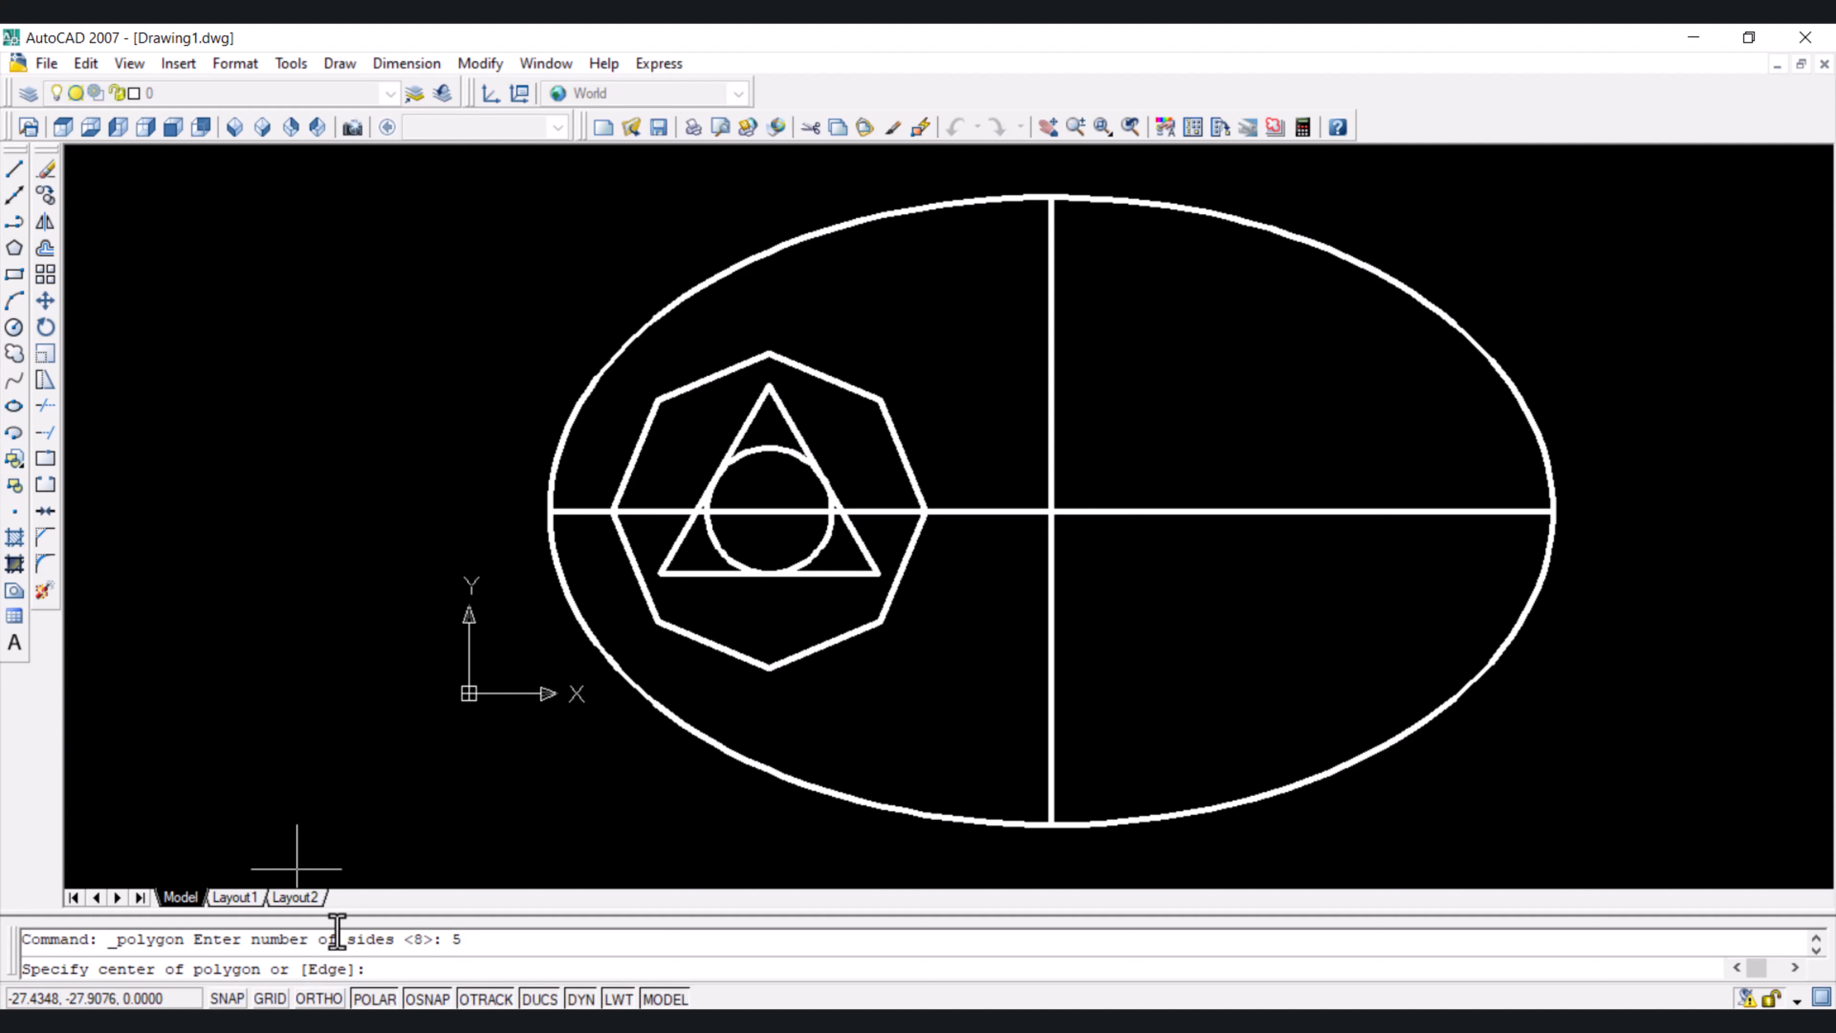
key("Return")
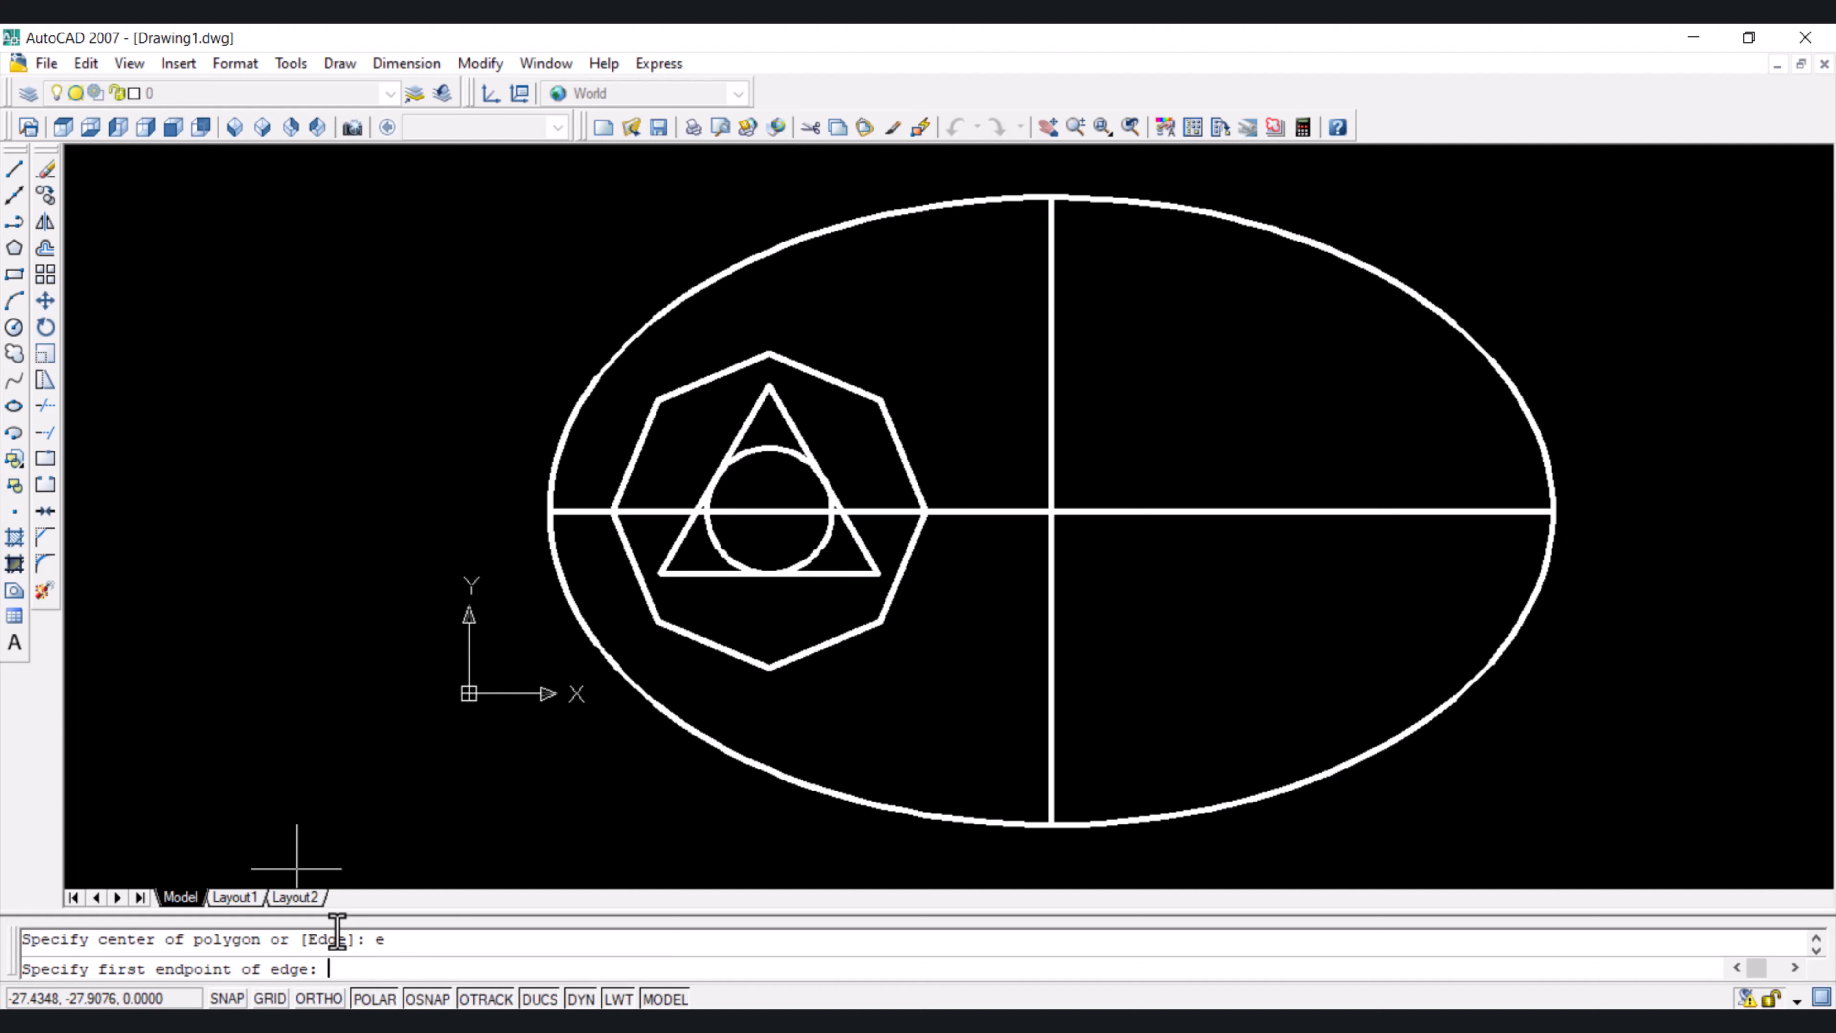
left_click(215, 305)
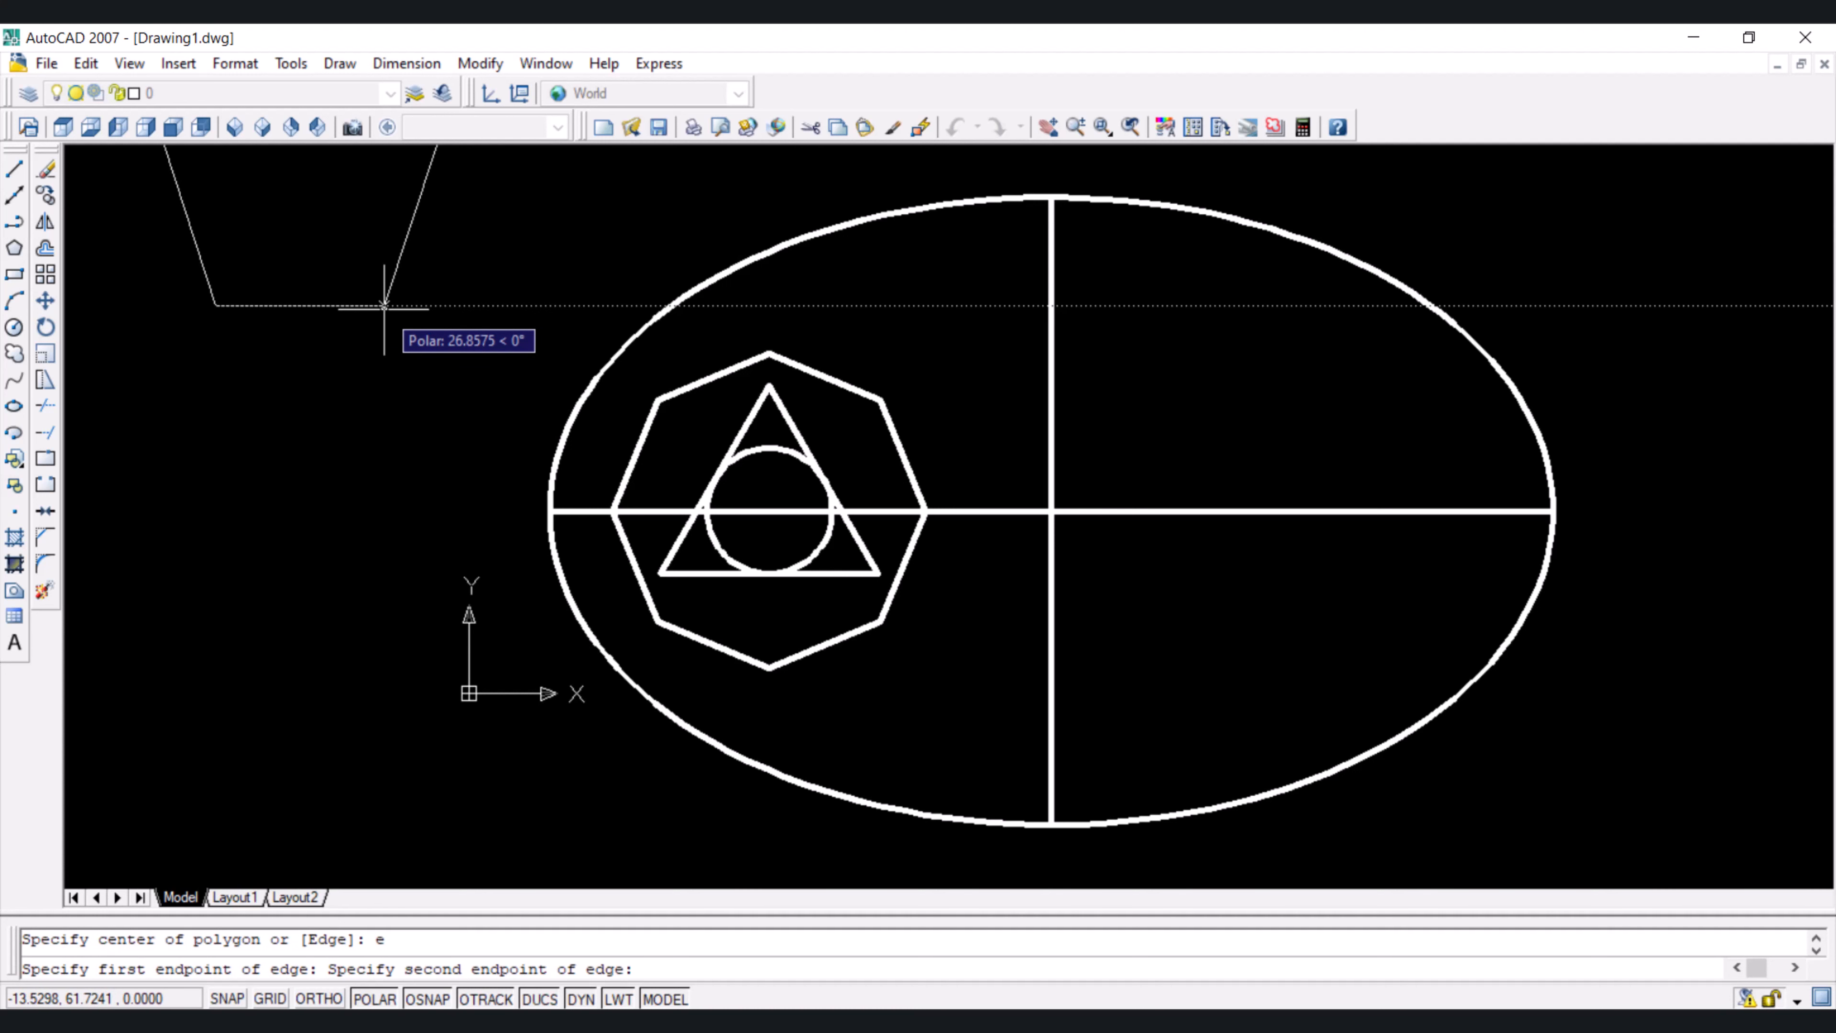
type("15")
key("Return")
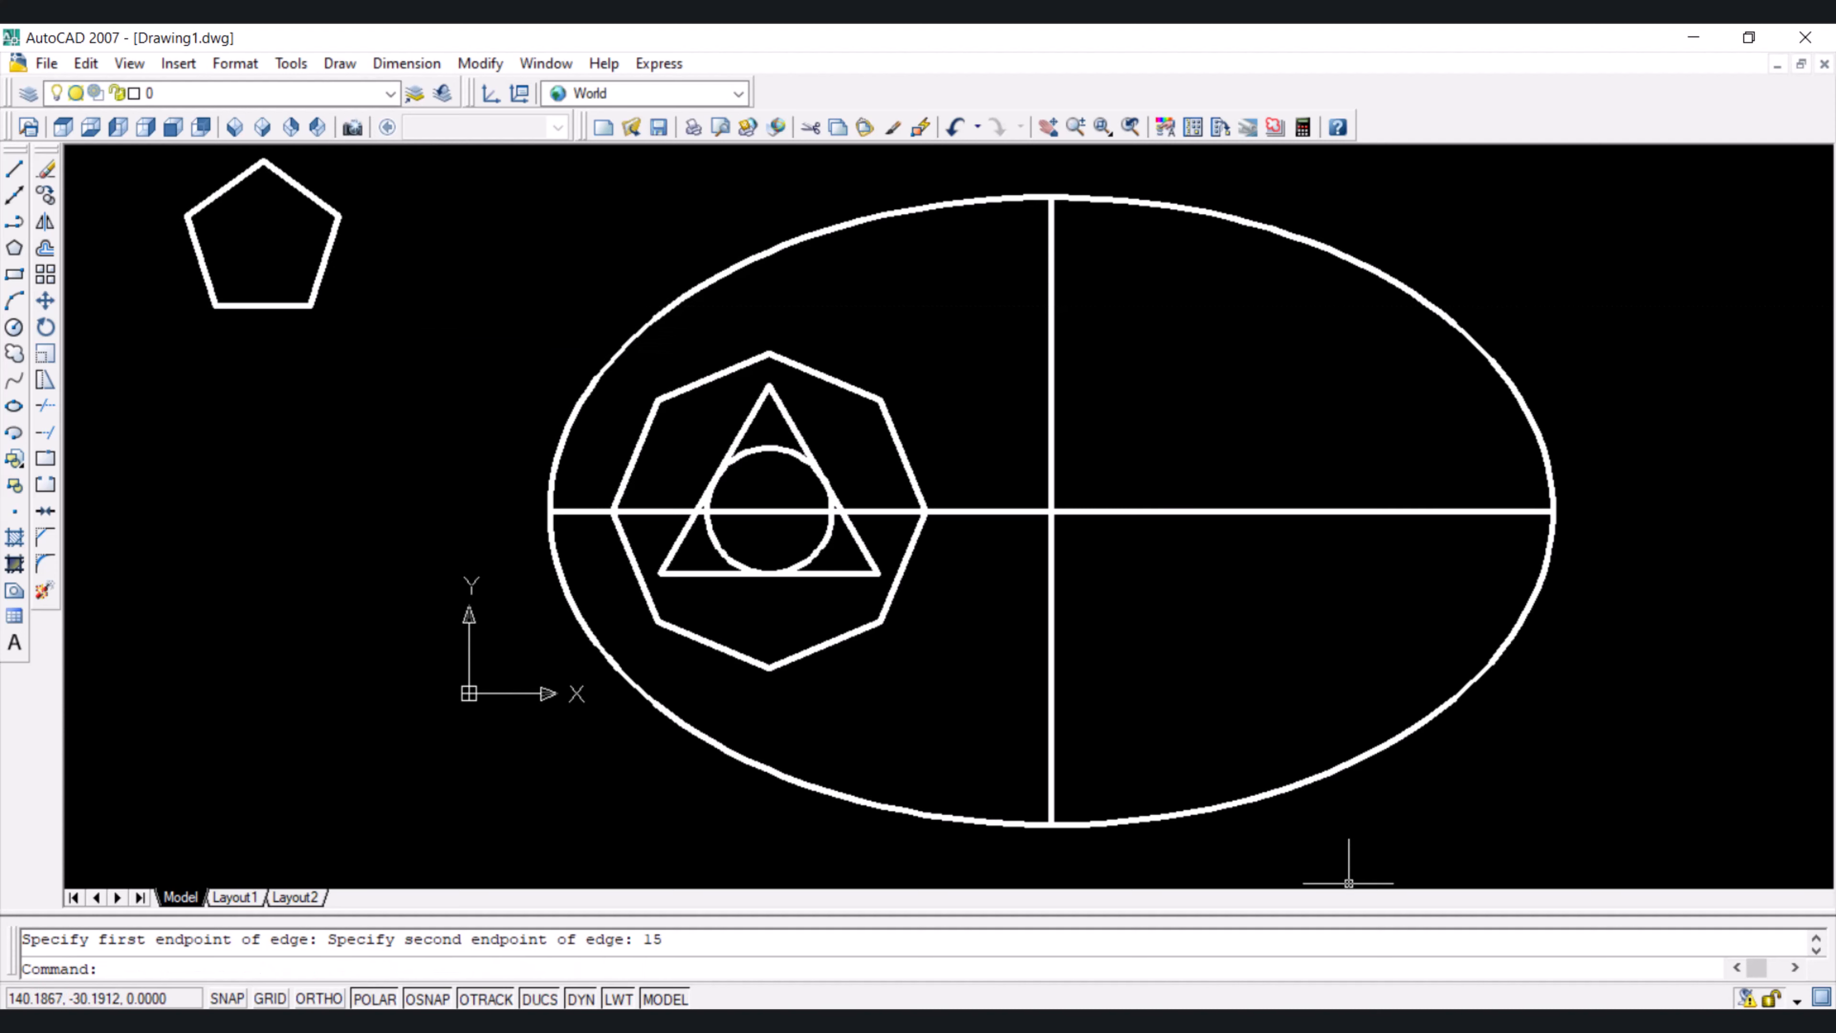
Consult the reference image and draw a vertical line of length 10 downward from the horizontal axis, starting 20 inside the ellipse's right end
key("alt+Tab")
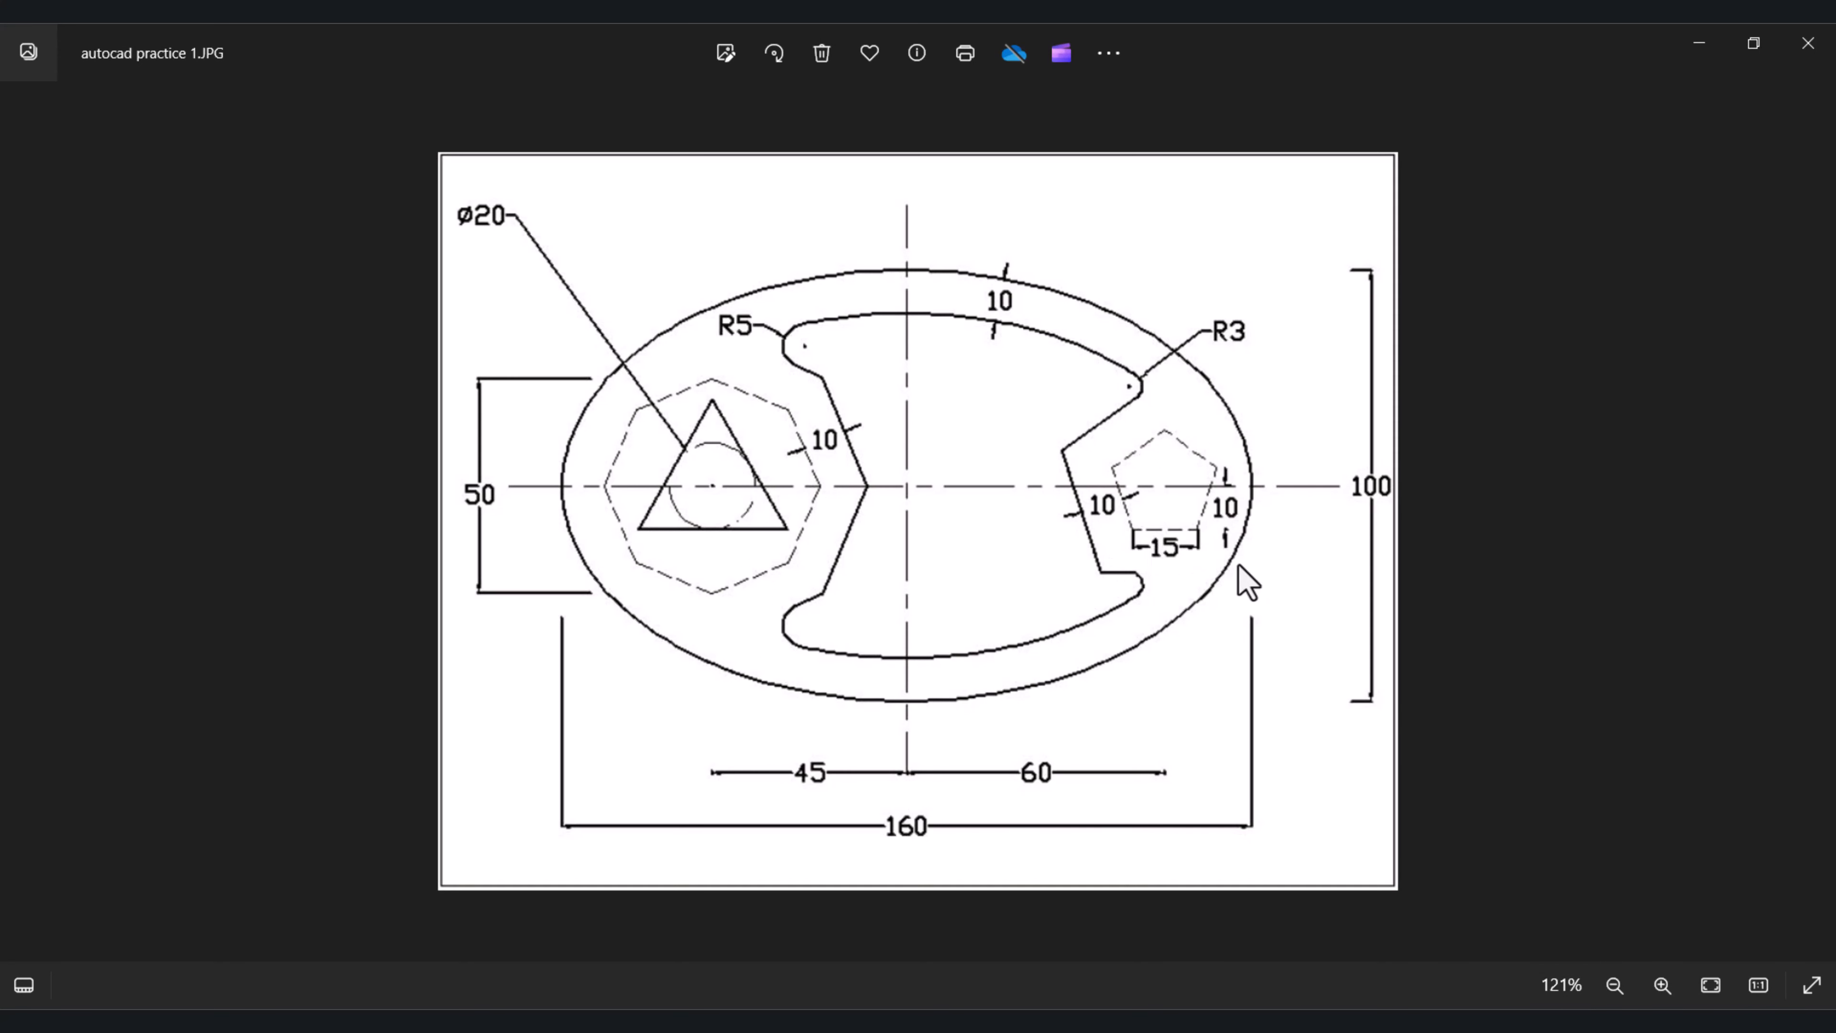
key("alt+Tab")
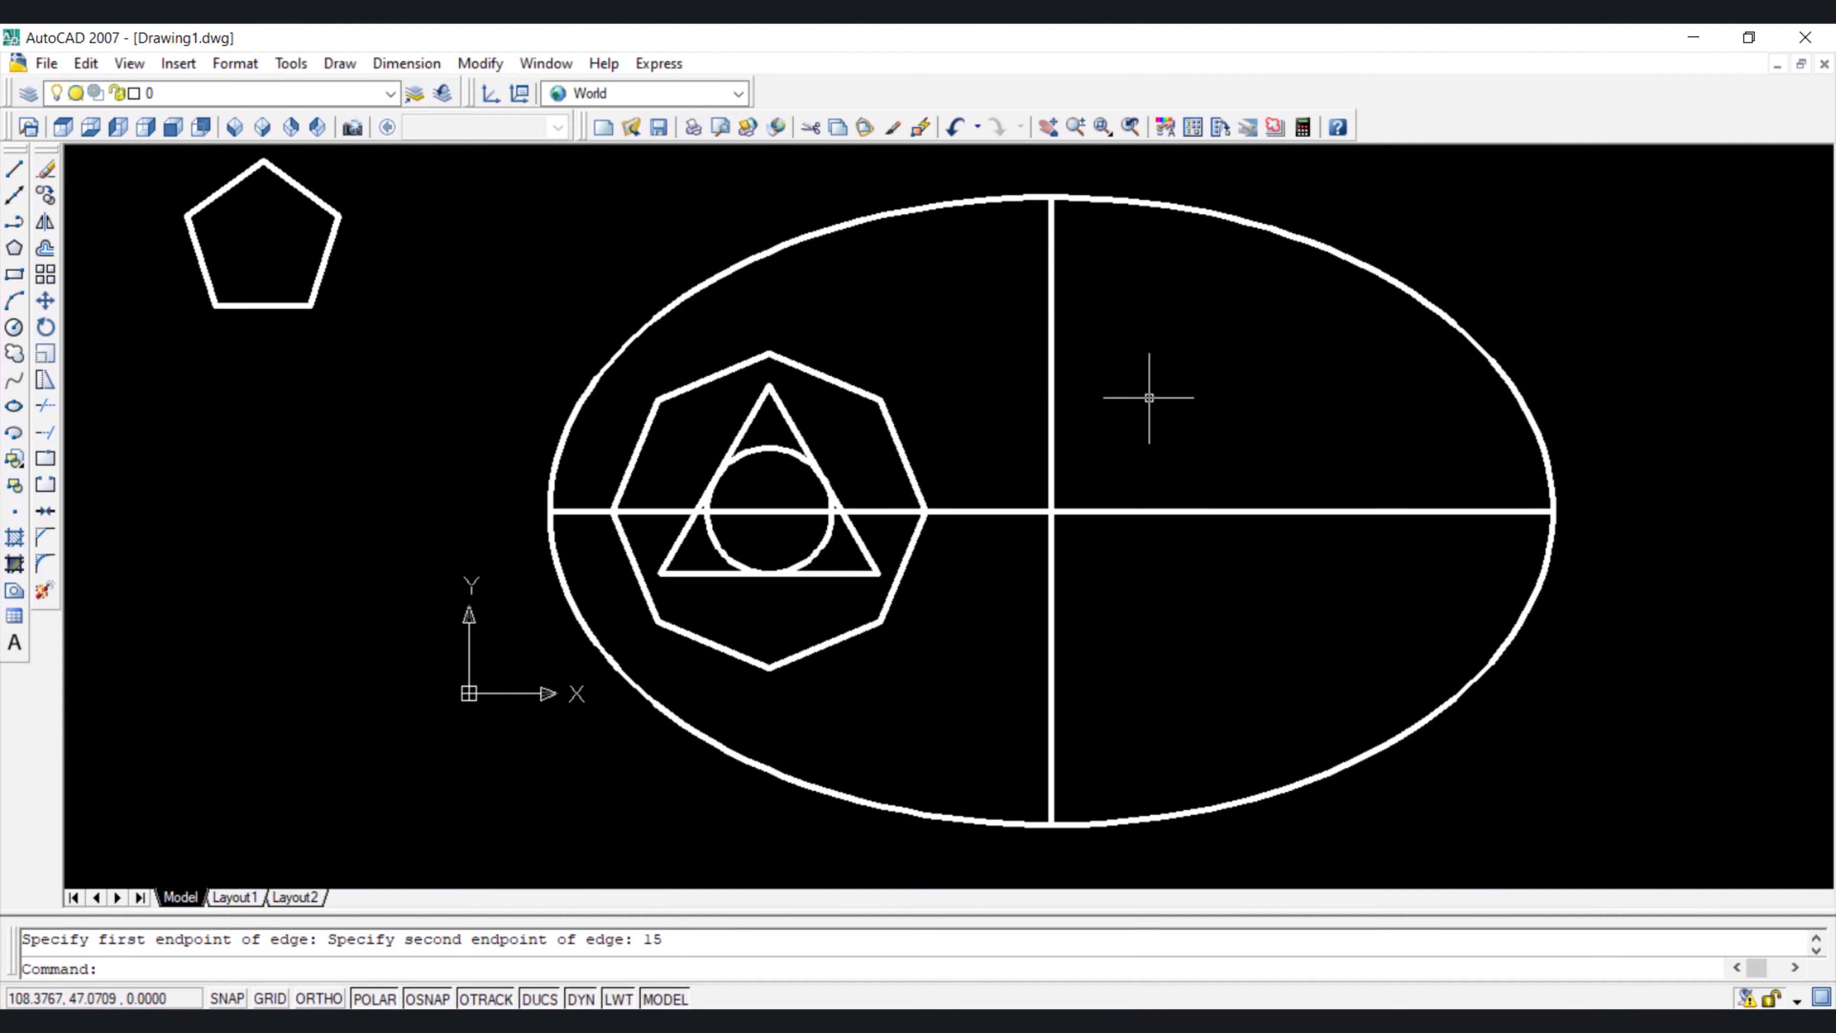
left_click(14, 172)
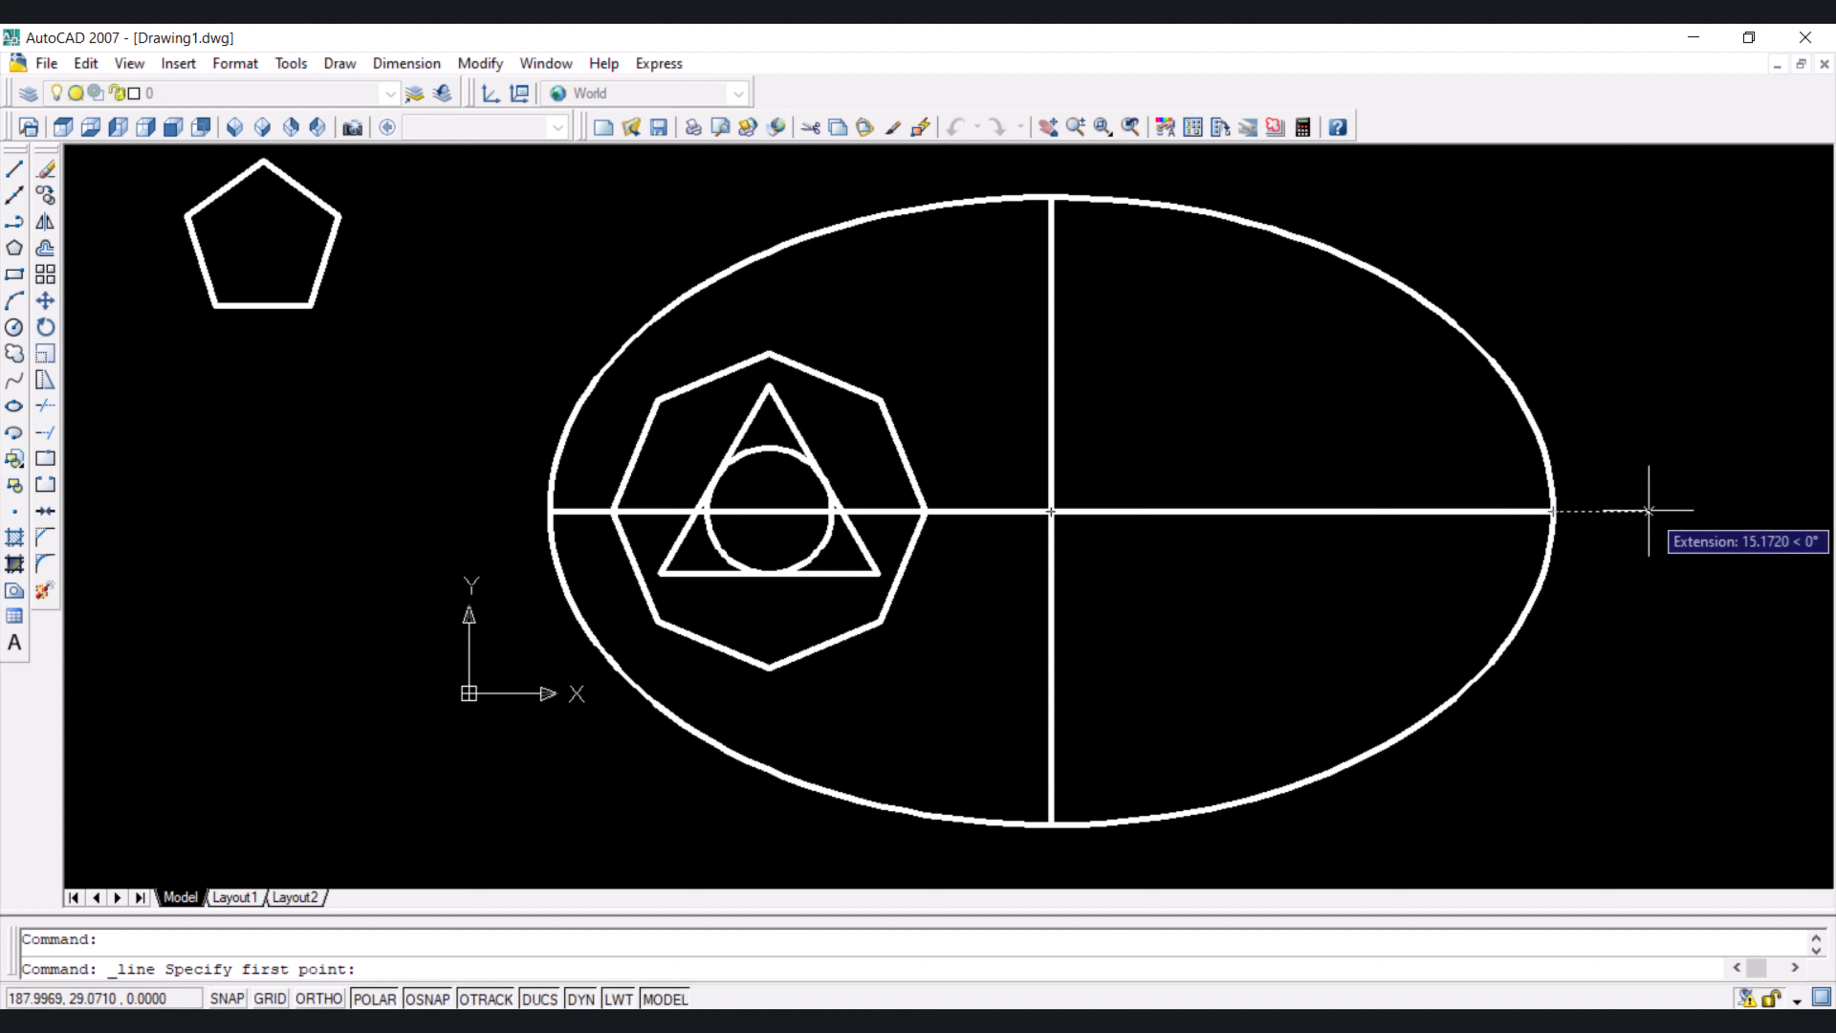
type("-20")
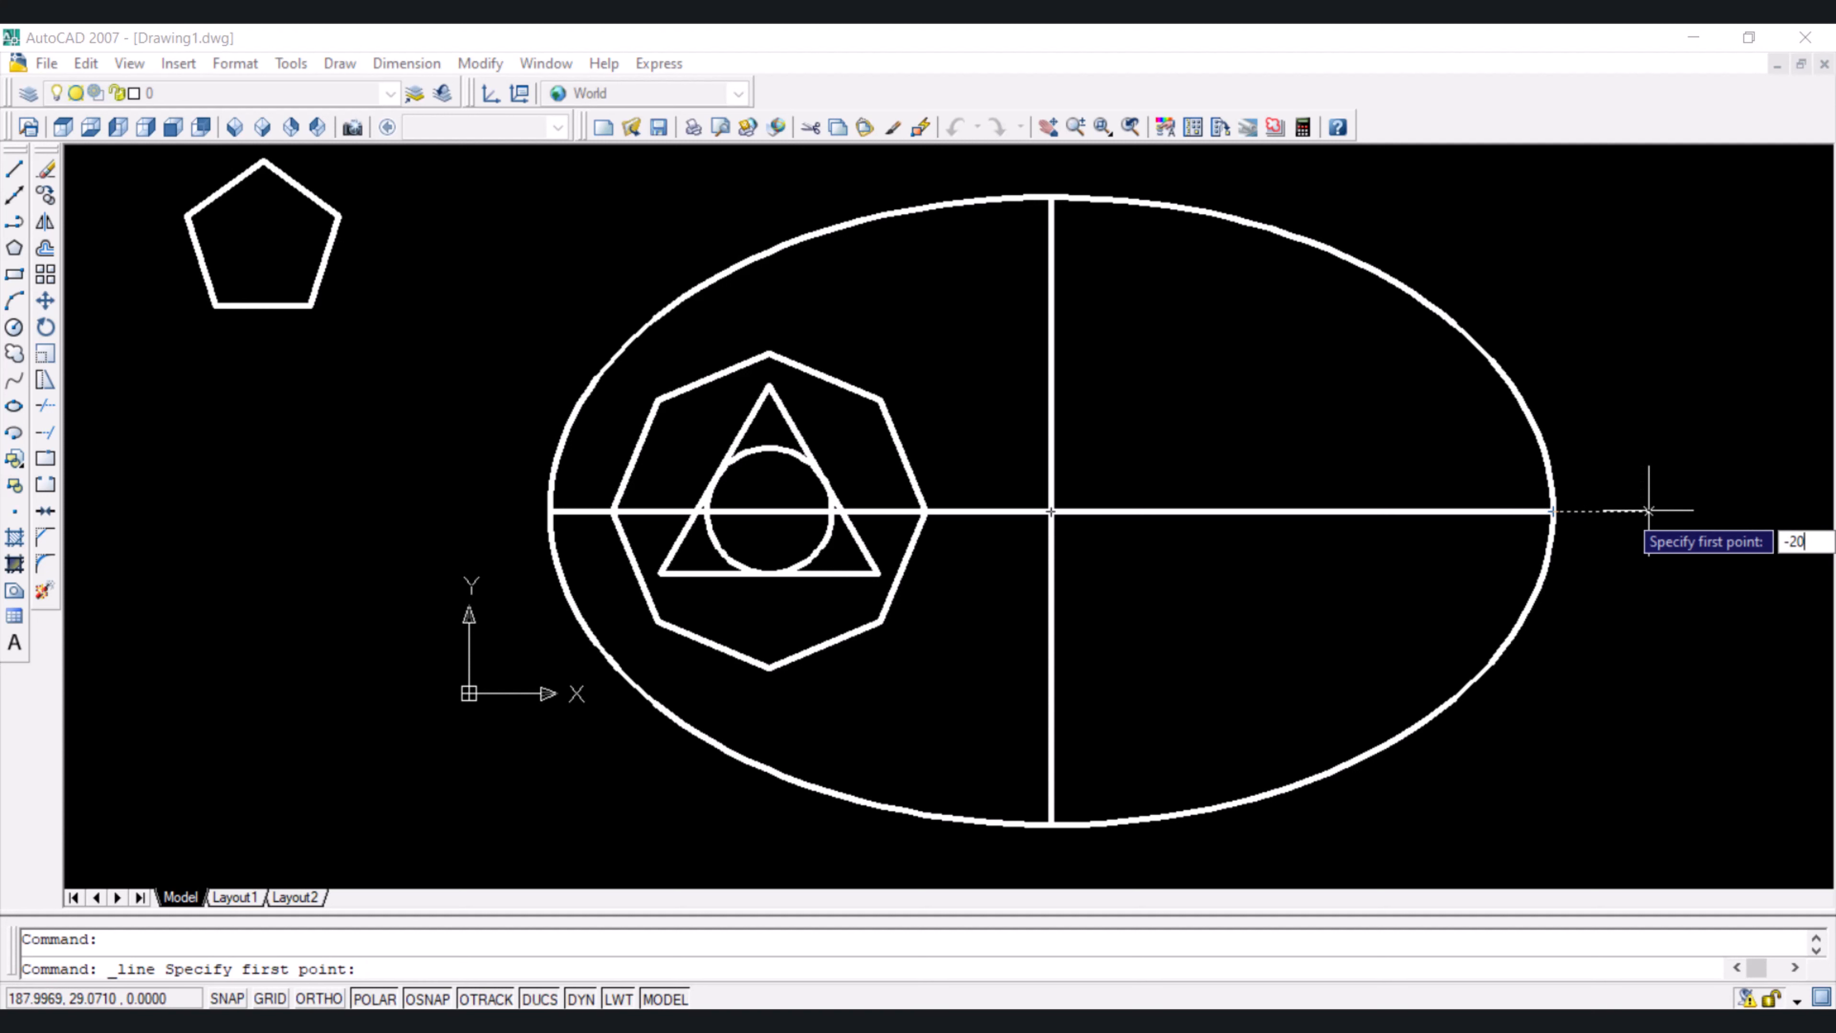
key("Return")
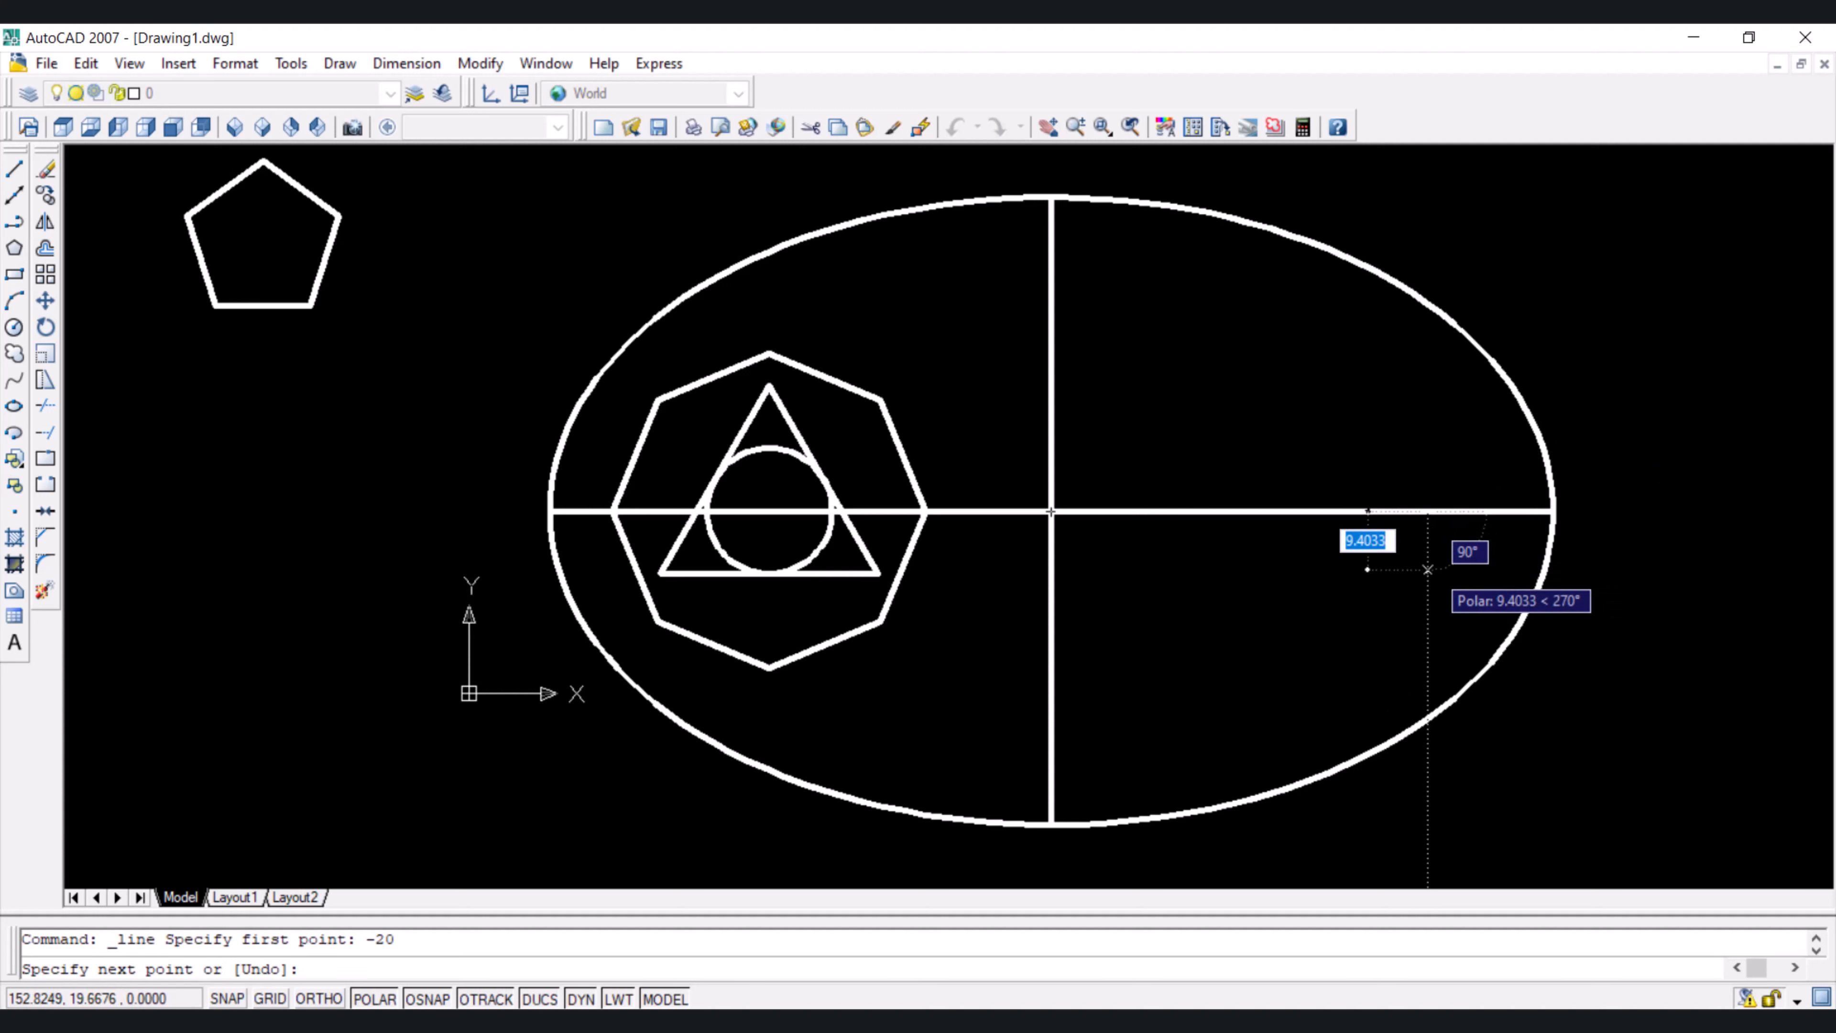
type("10")
key("Return")
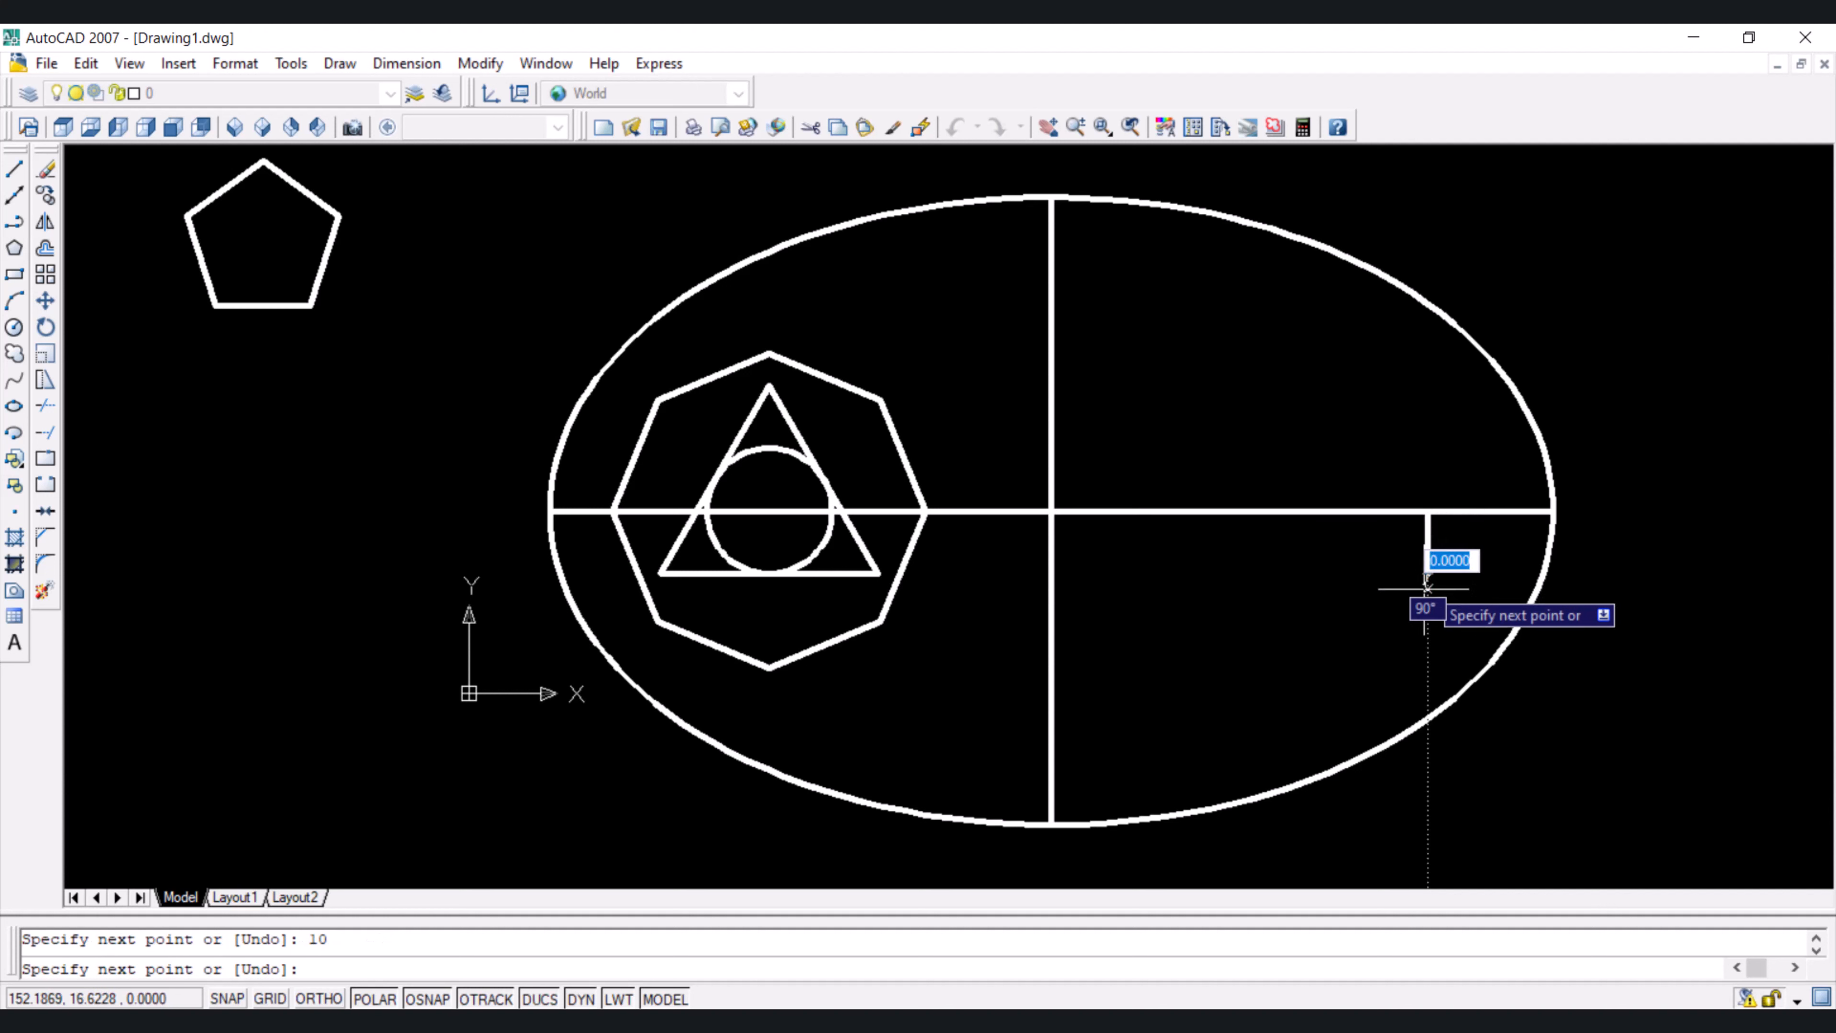
key("Return")
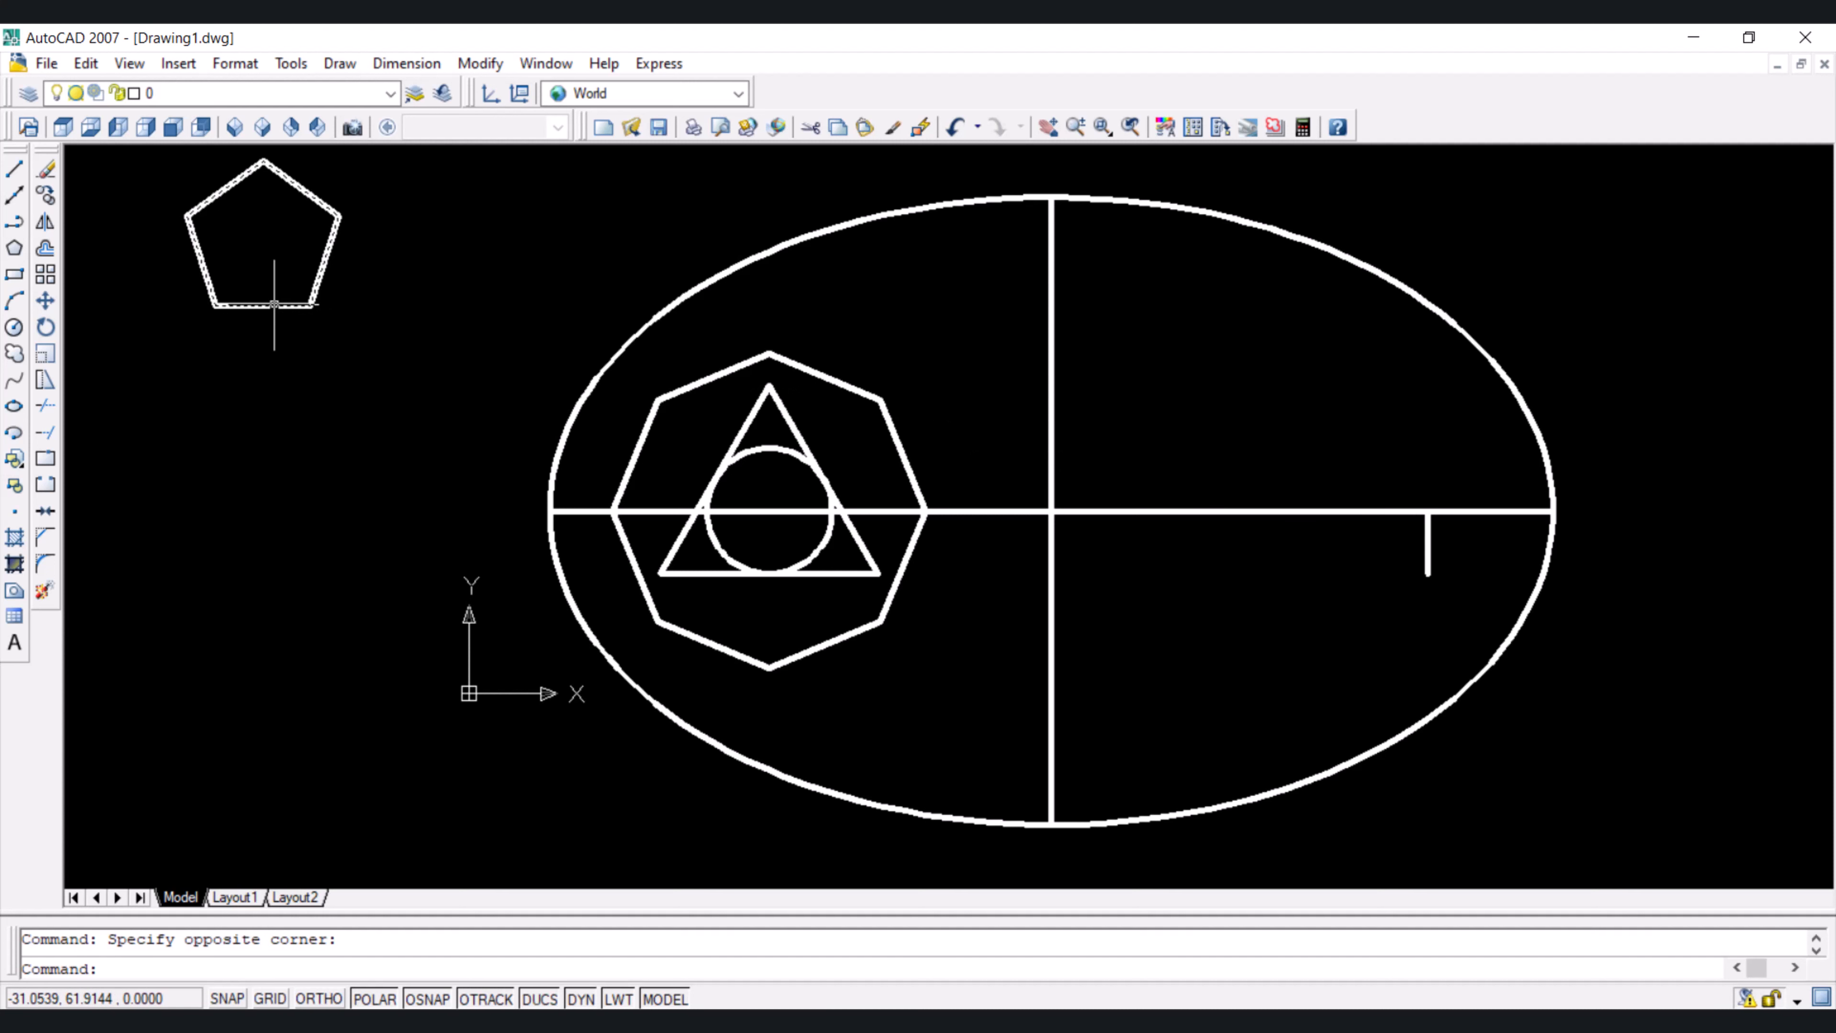
Move the pentagon from its base midpoint to the lower end of the short vertical line, and erase that line
left_click(273, 304)
type("m")
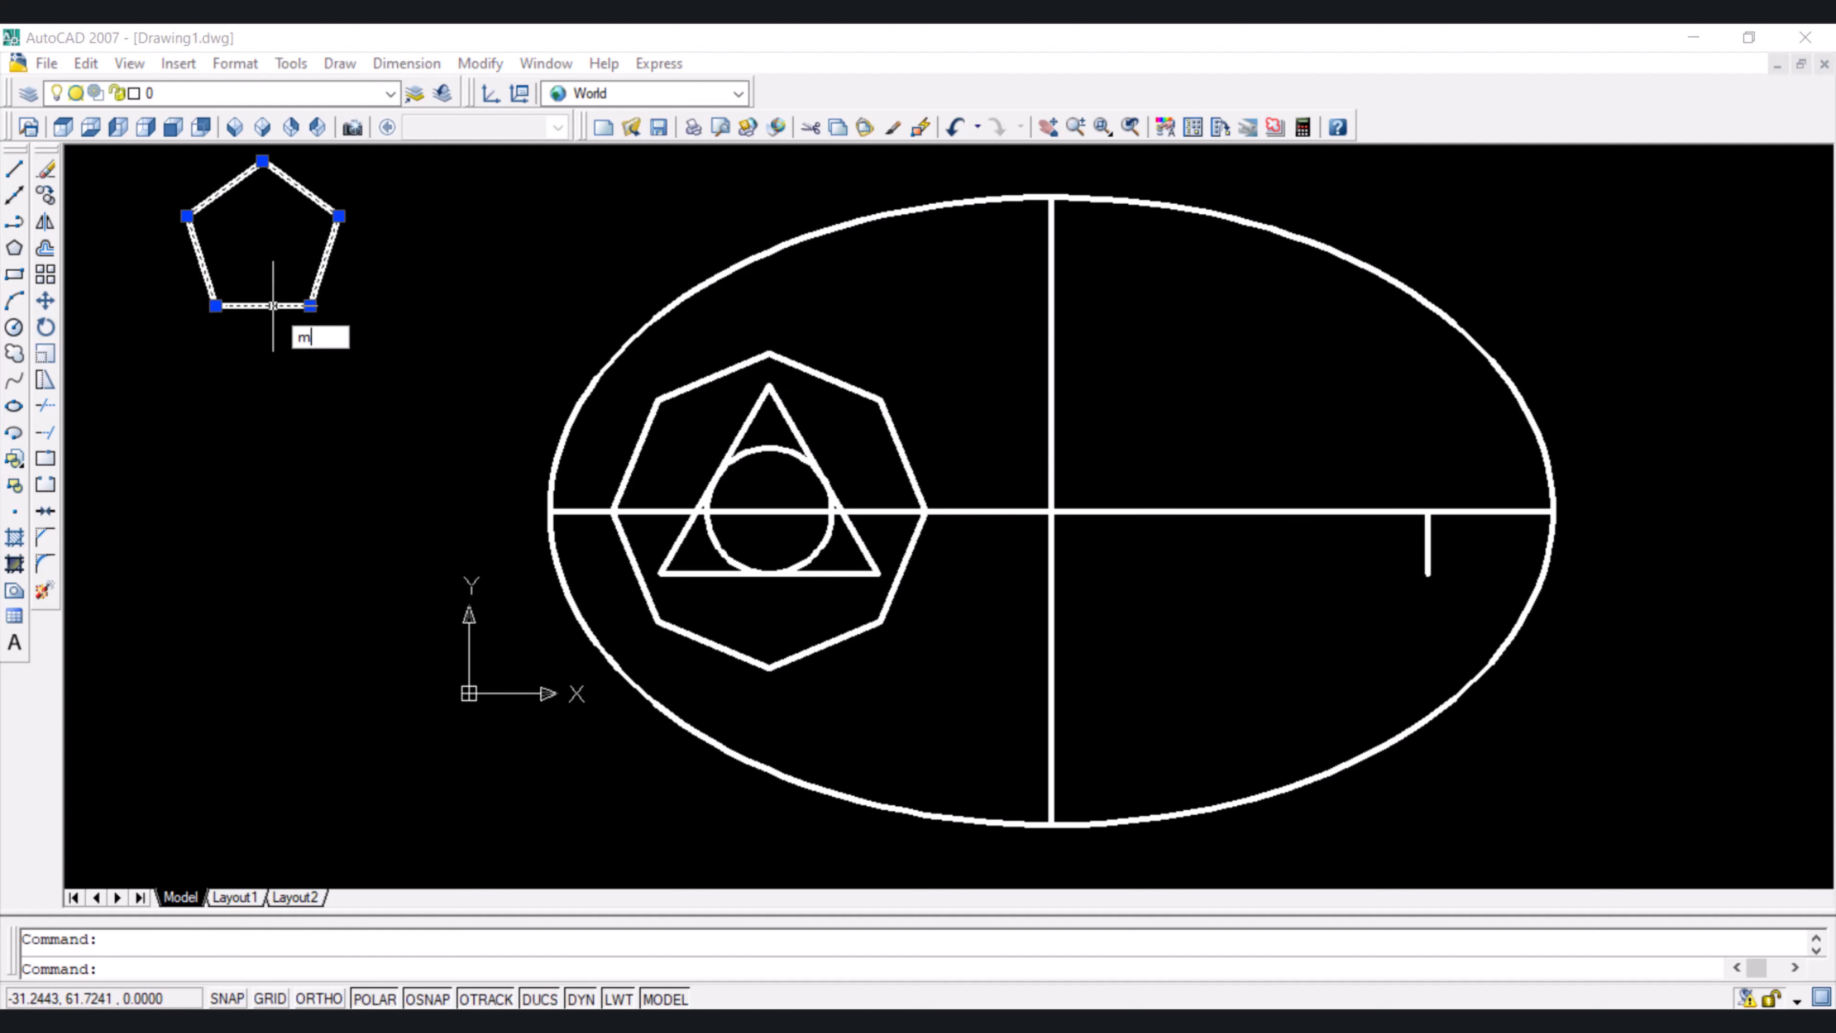
key("Return")
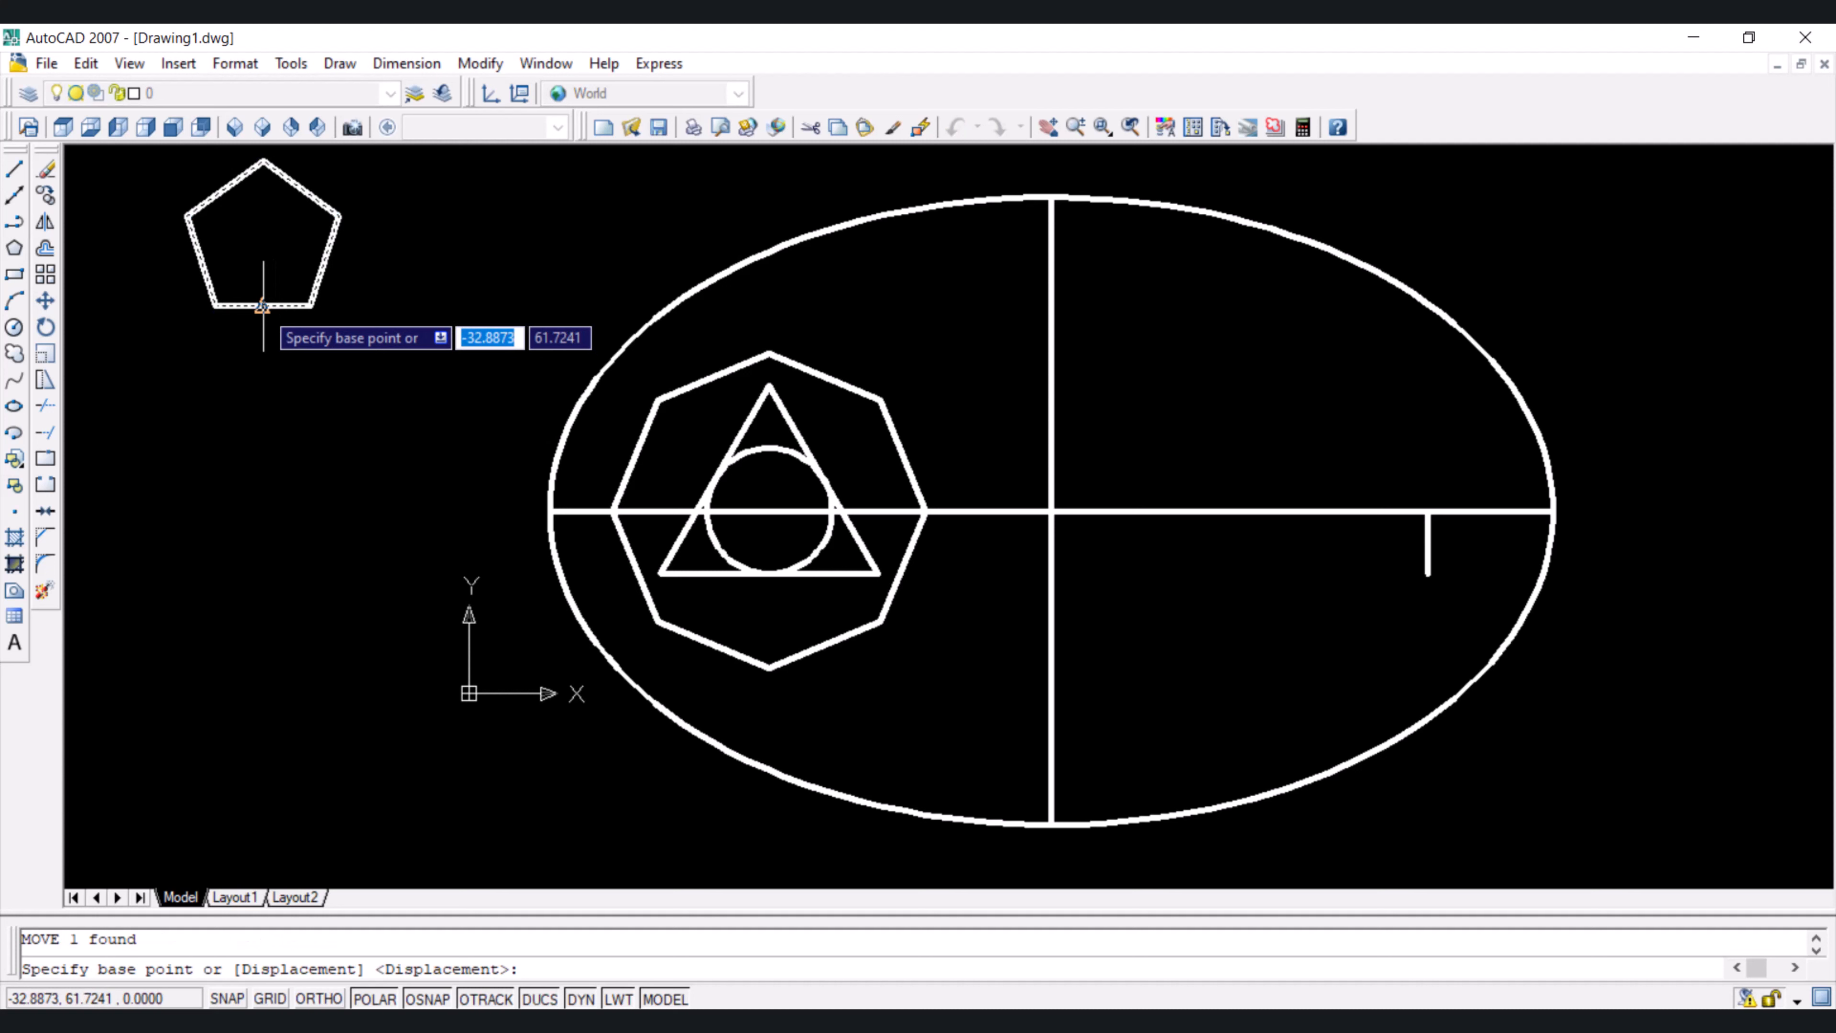
left_click(263, 305)
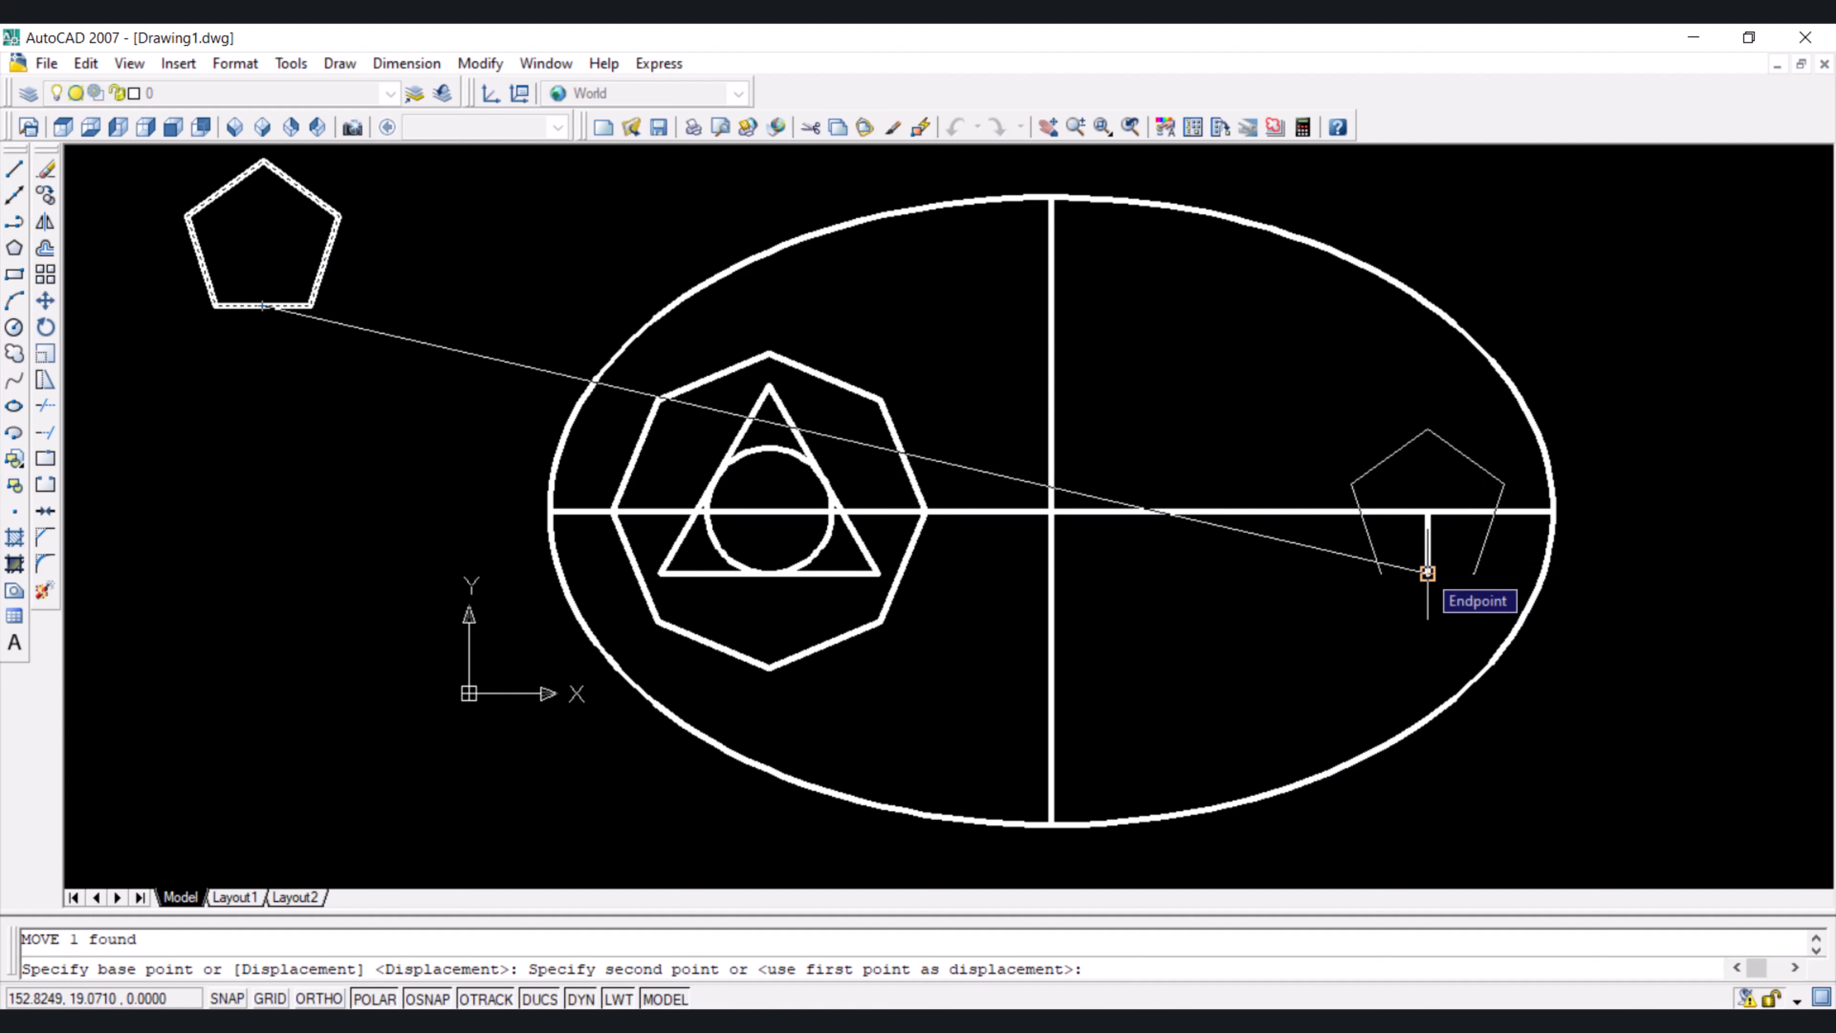
left_click(1427, 572)
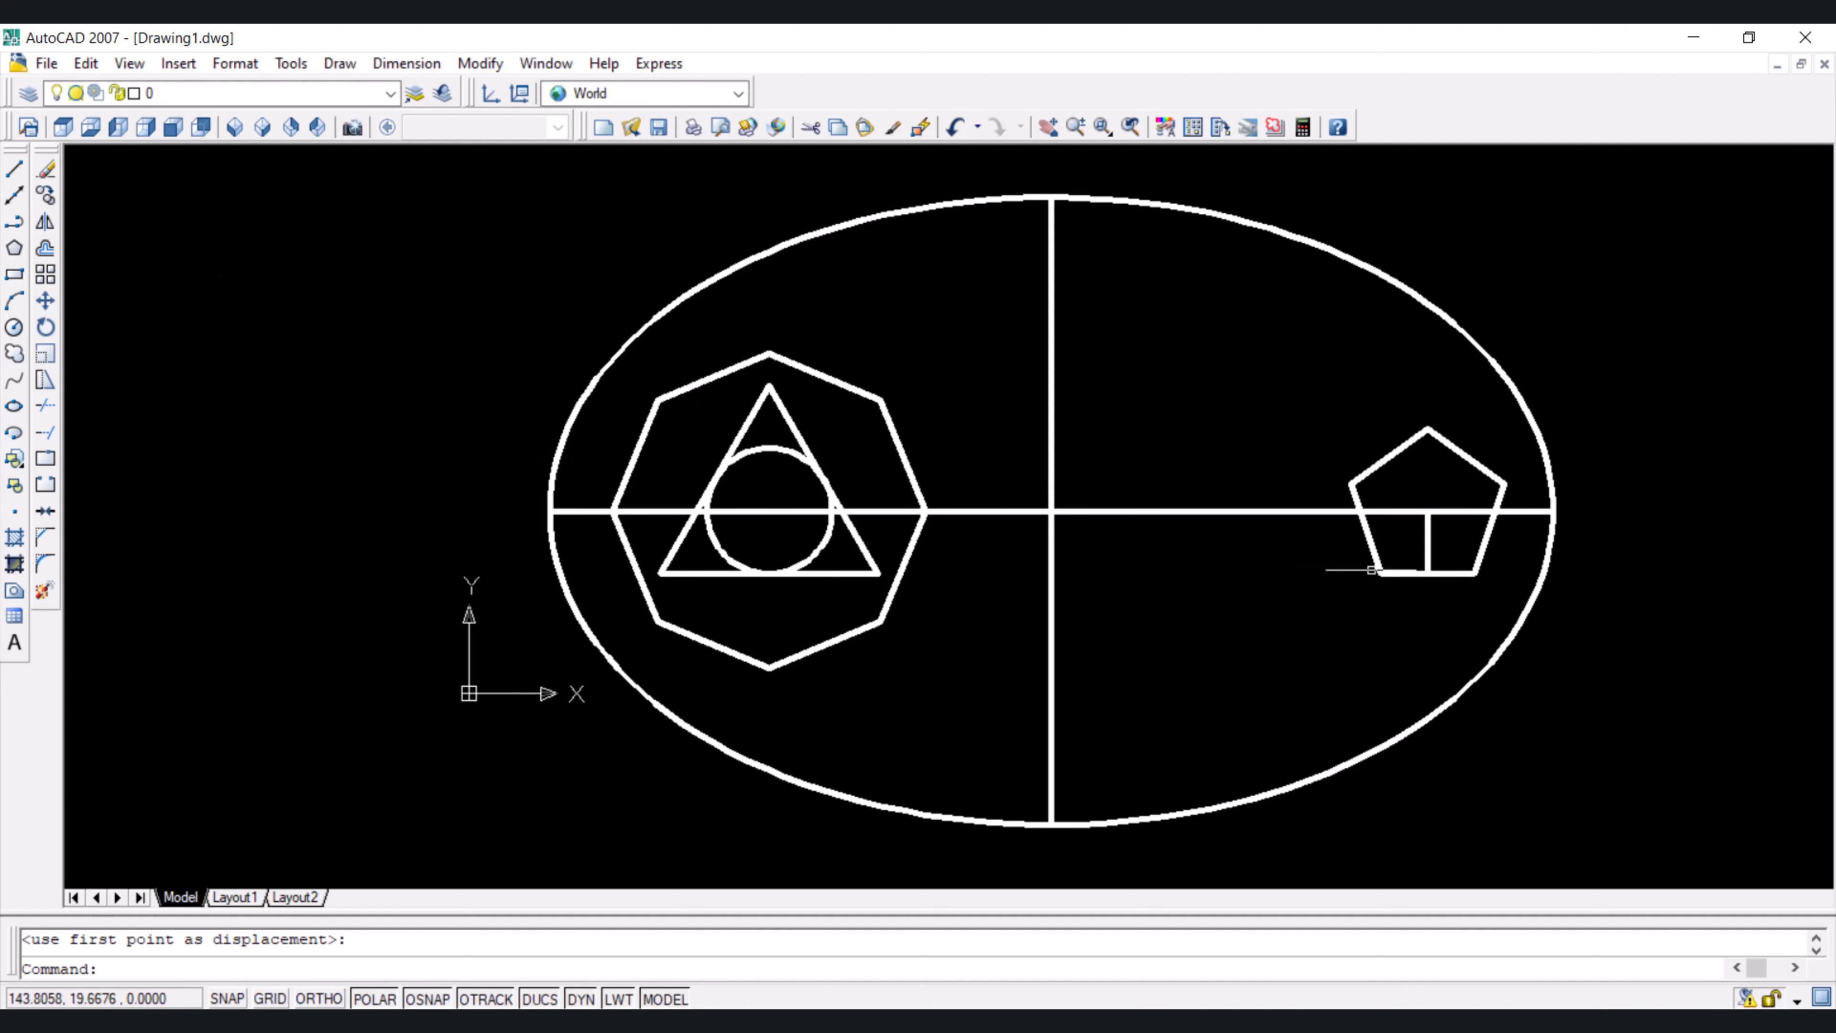
left_click(1428, 542)
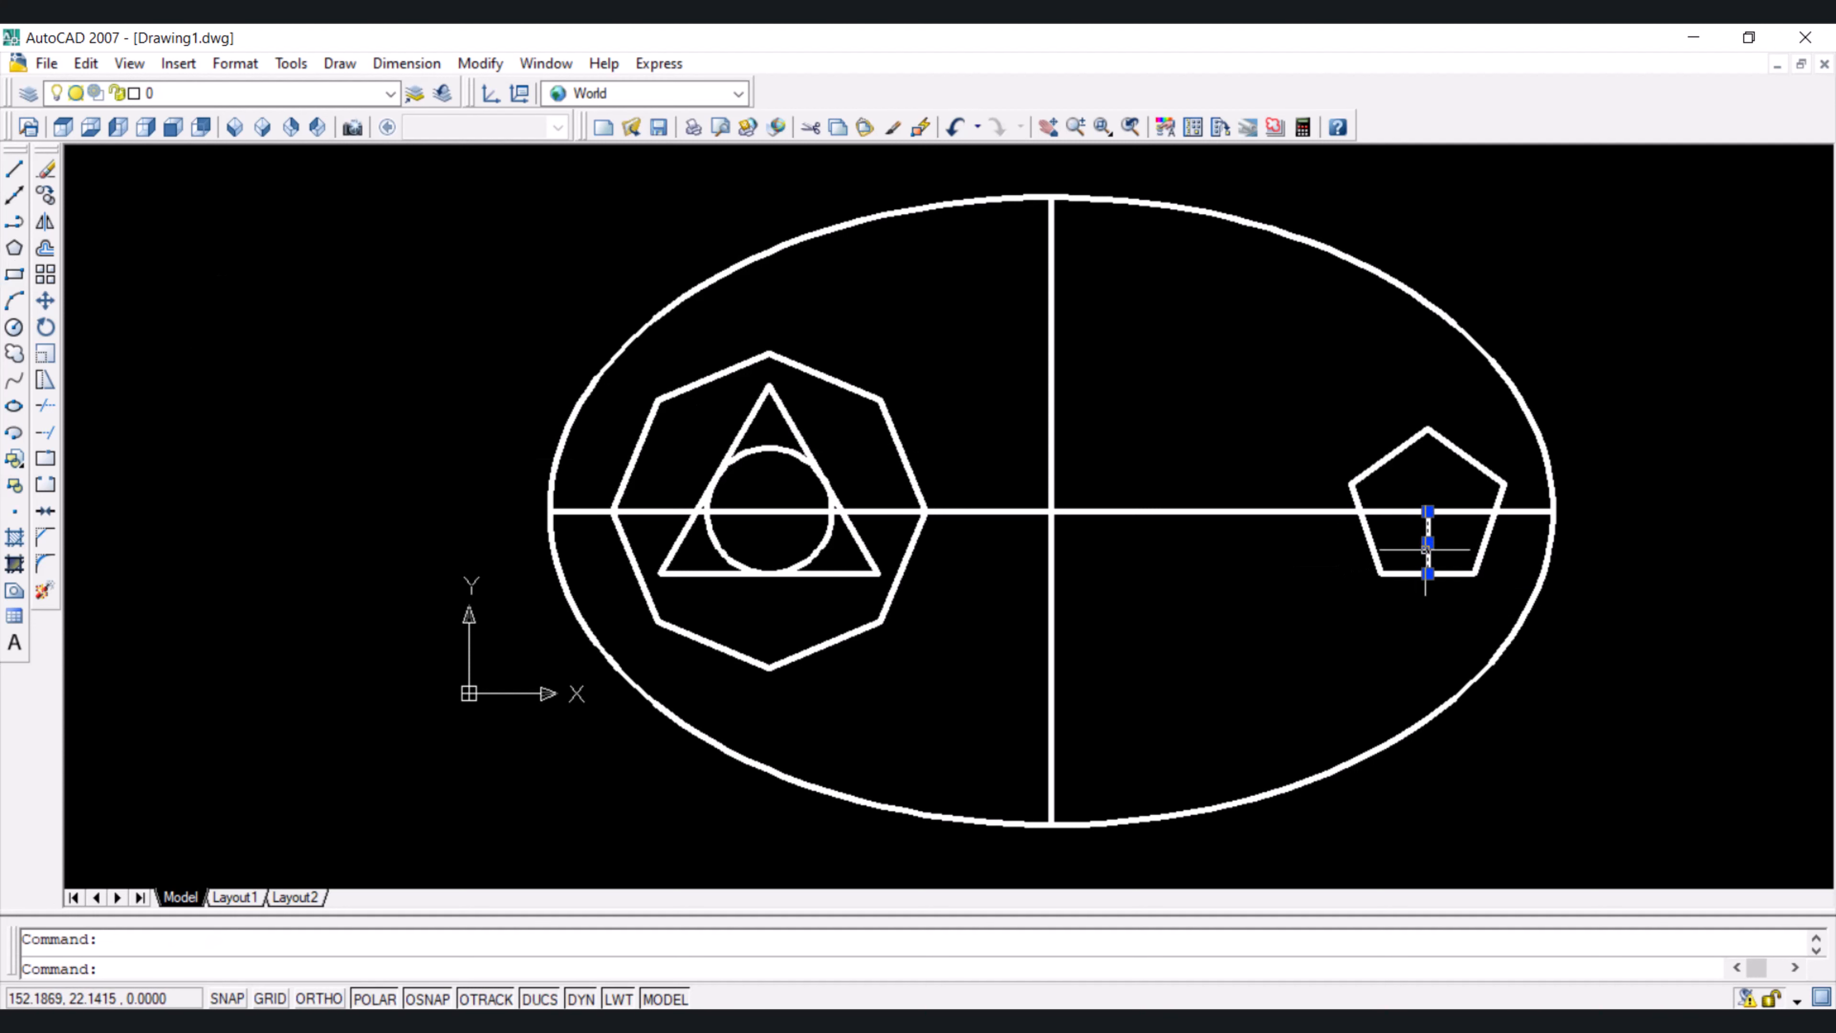
key("Delete")
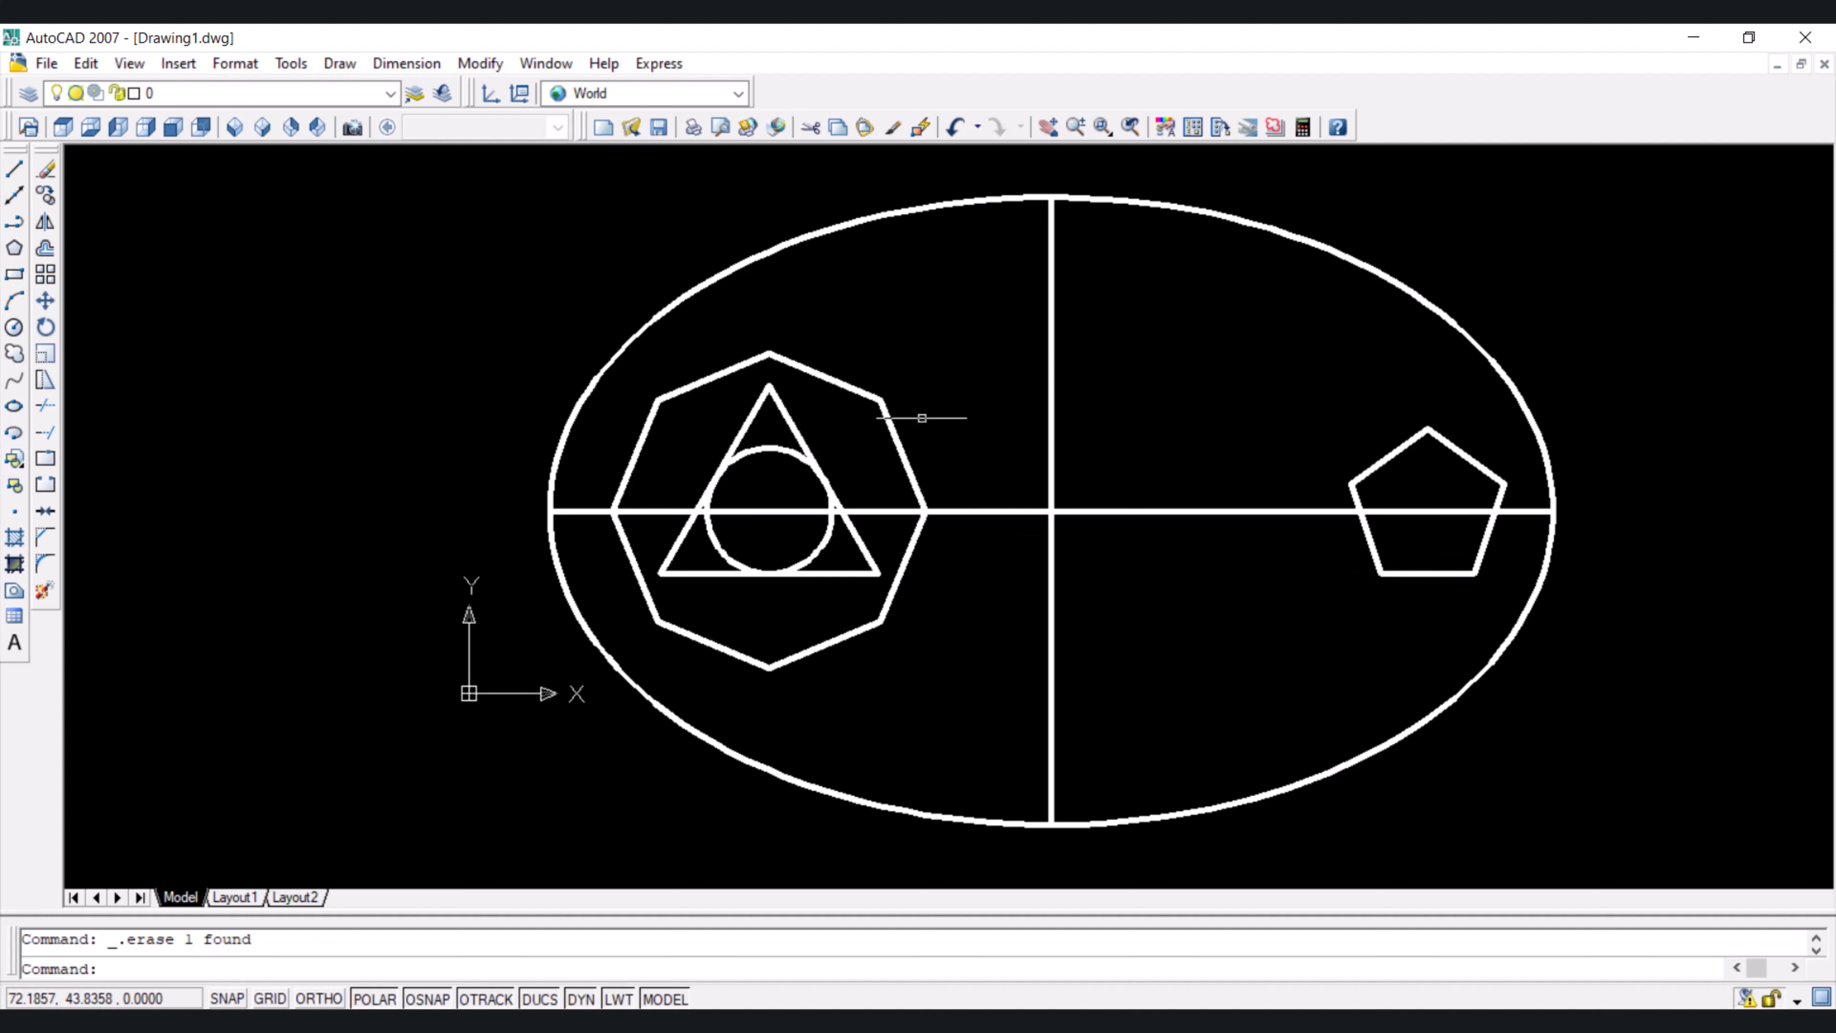
Offset the ellipse 10 inward and the octagon 10 outward
left_click(45, 248)
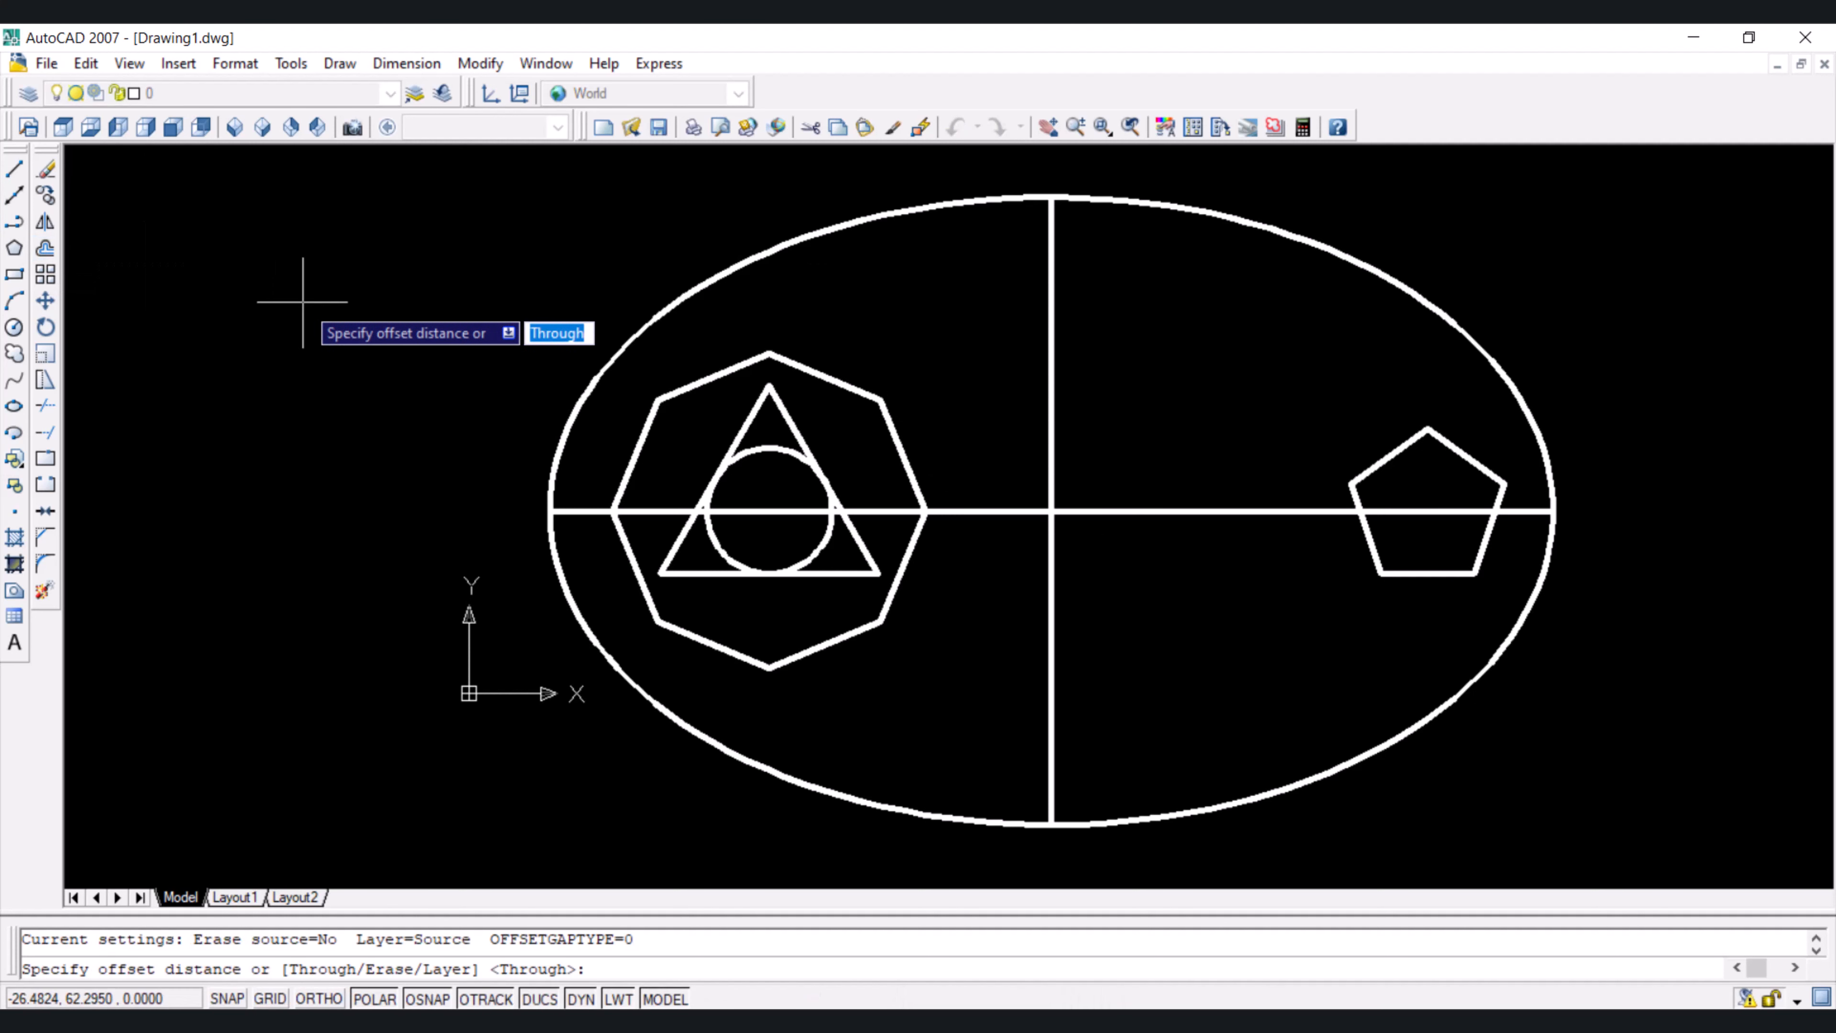
type("1")
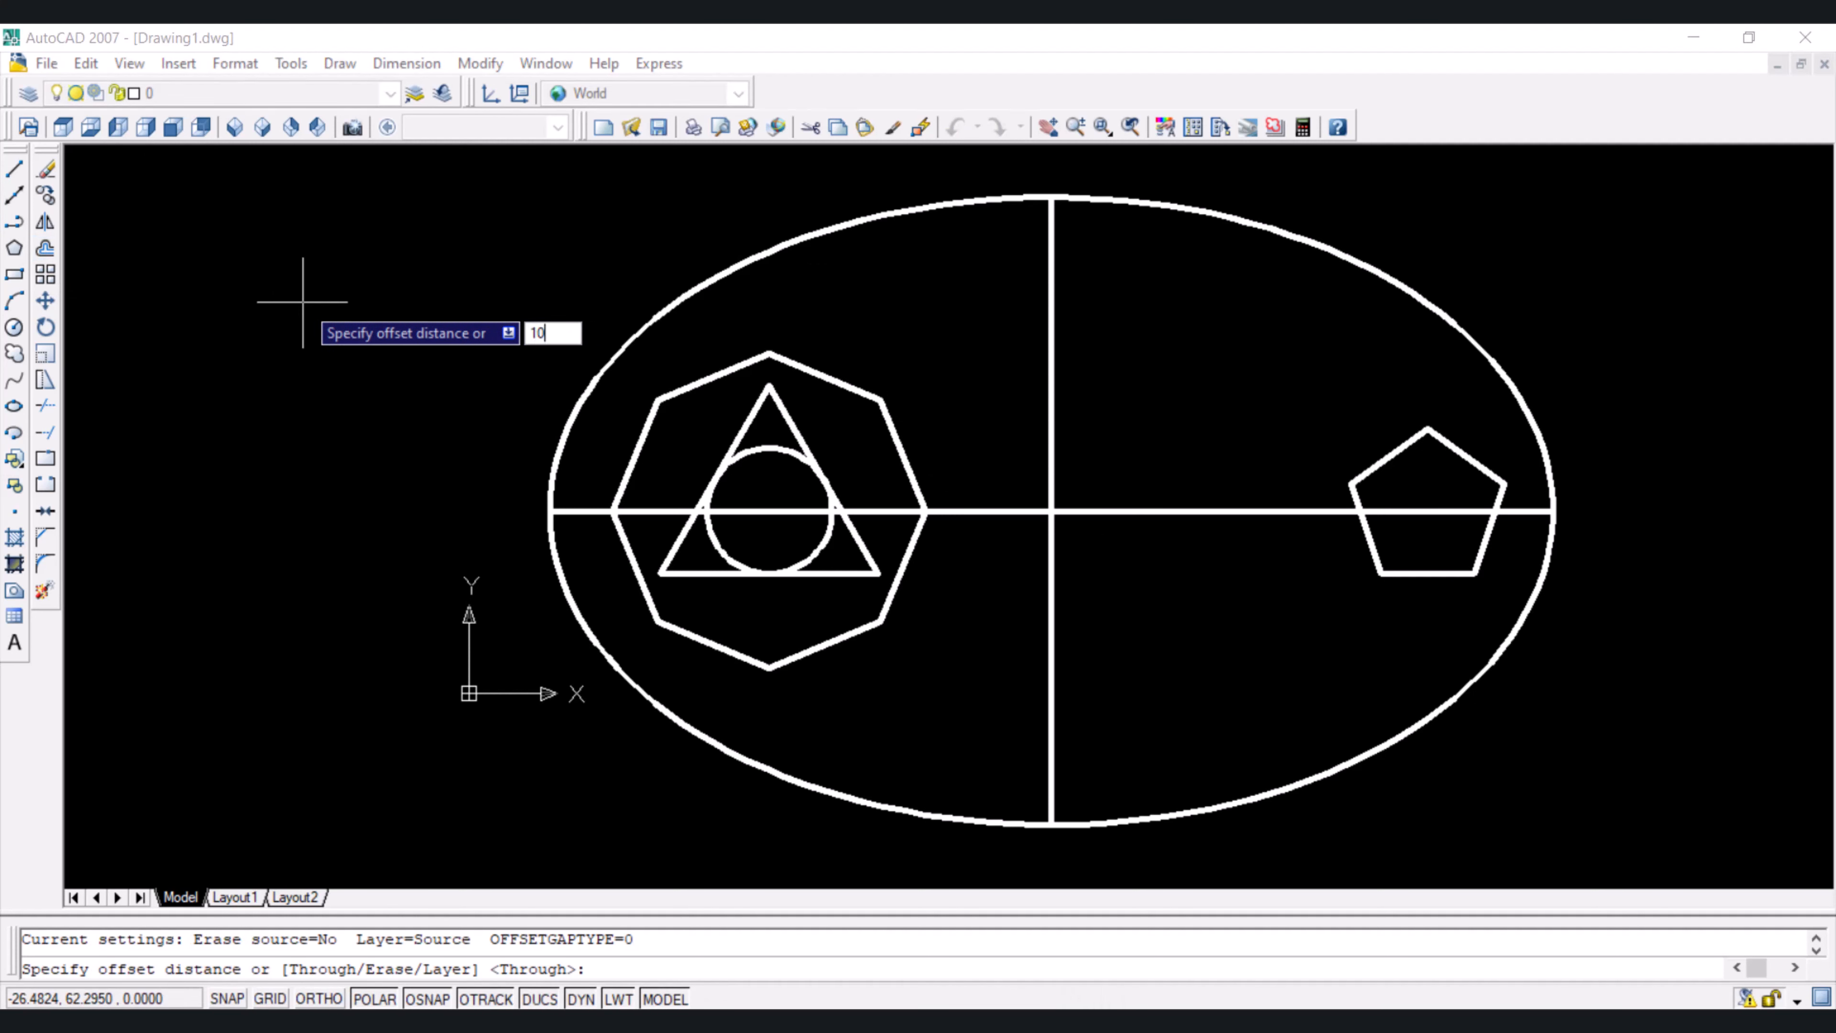
type("0")
key("Return")
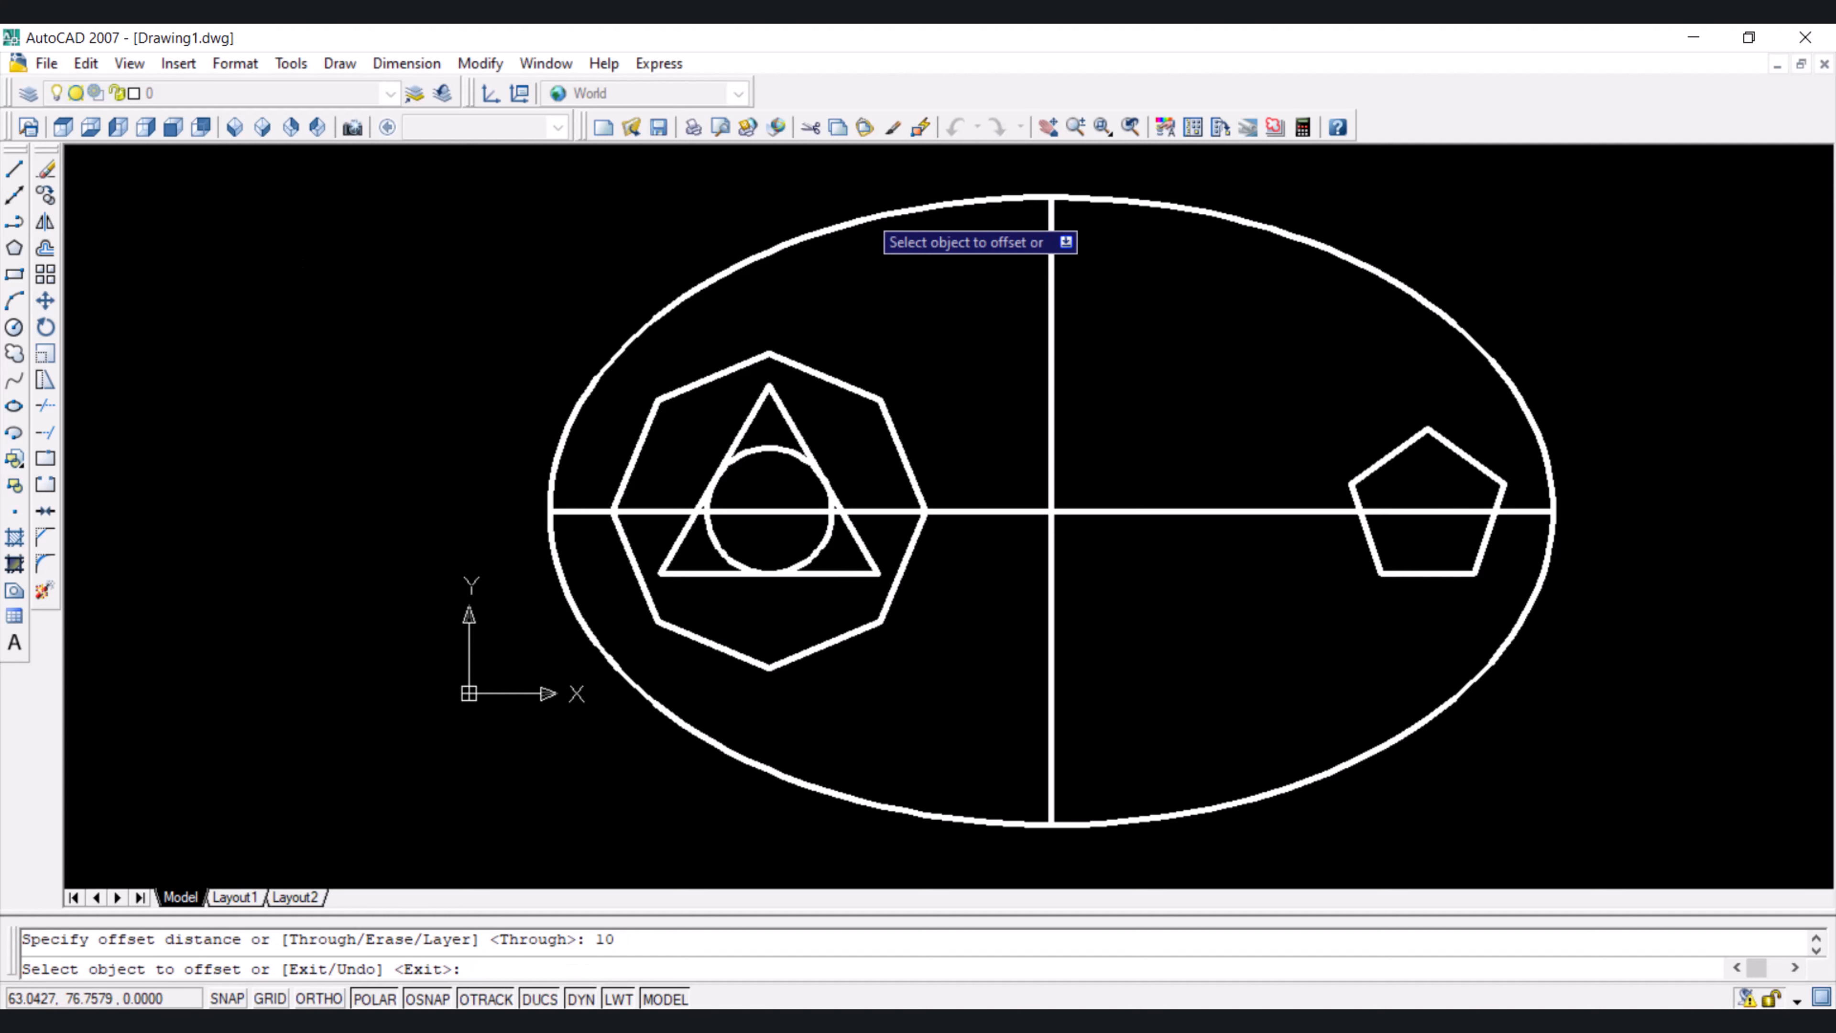
left_click(875, 216)
left_click(917, 248)
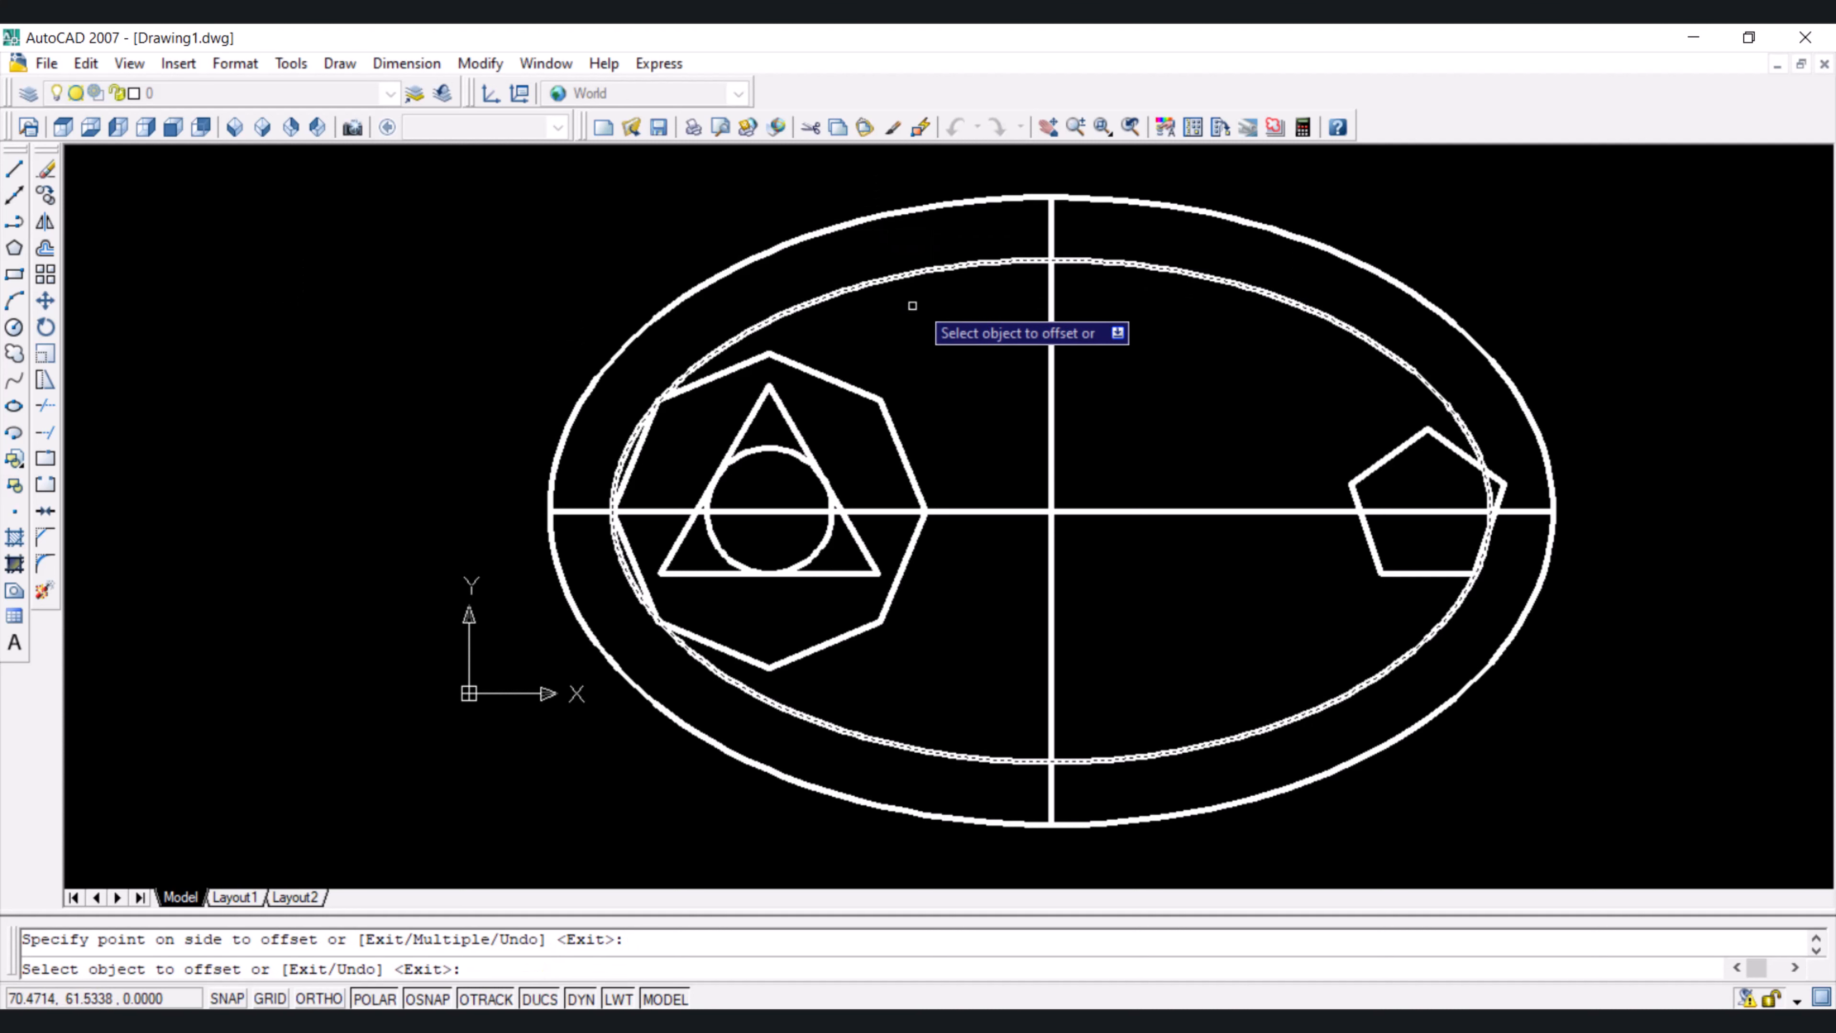
left_click(857, 391)
left_click(933, 362)
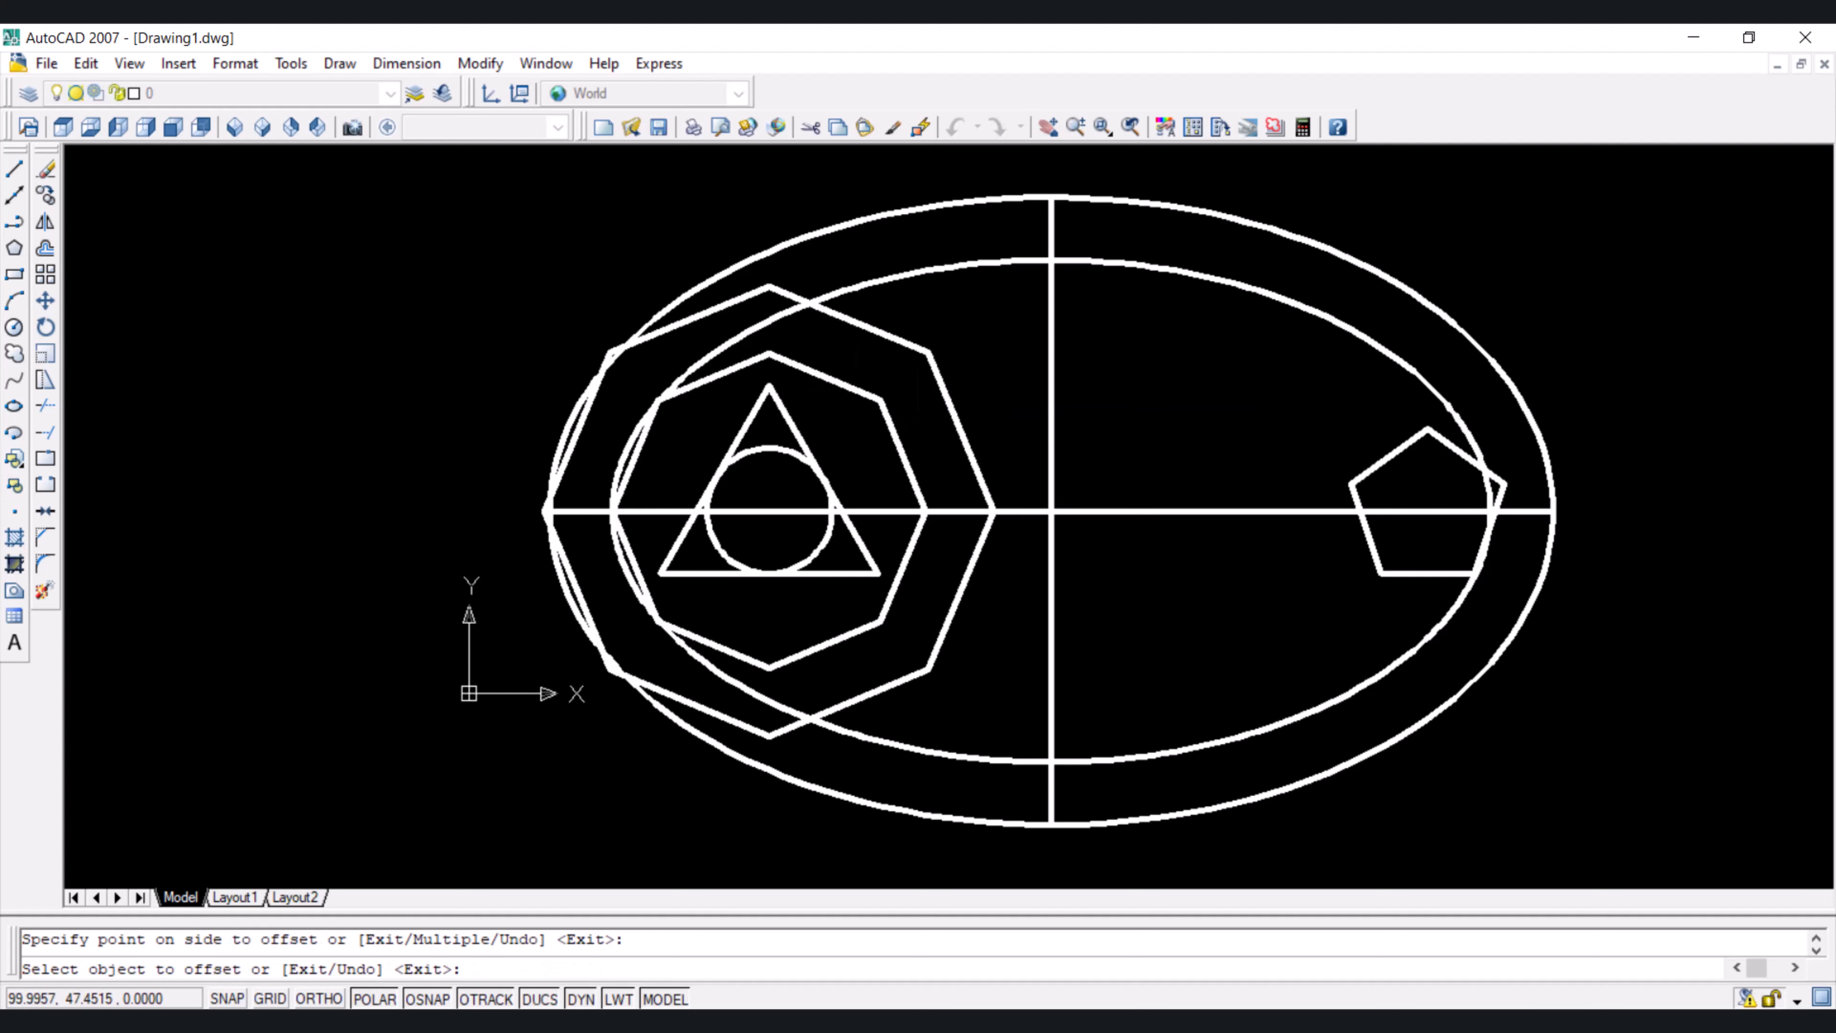
Offset the pentagon 10 outward and finish the offsetting
left_click(1386, 457)
left_click(1333, 431)
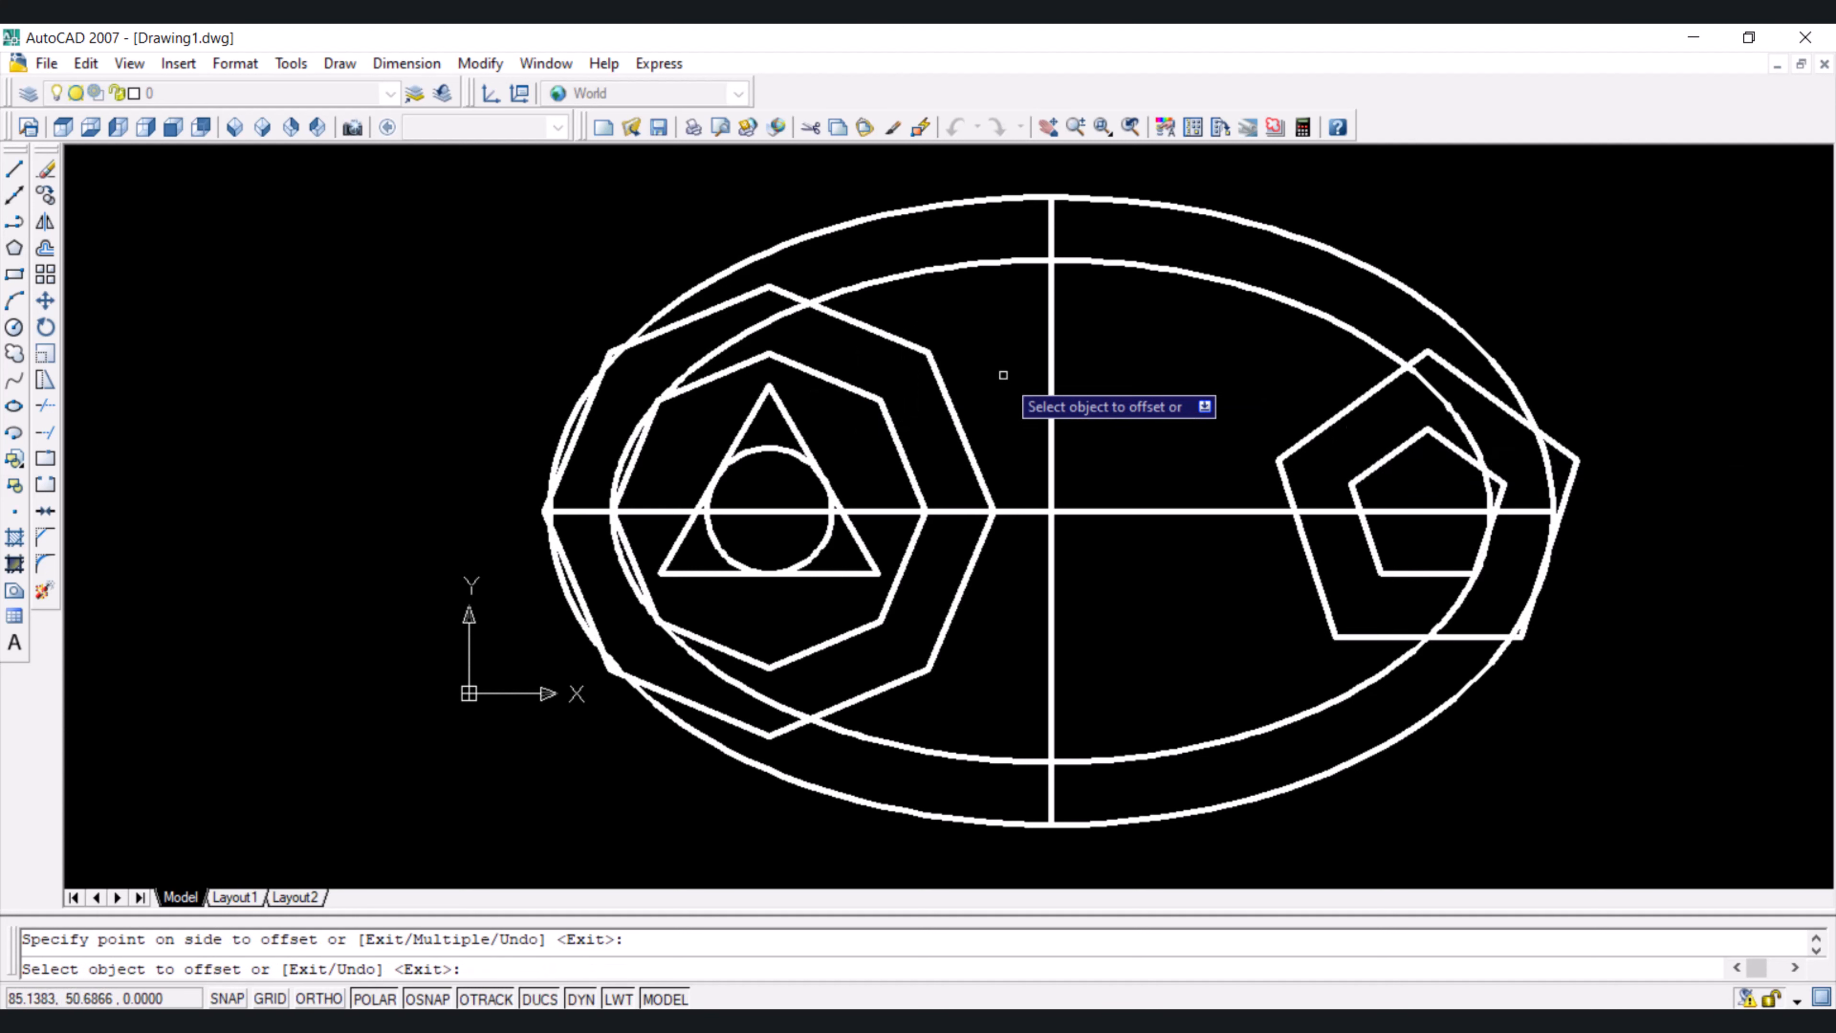
key("Escape")
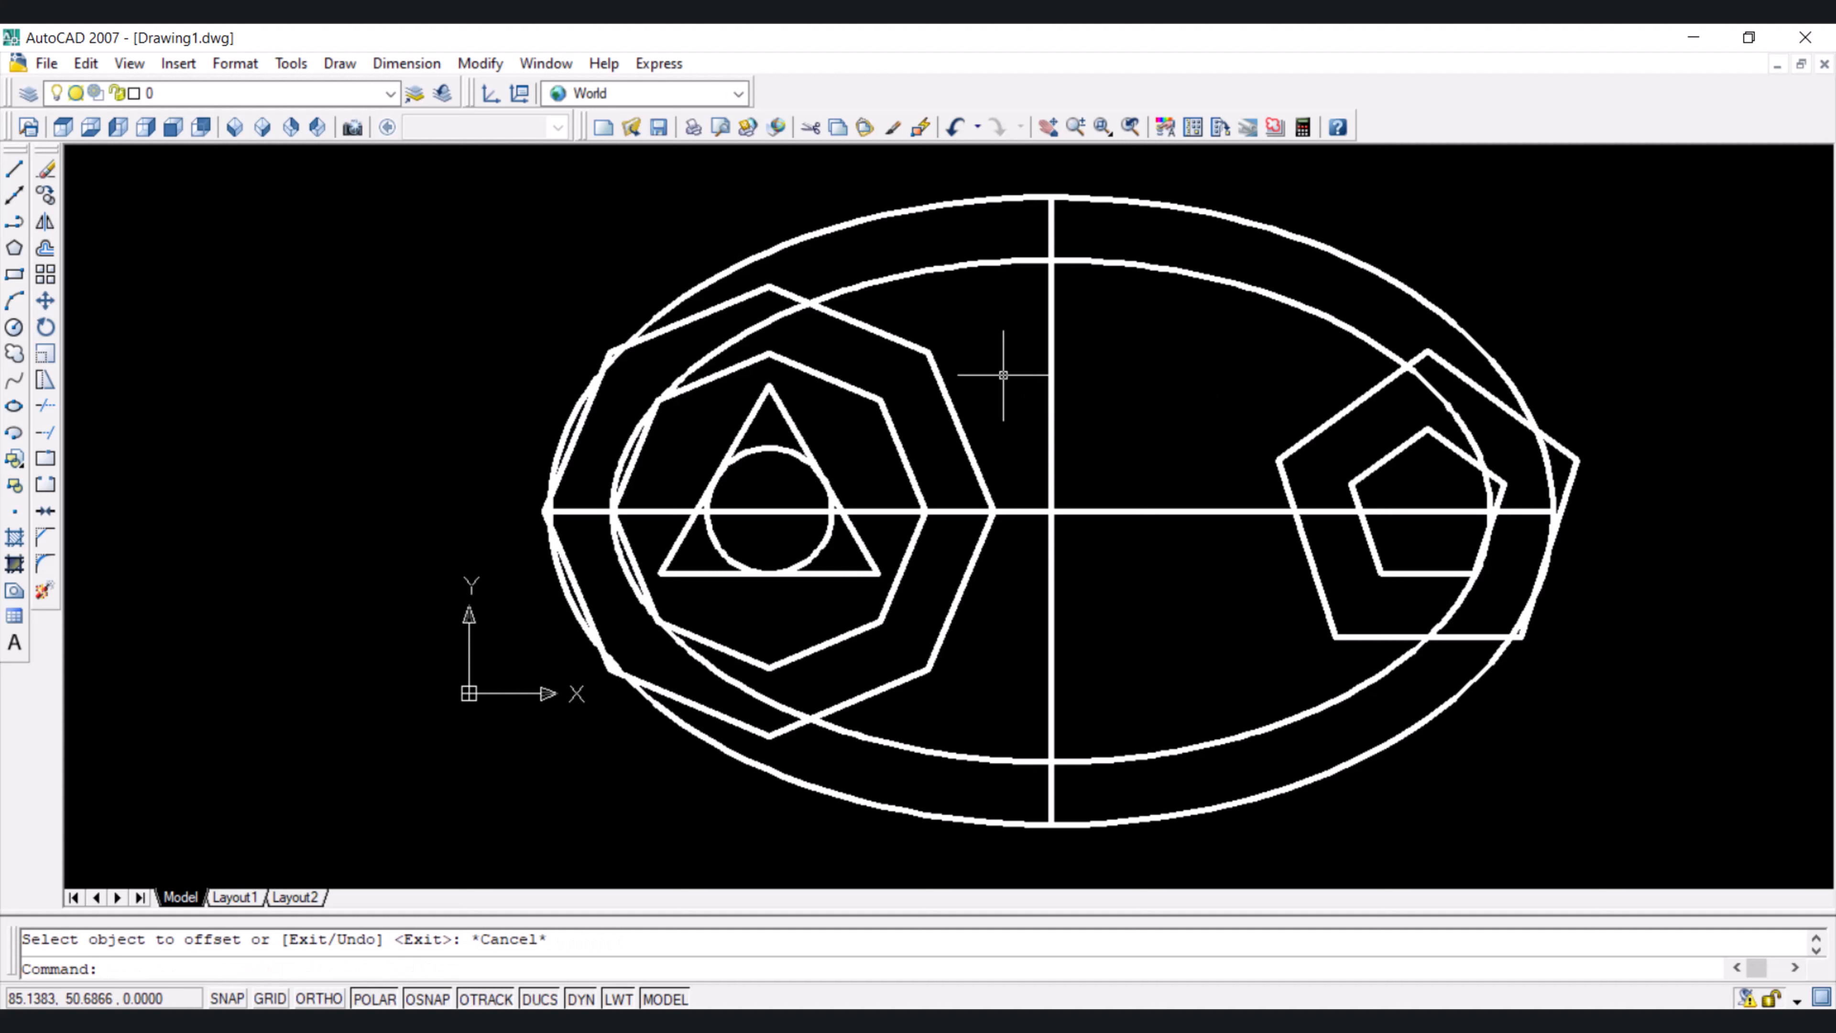
Trim the outer octagon and the inner ellipse beyond their upper and lower crossings, leaving the cut-out's pointed corners on the octagon side
type("t")
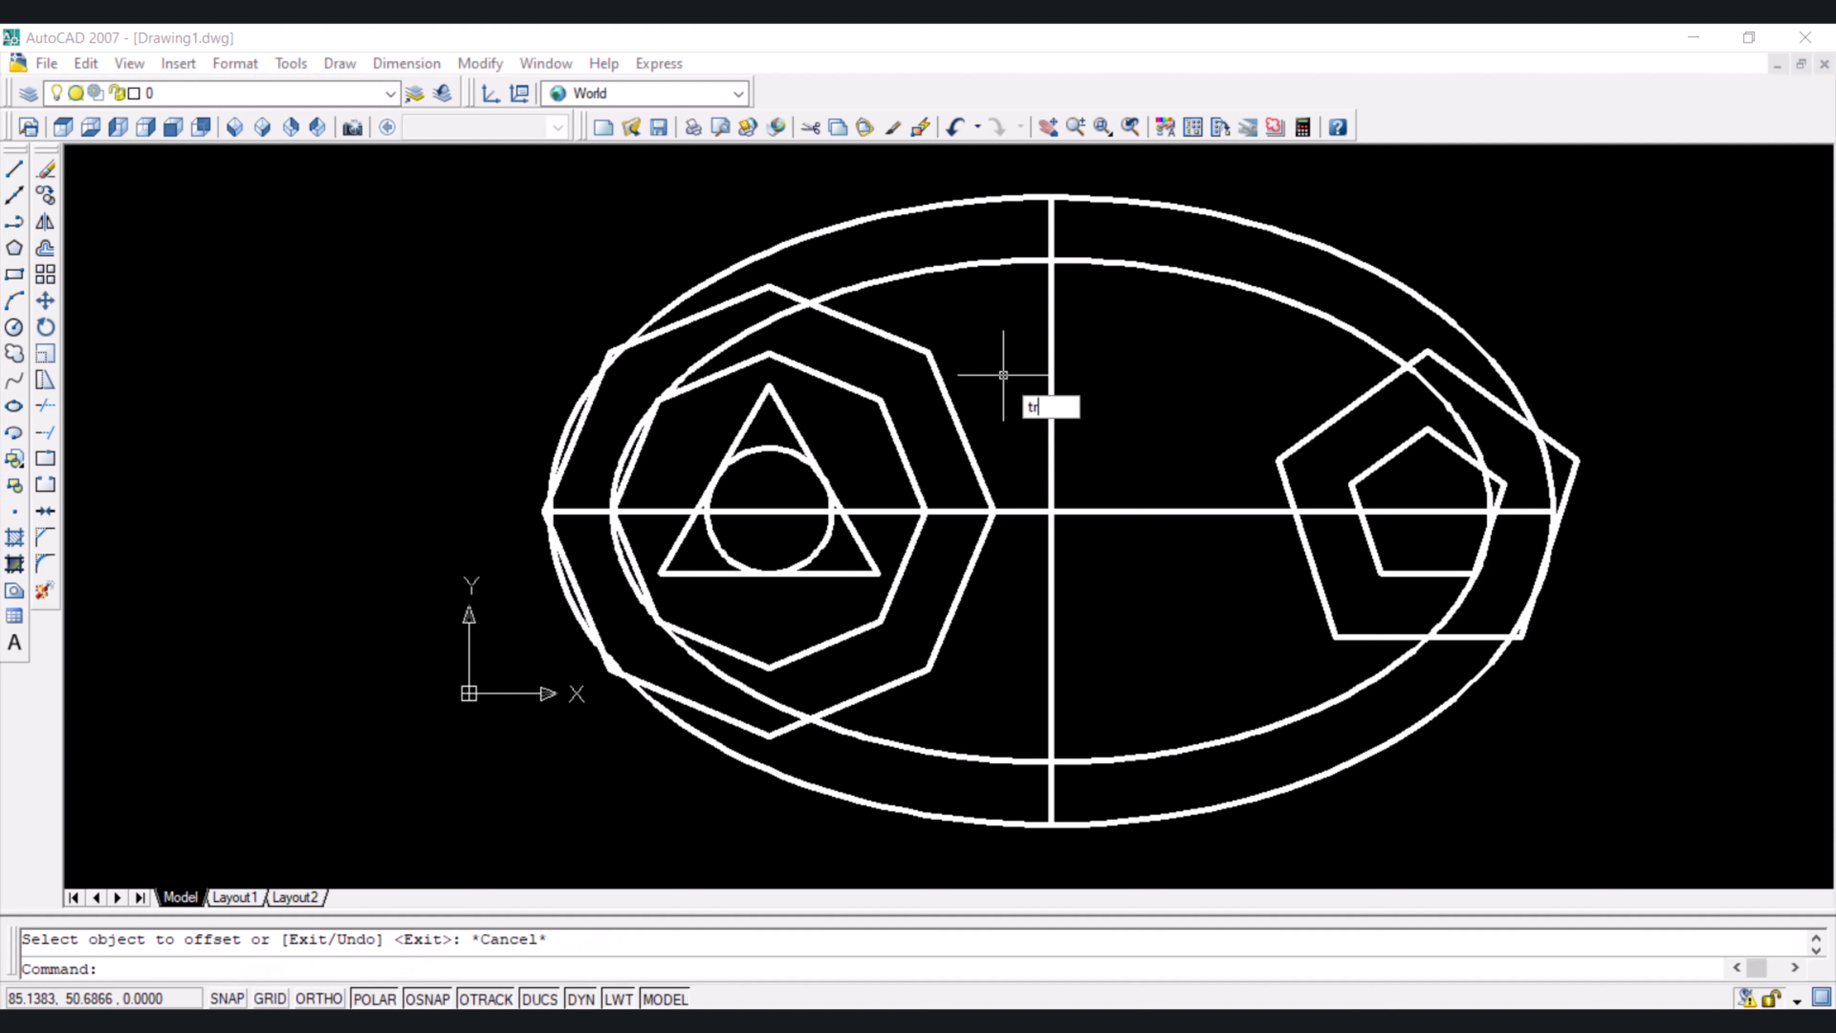
type("r")
key("Return")
key("Return")
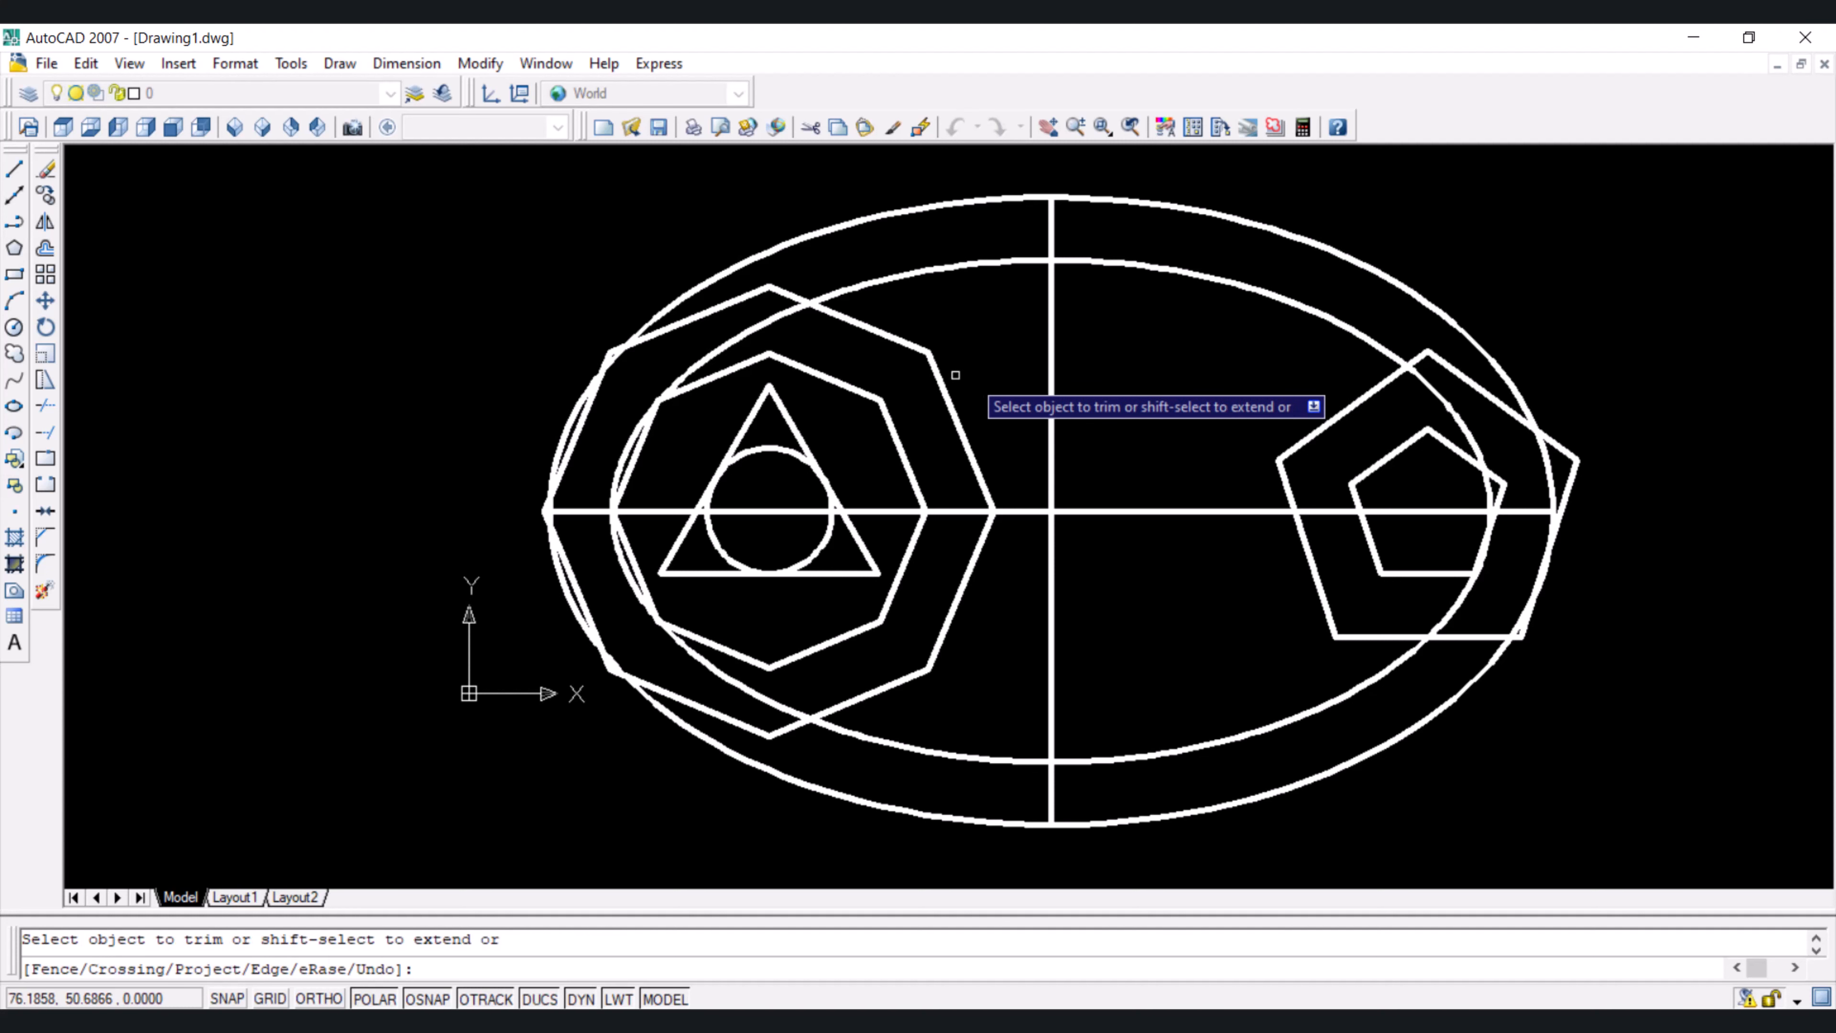
scroll(811, 348, "up", 5)
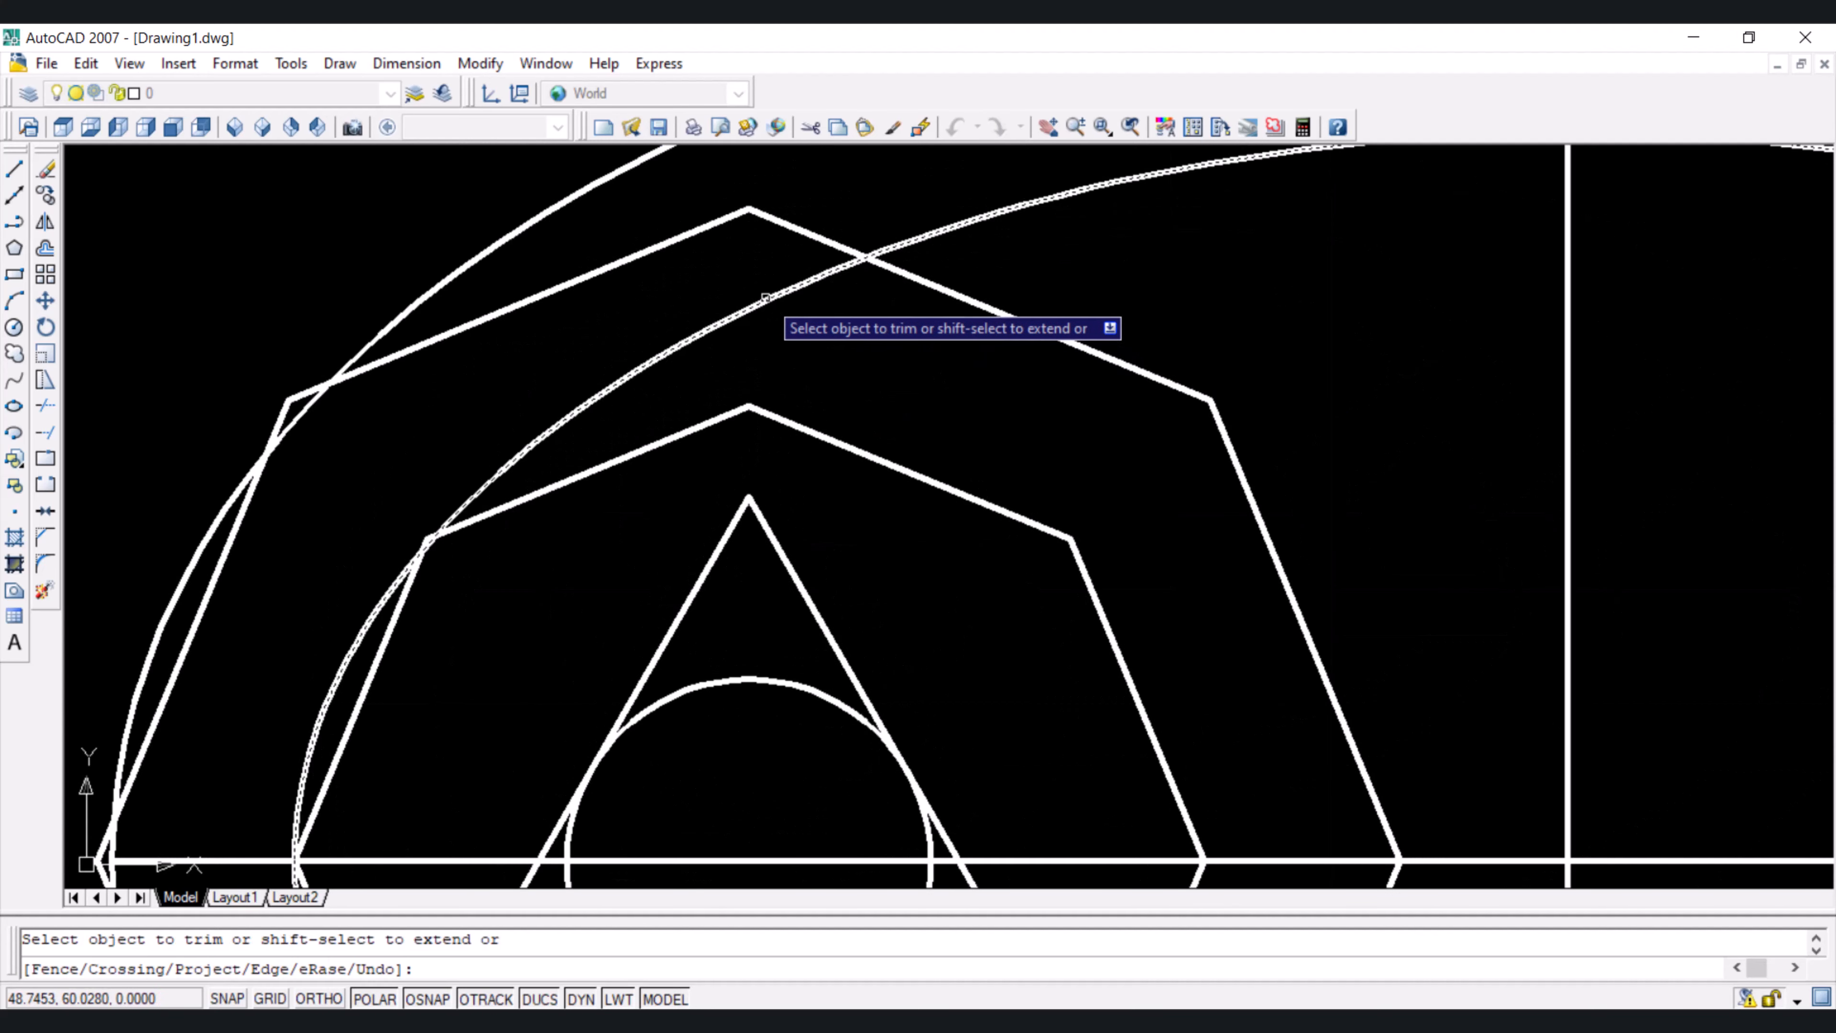
left_click(822, 241)
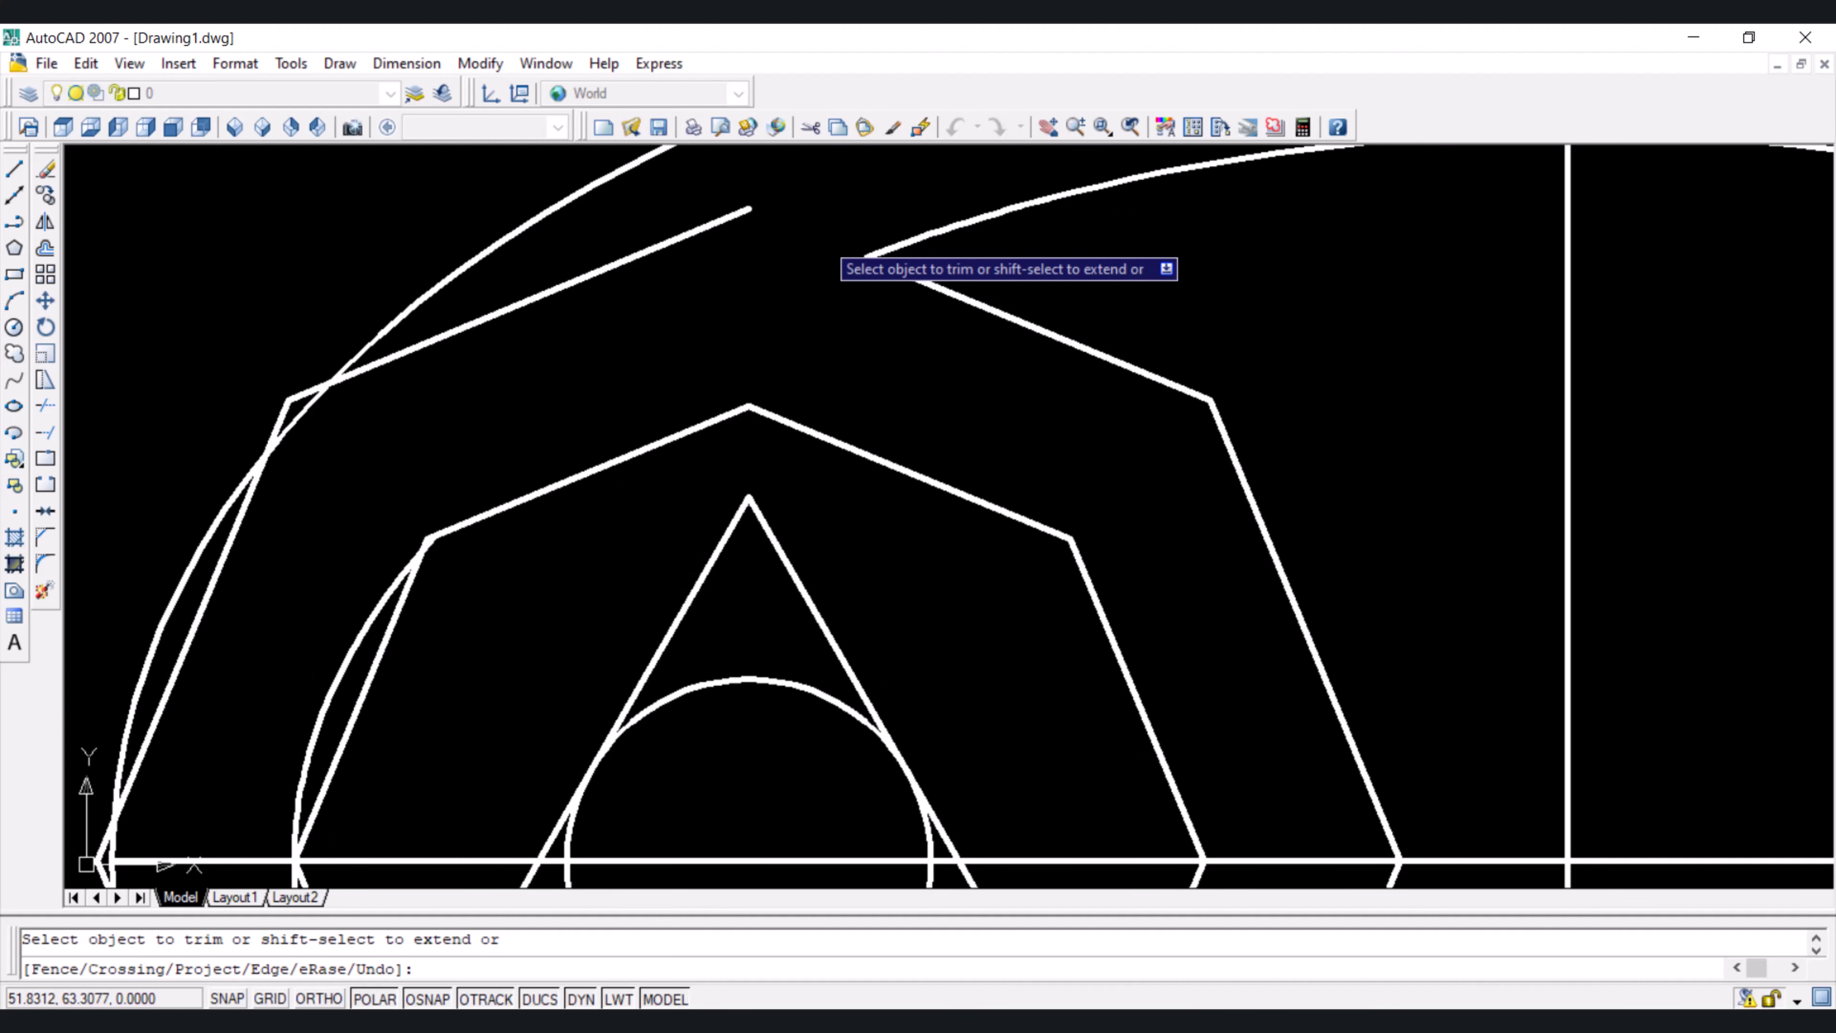
scroll(822, 283, "down", 5)
scroll(795, 607, "up", 7)
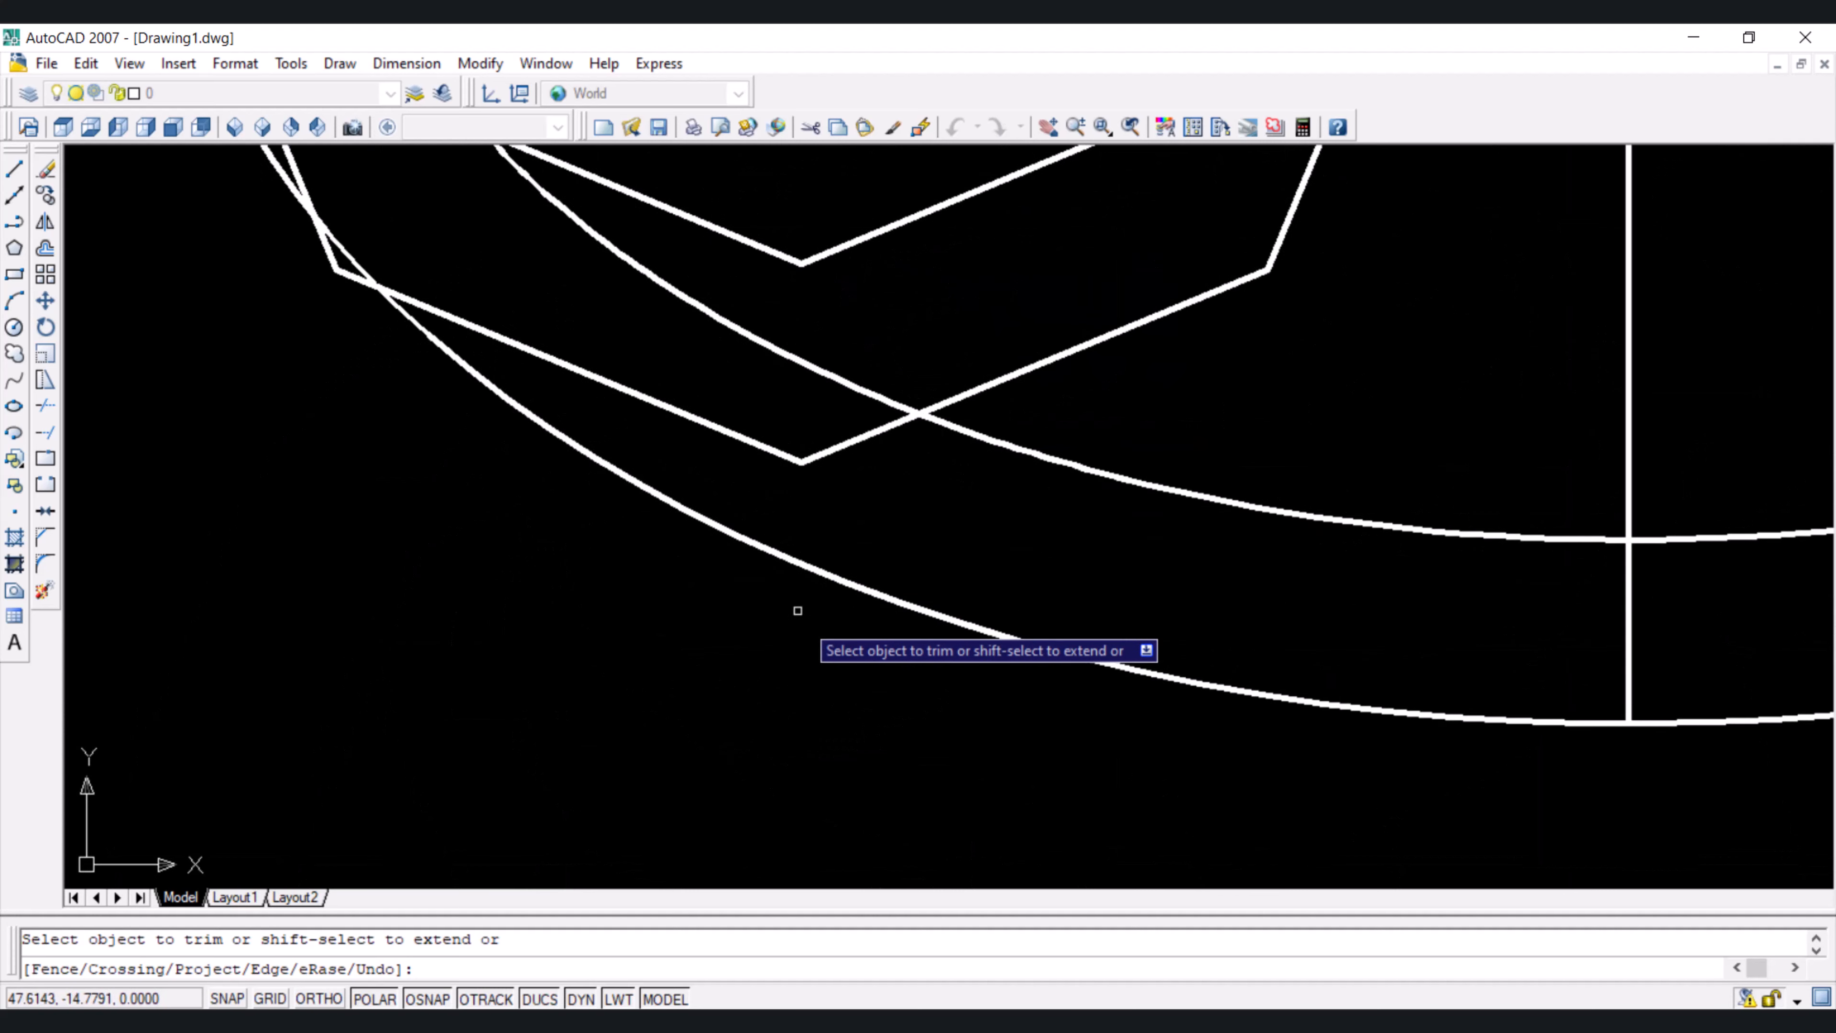
left_click(832, 449)
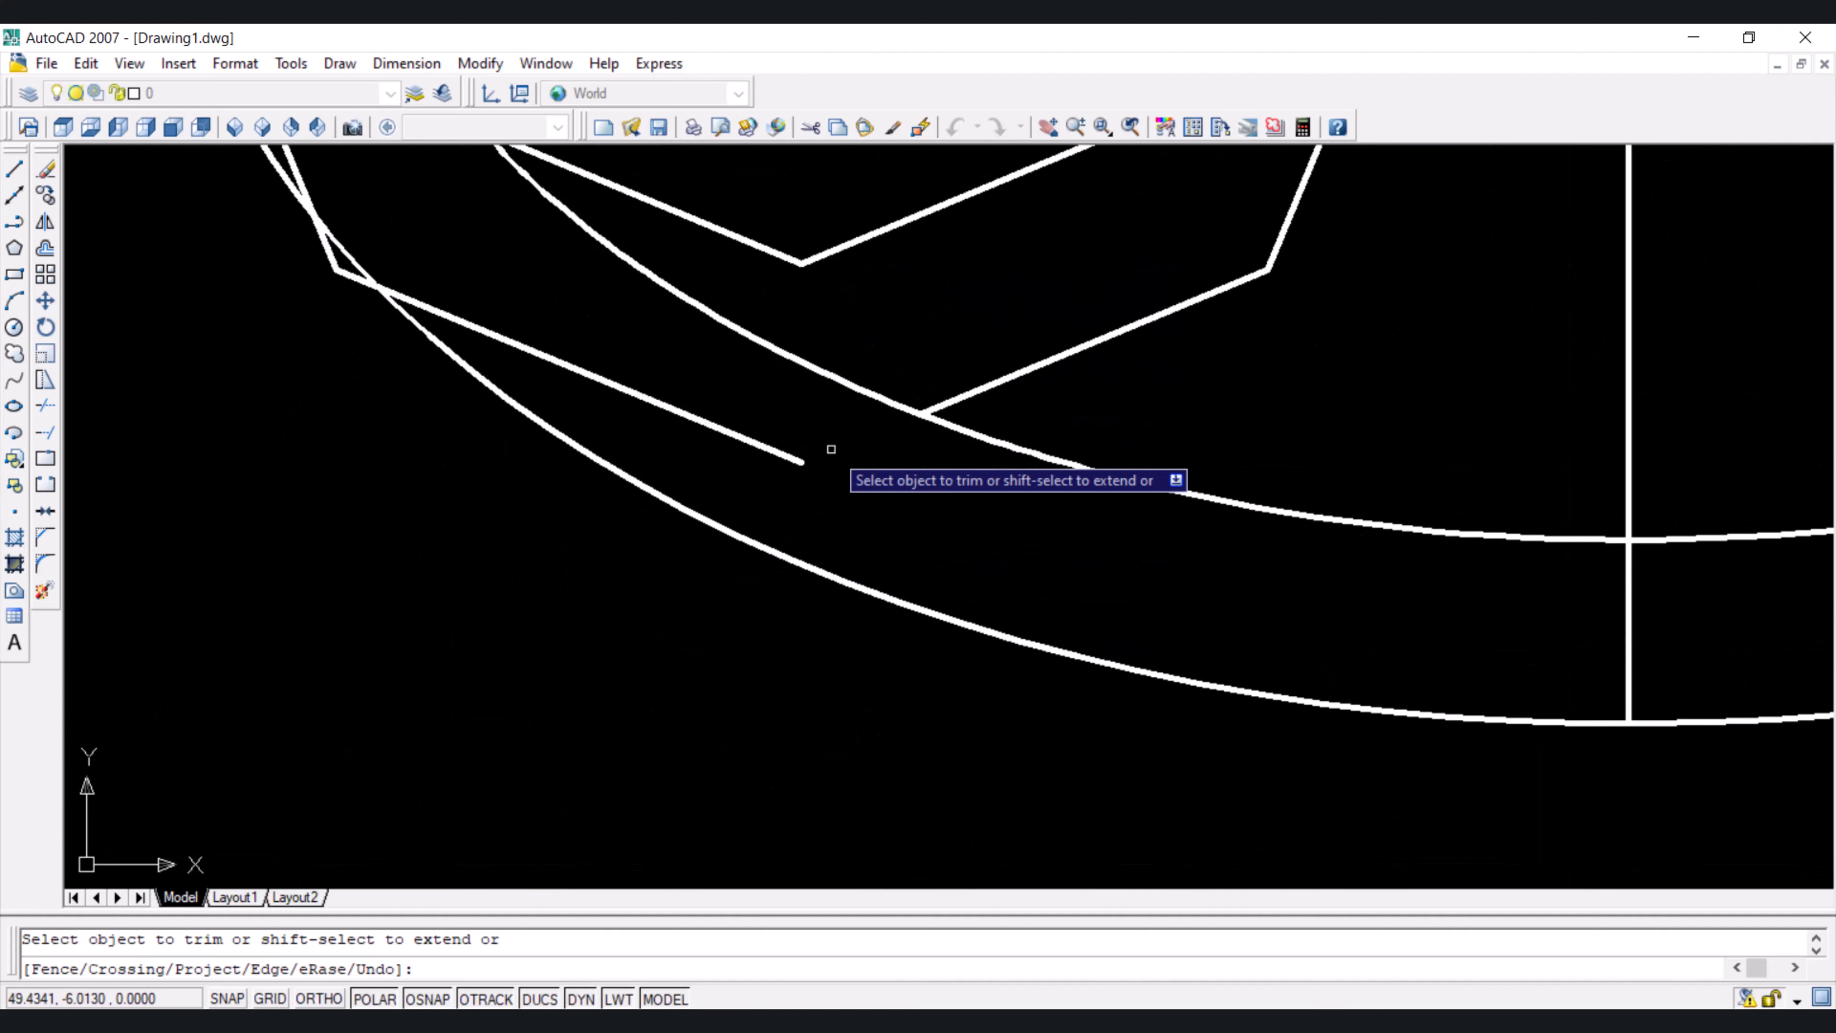
left_click(849, 385)
scroll(824, 499, "down", 6)
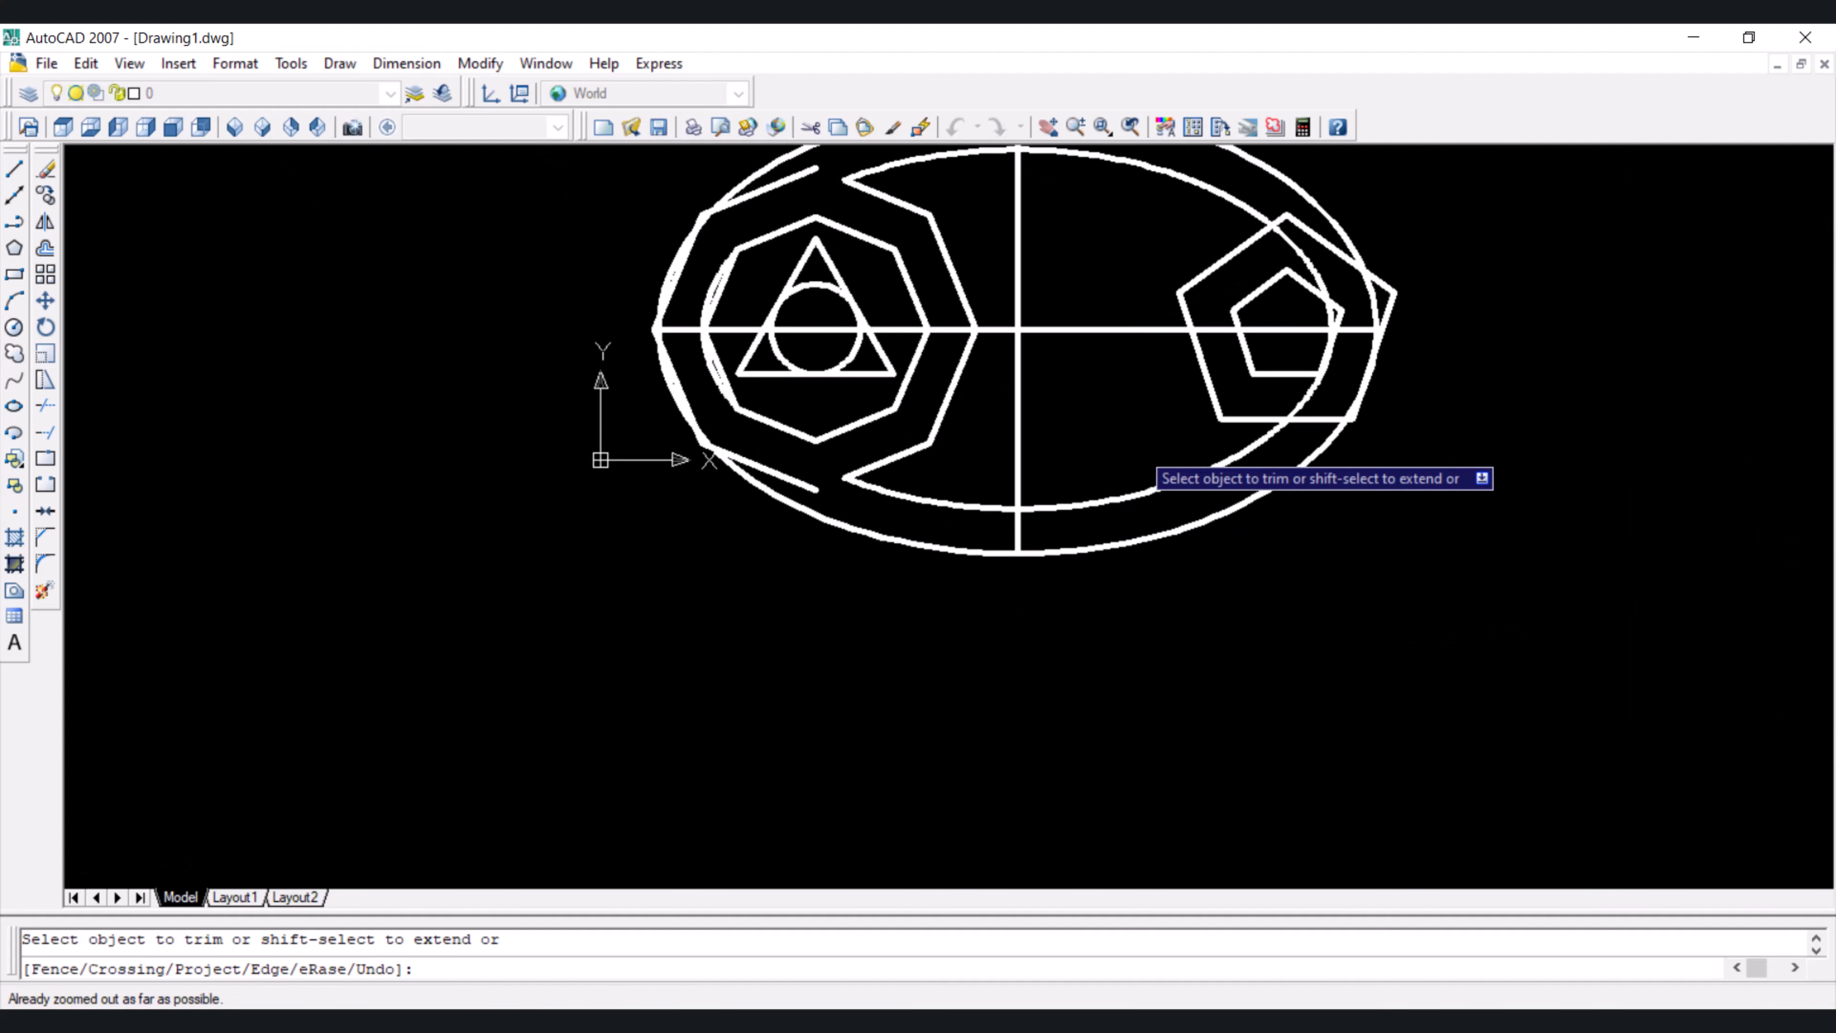
Trim the outer pentagon and the inner ellipse beyond their lower and upper crossings to close the cut-out on the pentagon side
scroll(1281, 413, "up", 7)
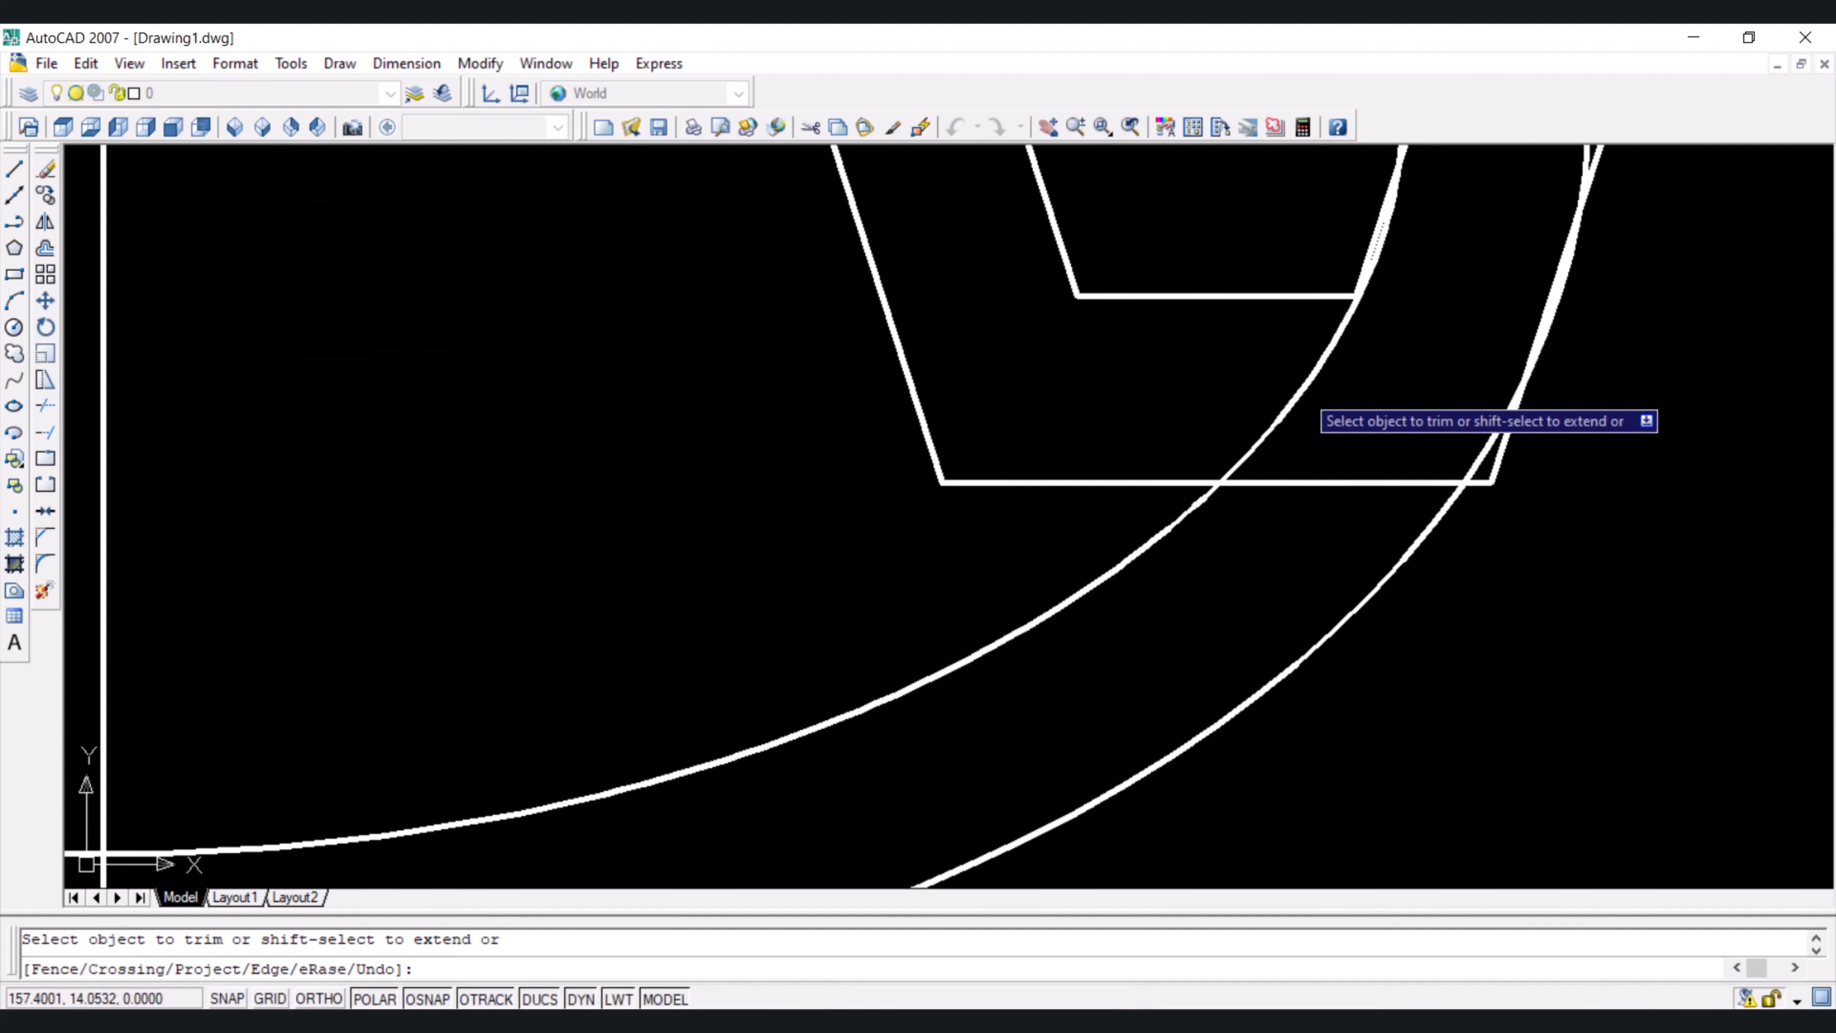
left_click(1283, 482)
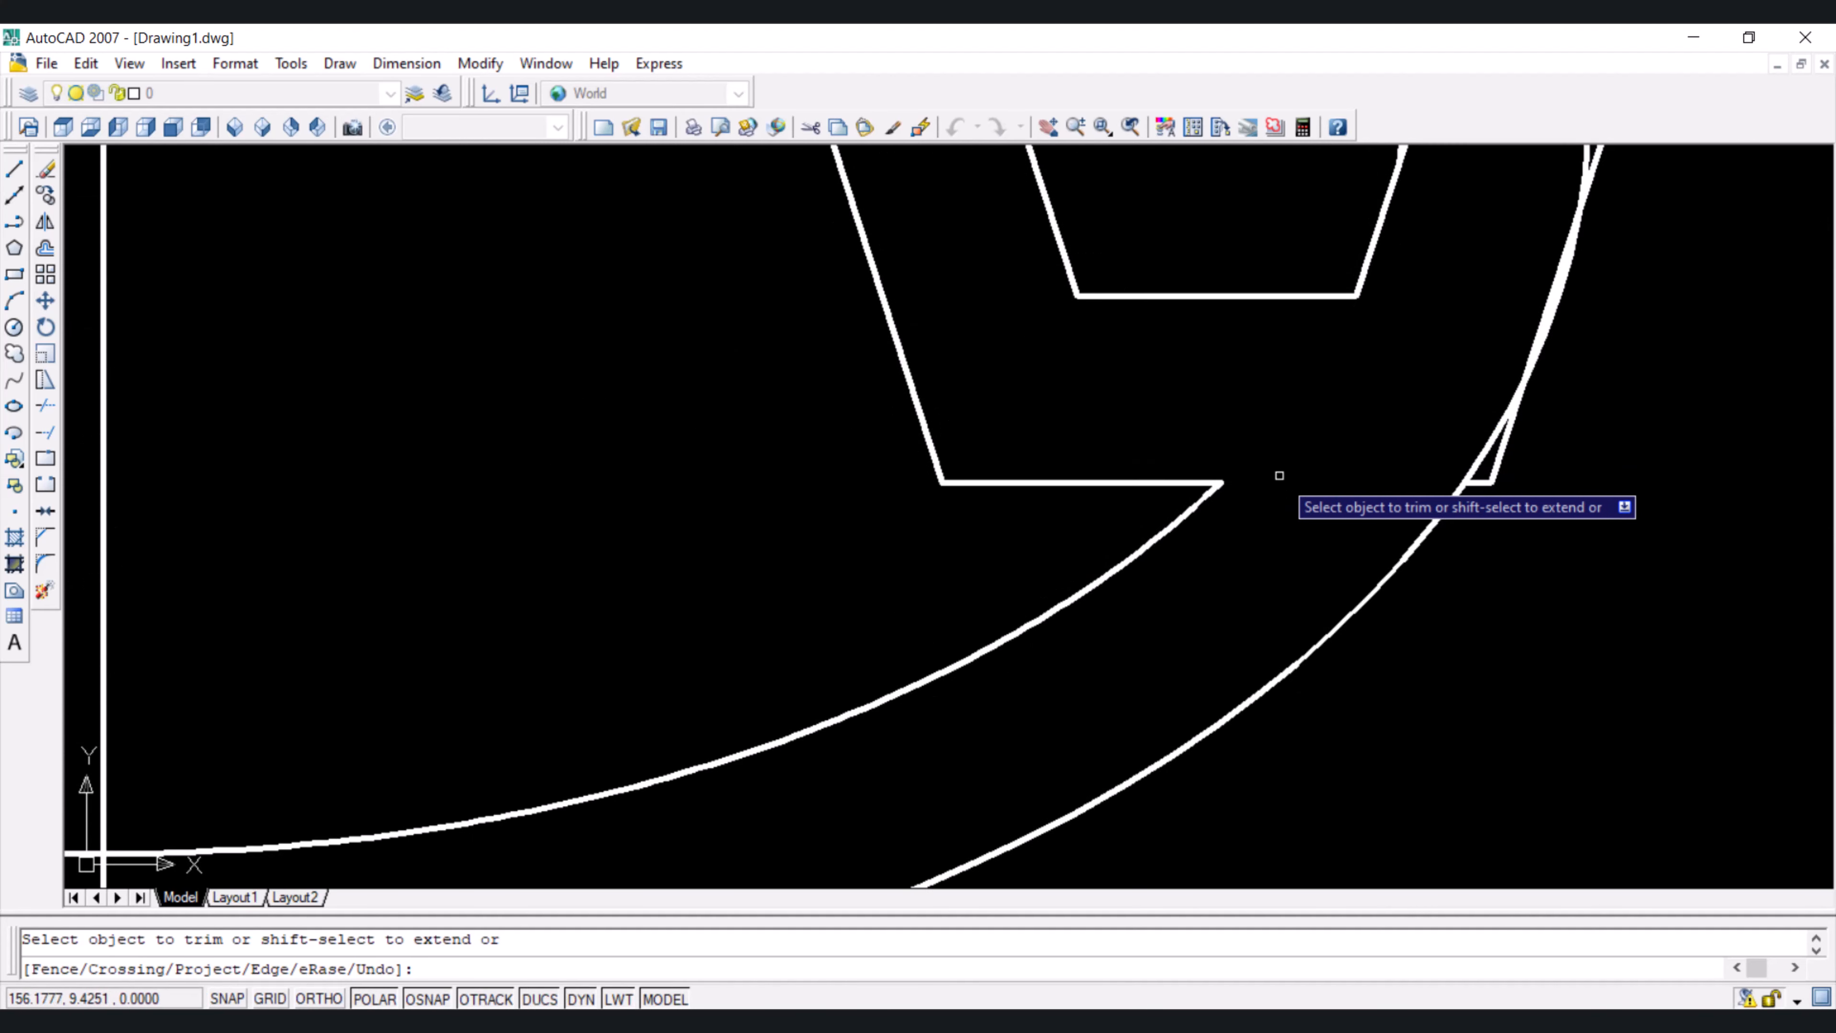
scroll(1276, 475, "down", 7)
scroll(1284, 304, "up", 7)
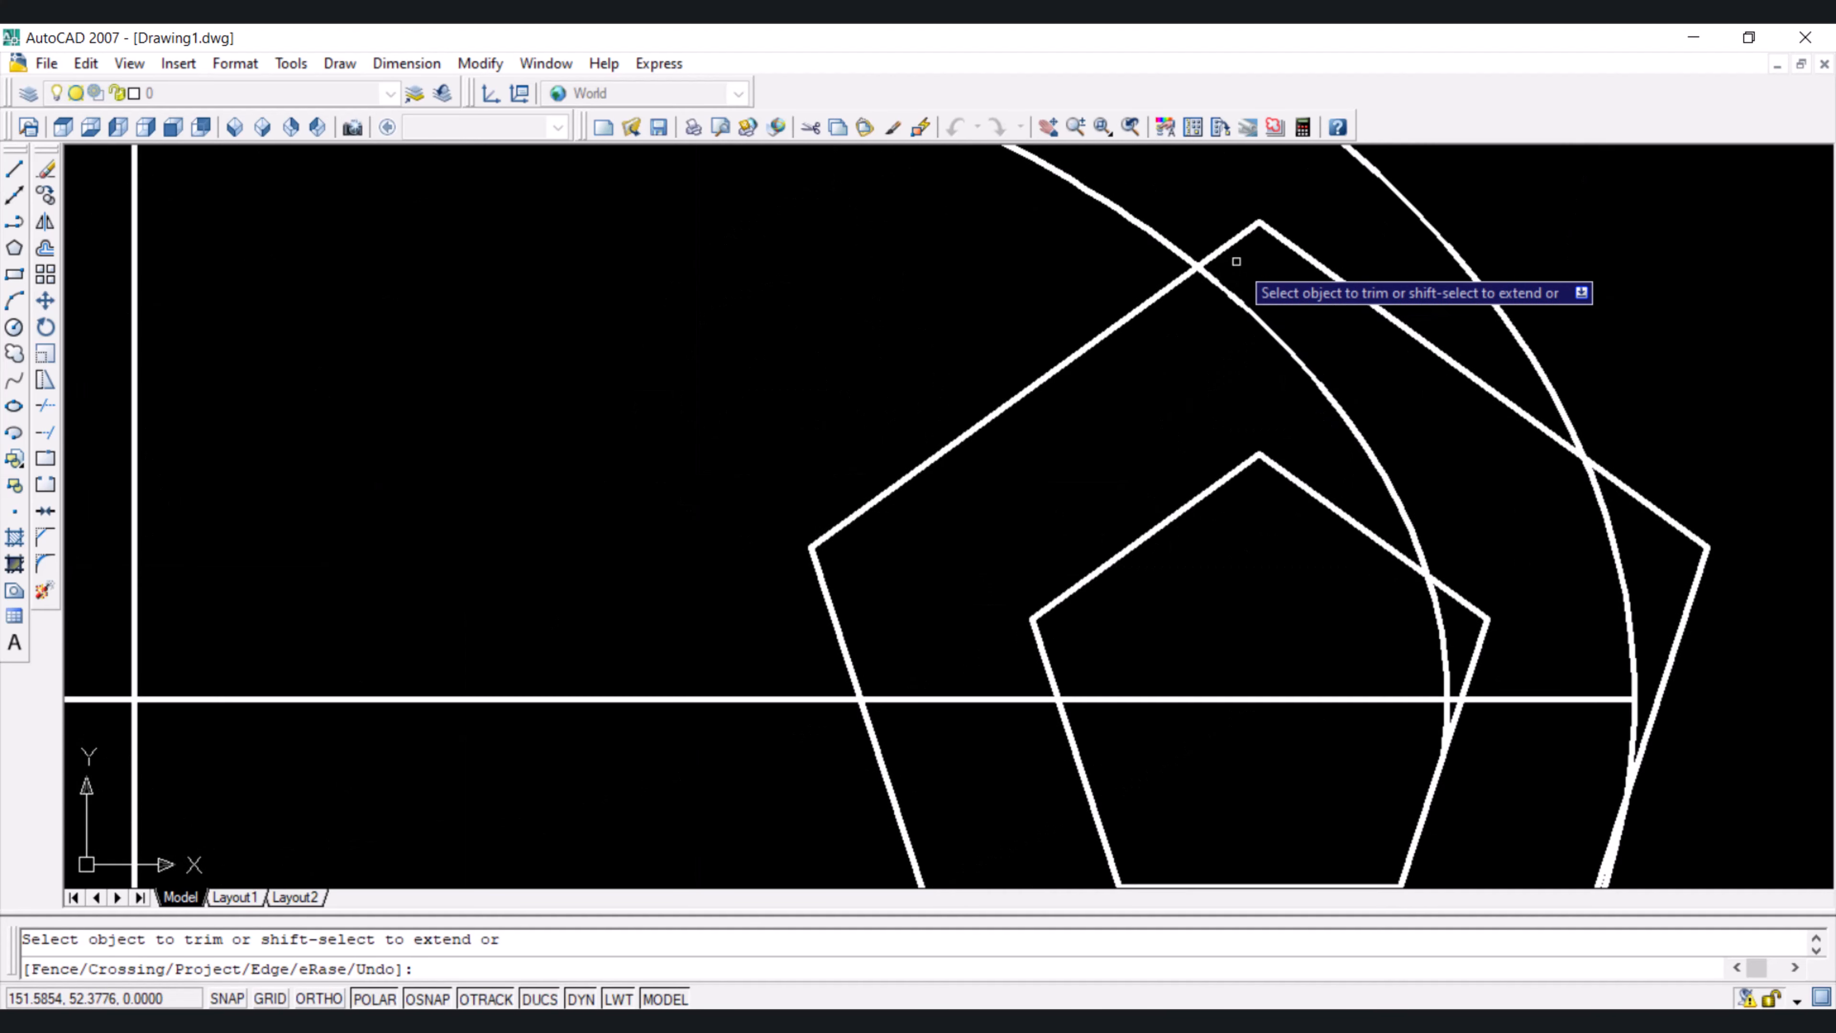
left_click(1235, 242)
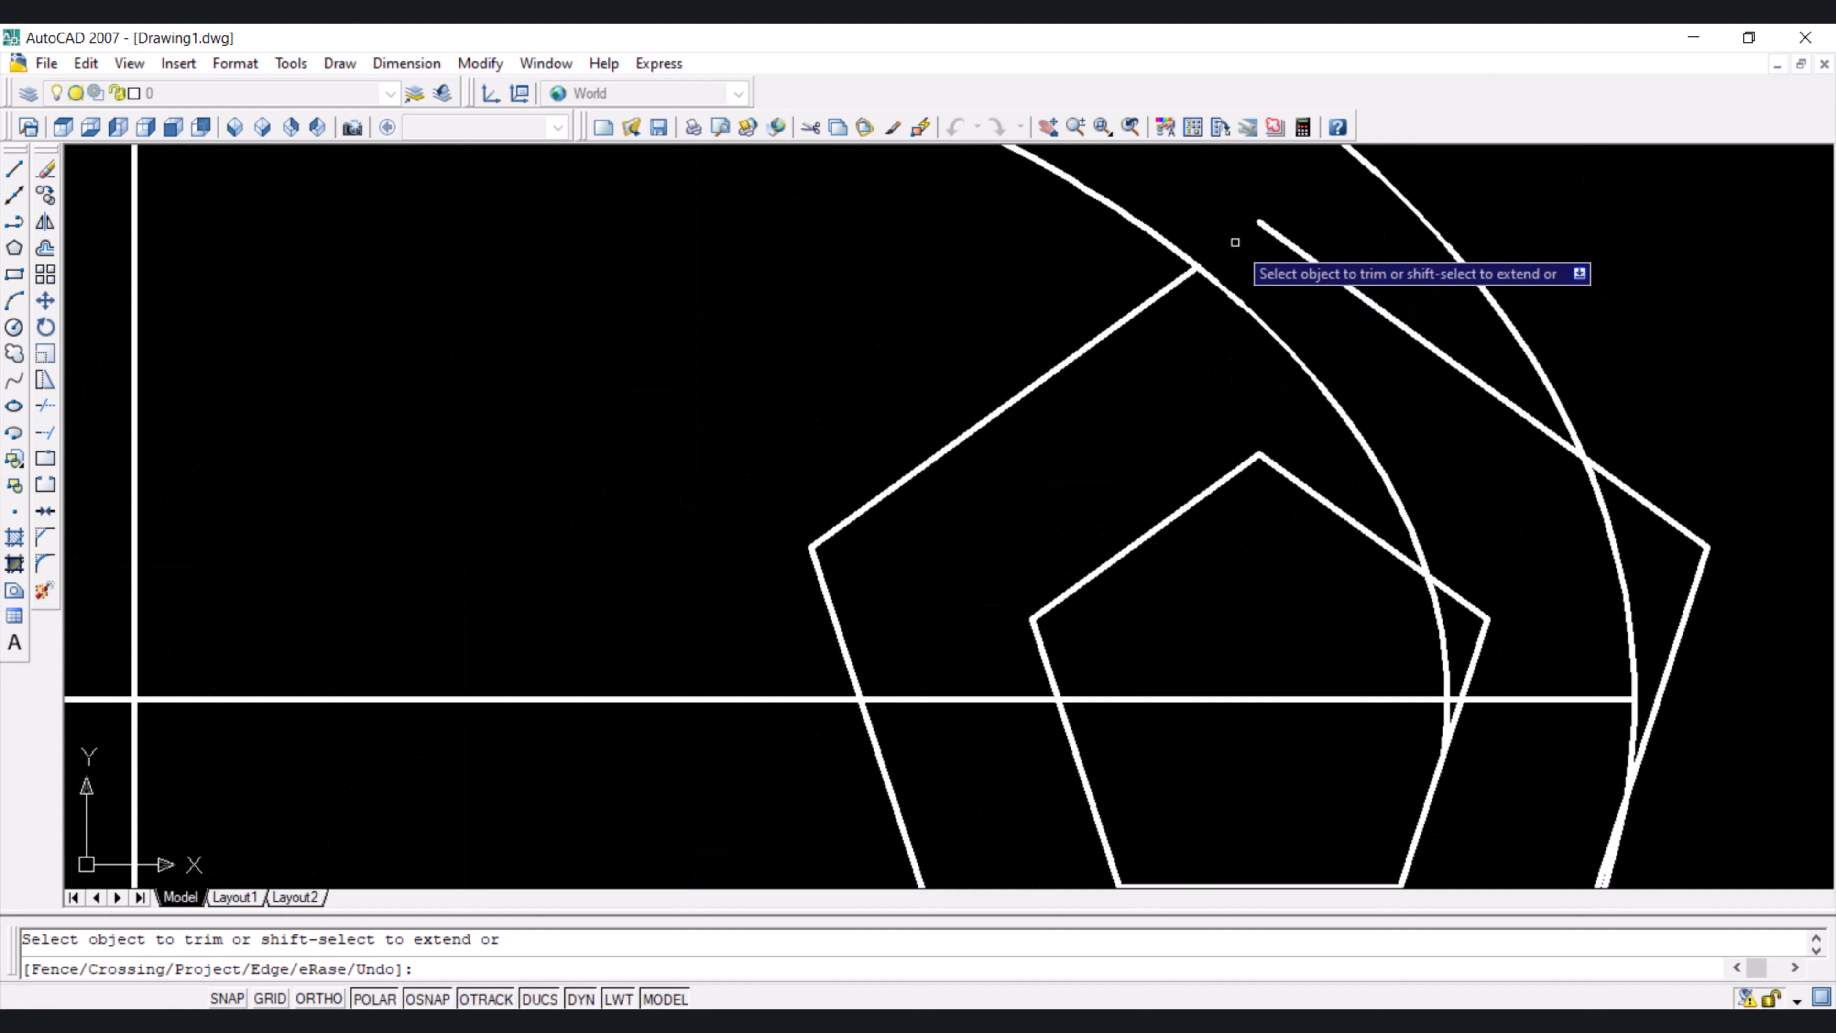
left_click(1227, 287)
scroll(1209, 327, "down", 4)
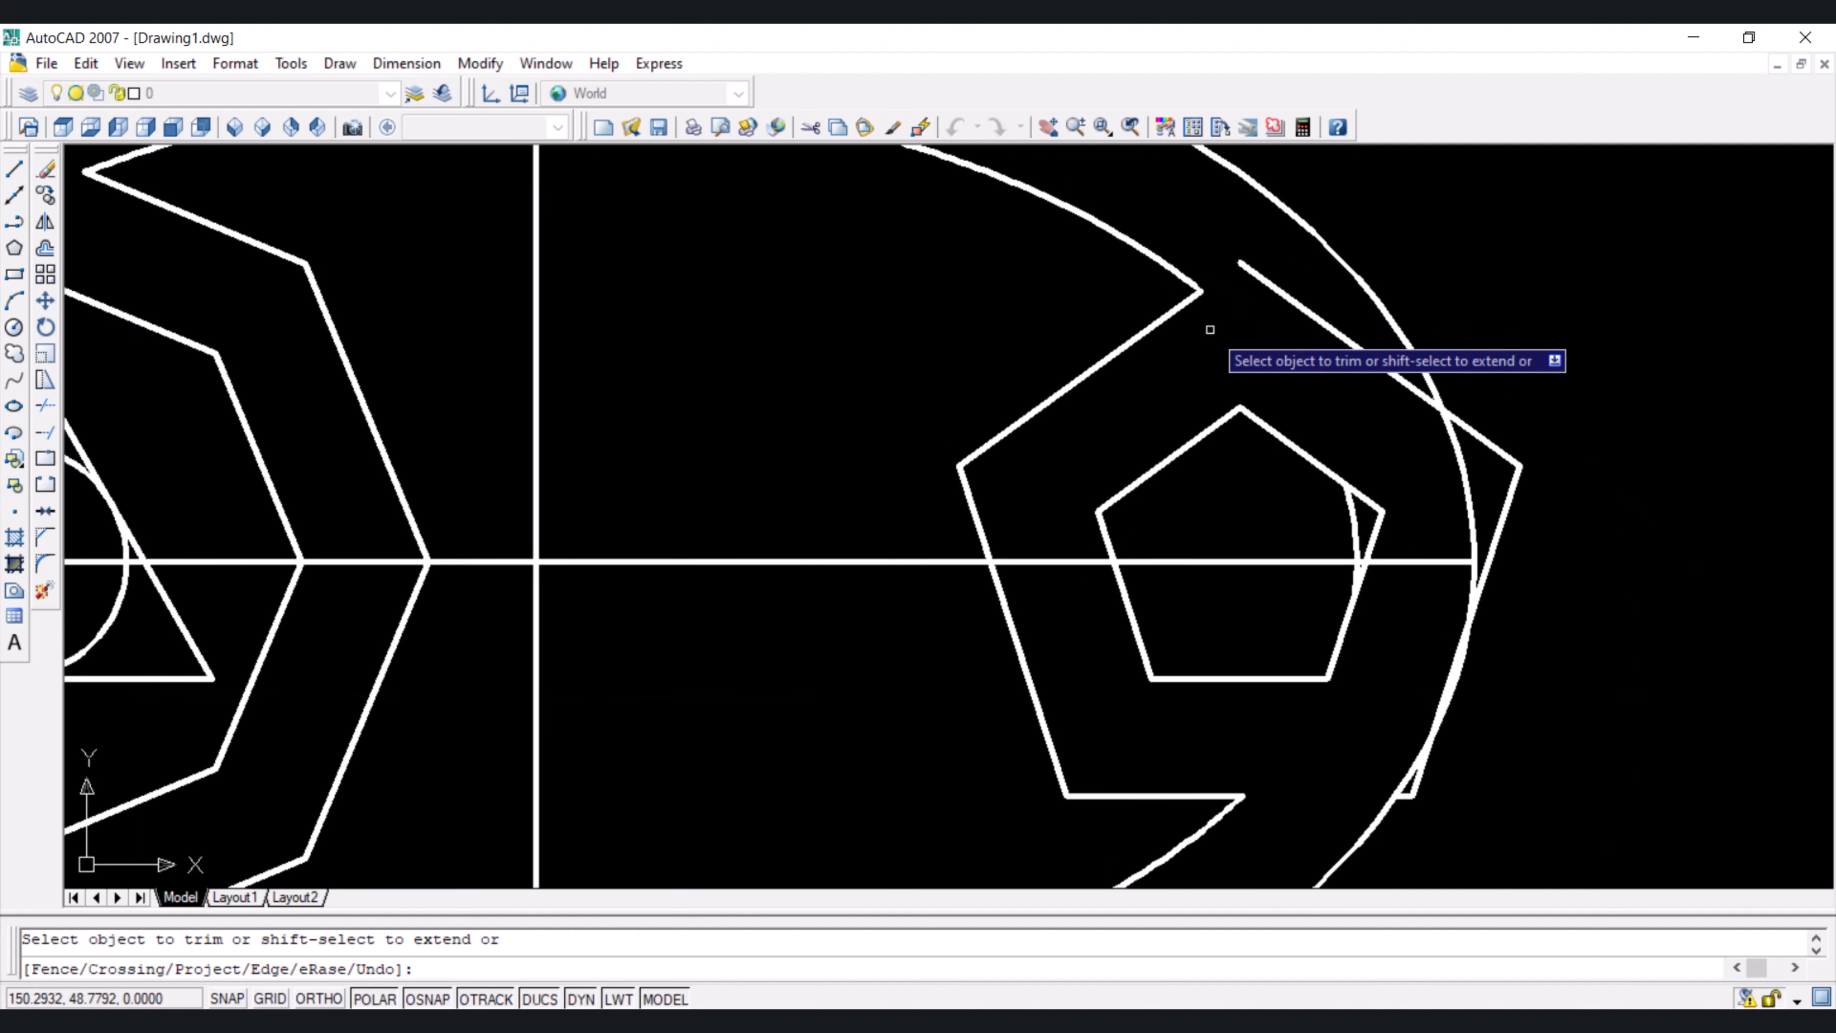
key("Escape")
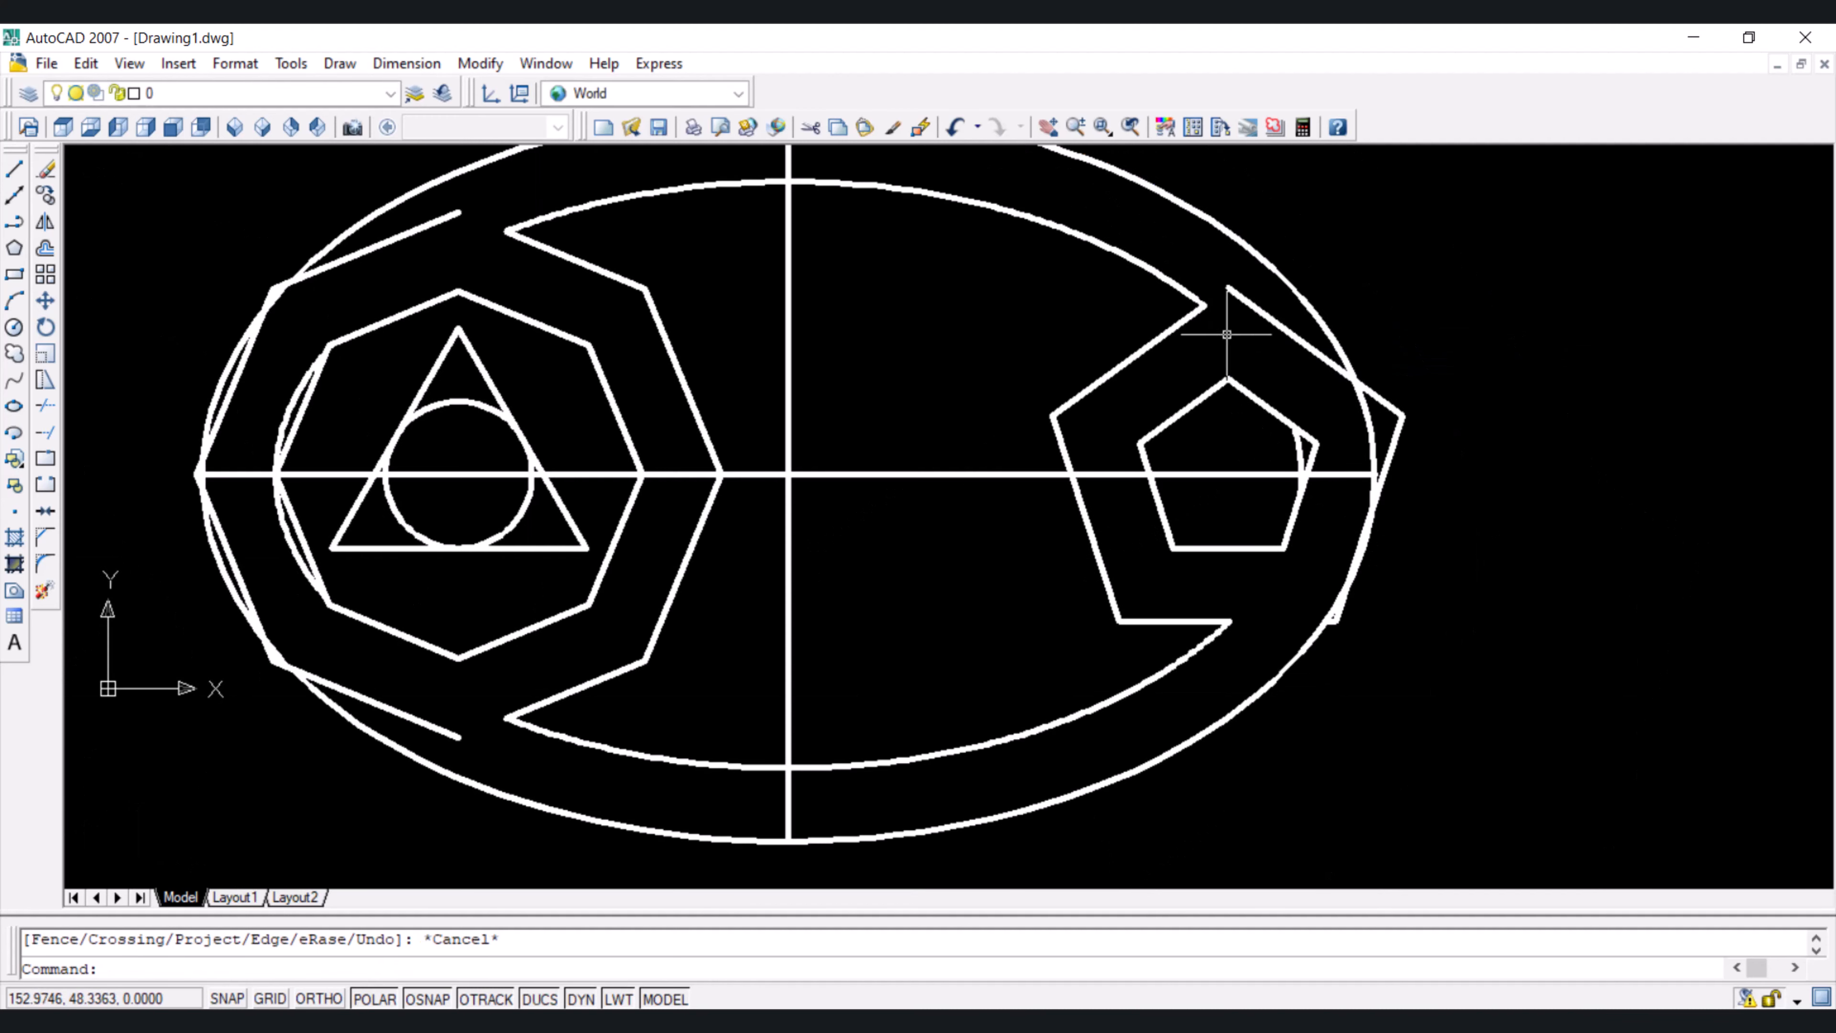
Erase the leftover outer pentagon and outer octagon pieces and the inner ellipse remnants at the small pentagon and inner octagon
left_click(1282, 328)
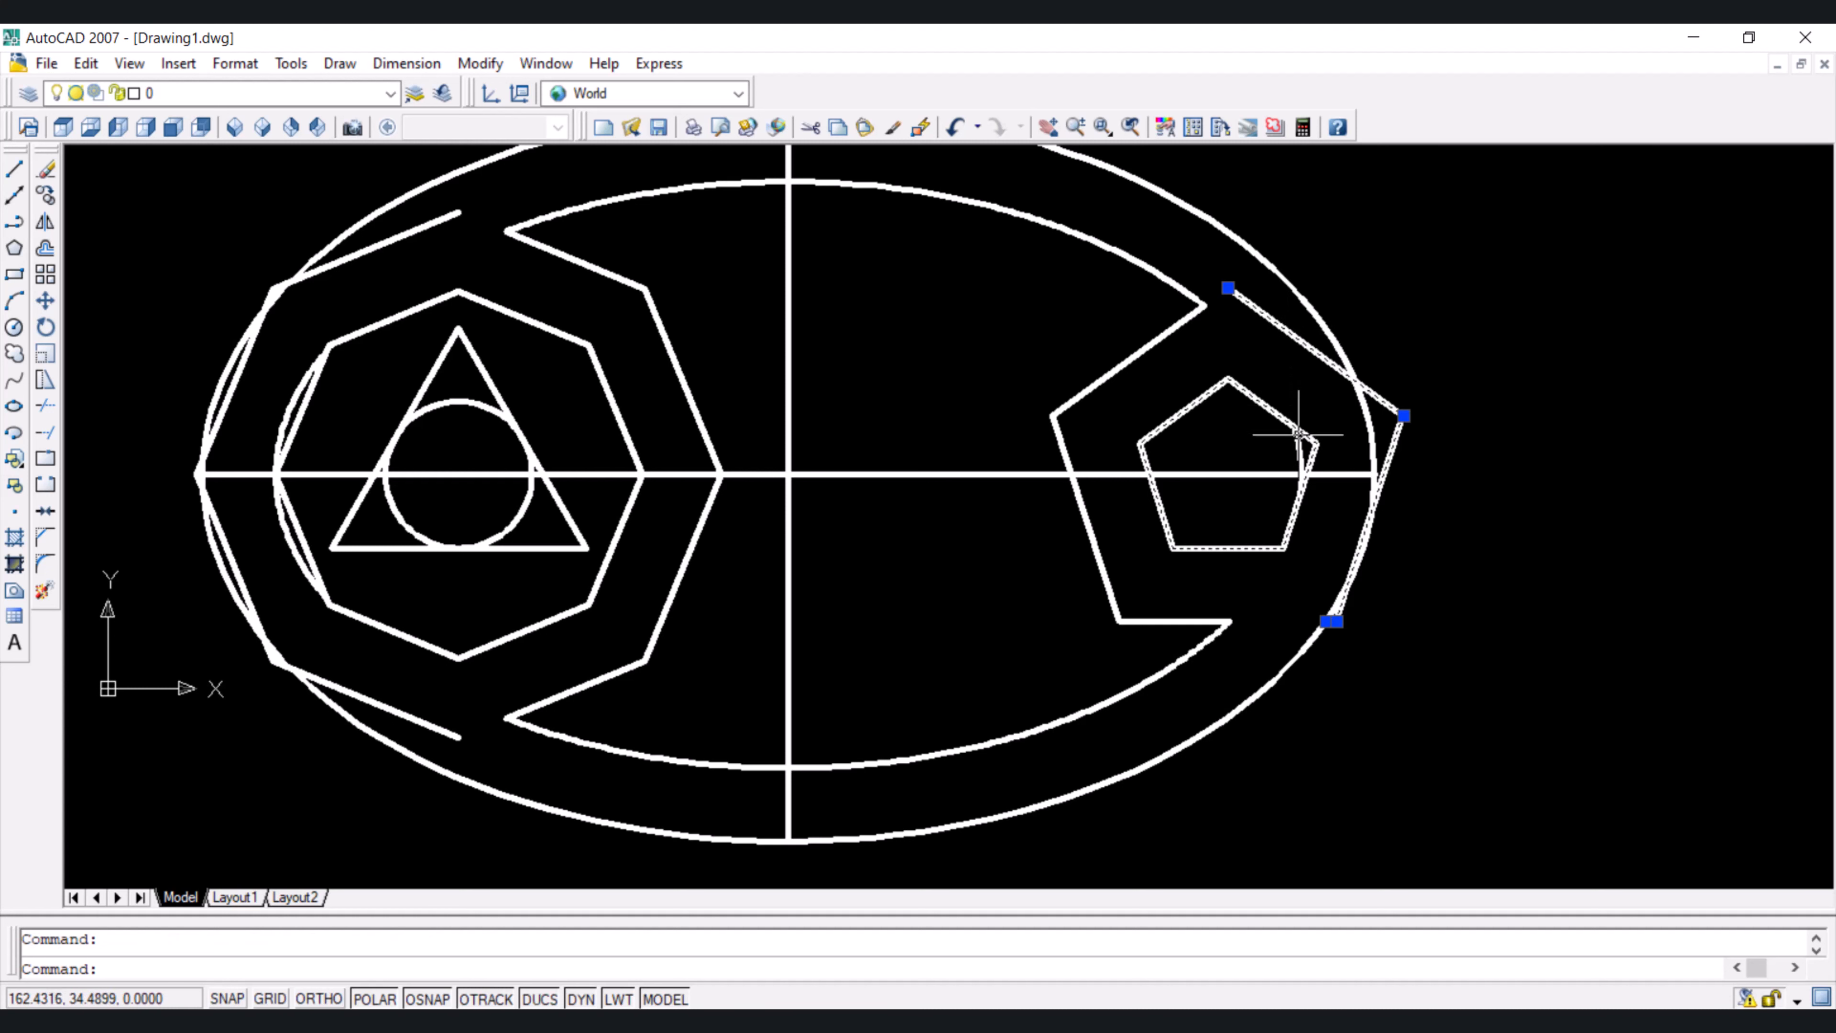
scroll(1294, 434, "up", 5)
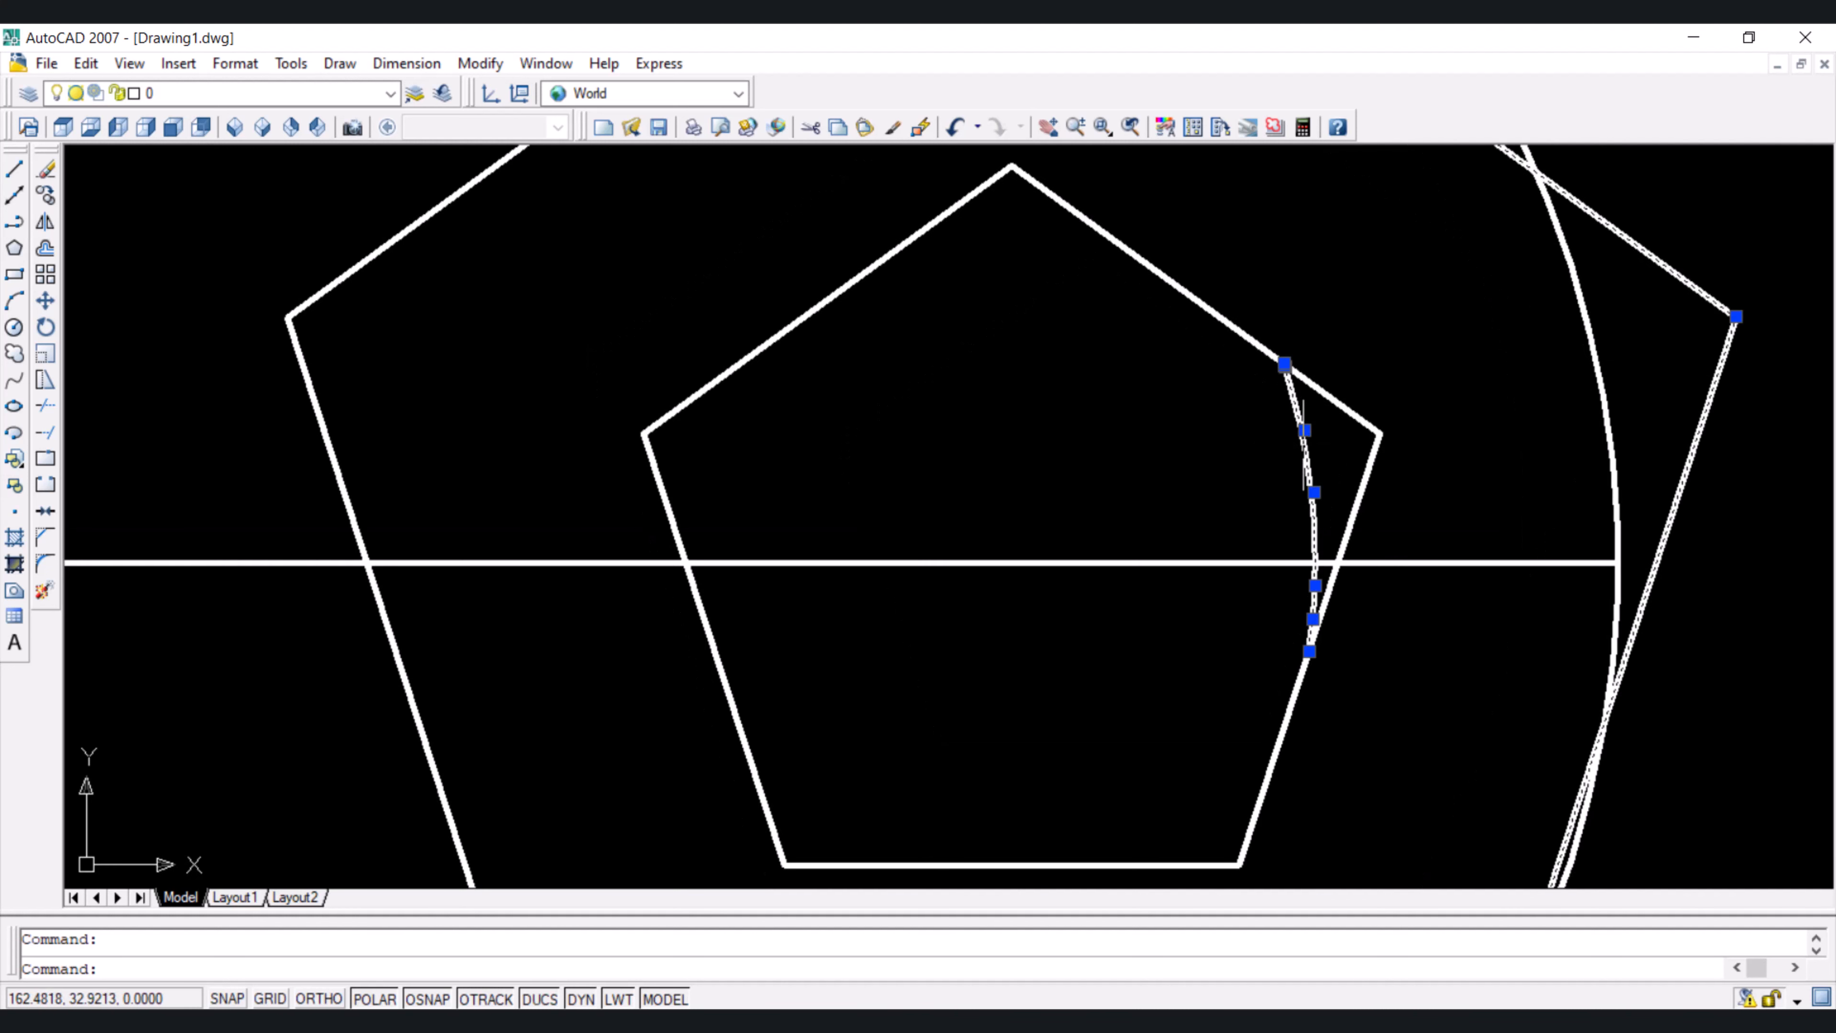
scroll(1295, 442, "down", 10)
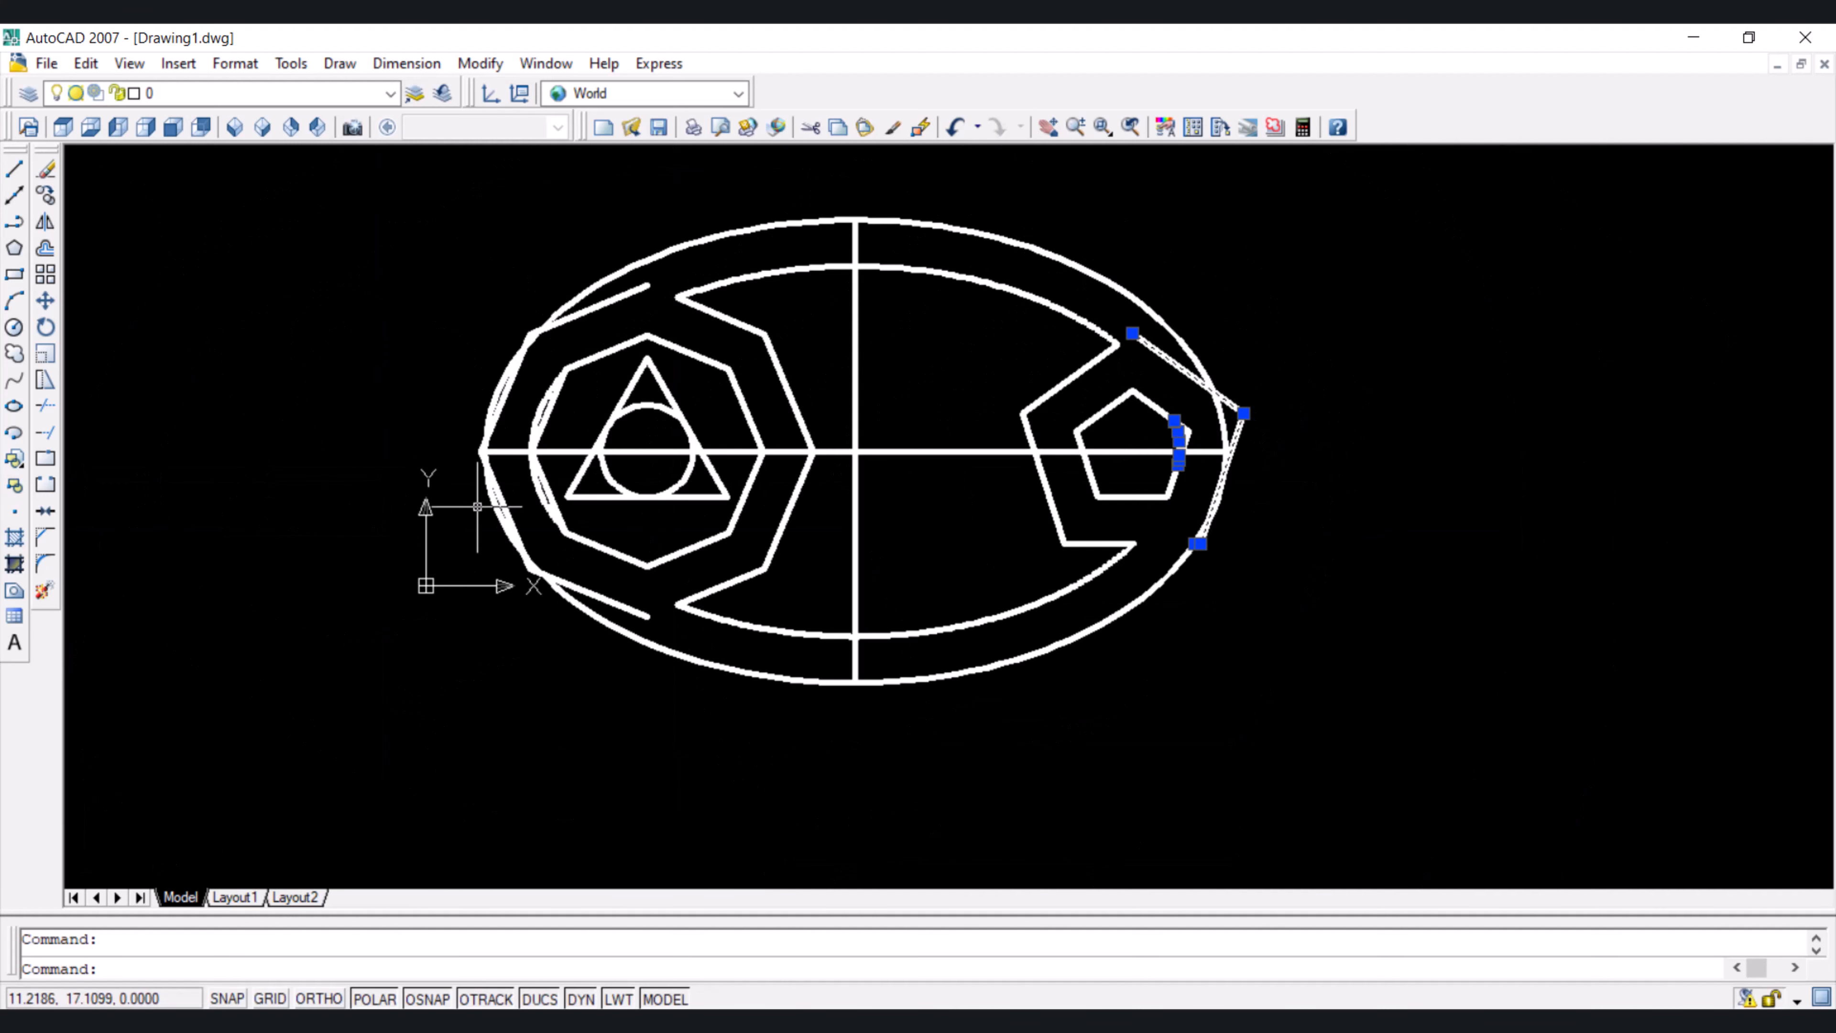
scroll(433, 495, "up", 6)
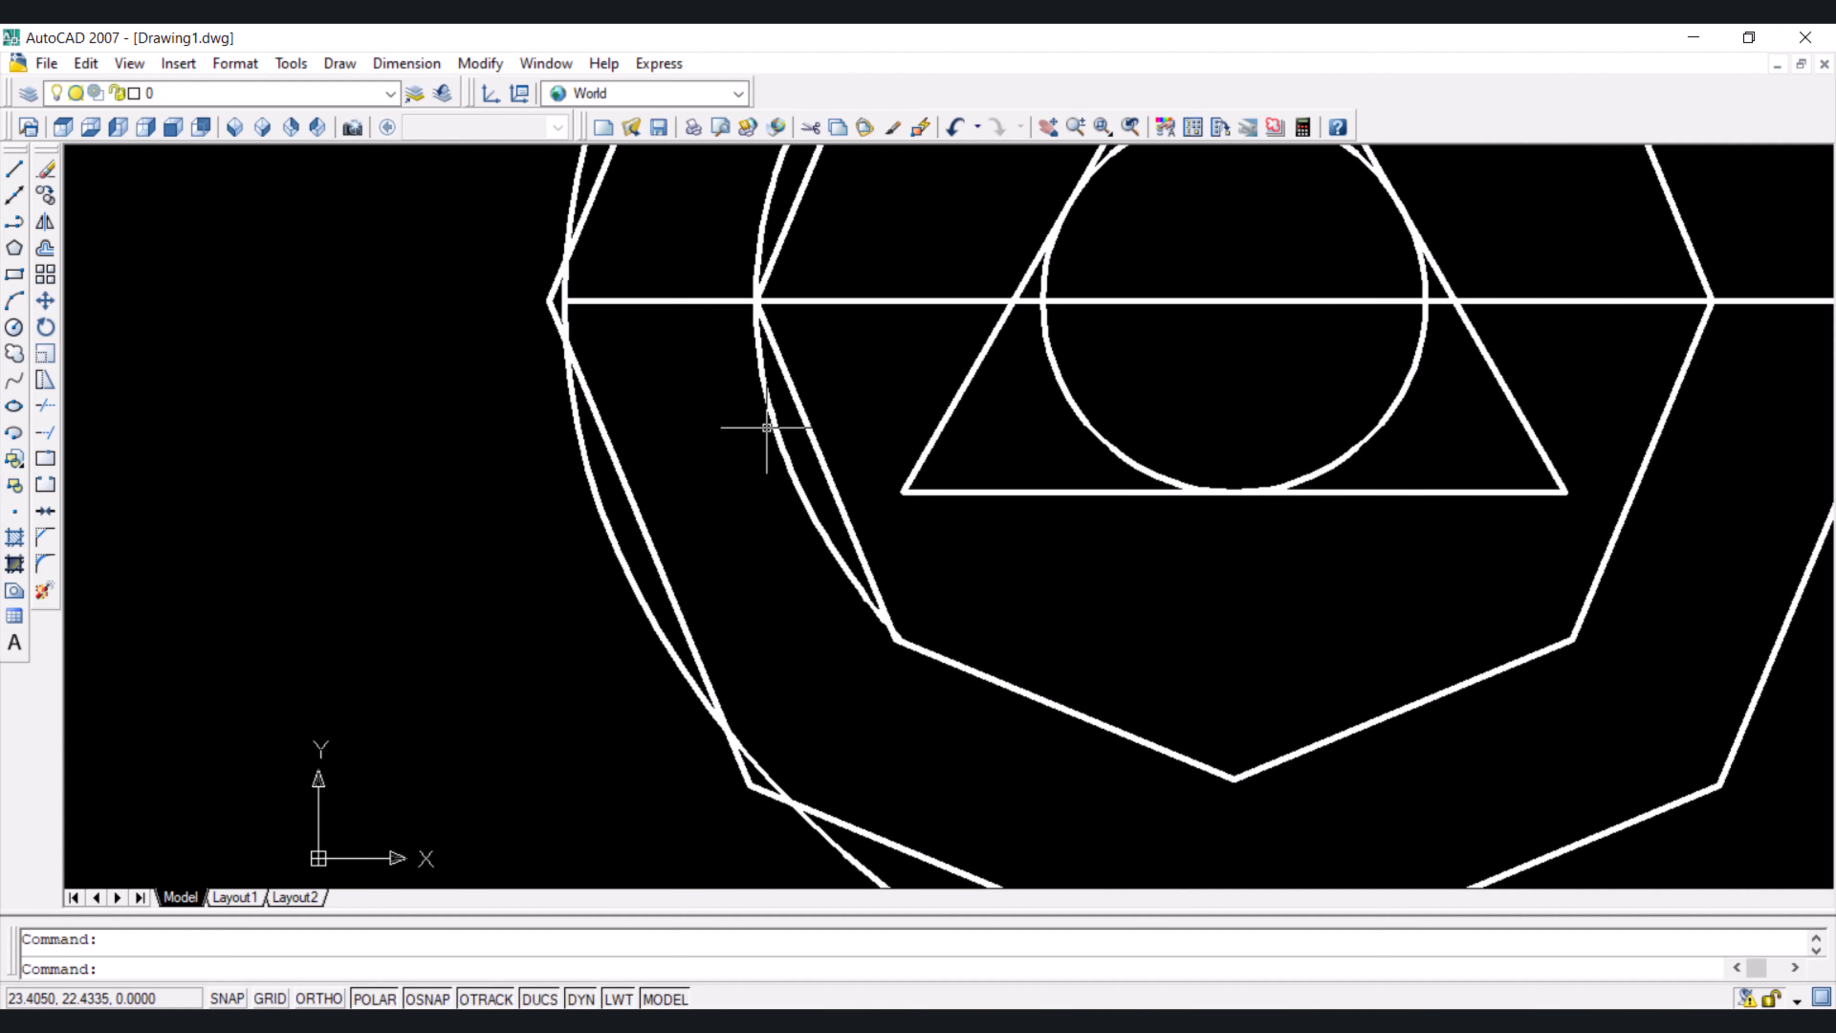
left_click(776, 426)
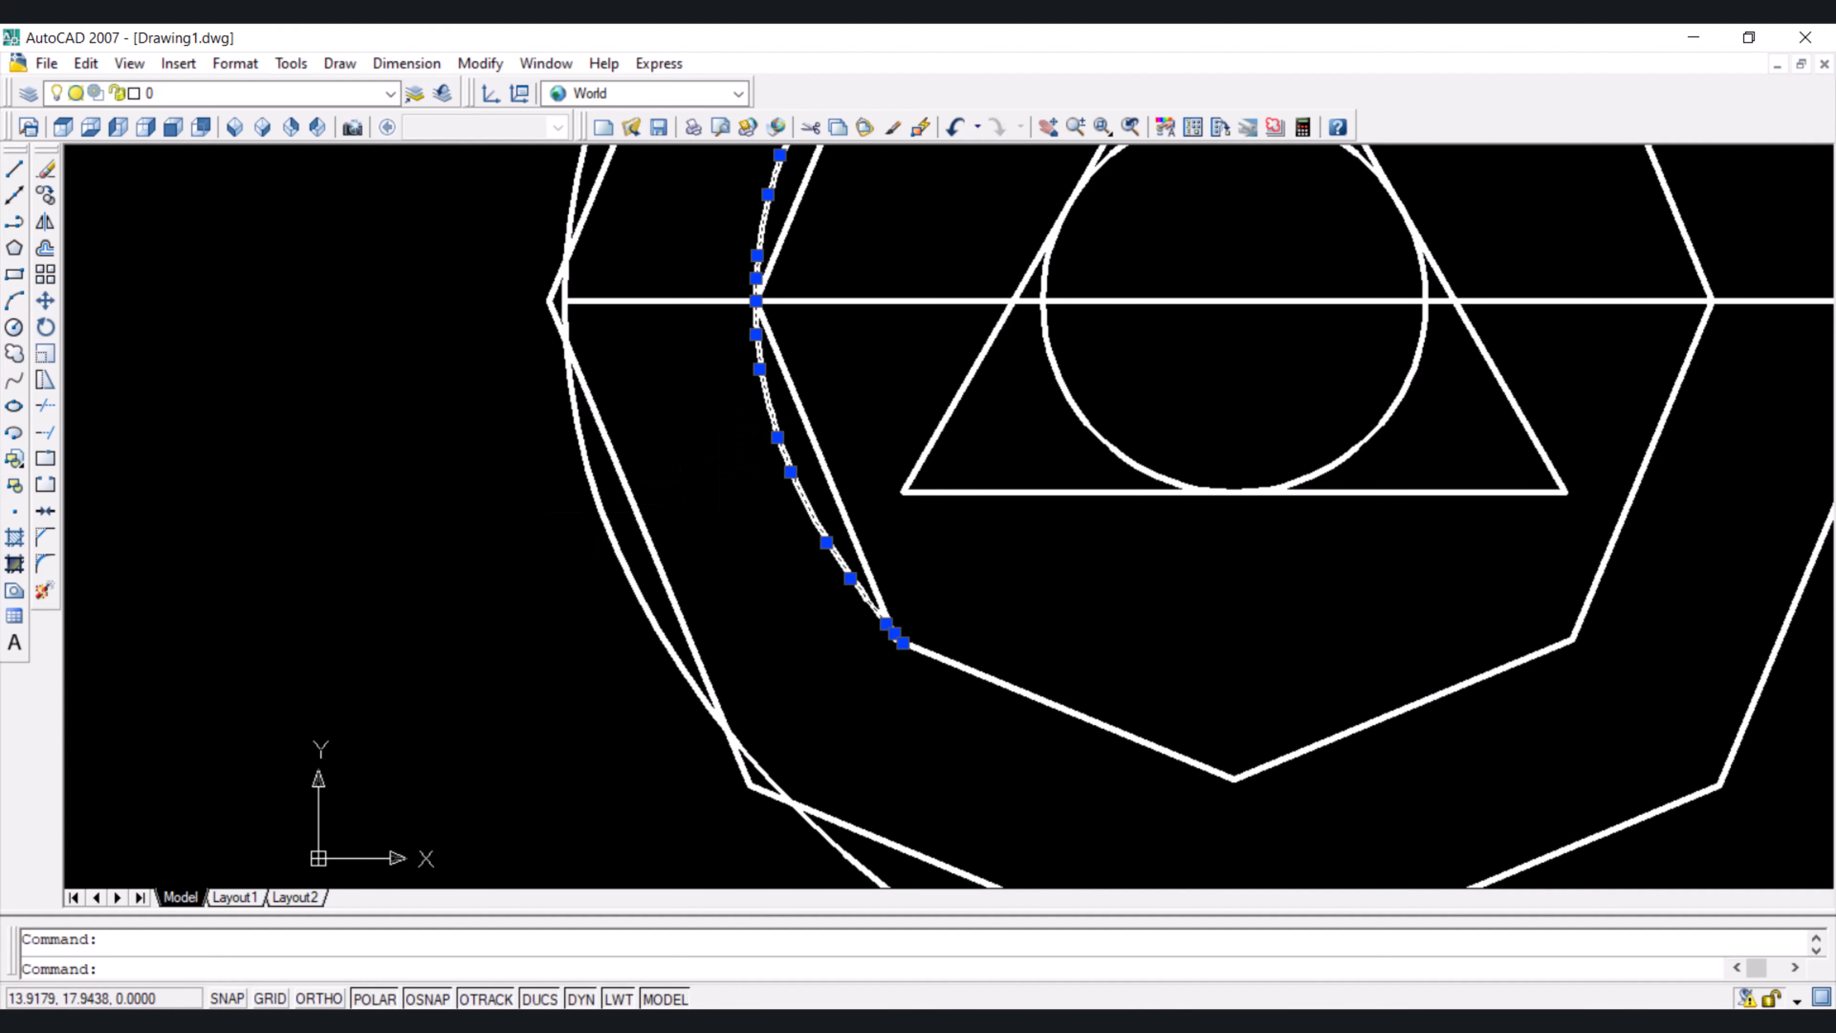
left_click(630, 492)
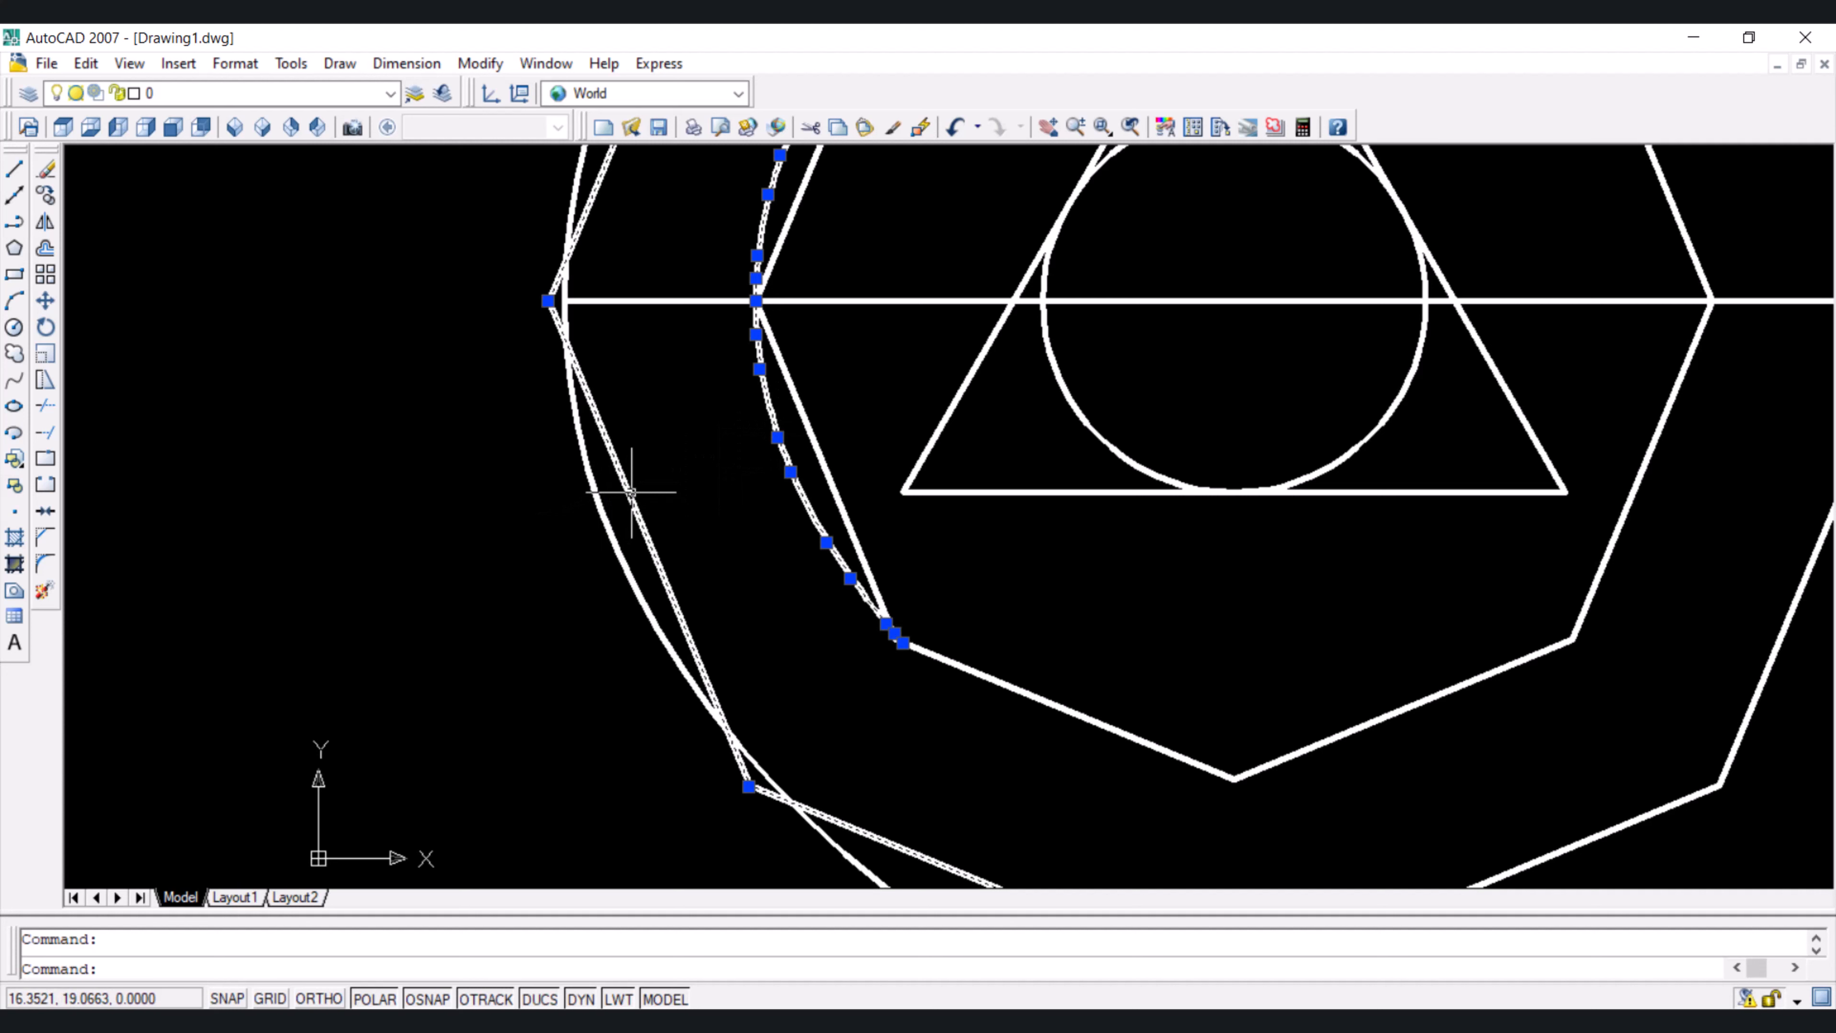
scroll(753, 478, "down", 4)
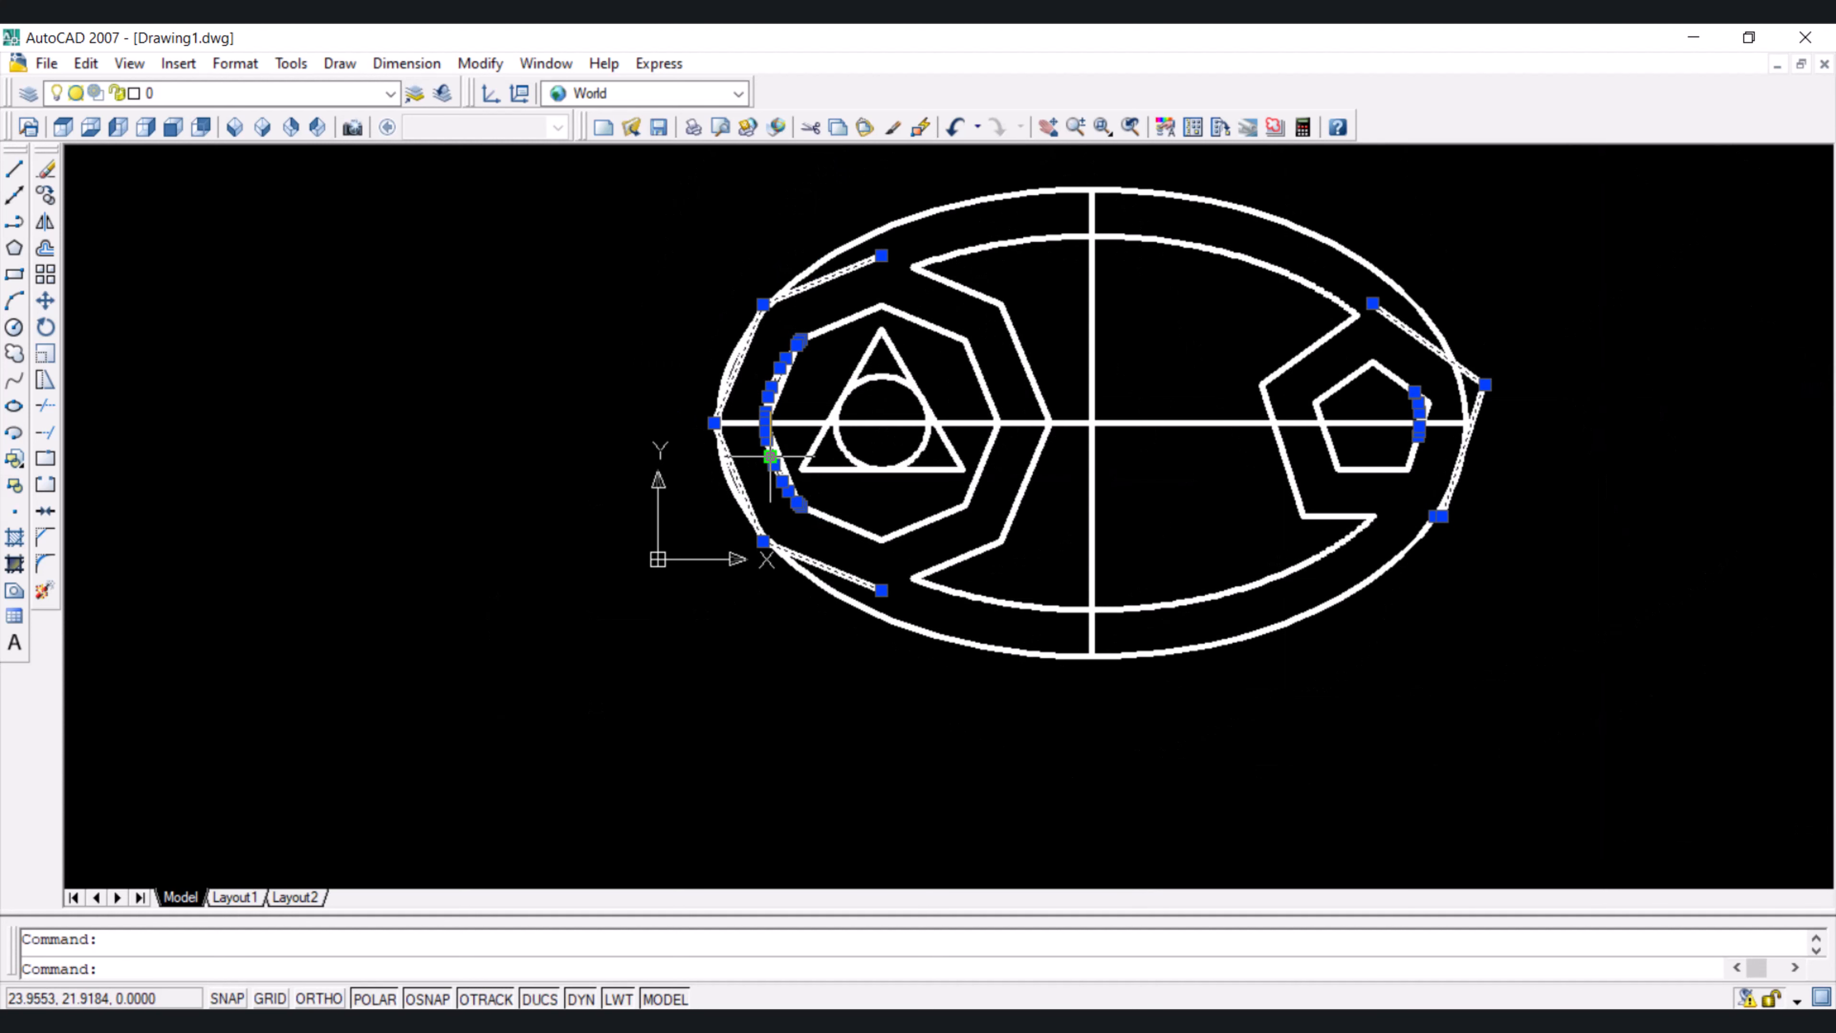
key("Delete")
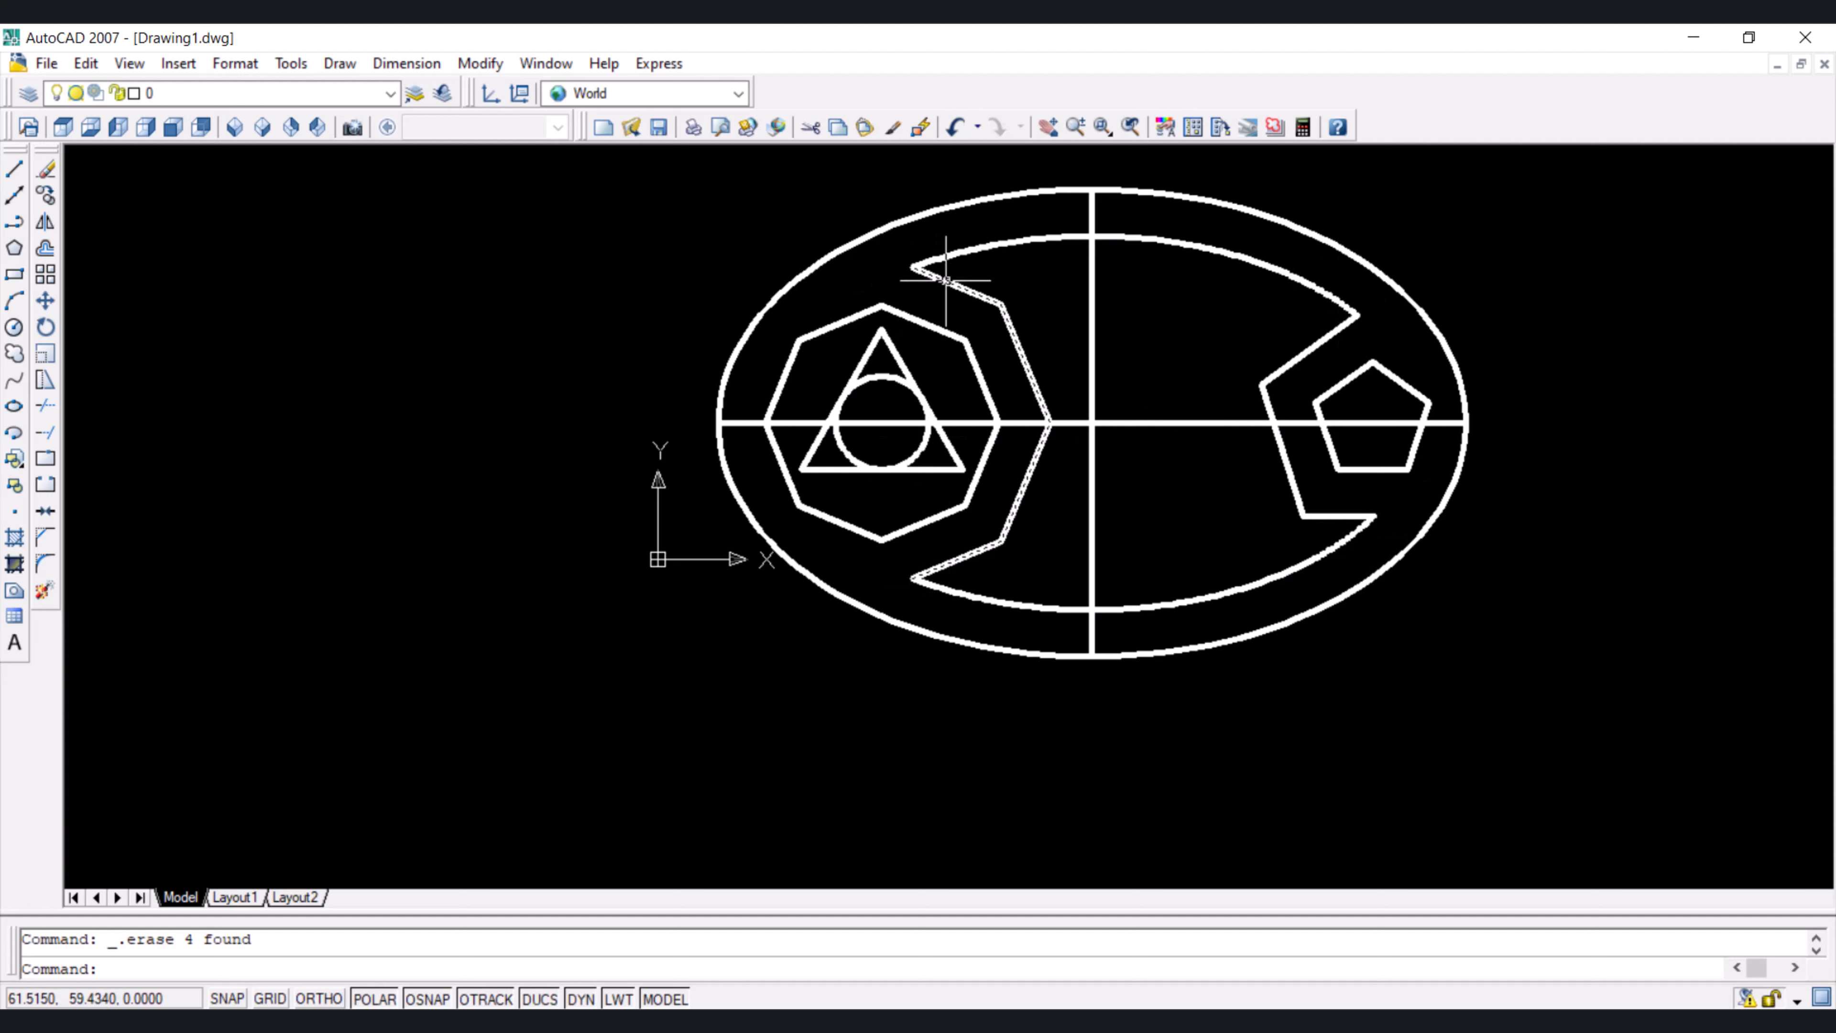
Set the fillet radius to 5 and try to fillet the cut-out's upper corner between the ellipse arc and the octagon outline
left_click(45, 563)
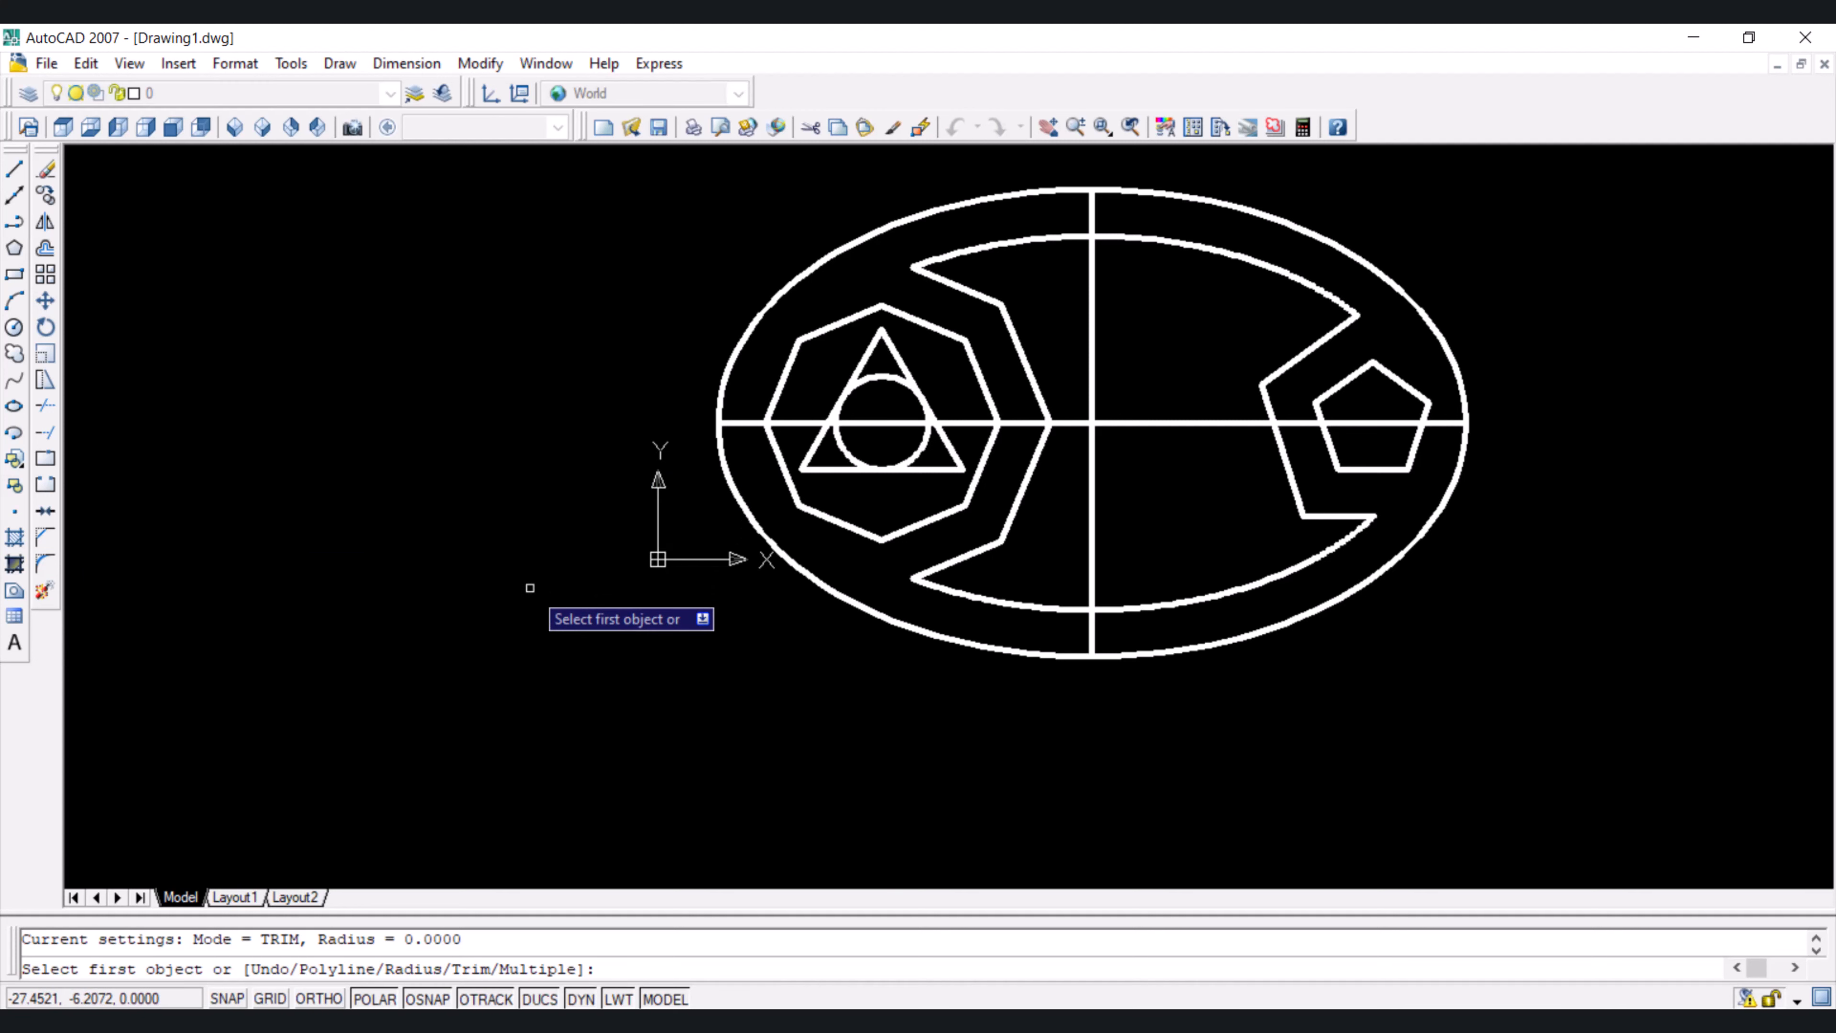
type("r")
key("Return")
type("5")
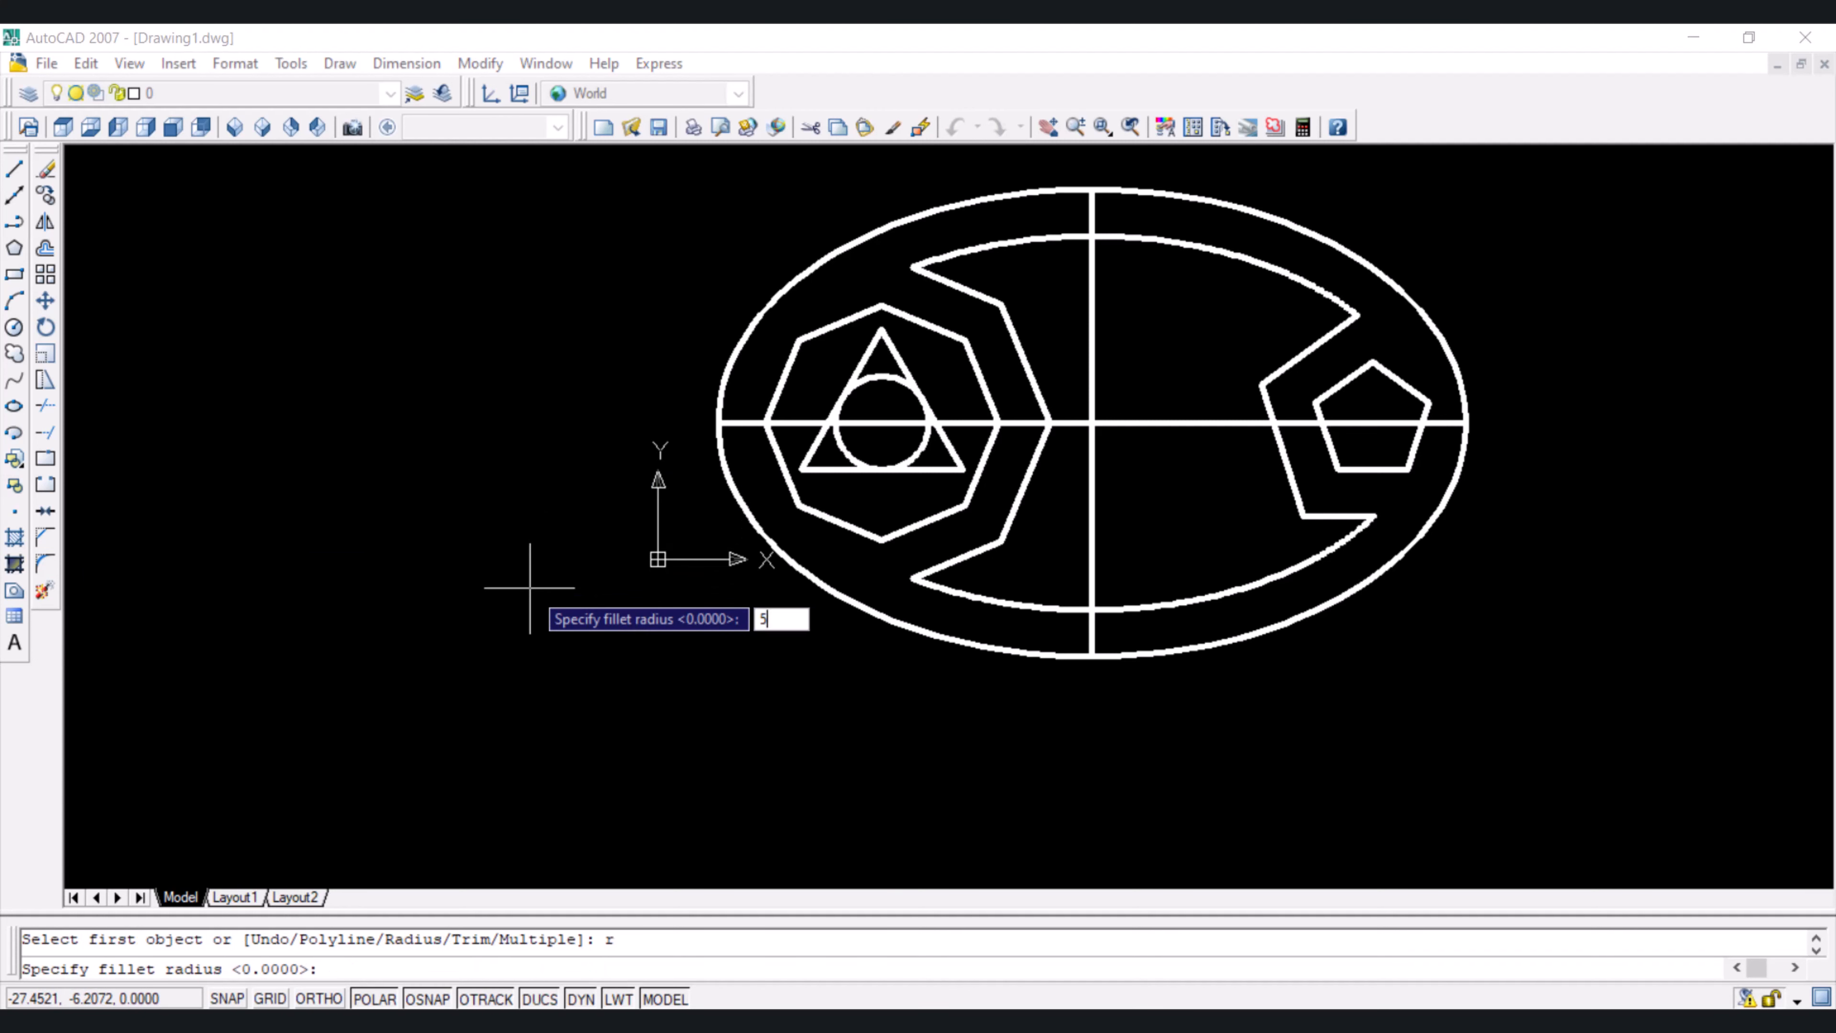
key("Return")
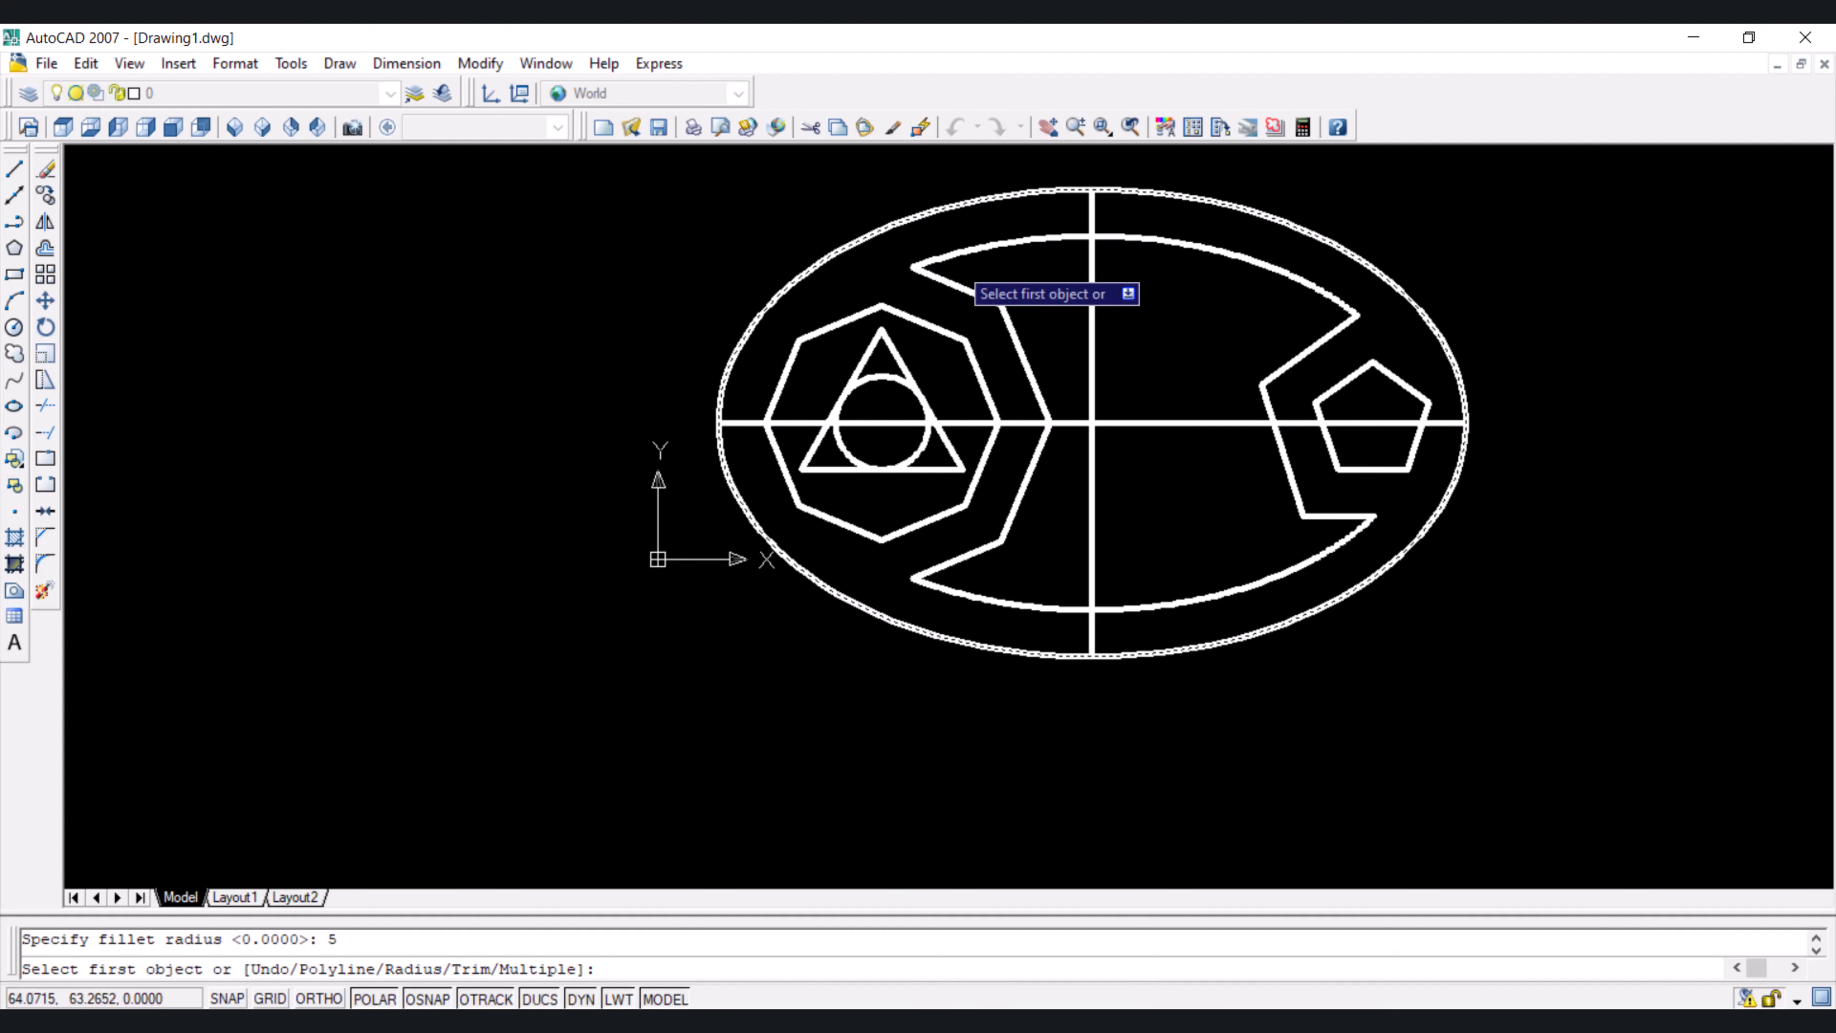
left_click(964, 251)
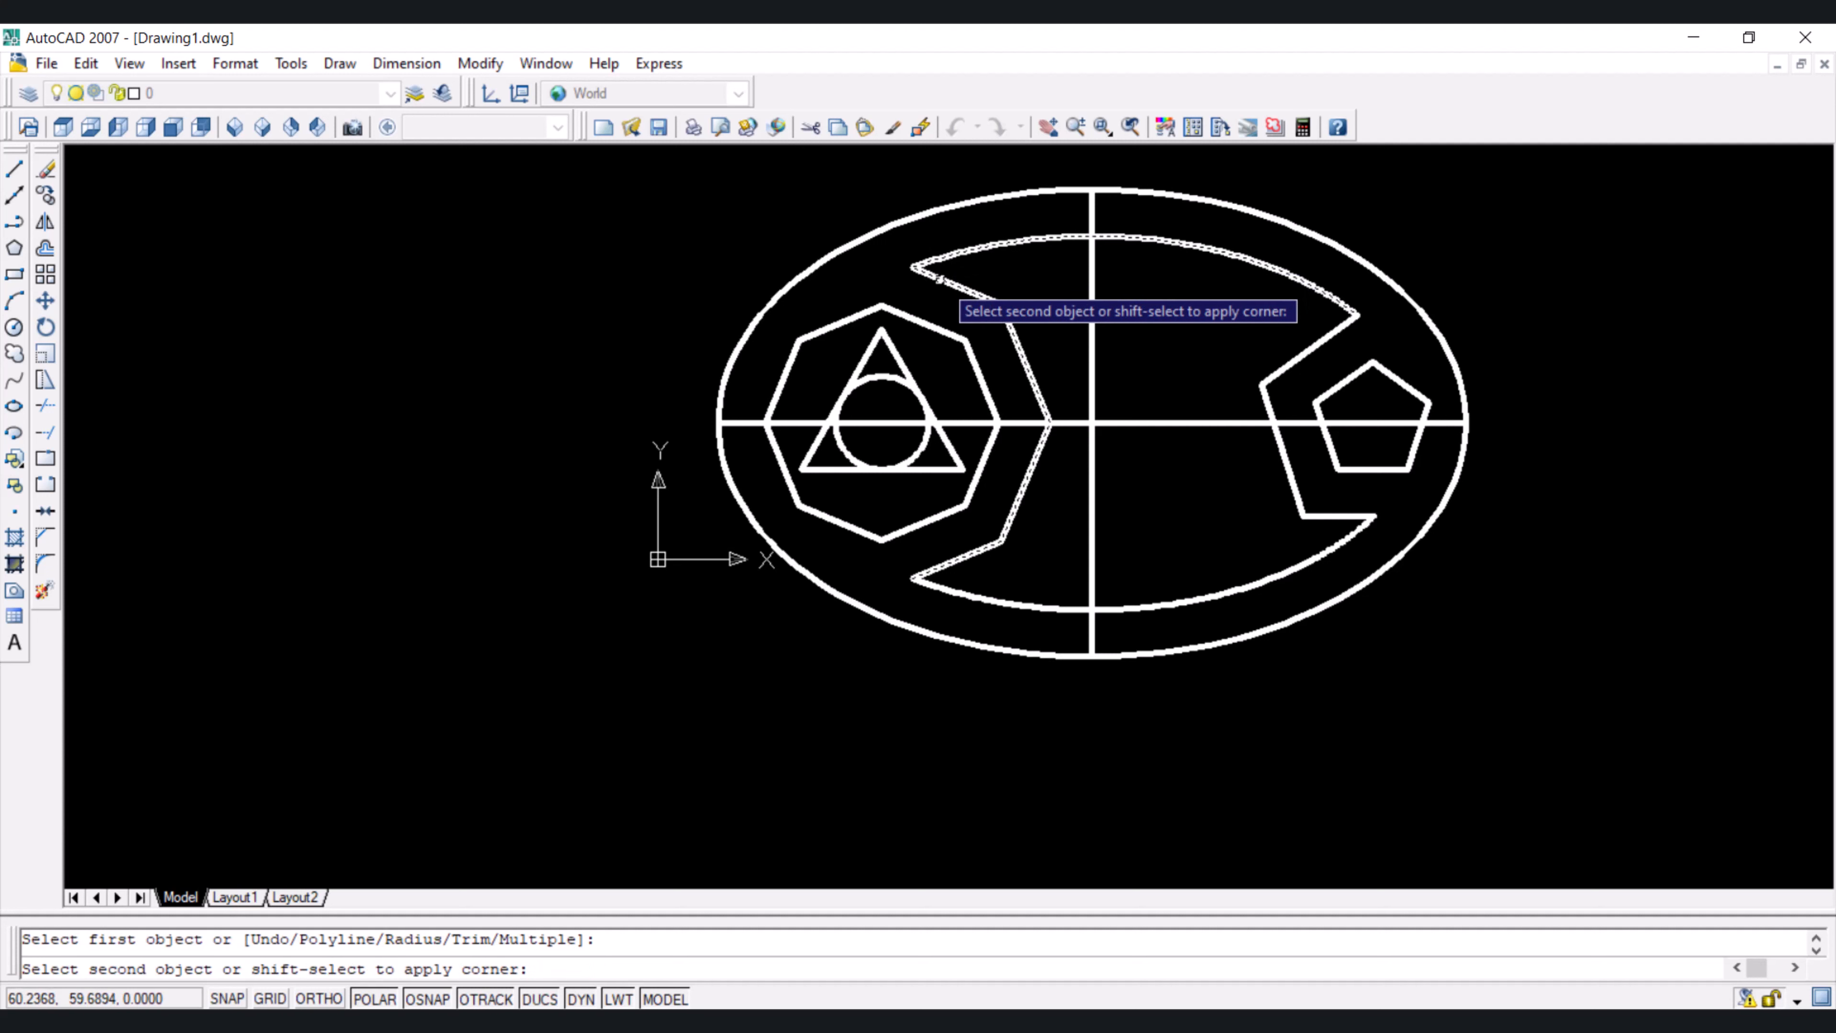
left_click(939, 280)
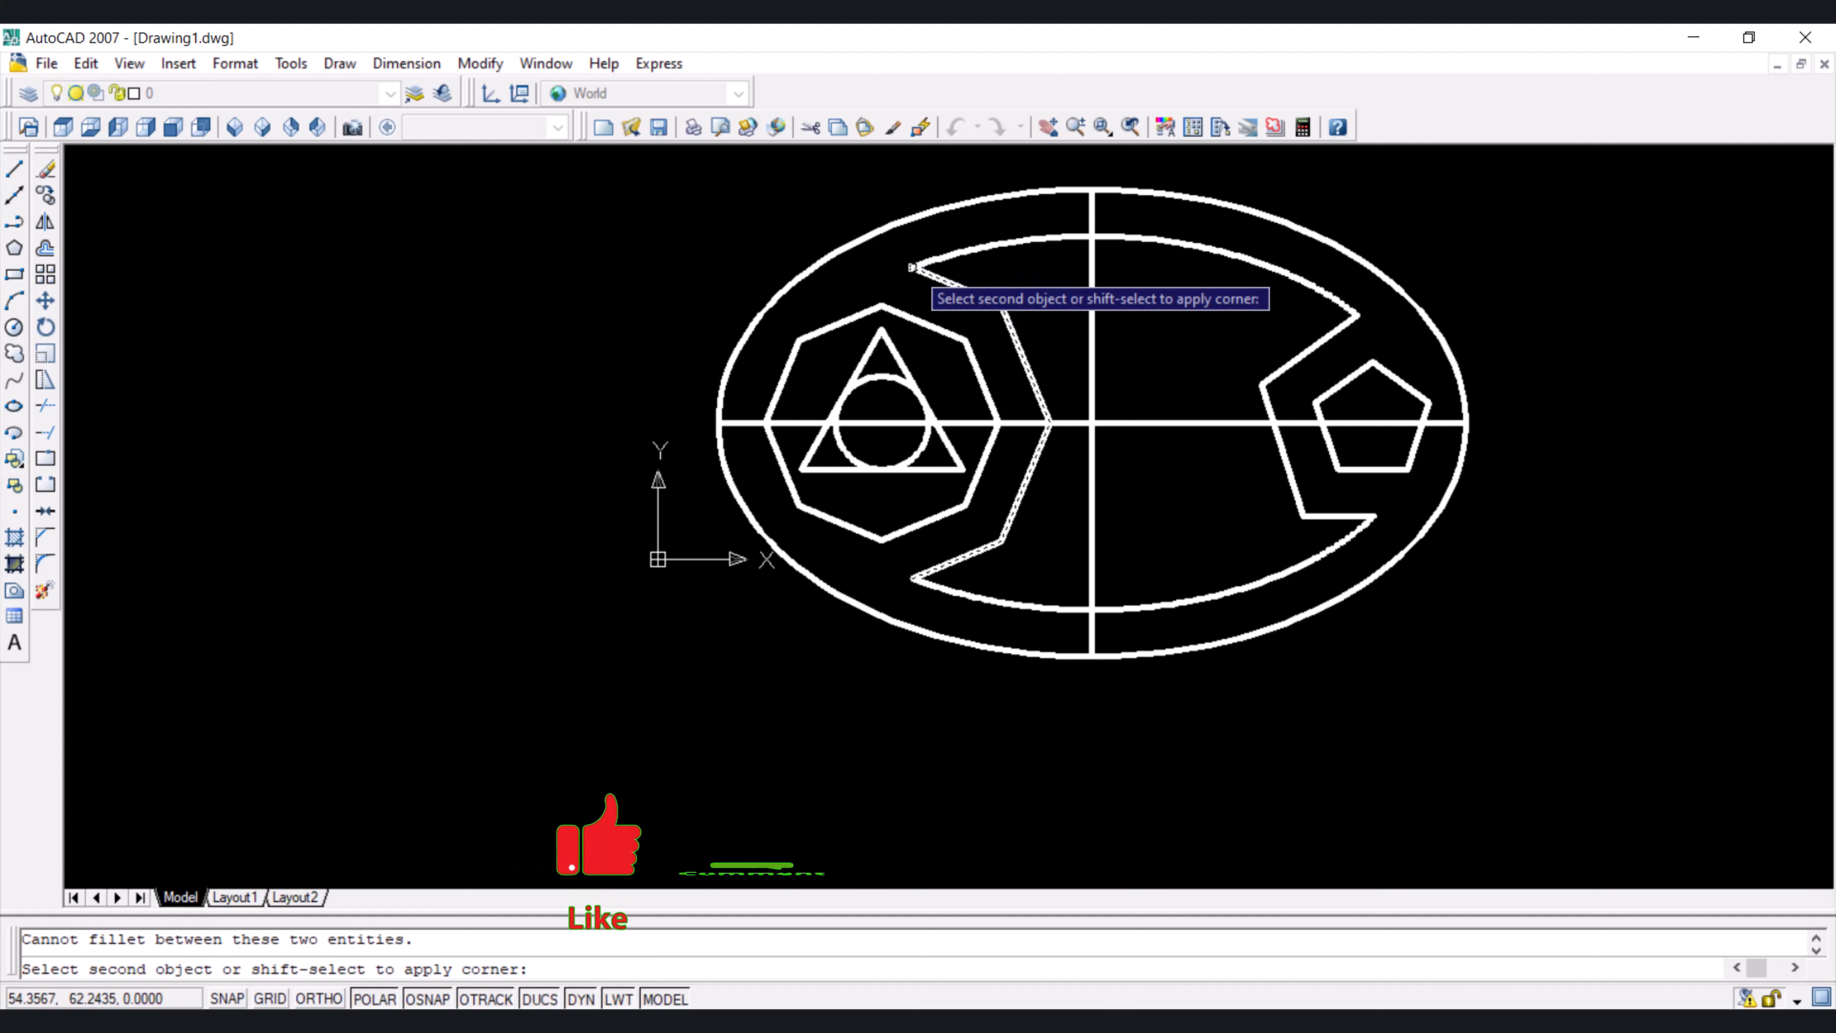
key("Escape")
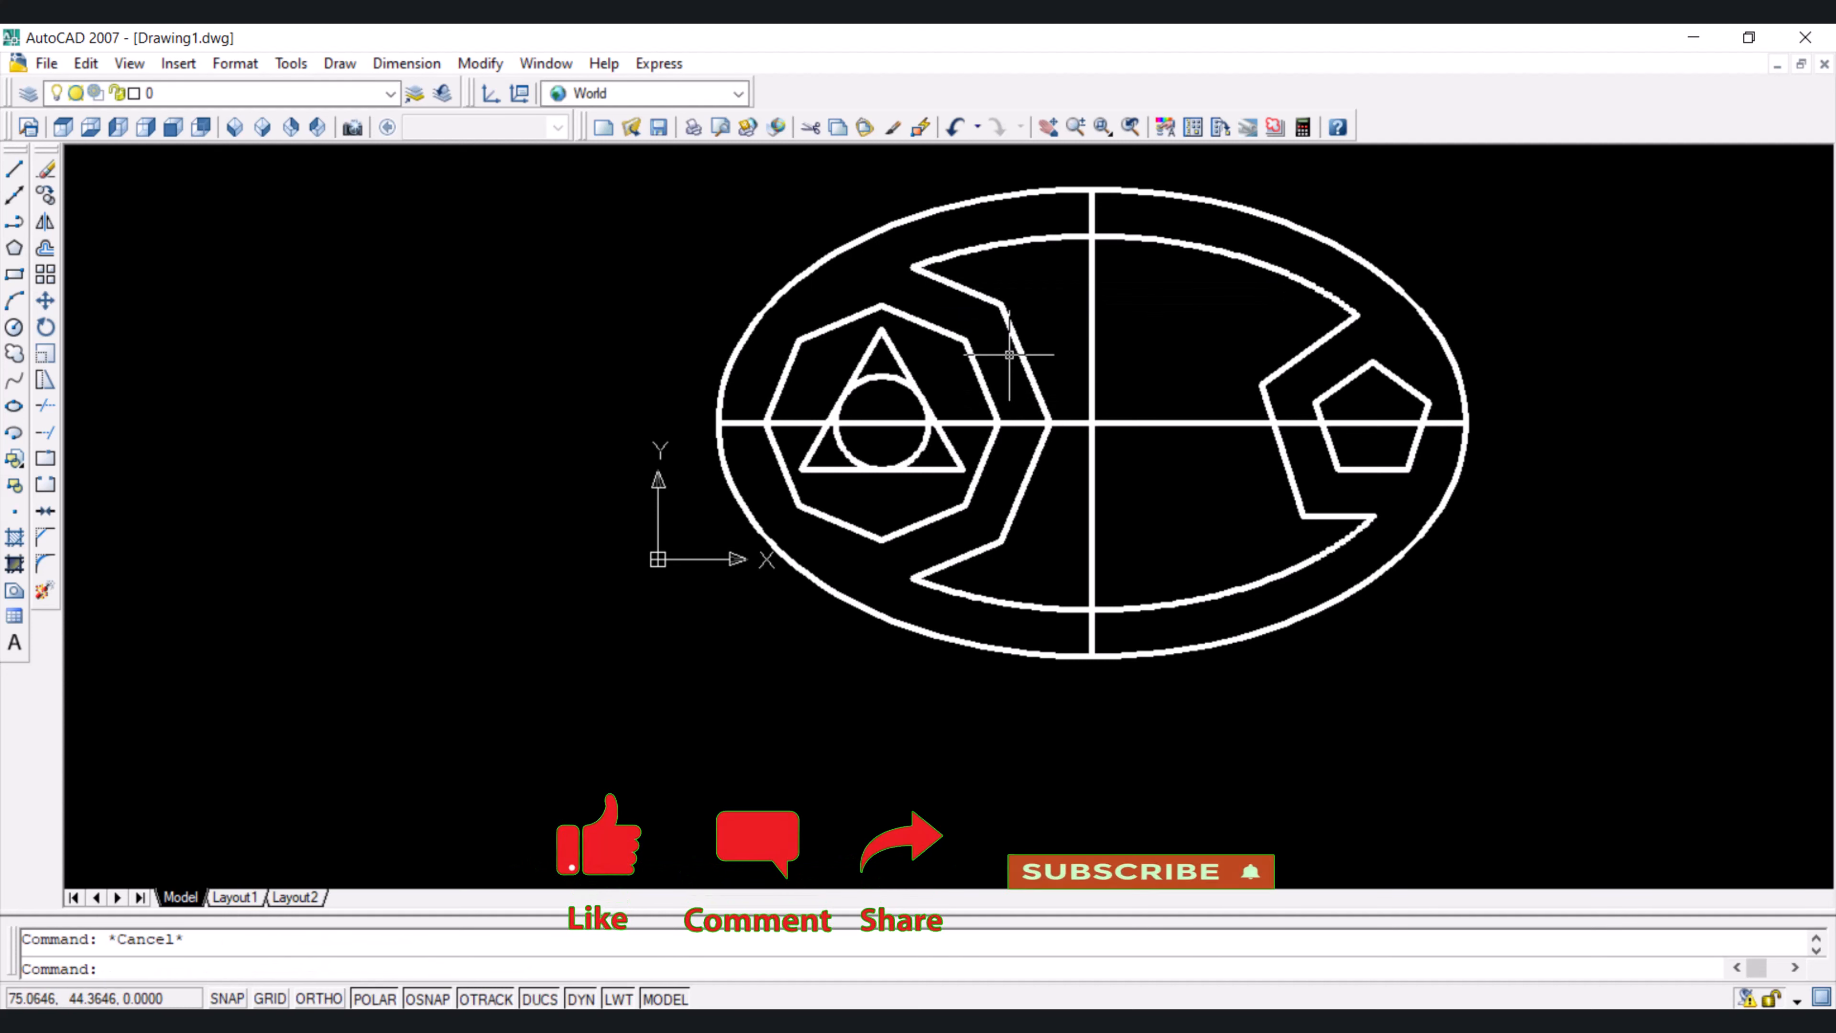
Explode the cut-out's octagon and pentagon outlines into separate lines and check the octagon-side segments by selecting them
left_click(1032, 374)
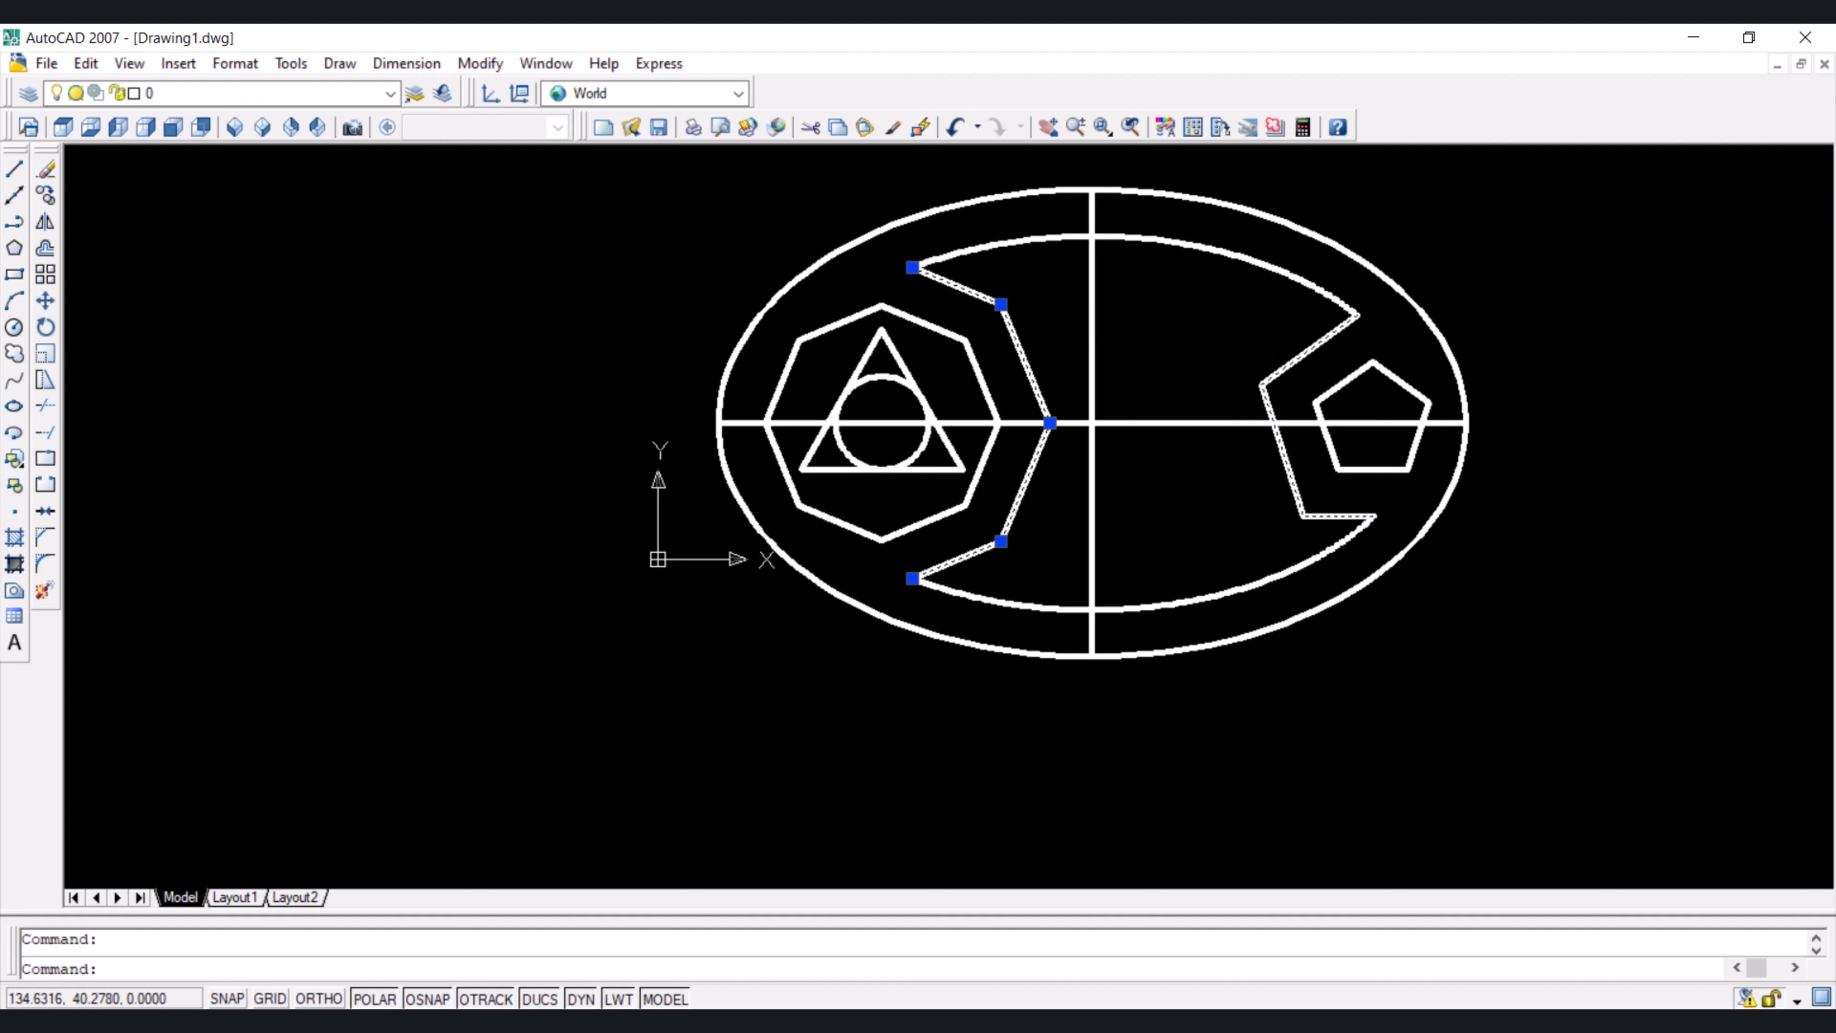
left_click(1286, 369)
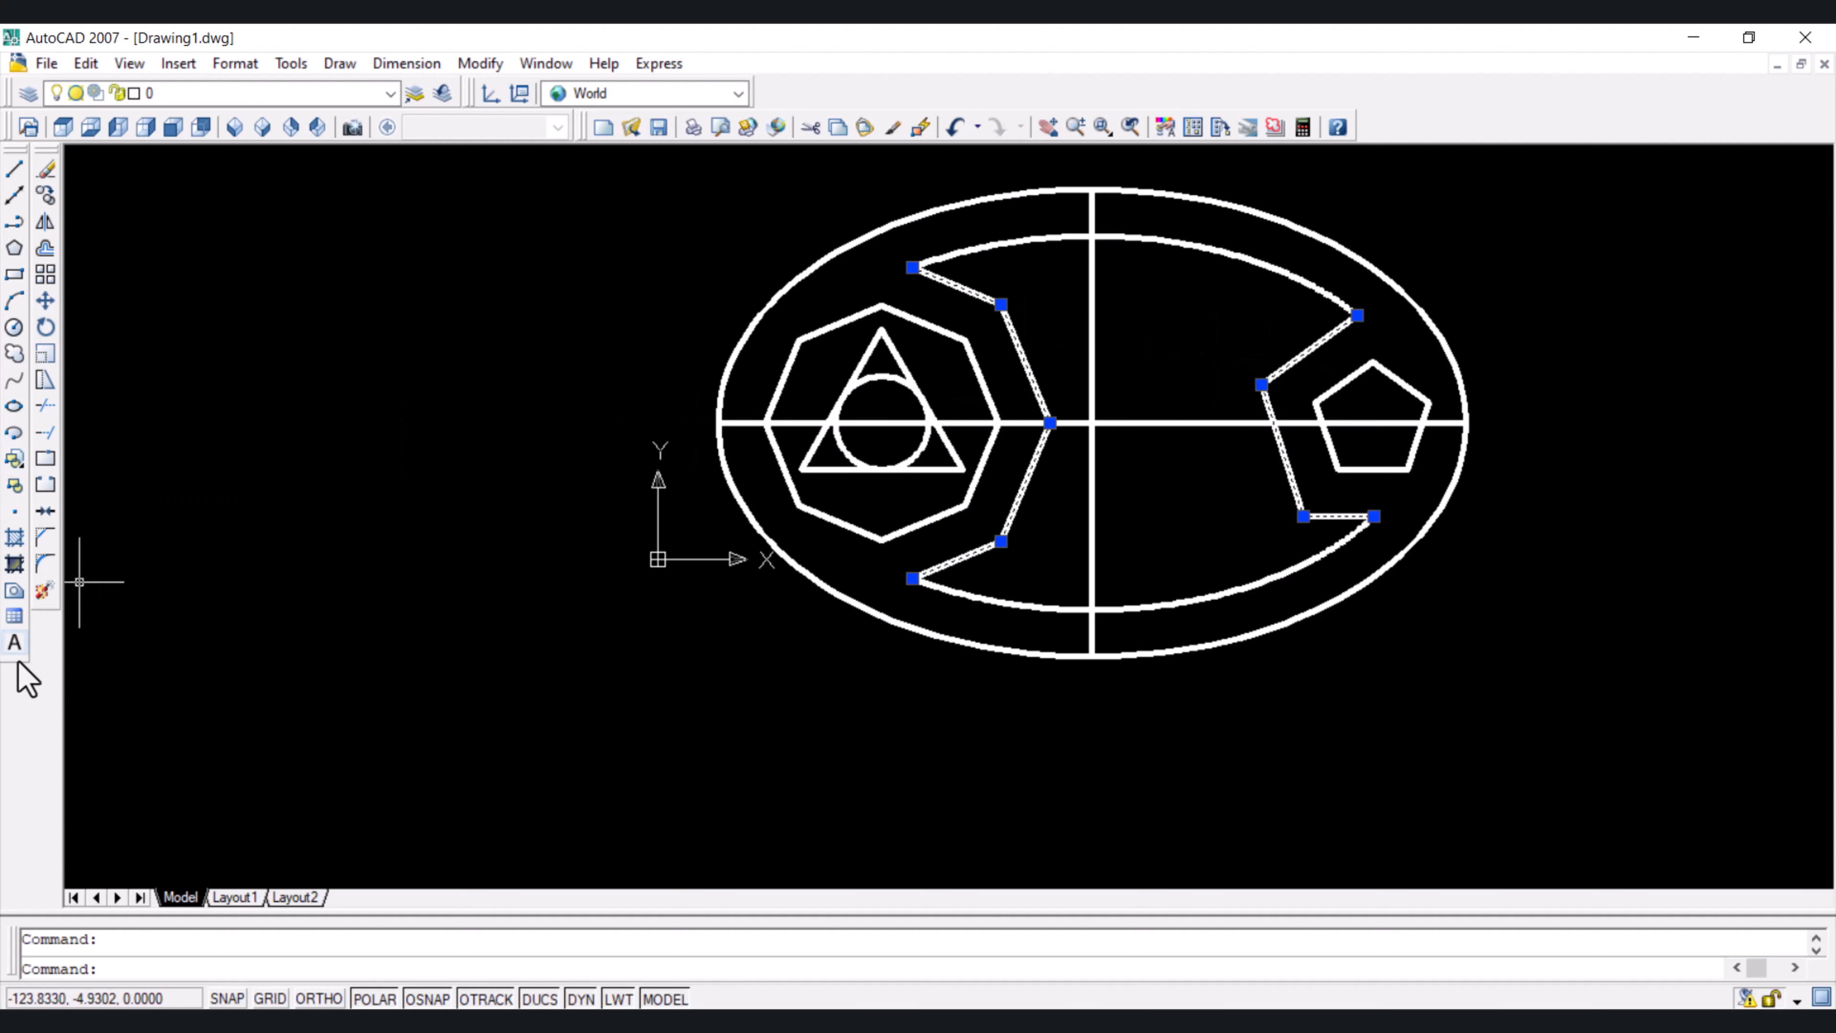
left_click(44, 592)
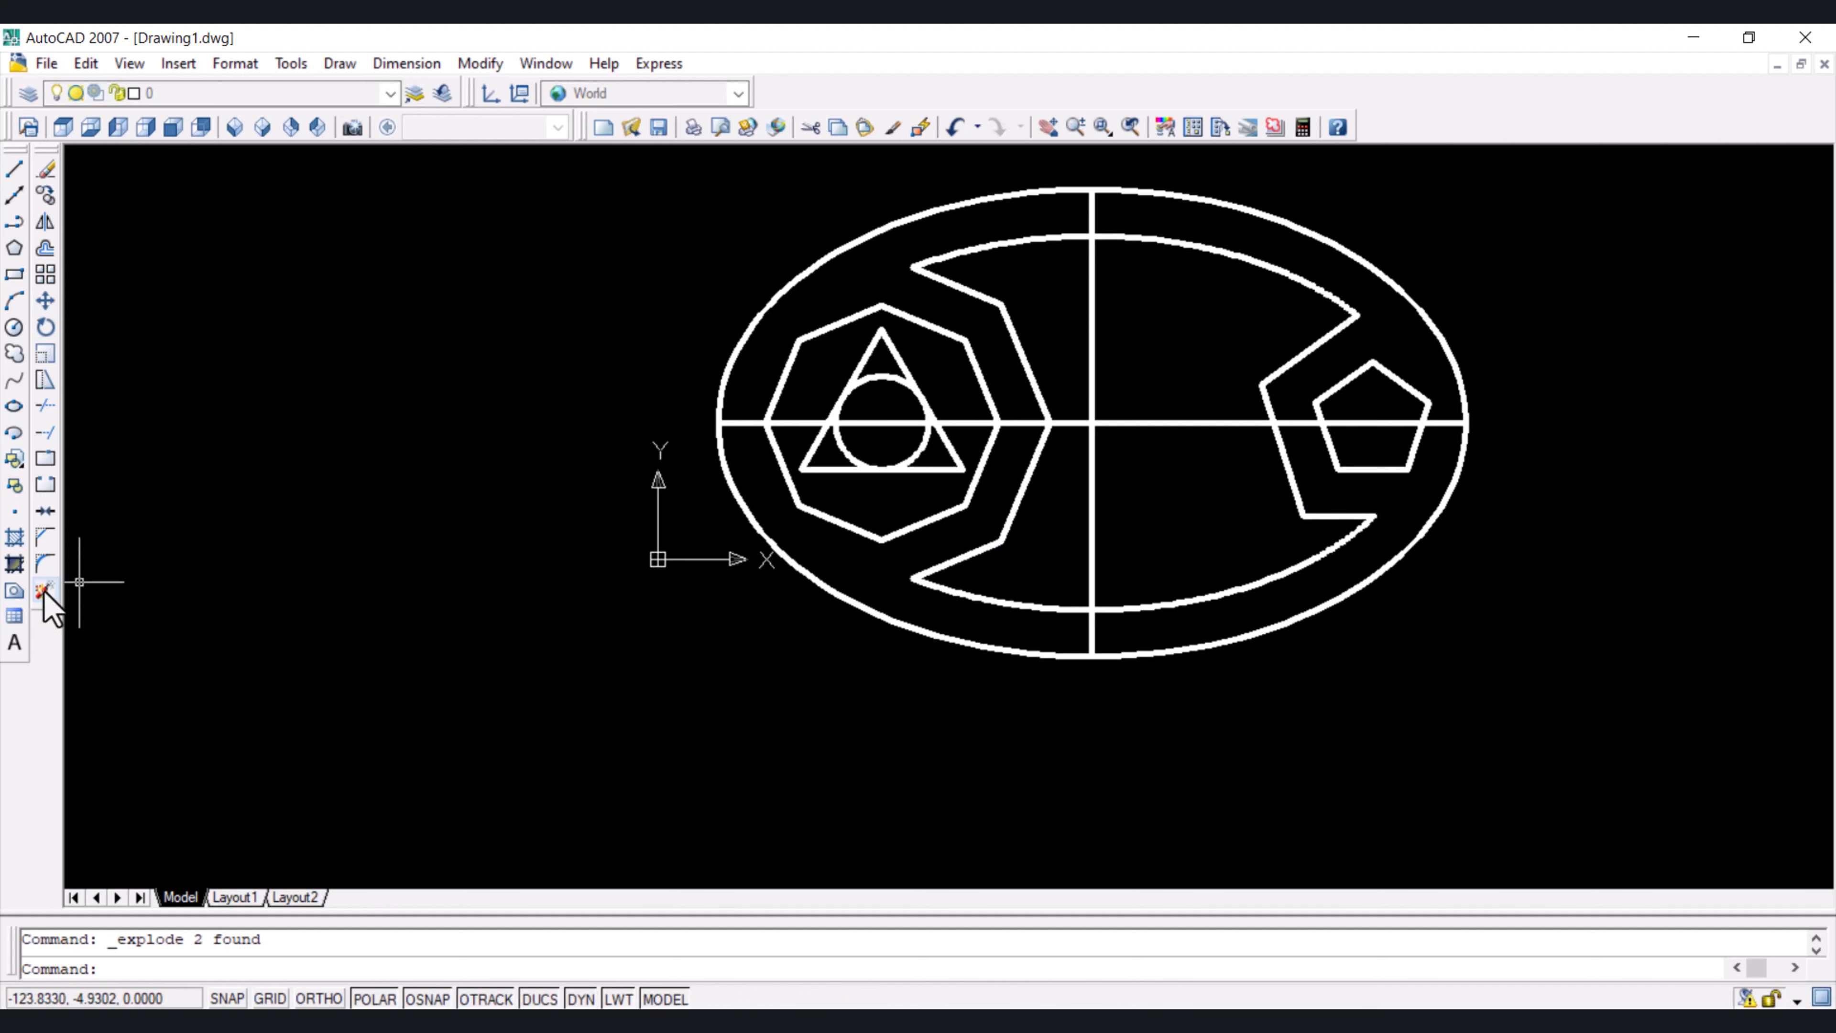
left_click(969, 291)
left_click(1018, 347)
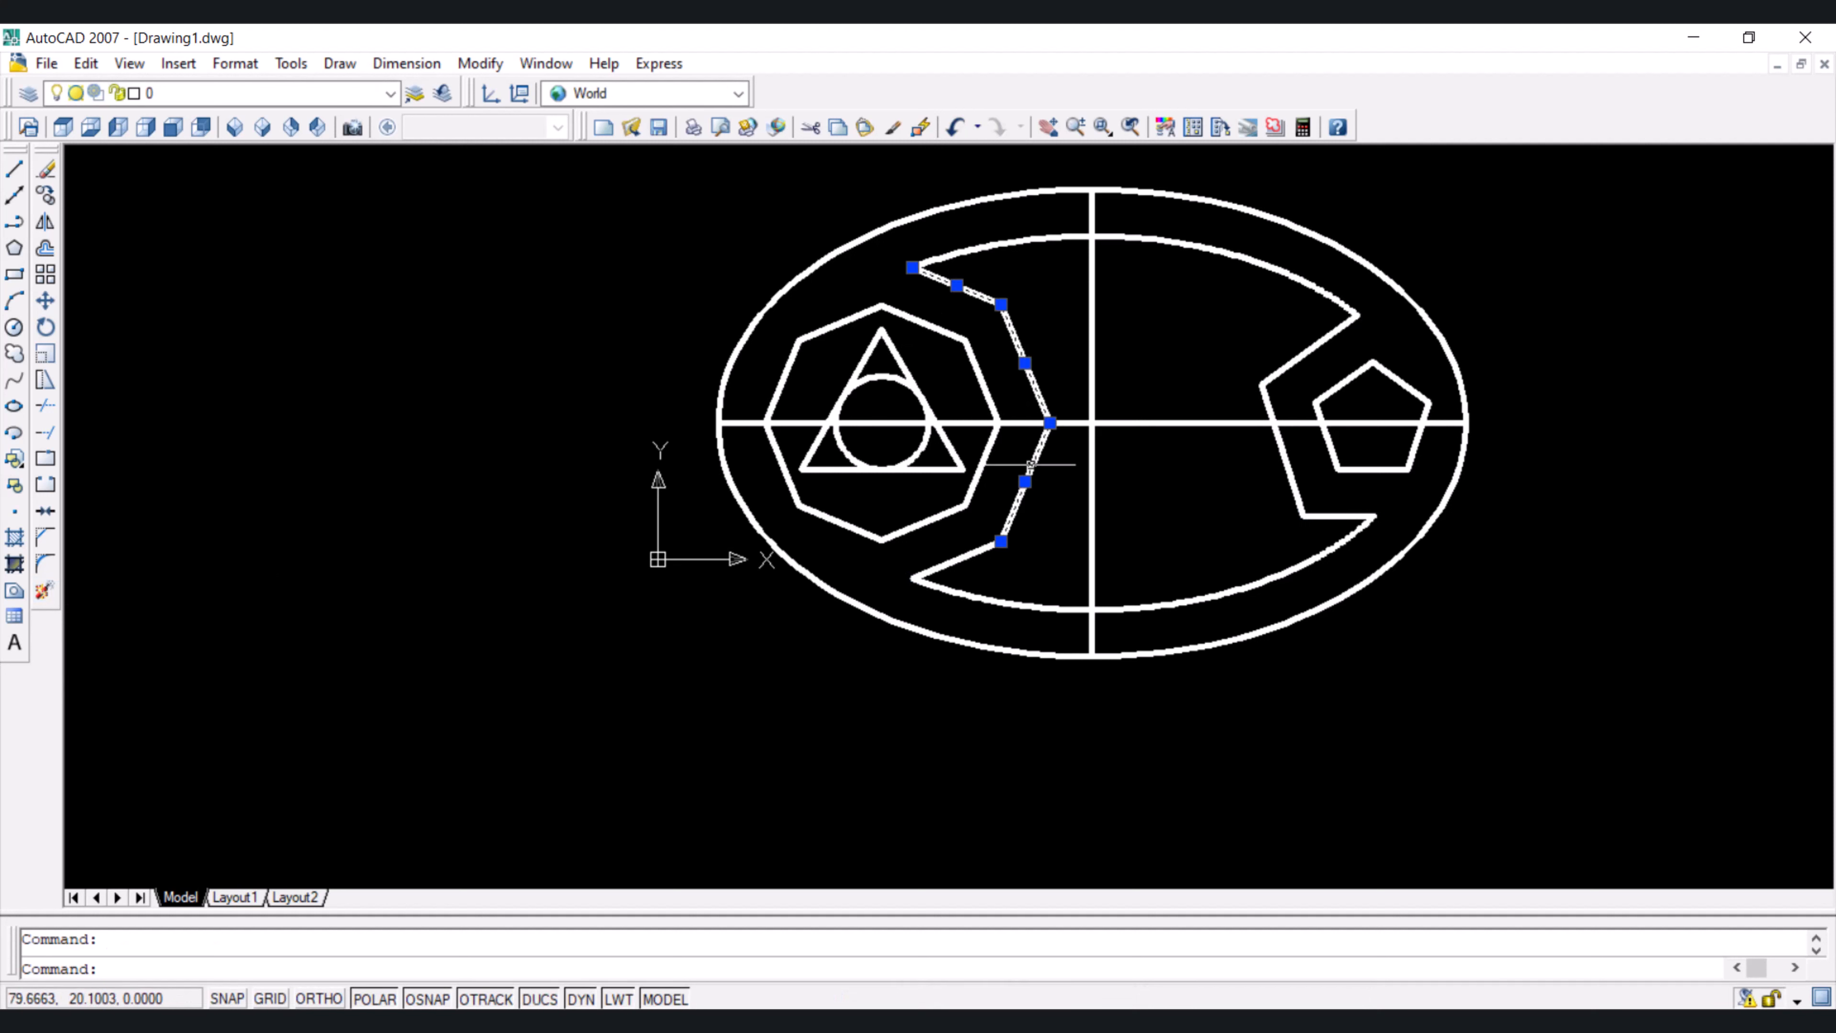
left_click(956, 559)
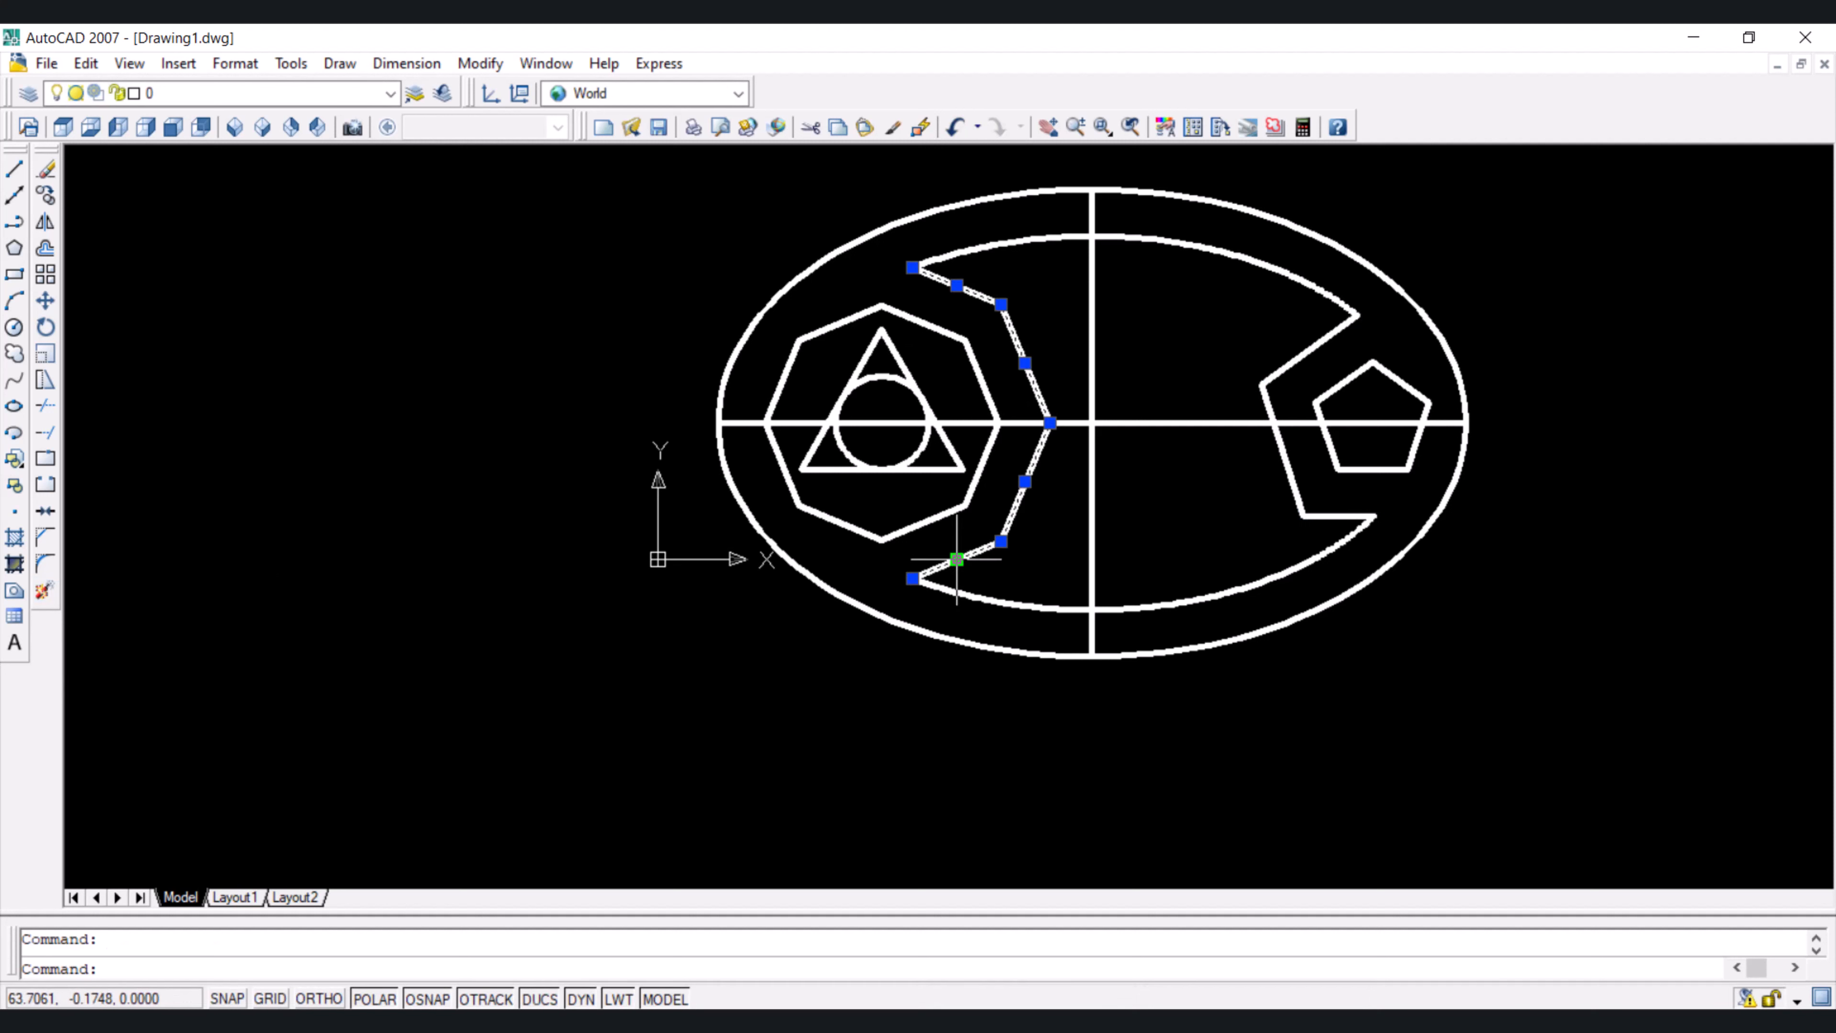
key("Escape")
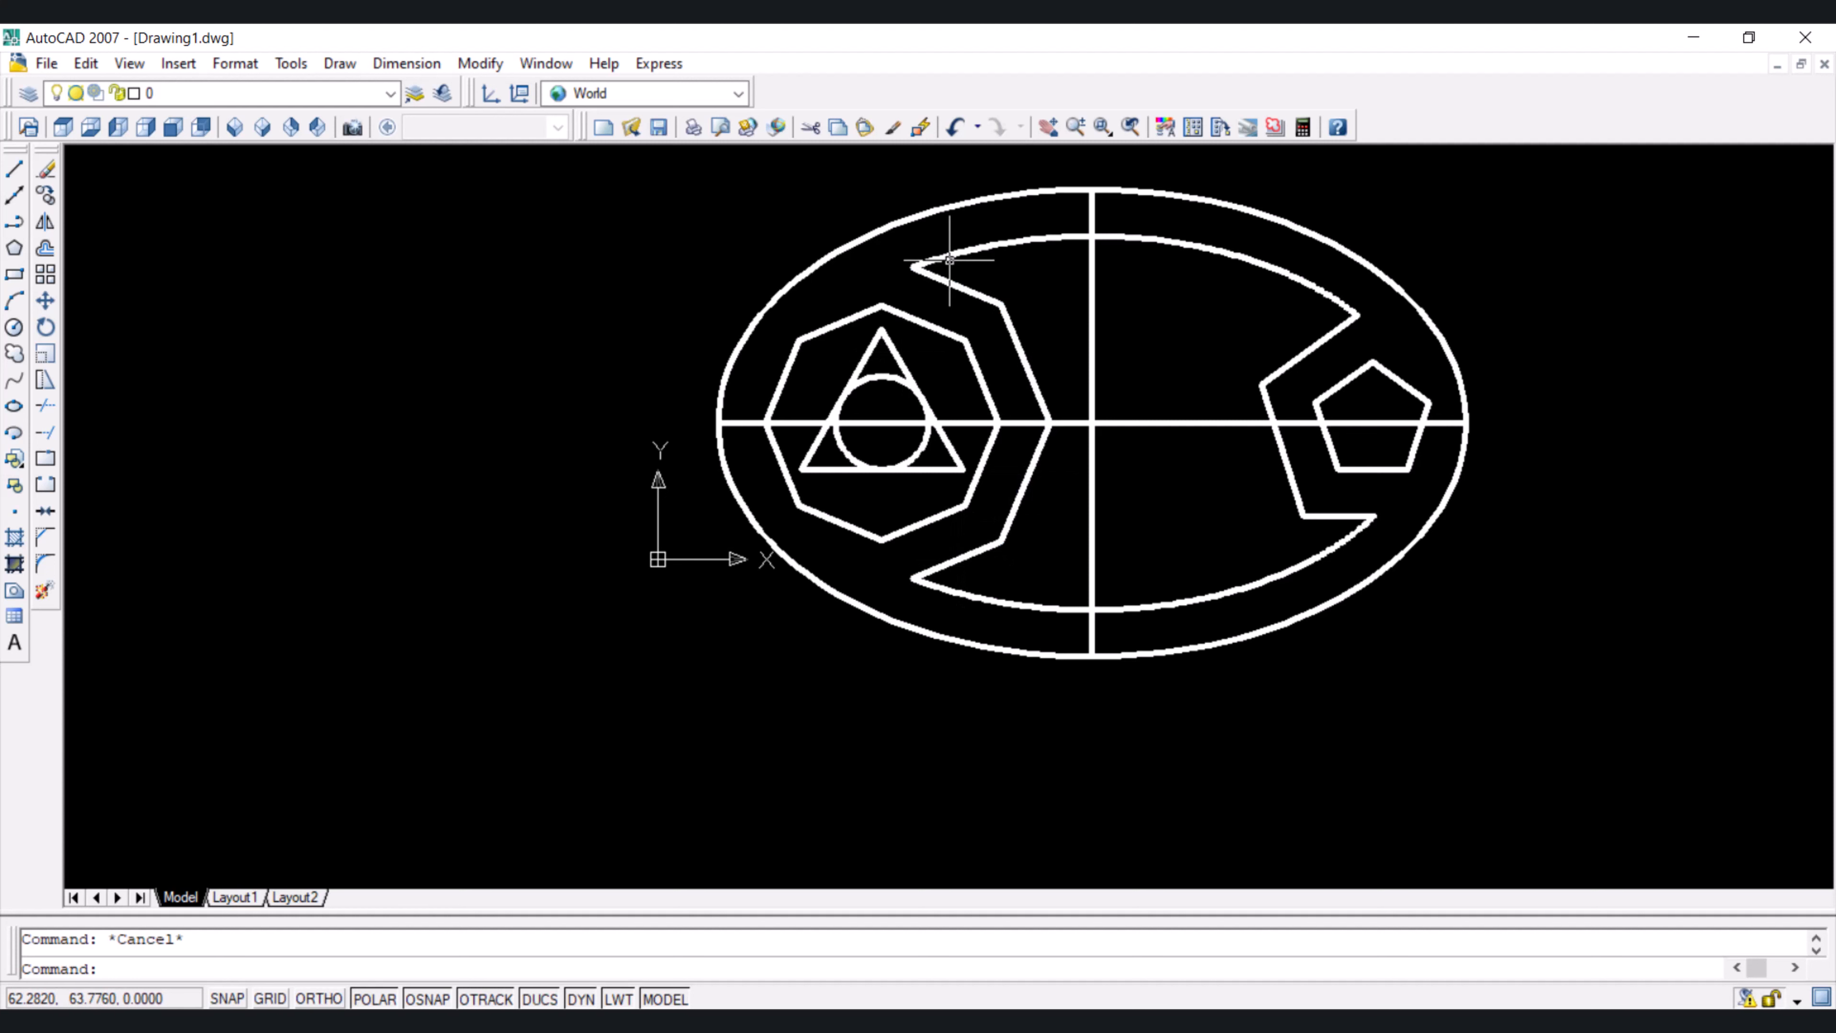
Fillet the cut-out's upper and lower octagon-side corners between the ellipse arcs and the octagon lines with radius 5
left_click(45, 563)
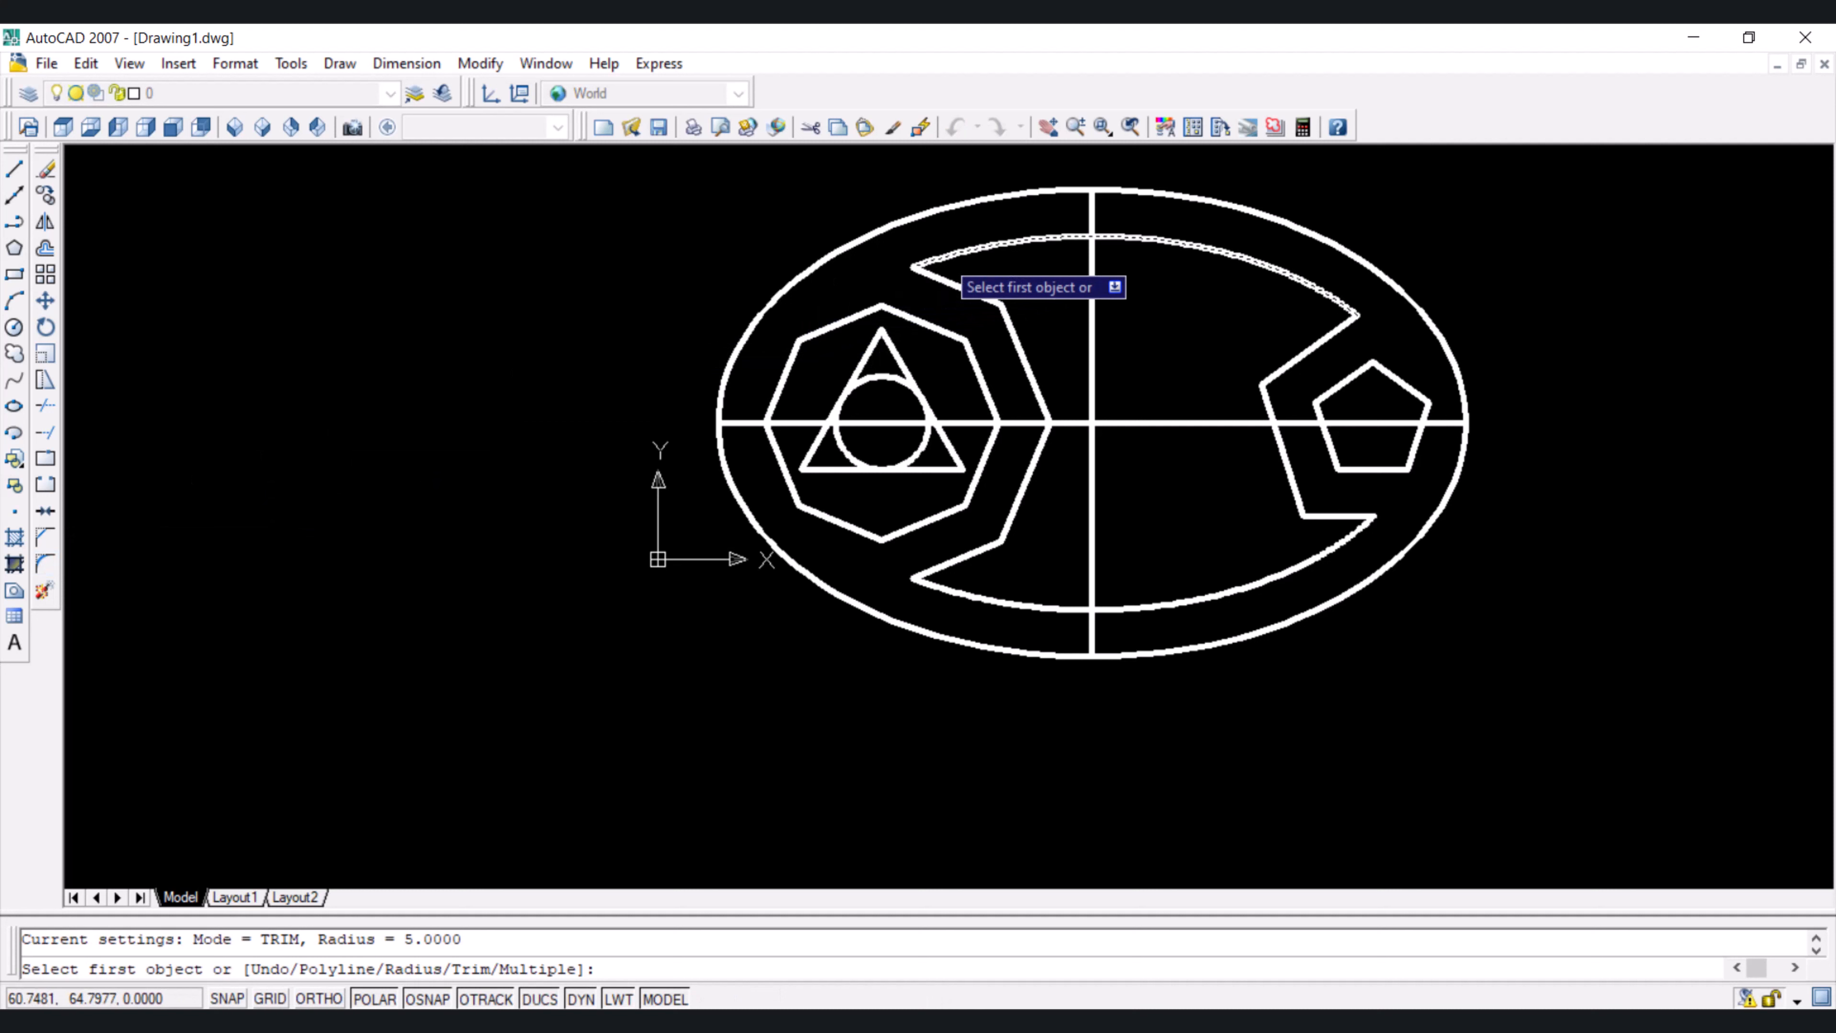
left_click(945, 254)
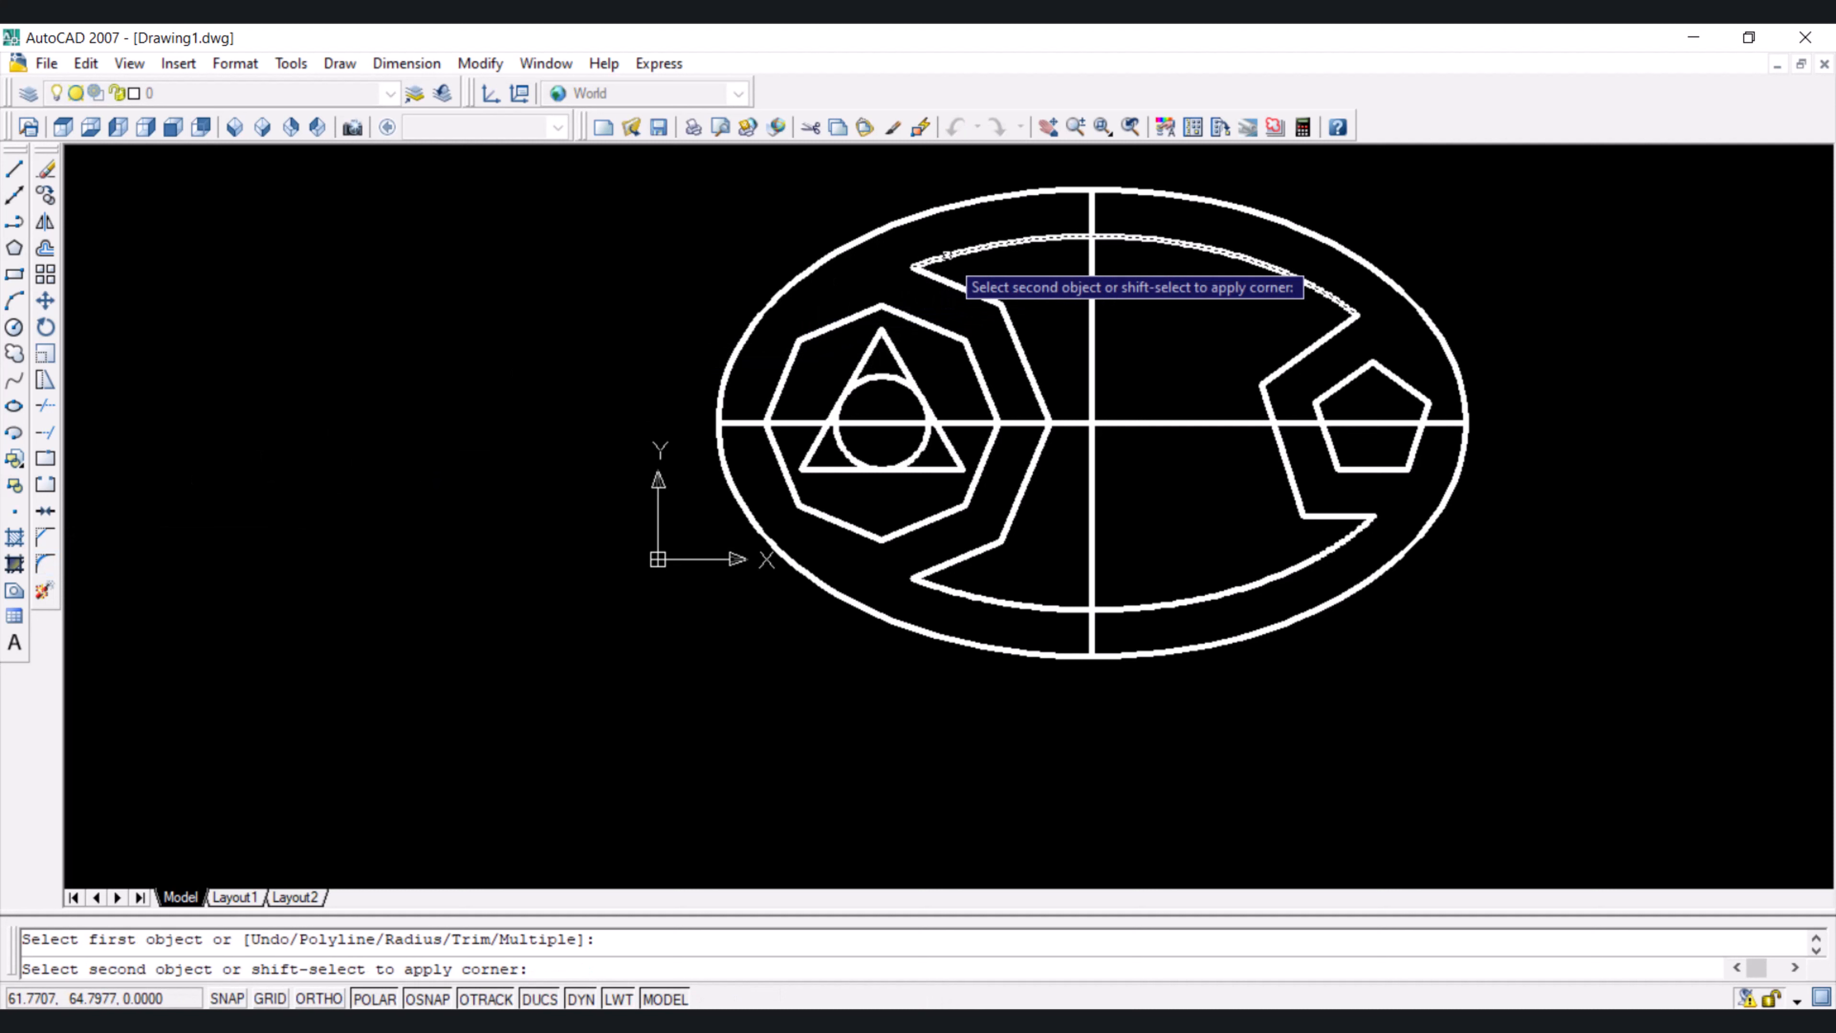
left_click(947, 279)
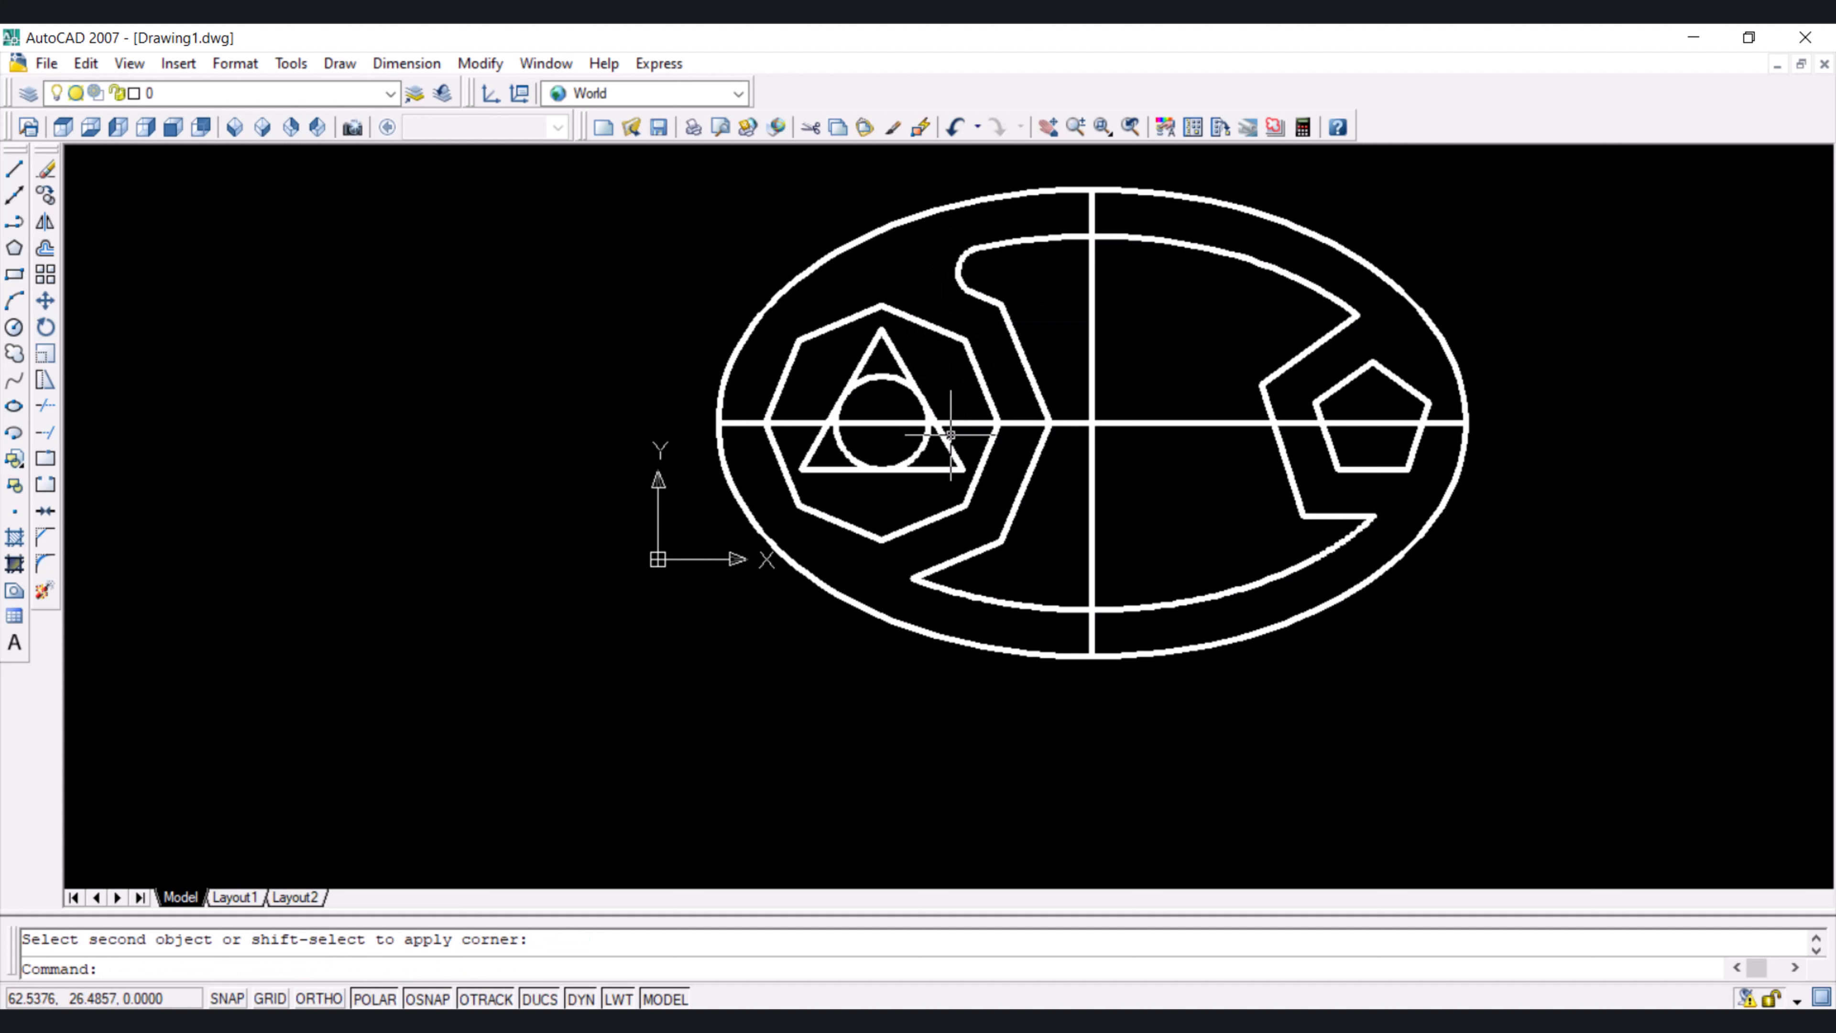
key("Return")
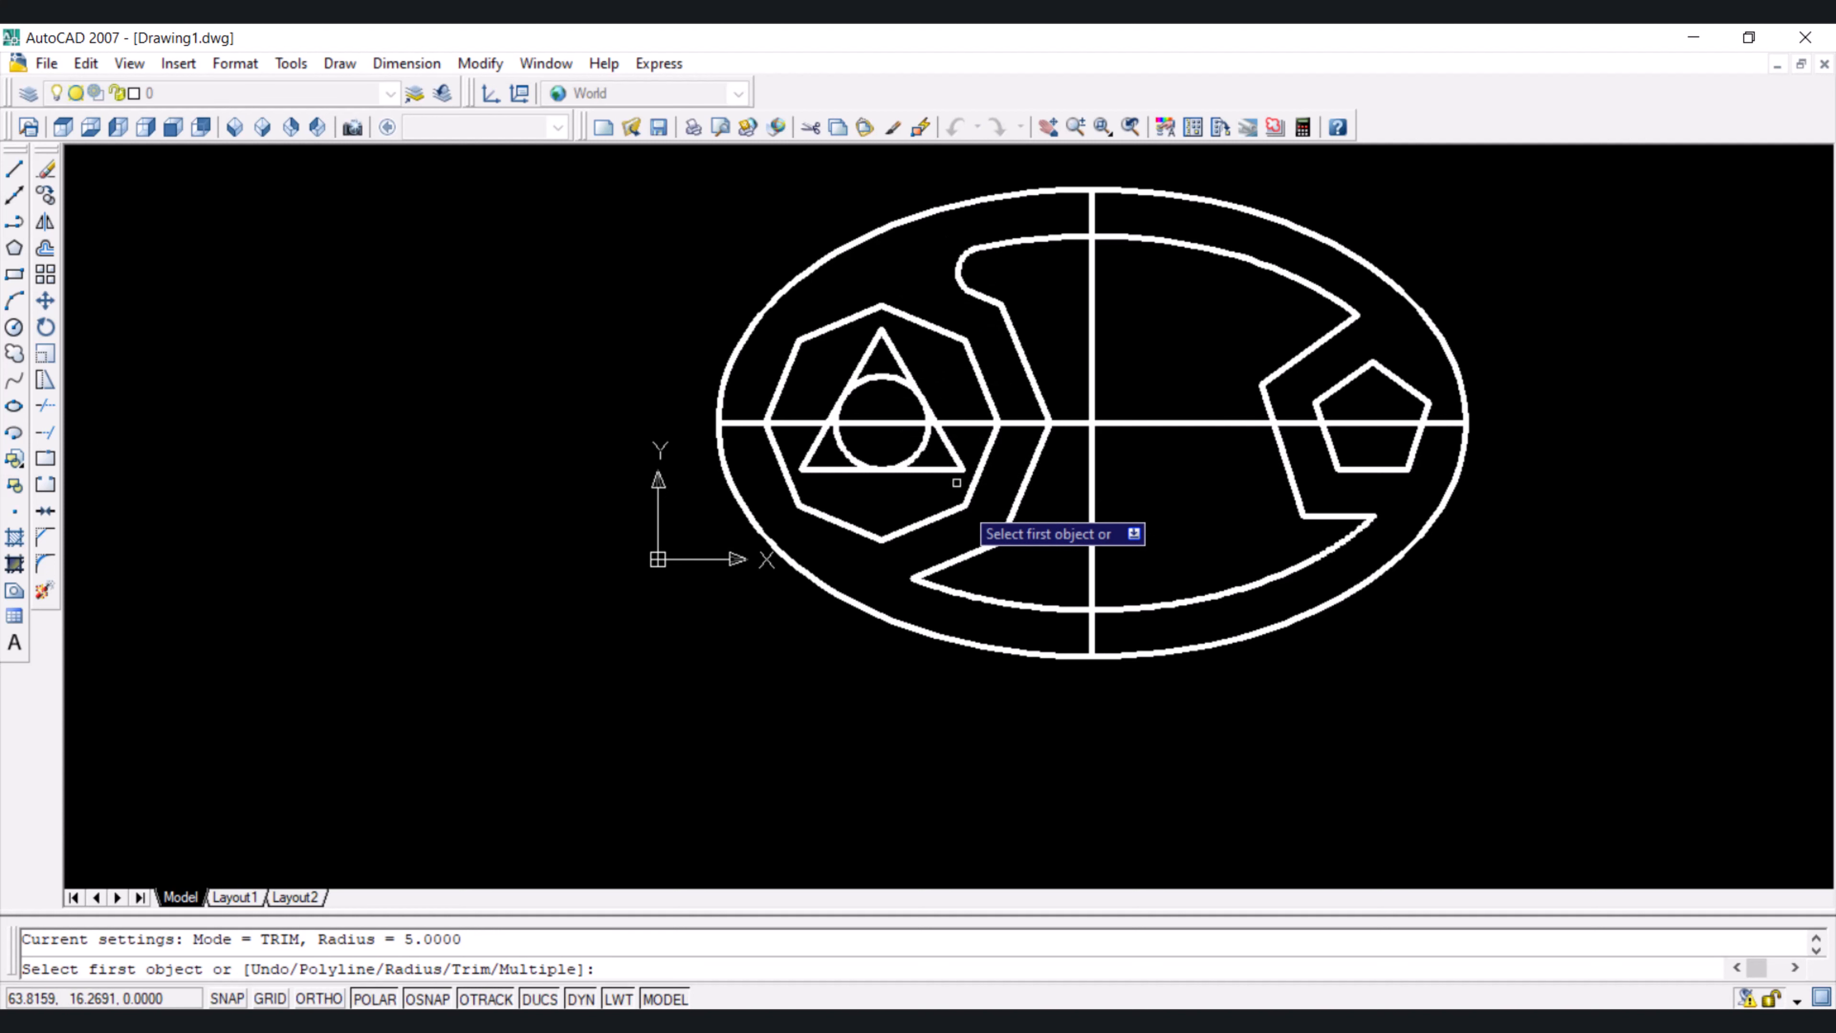
left_click(962, 555)
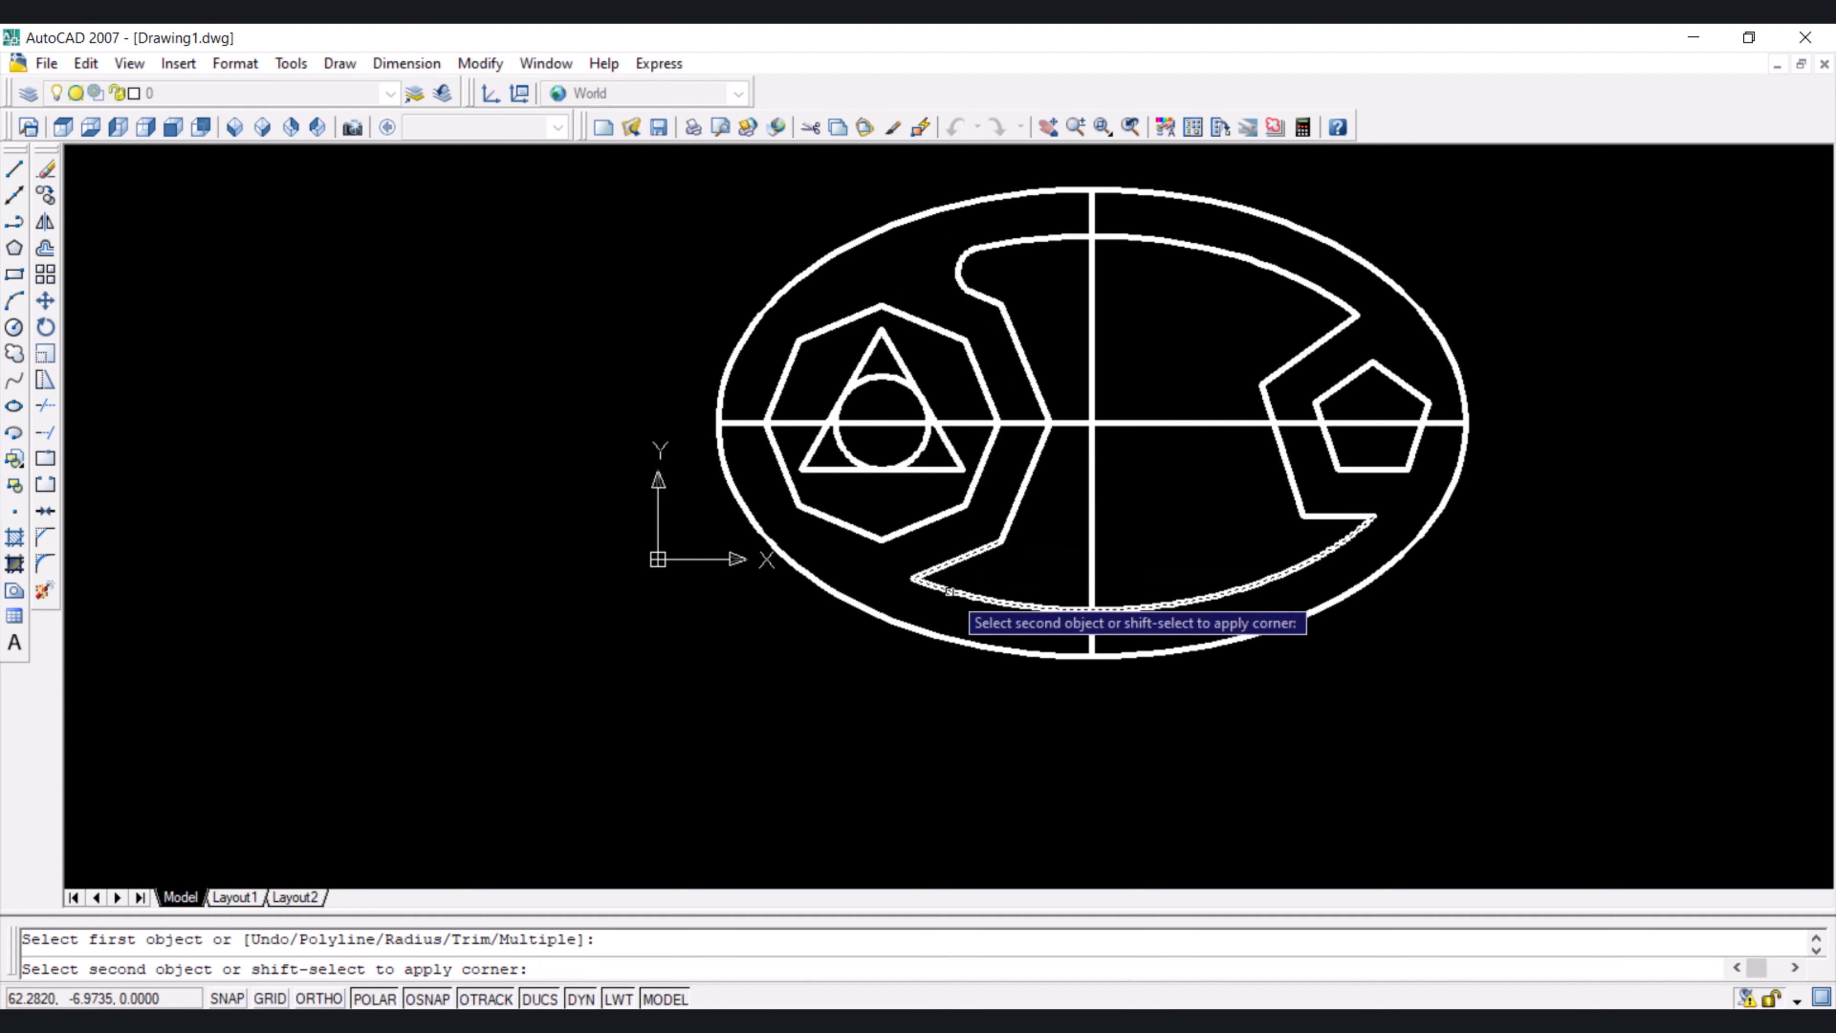
left_click(961, 606)
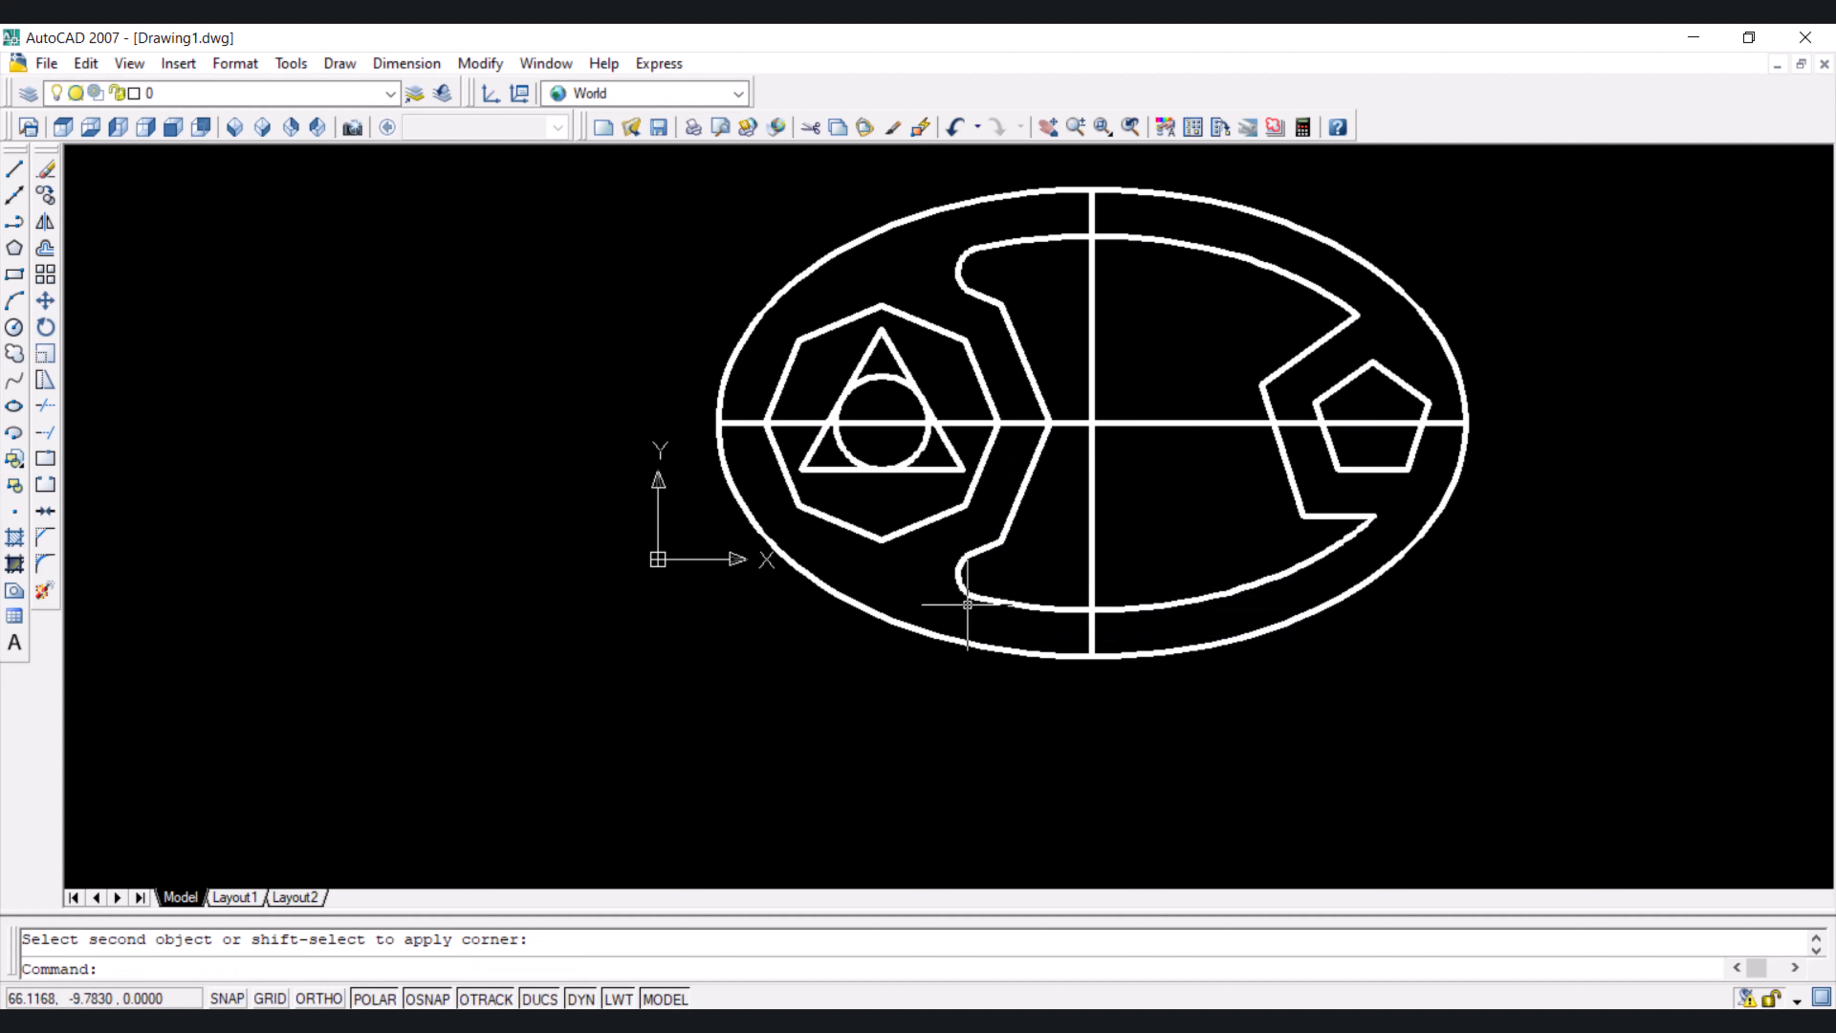
Set the fillet radius to 3 and round the cut-out's upper and lower pentagon-side corners where the ellipse arcs meet the pentagon lines
key("Return")
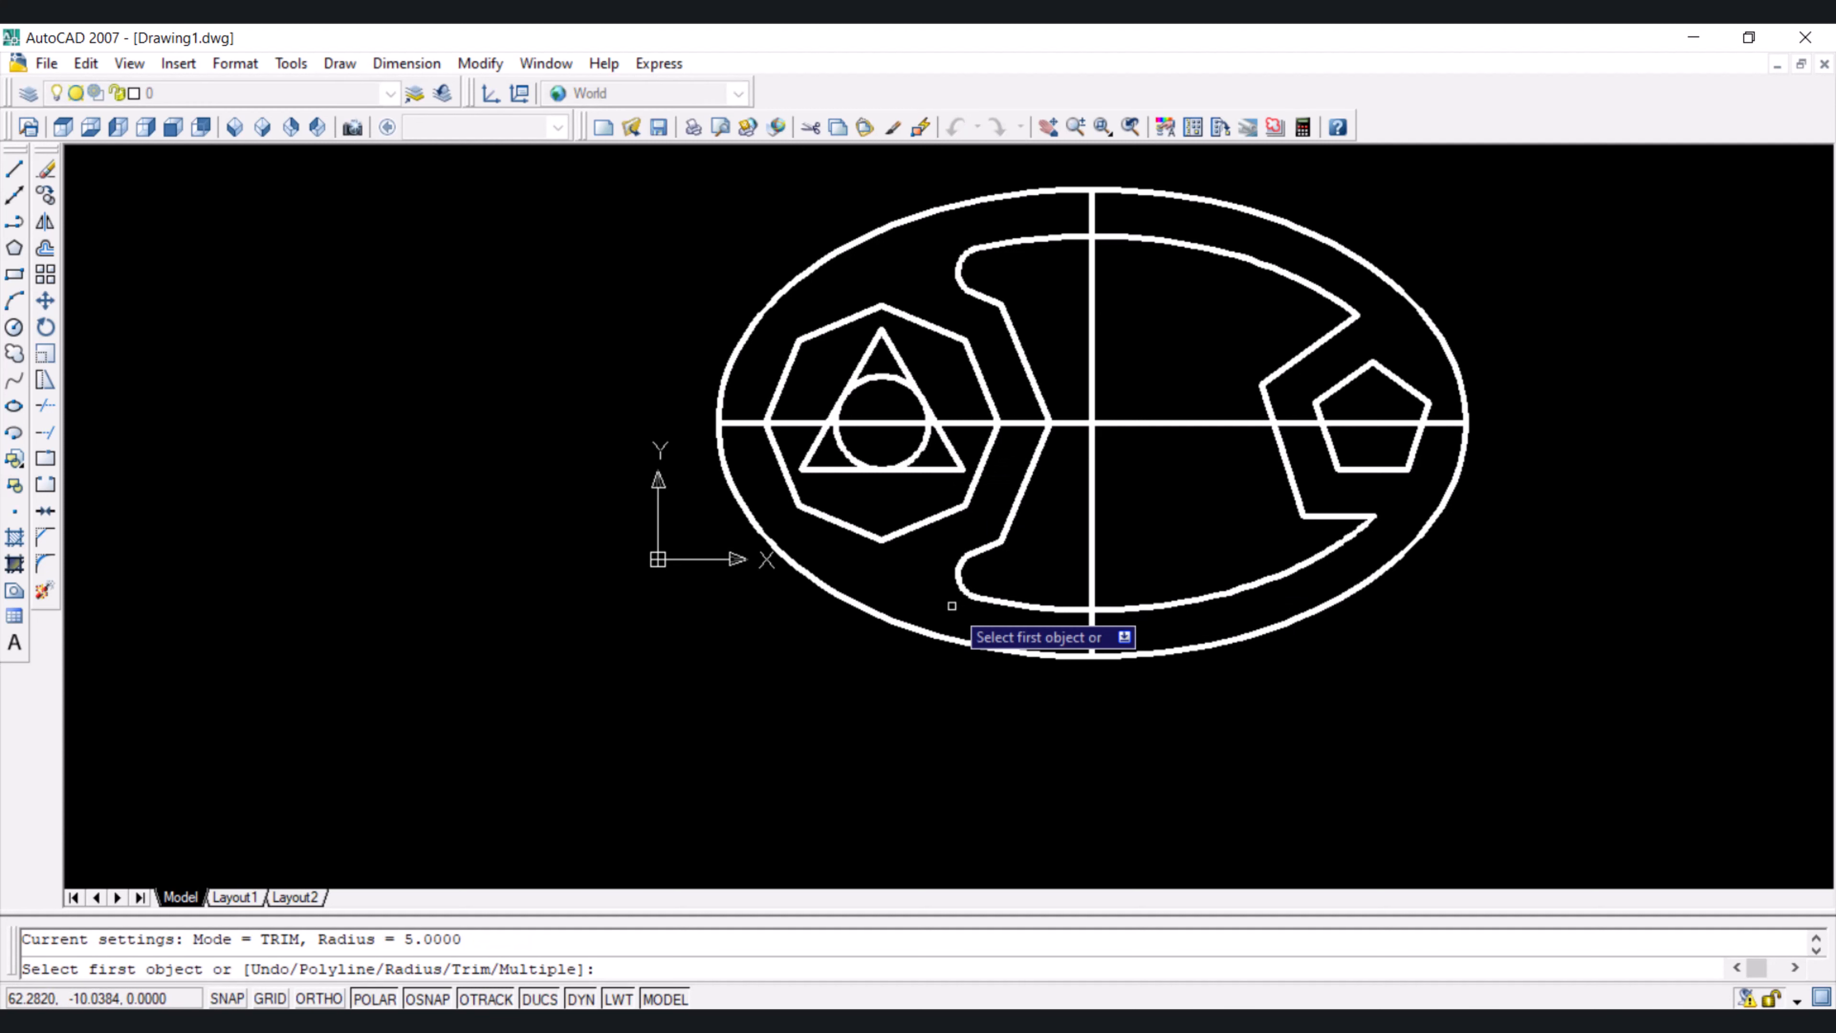
type("r")
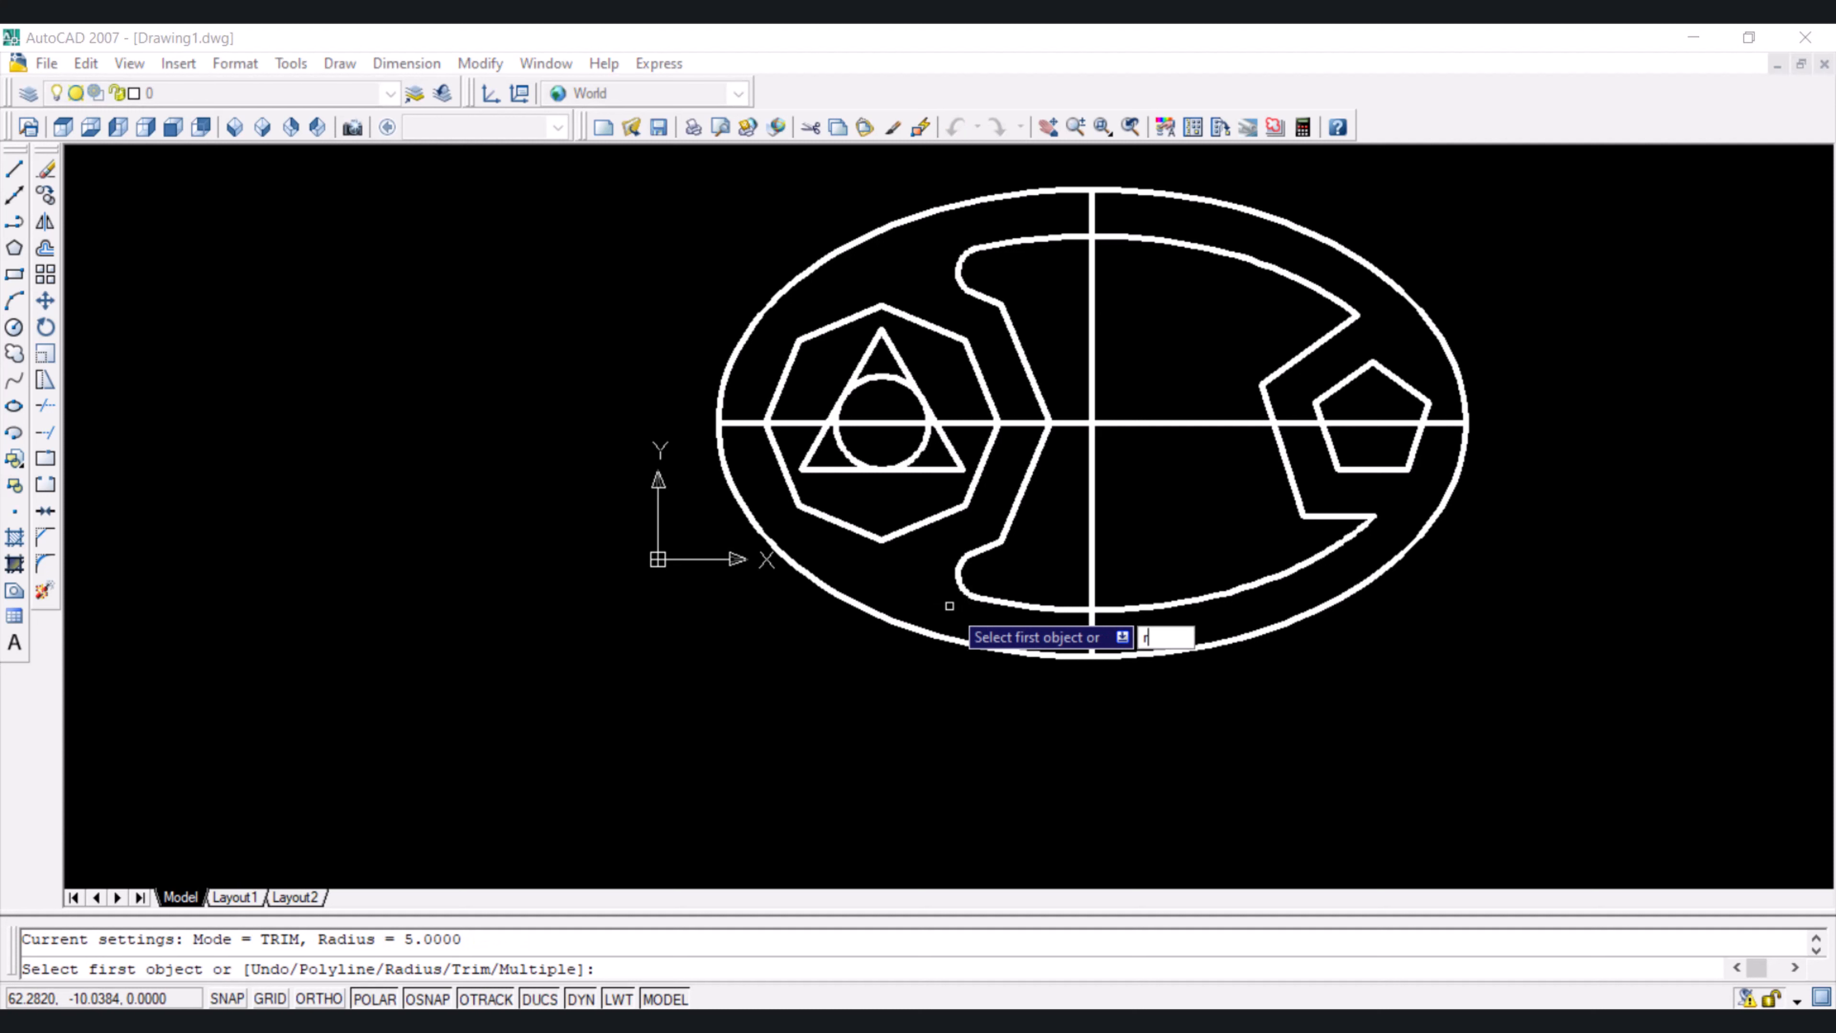
key("Return")
type("3")
key("Return")
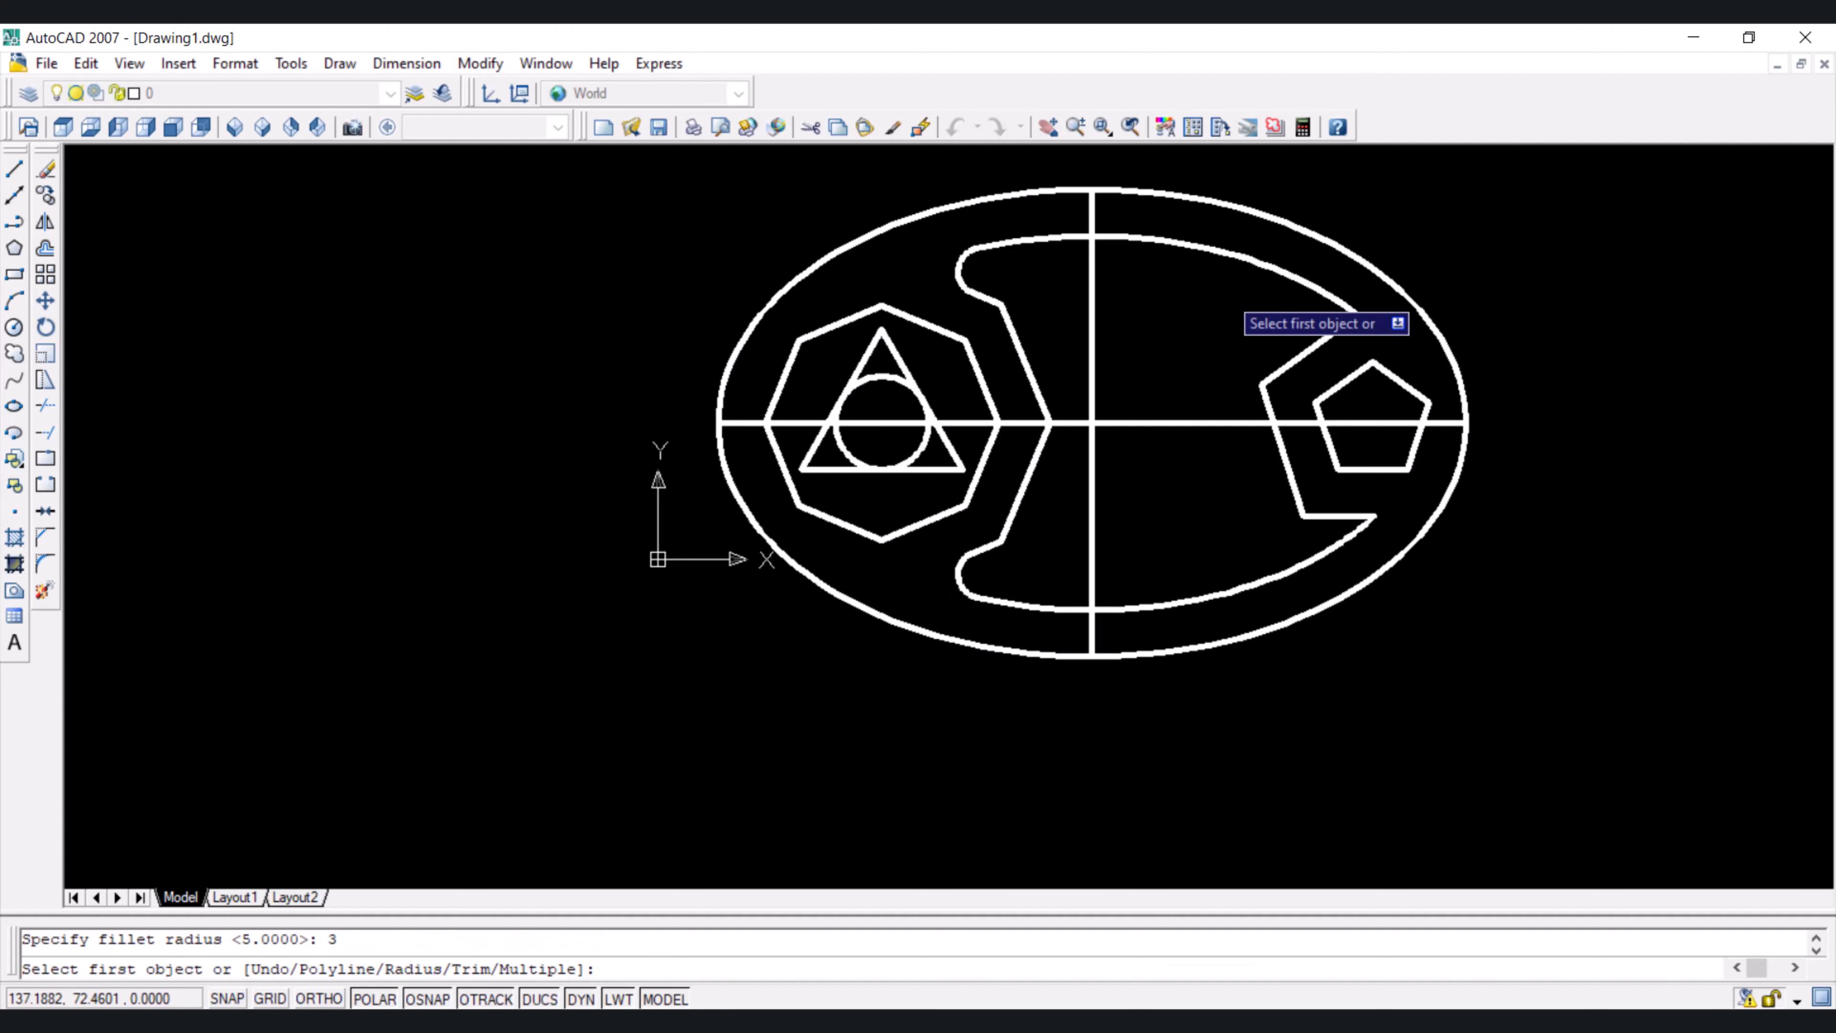
left_click(1320, 288)
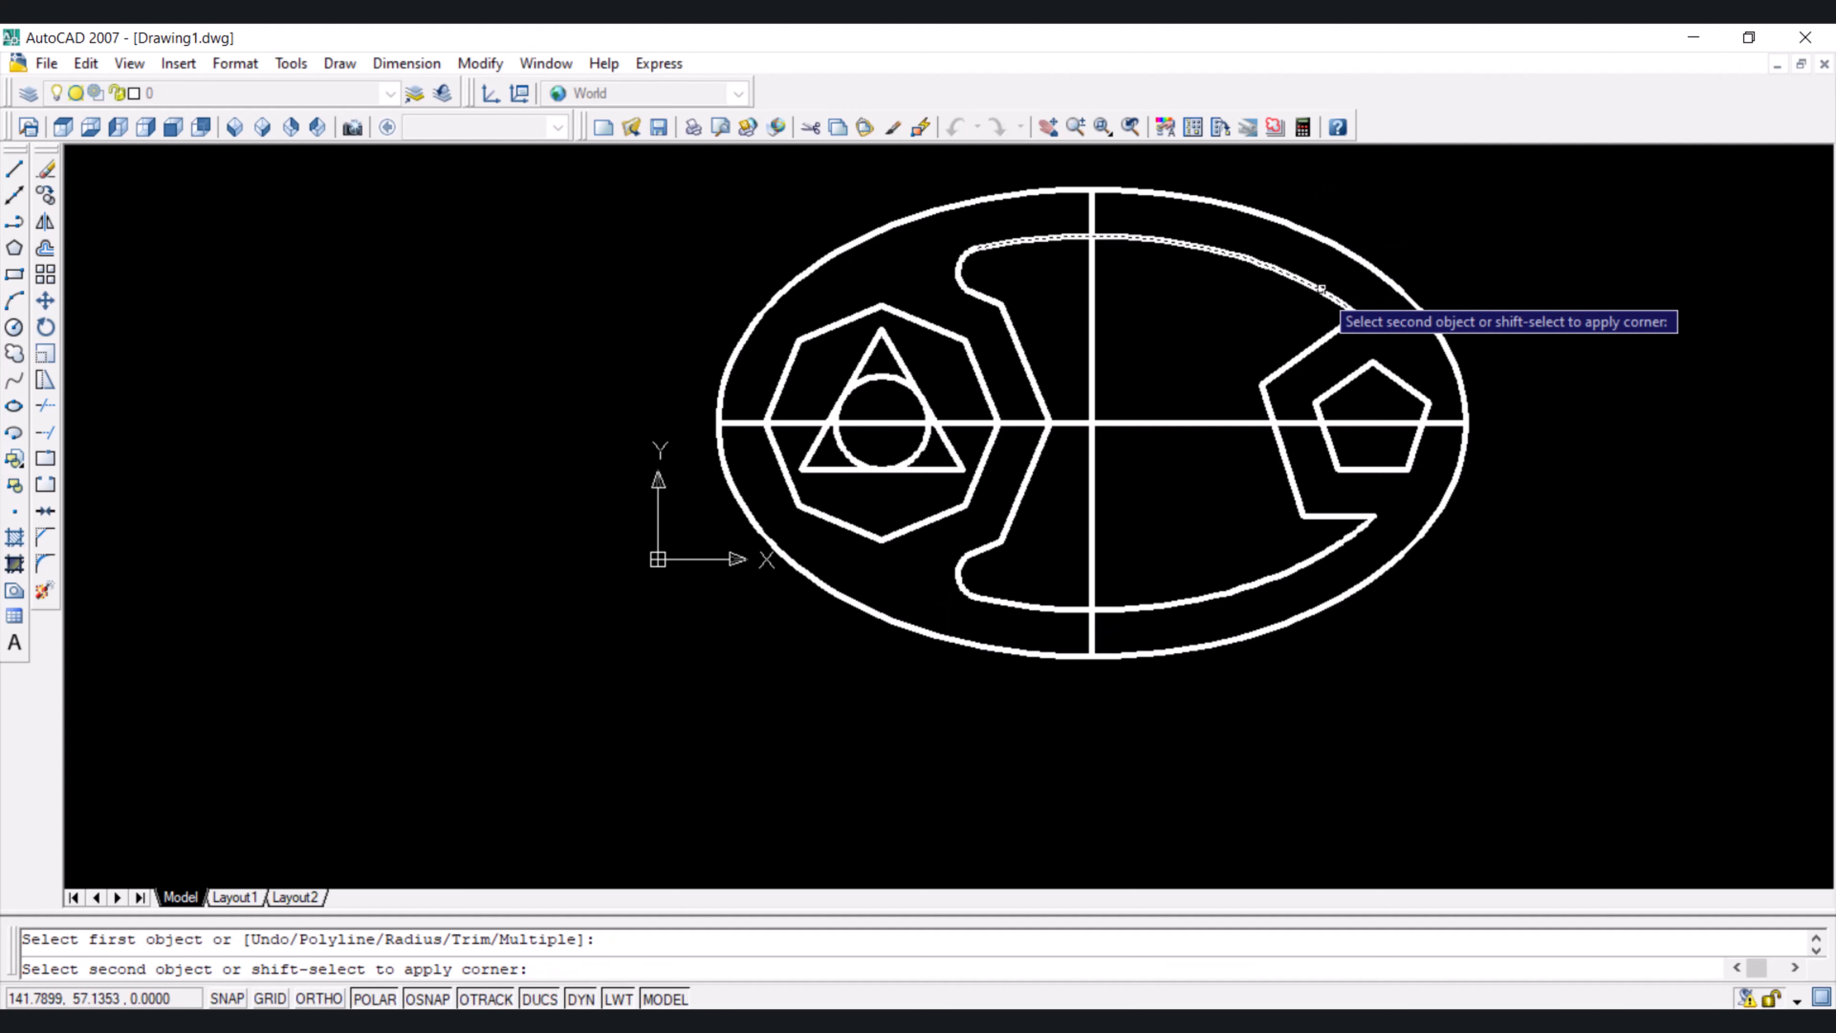
left_click(1321, 345)
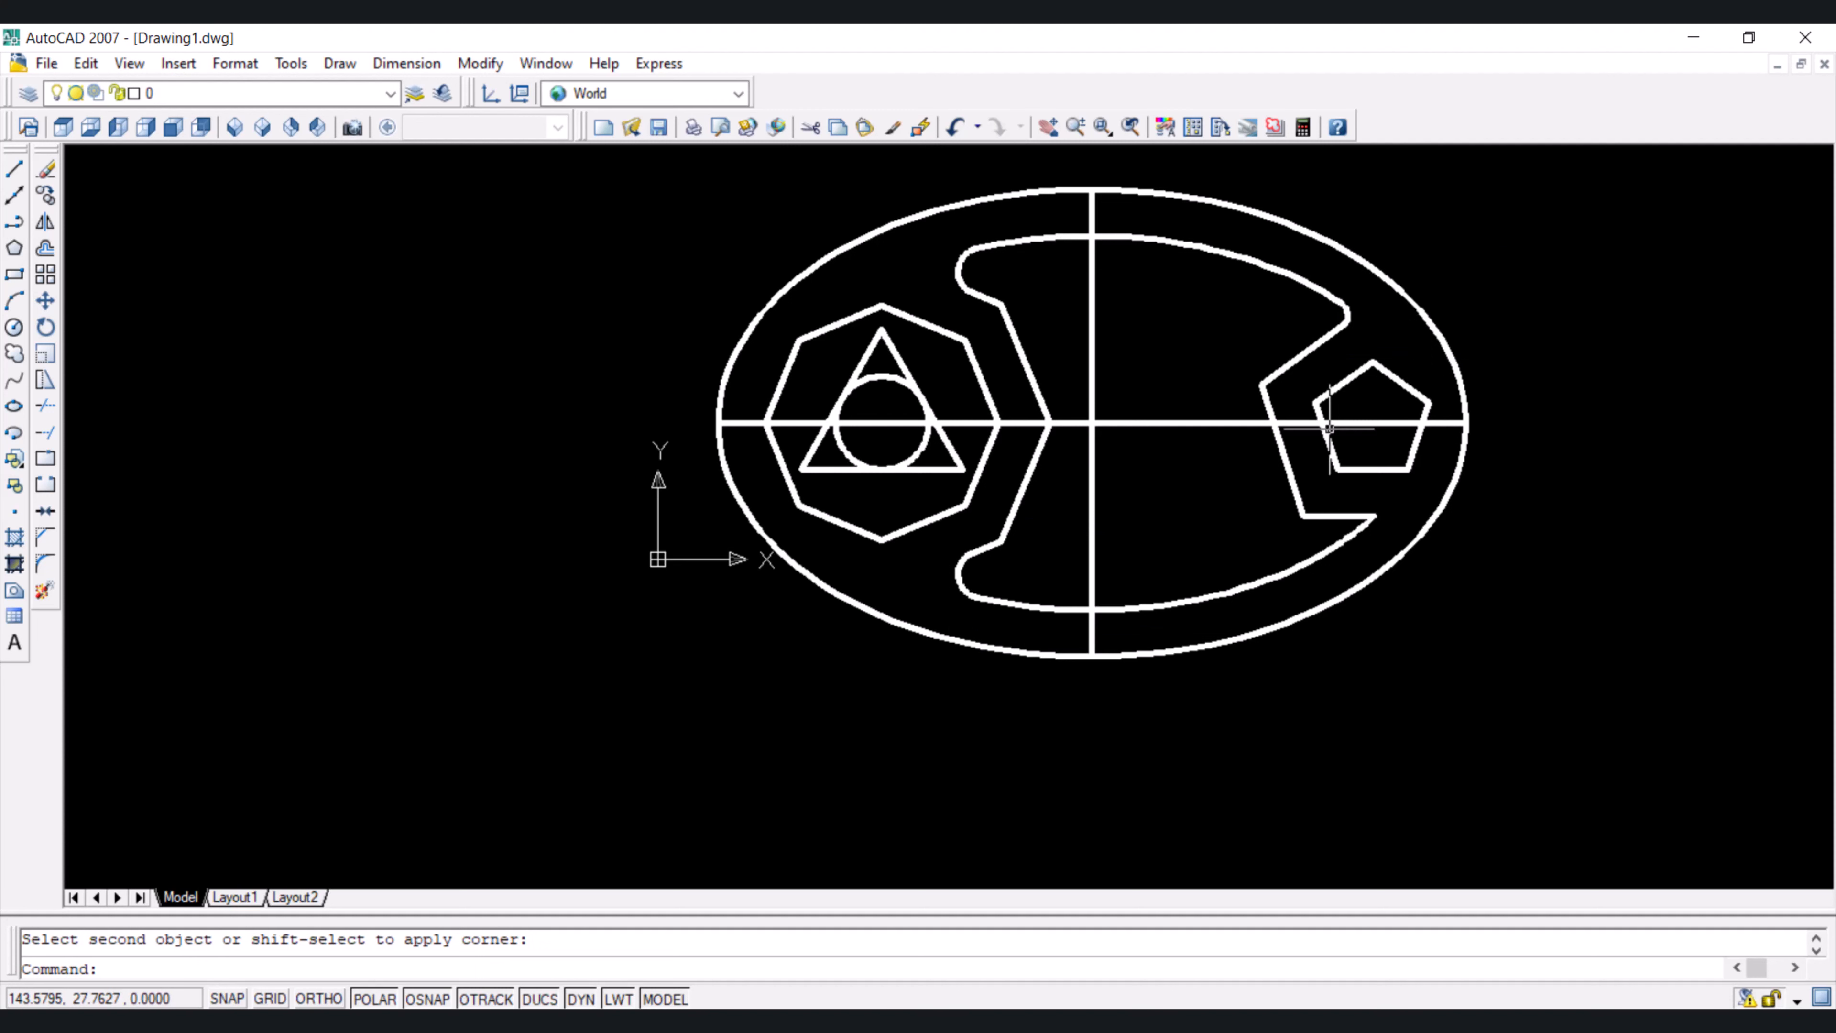
key("Return")
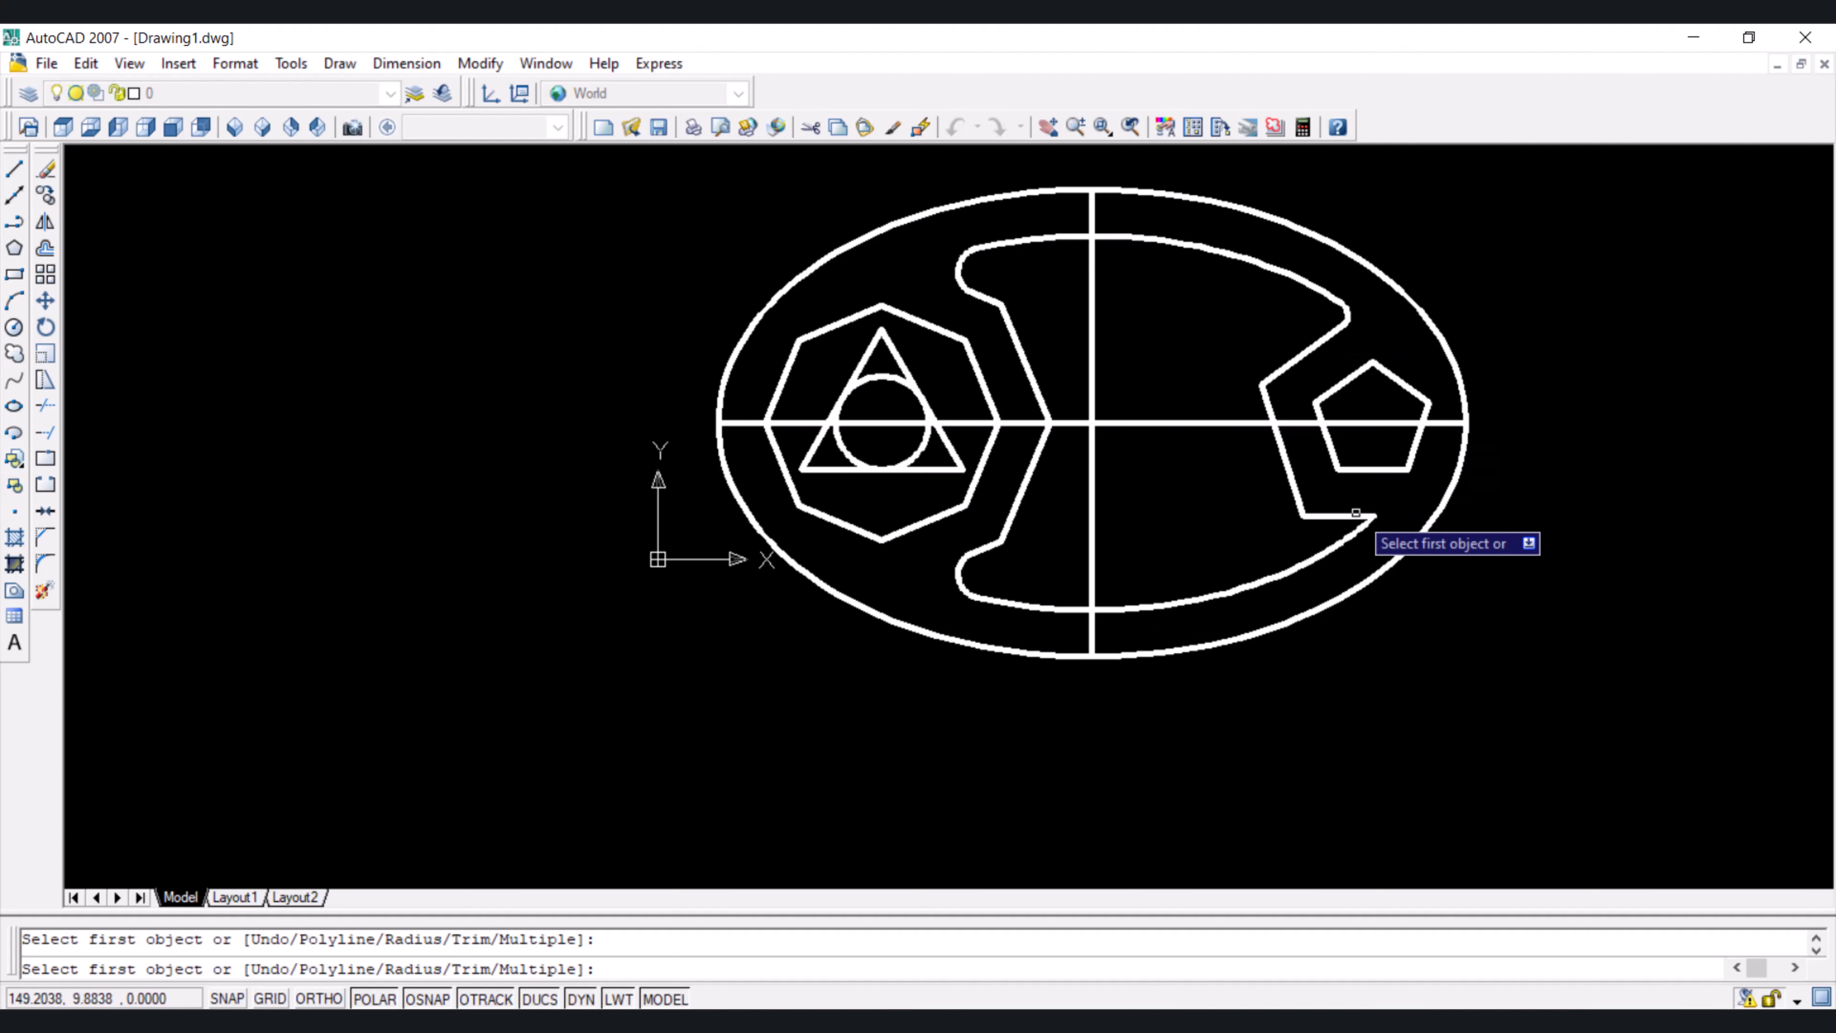
left_click(1344, 517)
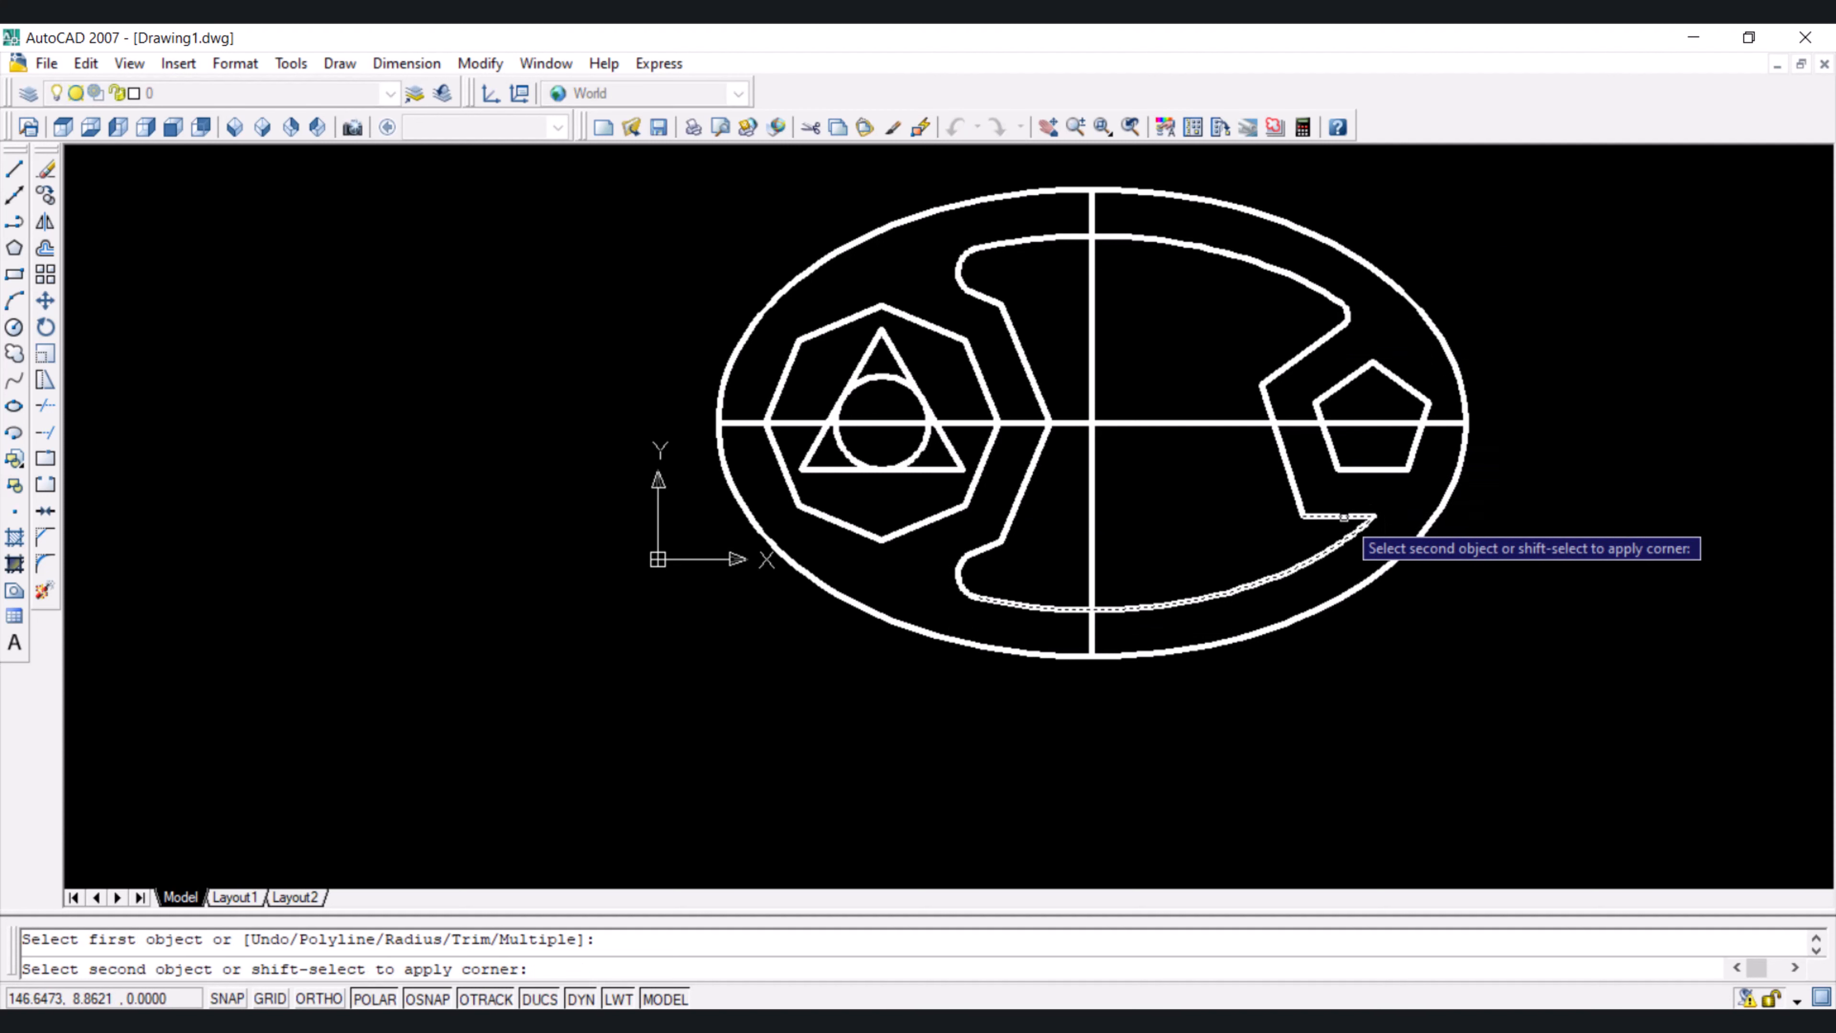
left_click(1350, 536)
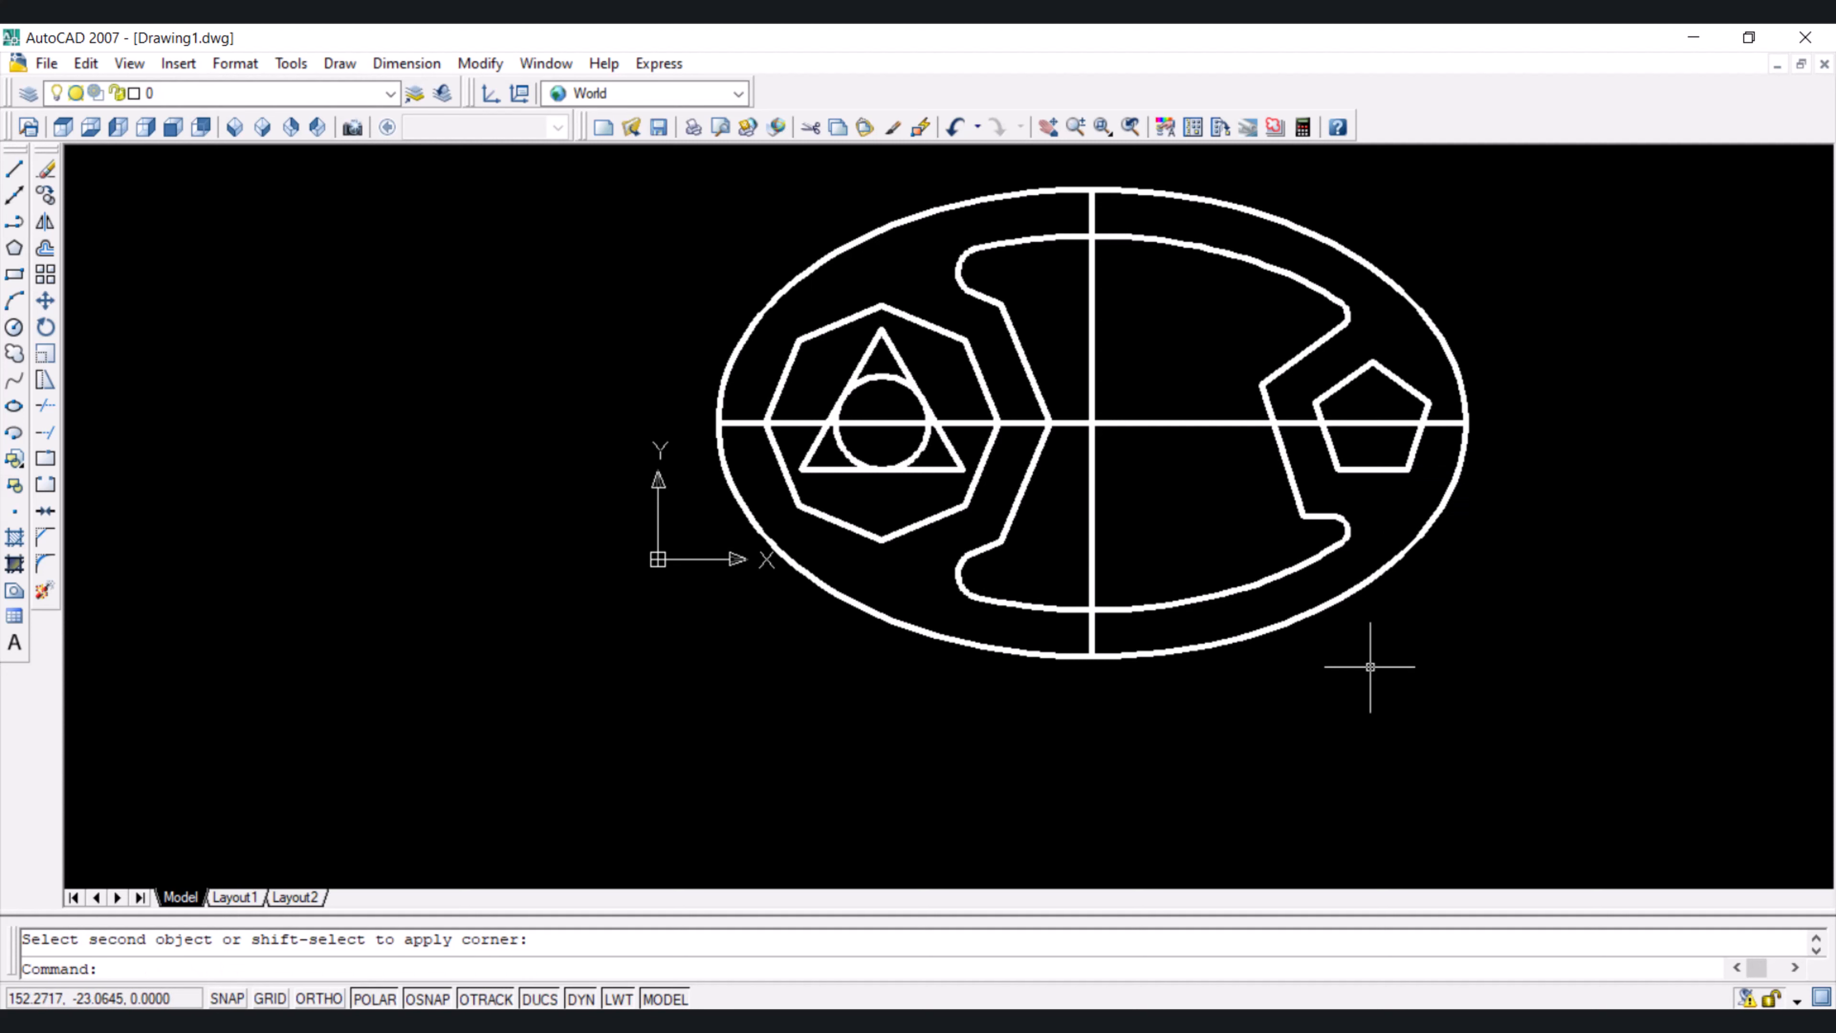
Check the reference drawing, then extend the vertical centre line beyond the outer ellipse, about 8.5 at the upper and 10 at the lower end
left_click(1377, 1021)
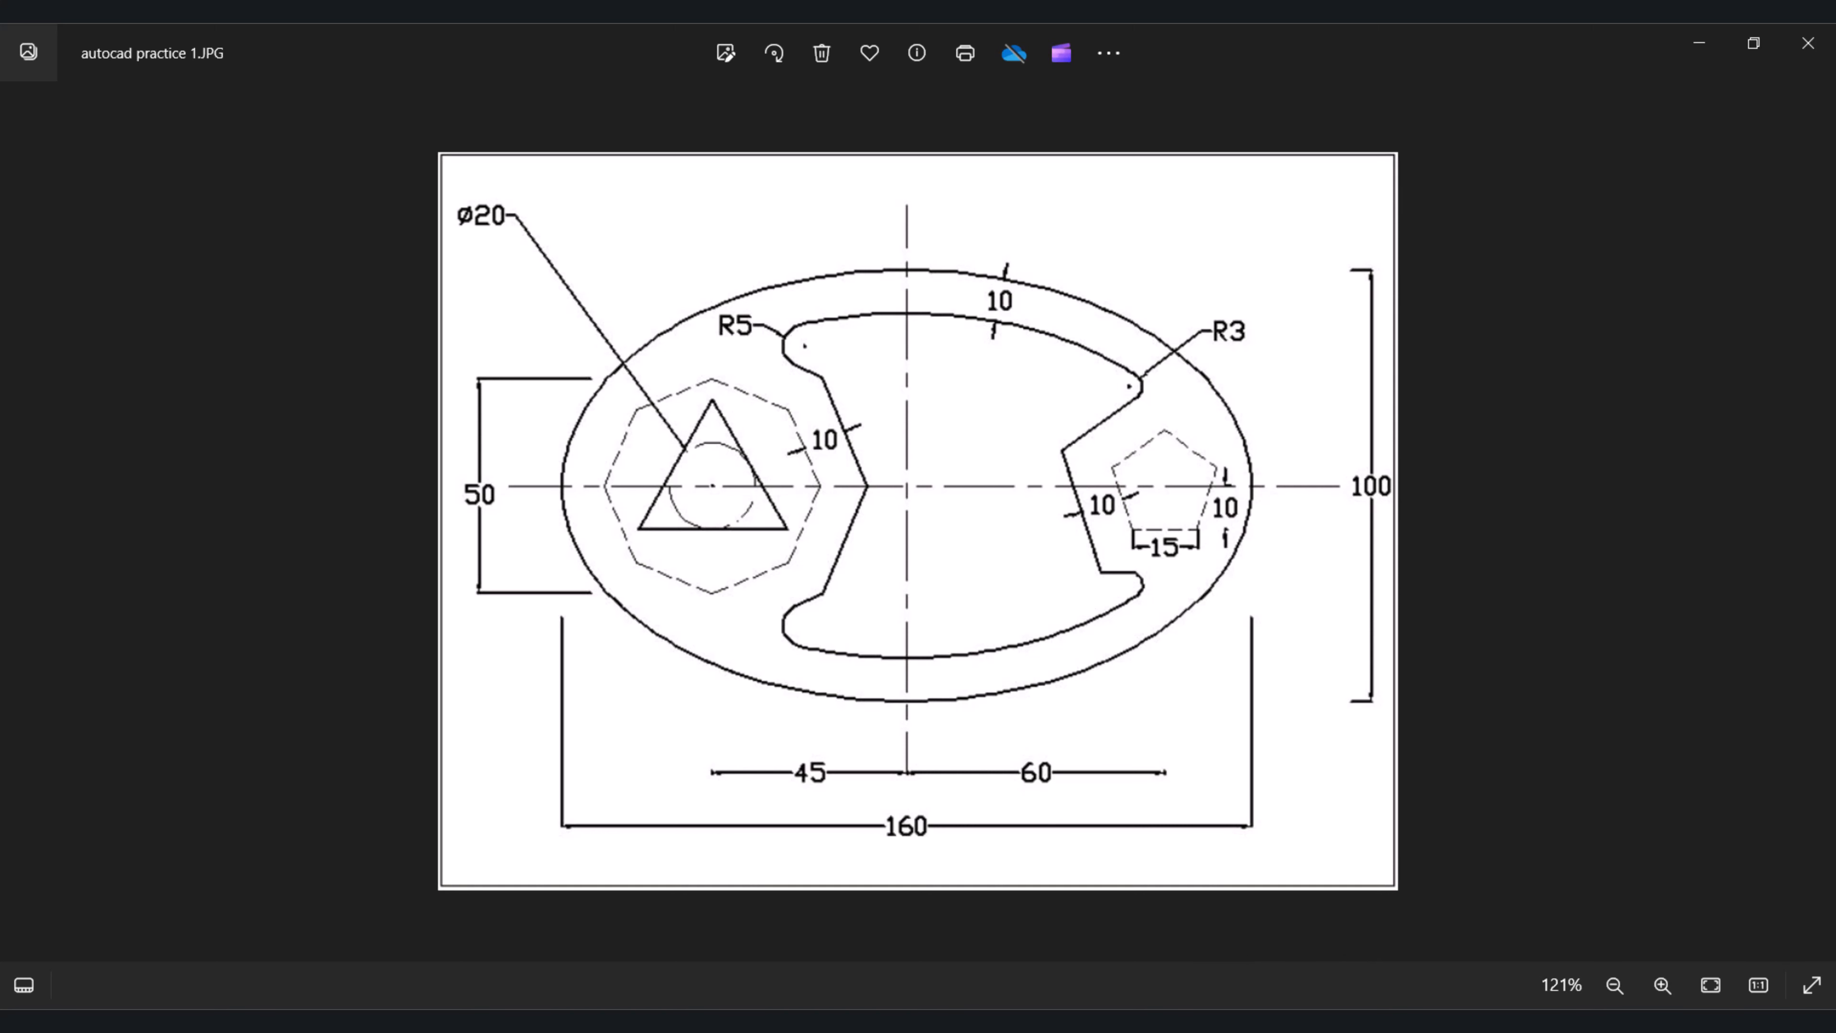
mouse_move(1423, 1025)
left_click(1431, 895)
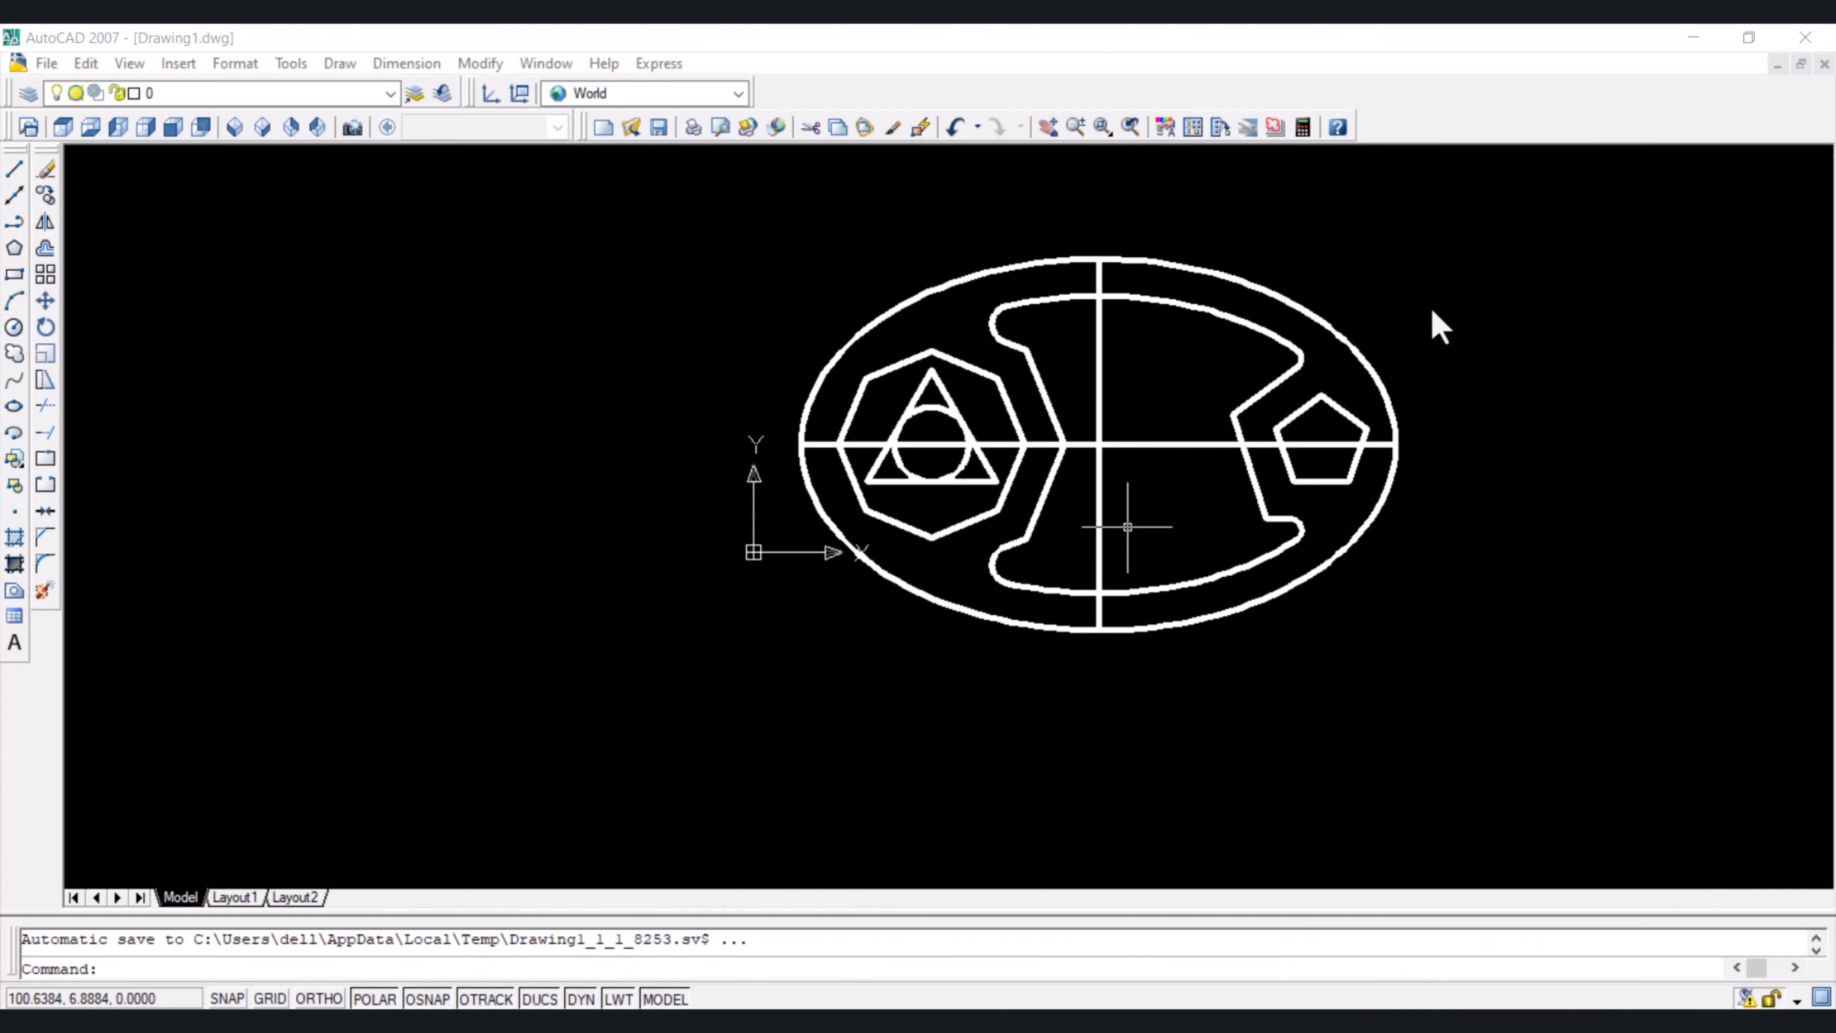
left_click(1099, 282)
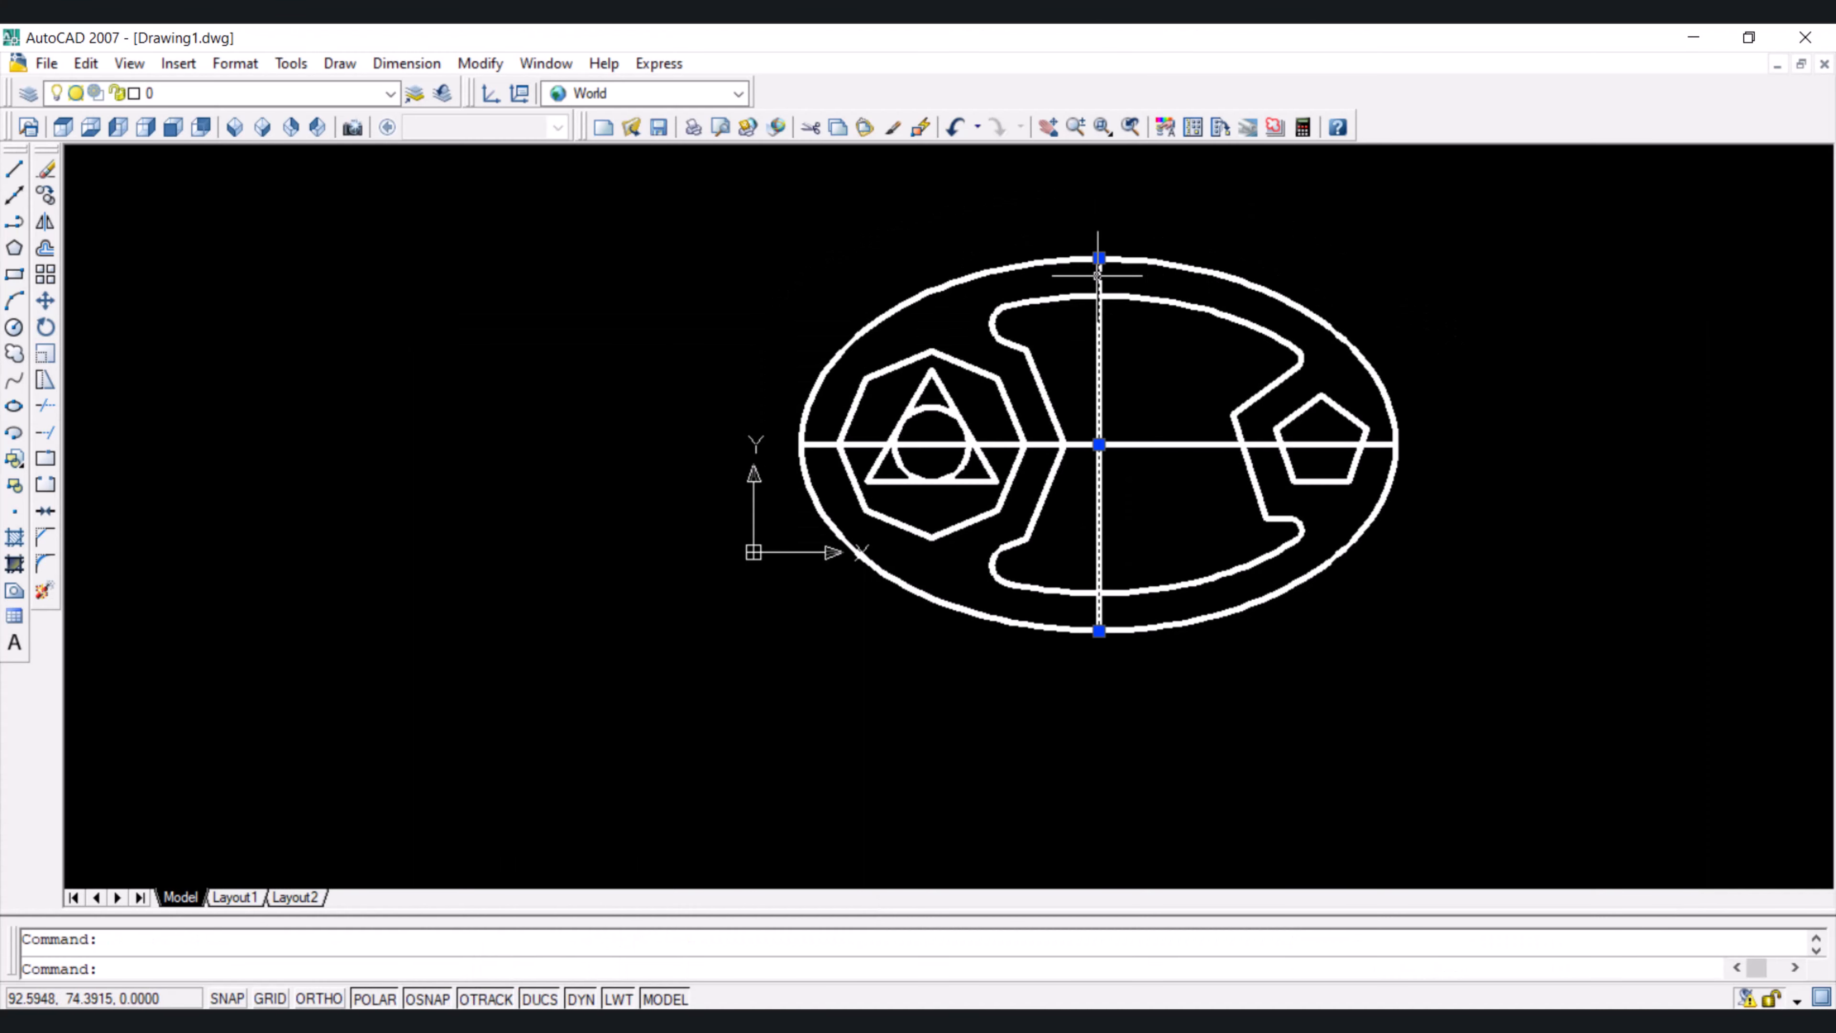
left_click(1099, 259)
left_click(1099, 631)
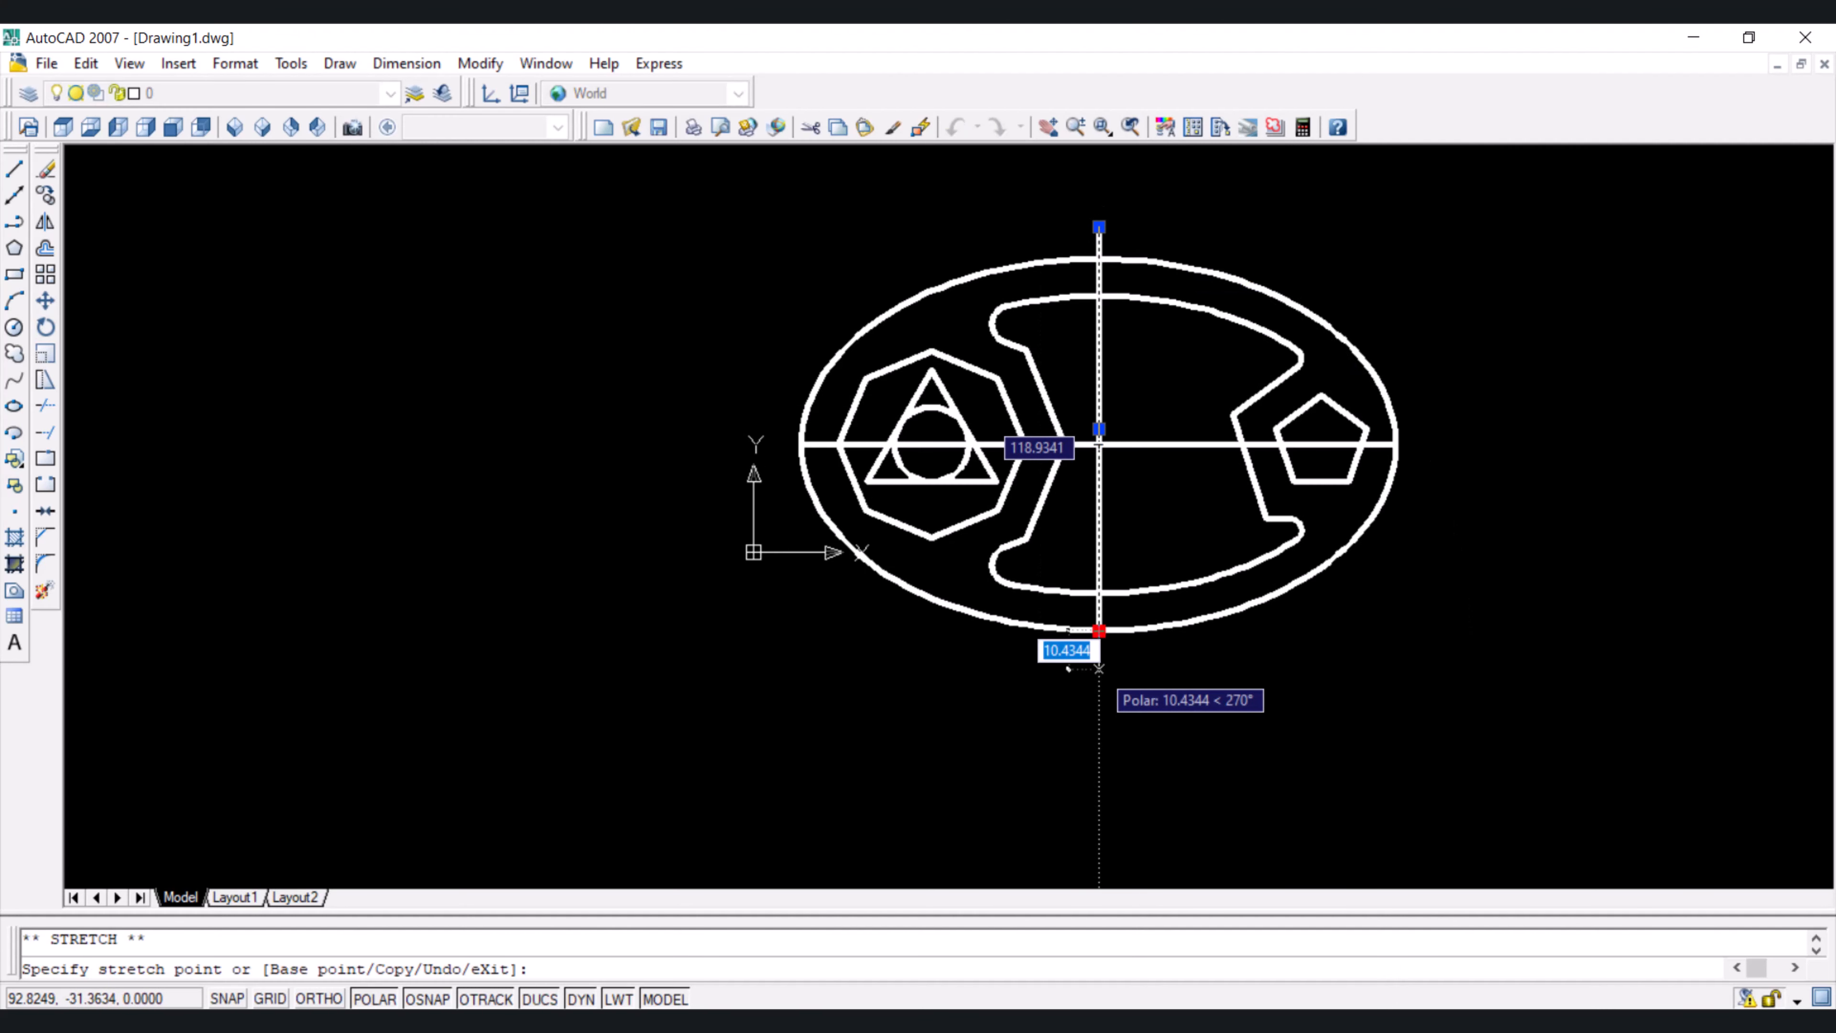
left_click(1099, 669)
Extend both ends of the horizontal centre line beyond the outer ellipse, by about 8 at the octagon end
left_click(801, 444)
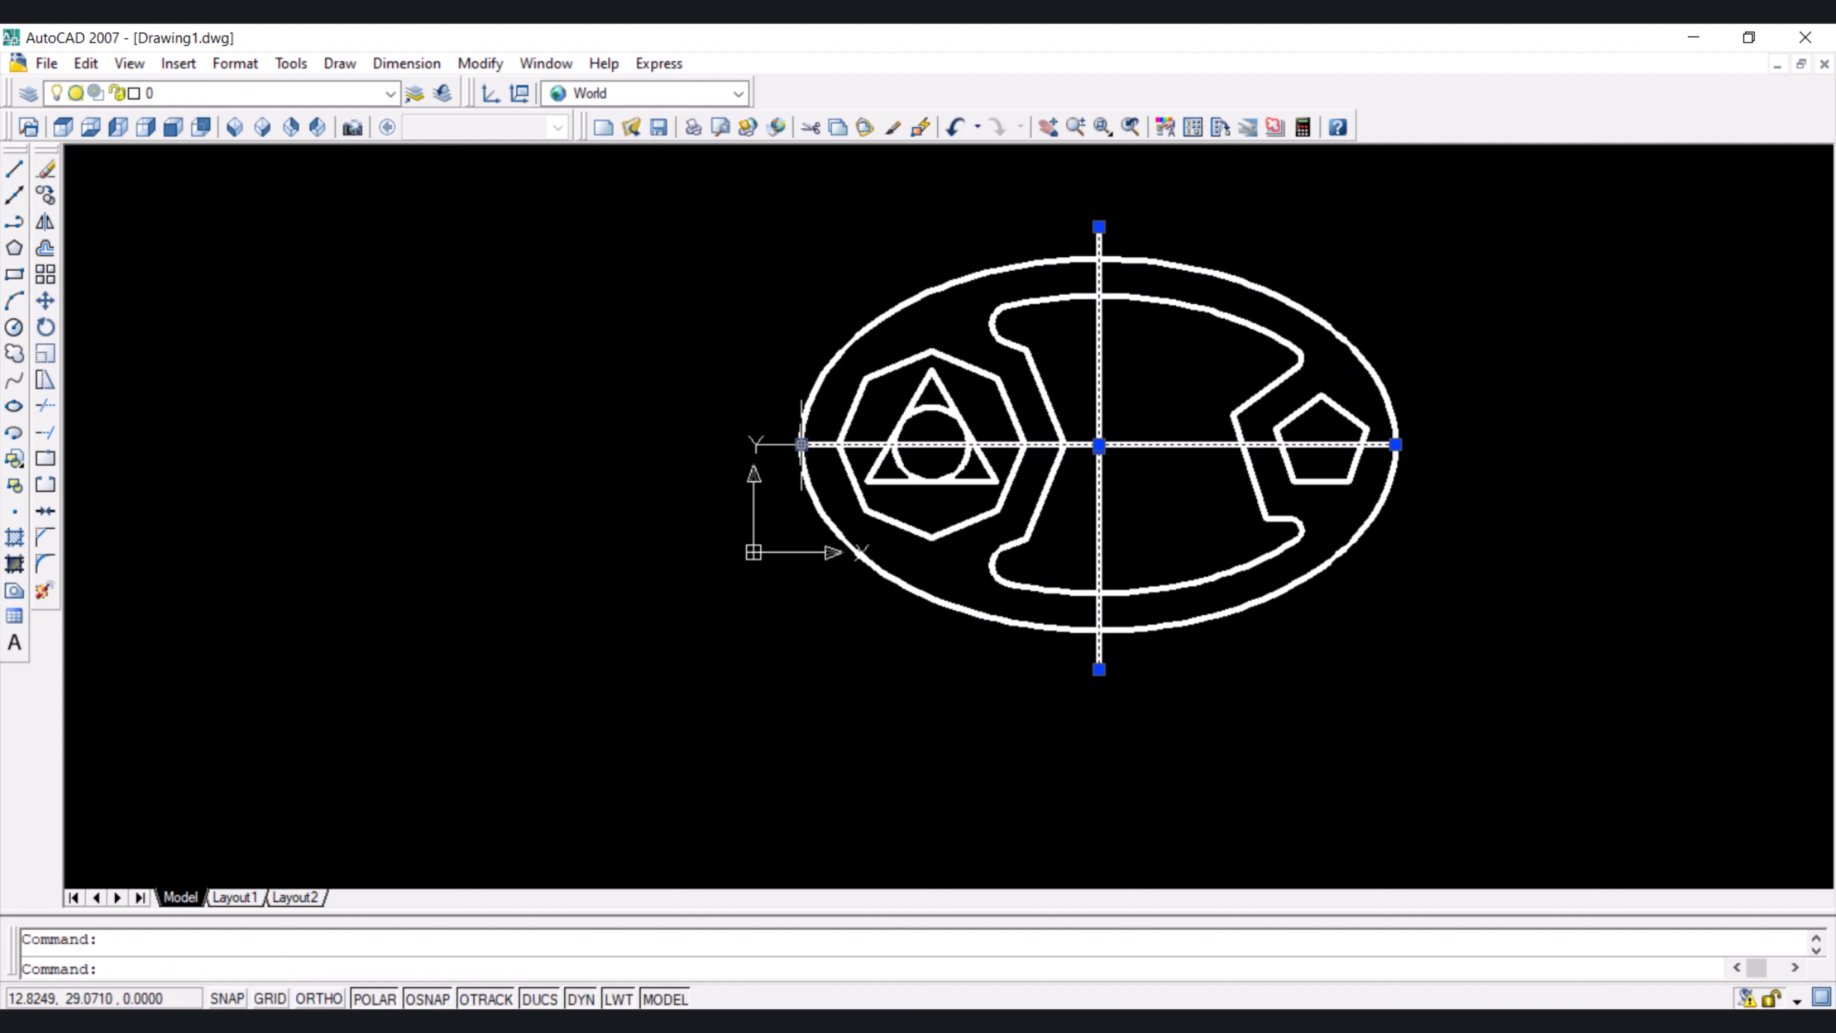
left_click(801, 444)
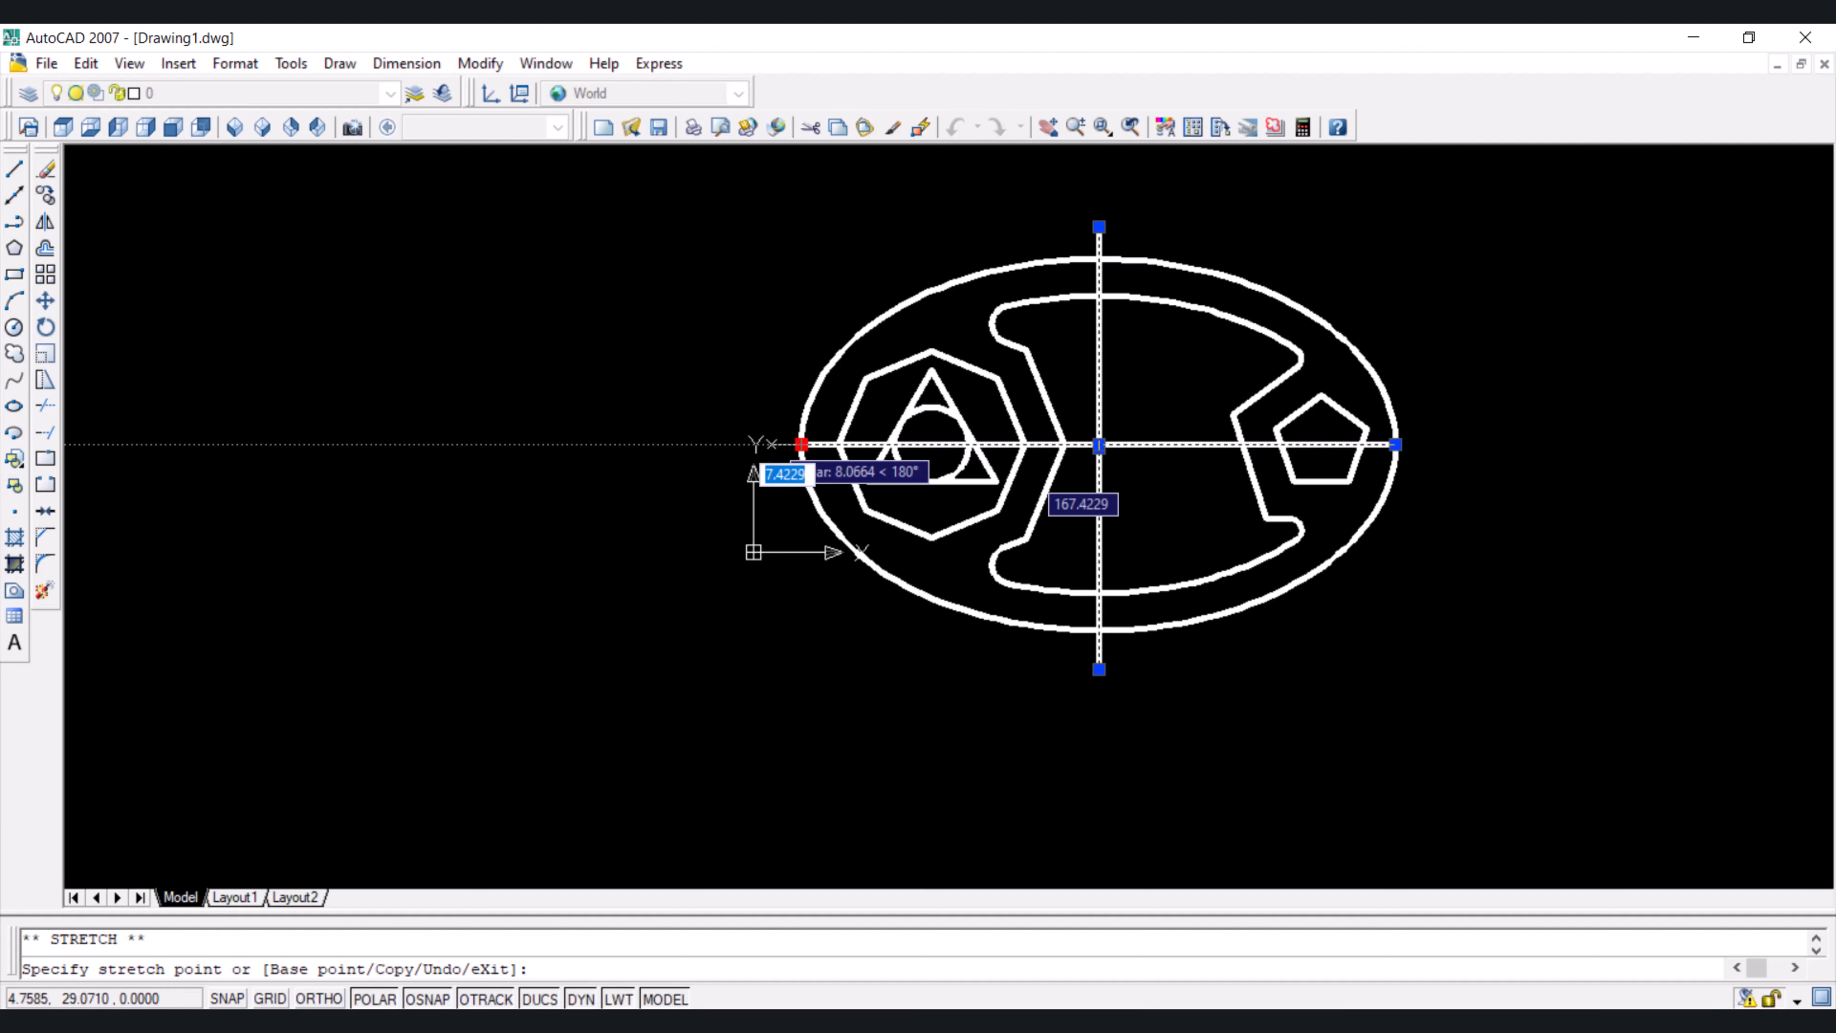
left_click(771, 444)
left_click(1396, 444)
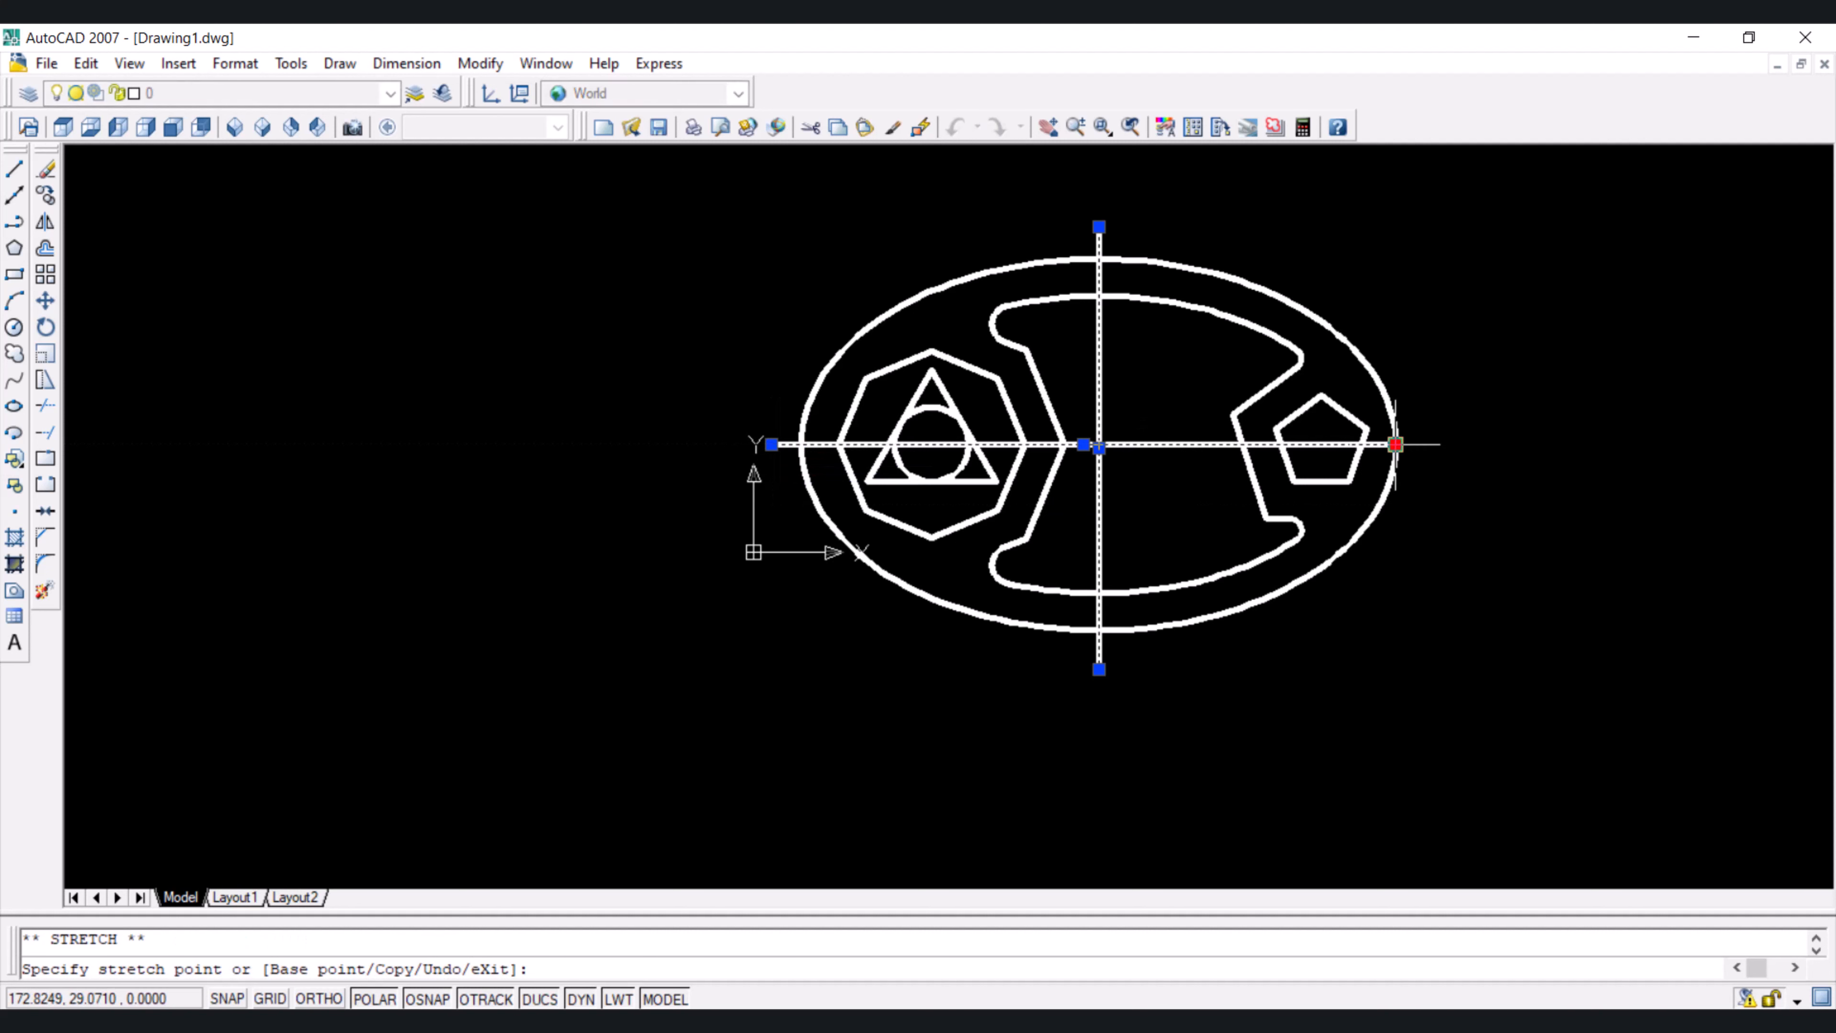
left_click(1430, 444)
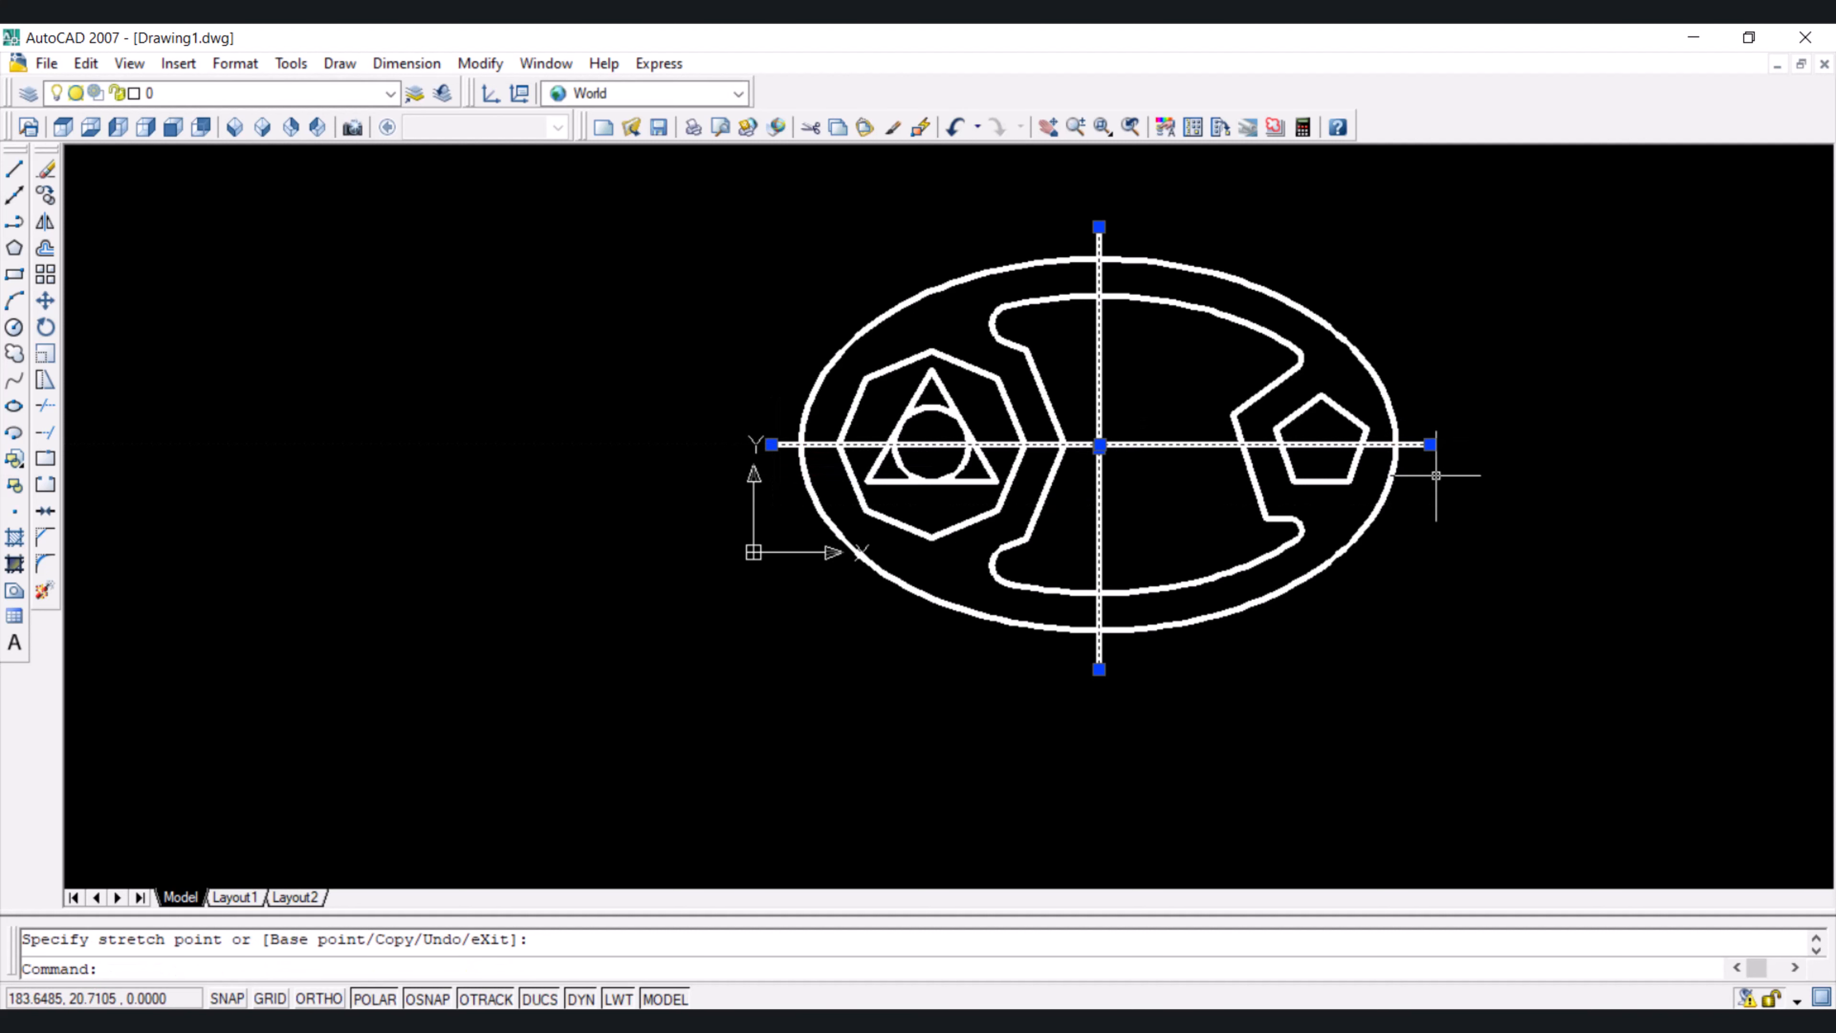
key("Escape")
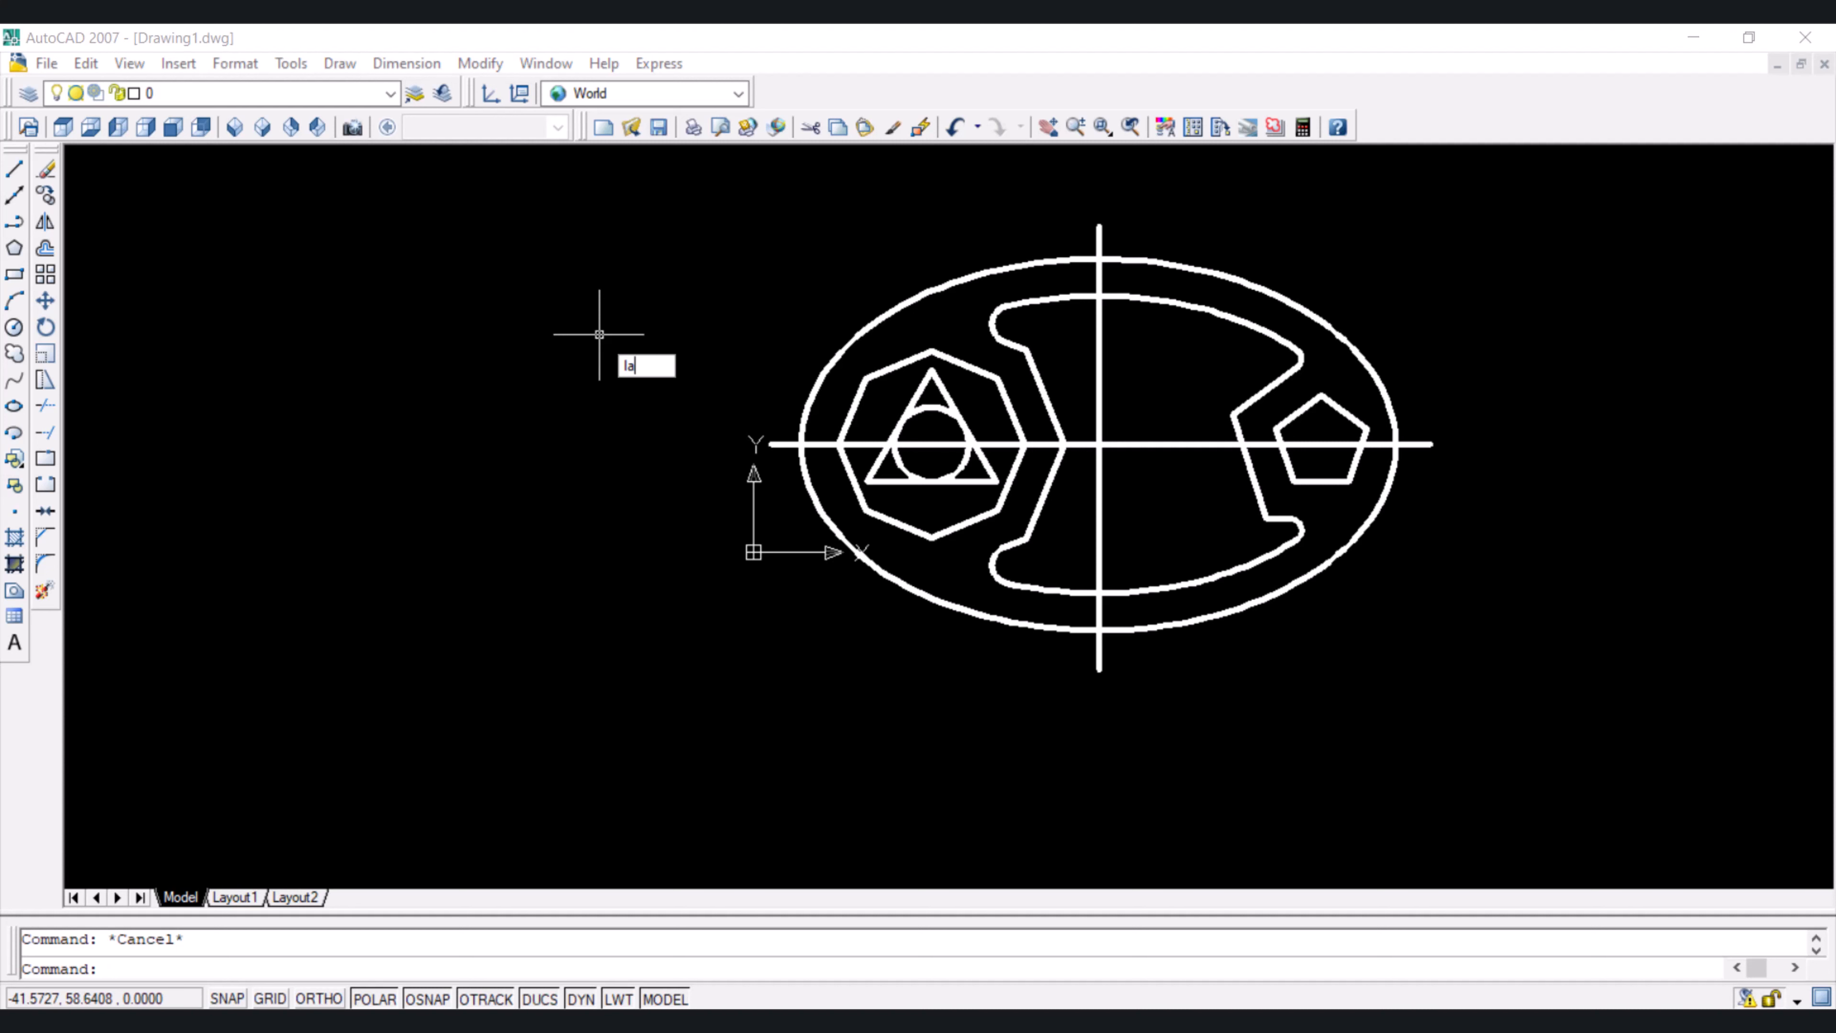
Create a new layer named center lines in the layer manager
key("Return")
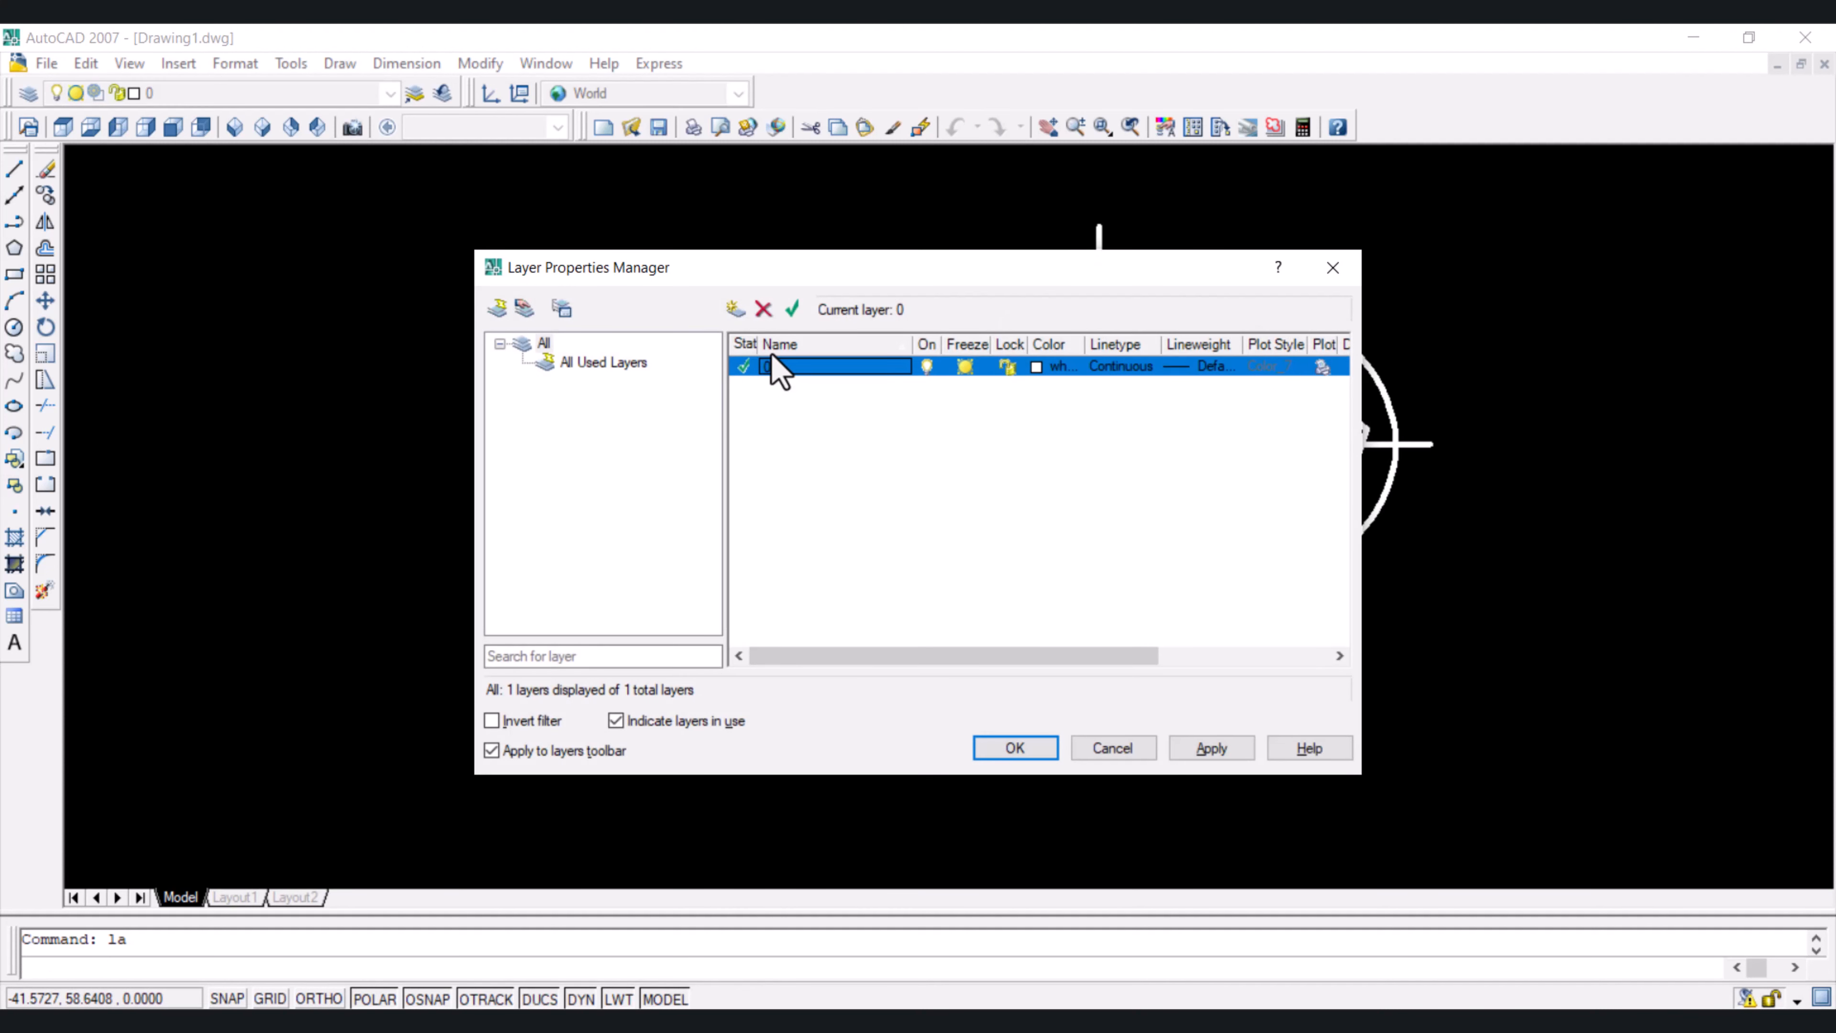
left_click(736, 309)
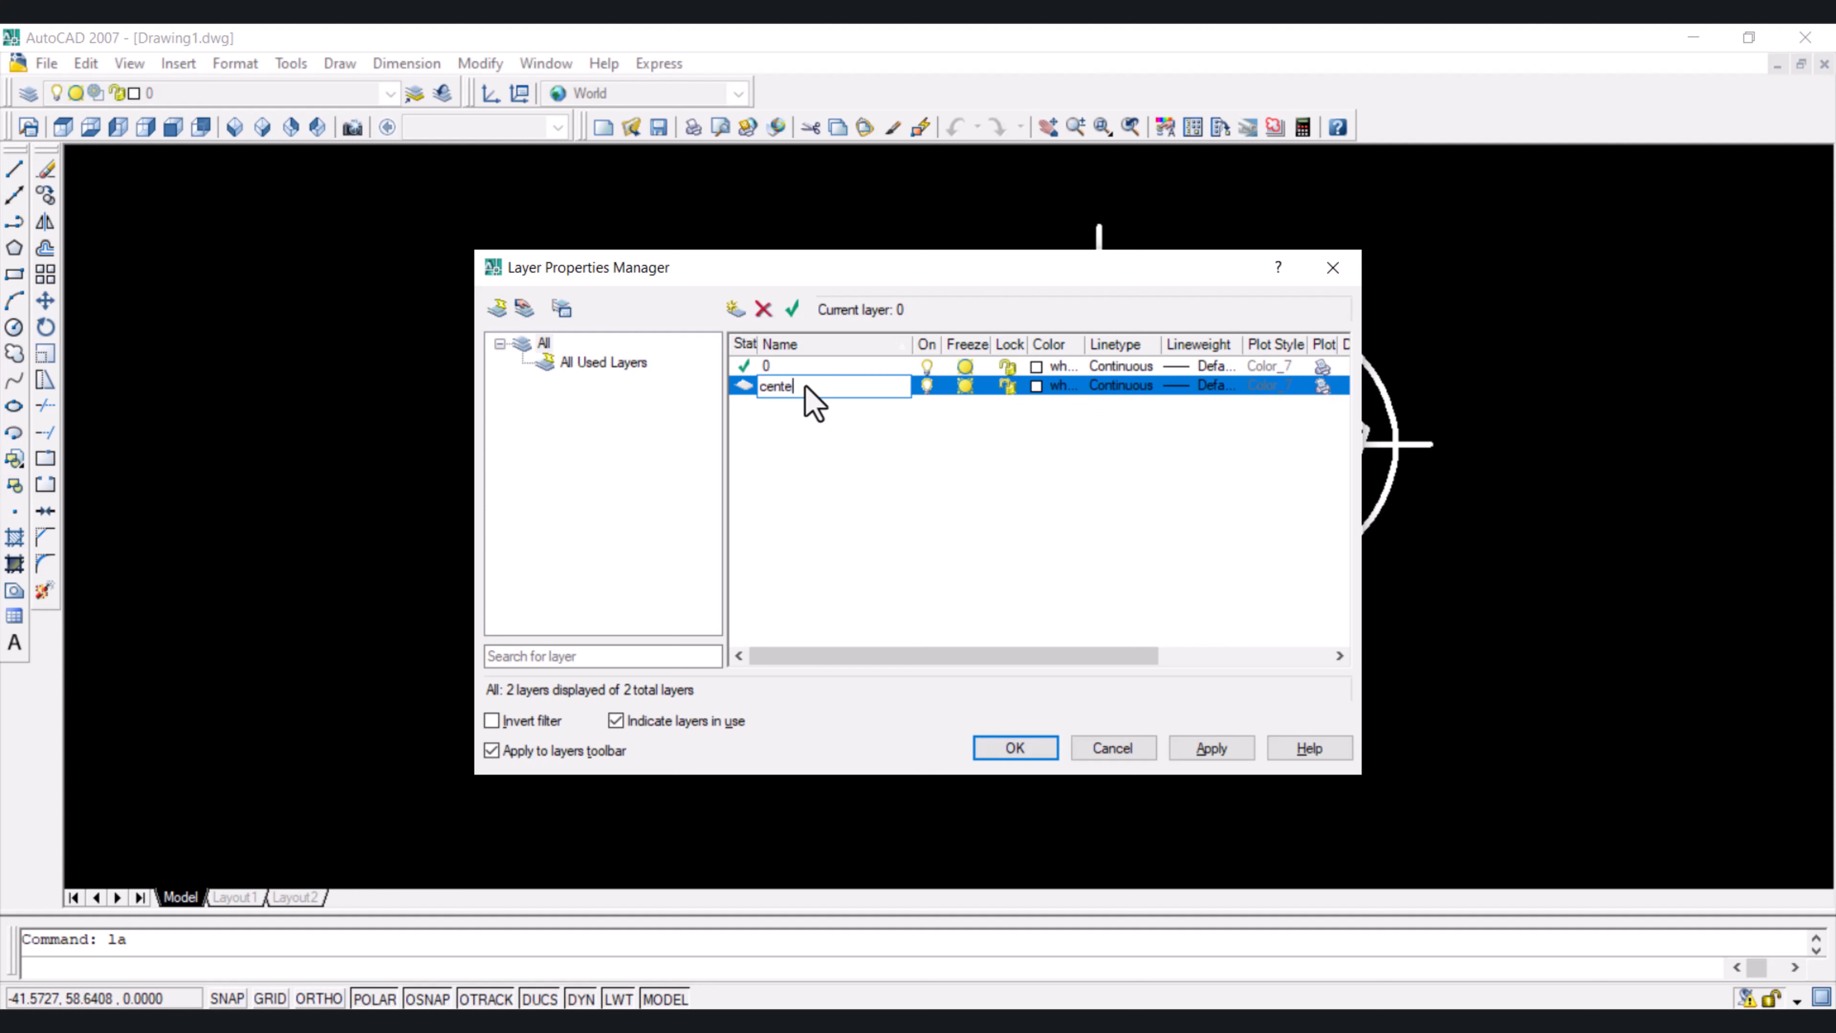
type("center line")
key("Return")
Load the CENTER linetype from acad.lin and assign it to the center lines layer
left_click(1116, 388)
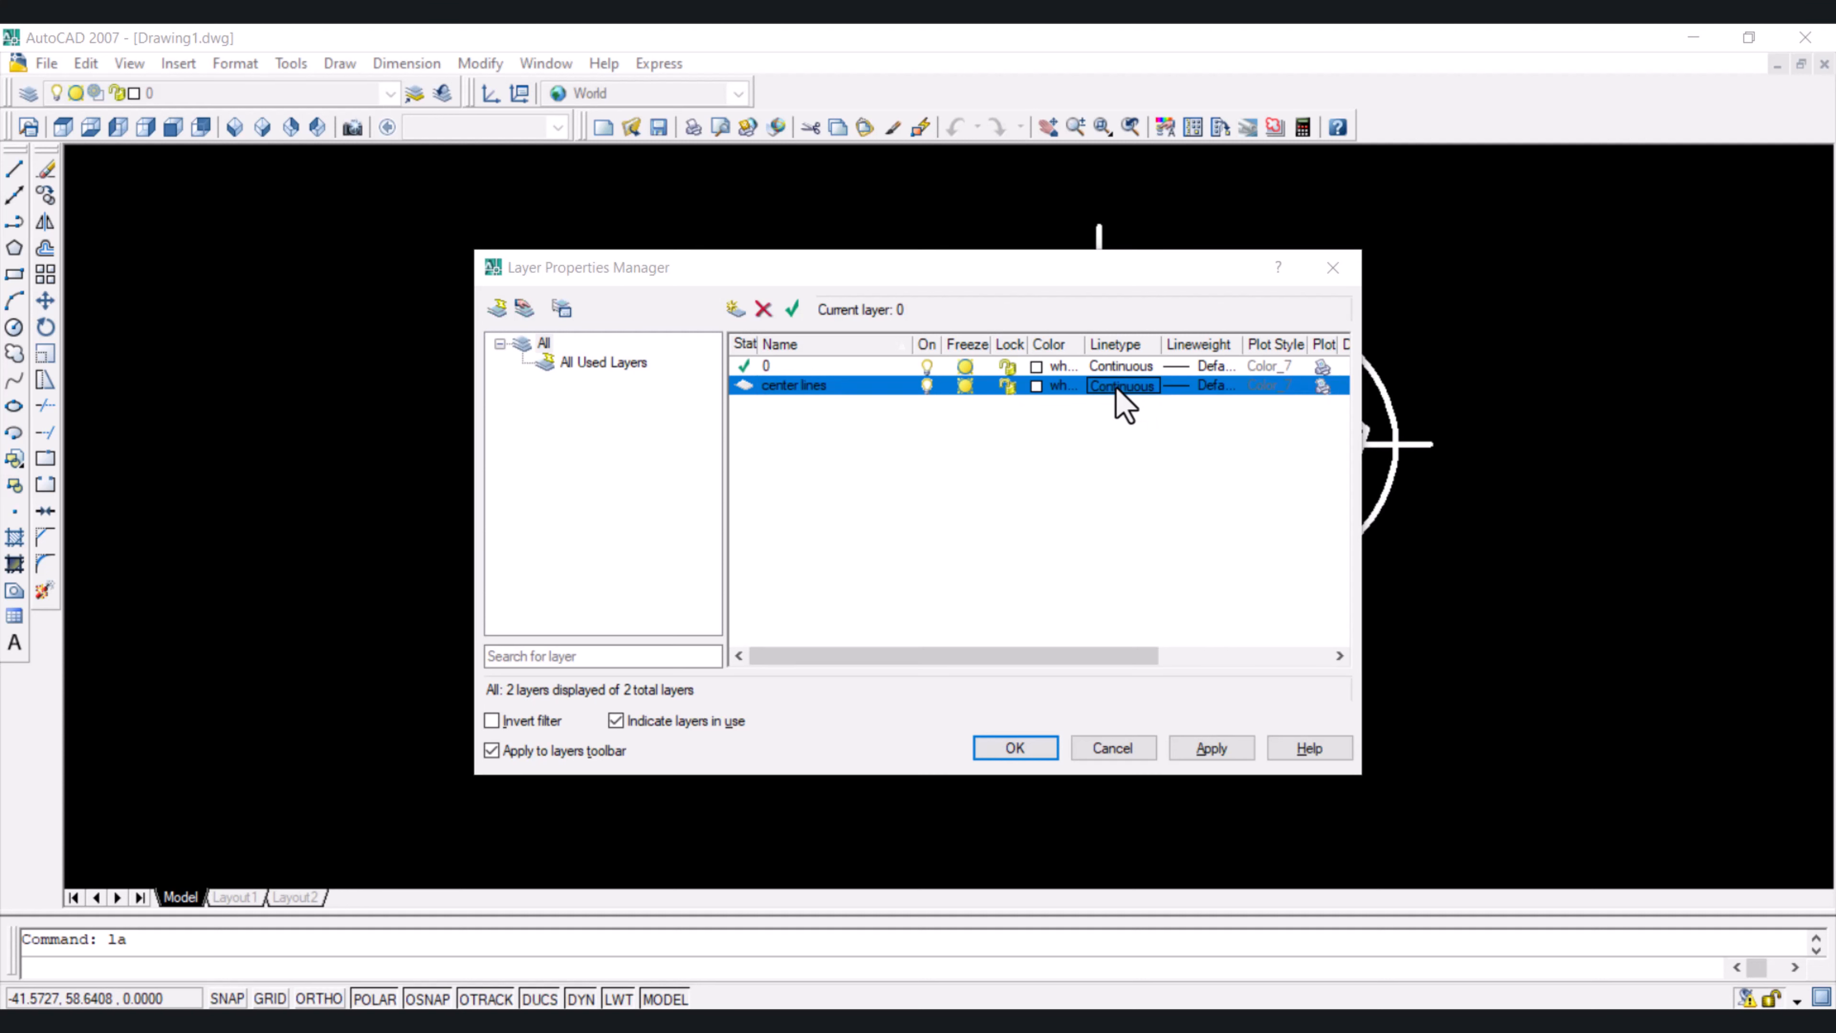
left_click(972, 655)
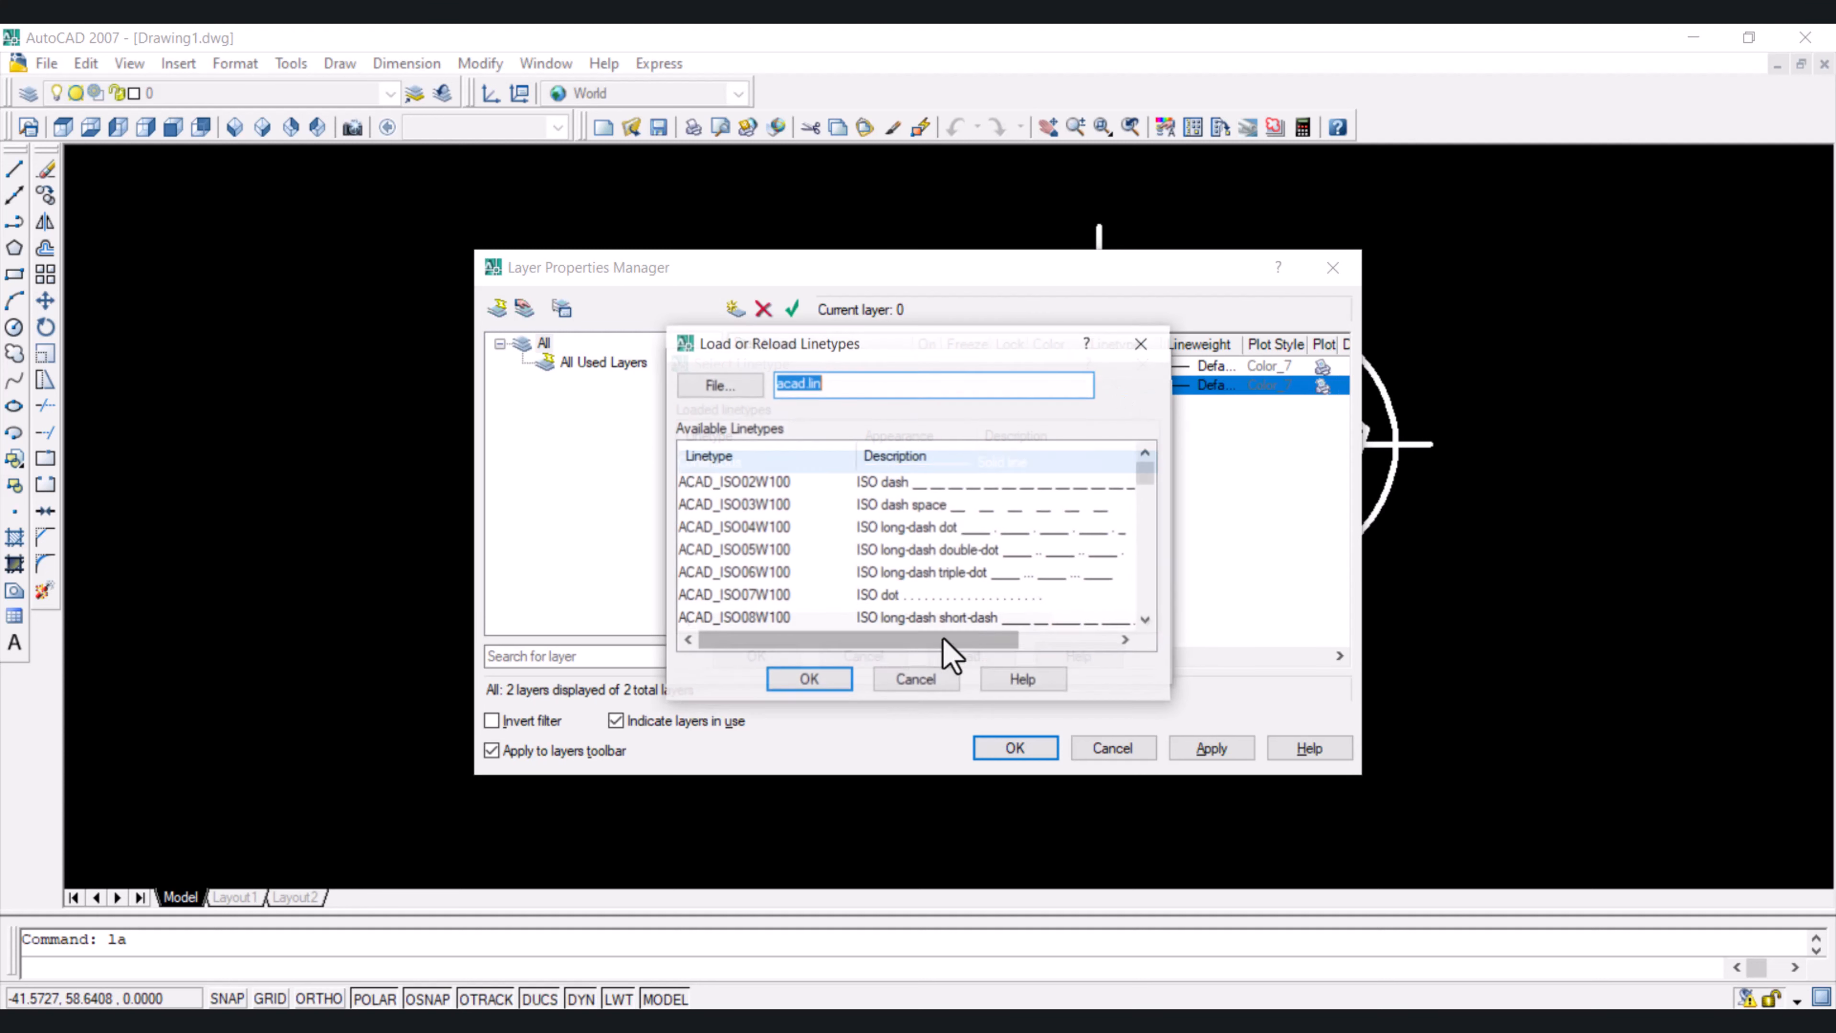
scroll(705, 604, "down", 1)
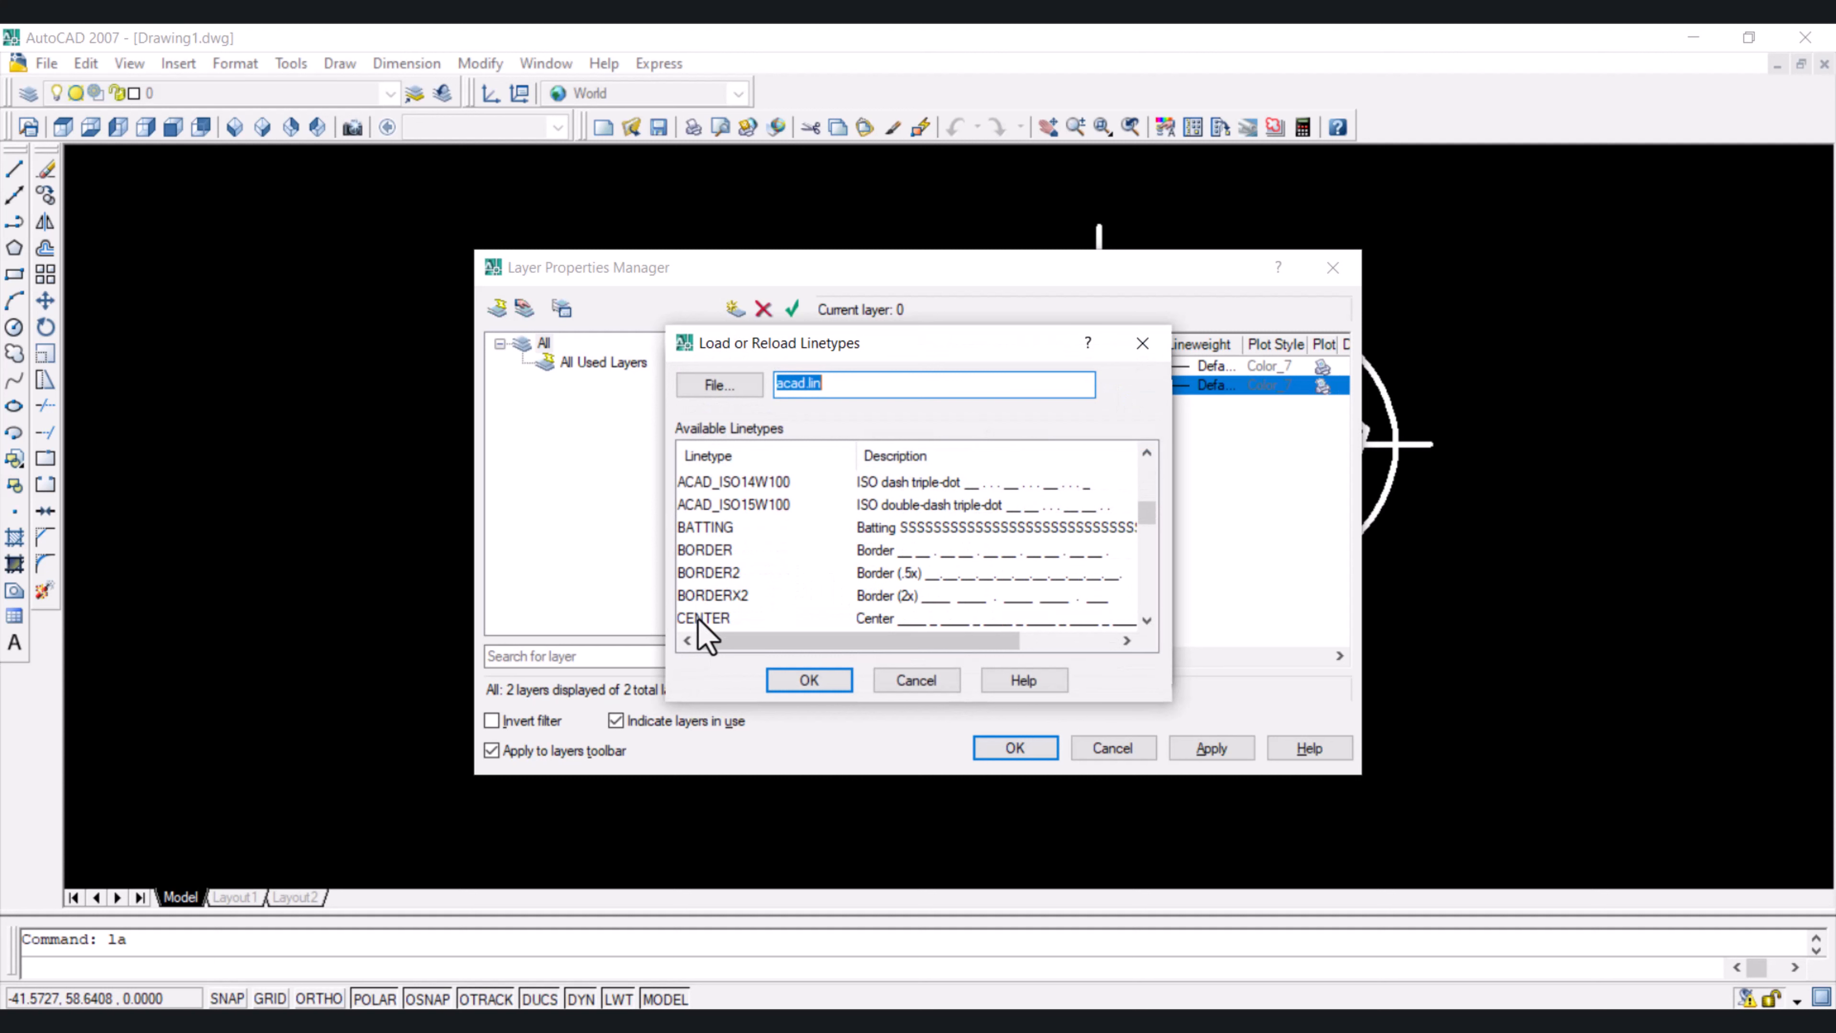
left_click(698, 618)
left_click(810, 684)
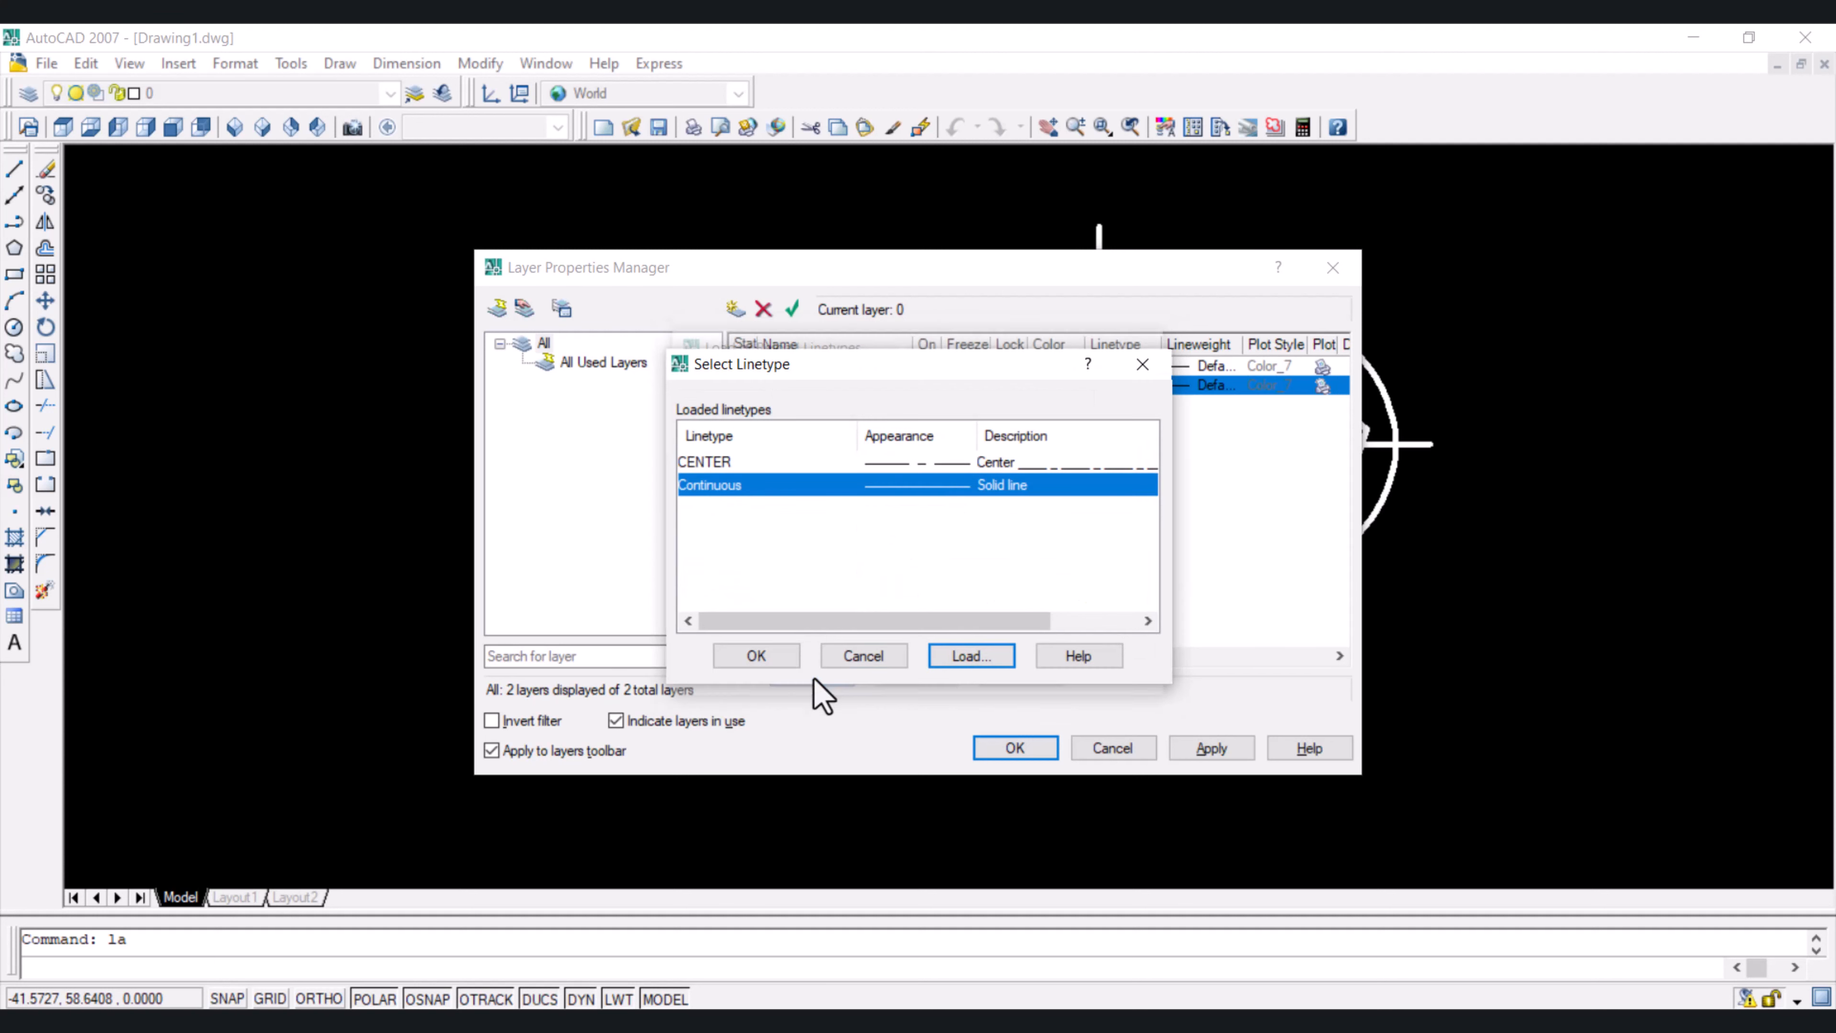
left_click(922, 463)
left_click(767, 656)
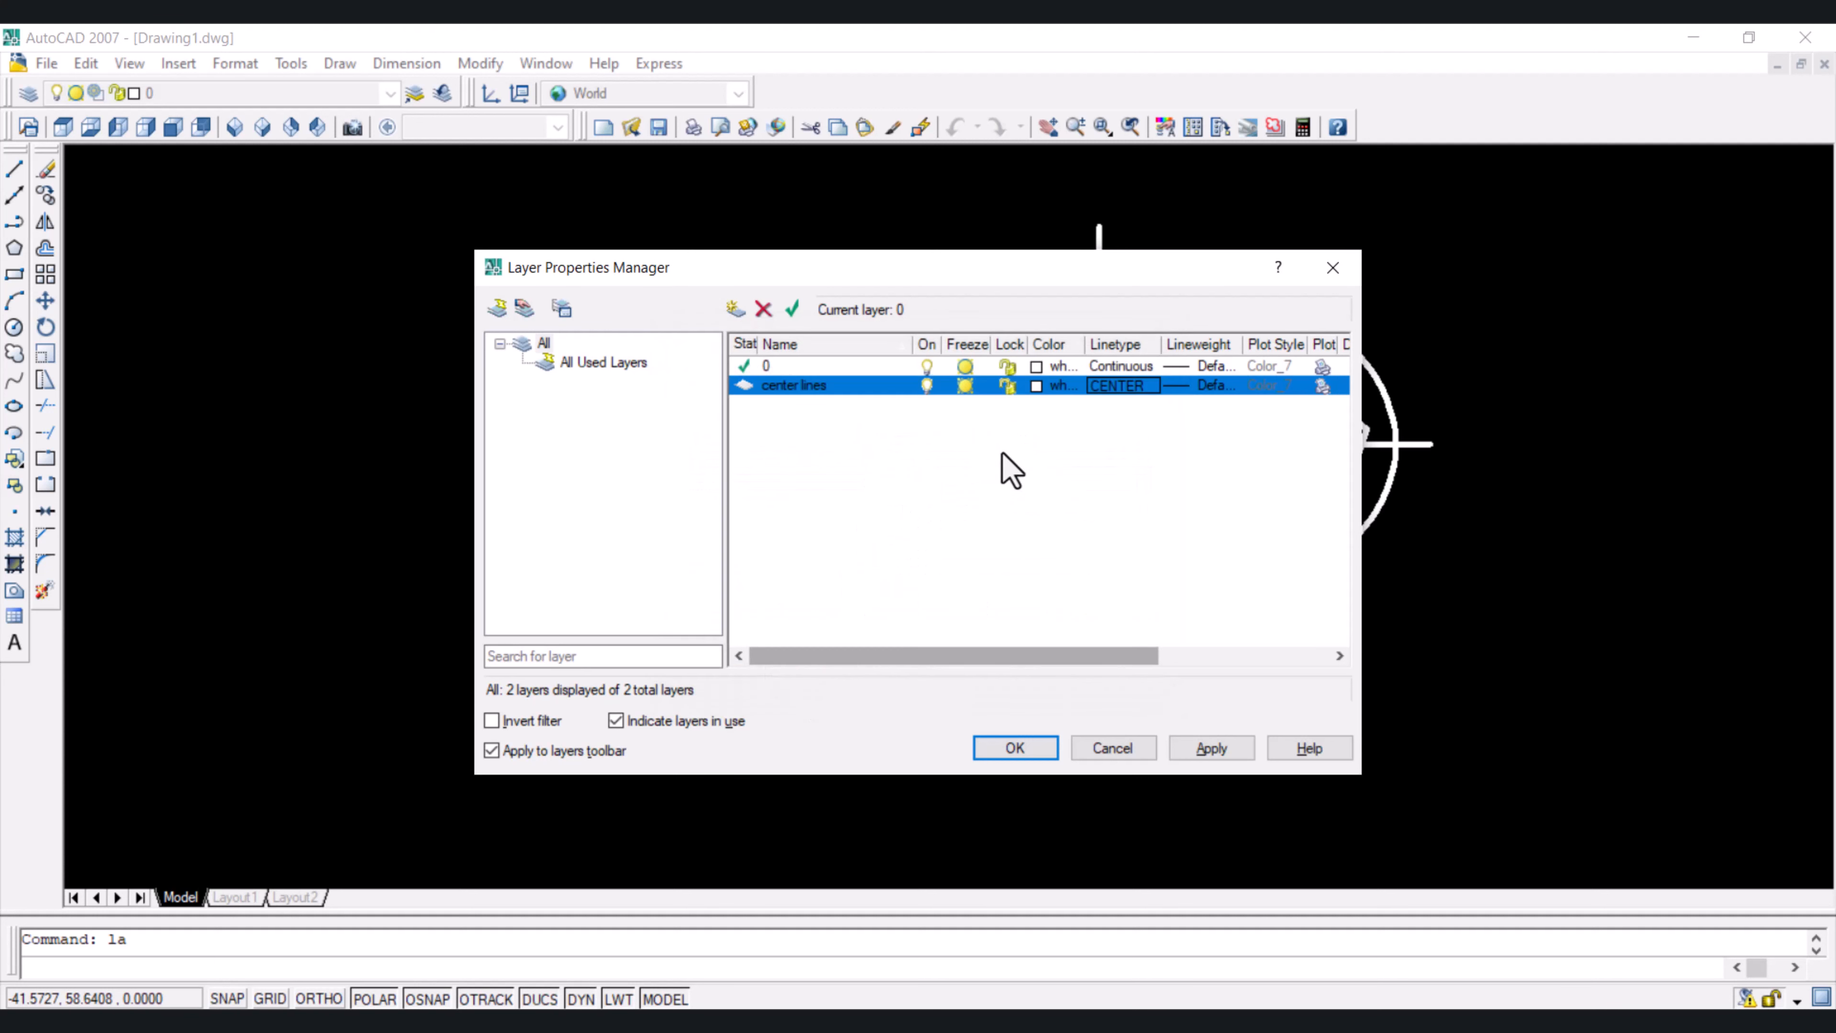
Set the lineweight of the center lines layer to 0.09 mm
left_click(1219, 388)
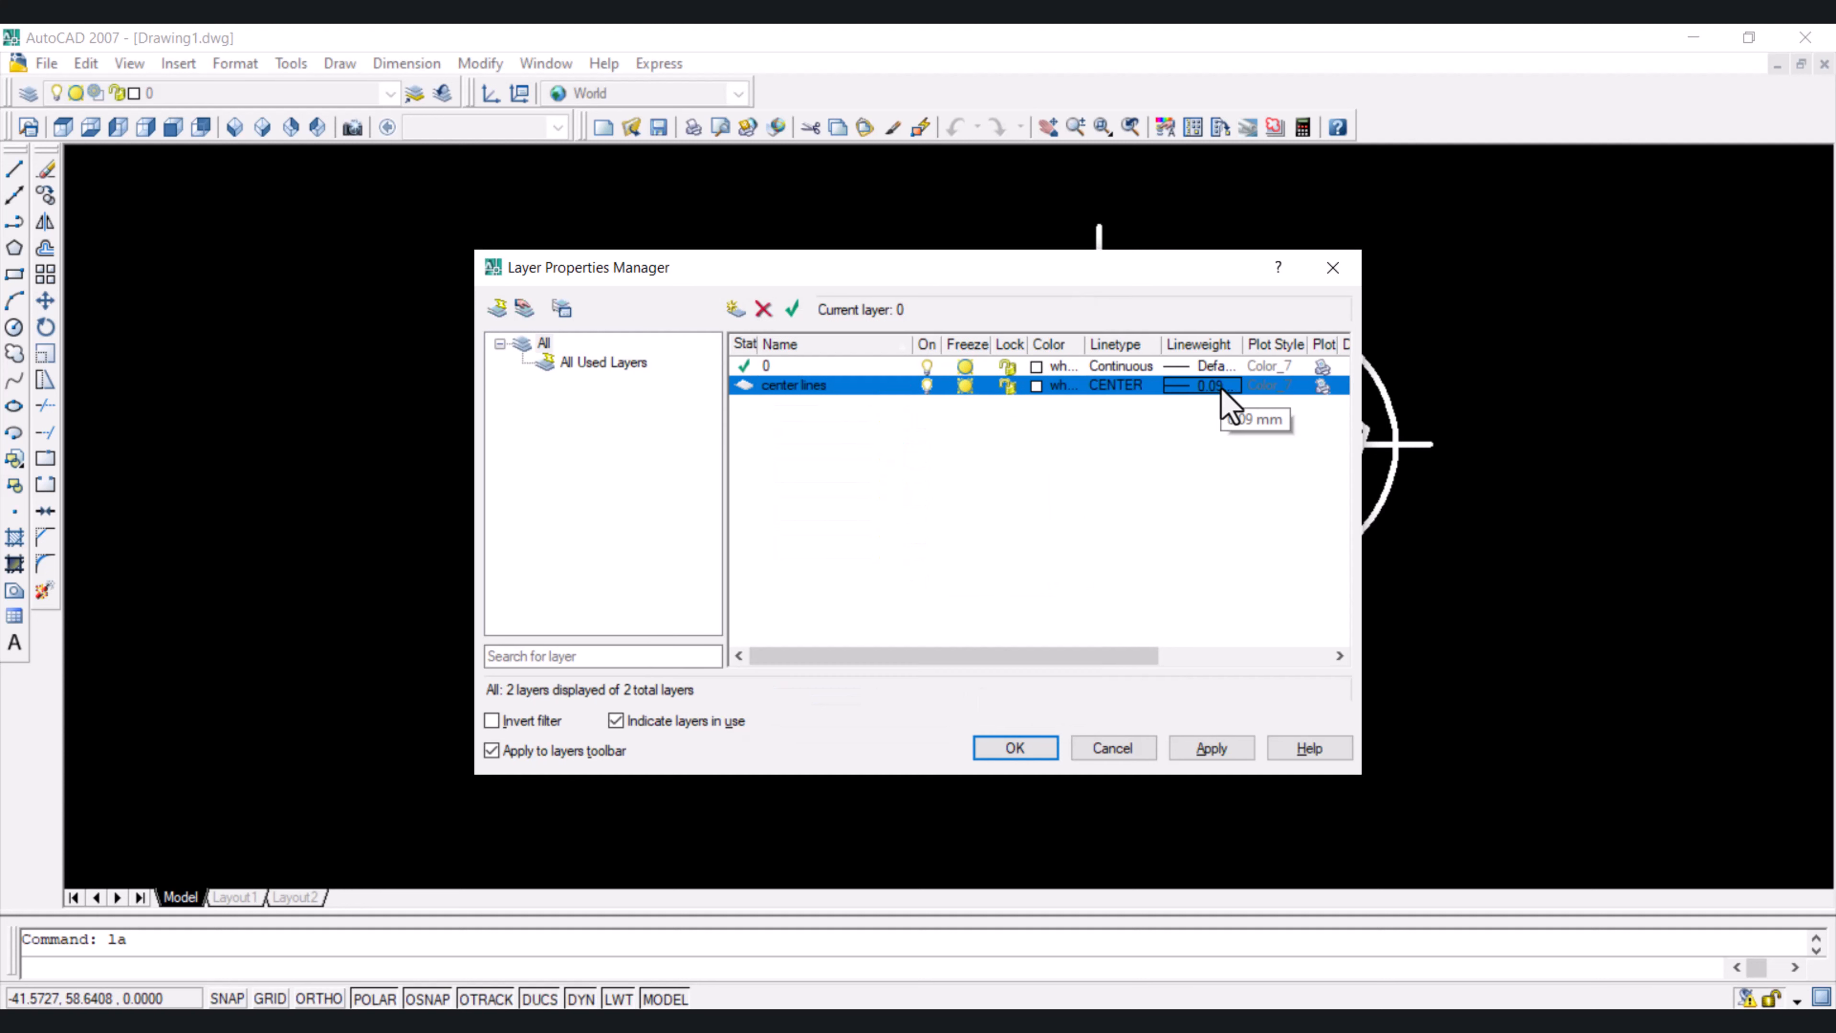
left_click(1222, 391)
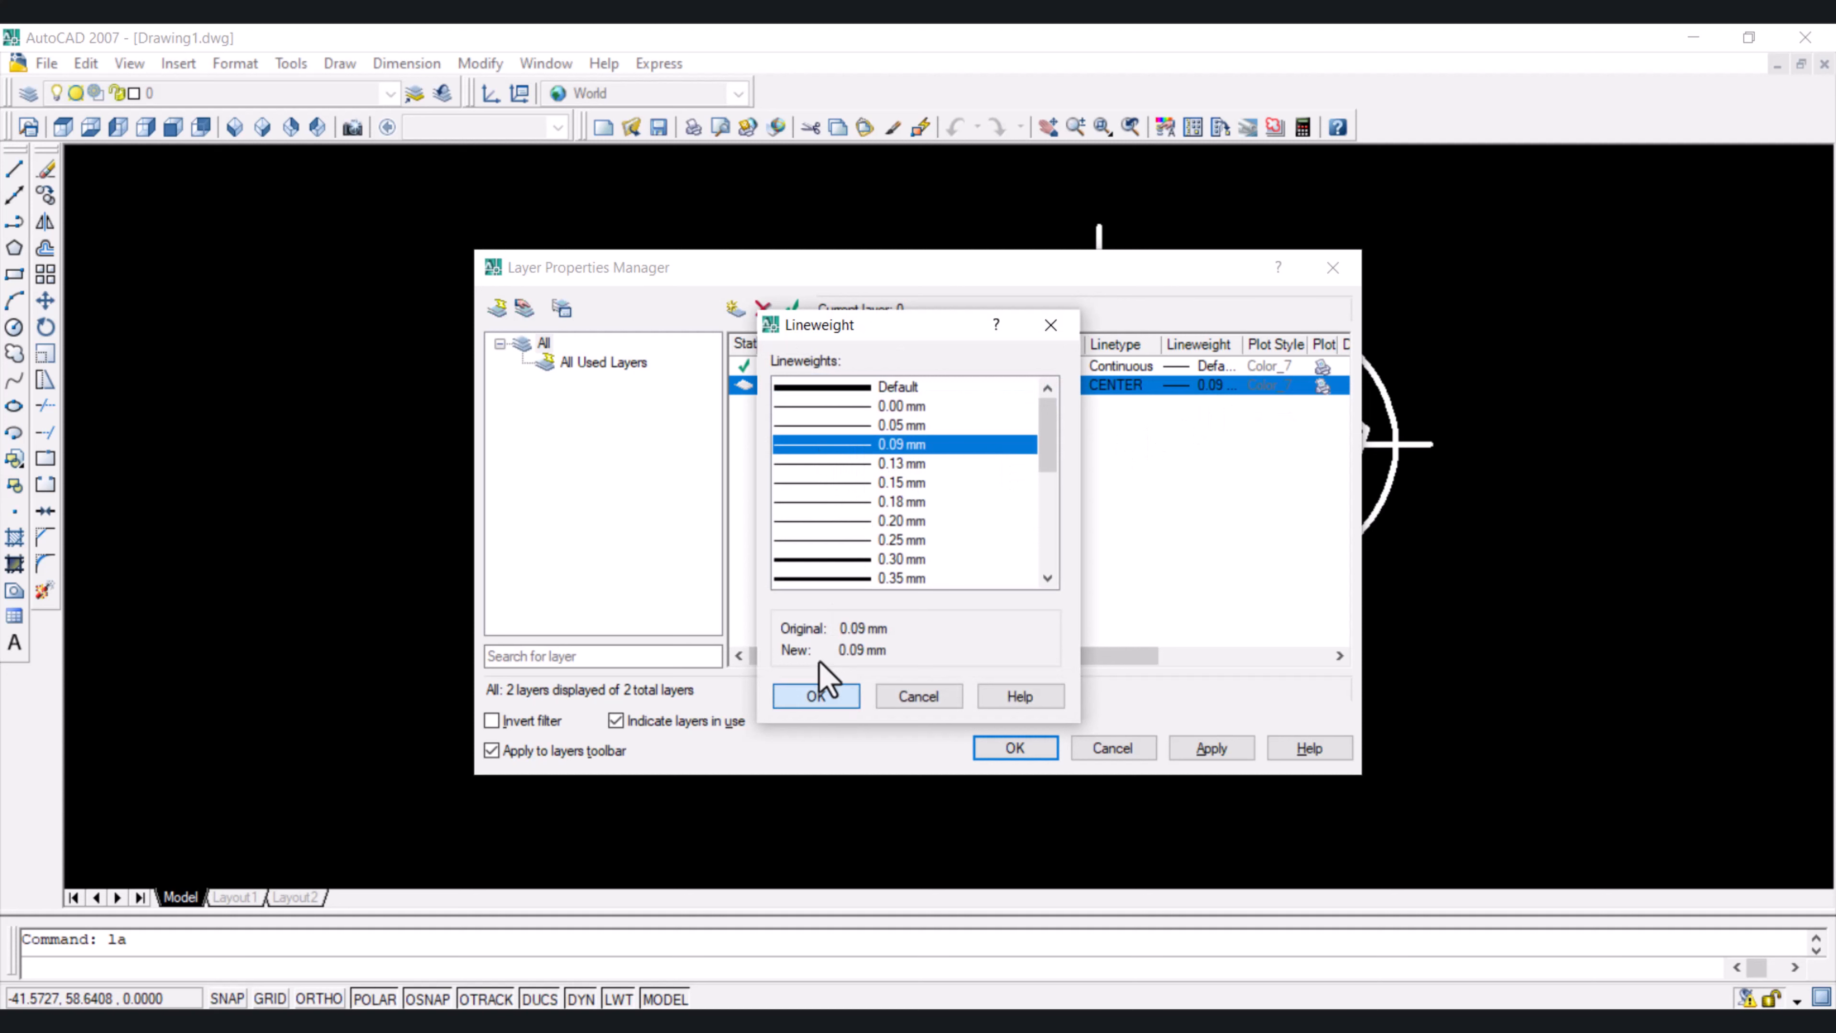
left_click(816, 693)
Create a new layer named hidden lines and assign it the HIDDEN linetype loaded from acad.lin
left_click(734, 309)
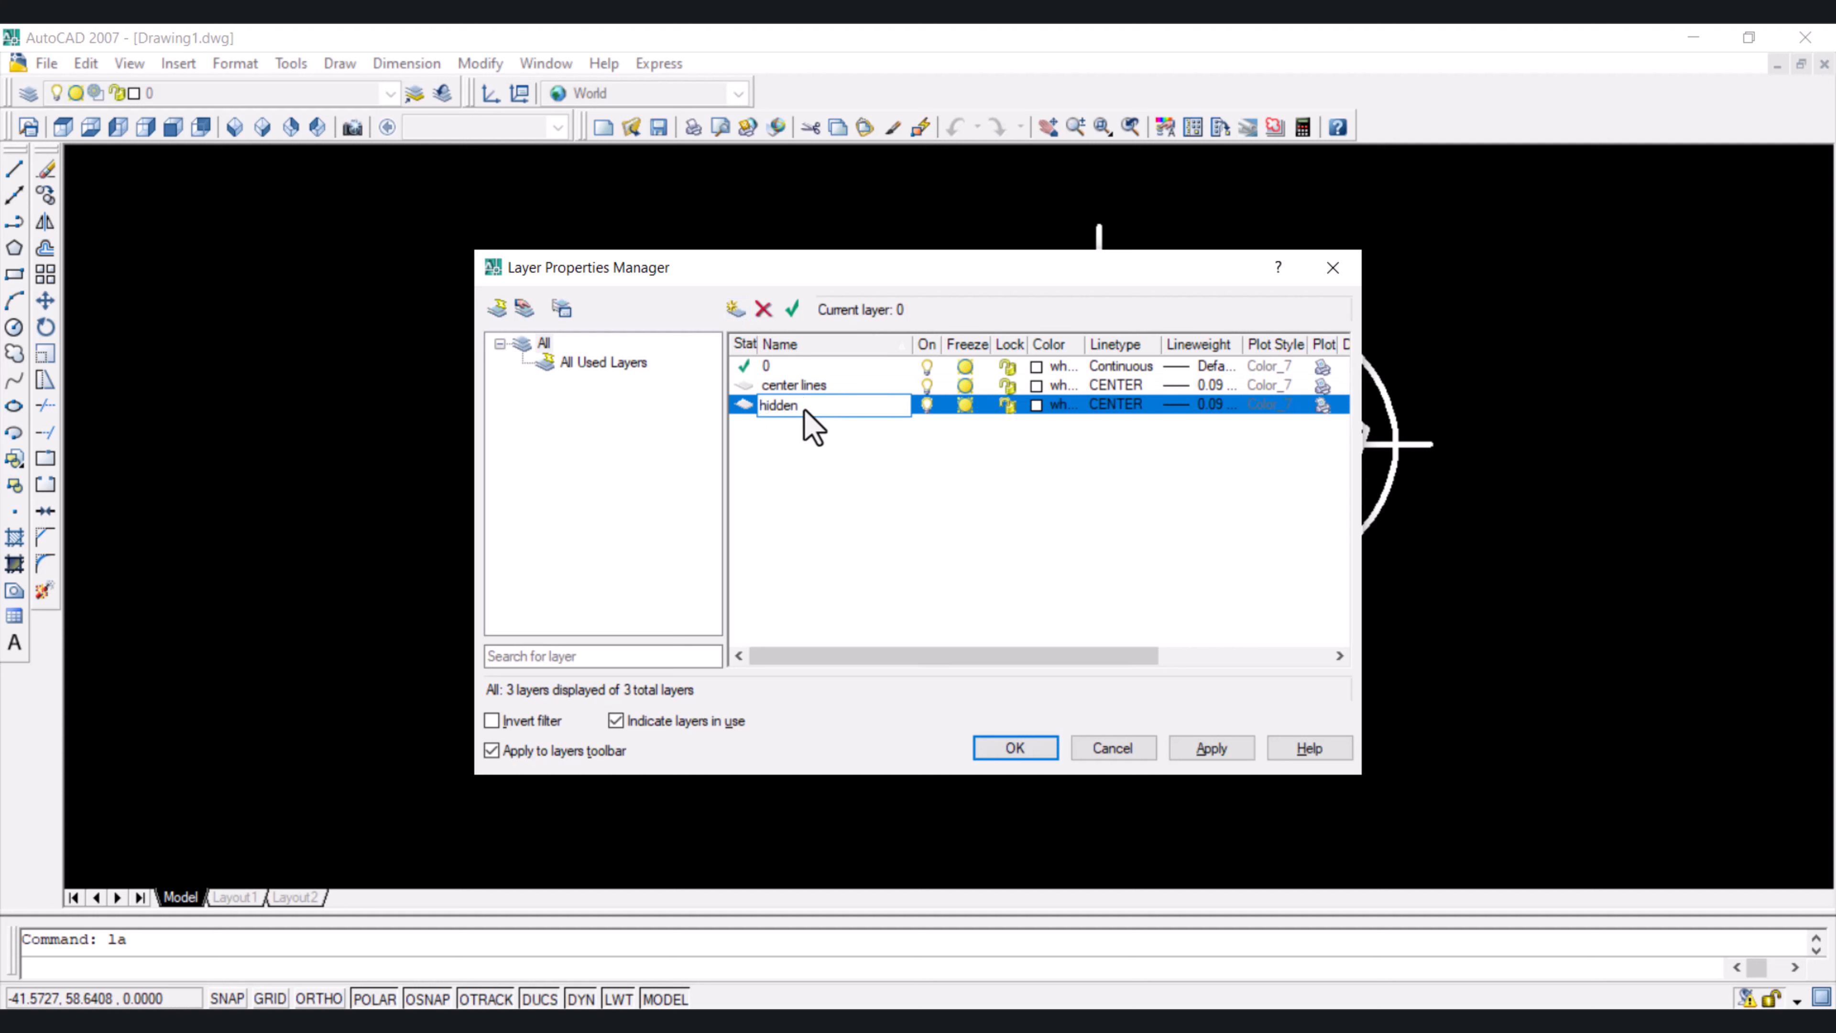
type("lines")
left_click(1126, 407)
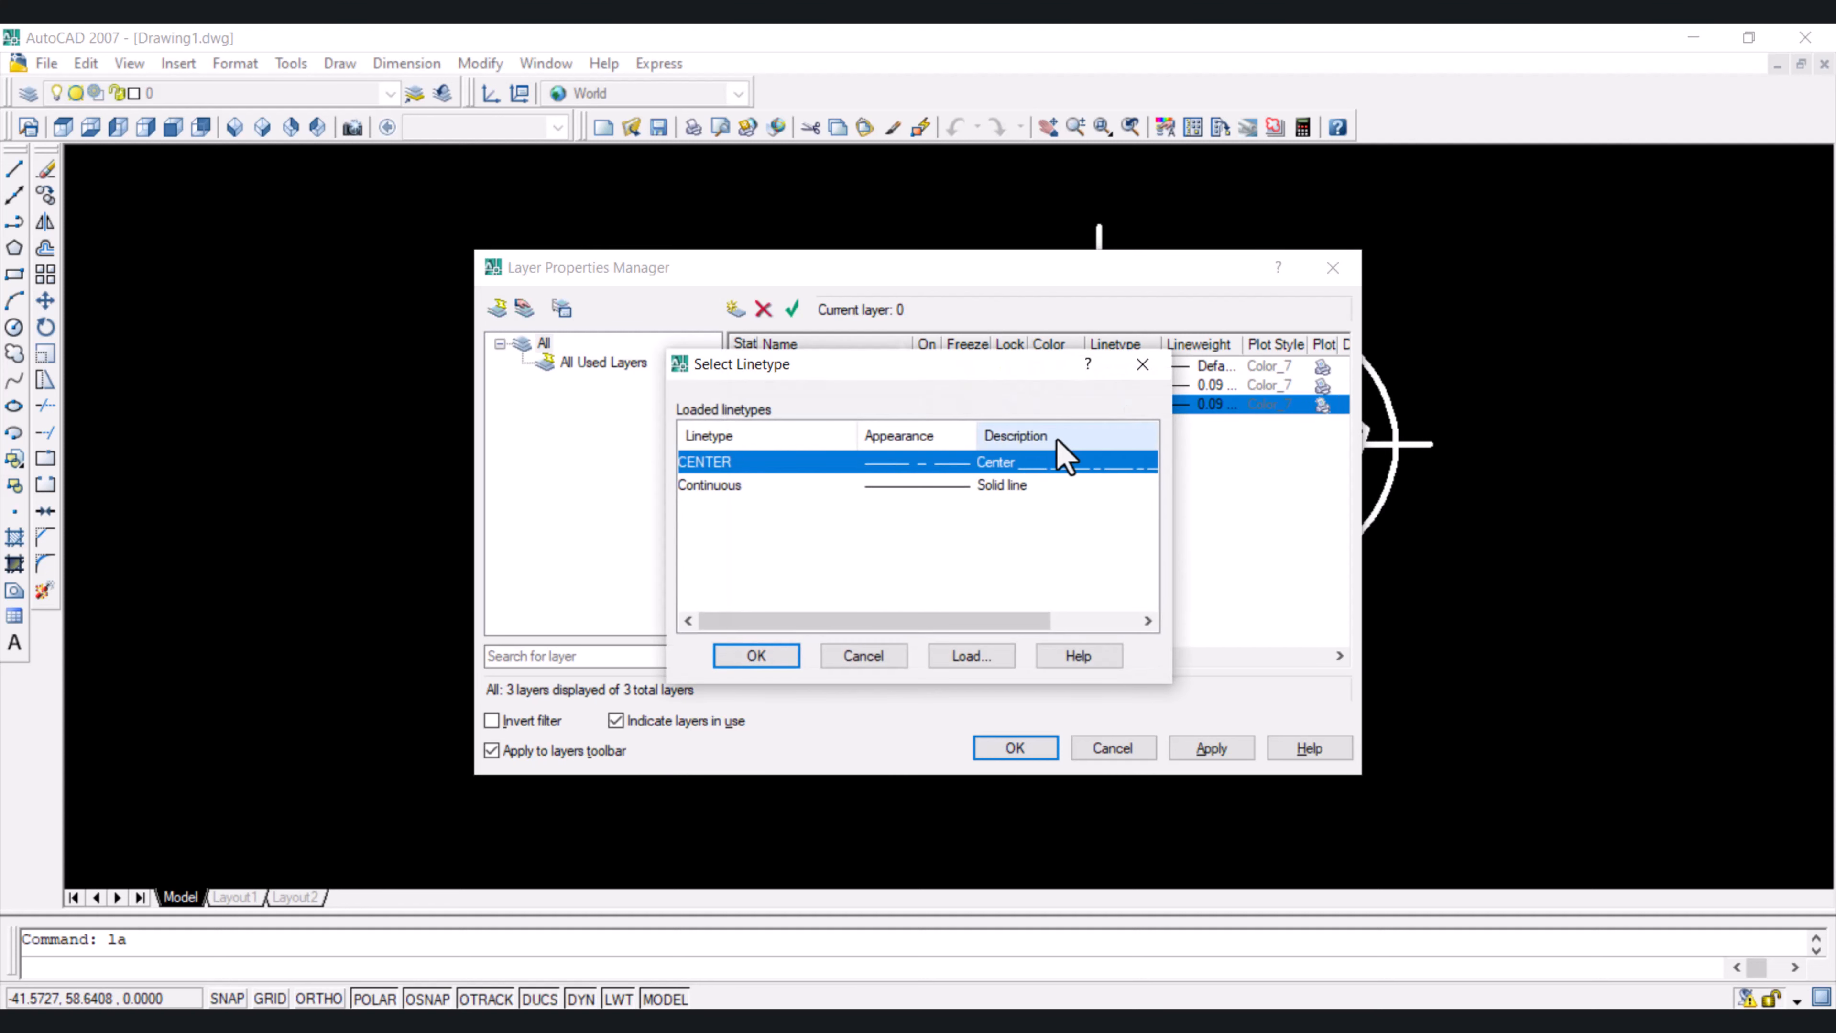
left_click(972, 655)
scroll(795, 535, "down", 7)
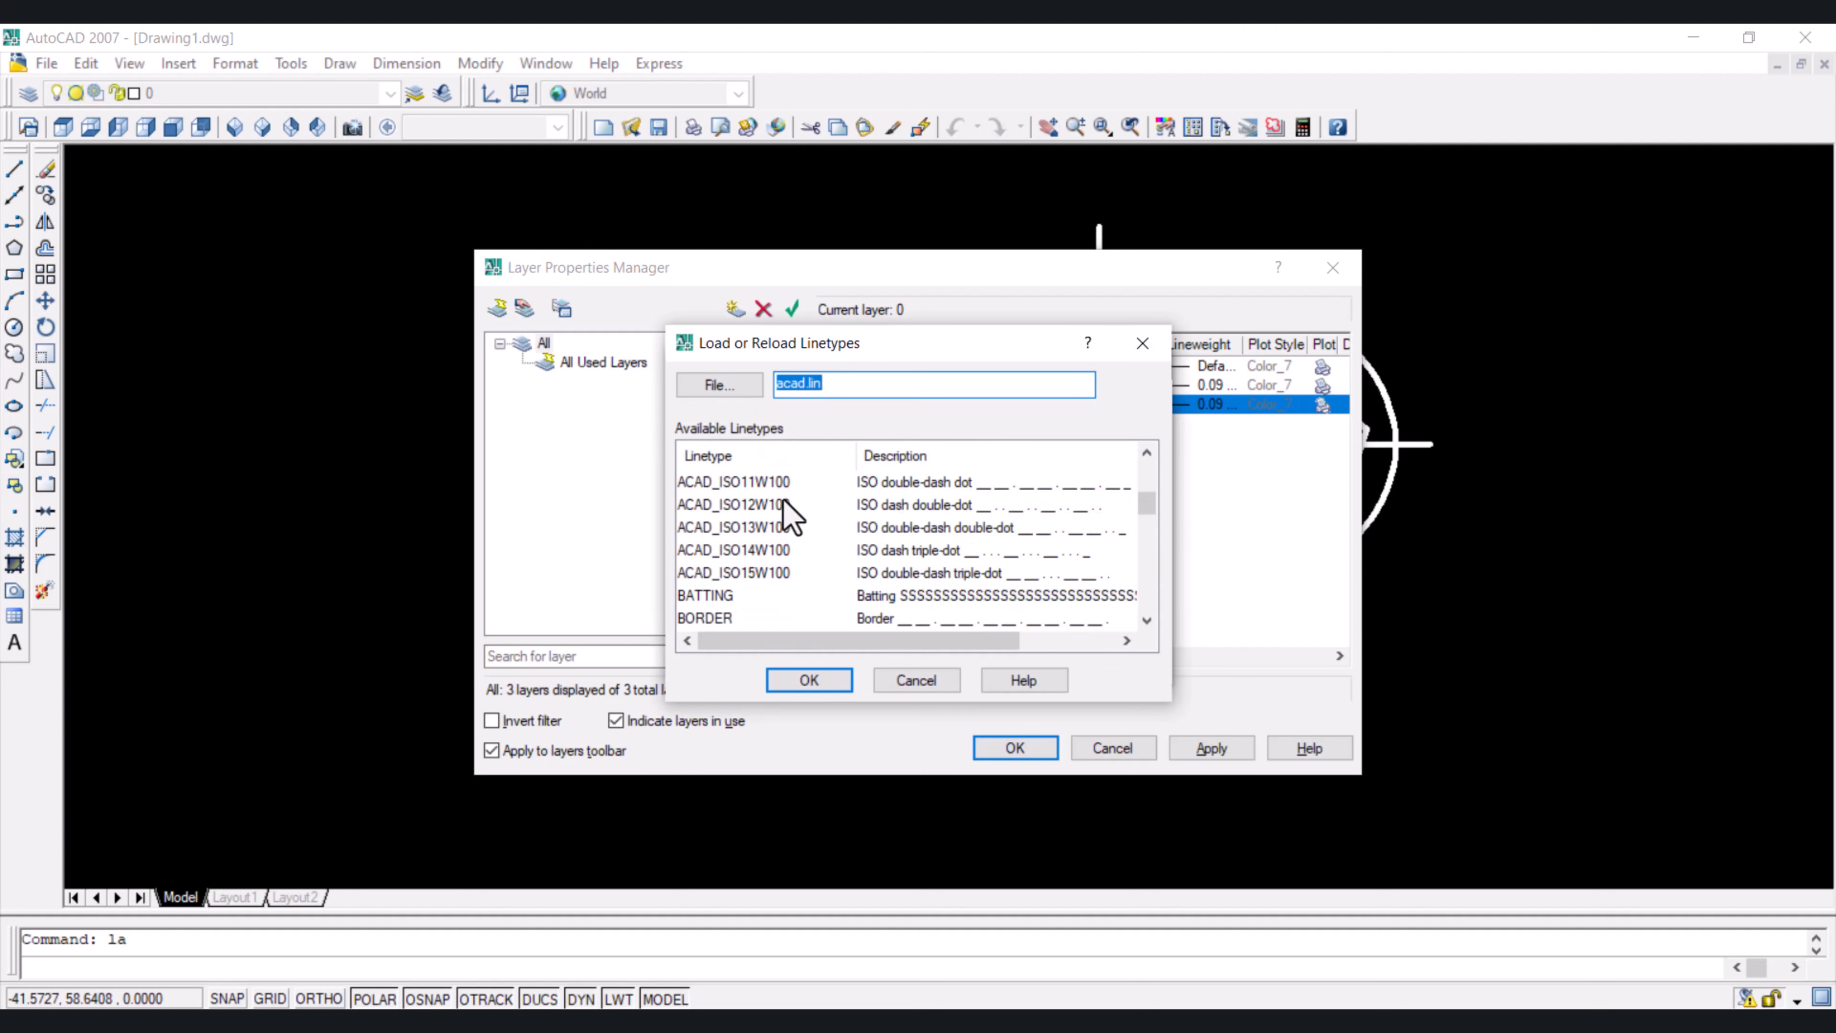
scroll(744, 507, "down", 3)
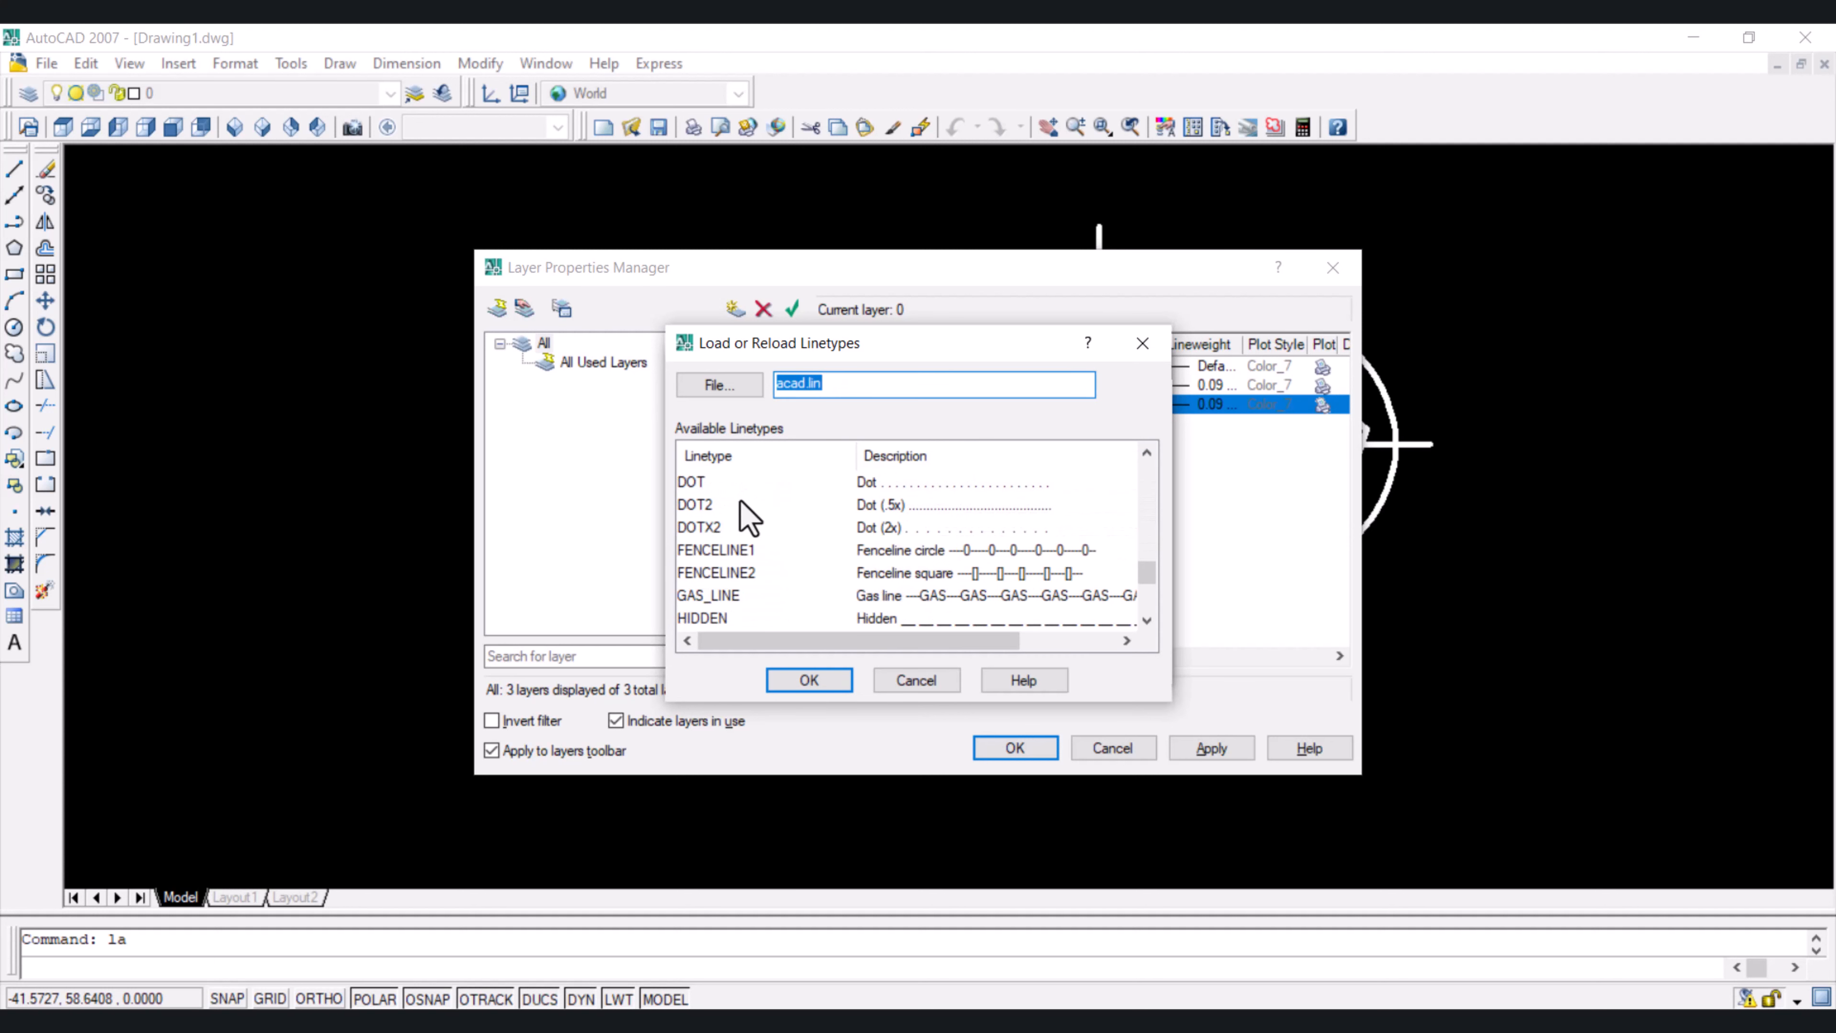
left_click(704, 618)
left_click(810, 679)
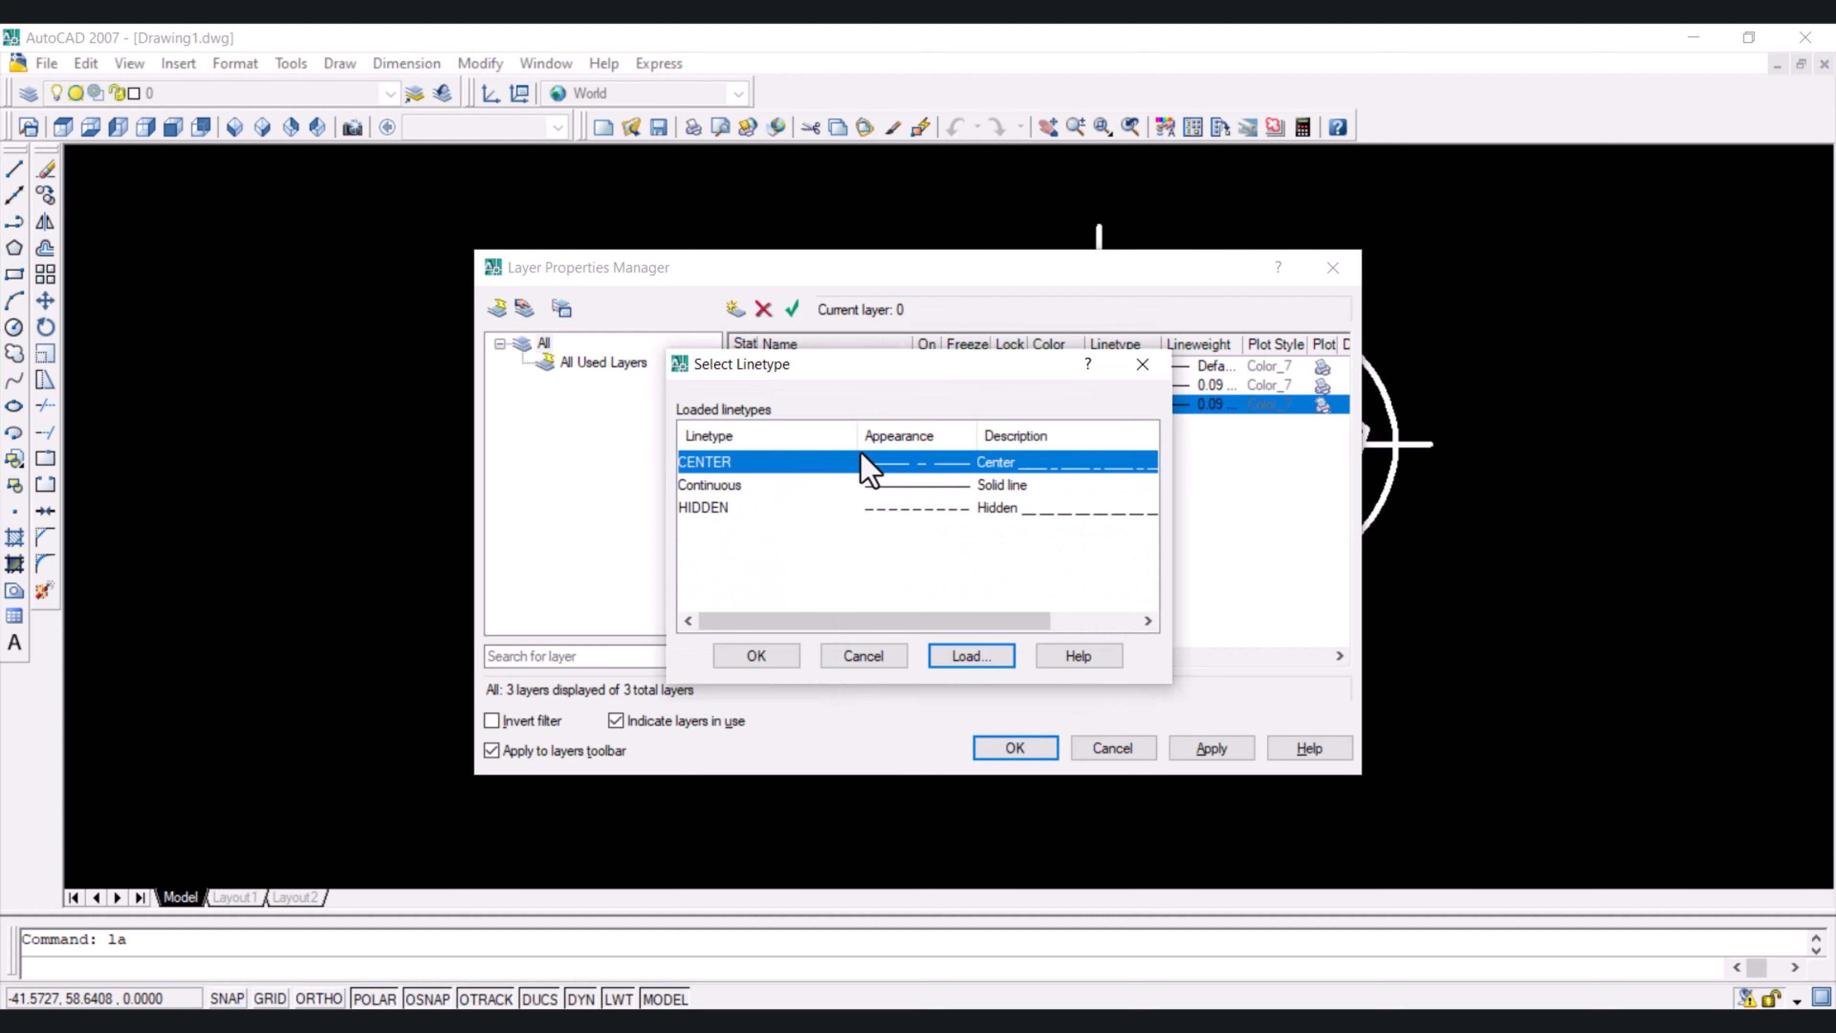
left_click(796, 507)
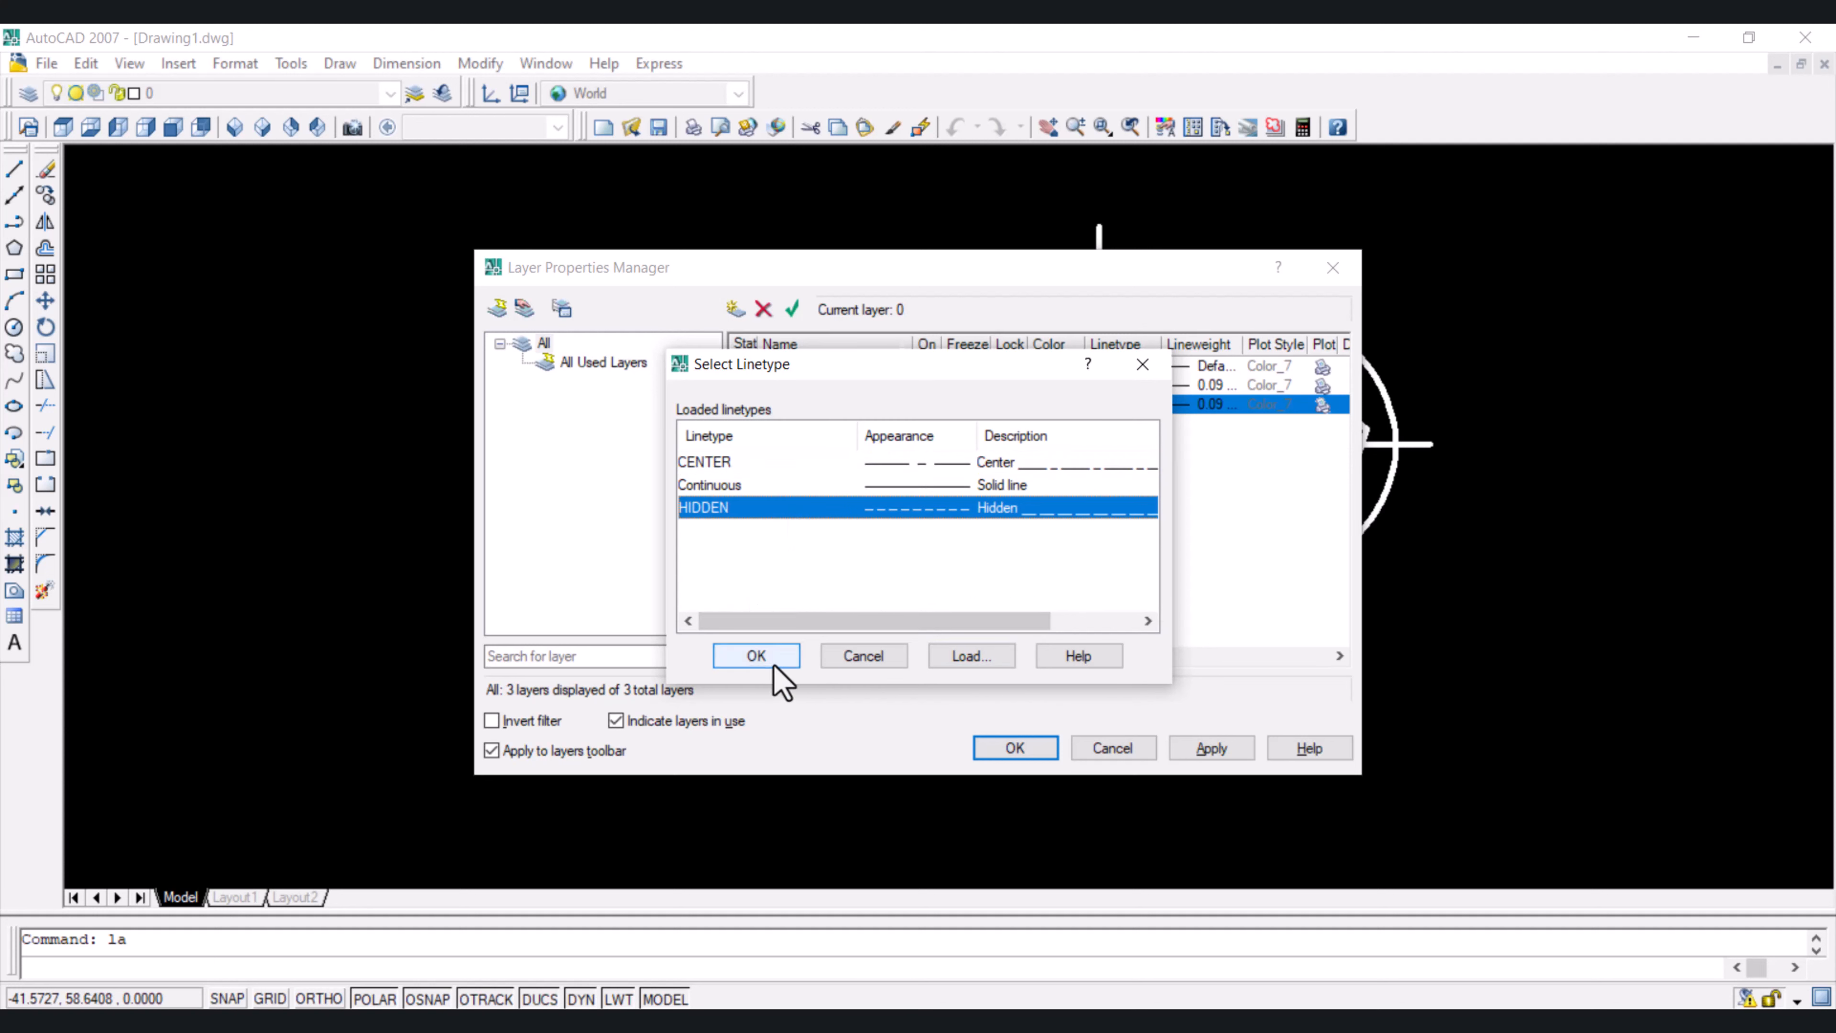
left_click(768, 655)
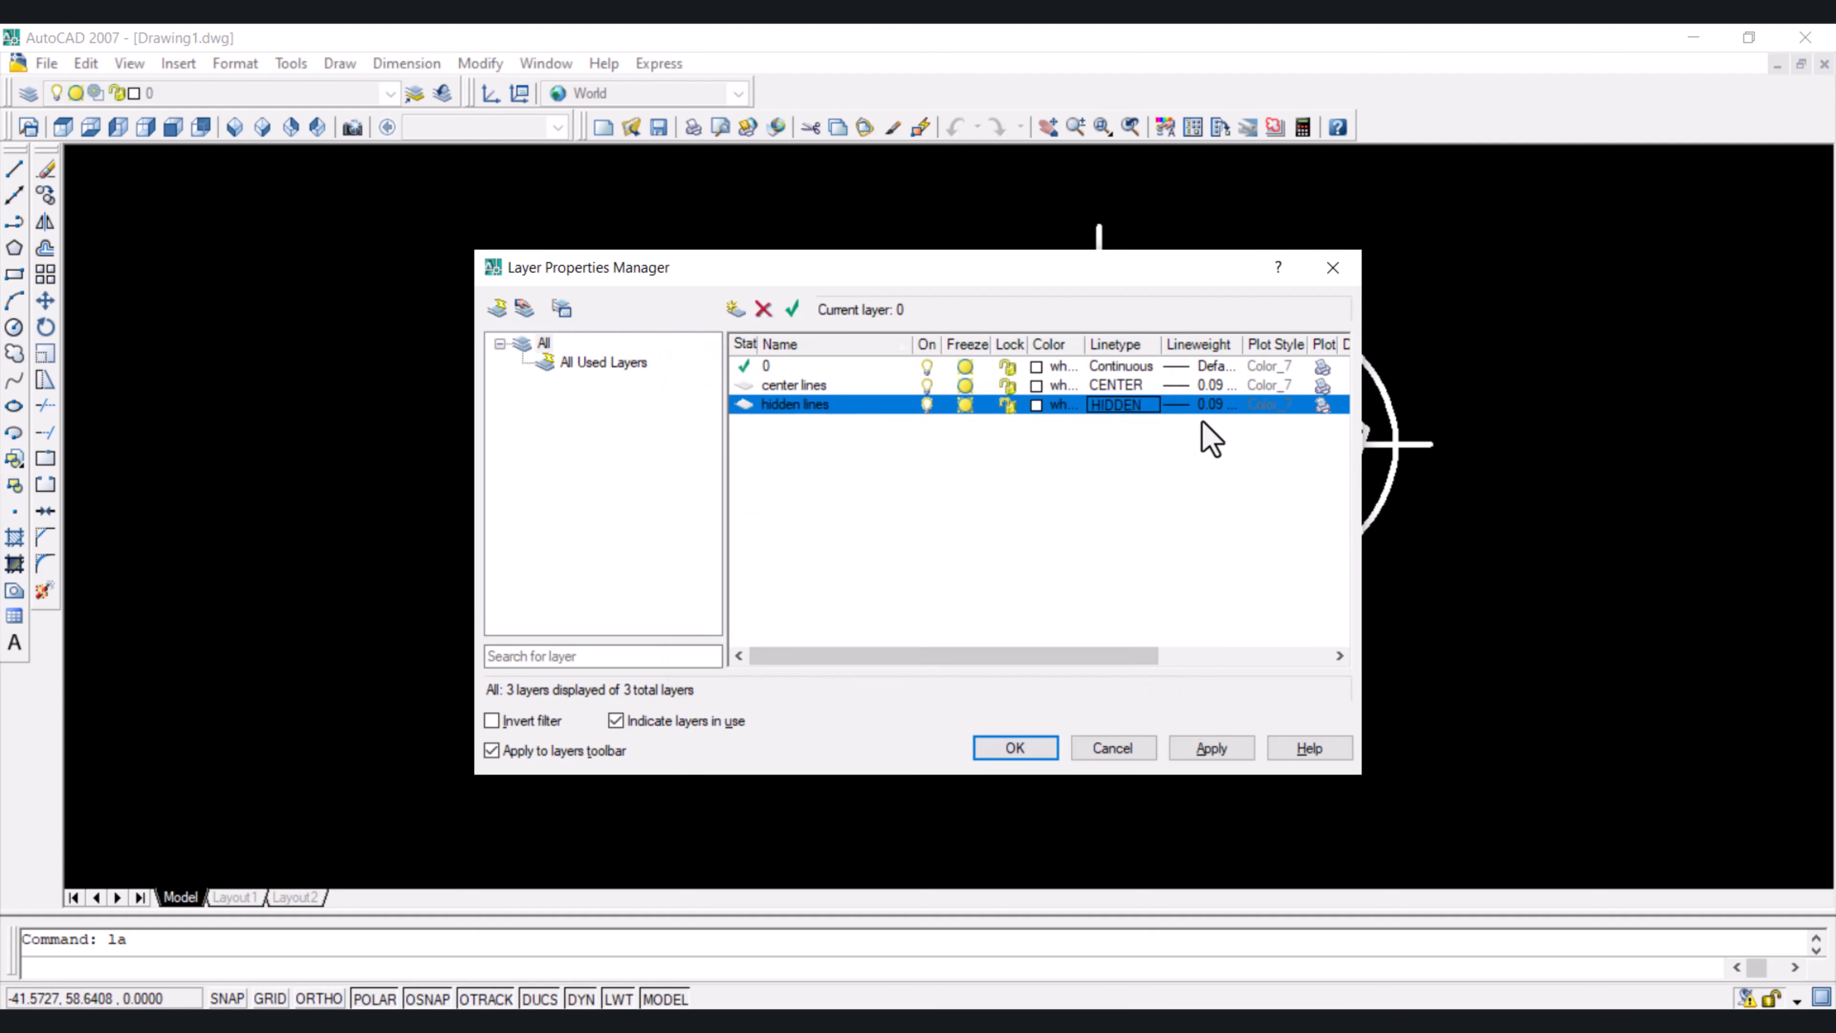
left_click(1015, 748)
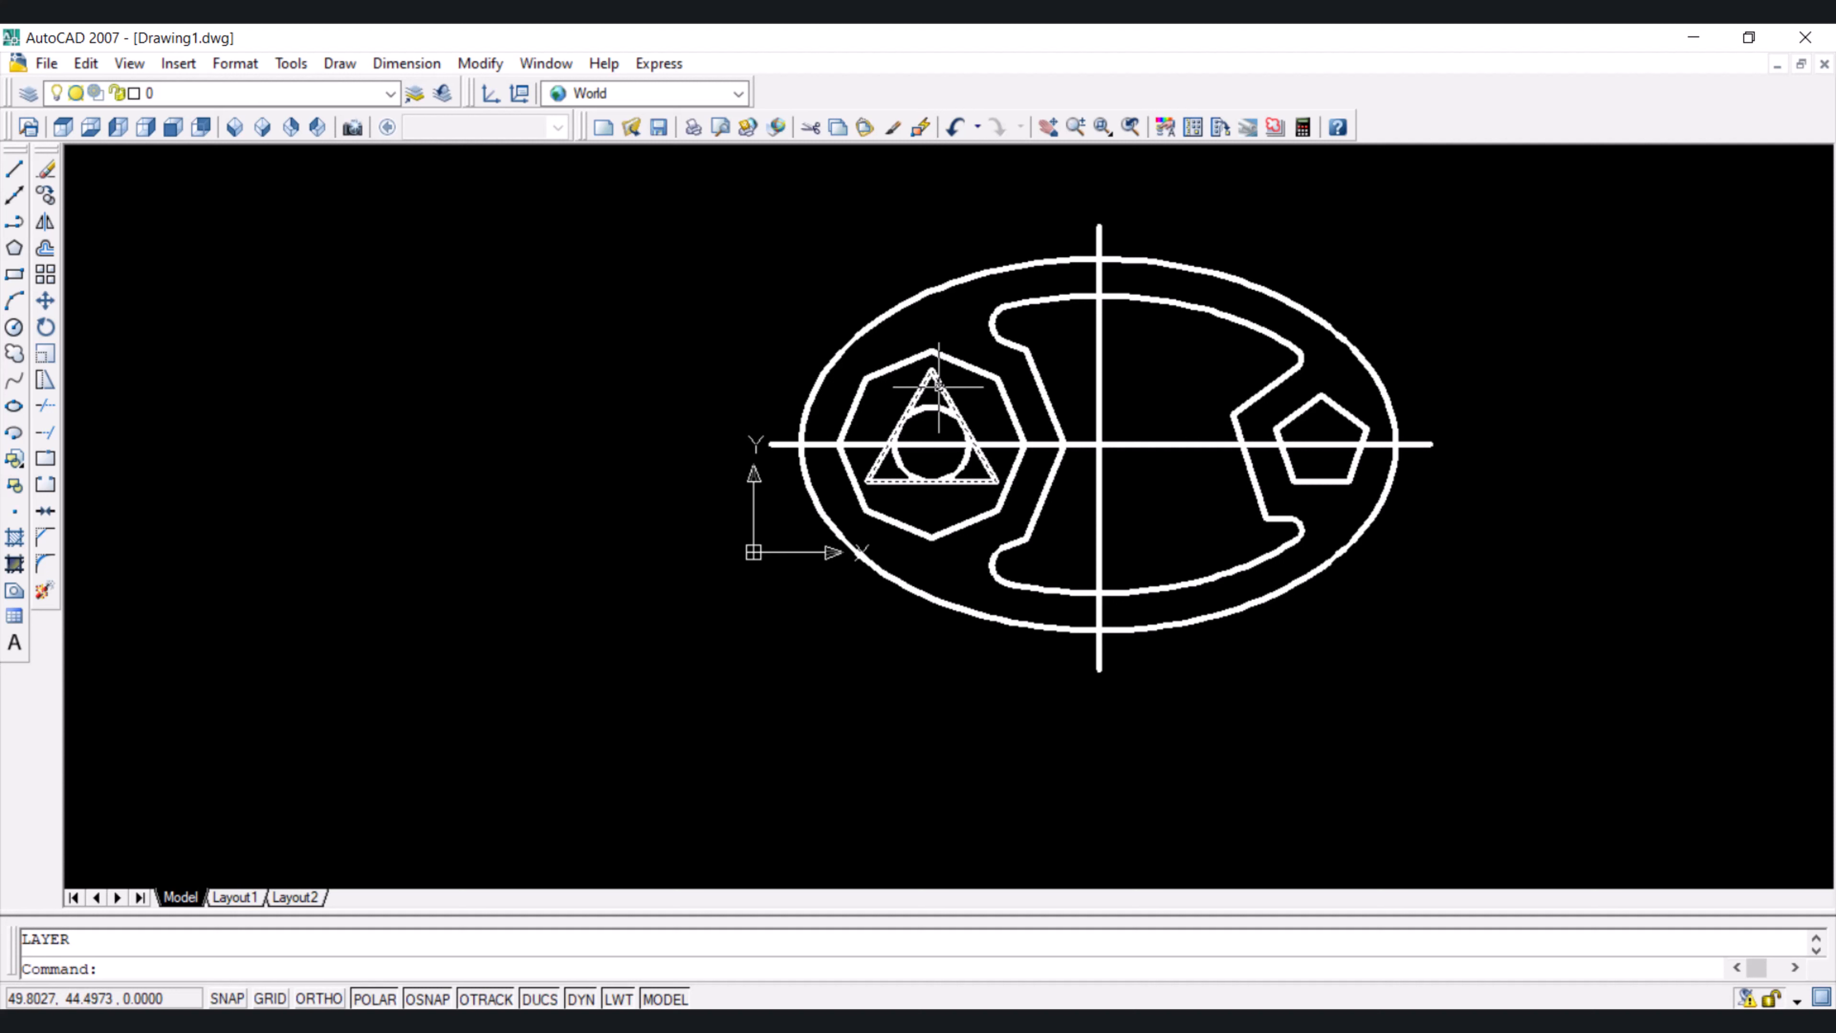
Move the small circle inside the triangle and both centre lines to the center lines layer
left_click(941, 410)
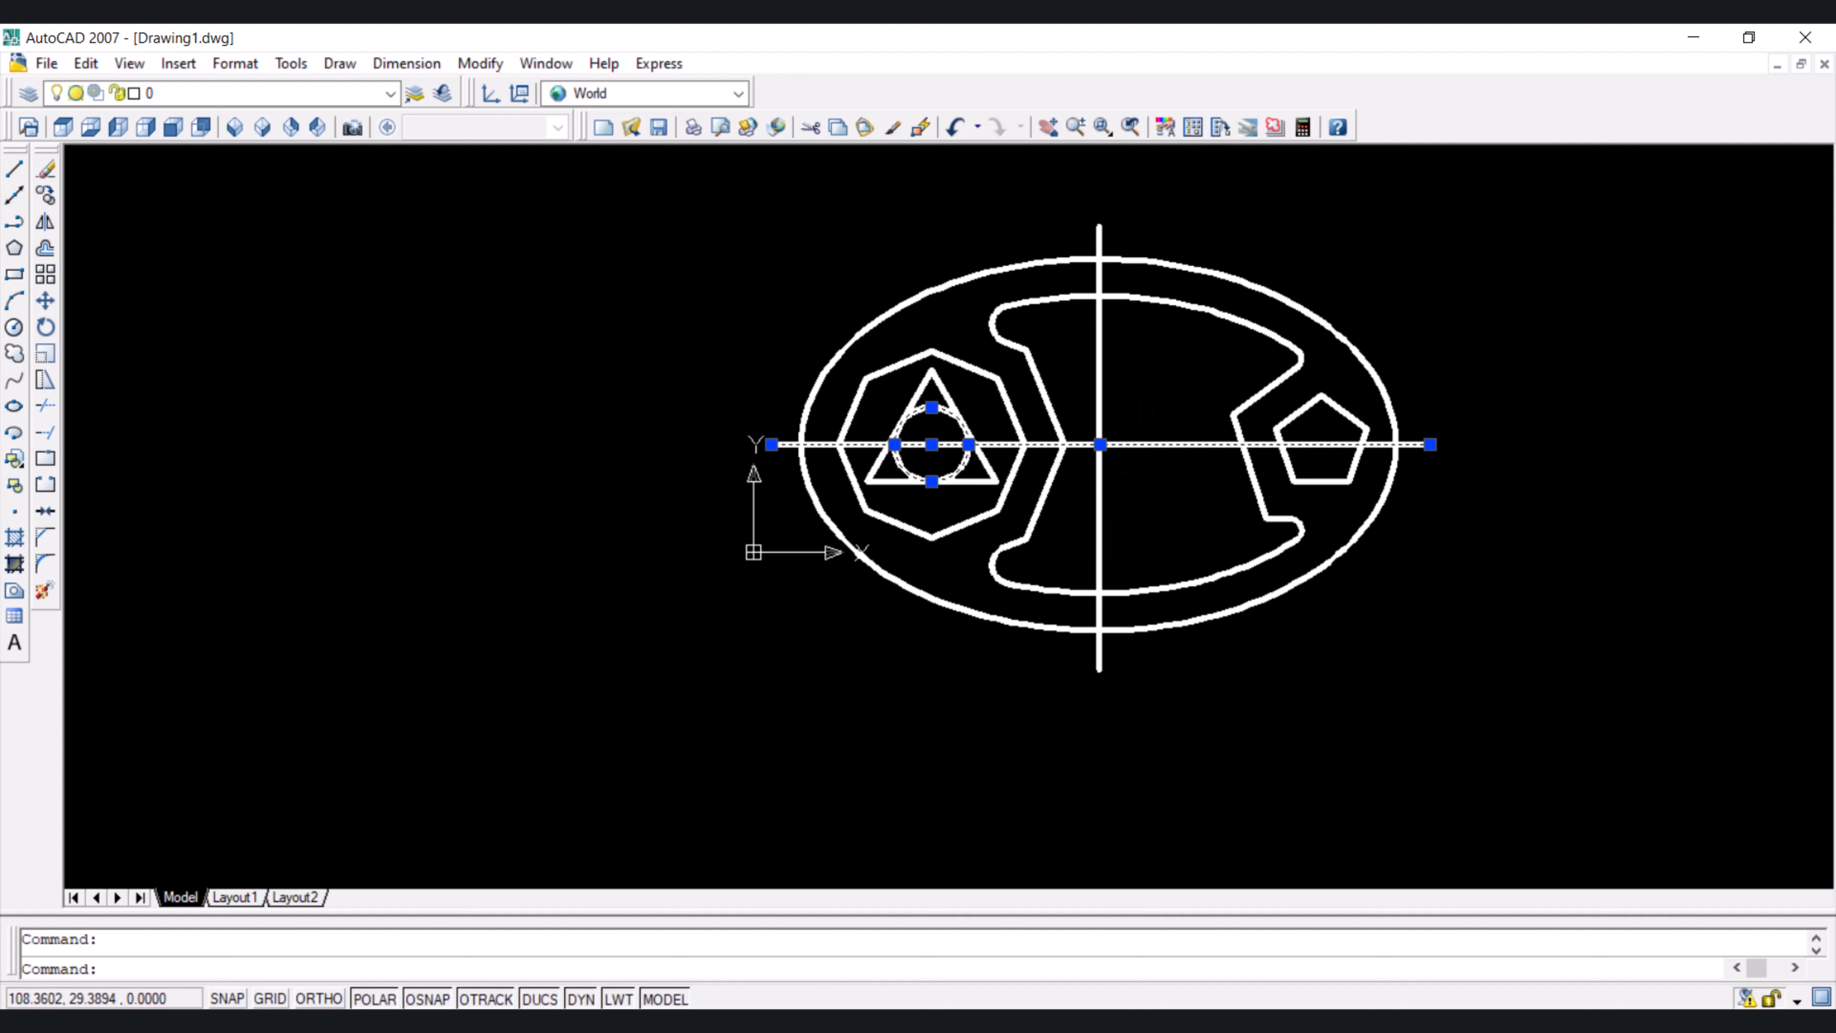
left_click(1100, 397)
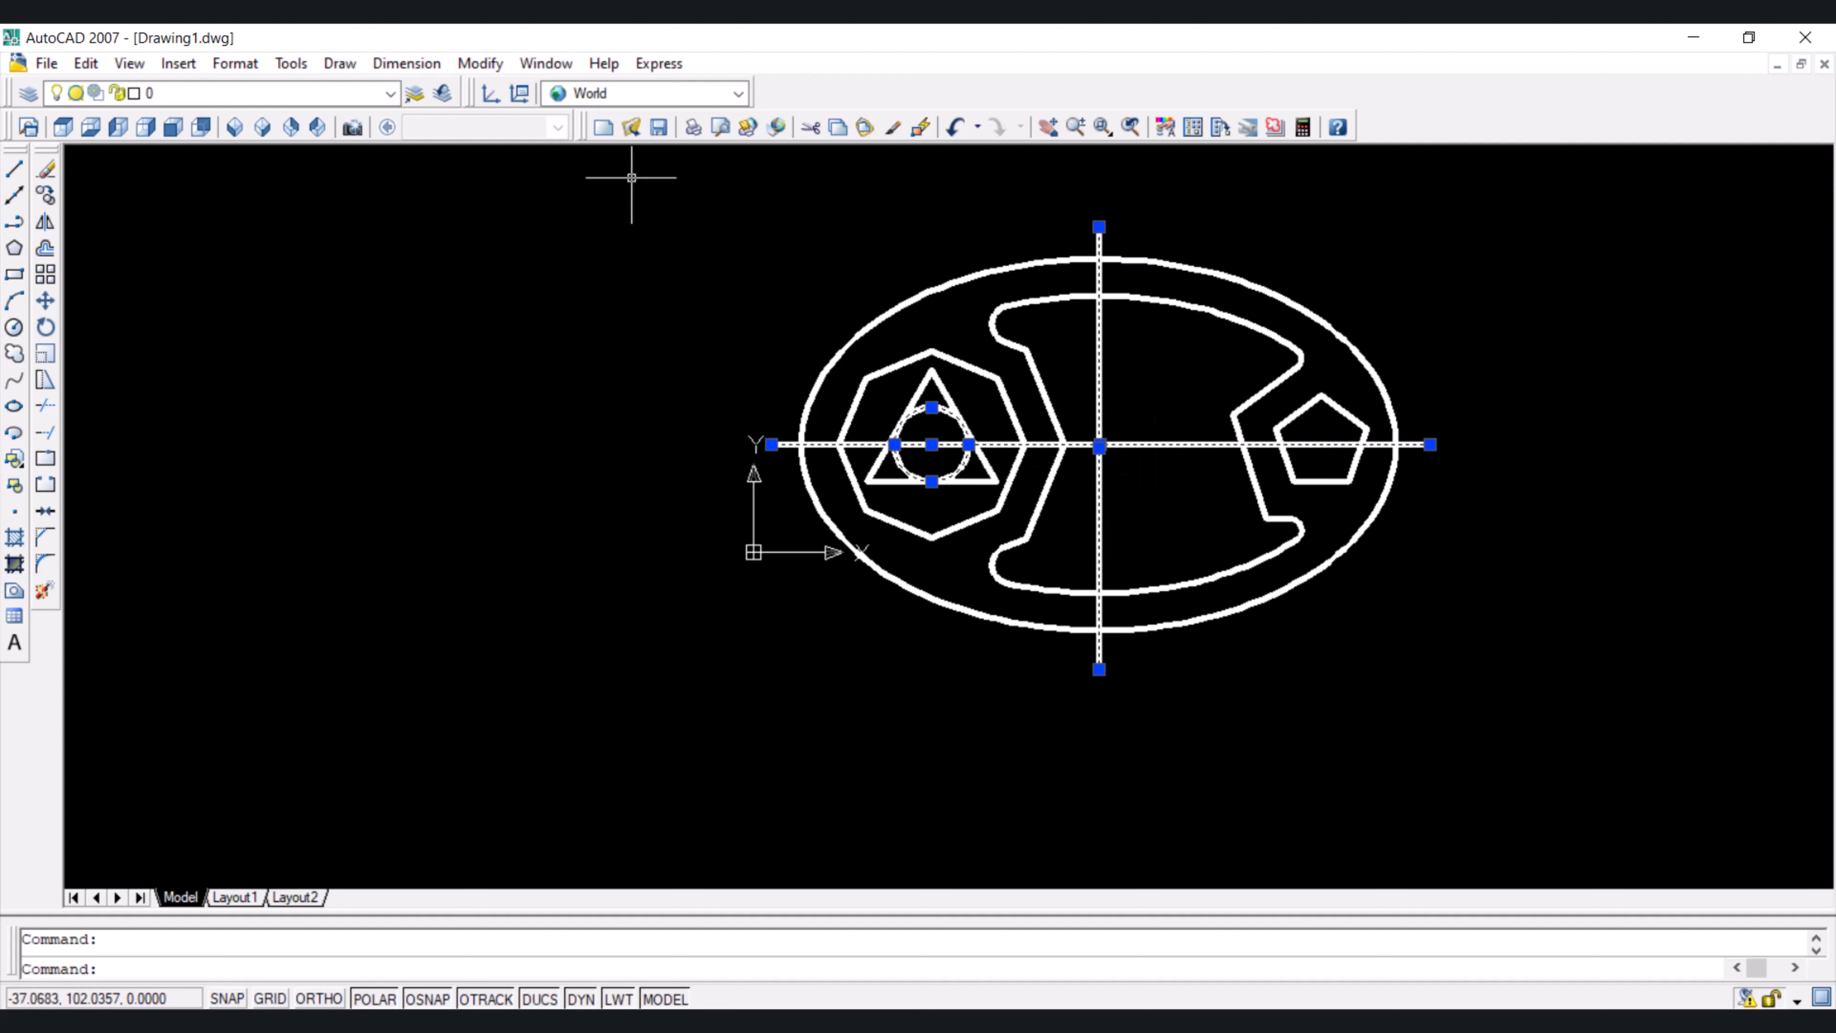
left_click(383, 93)
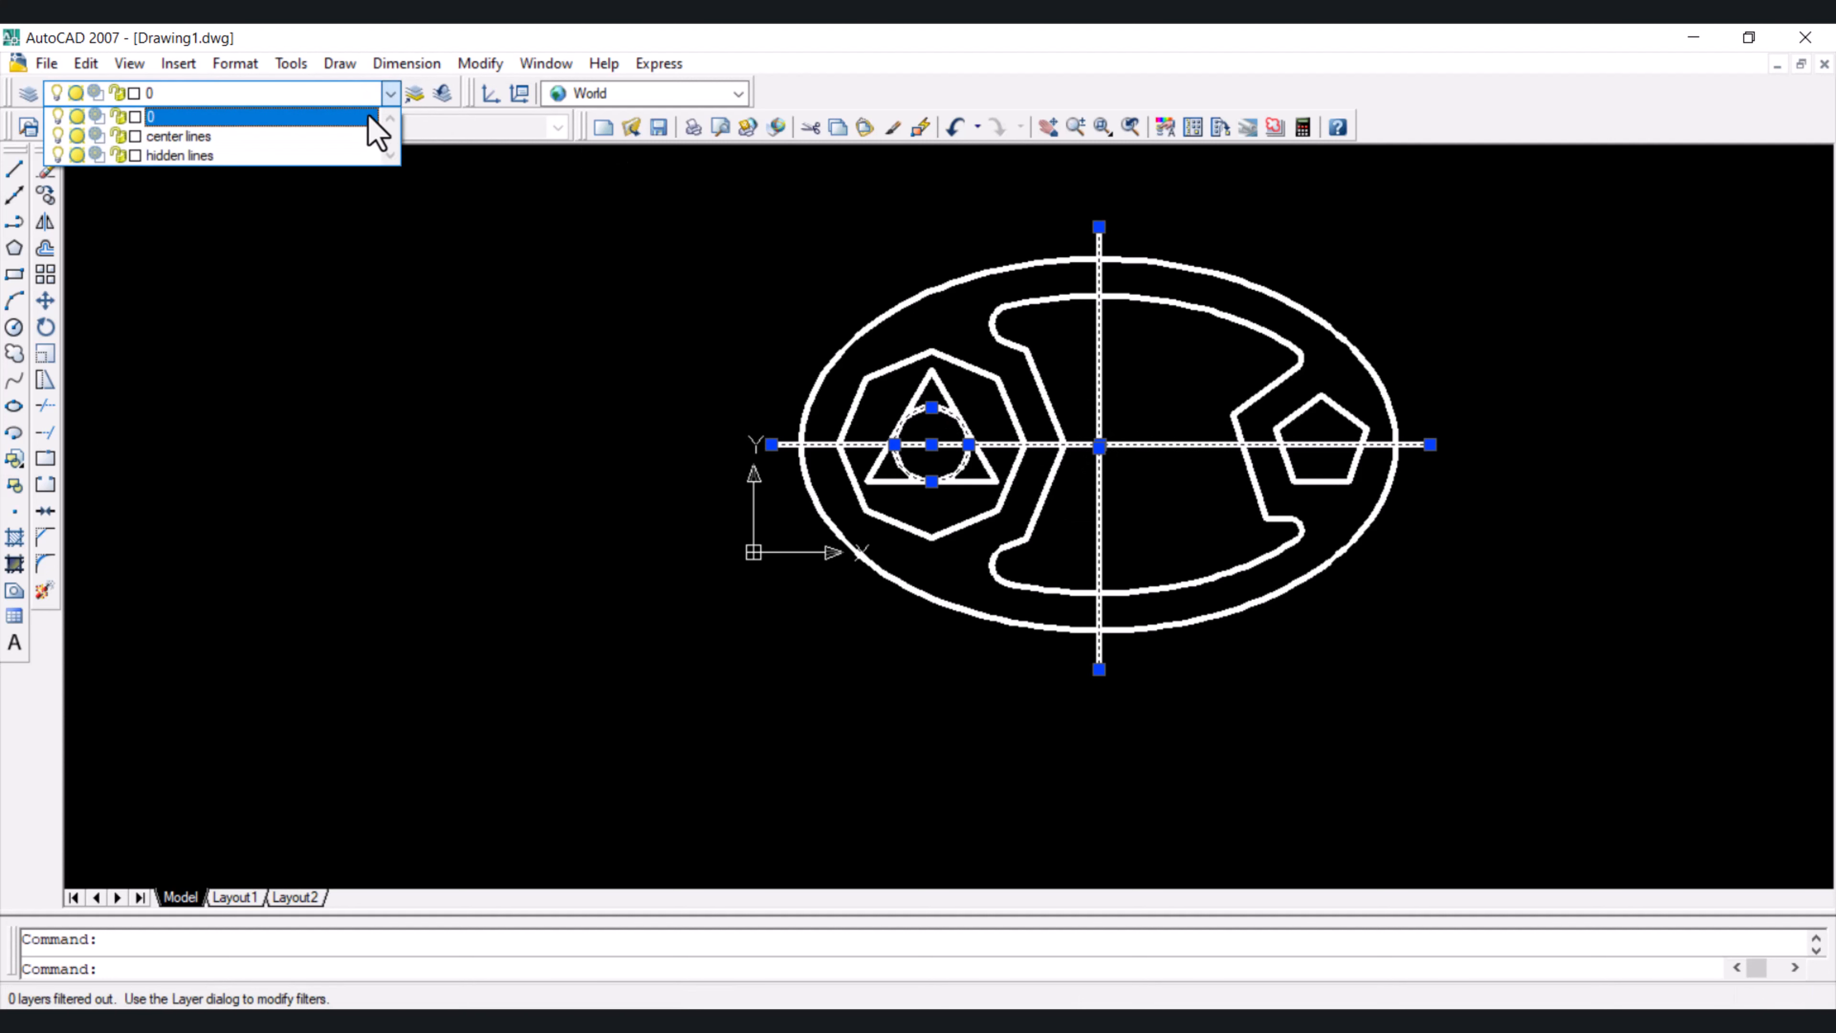
left_click(316, 138)
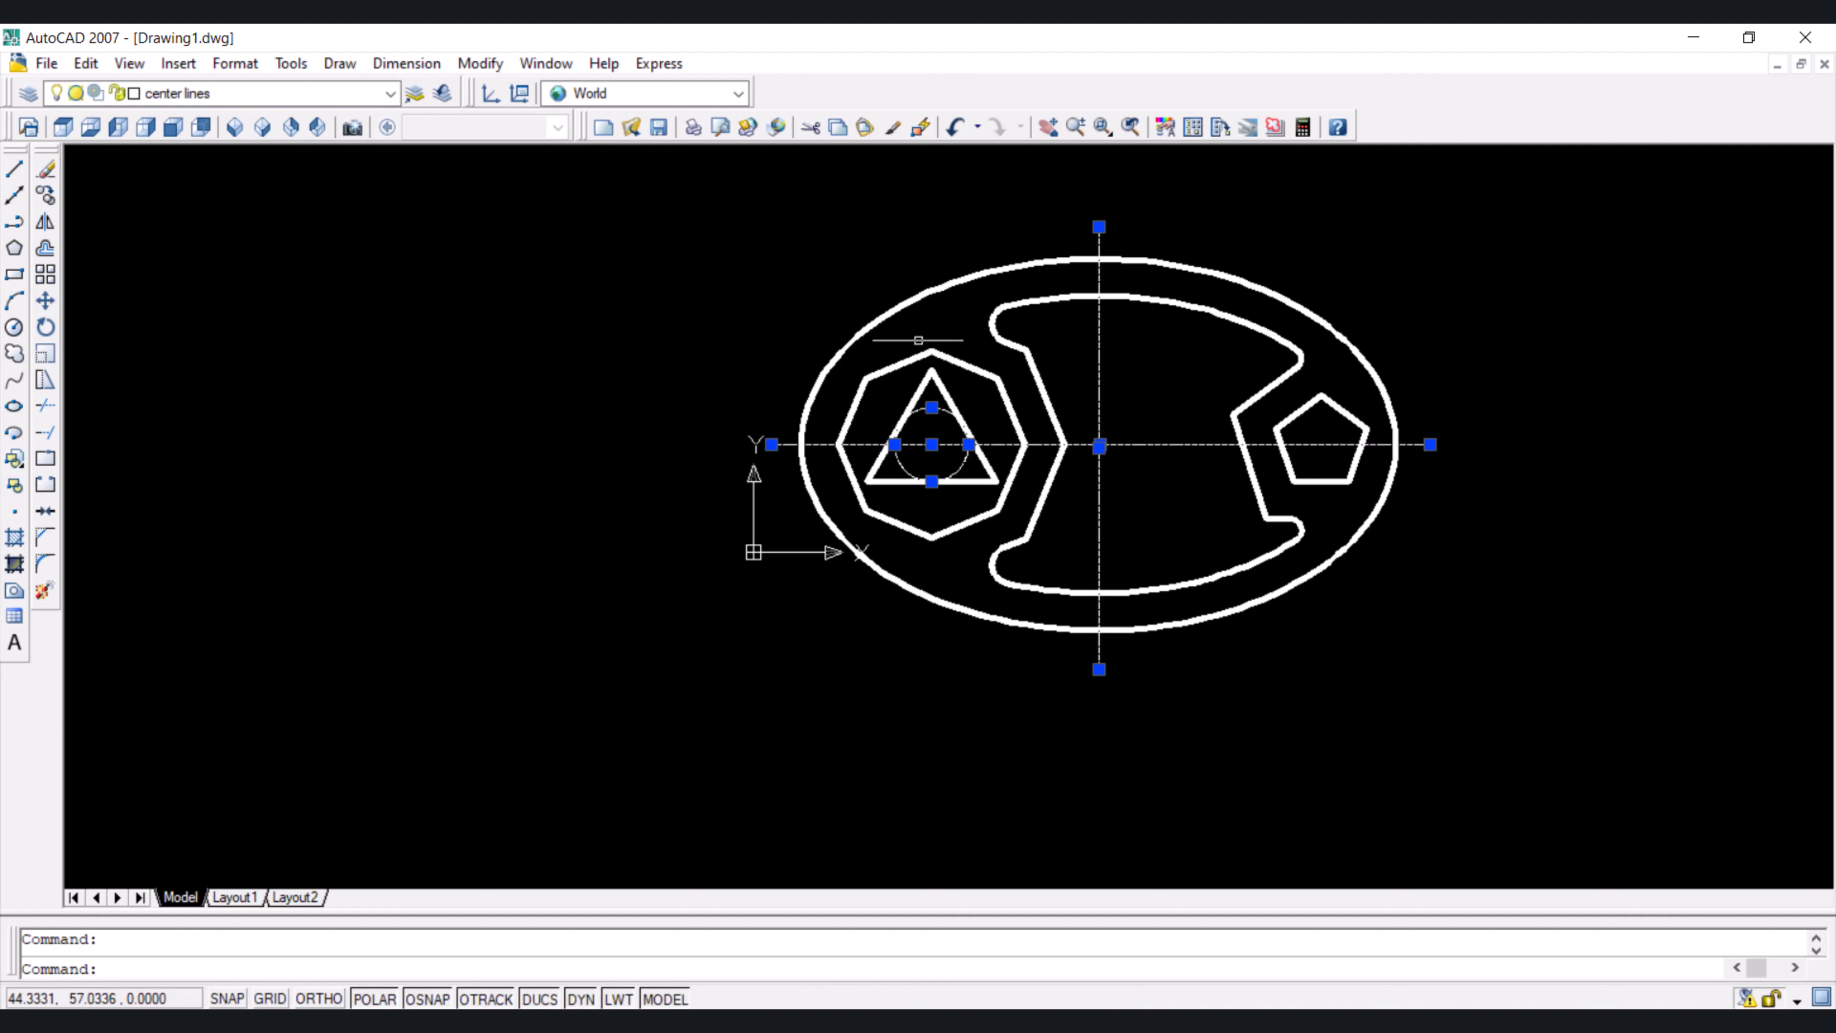
key("Escape")
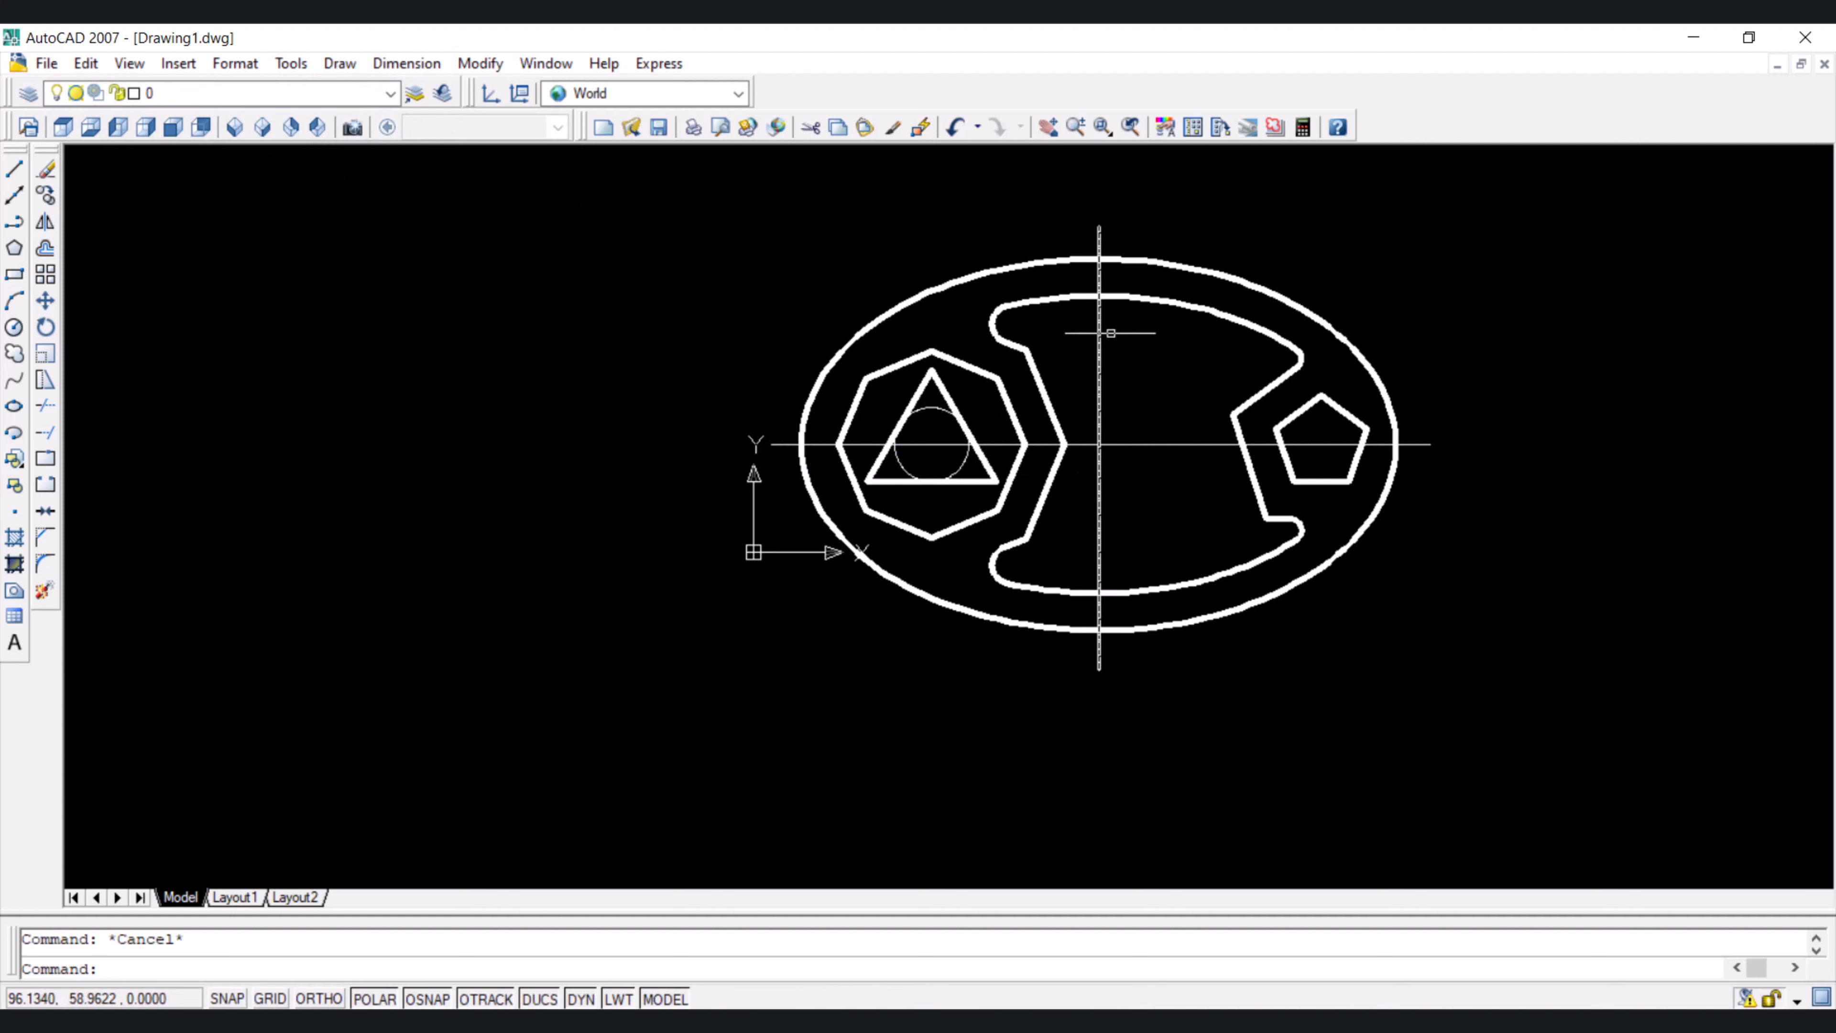
Move the pentagon and the octagon to the hidden lines layer
left_click(1336, 407)
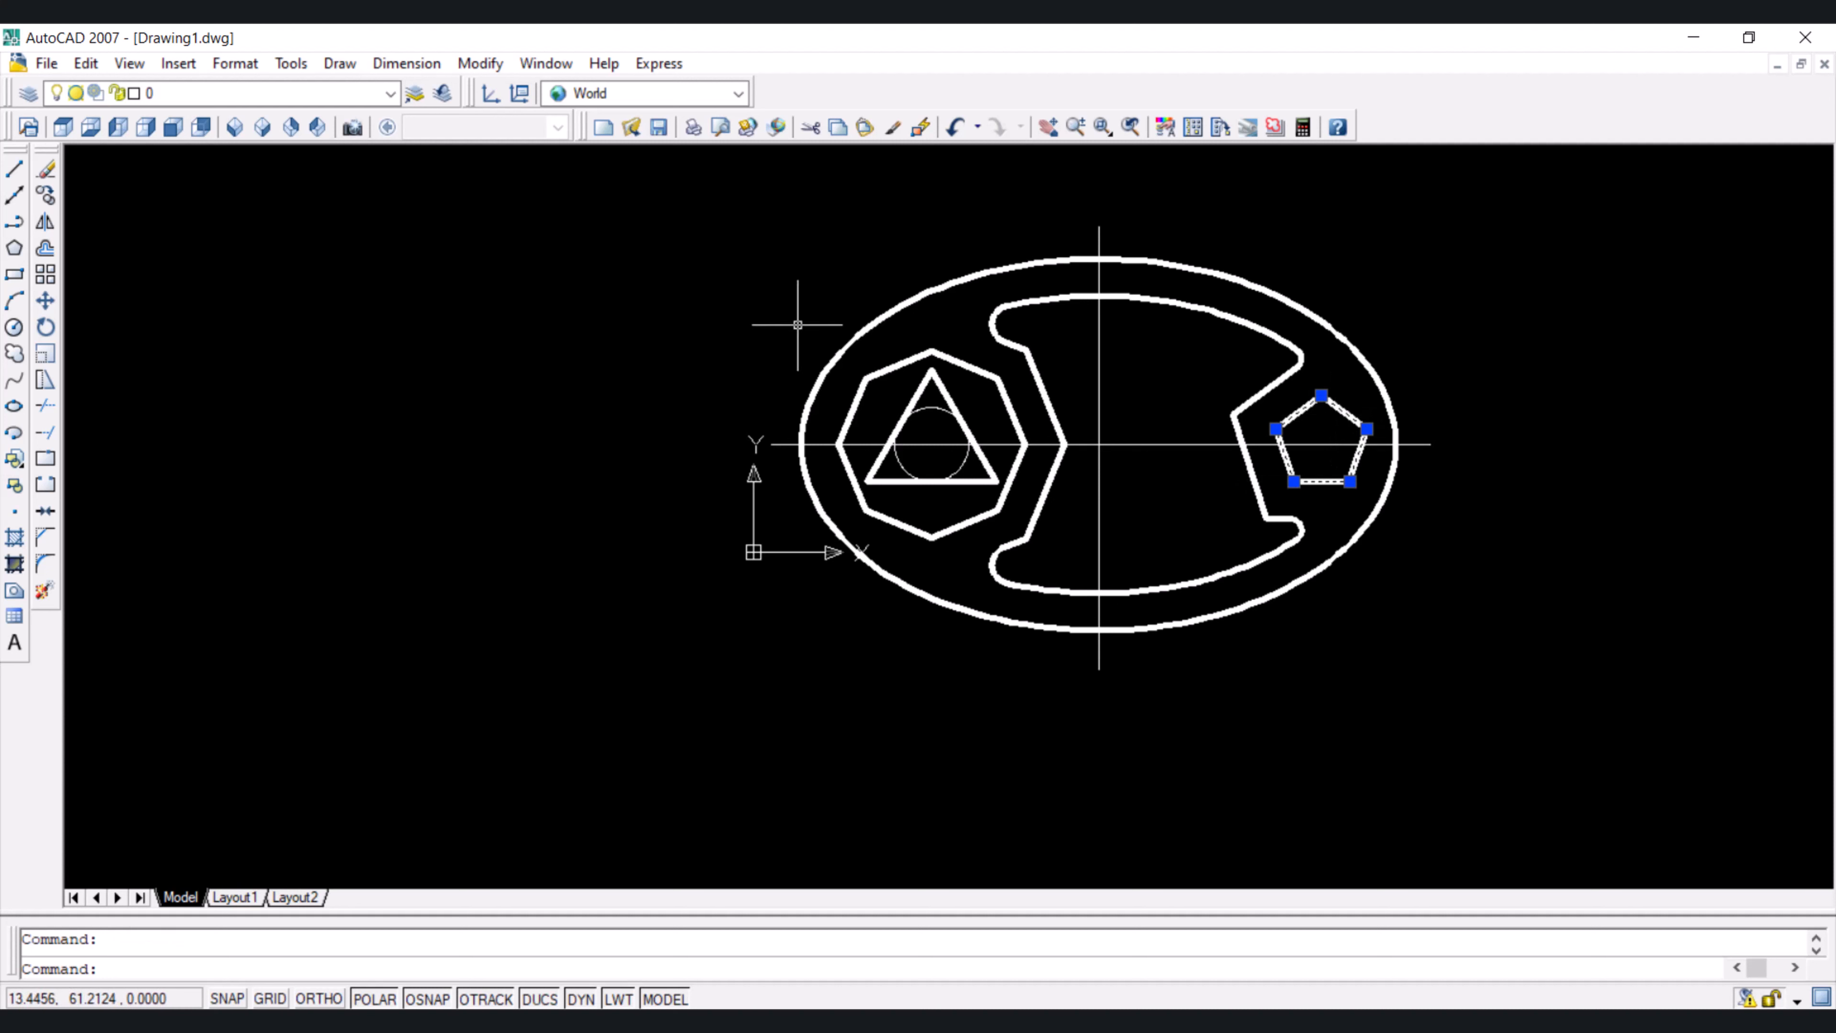
left_click(977, 368)
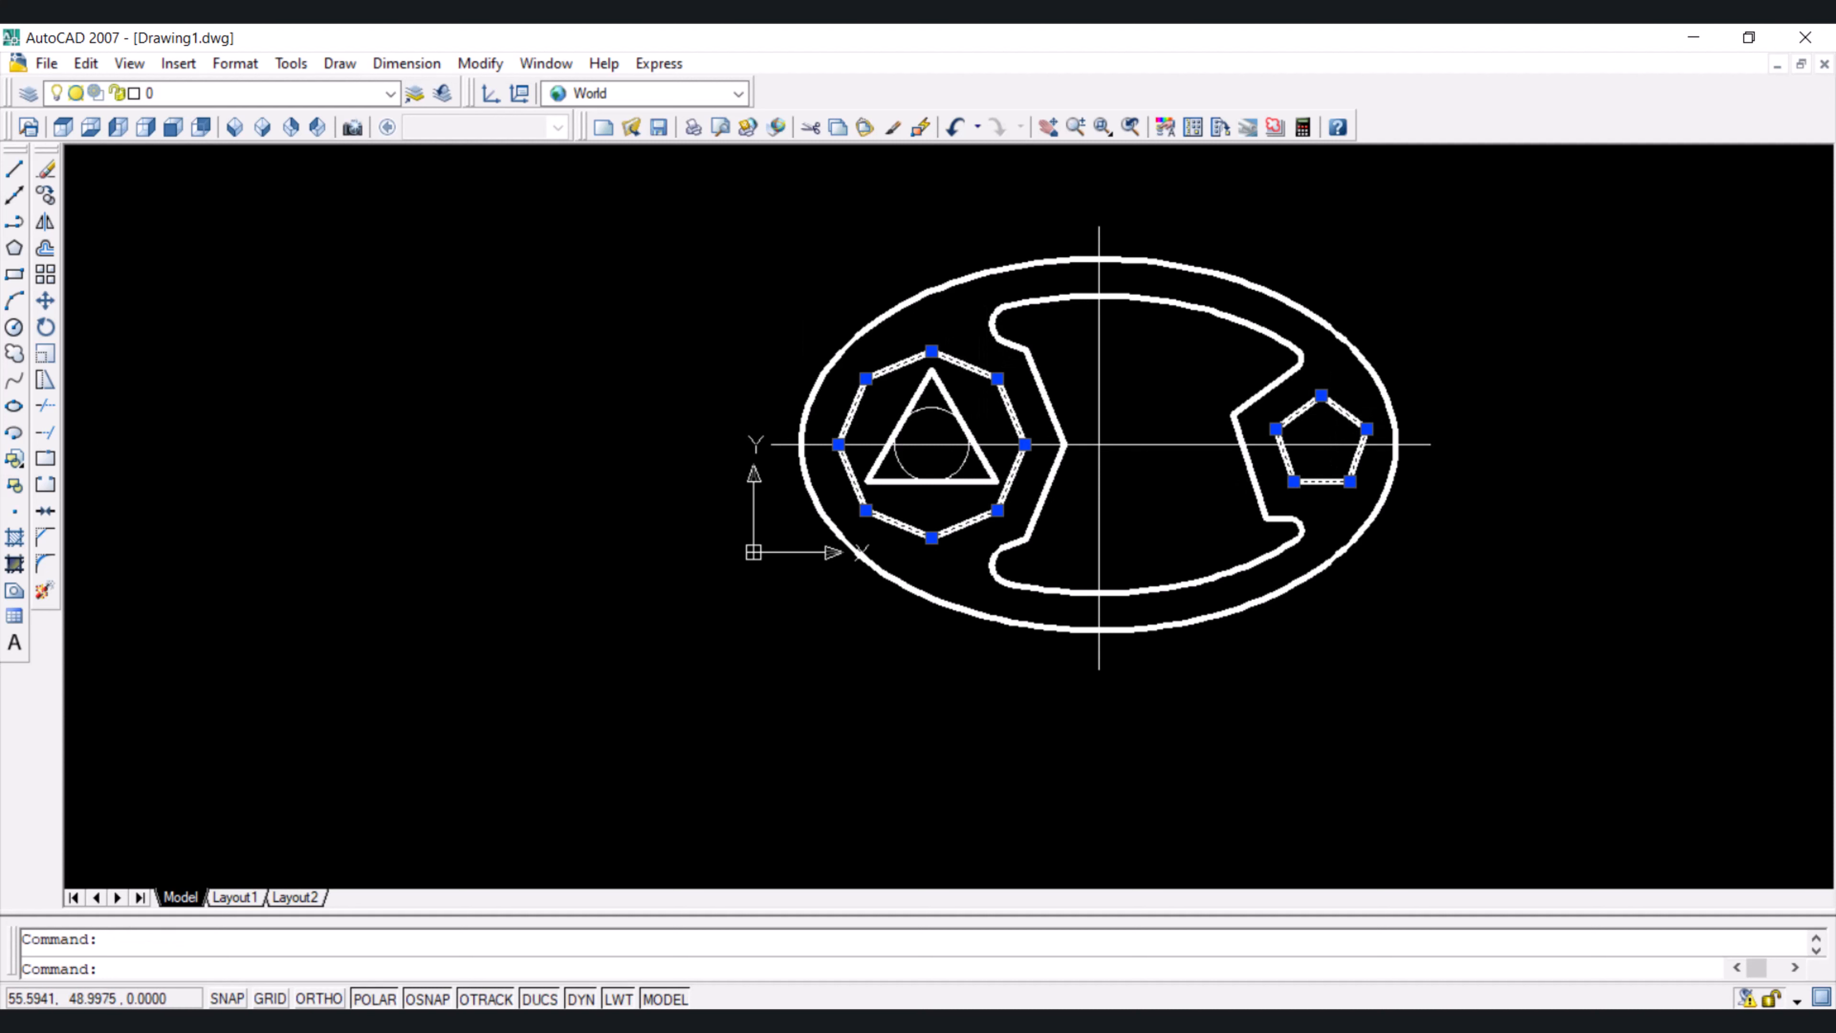
left_click(391, 92)
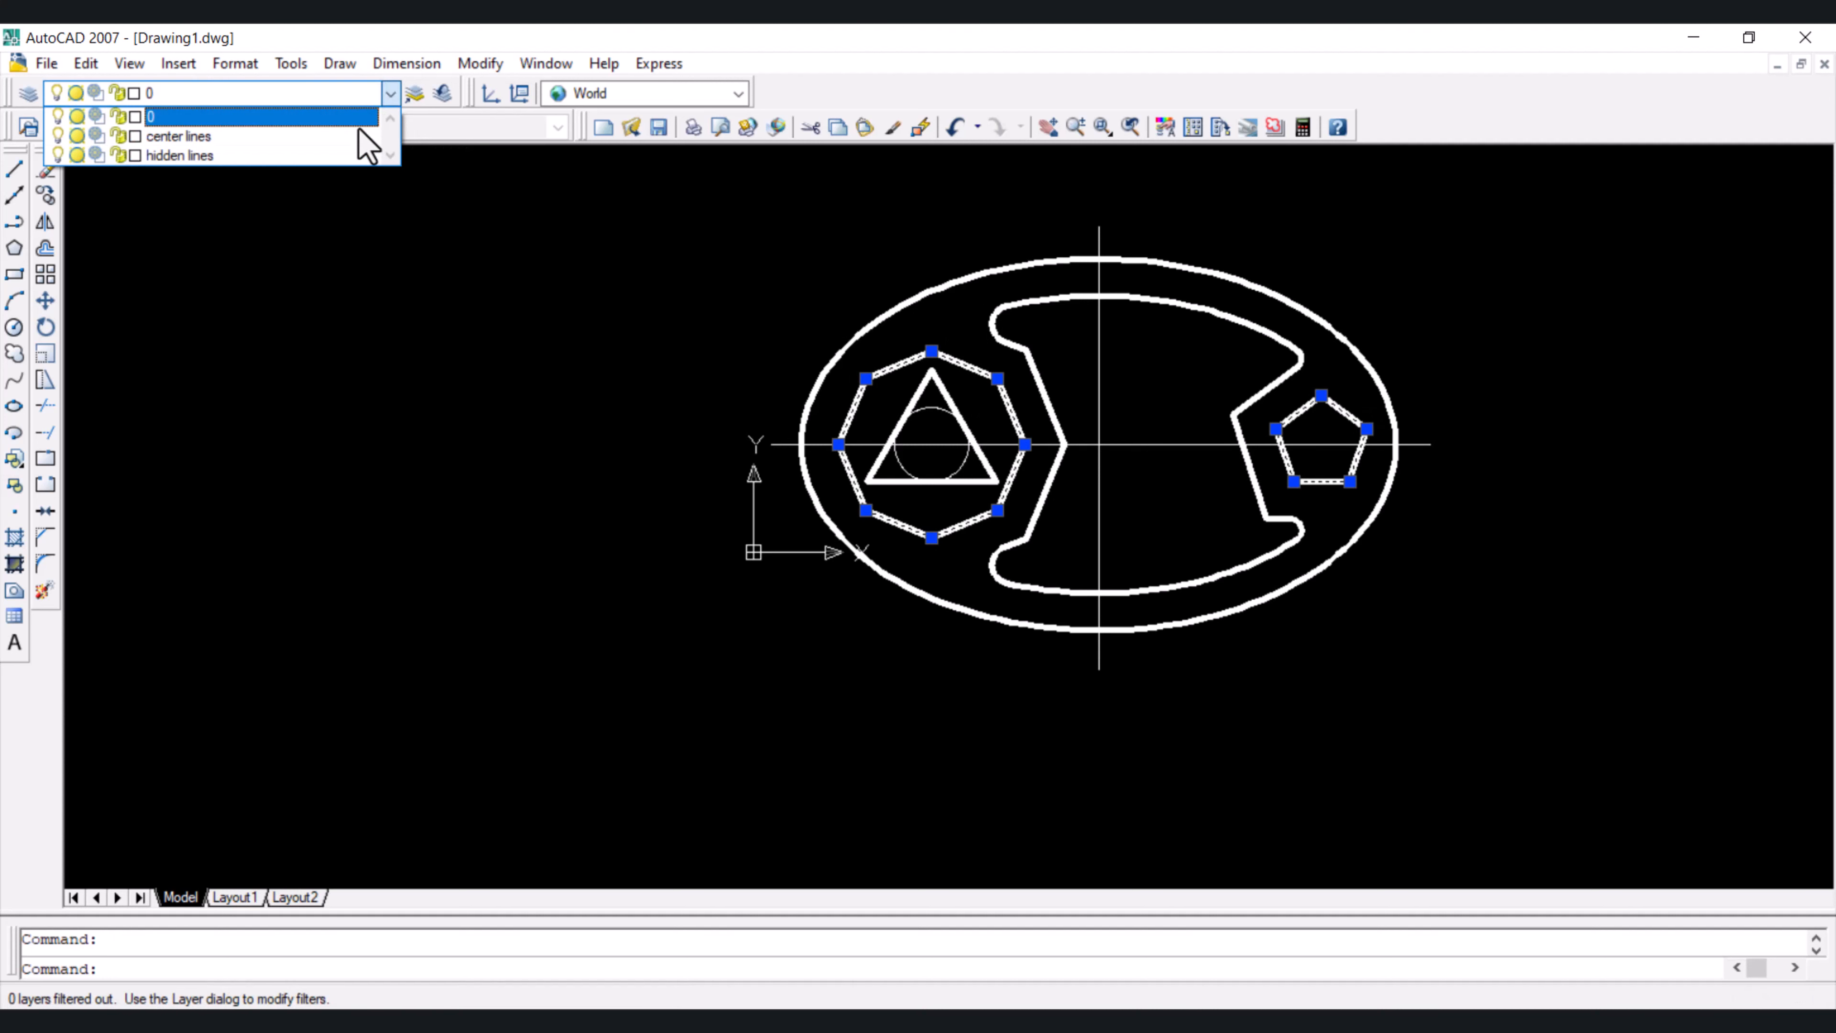
left_click(350, 155)
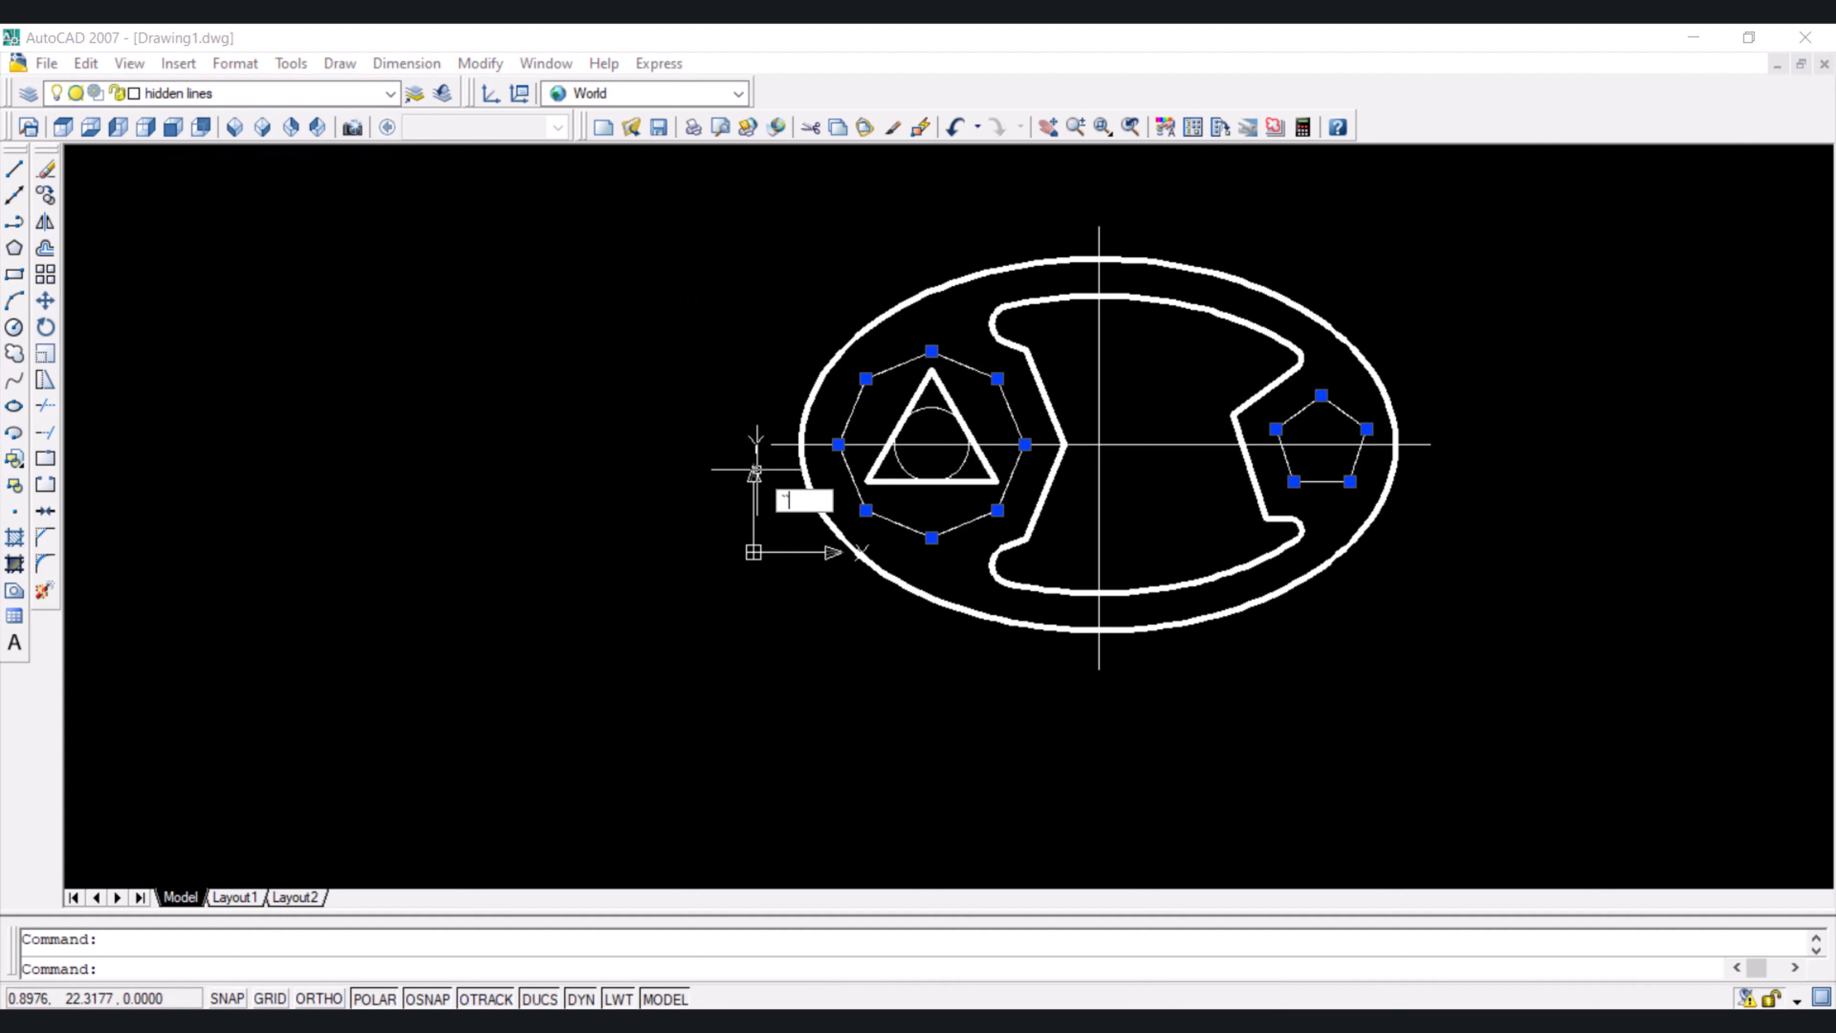
key("Escape")
Examine the dash patterns of the octagon and the small circle up close
scroll(1002, 334, "up", 6)
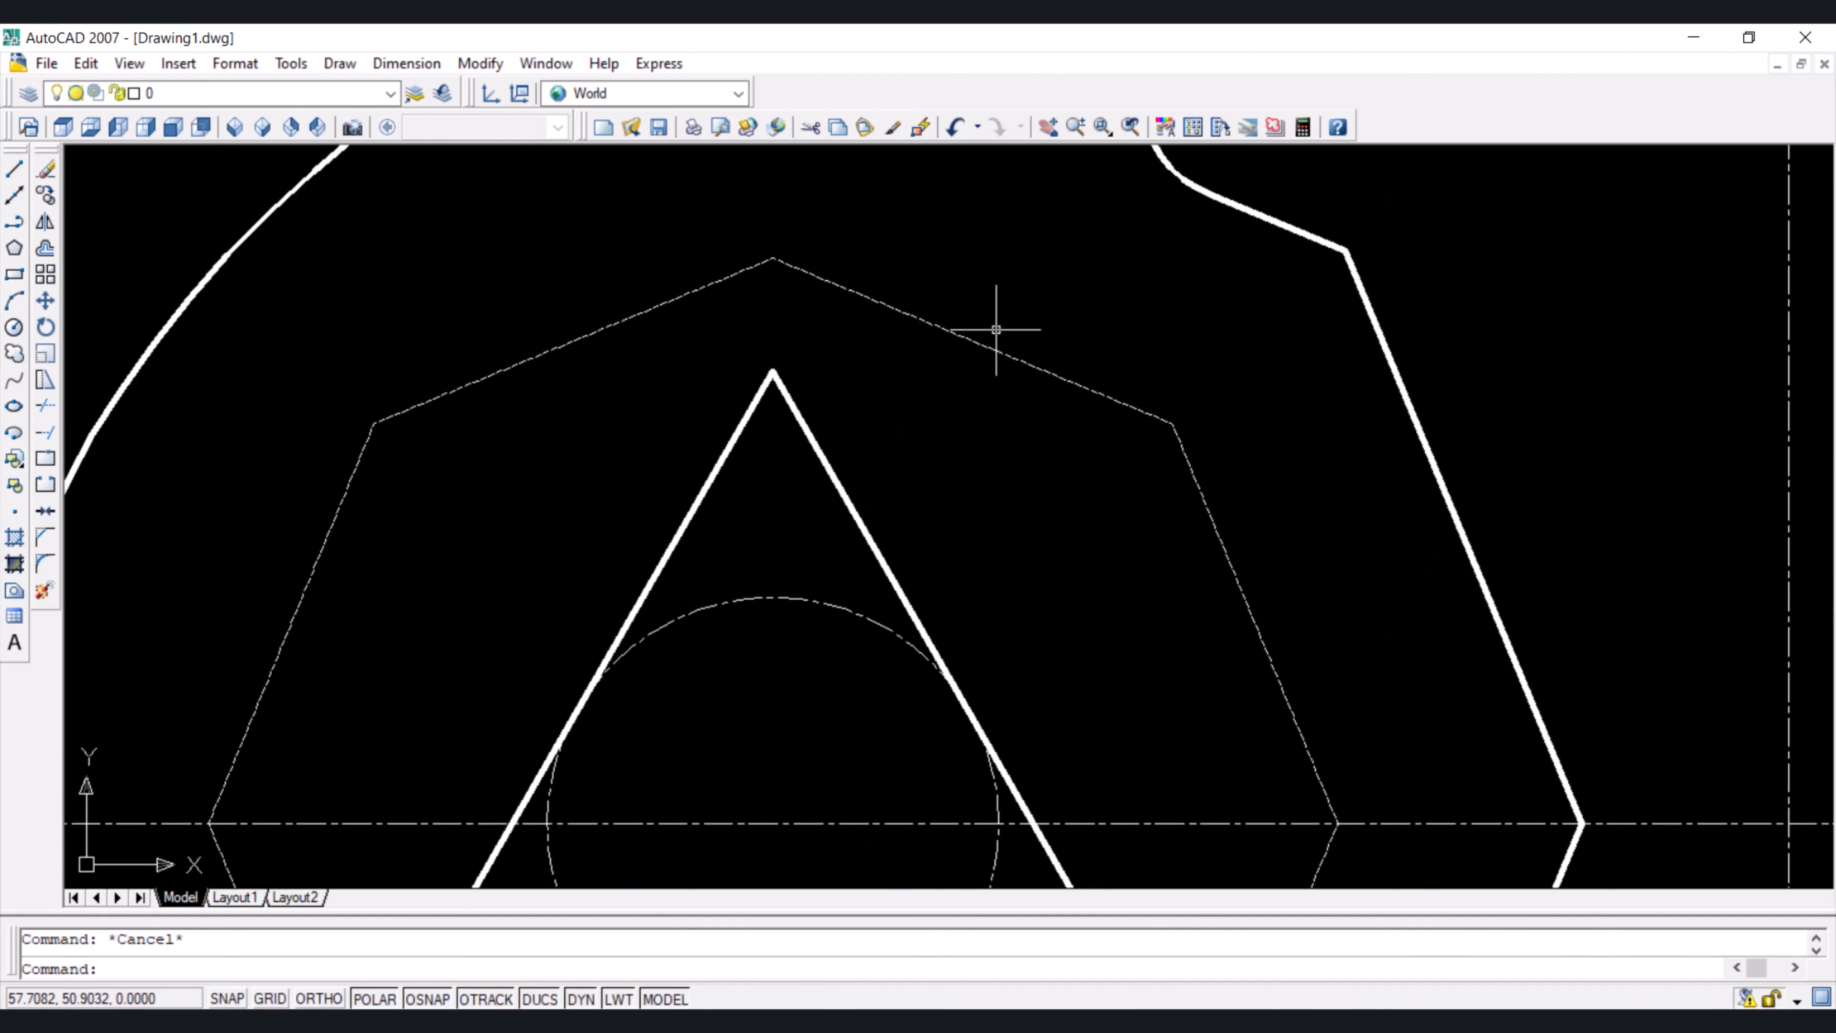
scroll(996, 331, "up", 2)
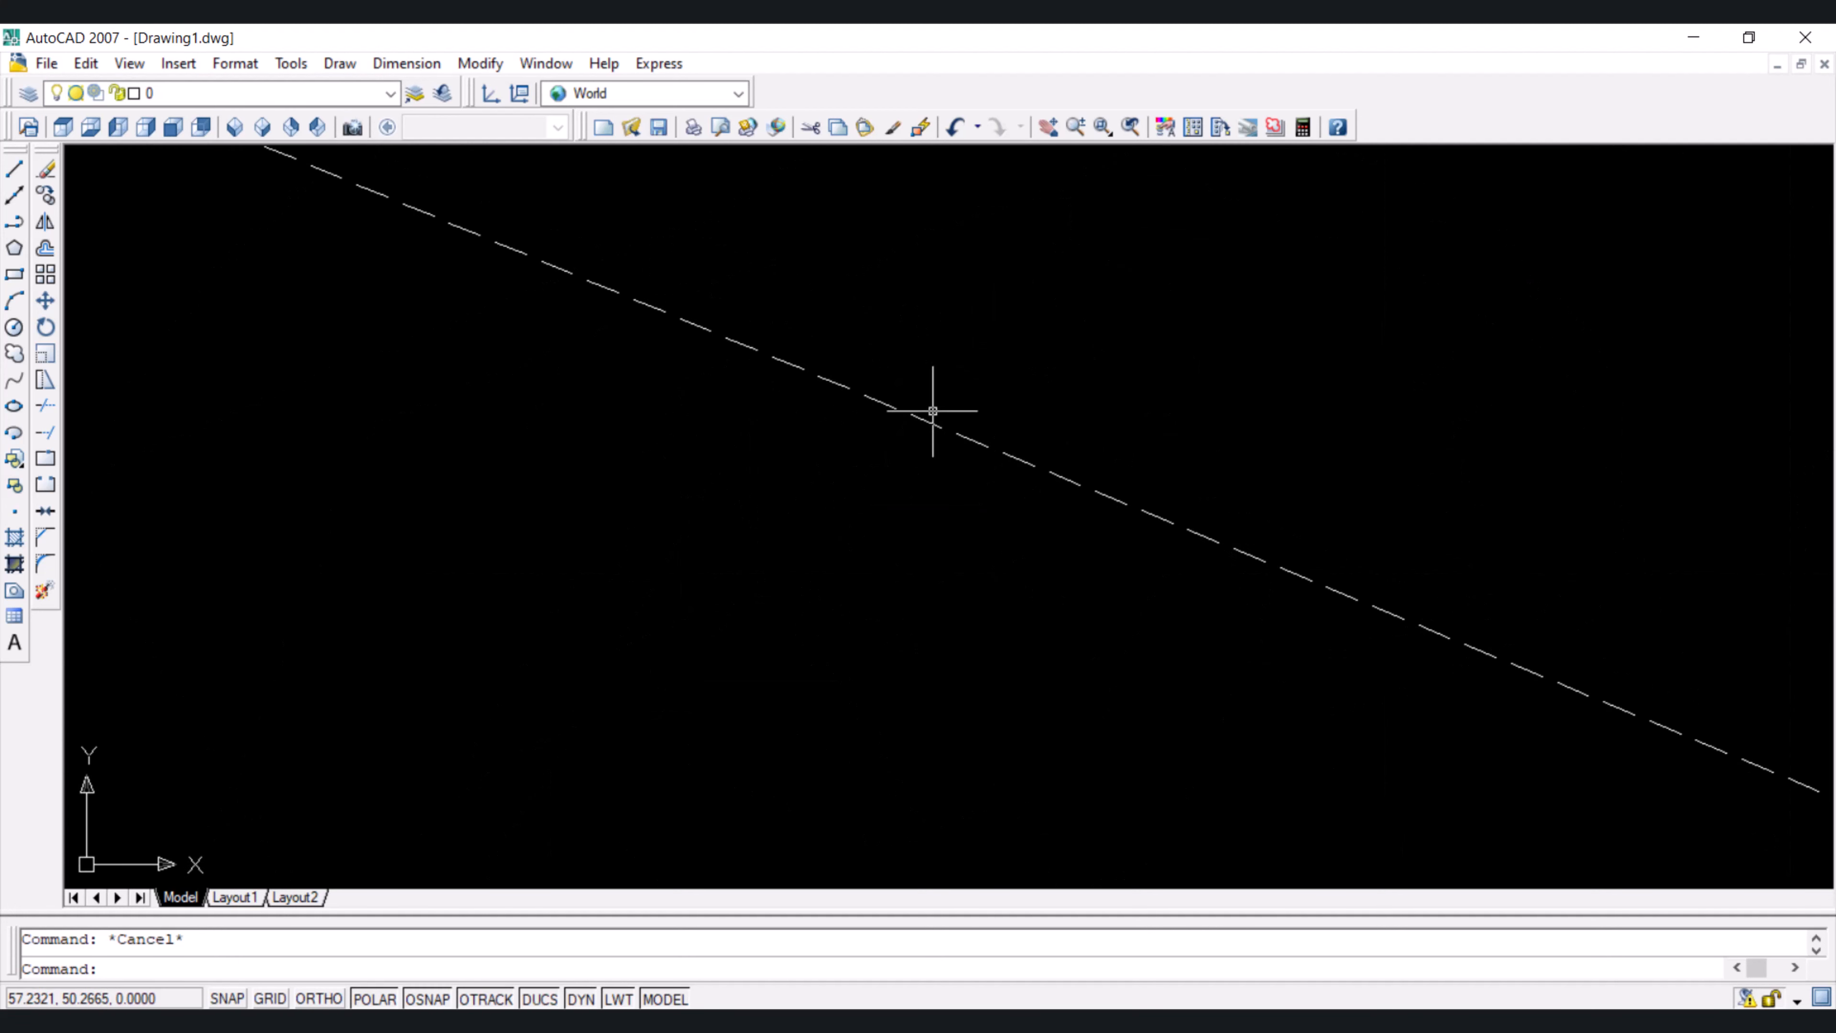
scroll(933, 410, "down", 8)
scroll(842, 627, "up", 5)
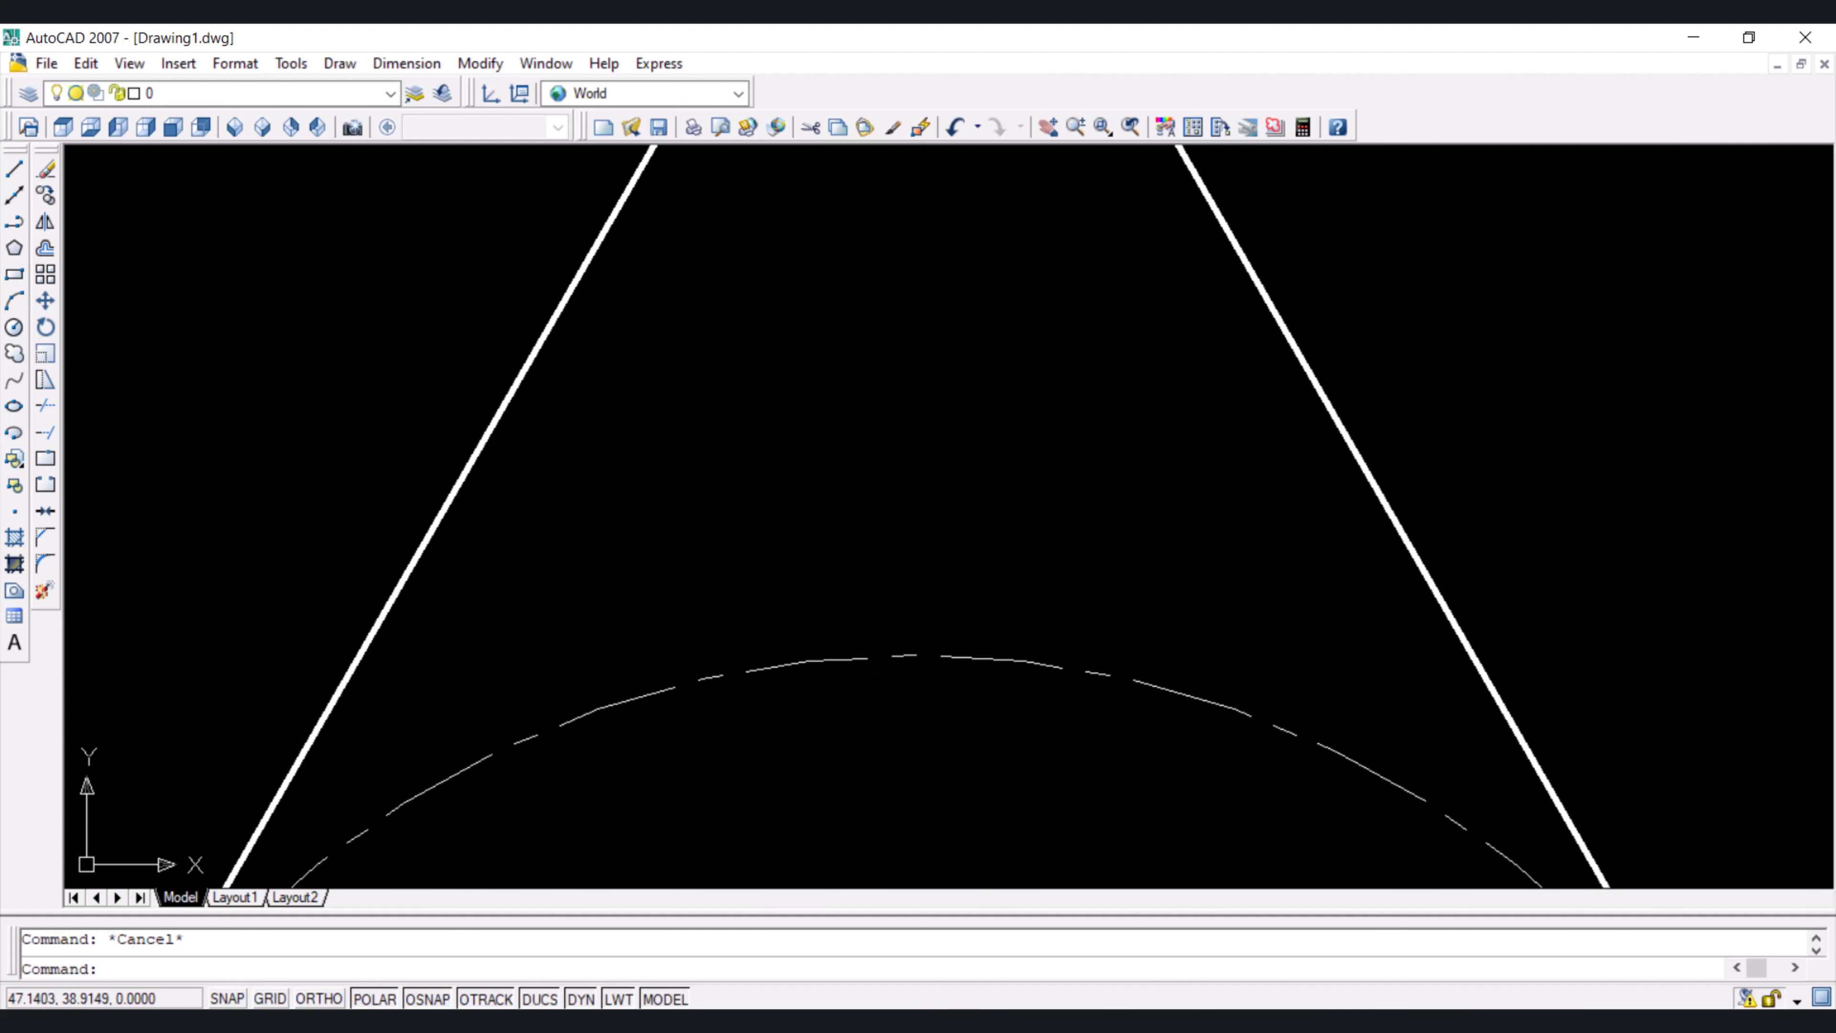
scroll(847, 673, "down", 5)
scroll(925, 525, "up", 10)
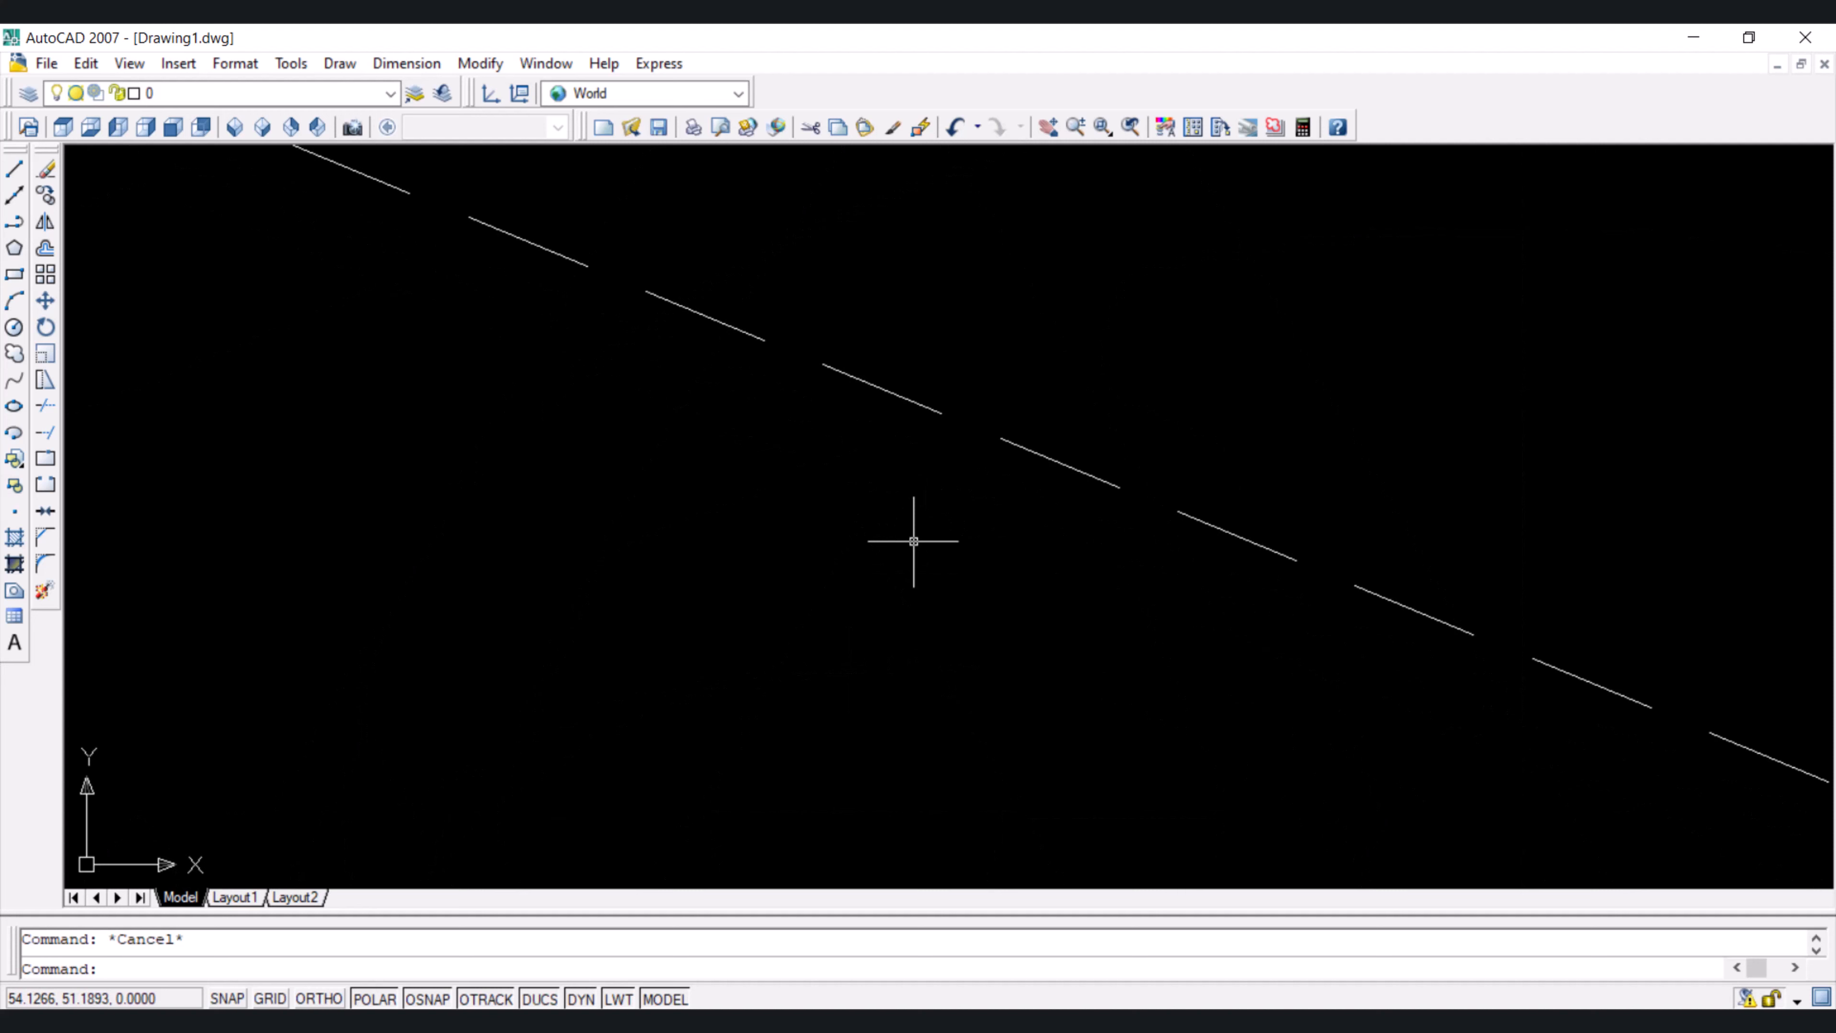
scroll(912, 536, "down", 10)
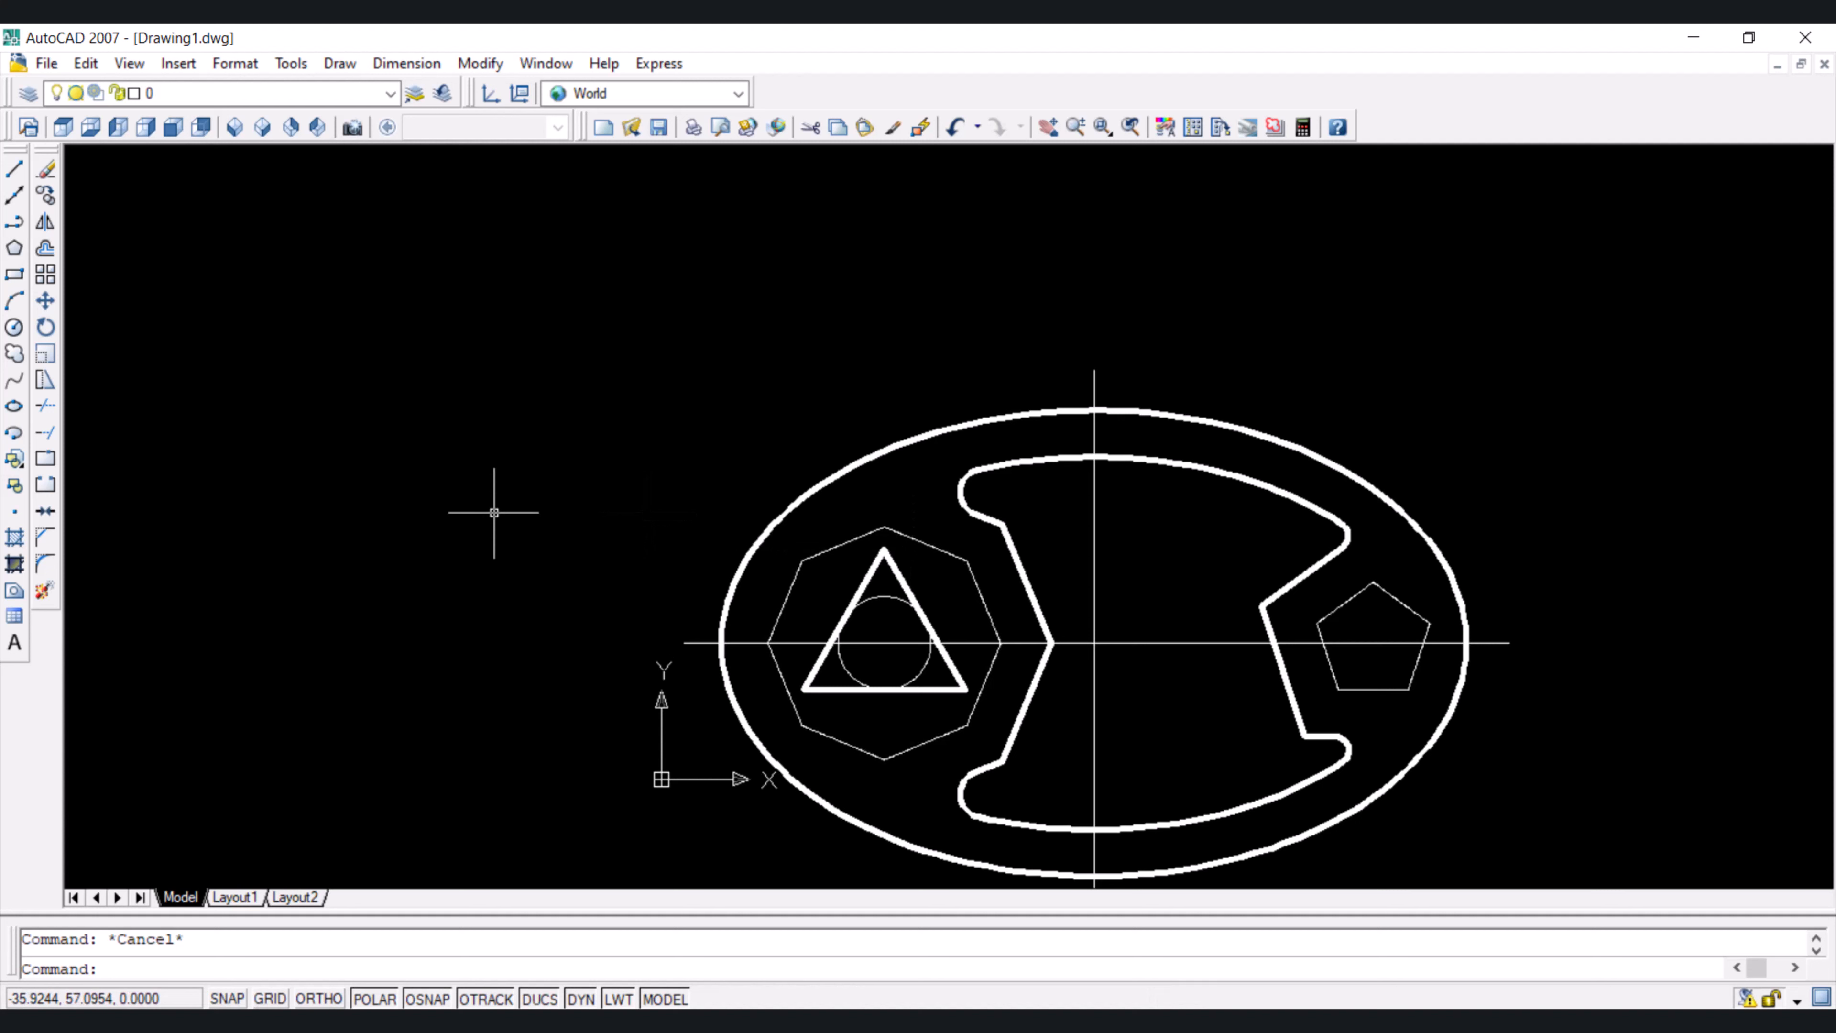
Set the global linetype scale factor to 5 with LTSCALE
type("lts")
key("Return")
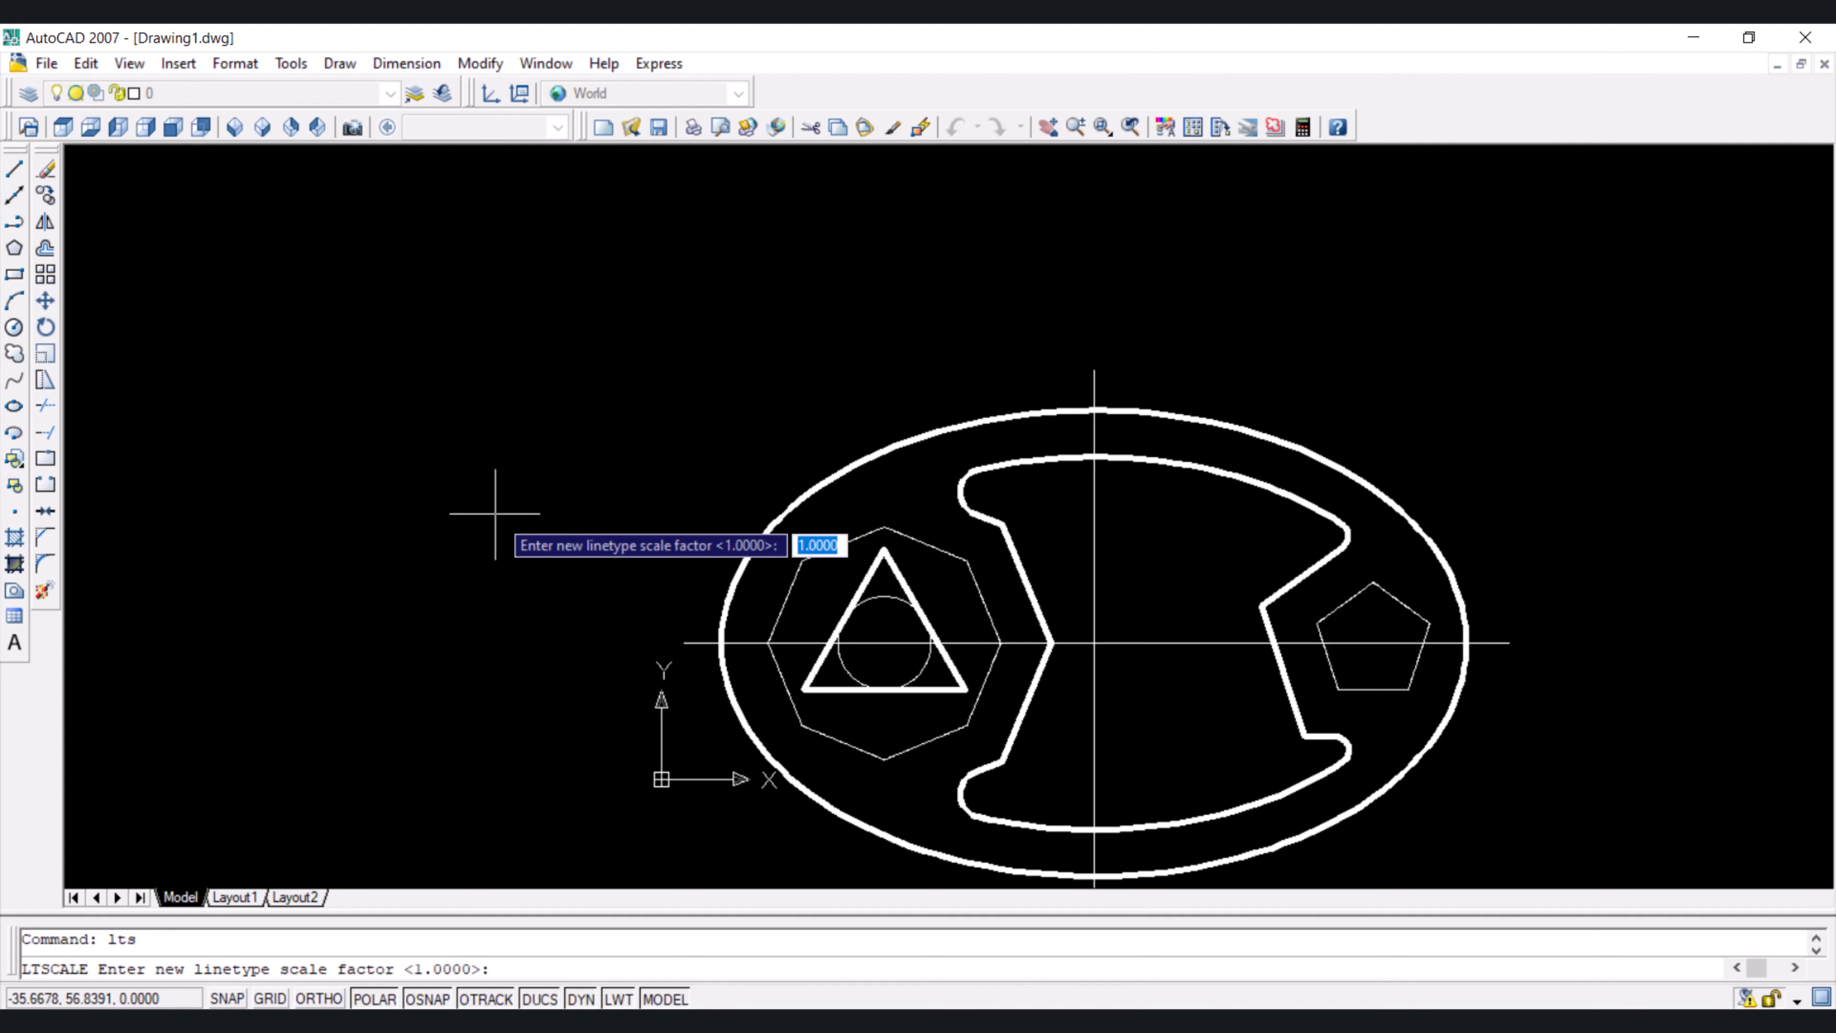
type("5")
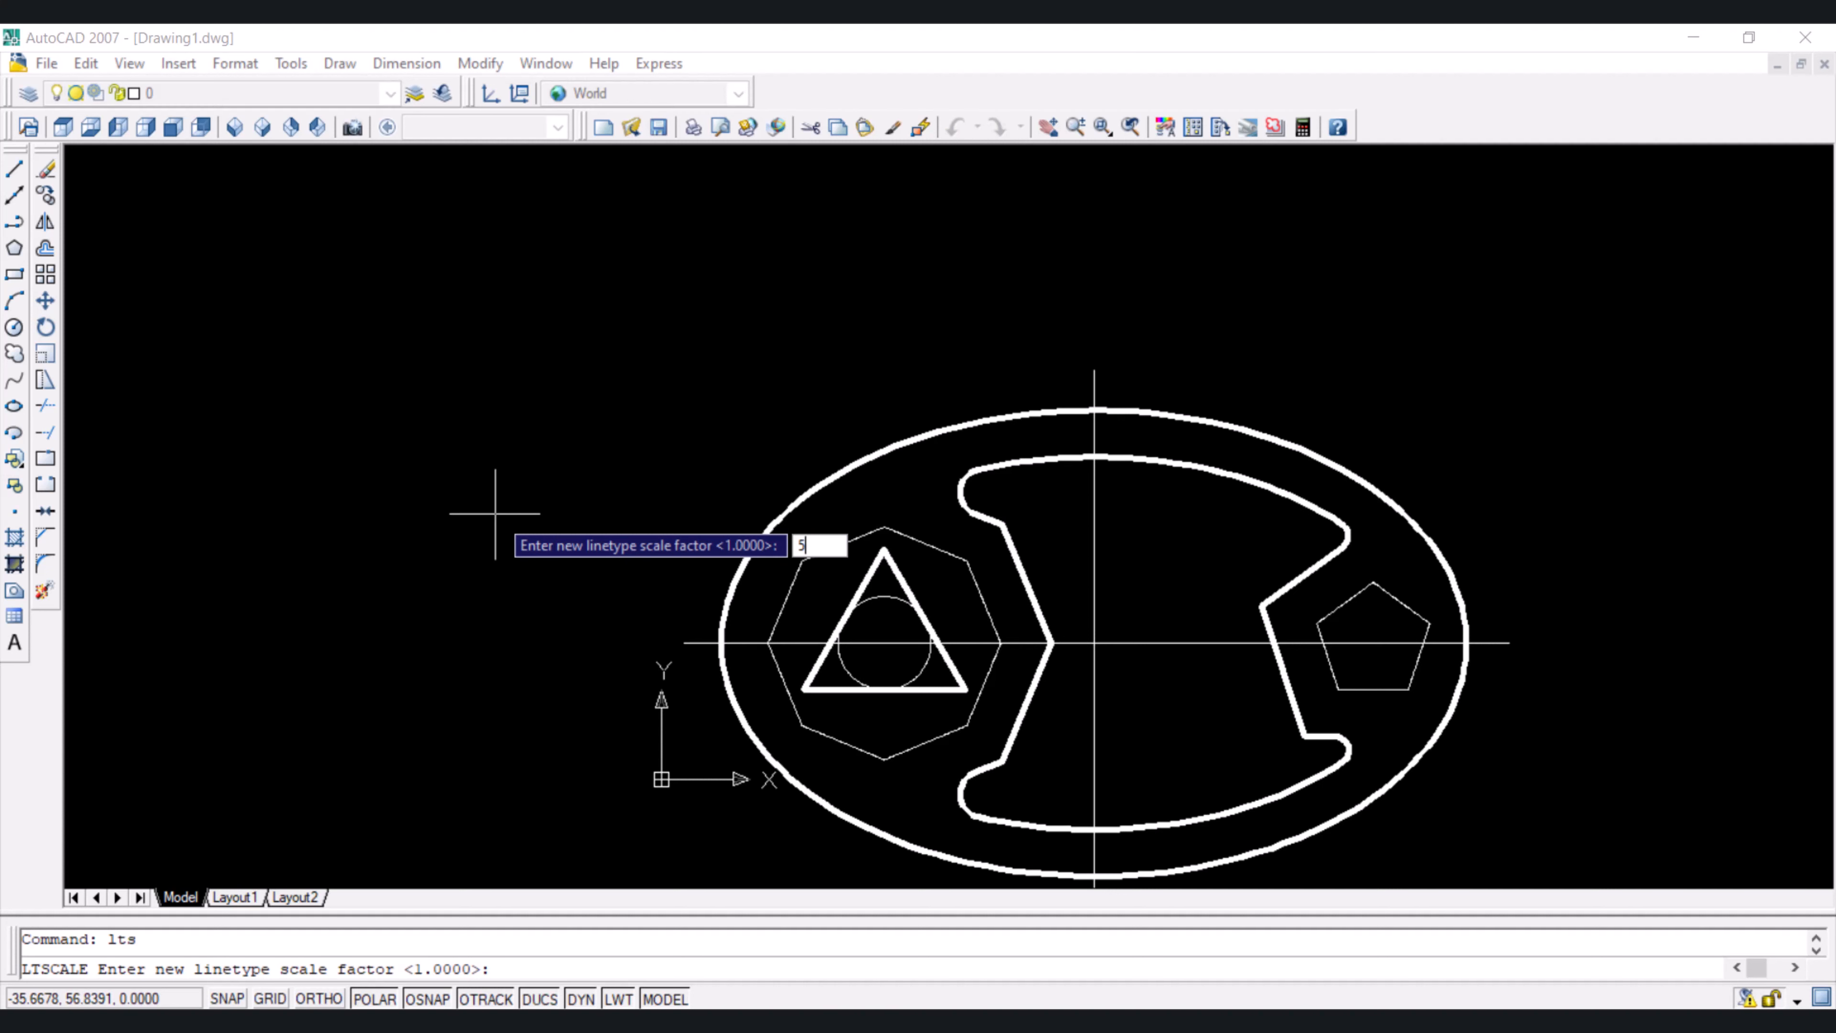
key("Return")
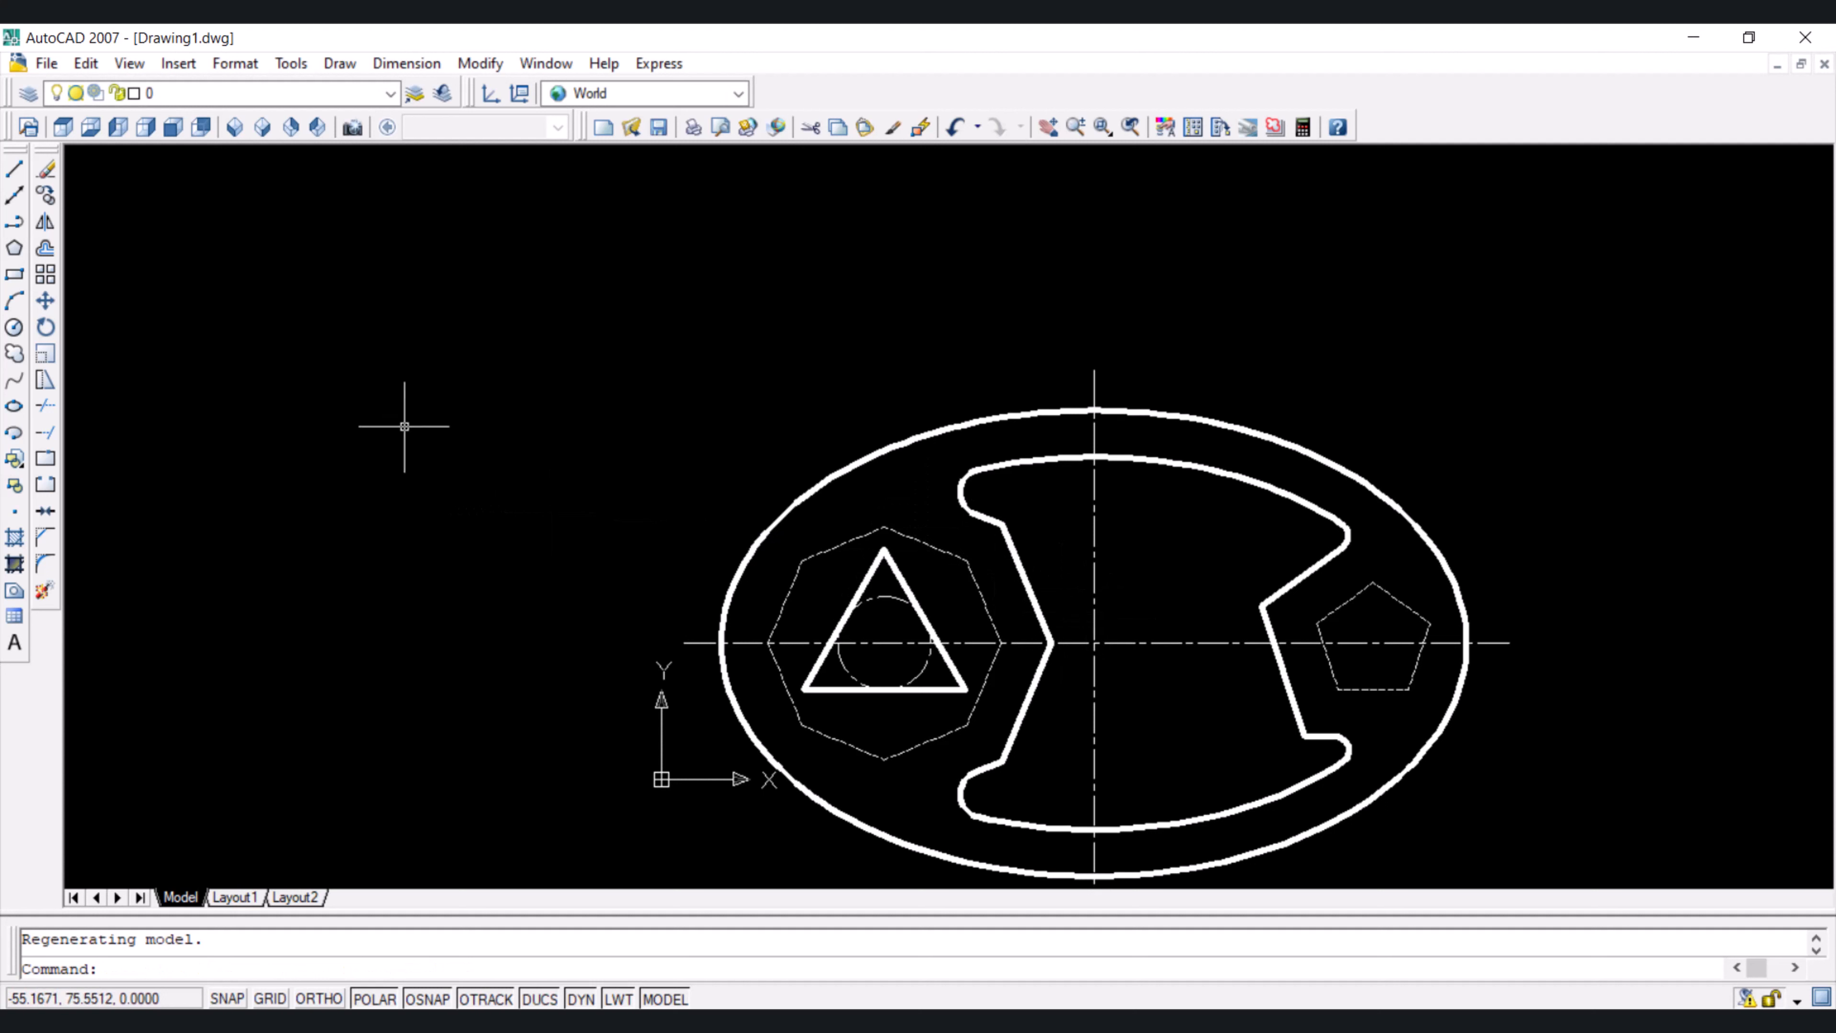
Set the global linetype scale factor to 10
key("Return")
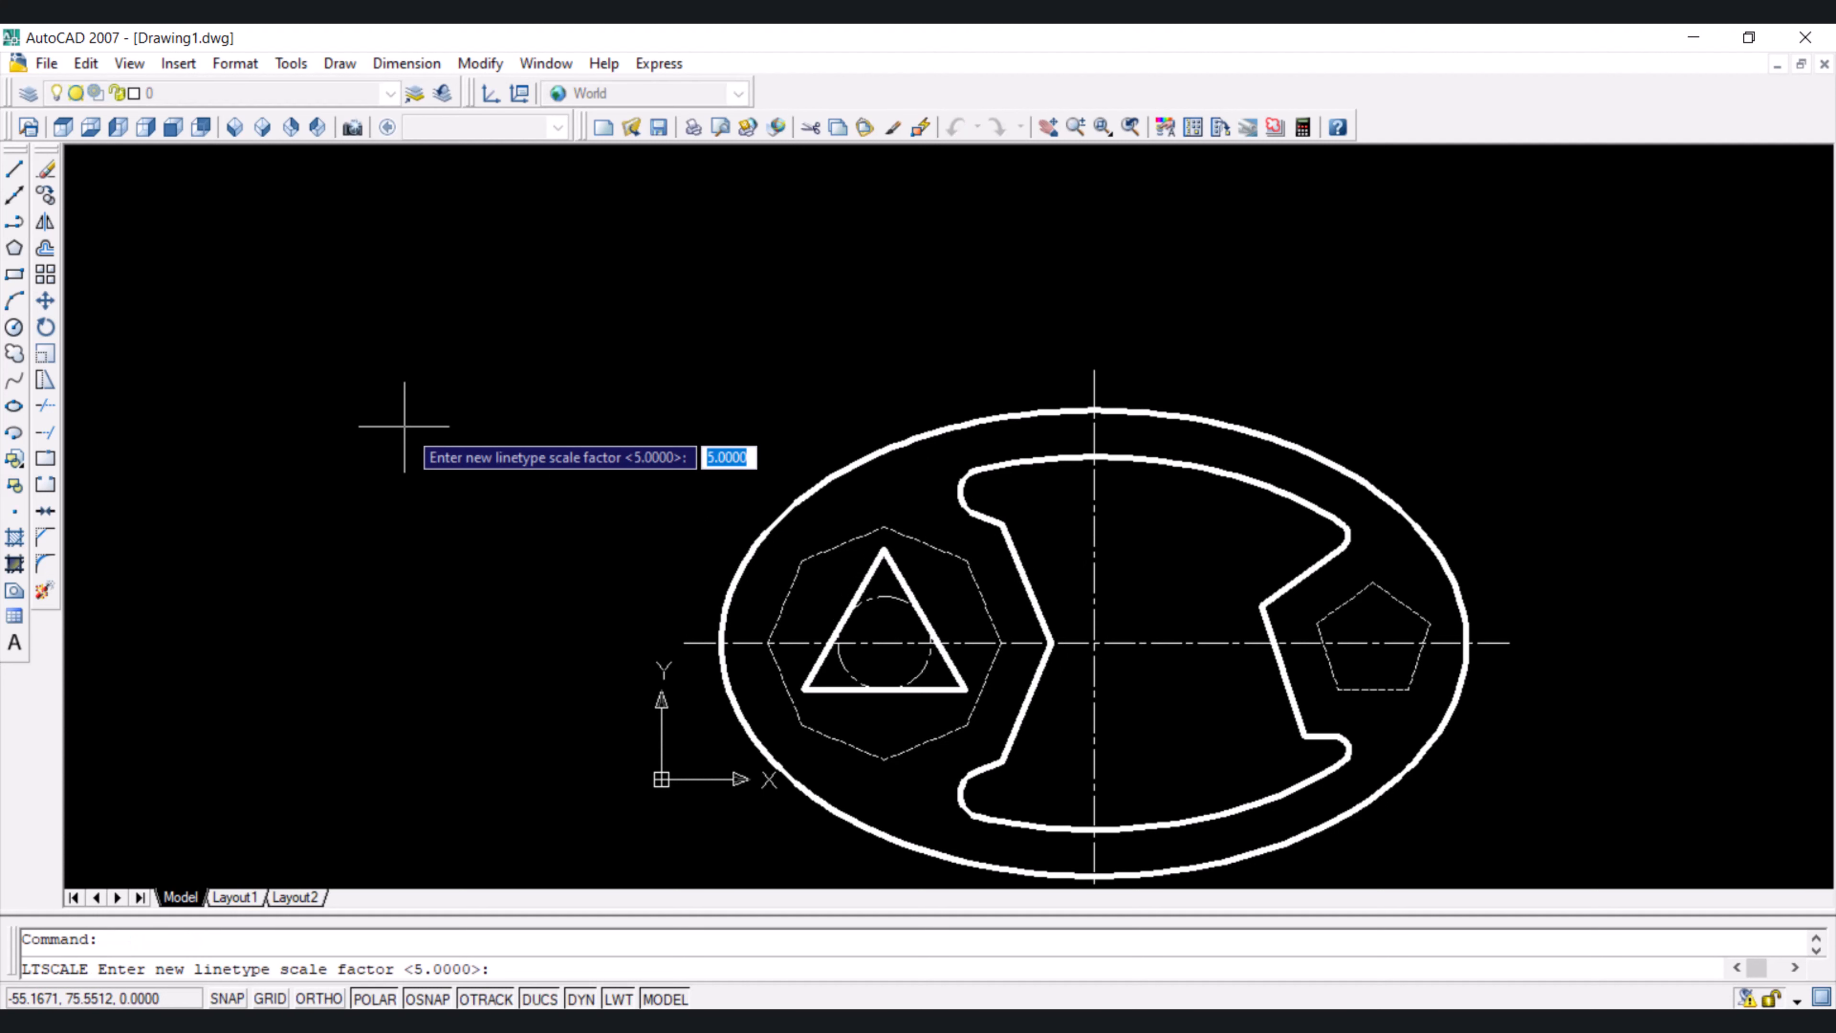
type("10")
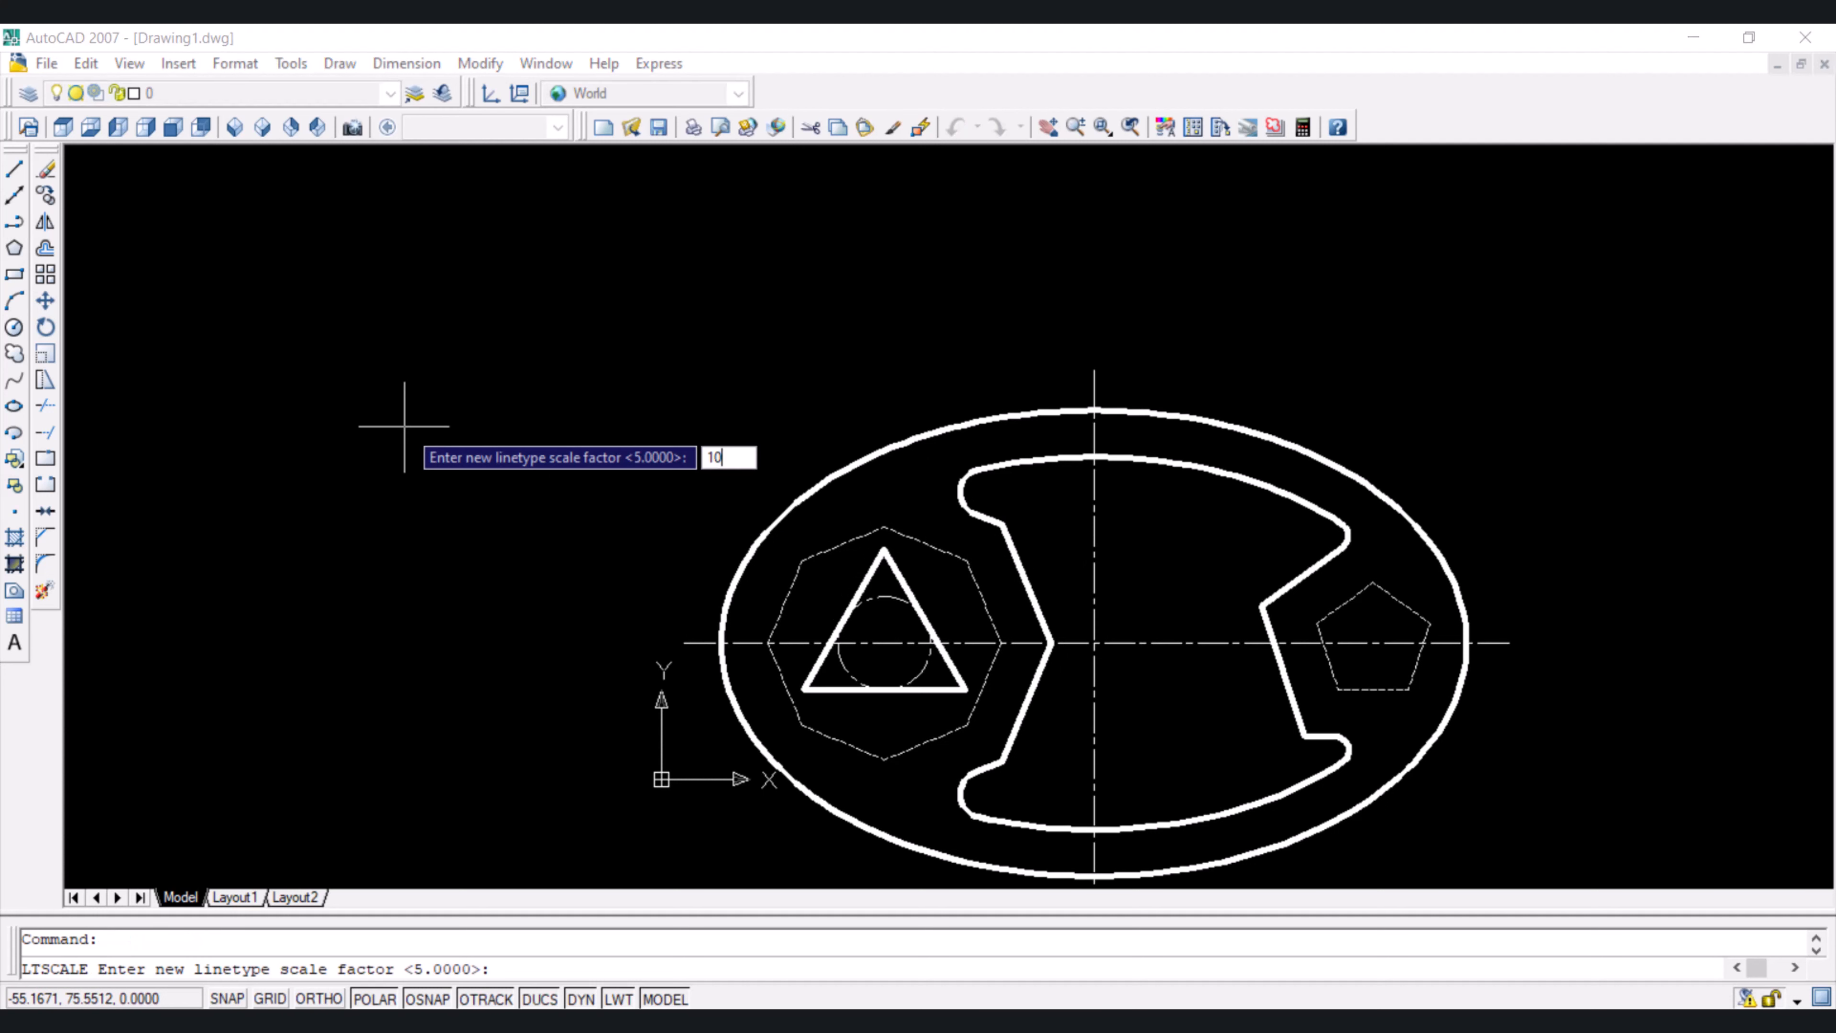
key("Return")
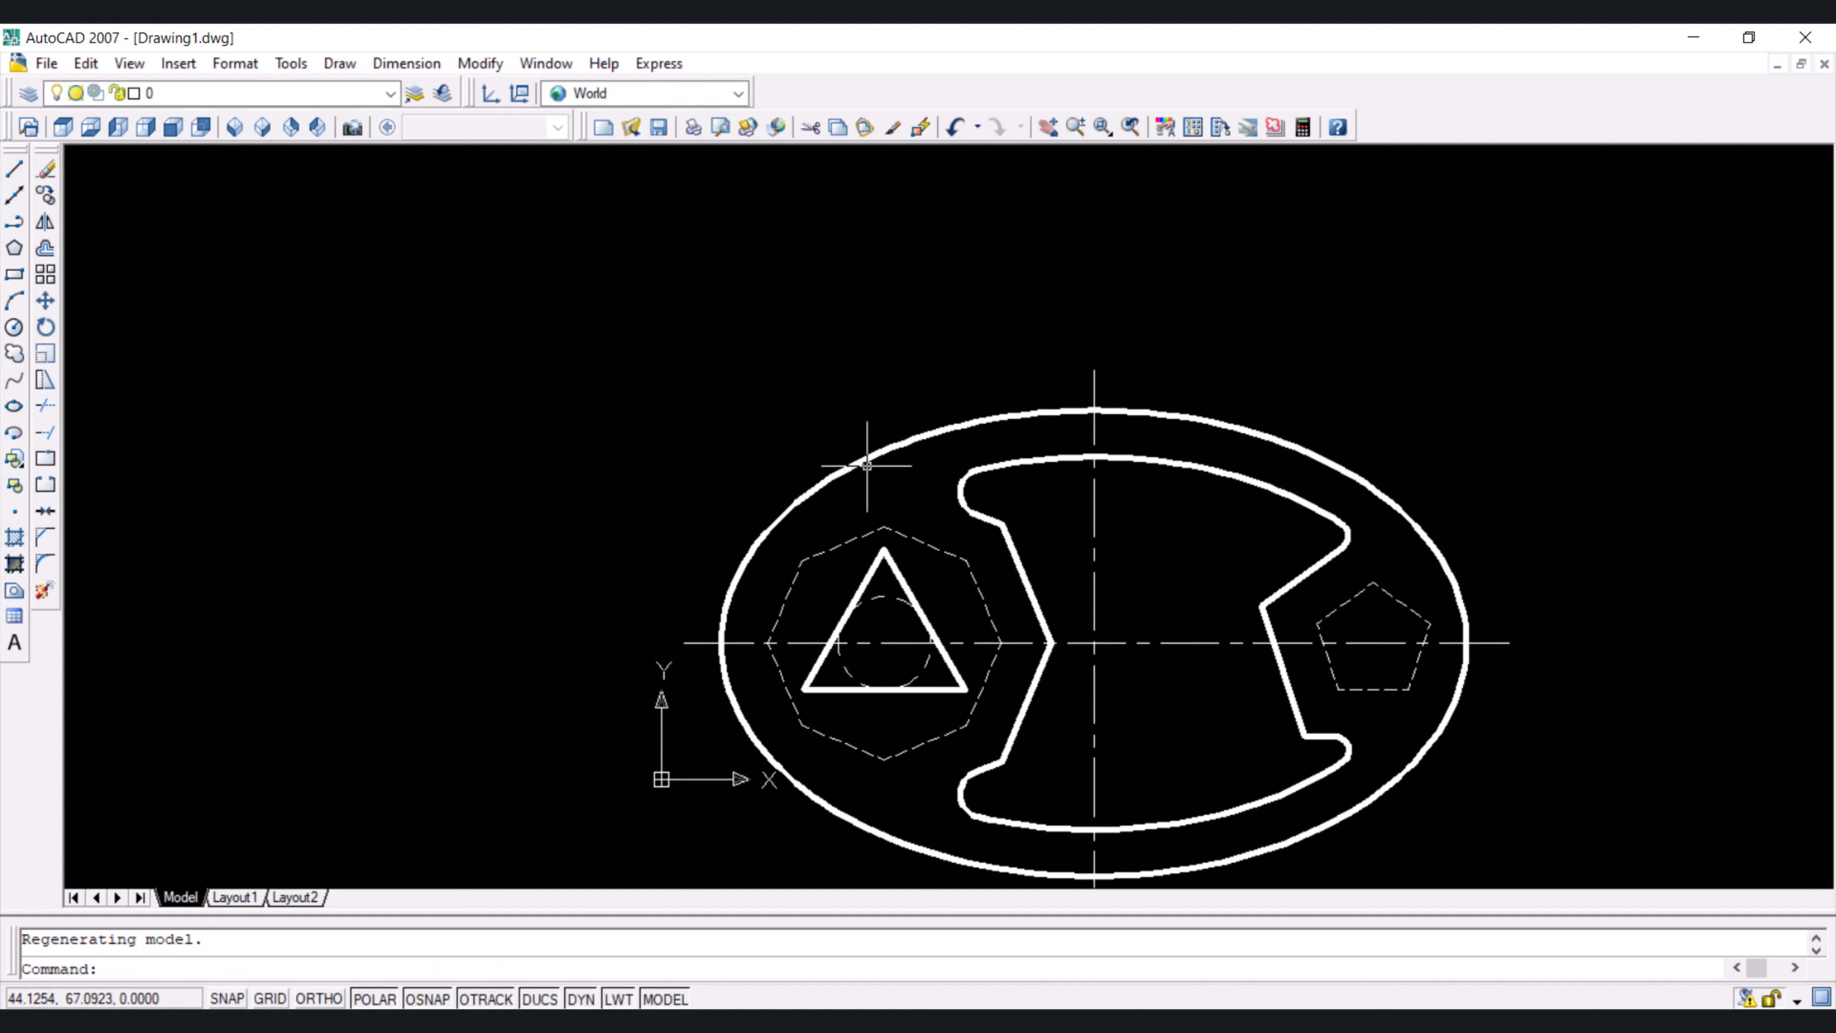
Add a linear dimension to the pentagon's bottom side, with the dimension line just below it
scroll(848, 426, "down", 2)
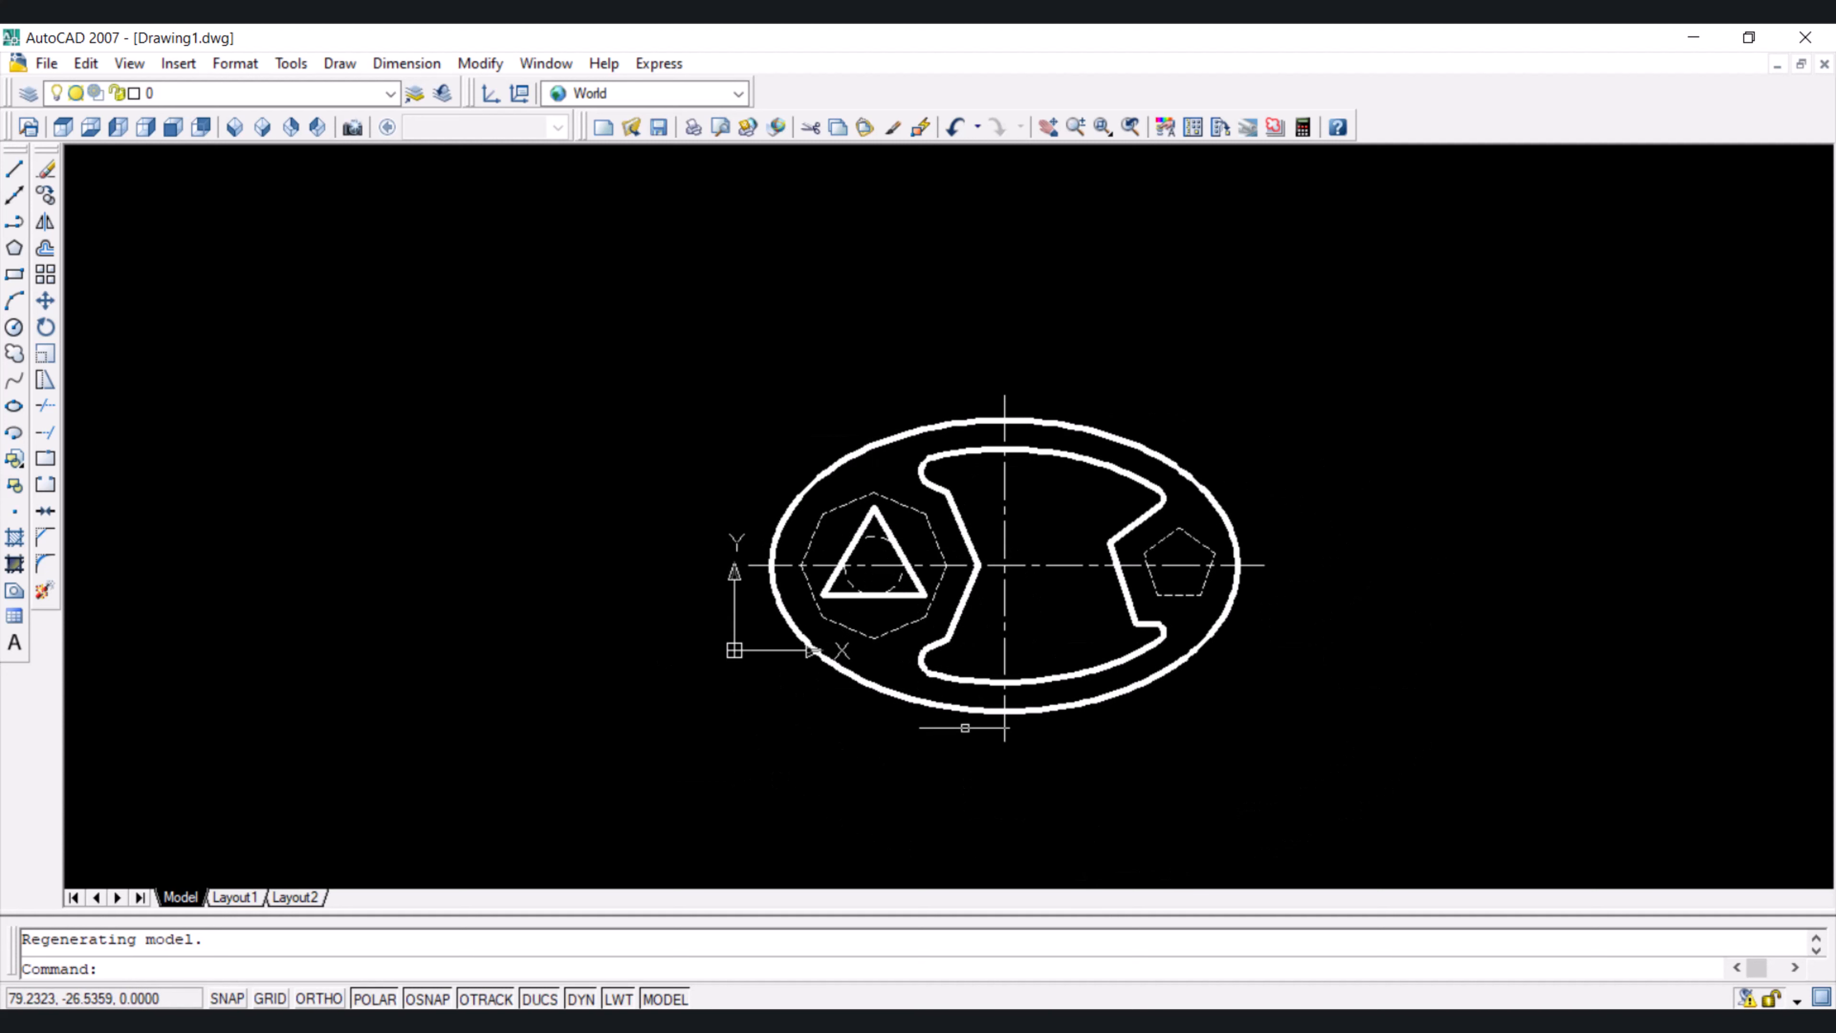
scroll(954, 716, "up", 1)
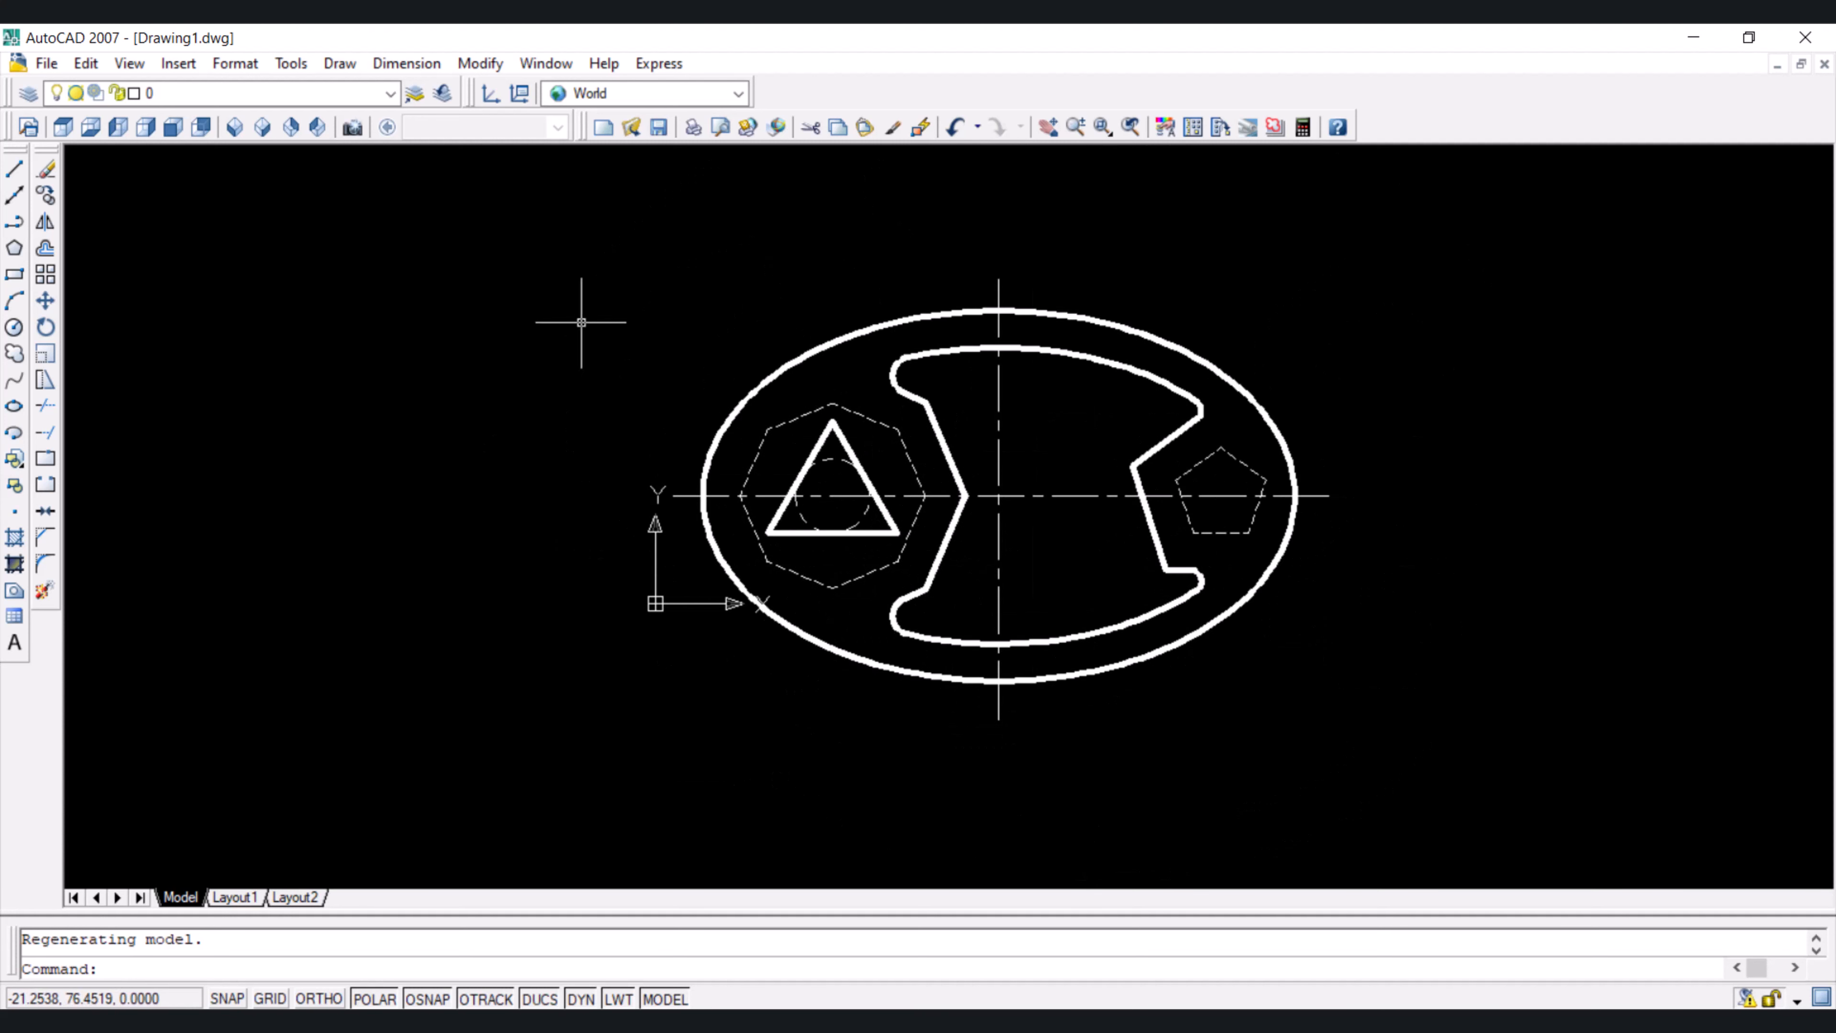
left_click(423, 65)
left_click(422, 129)
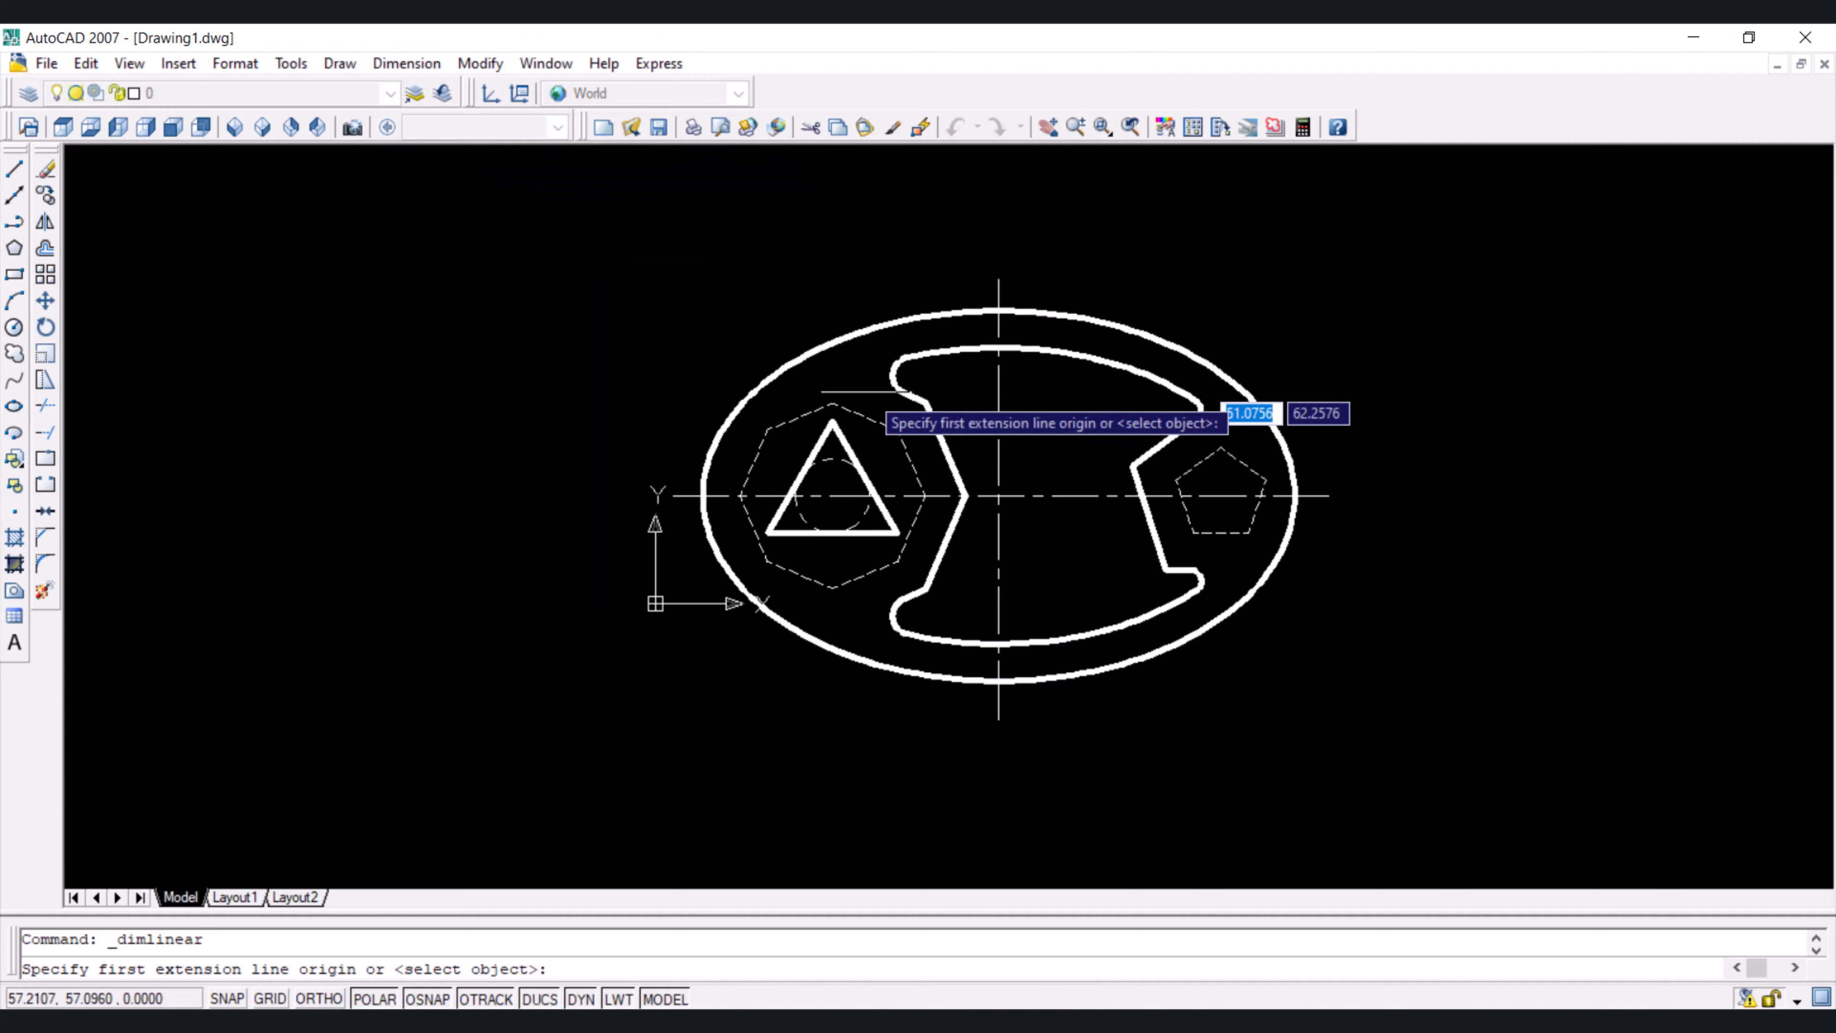
scroll(1118, 524, "up", 8)
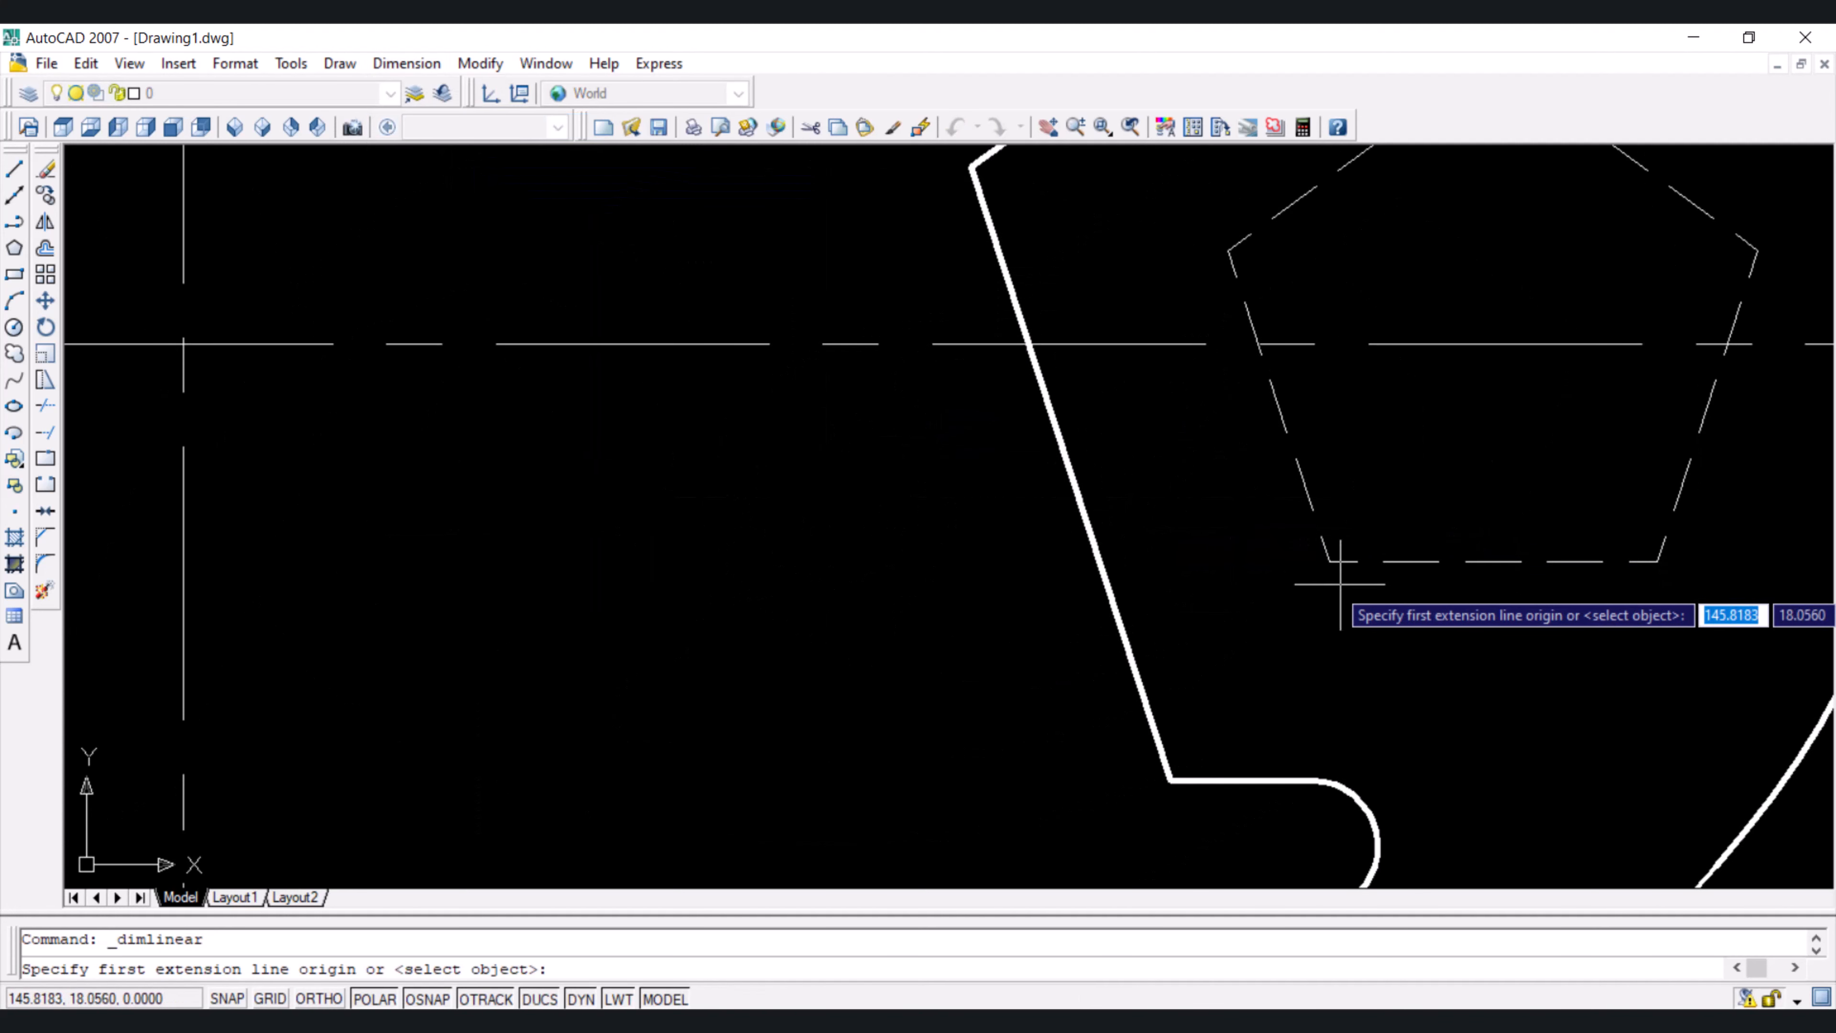
left_click(1329, 561)
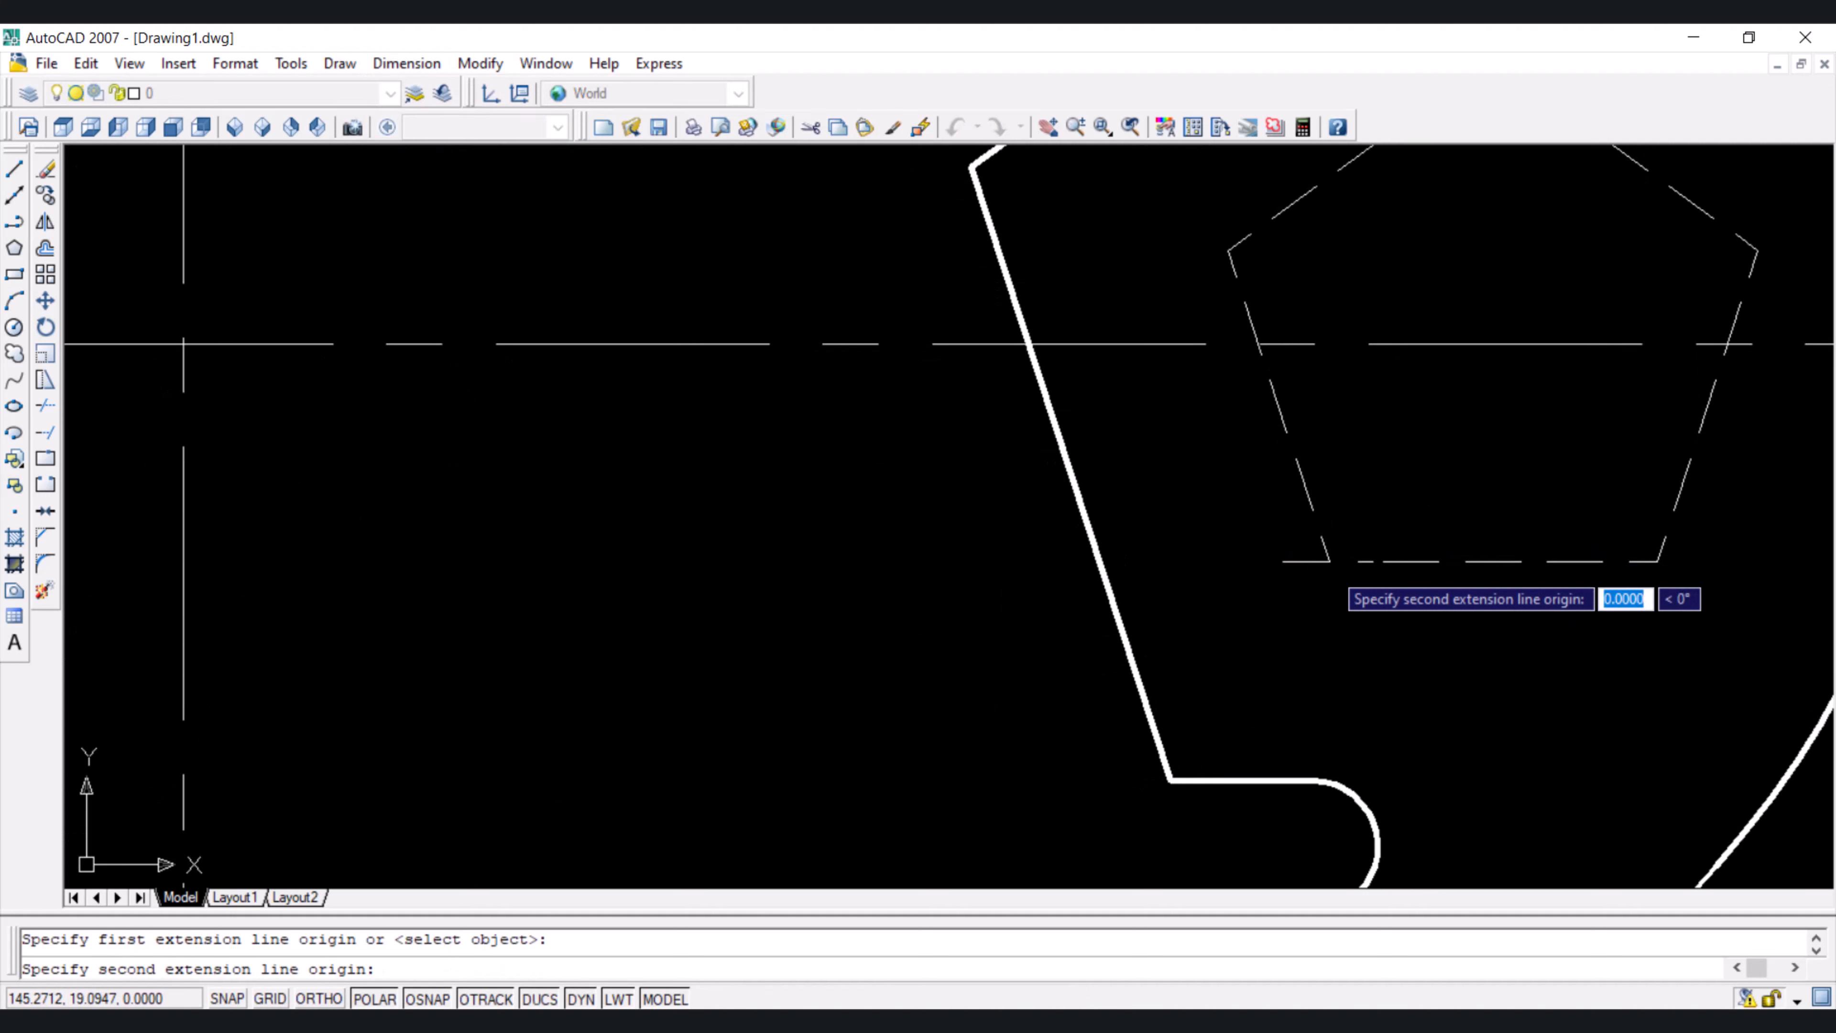
left_click(1657, 562)
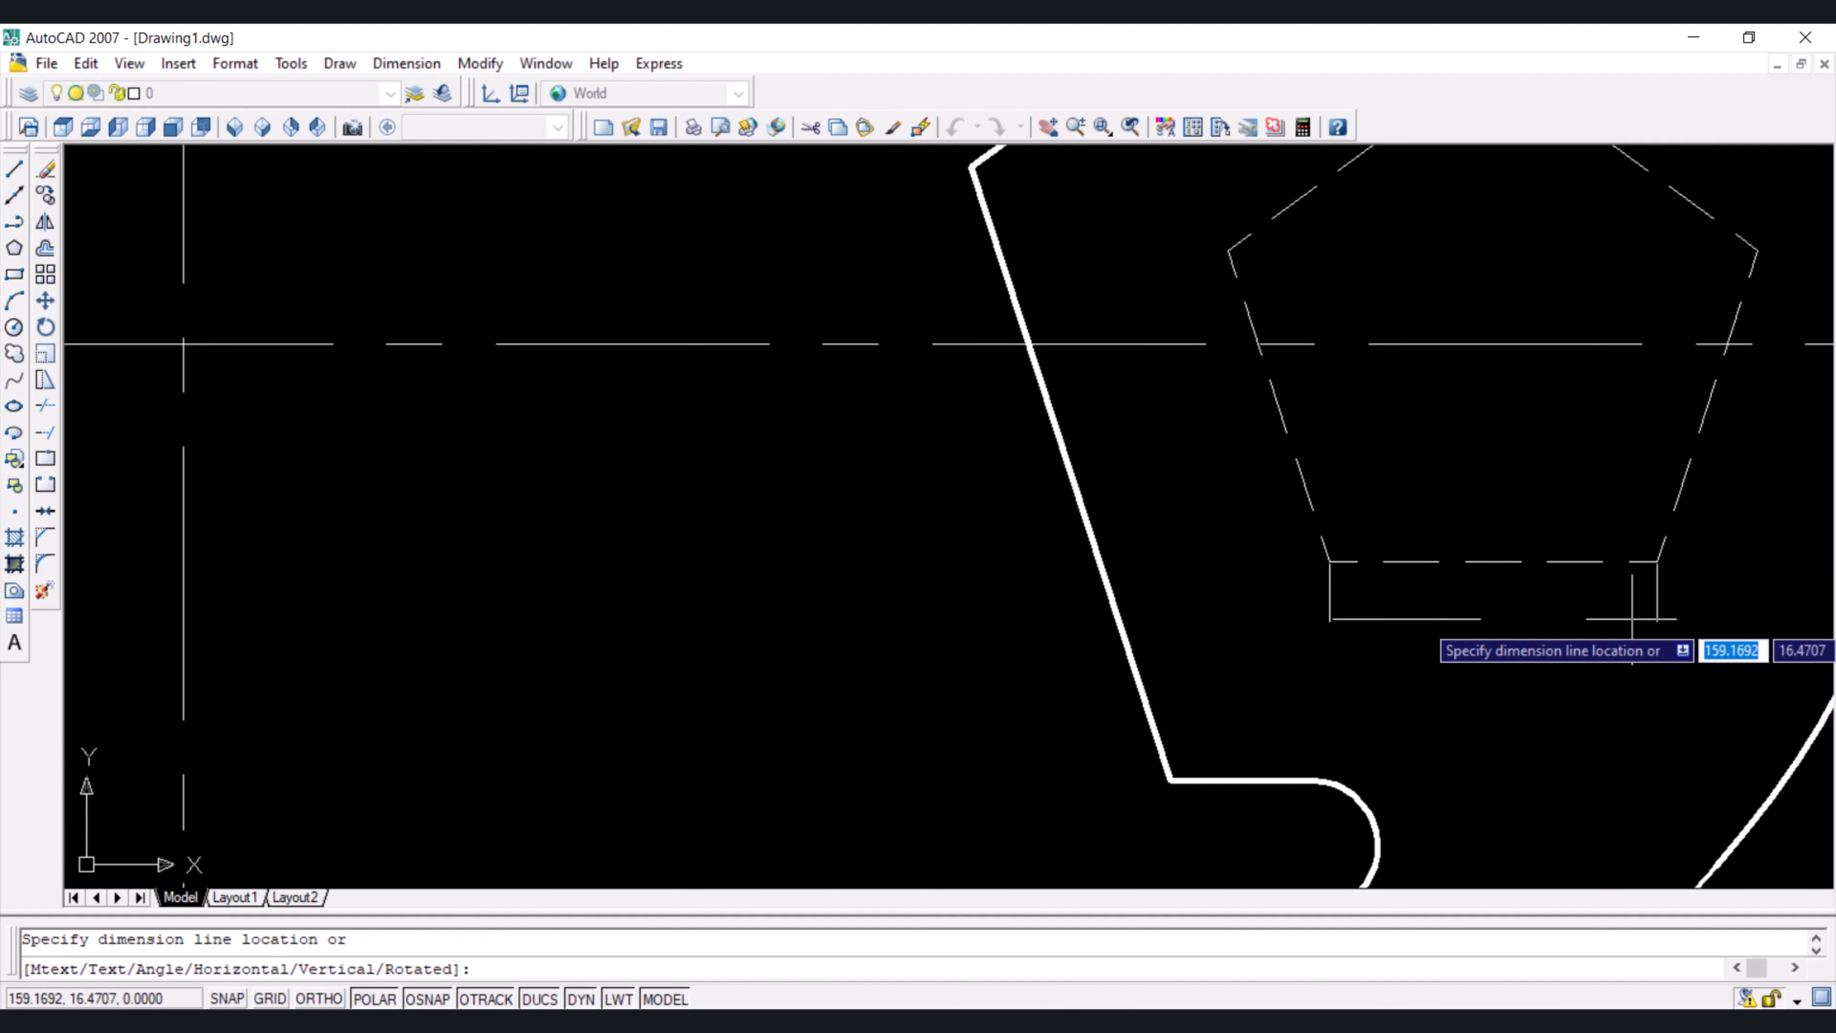
left_click(1635, 620)
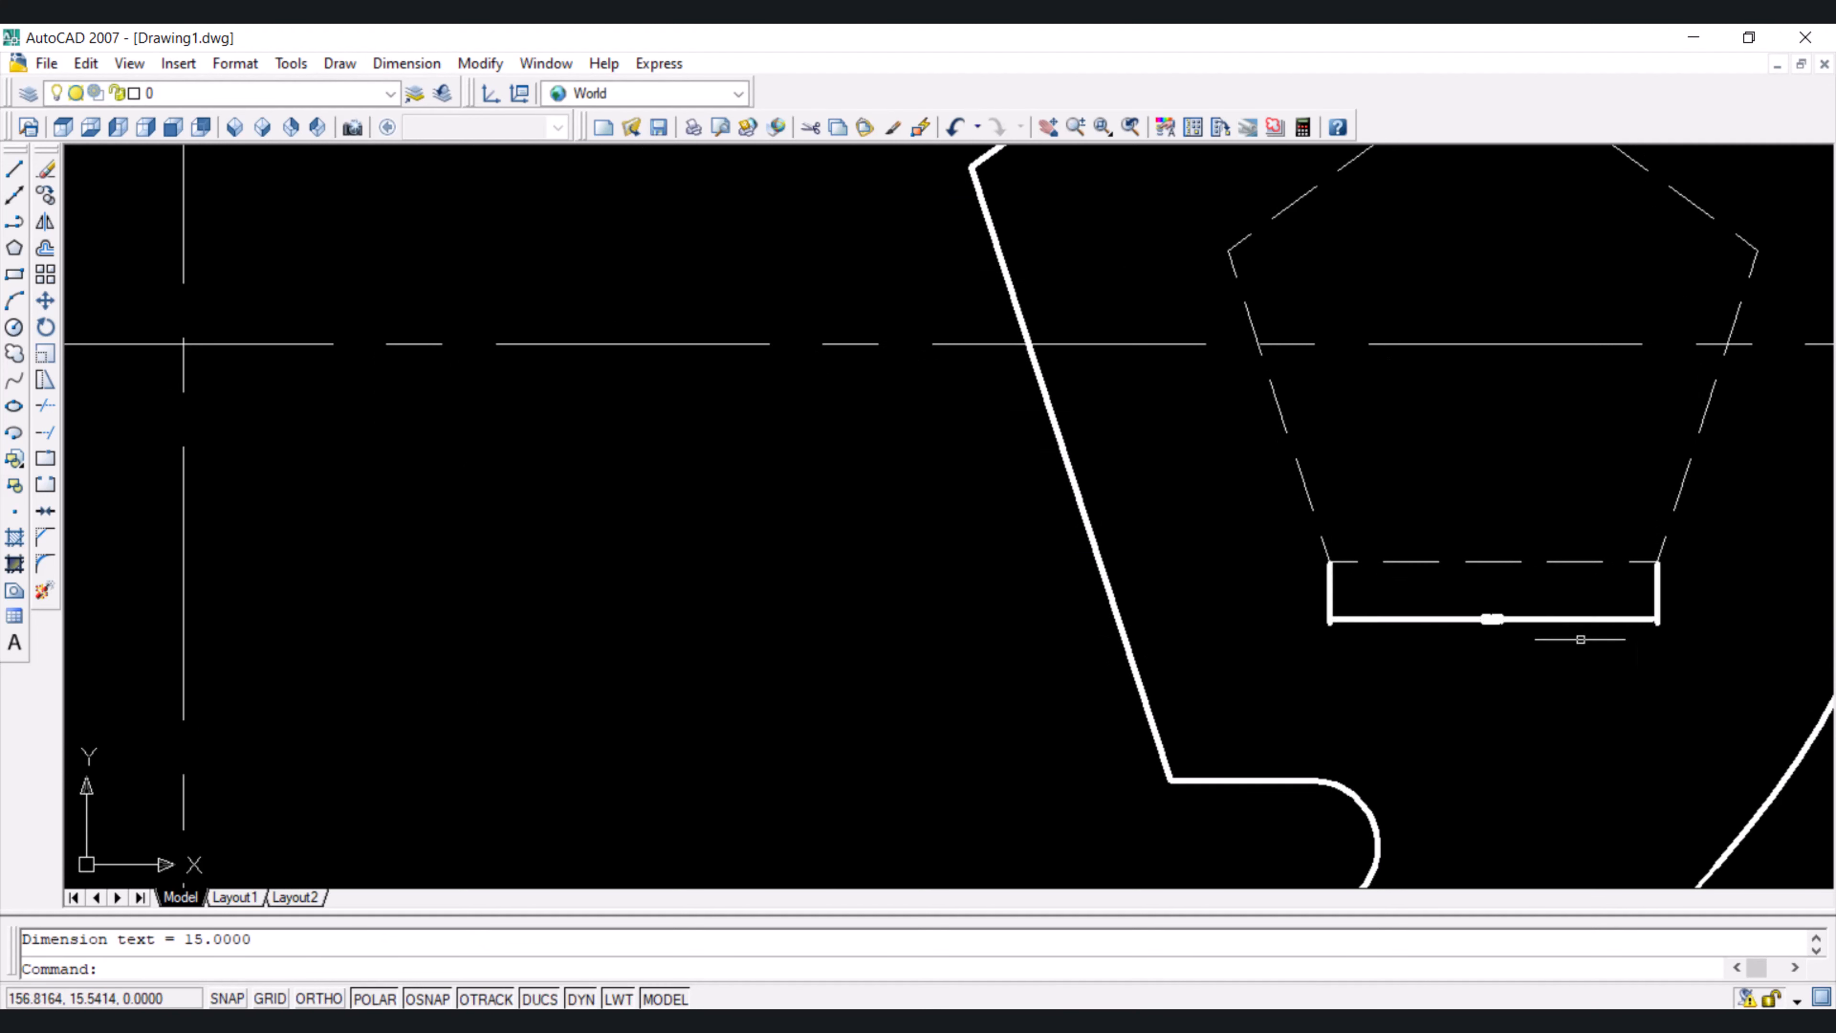
Add a vertical linear dimension from the horizontal centerline down to the pentagon's bottom side, placed between the pentagon and the ellipse edge
scroll(1500, 624, "up", 8)
scroll(1493, 624, "down", 8)
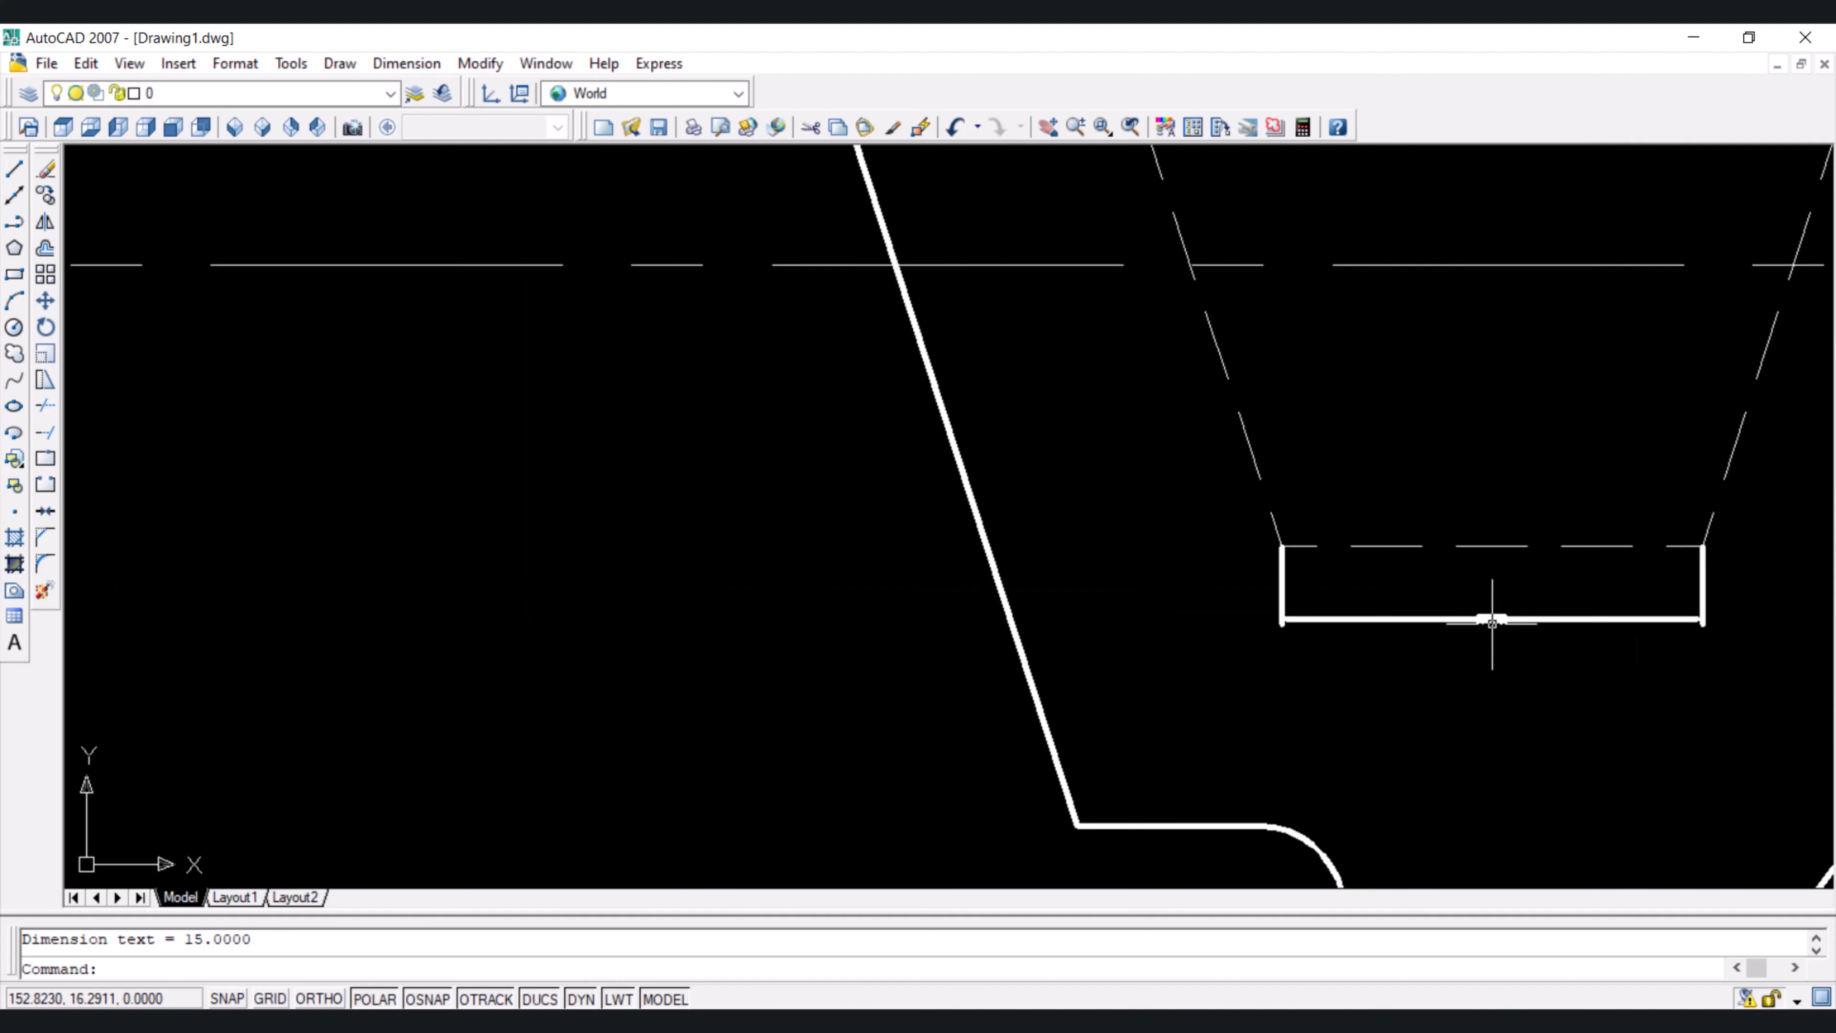
scroll(1434, 617, "down", 2)
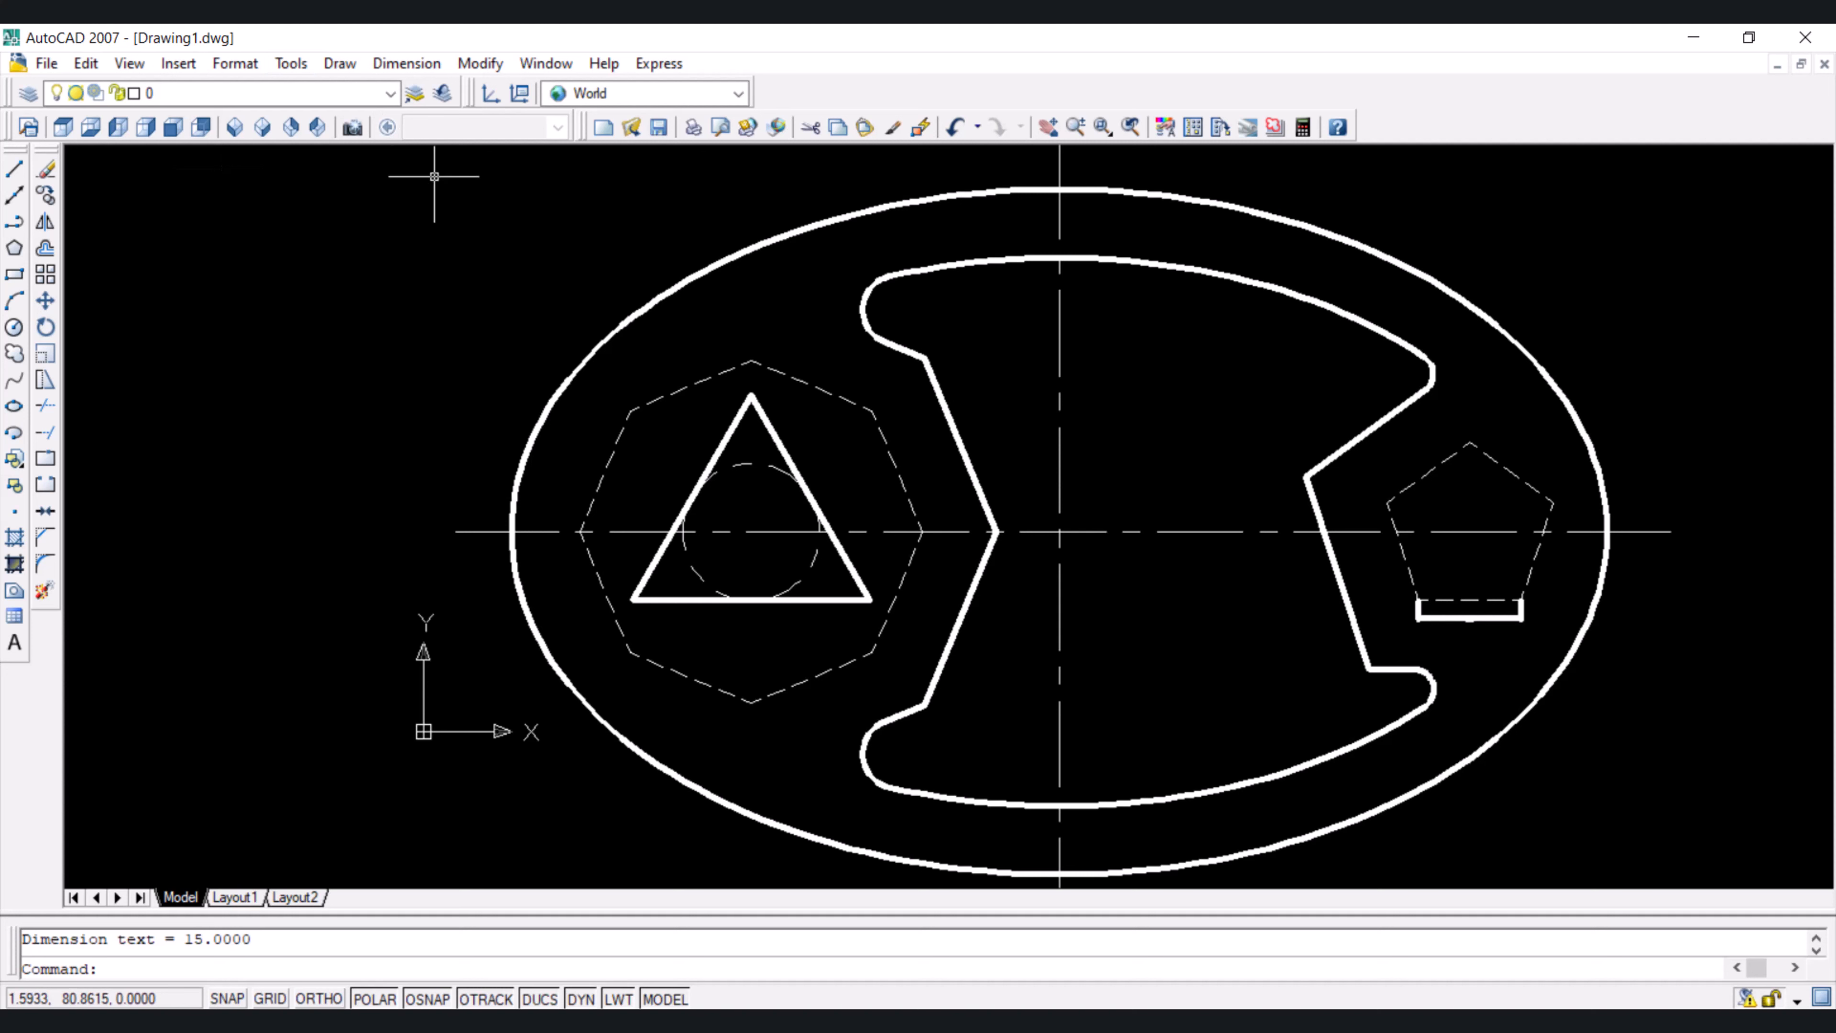
key("Return")
scroll(1574, 545, "up", 5)
left_click(1568, 505)
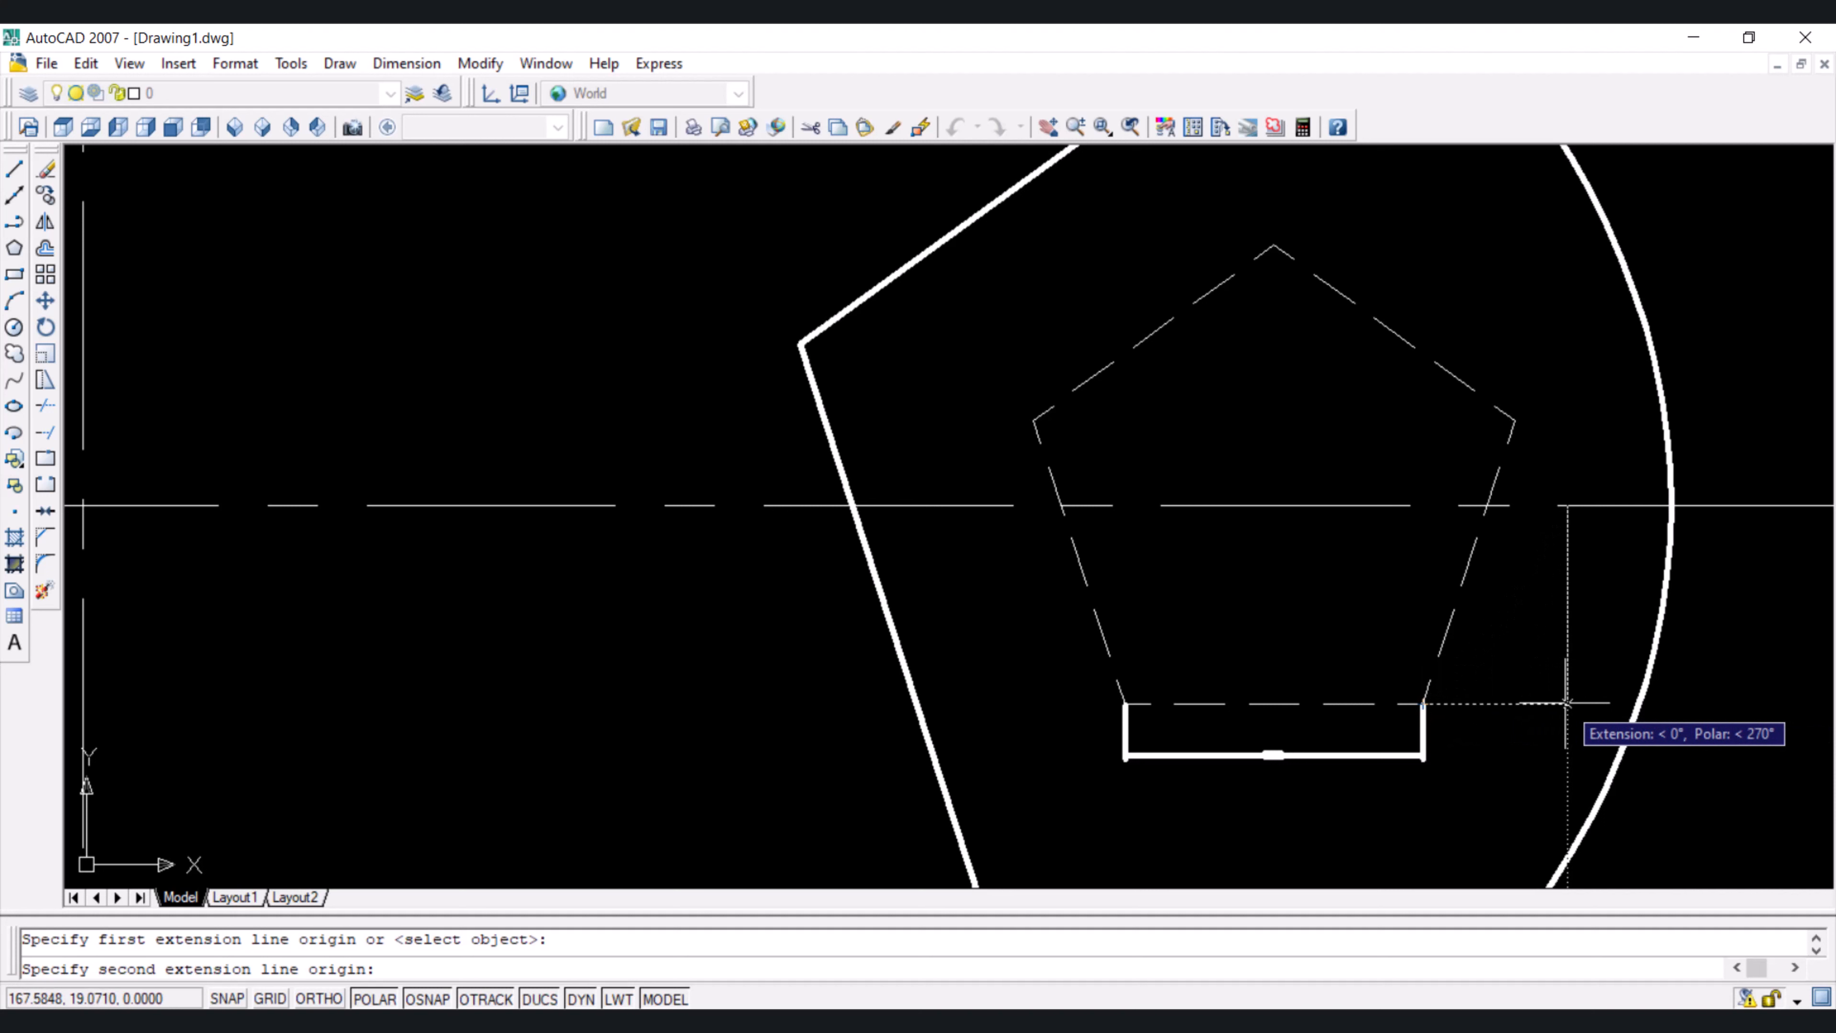
left_click(1567, 703)
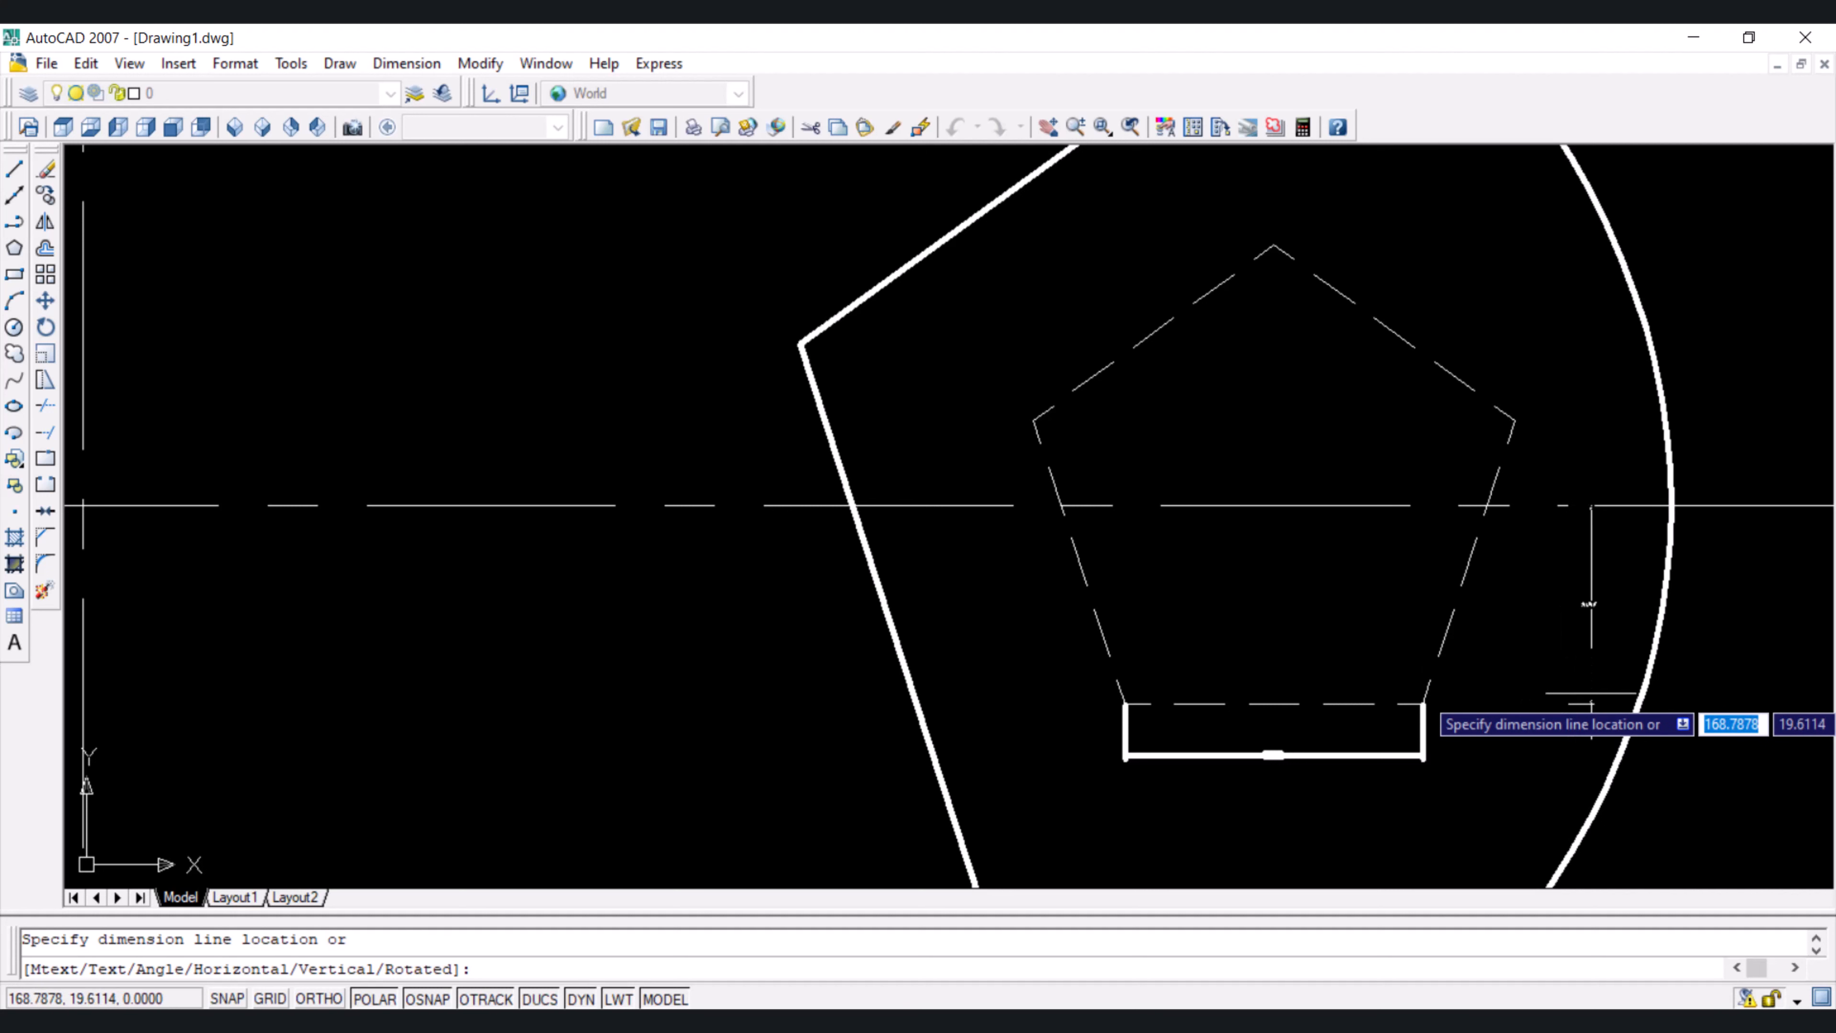
left_click(1591, 604)
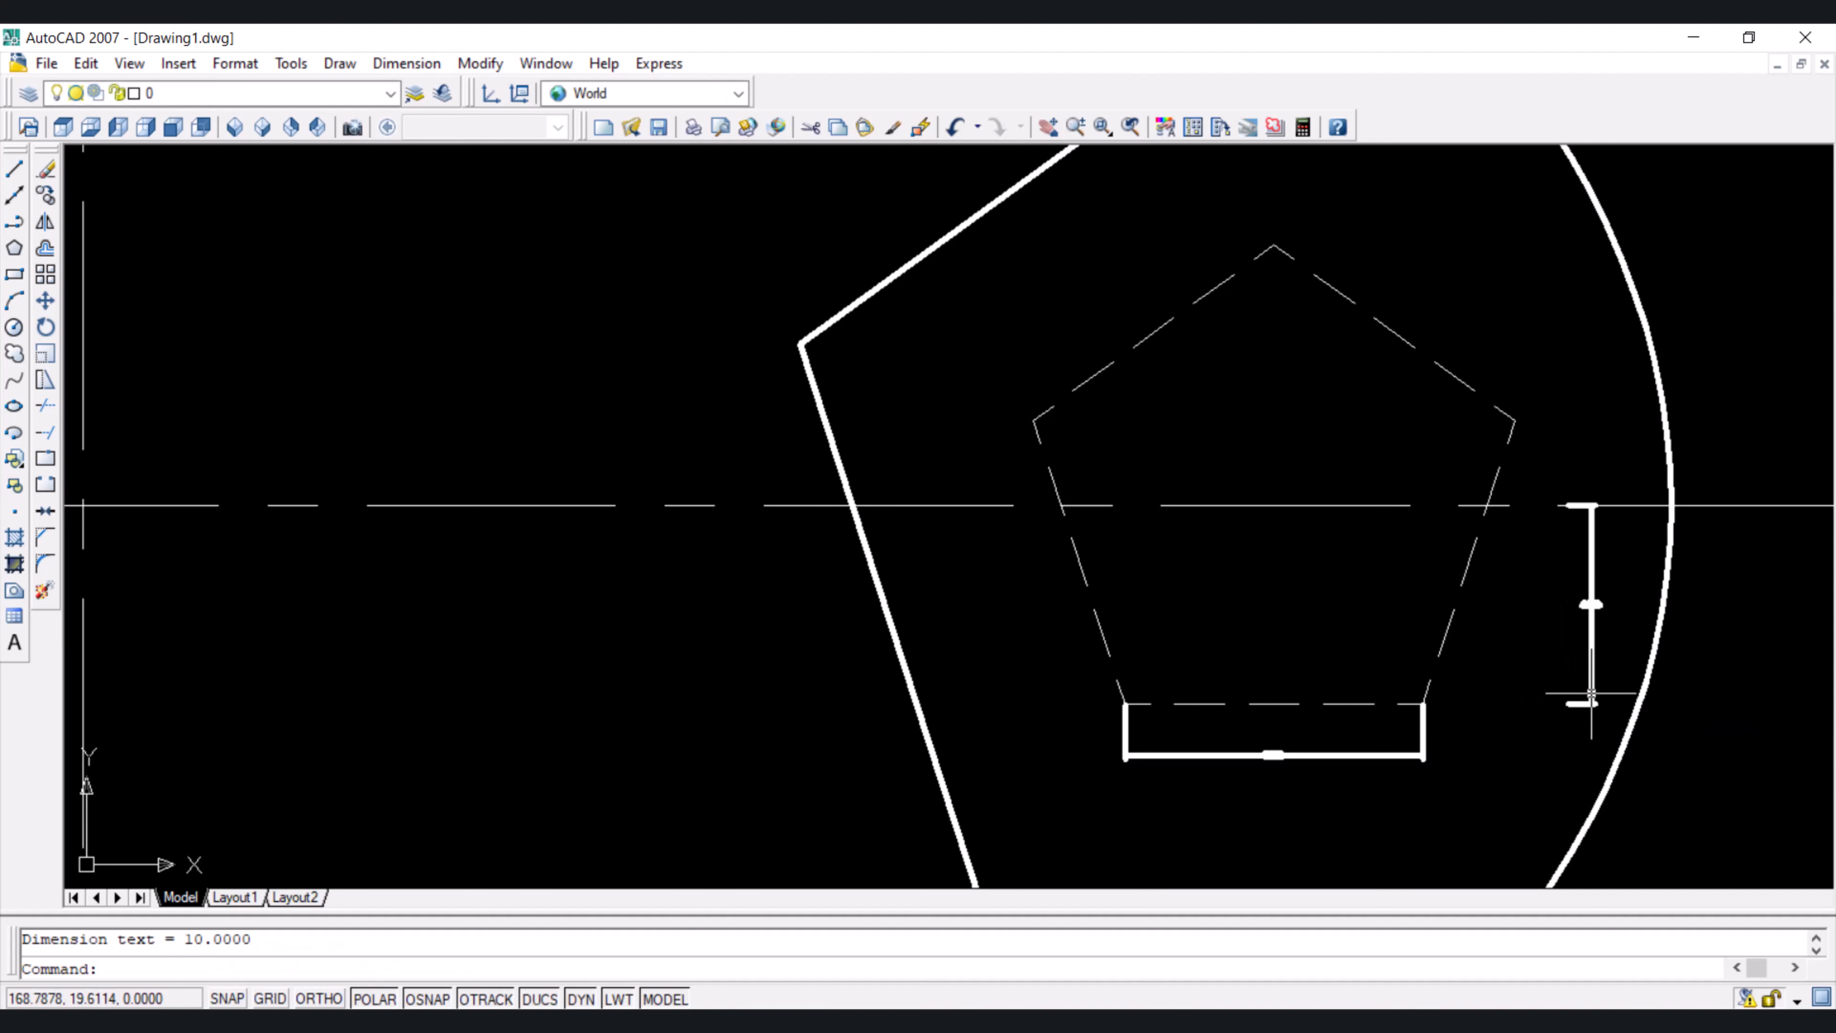
scroll(1269, 671, "down", 5)
Add a horizontal linear dimension below the ellipse from the lower end of the vertical centerline to the octagon's center
key("Return")
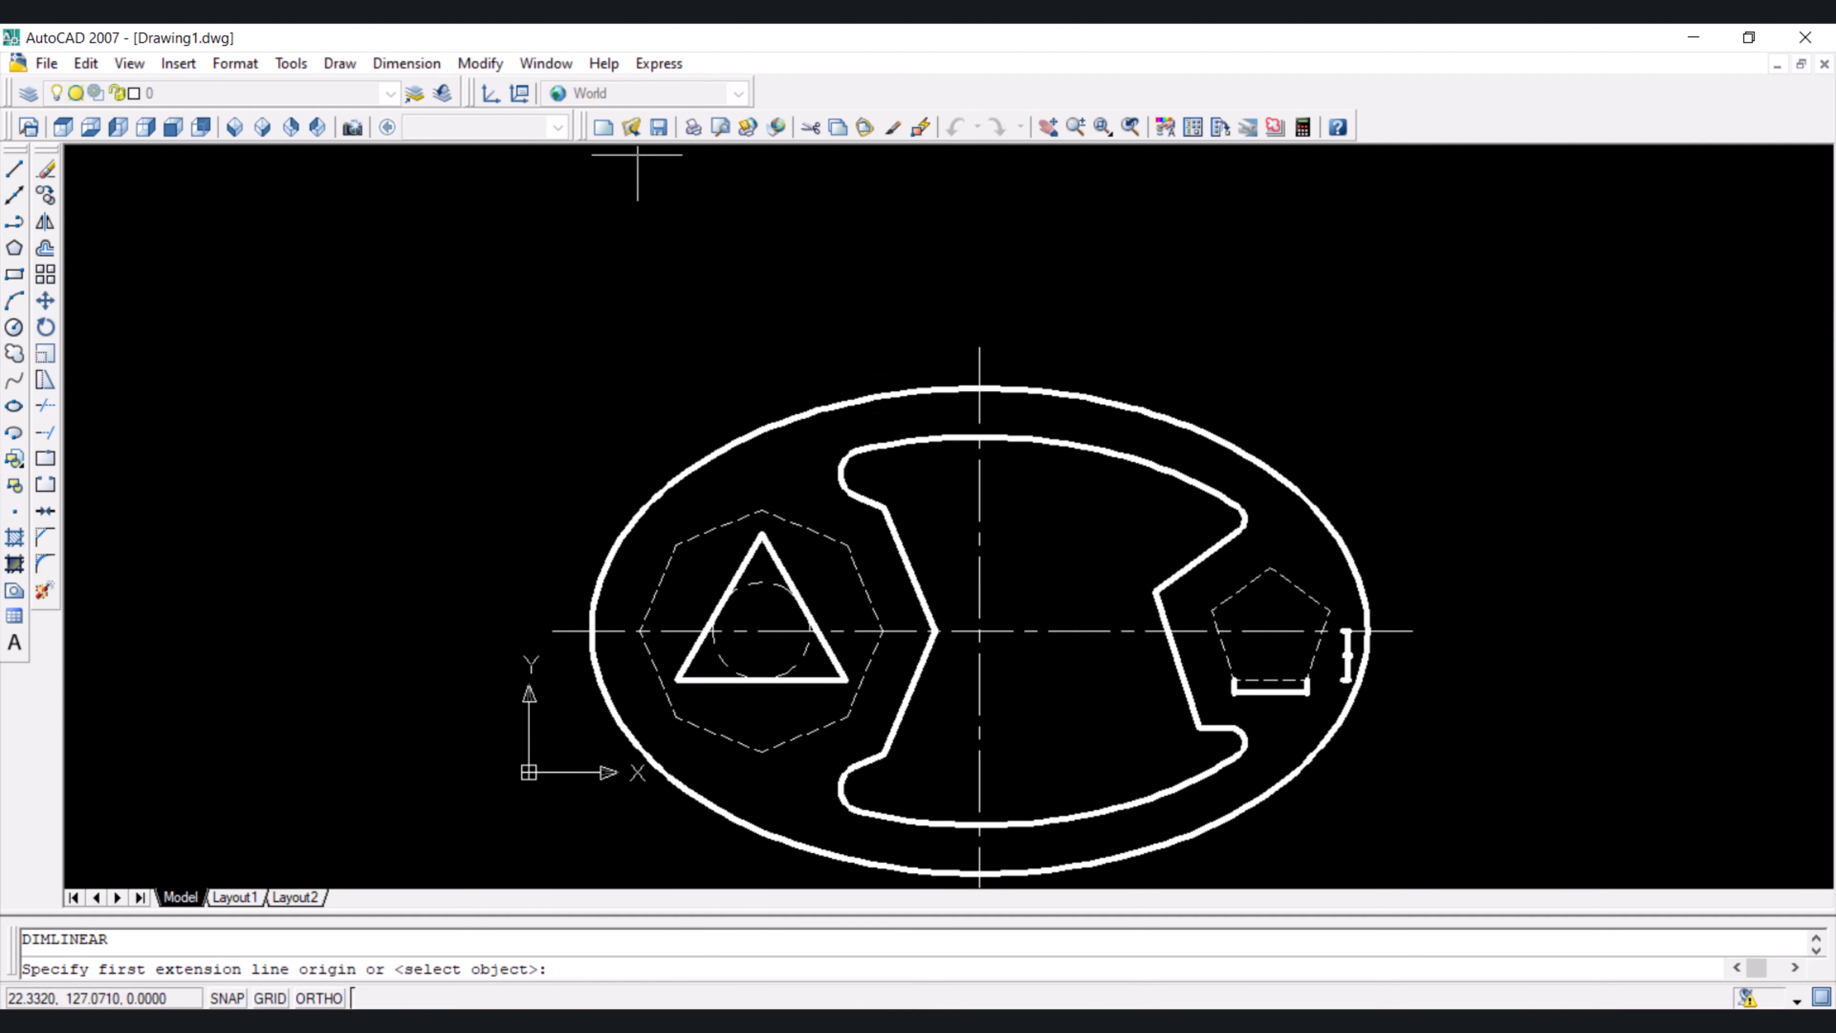
scroll(935, 427, "down", 3)
scroll(972, 636, "up", 4)
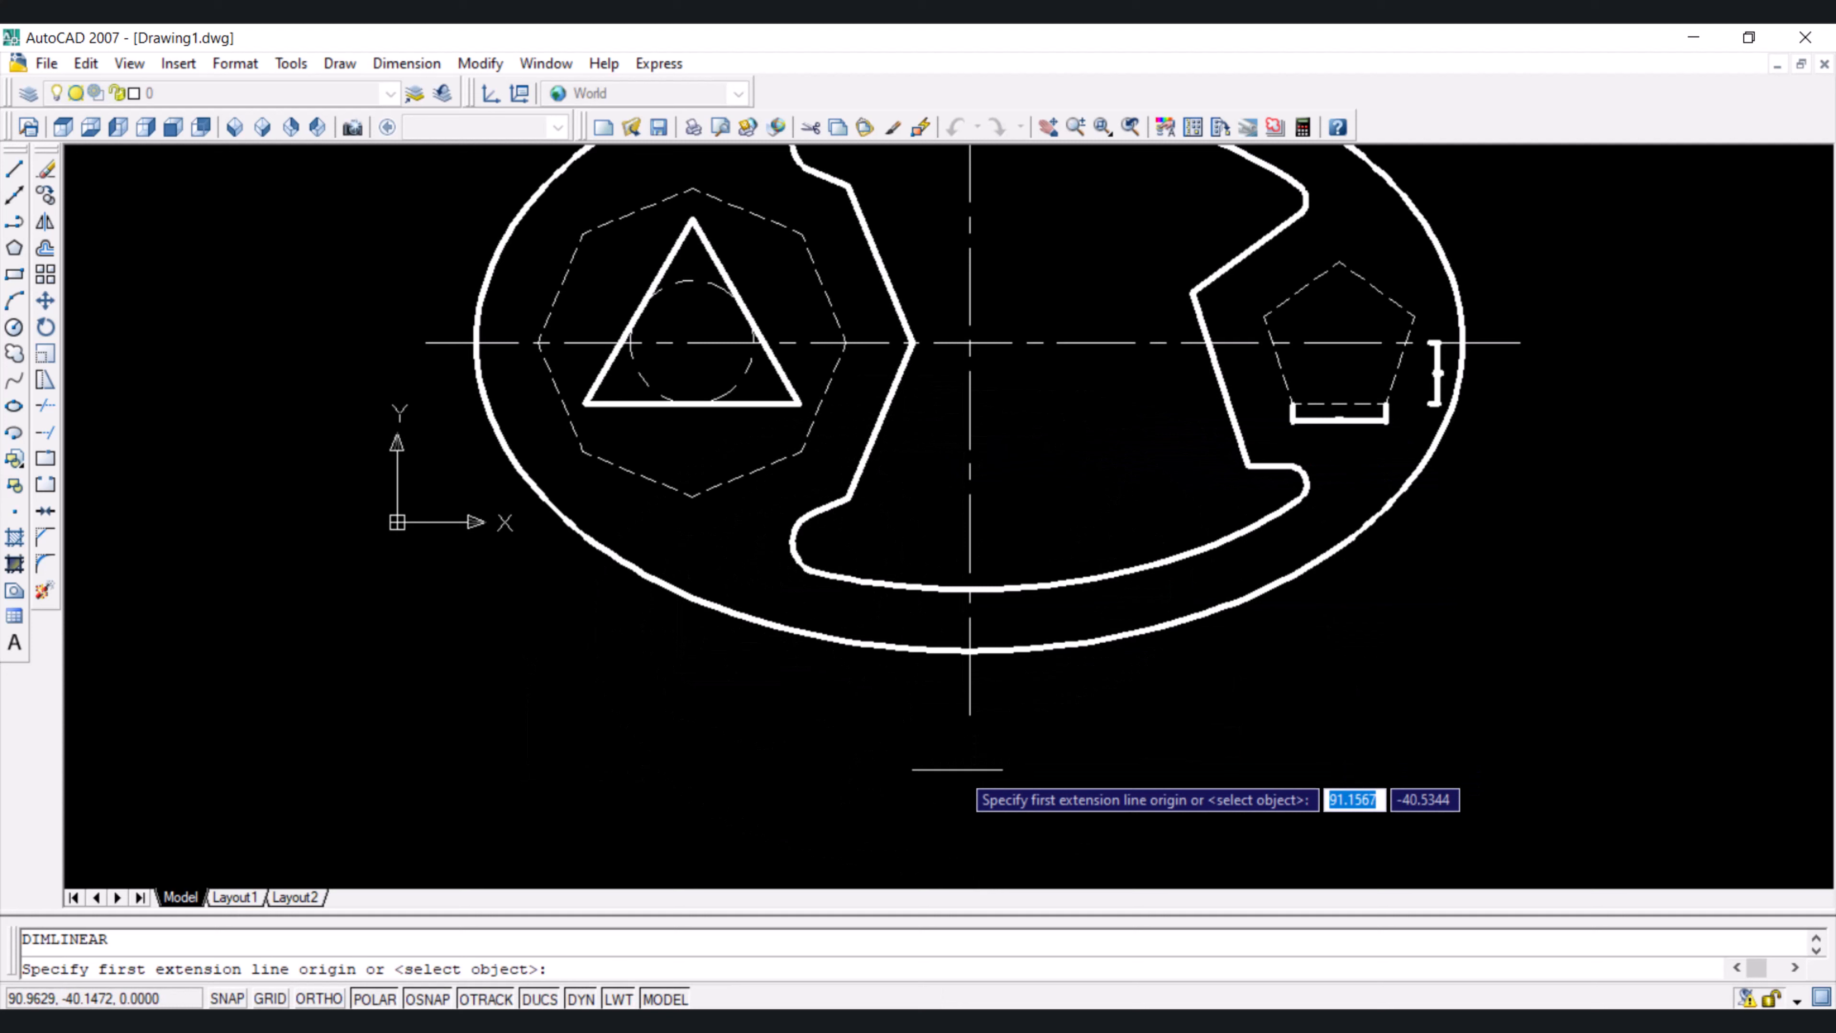
left_click(971, 715)
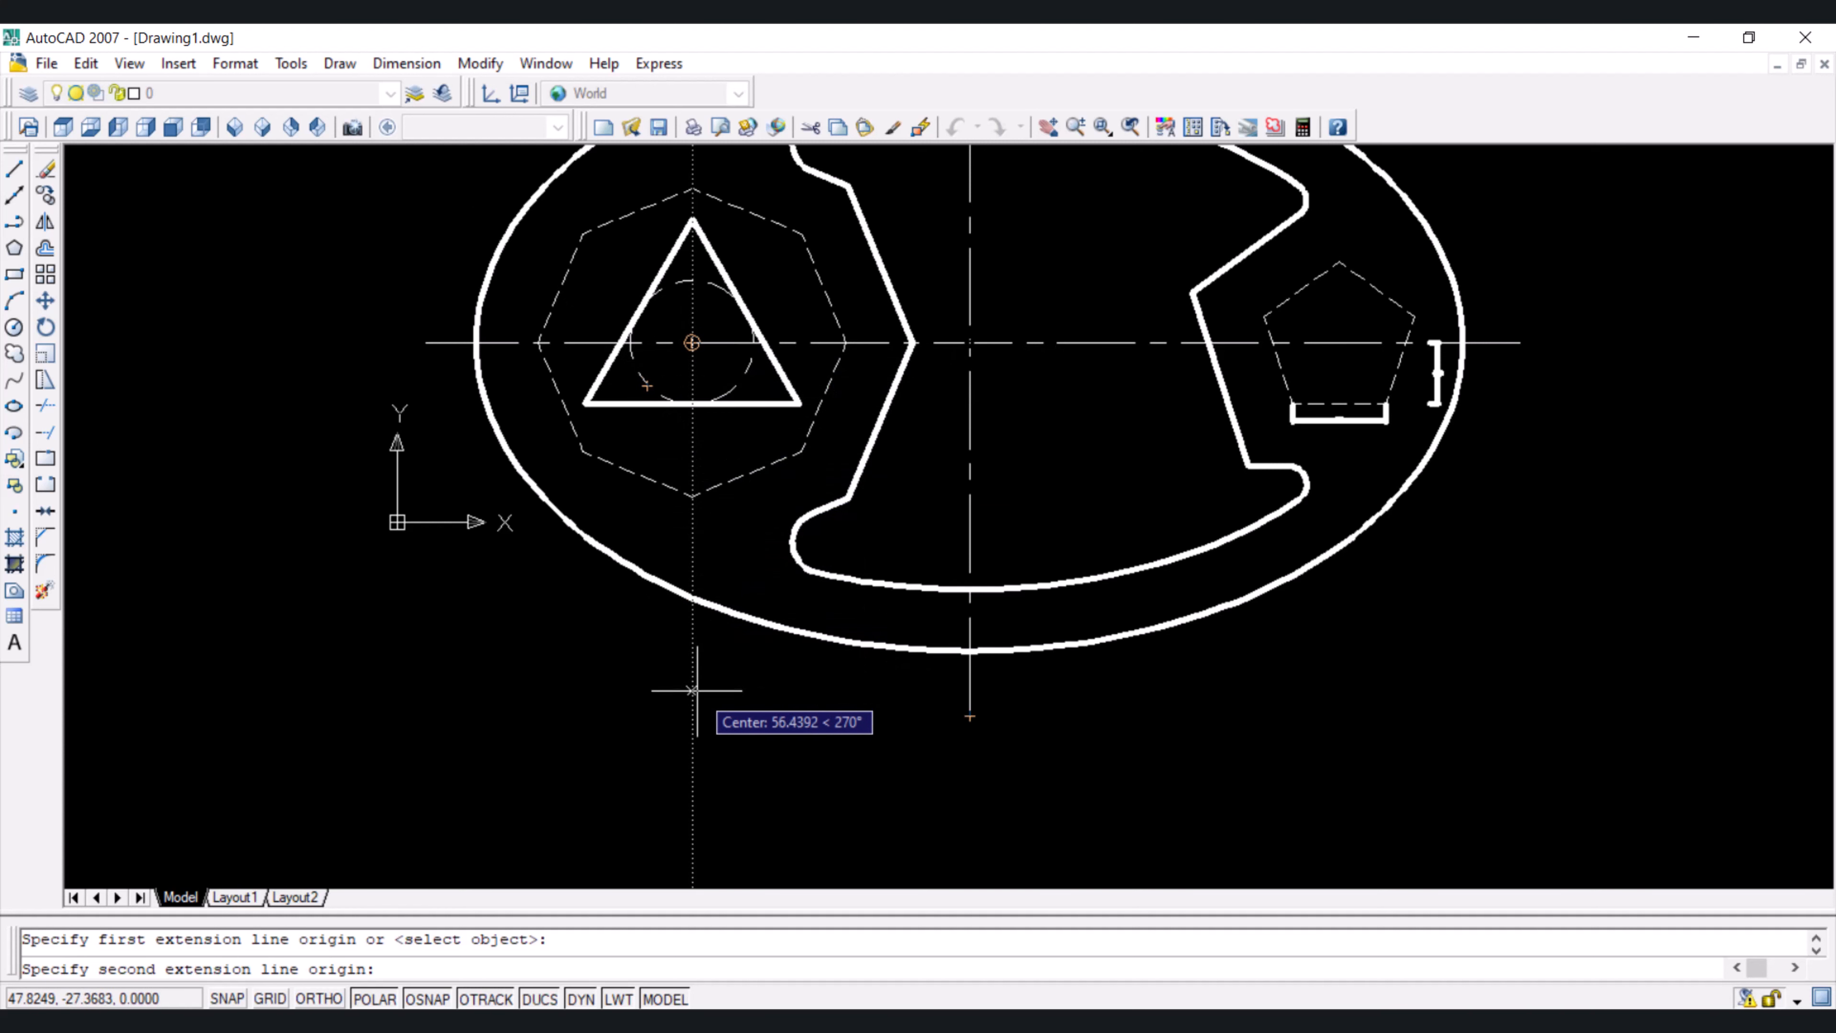
left_click(692, 716)
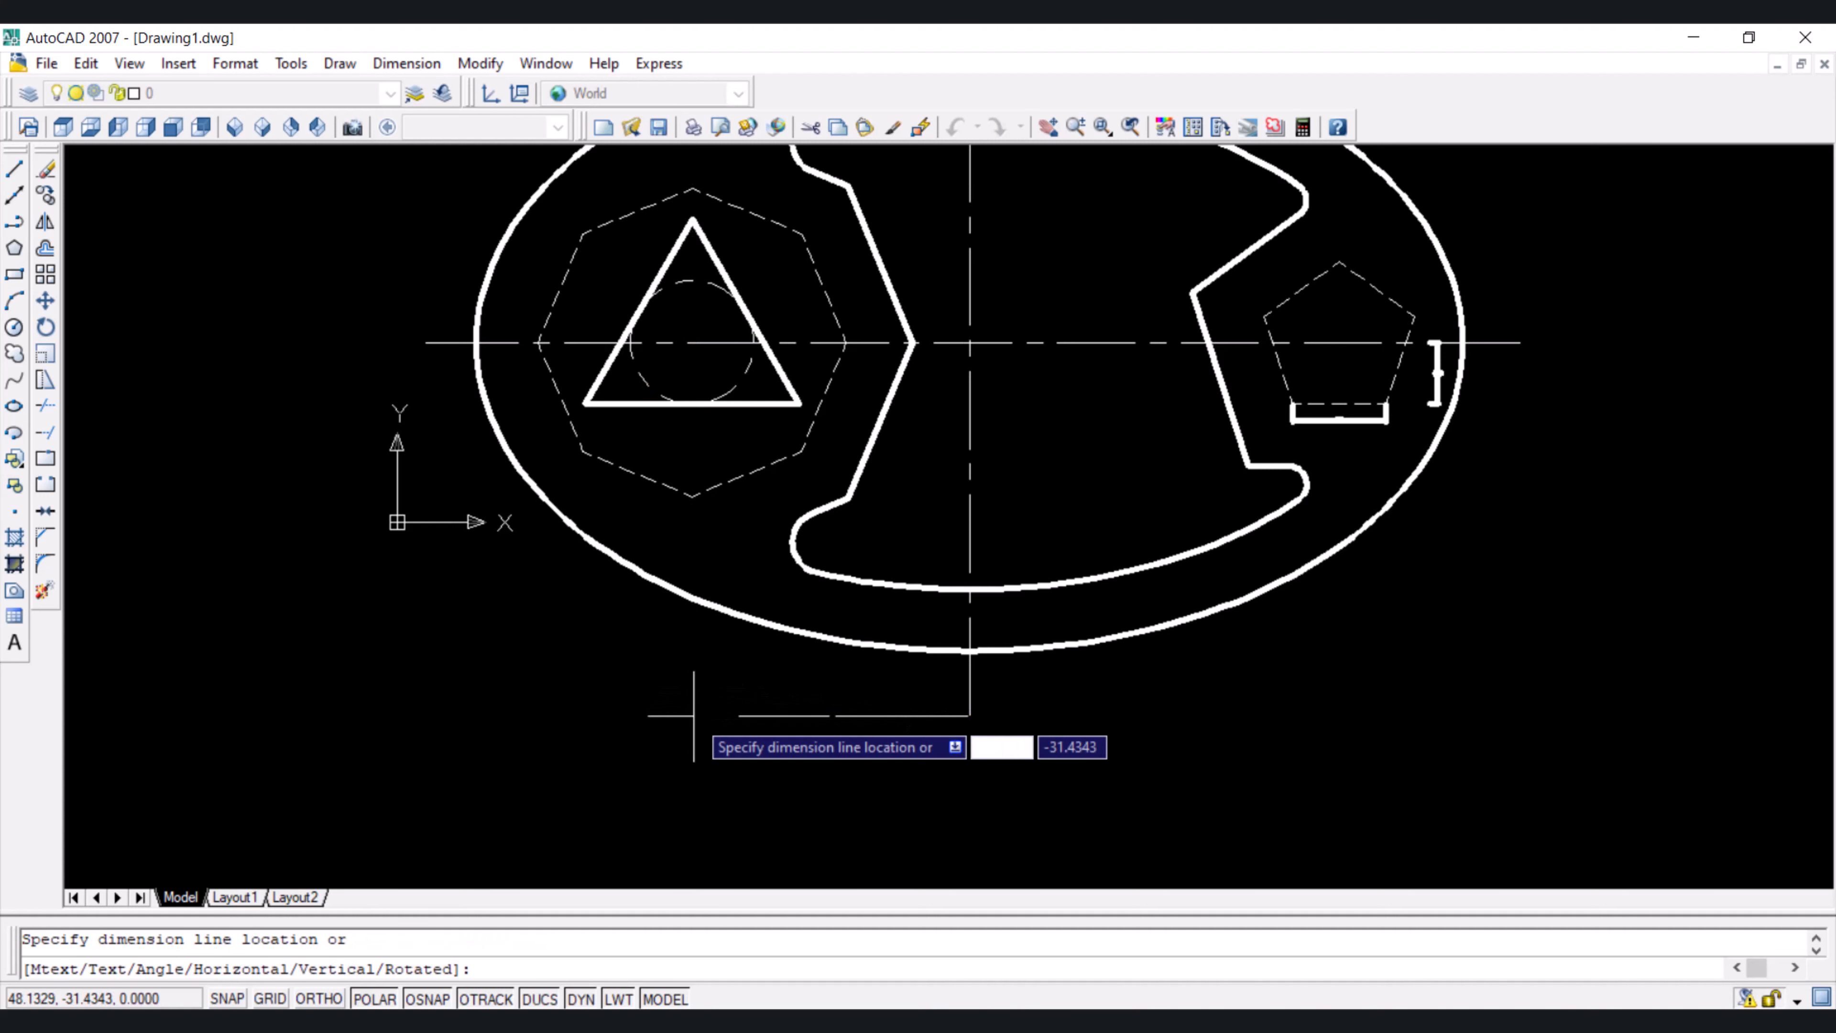
left_click(694, 716)
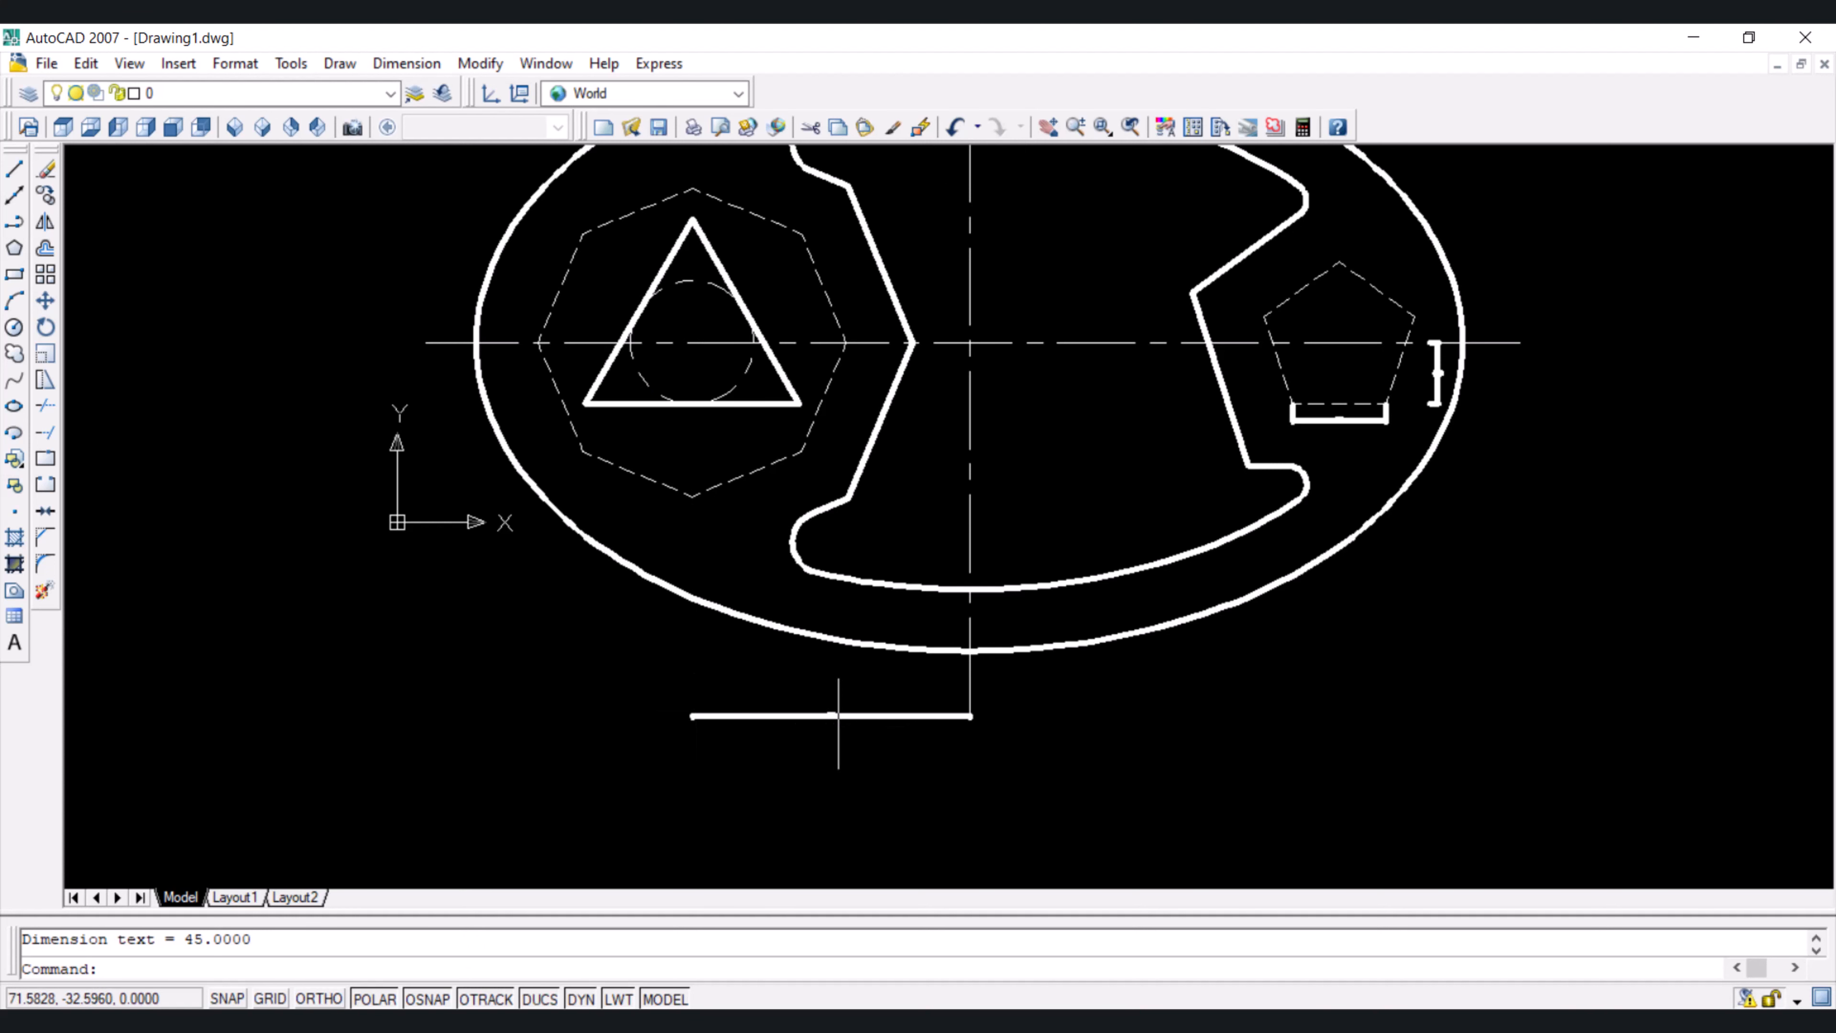
scroll(839, 716, "up", 6)
scroll(766, 697, "down", 6)
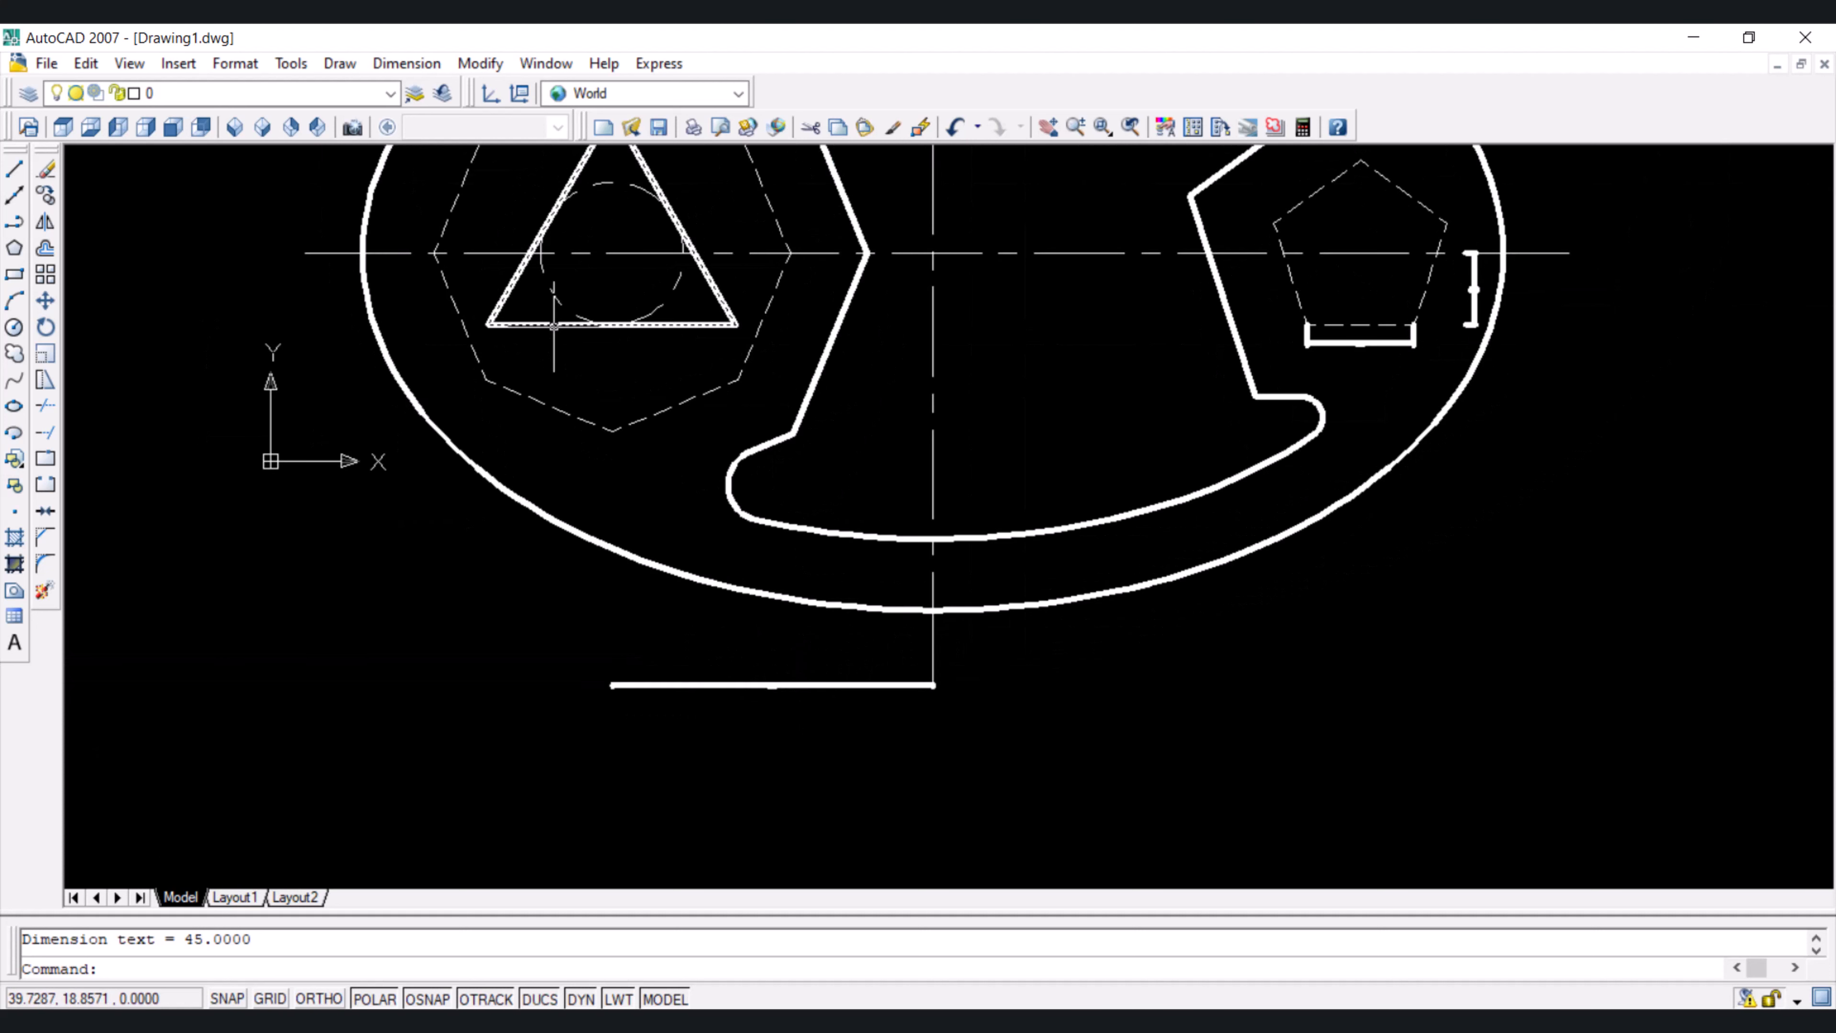
Add a horizontal linear dimension below the ellipse from the lower end of the vertical centerline to the pentagon's center
key("Return")
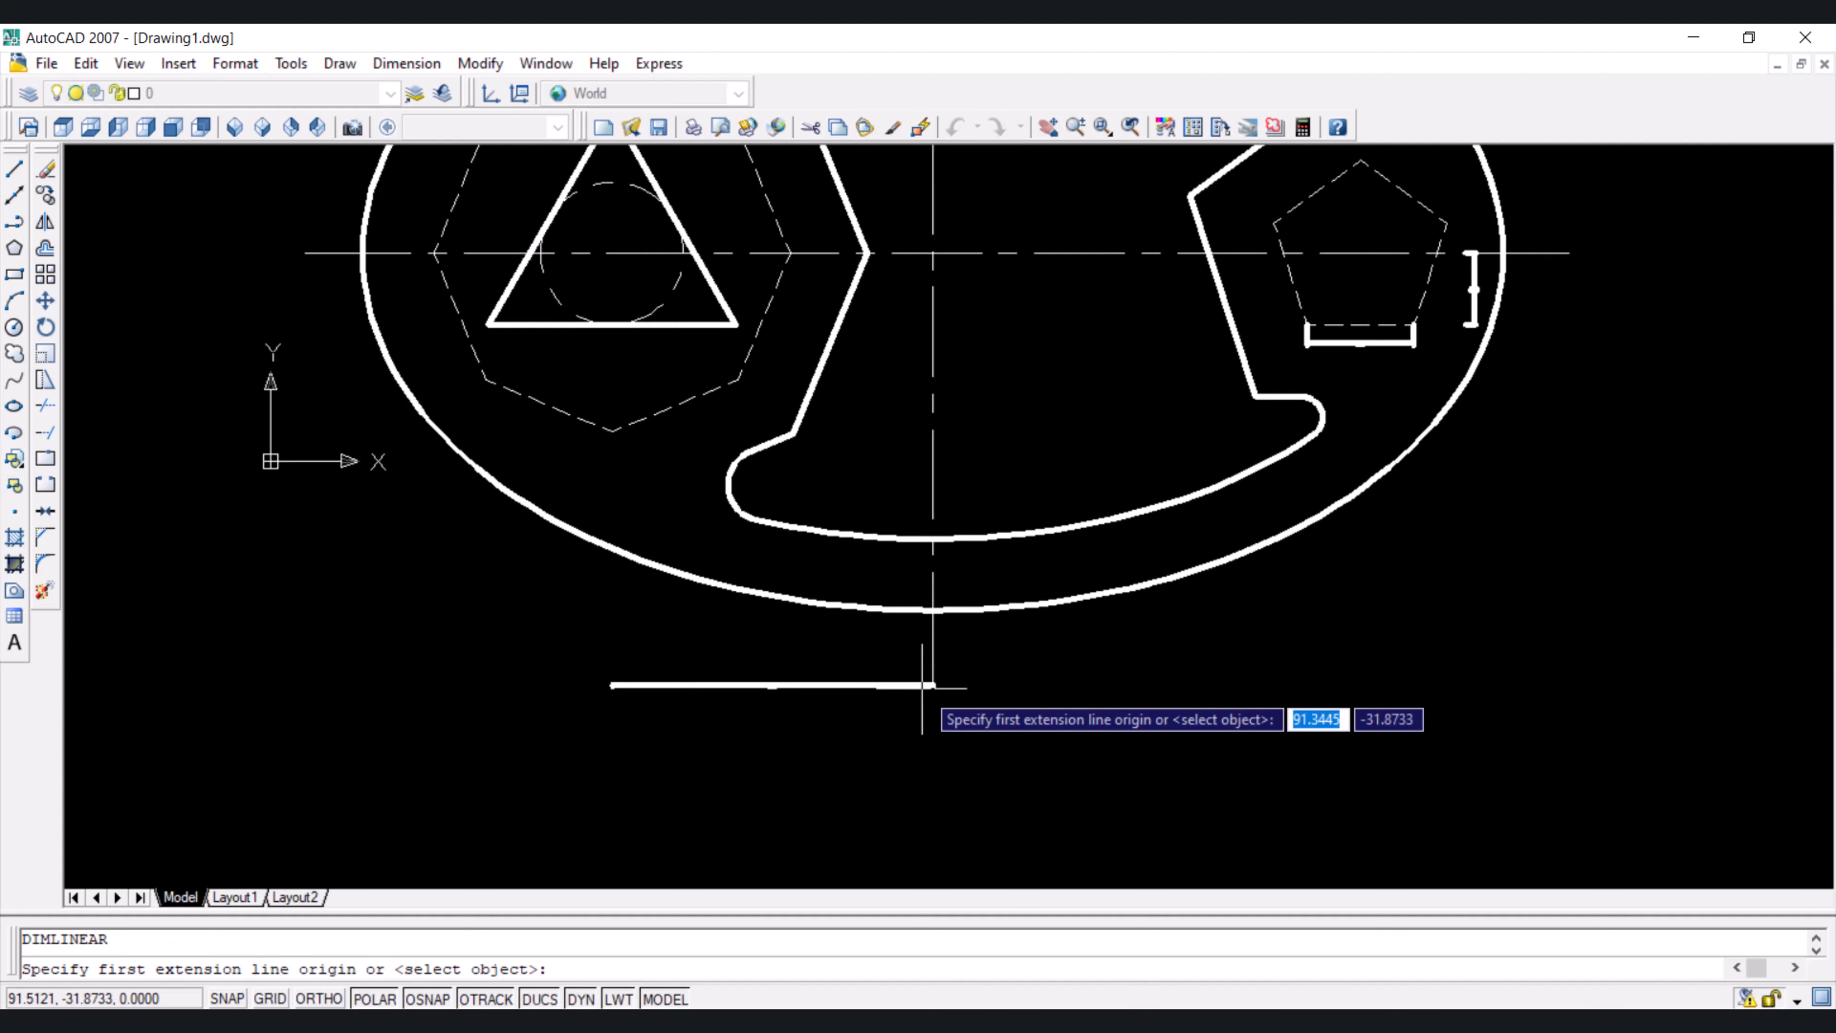
scroll(935, 685, "up", 6)
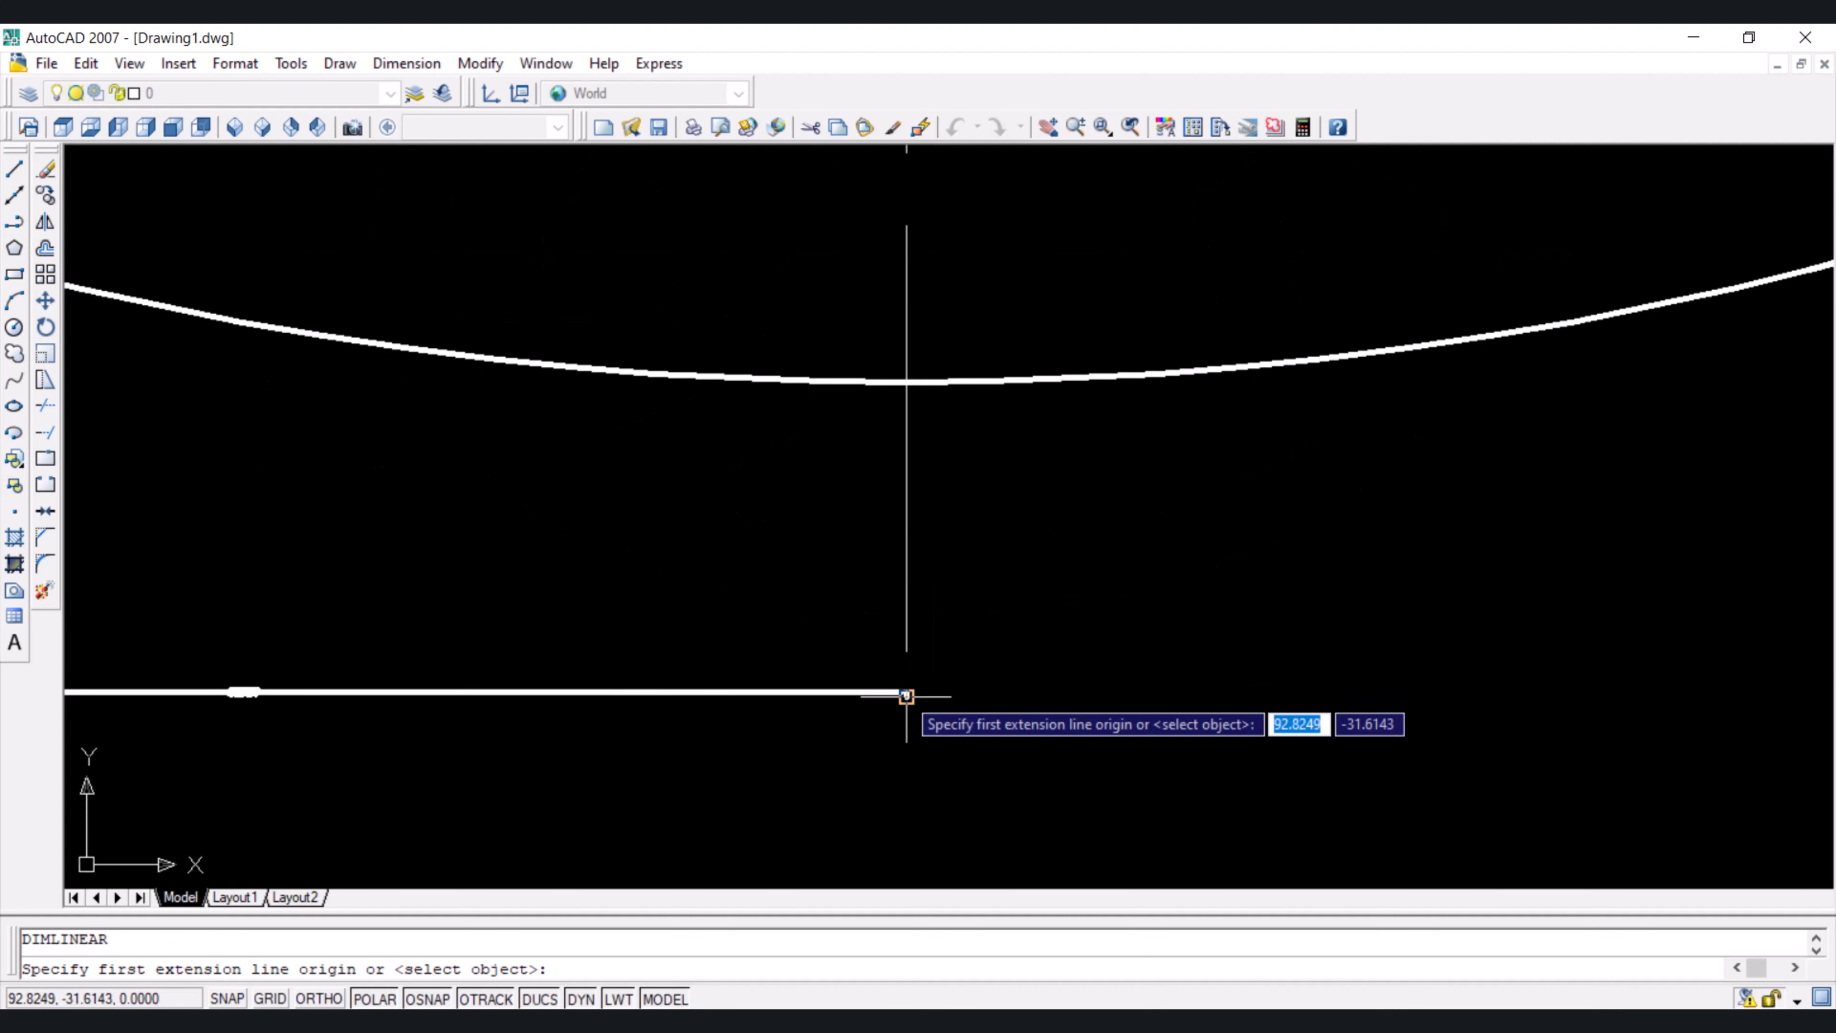
scroll(907, 696, "up", 3)
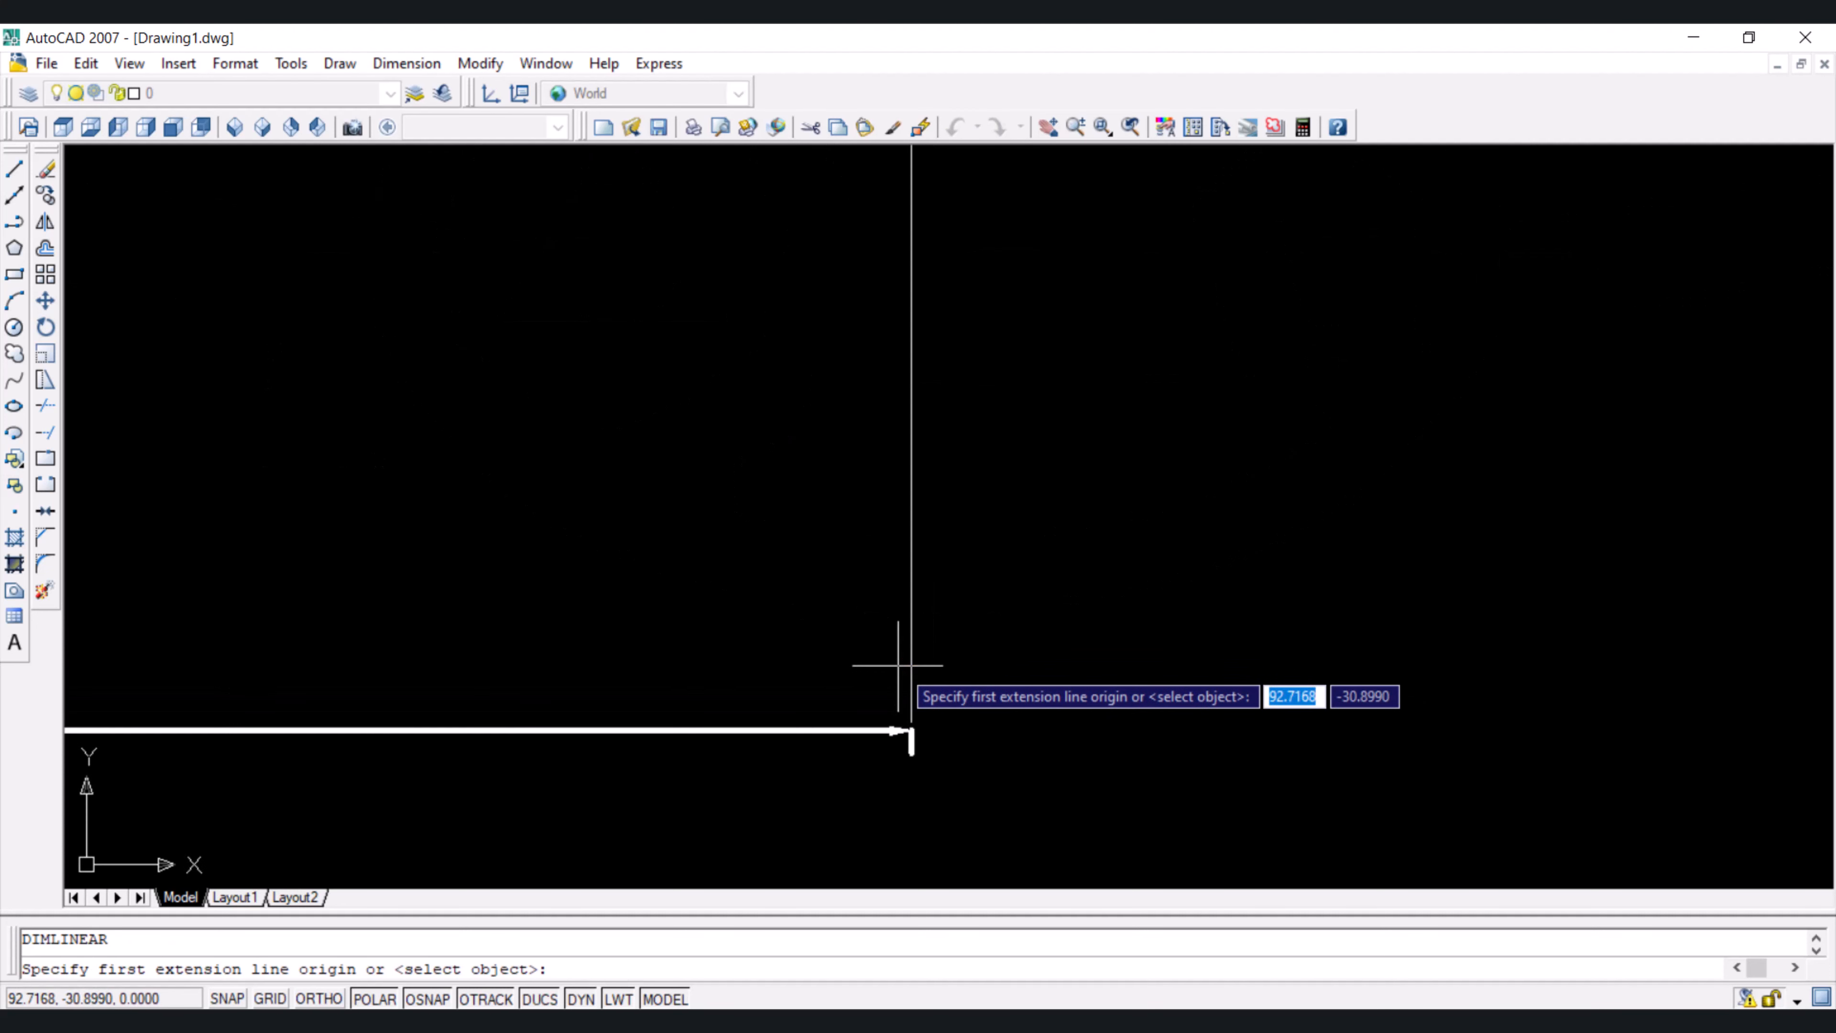
left_click(911, 722)
scroll(910, 724, "down", 8)
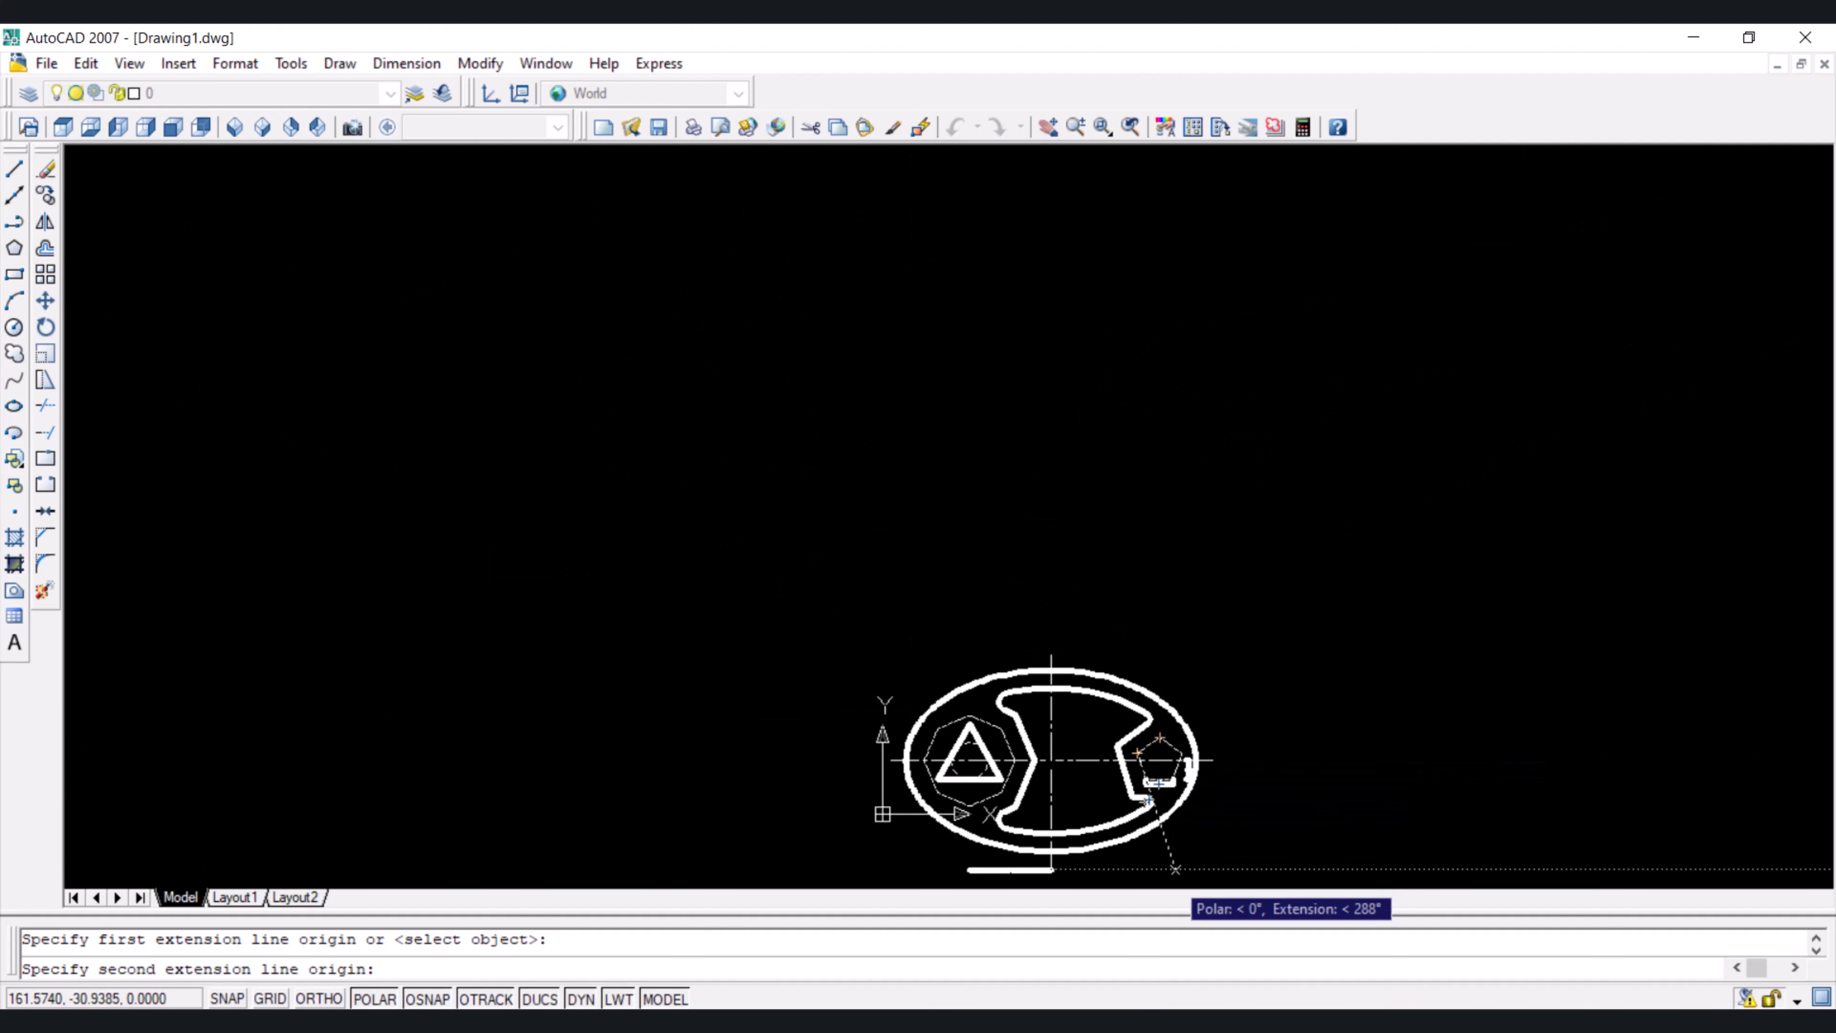
left_click(1160, 868)
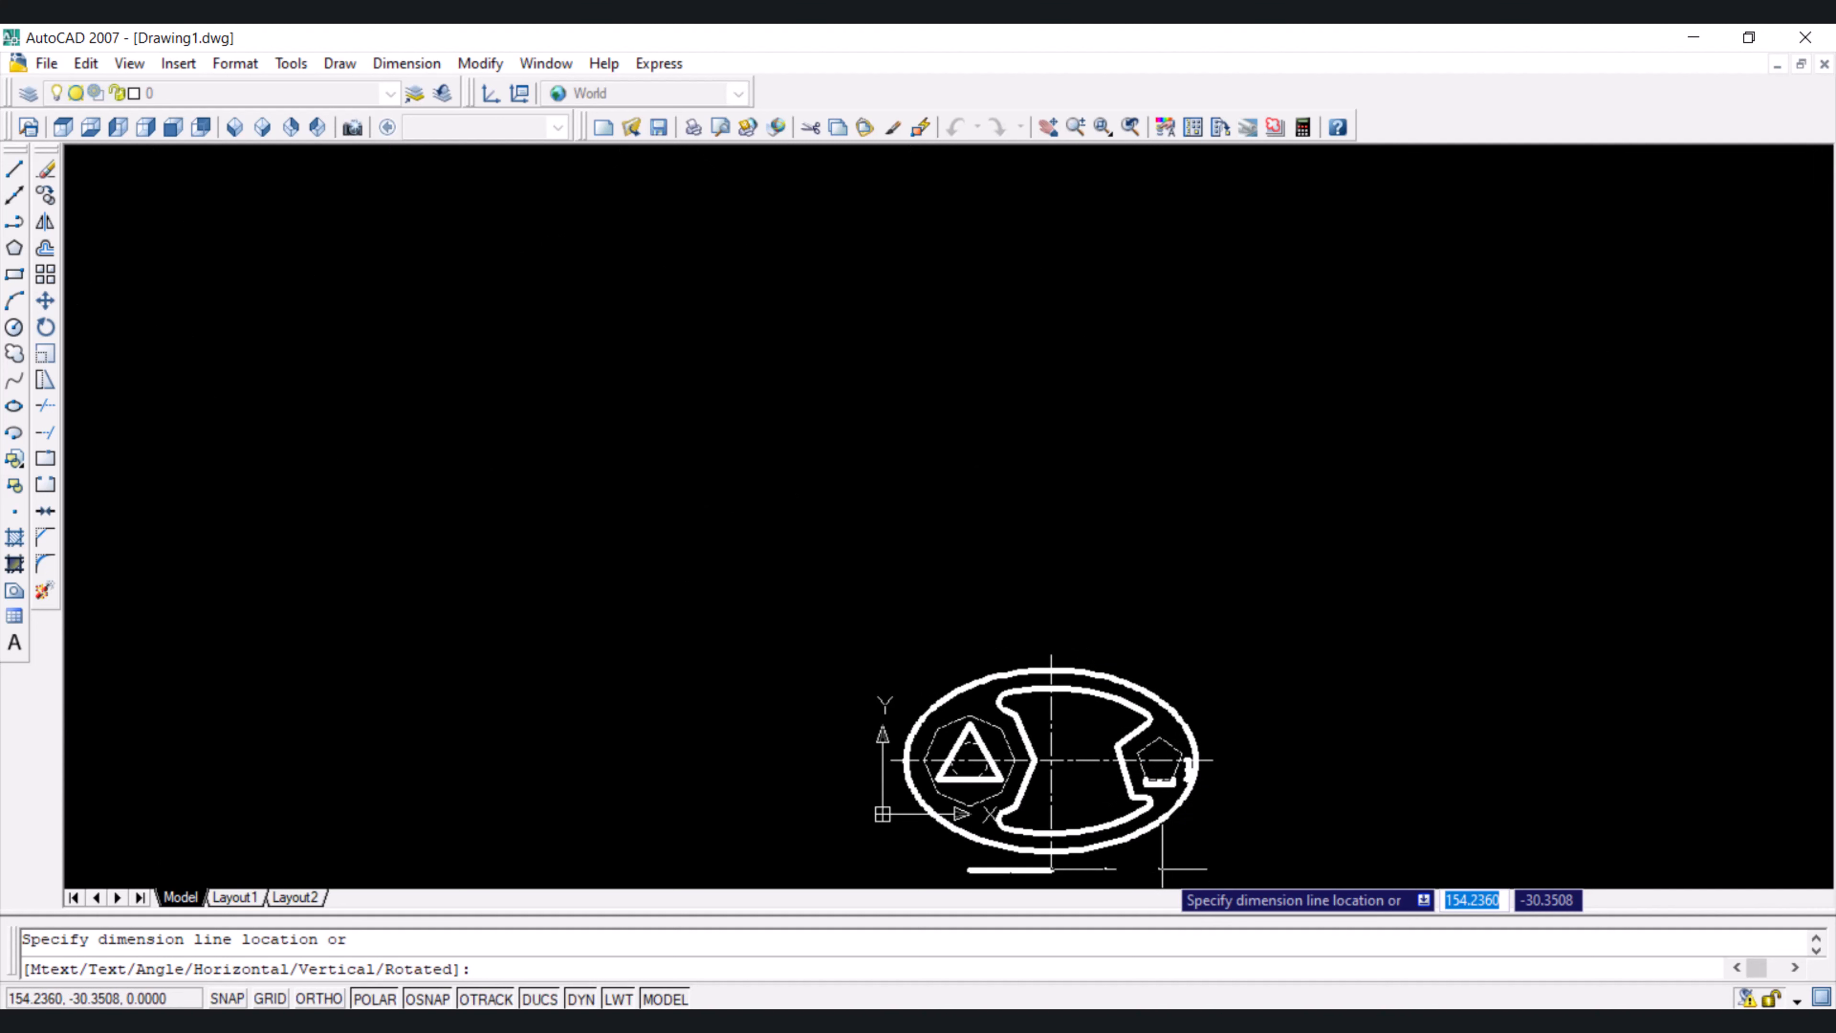
left_click(1156, 868)
scroll(1098, 875, "up", 8)
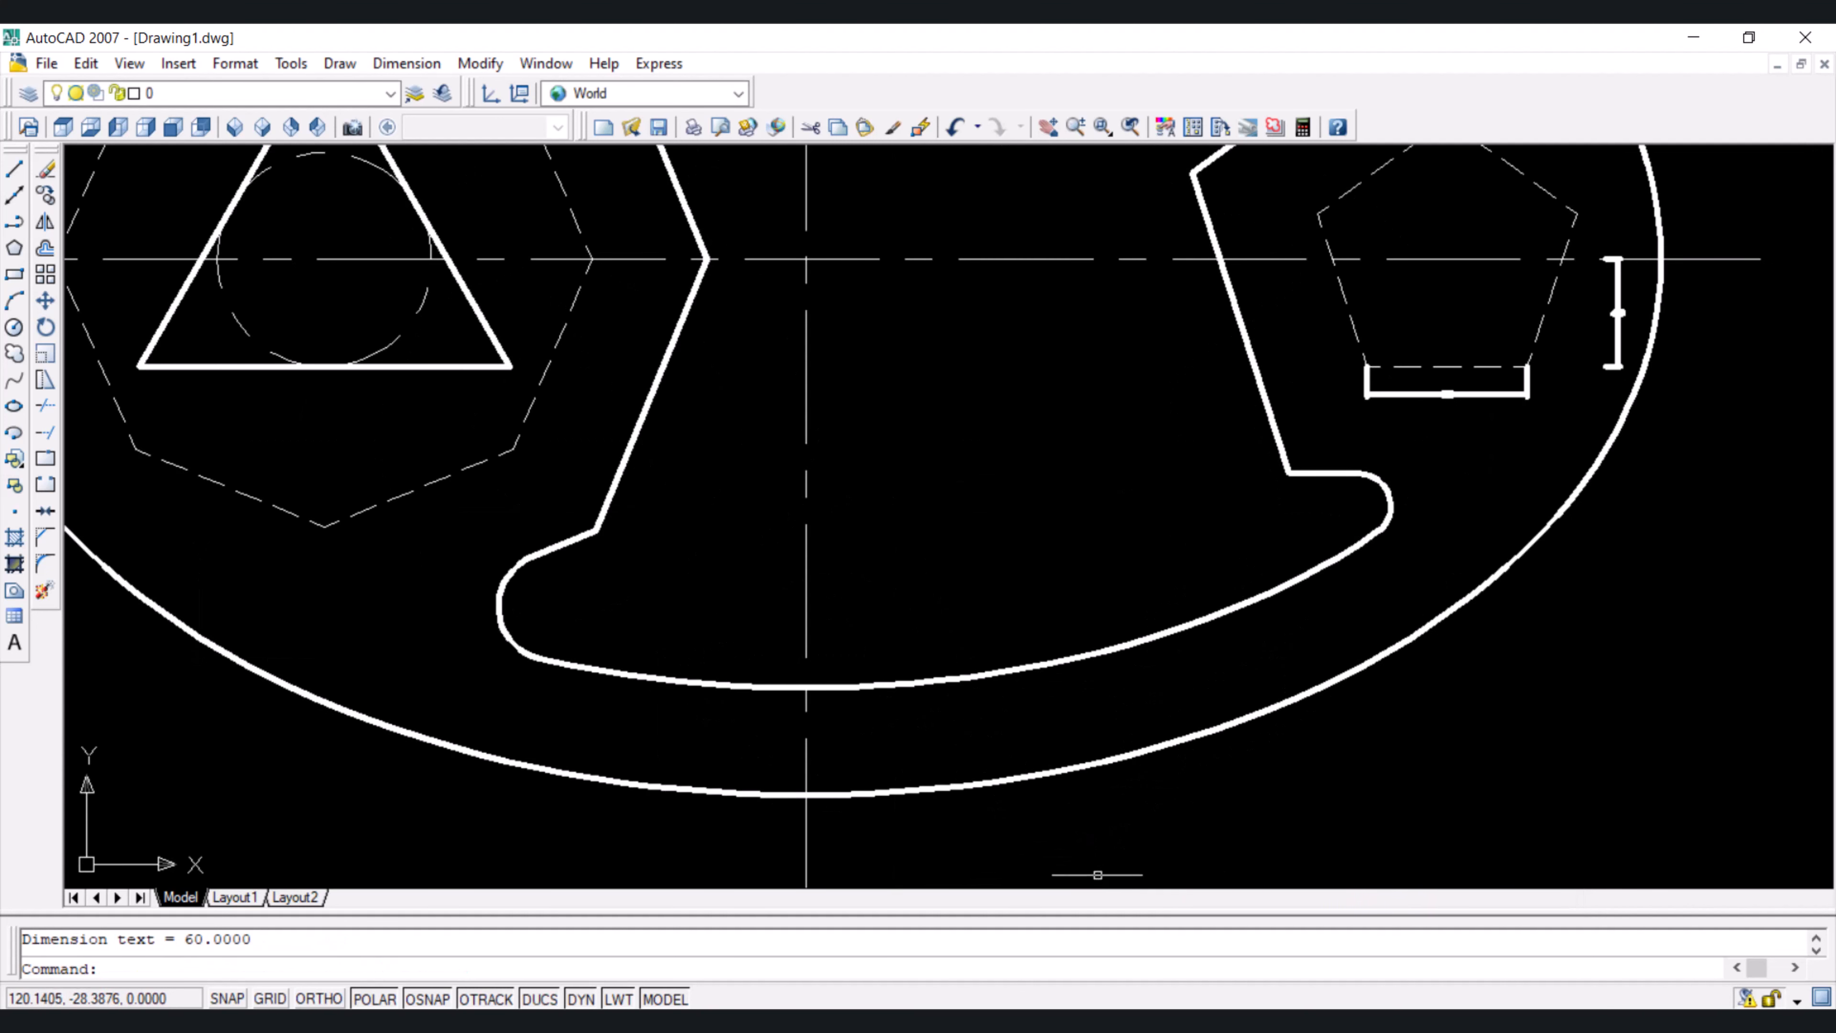
scroll(1097, 875, "down", 8)
scroll(1121, 795, "up", 15)
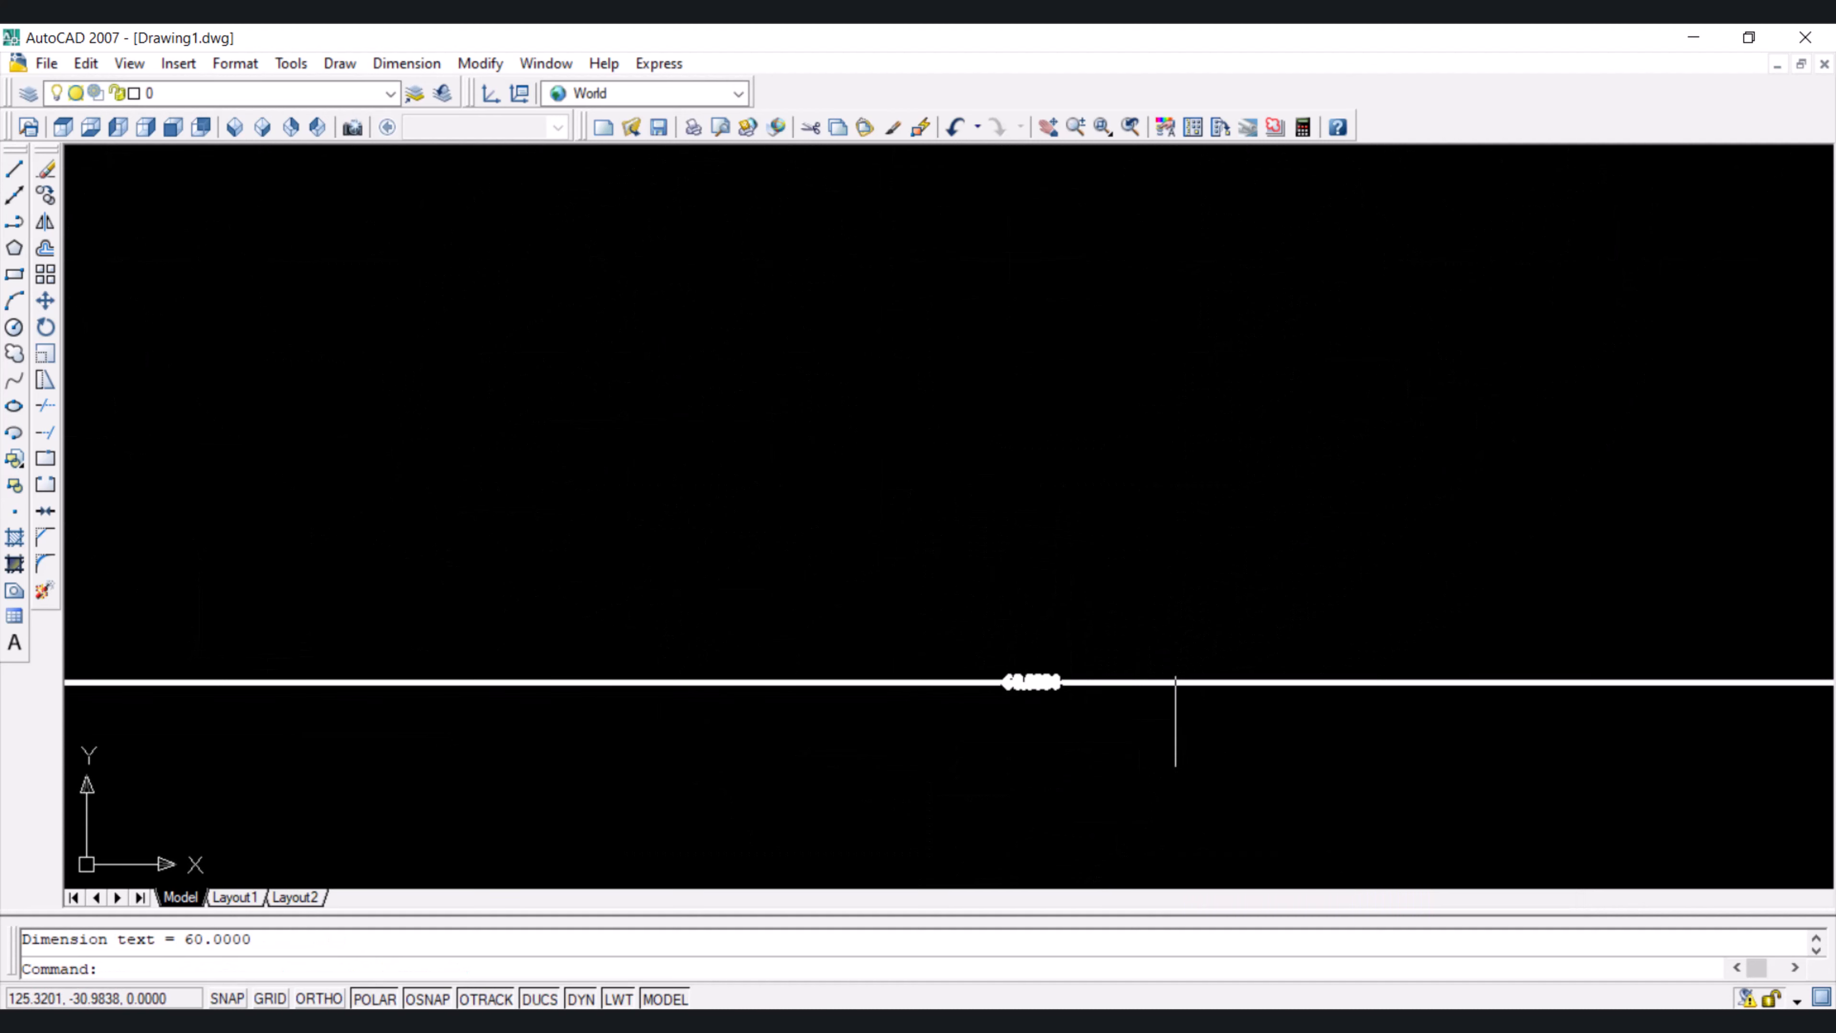
scroll(1176, 721, "down", 12)
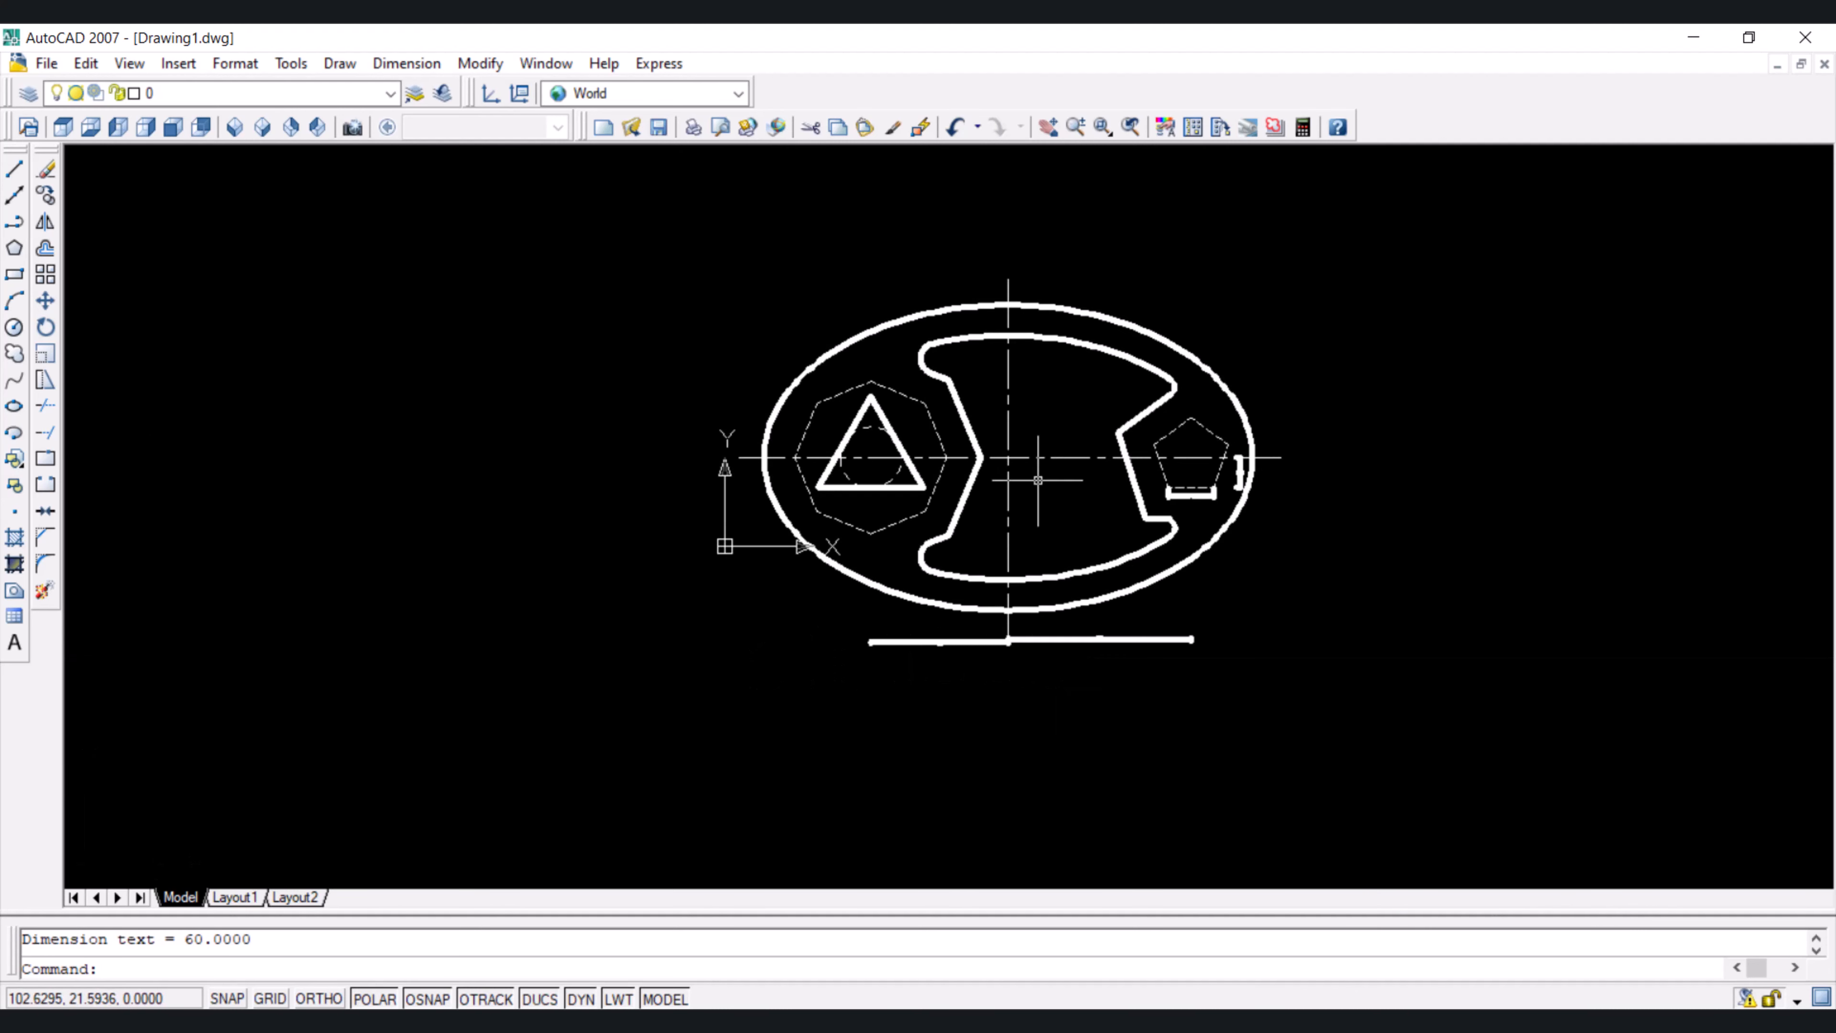
Add a vertical linear dimension for the octagon's overall height, placed outside the ellipse on the octagon's side
key("Return")
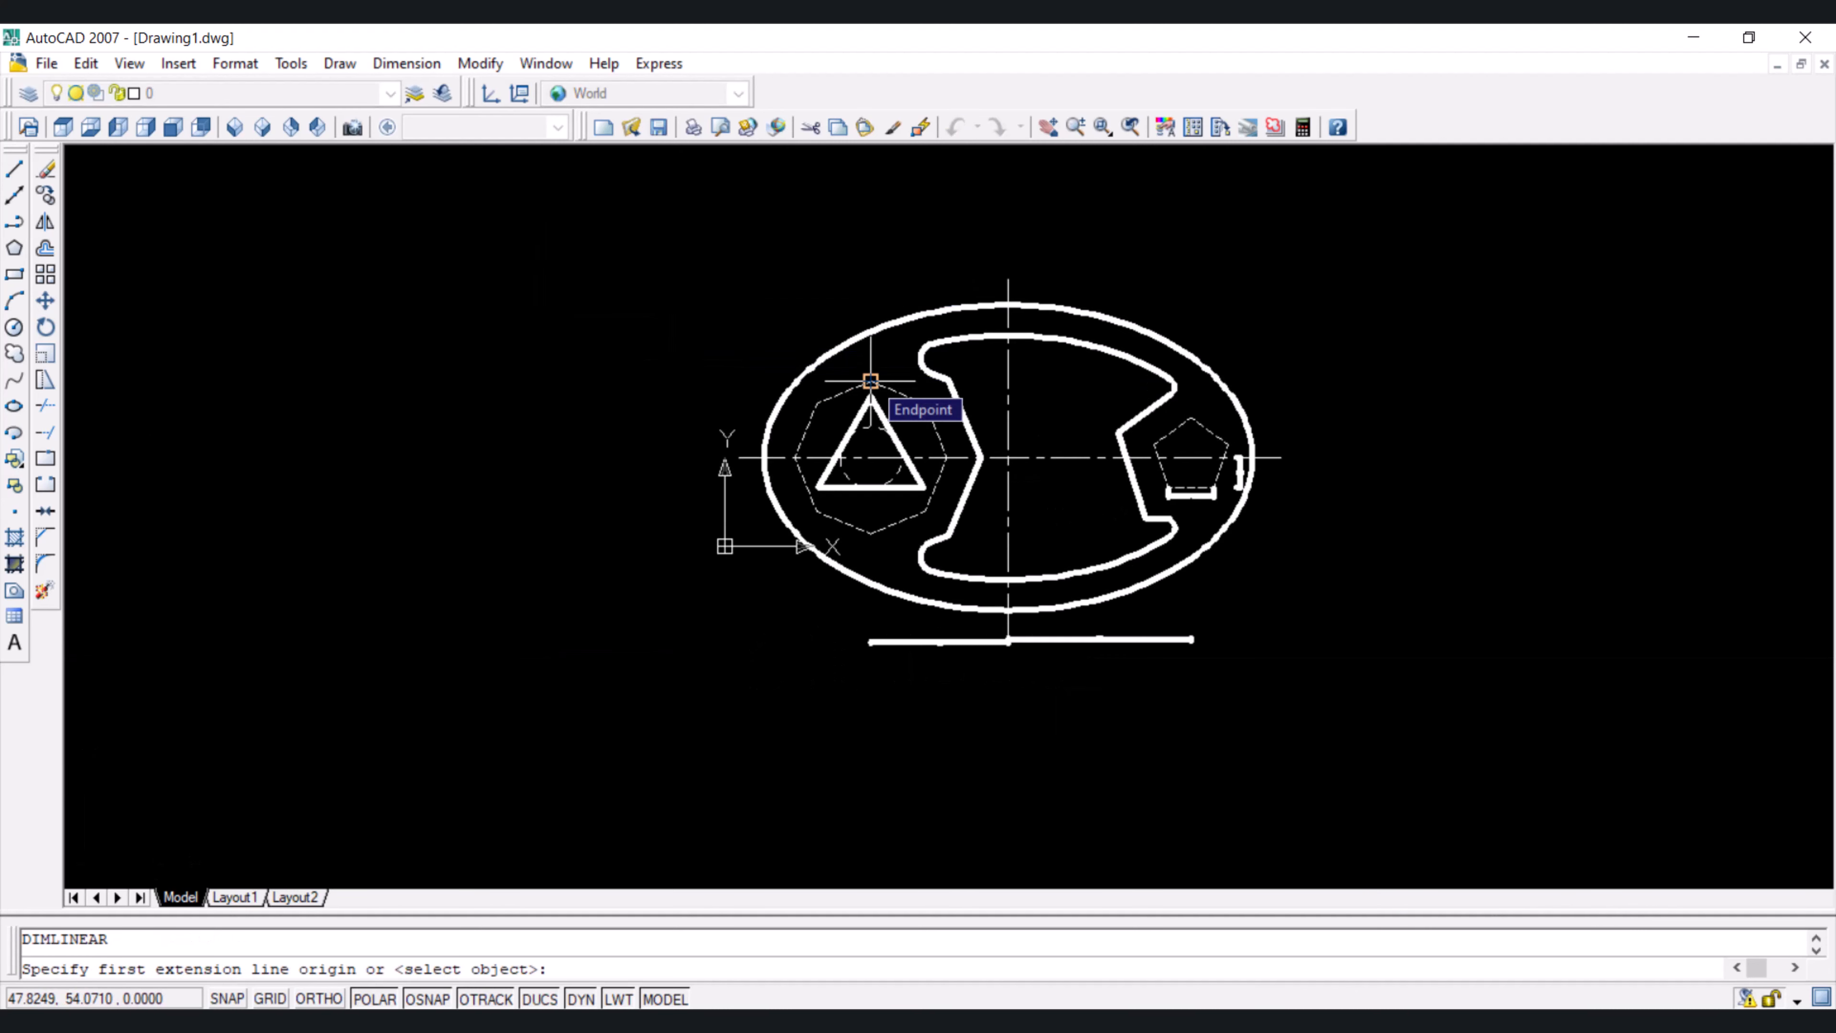
left_click(754, 381)
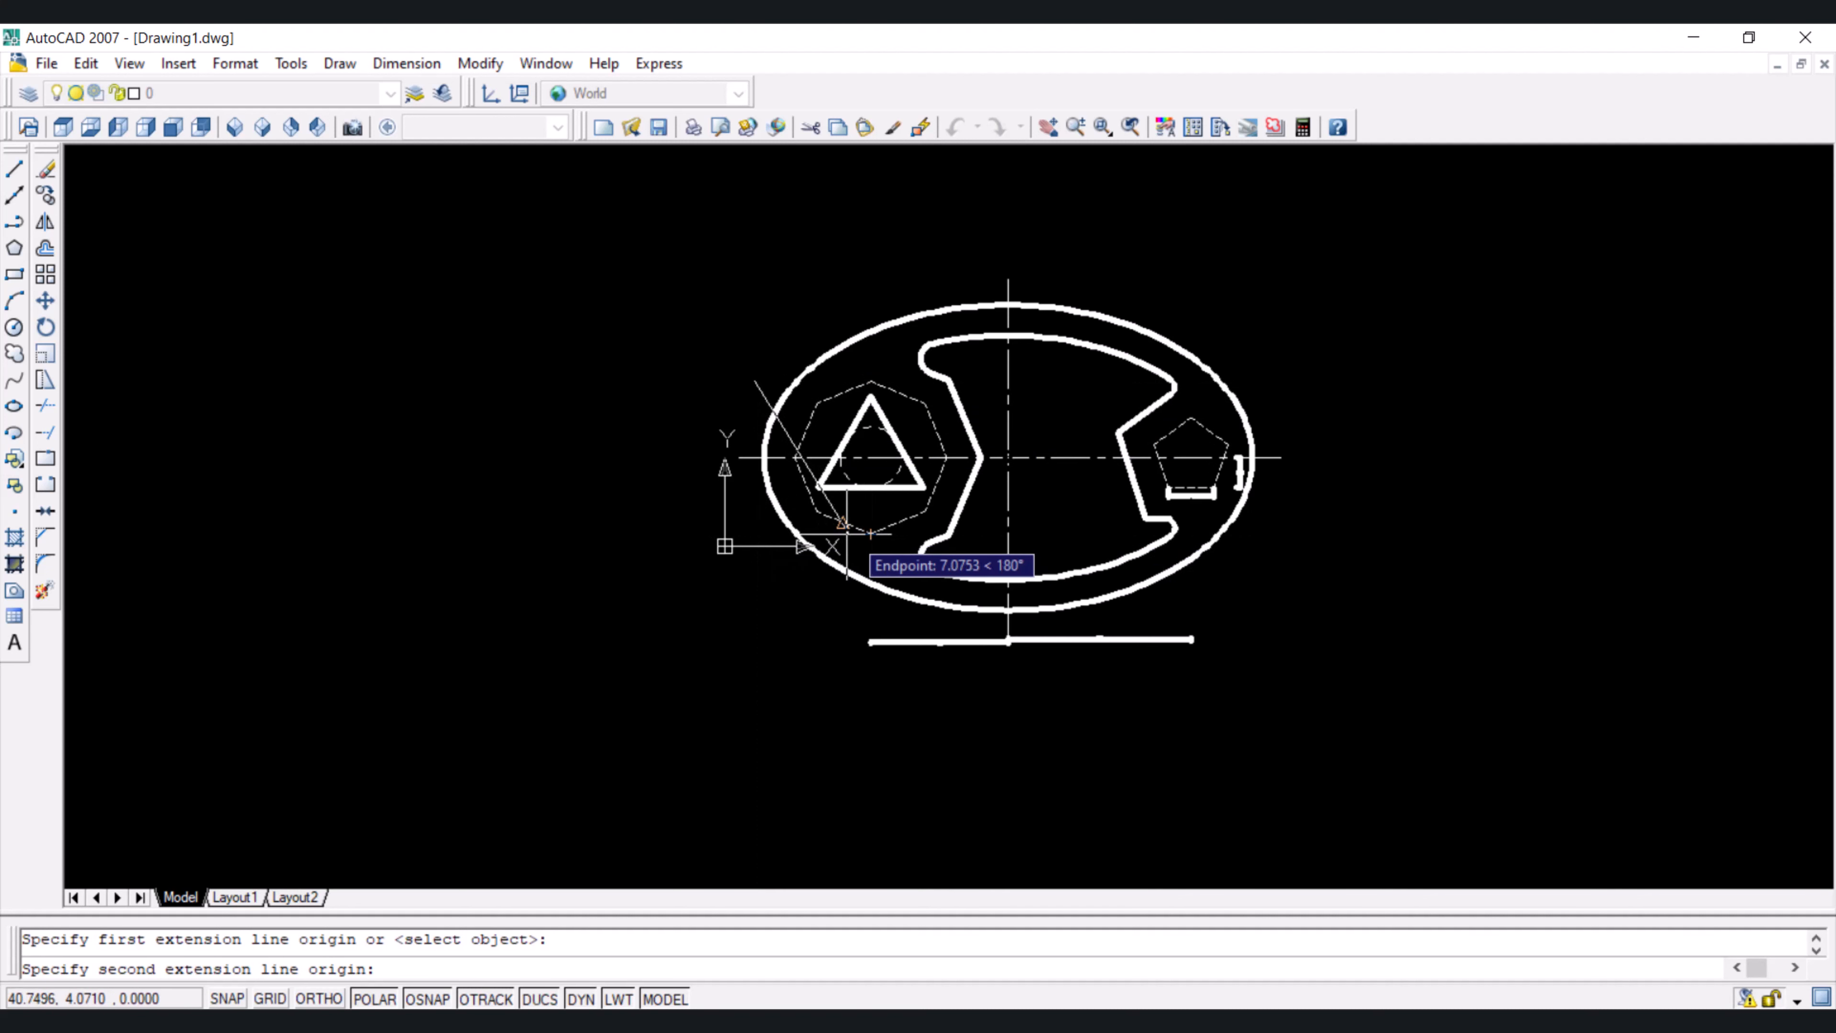
left_click(755, 535)
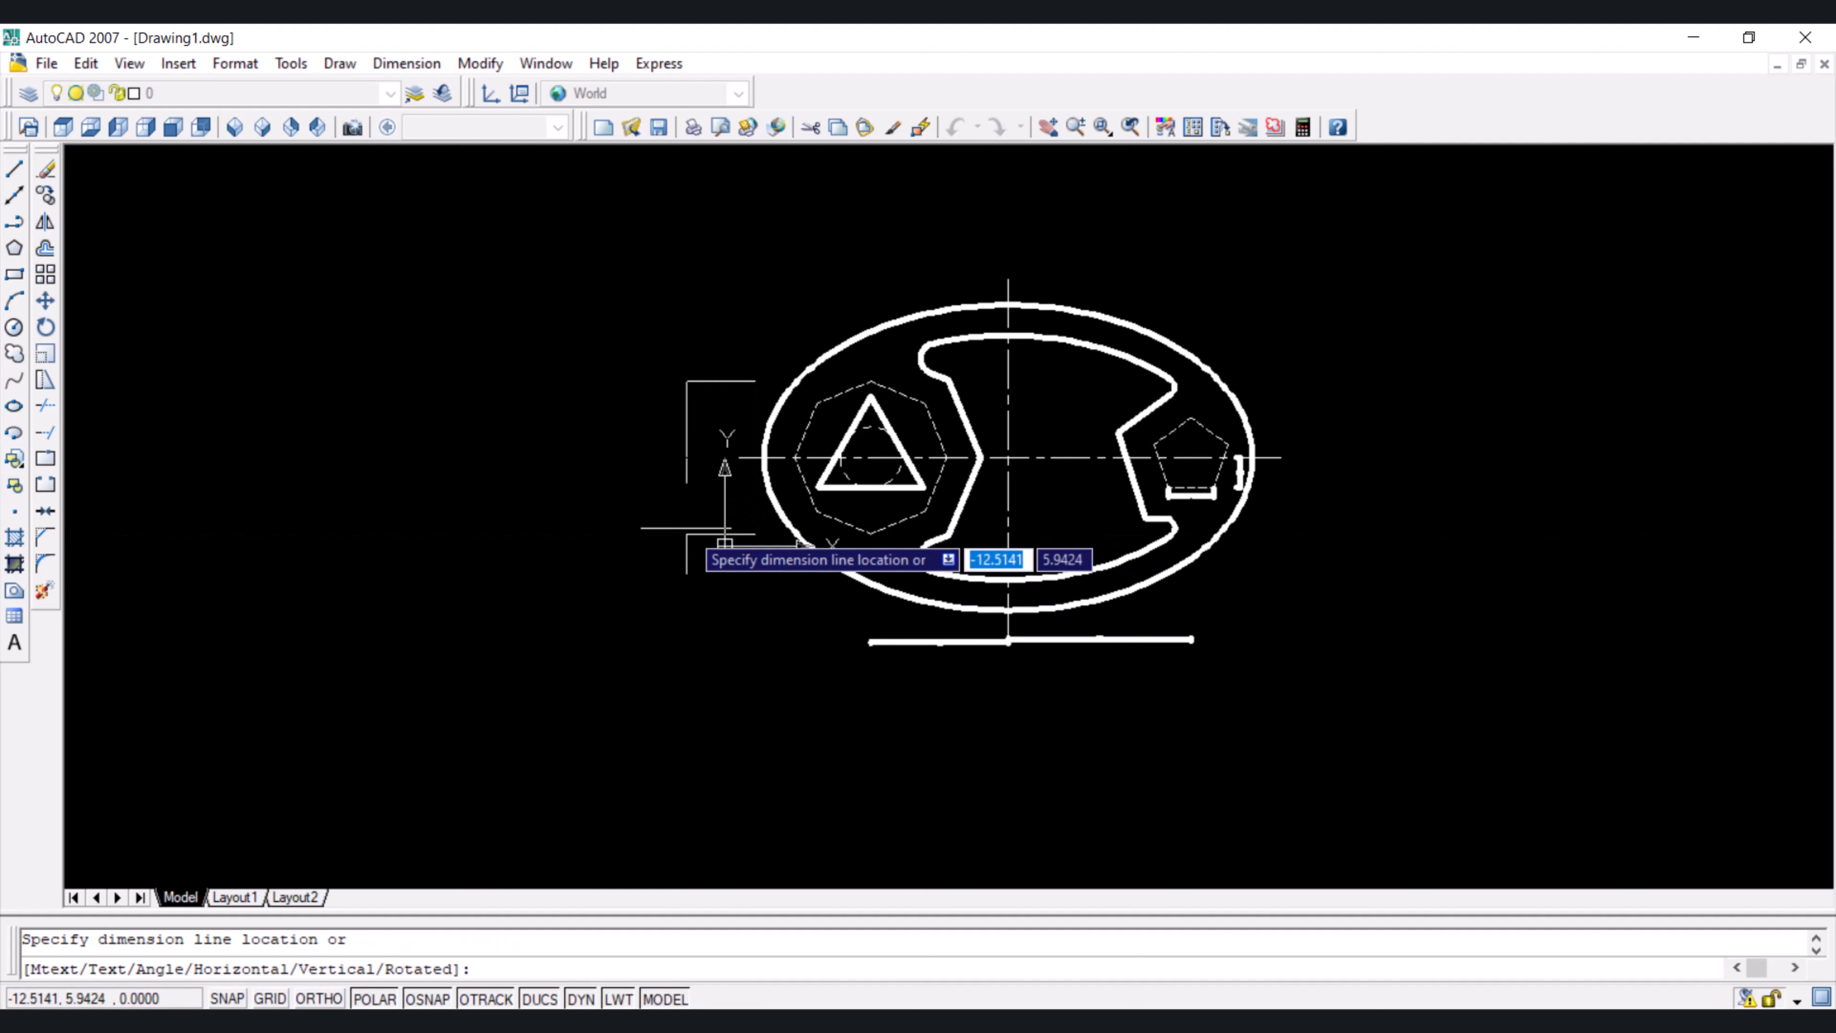
left_click(686, 542)
Add a horizontal linear dimension for the ellipse's full width, below the two center-distance dimensions
key("Return")
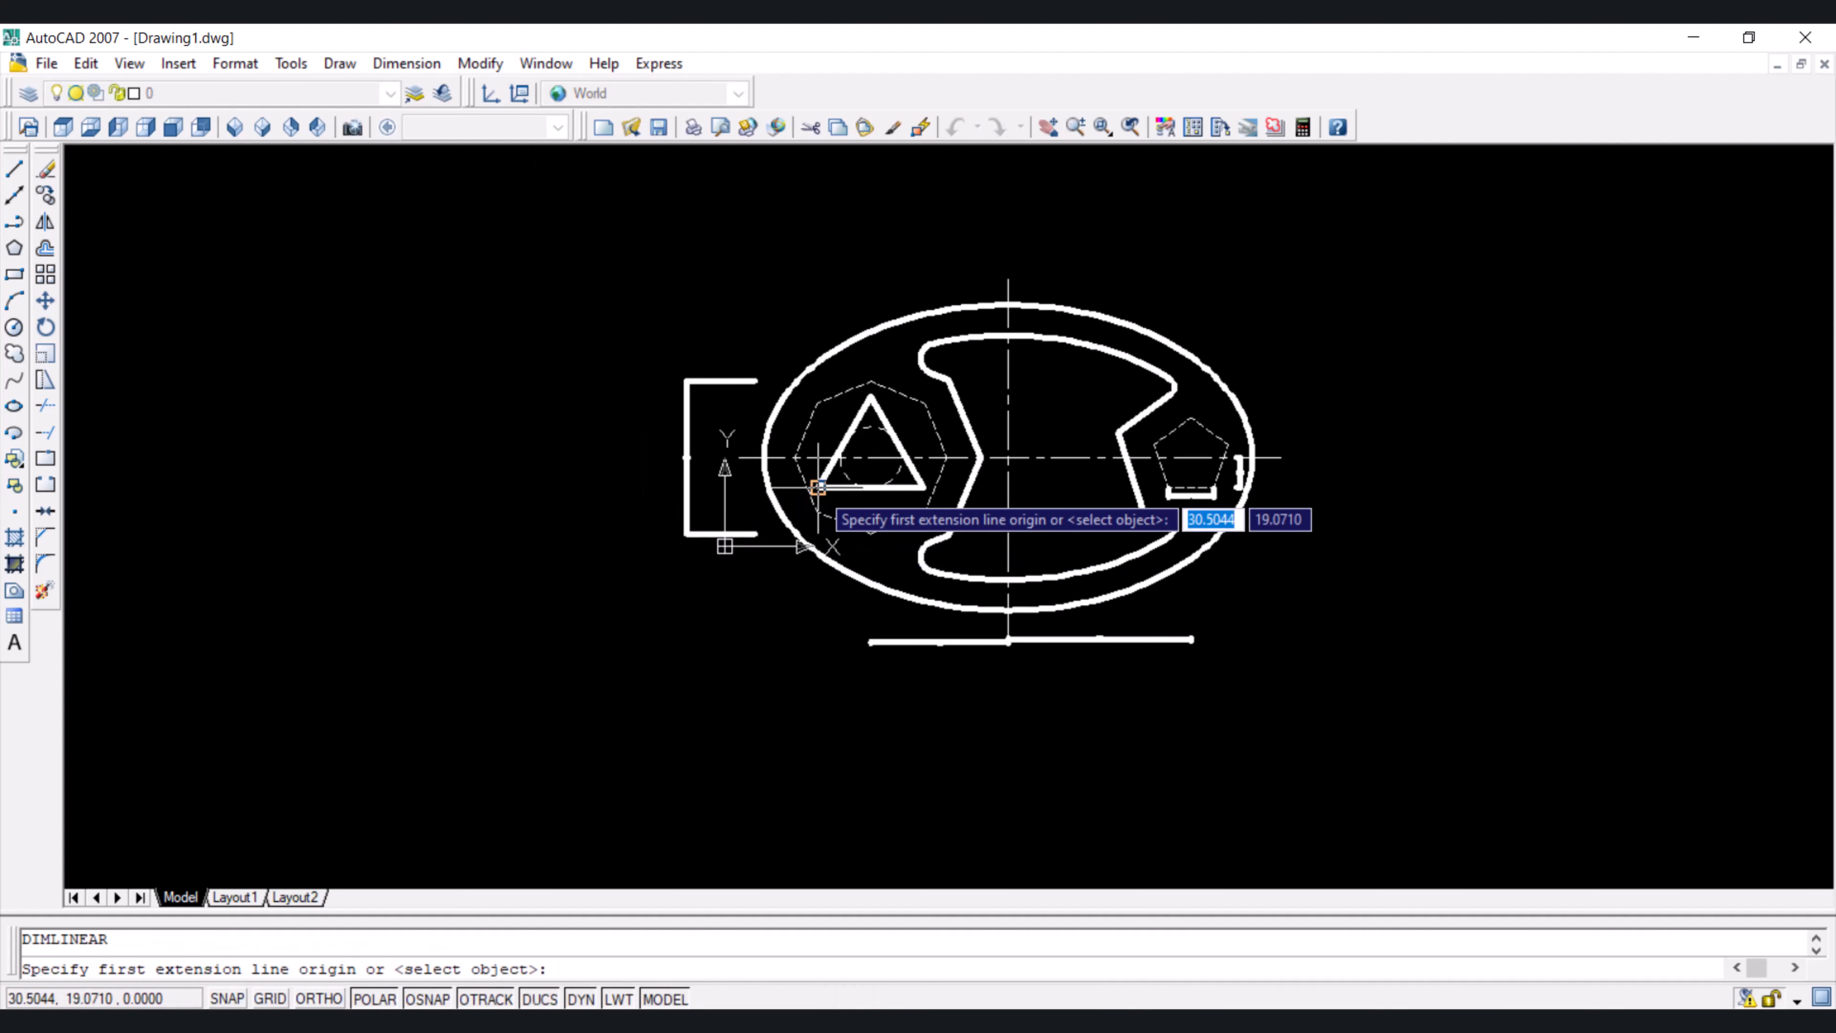
scroll(781, 453, "up", 1)
scroll(775, 463, "down", 1)
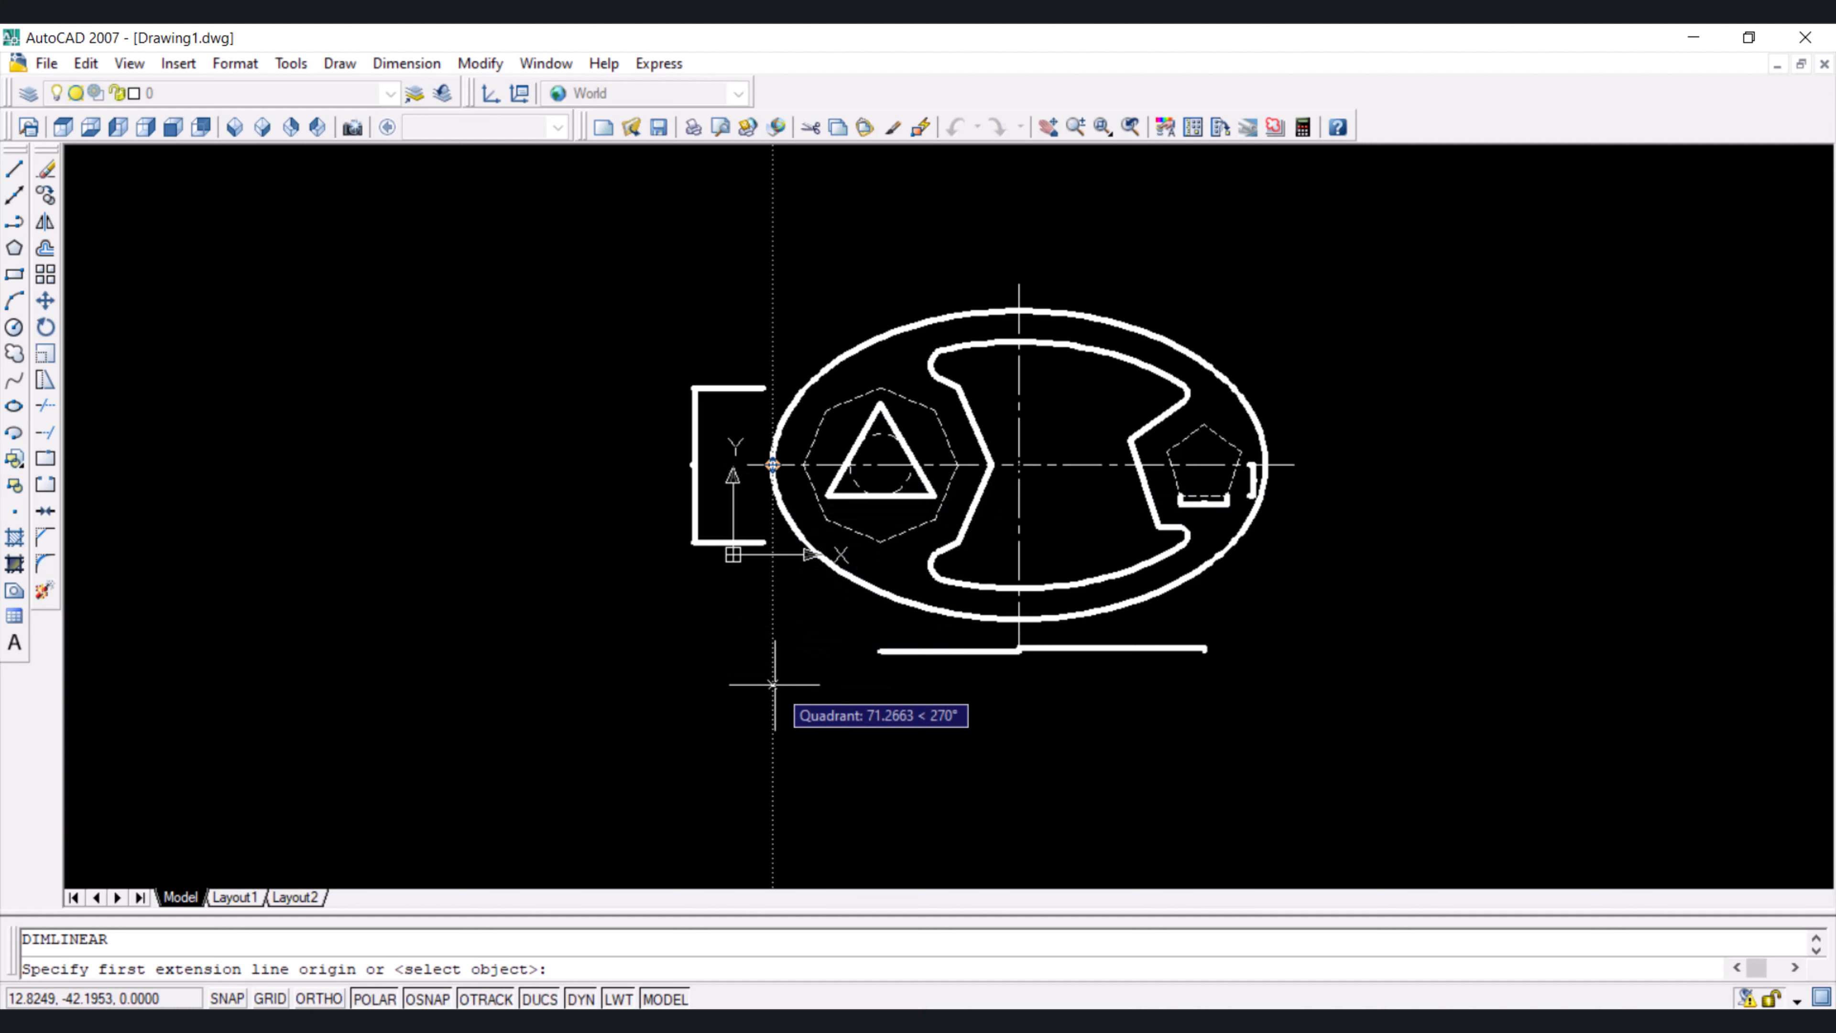
left_click(773, 684)
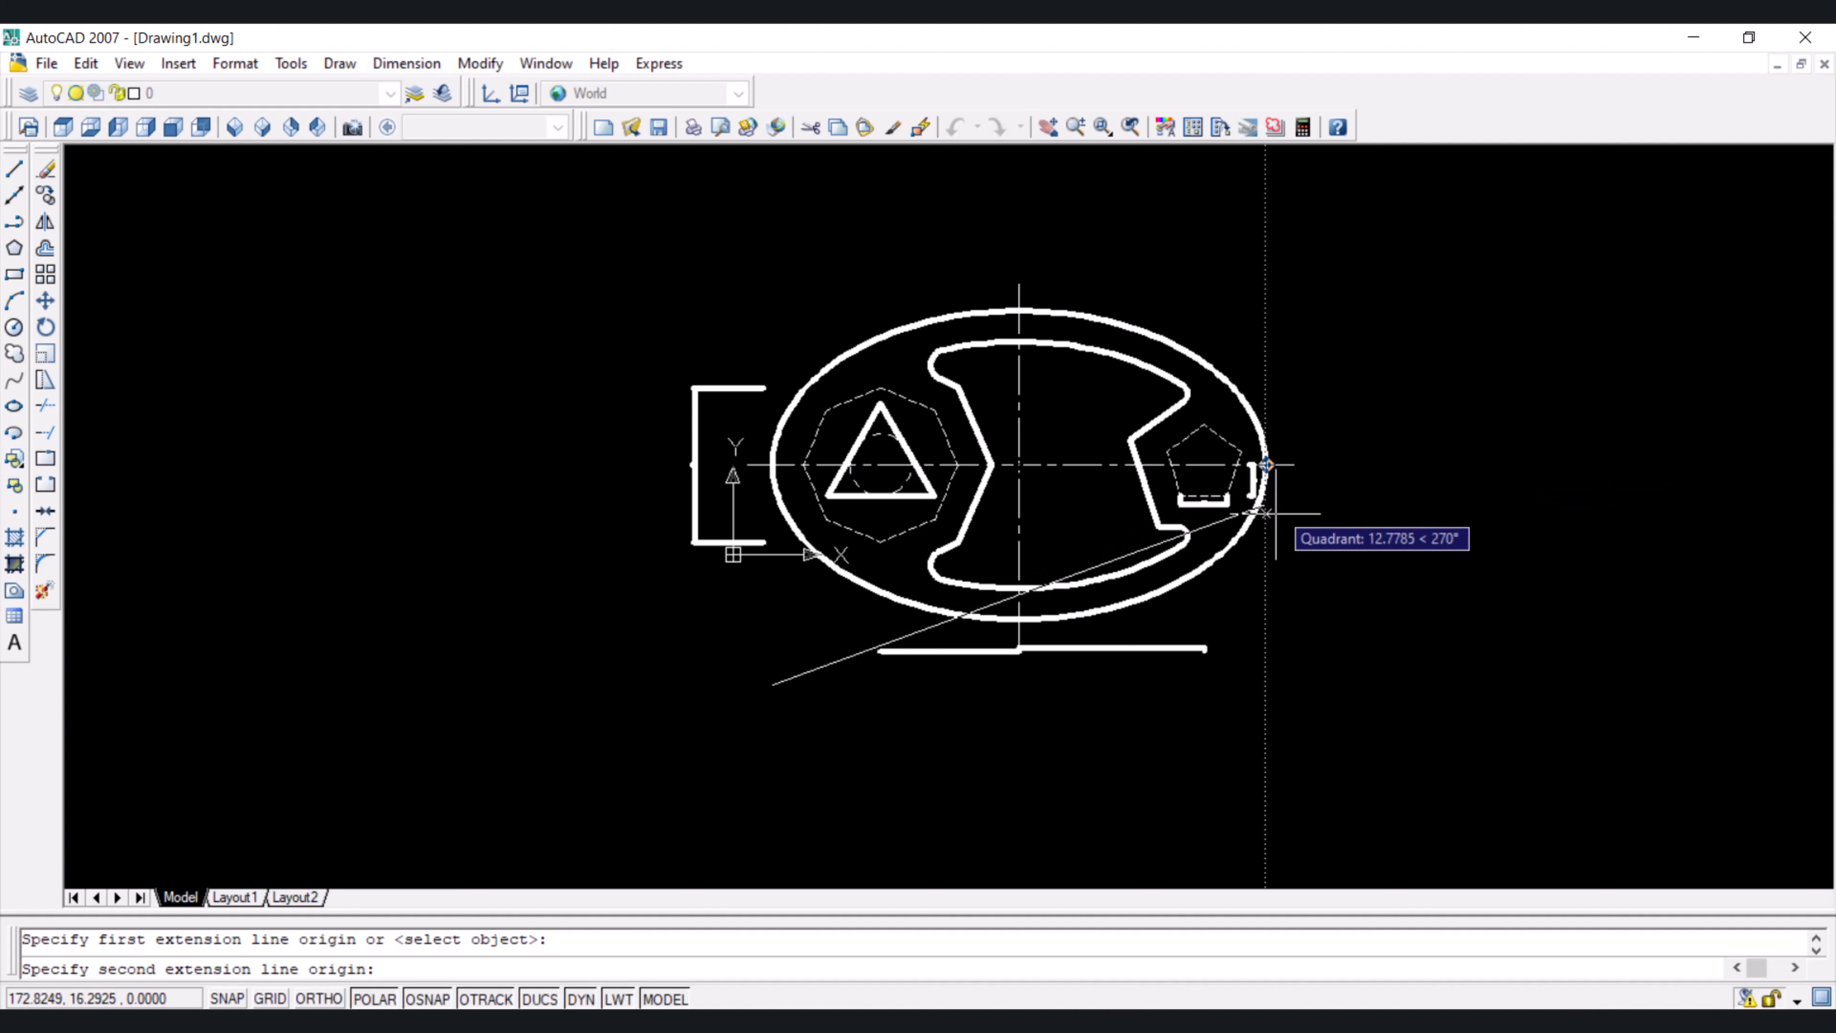
left_click(1267, 683)
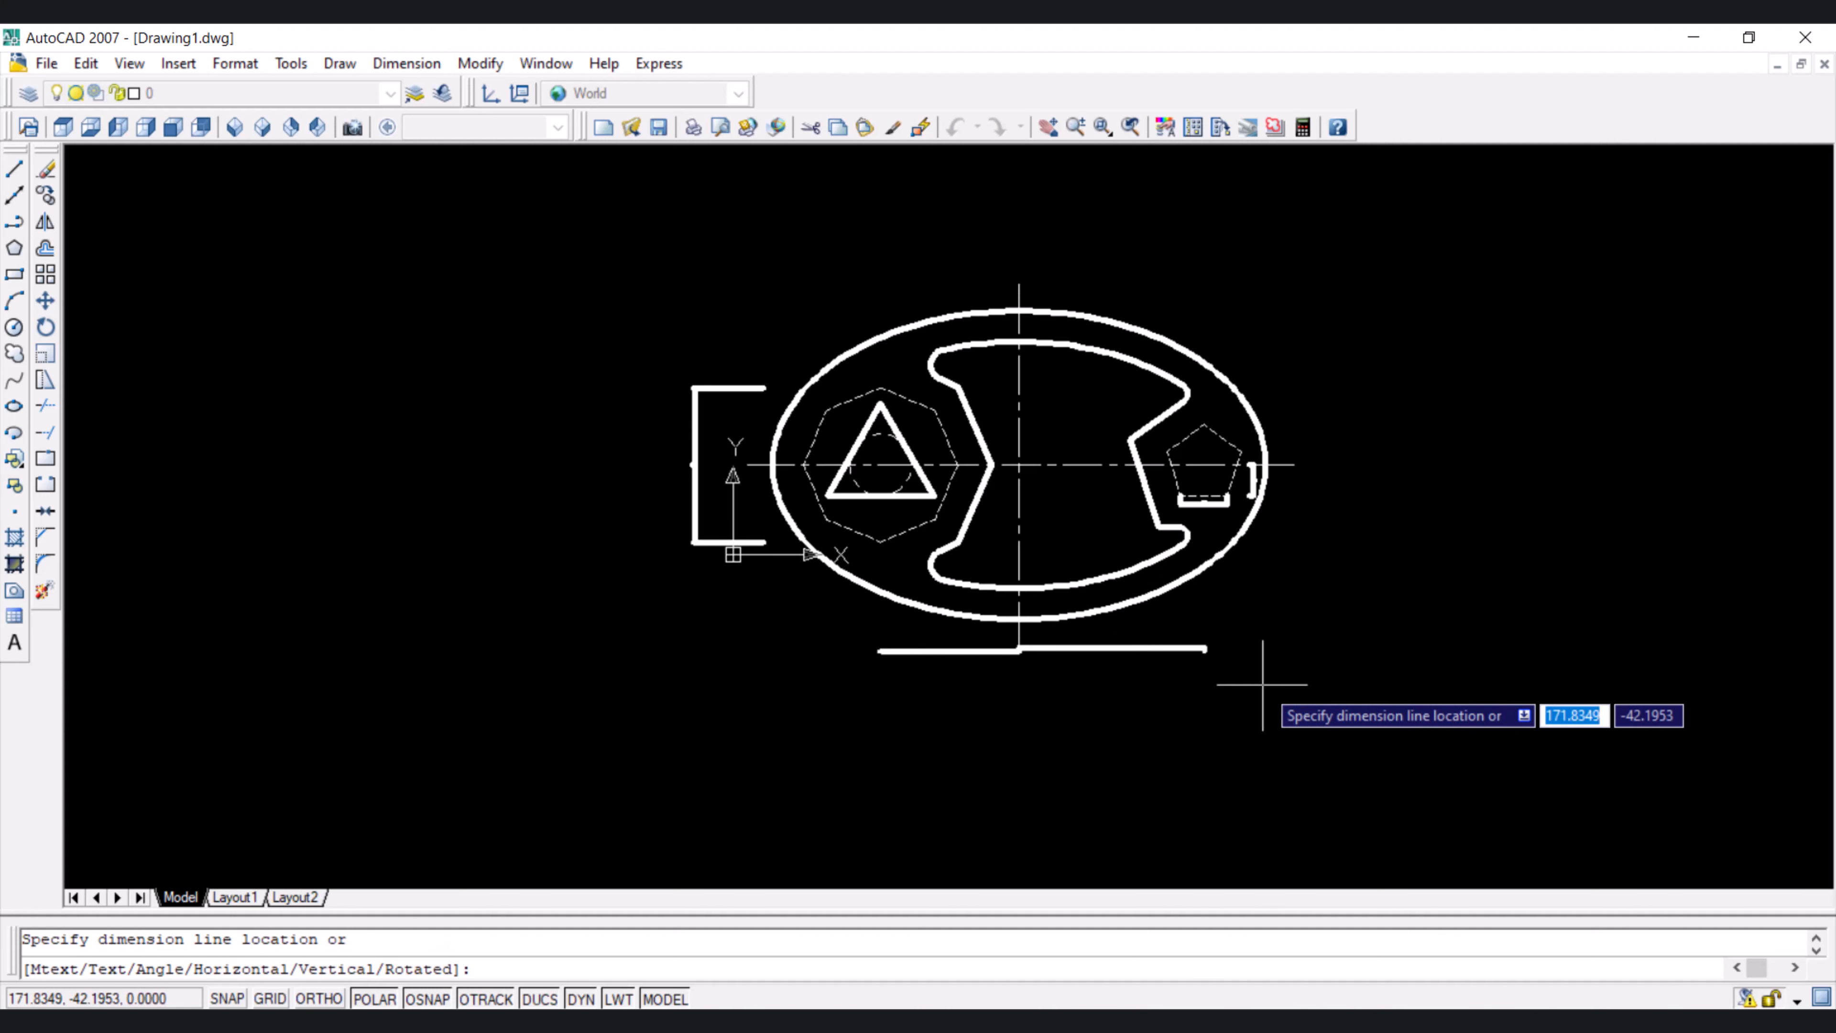
left_click(1270, 680)
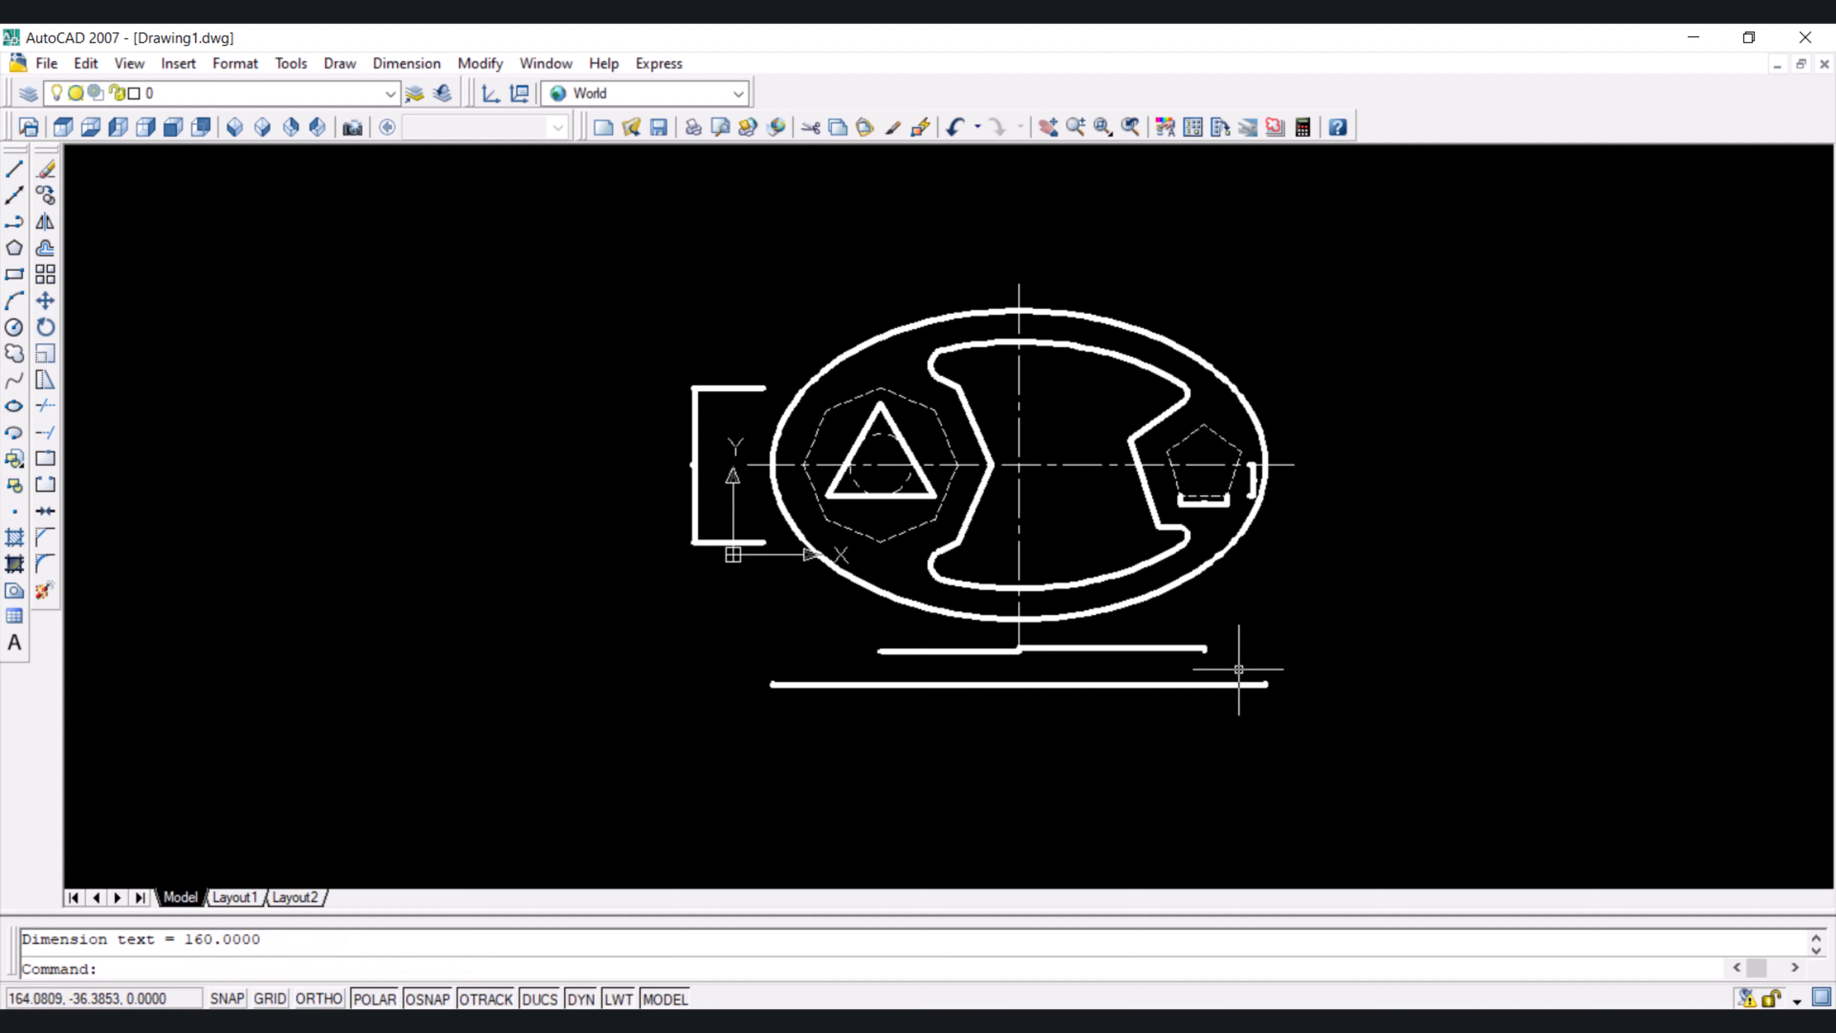
Add a vertical linear dimension for the ellipse's full height, placed outside the ellipse on the pentagon's side
key("Return")
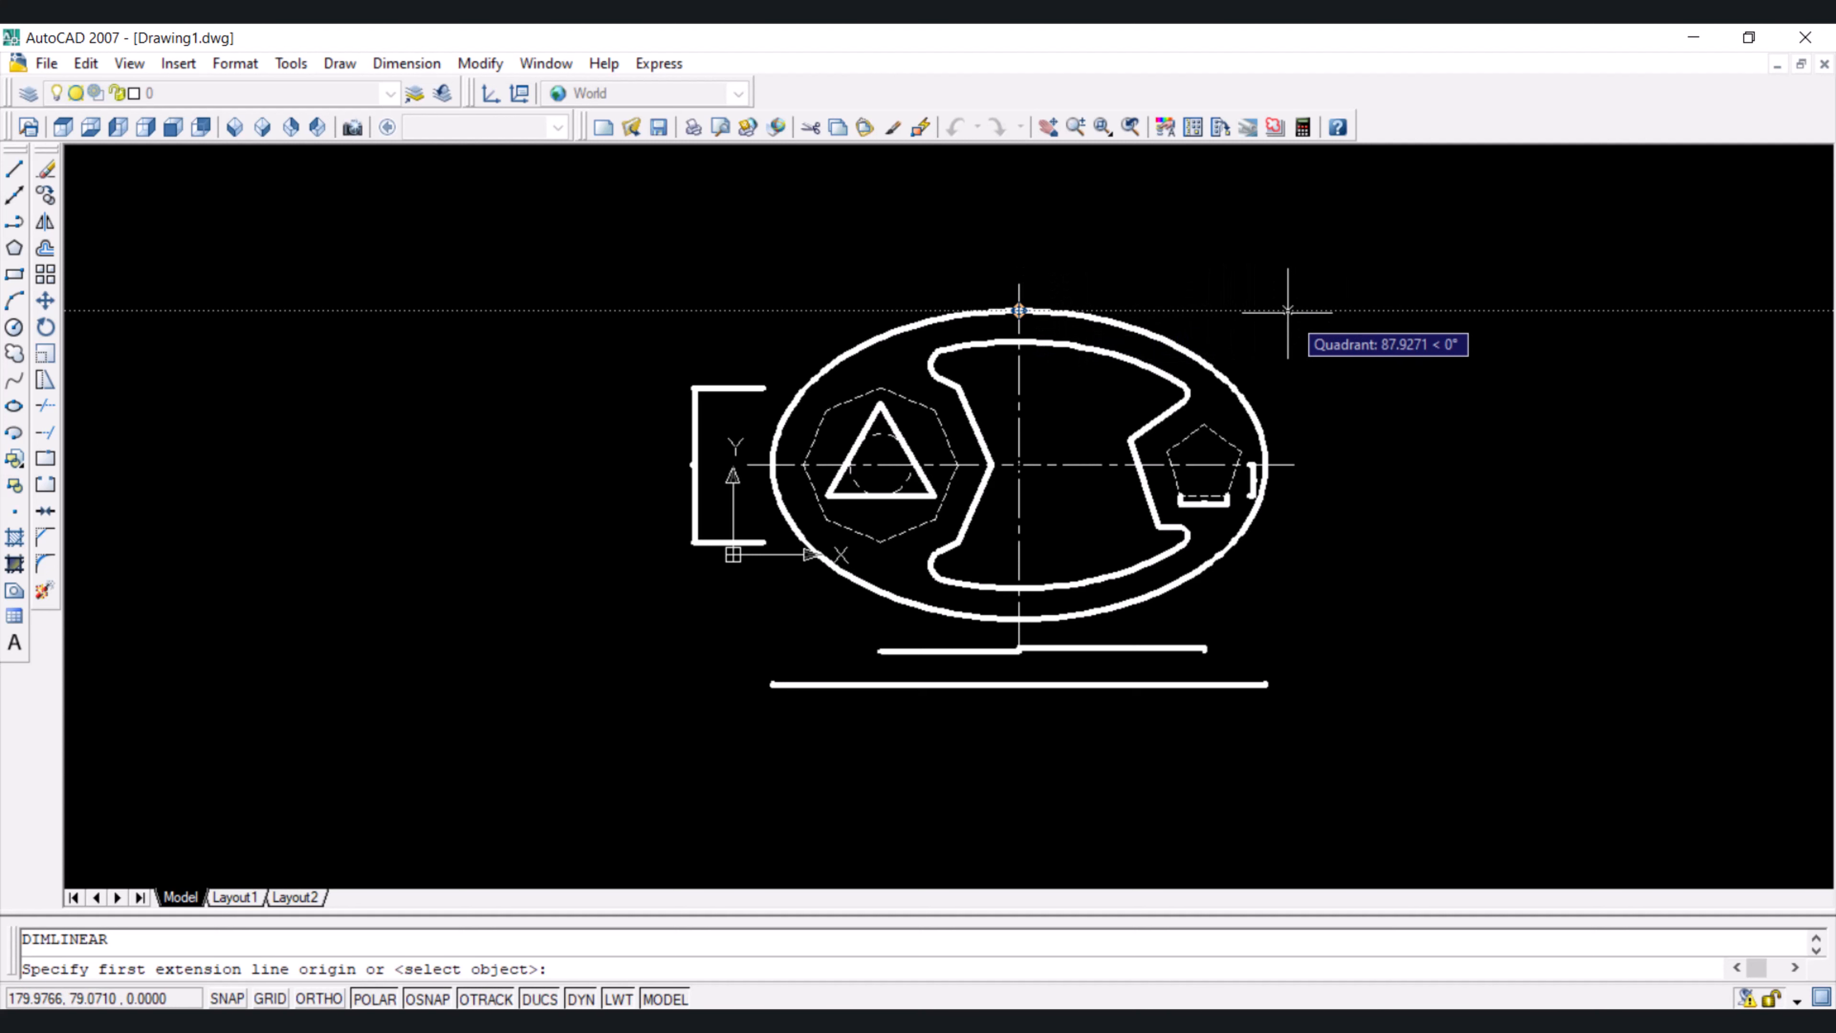
left_click(1322, 310)
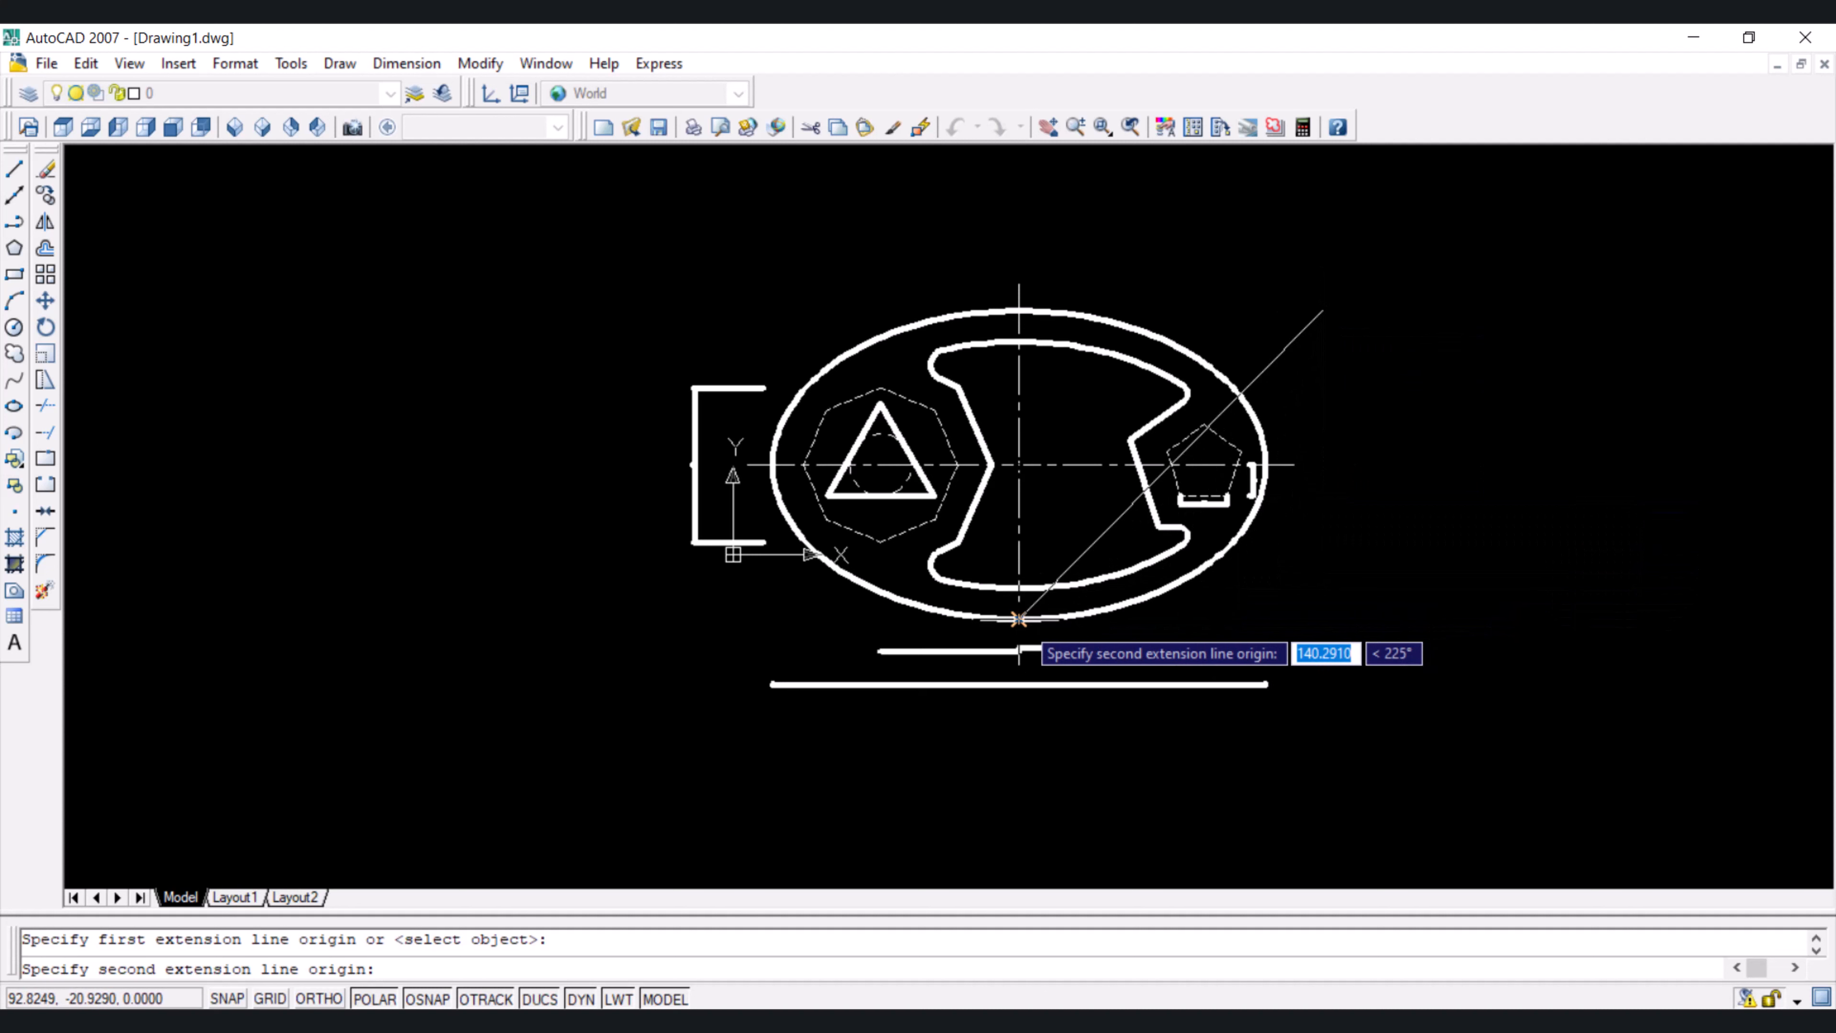
scroll(1019, 620, "up", 3)
scroll(1208, 618, "down", 3)
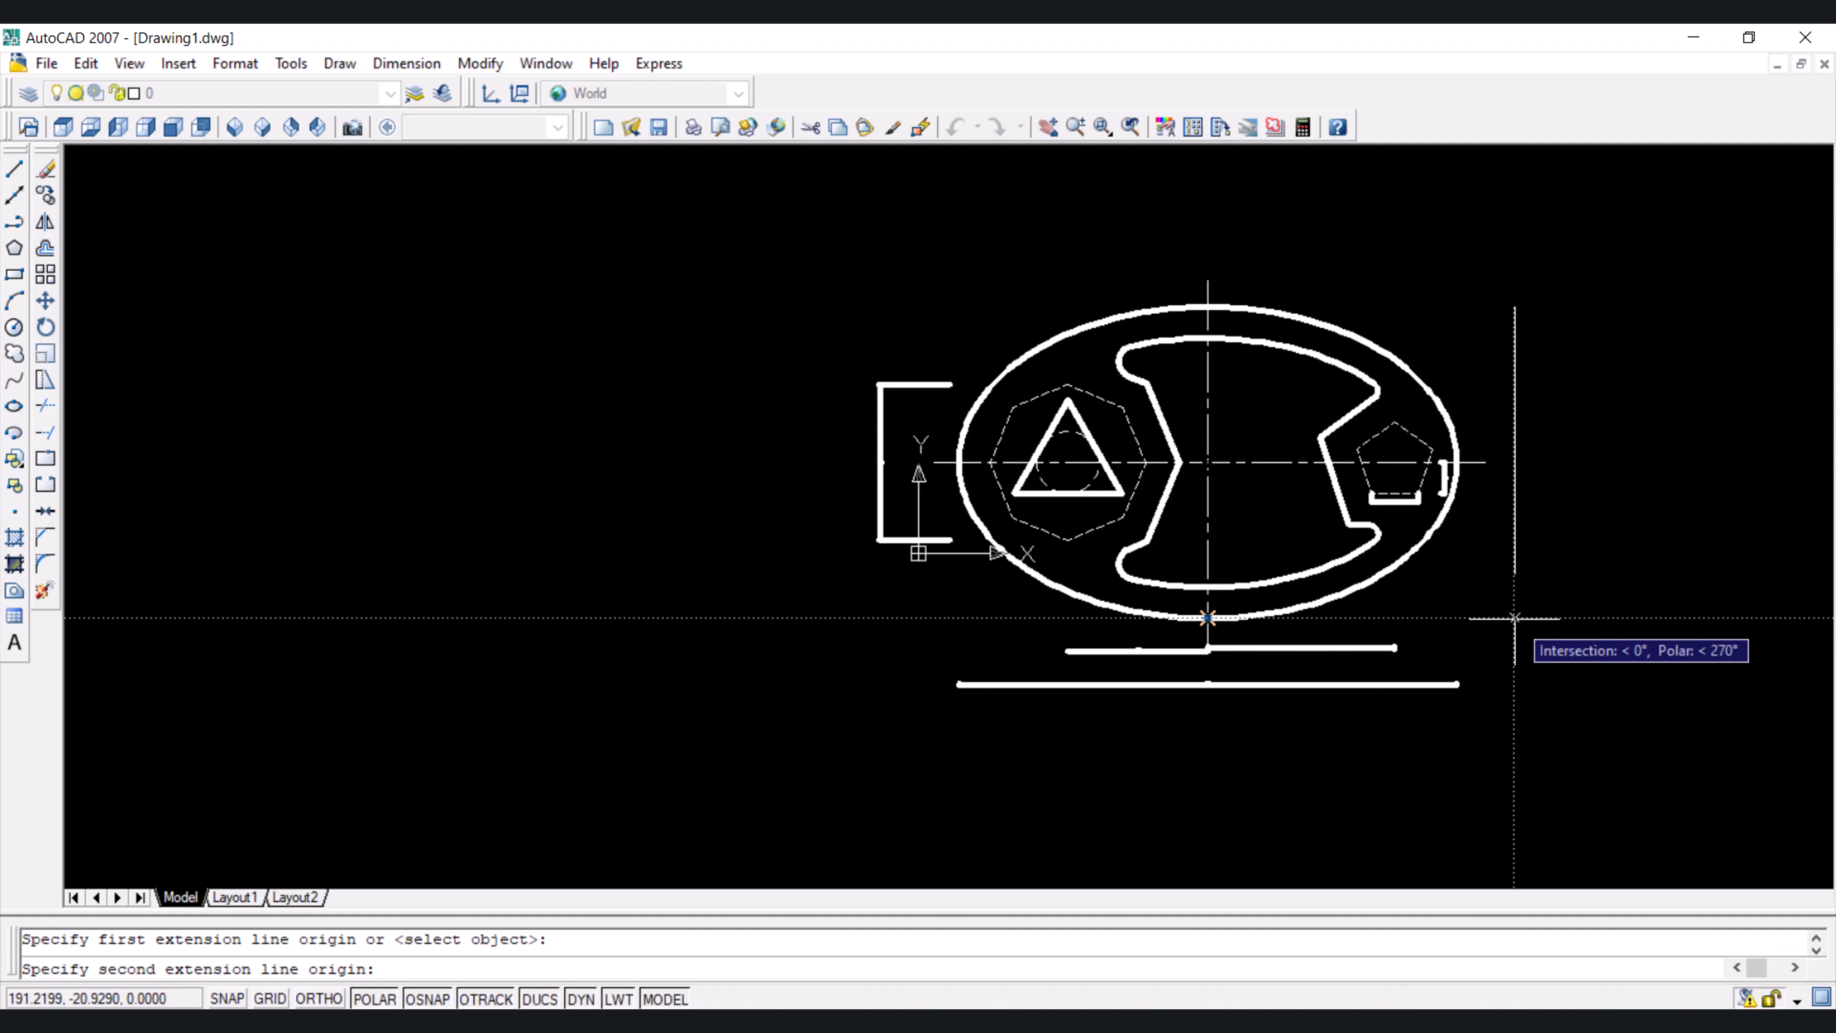
left_click(1515, 617)
left_click(1515, 618)
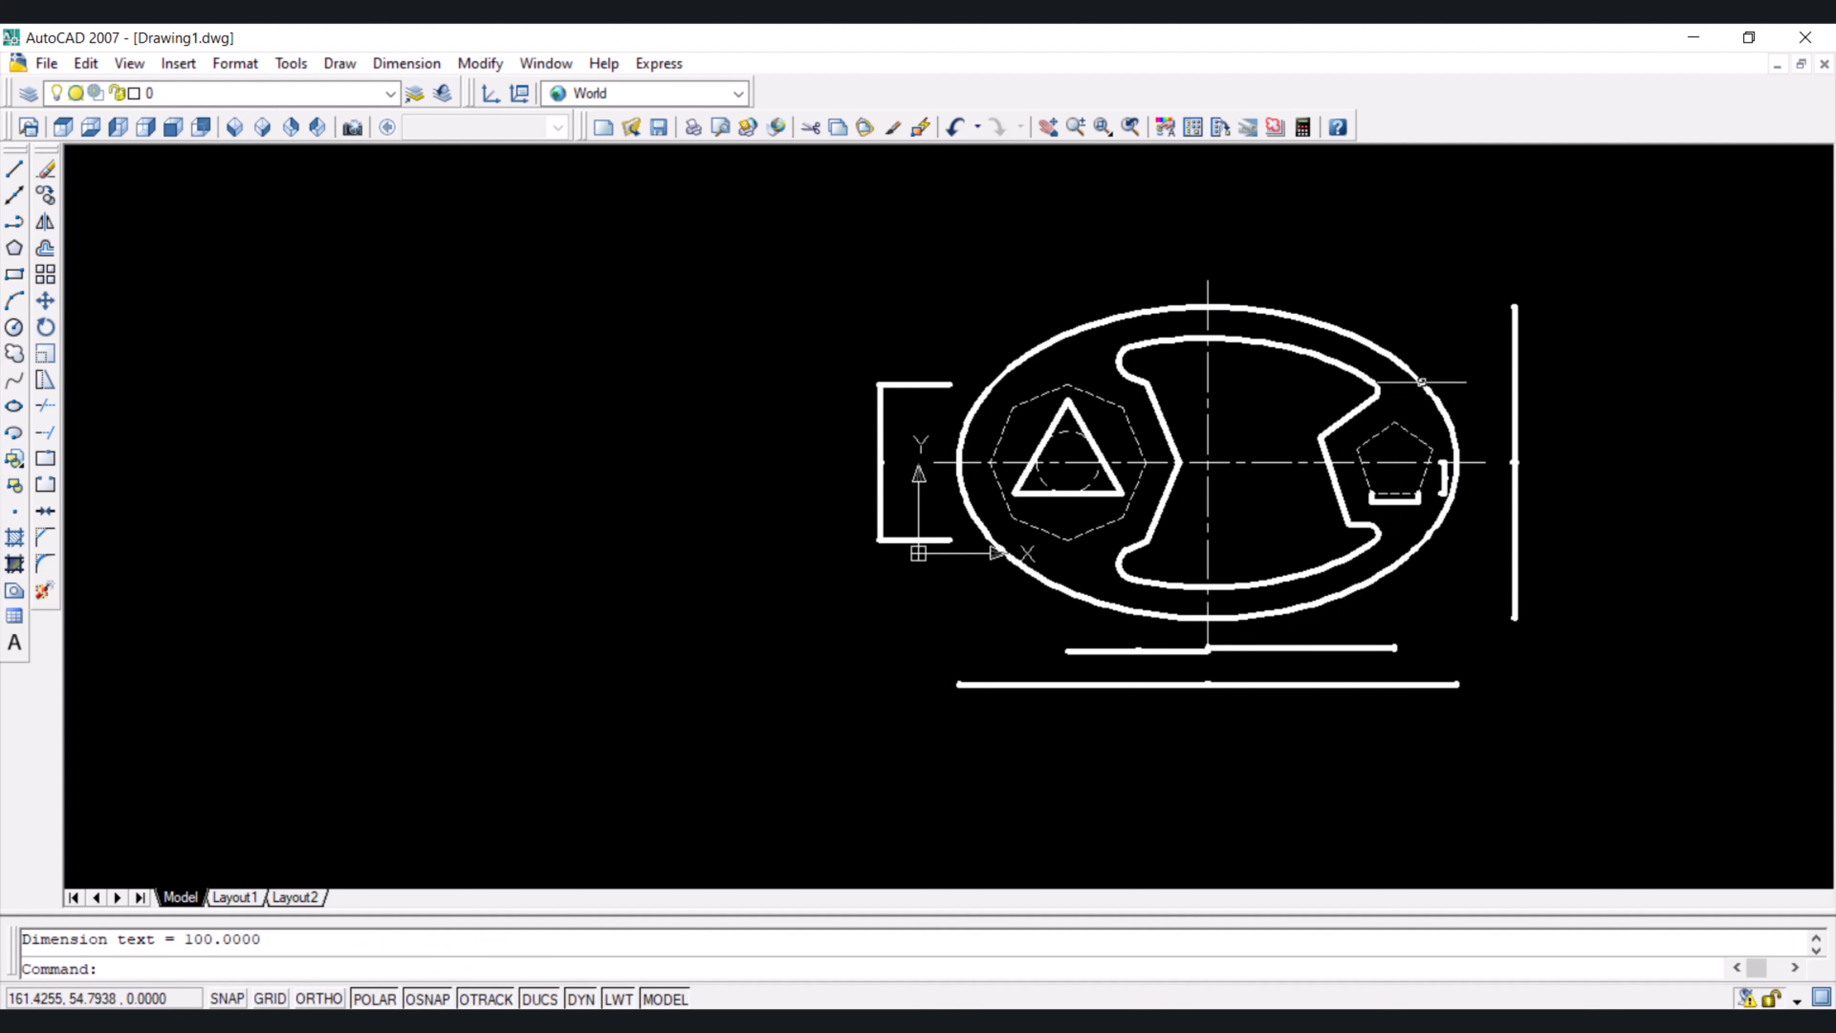
scroll(1483, 435, "up", 9)
scroll(1706, 622, "up", 3)
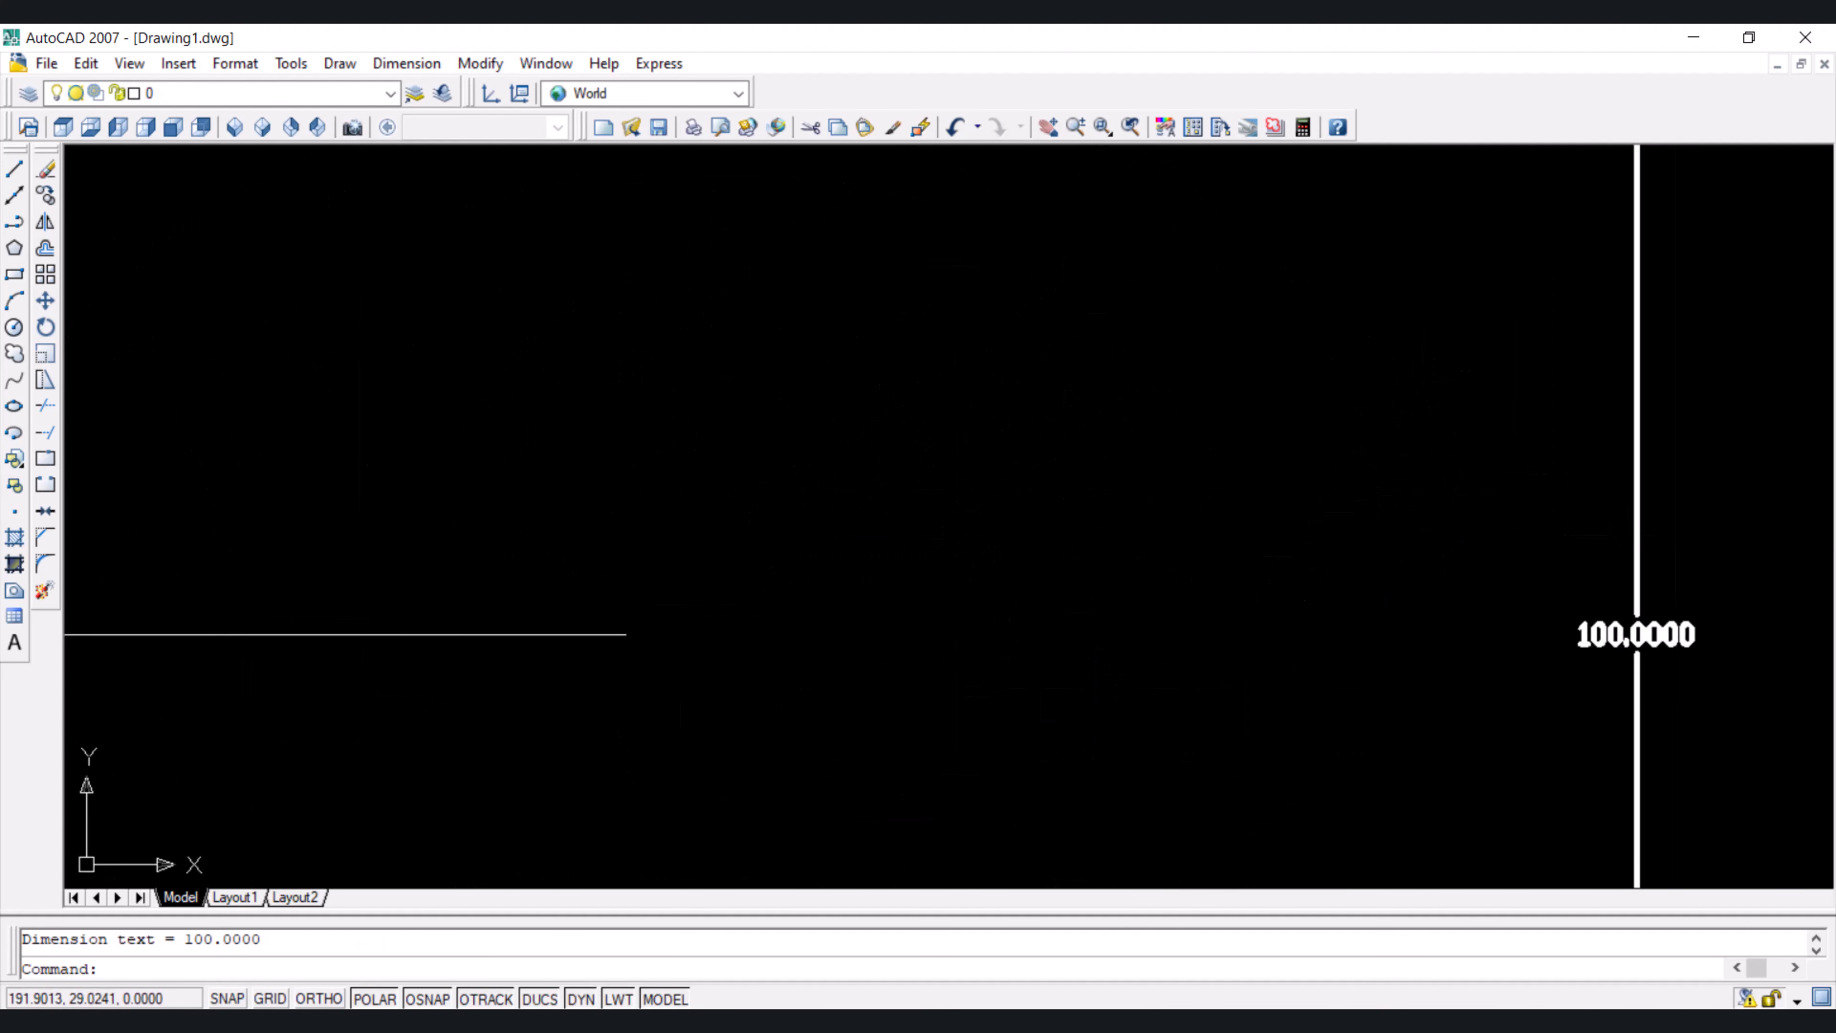
scroll(1514, 291, "down", 10)
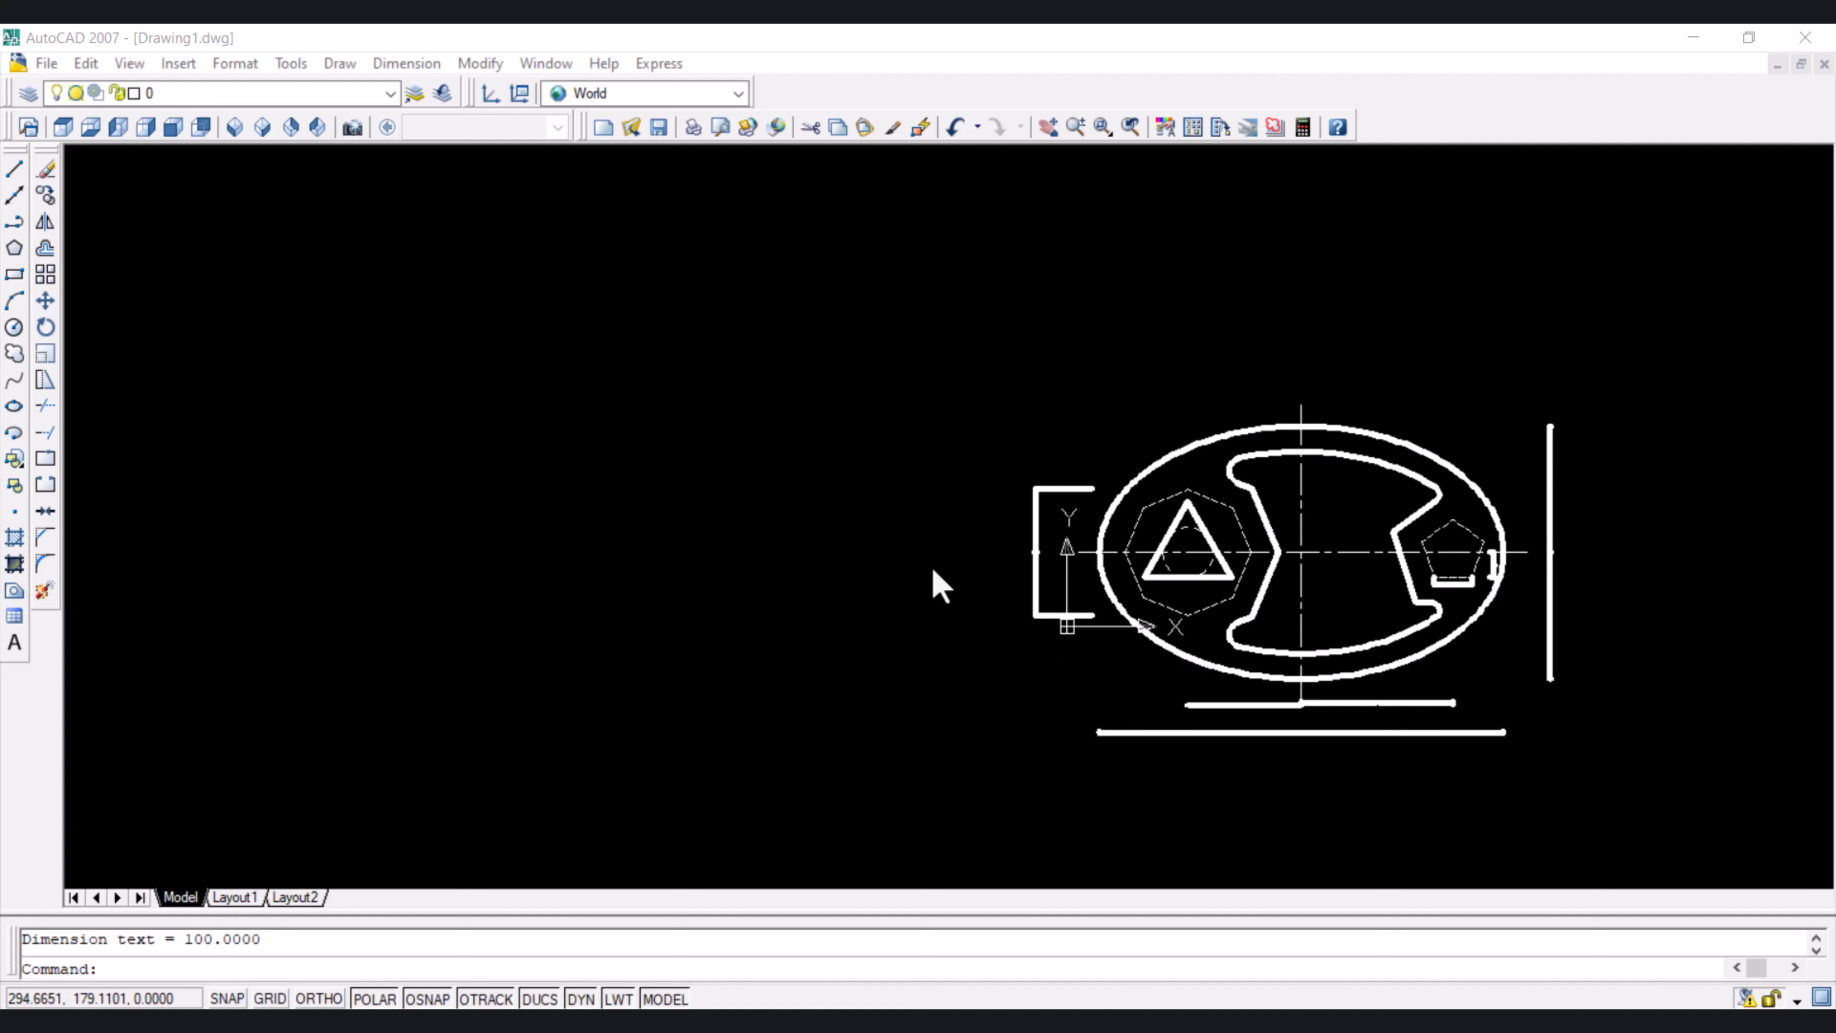
Open the Standard dimension style for modification and set the extension lines' offset from origin to 1
left_click(415, 65)
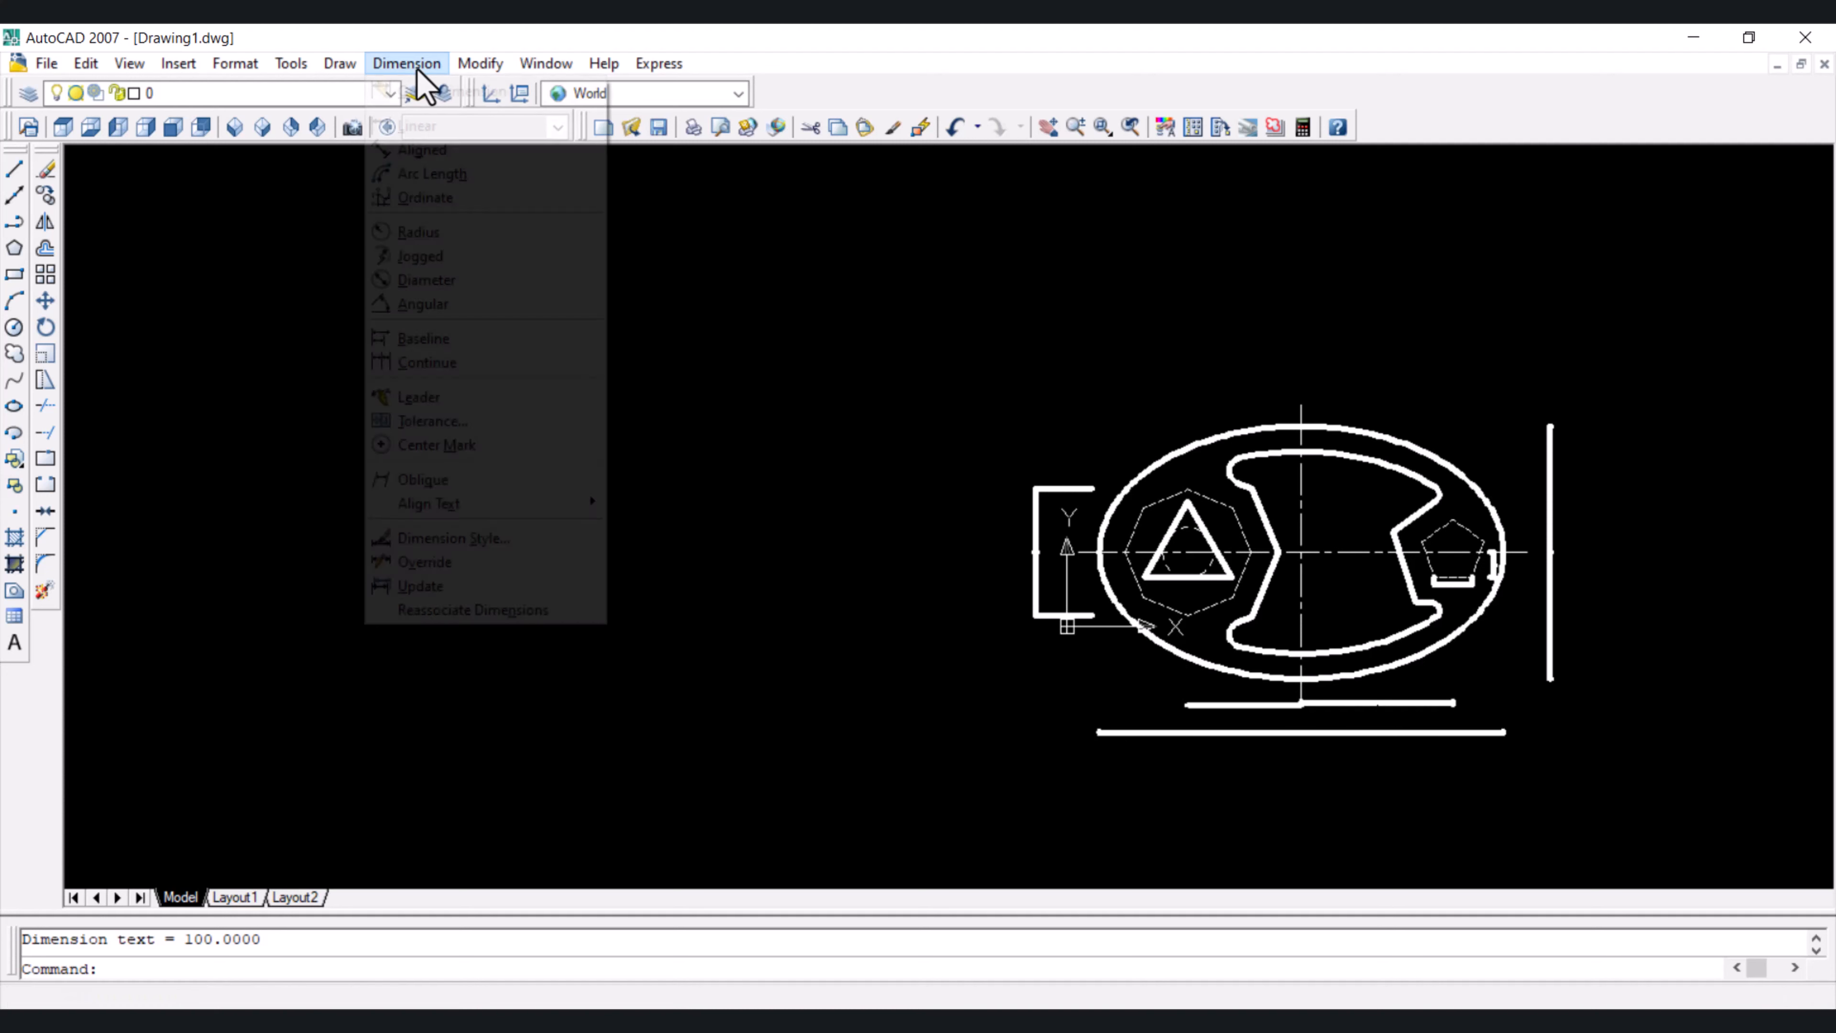
left_click(478, 552)
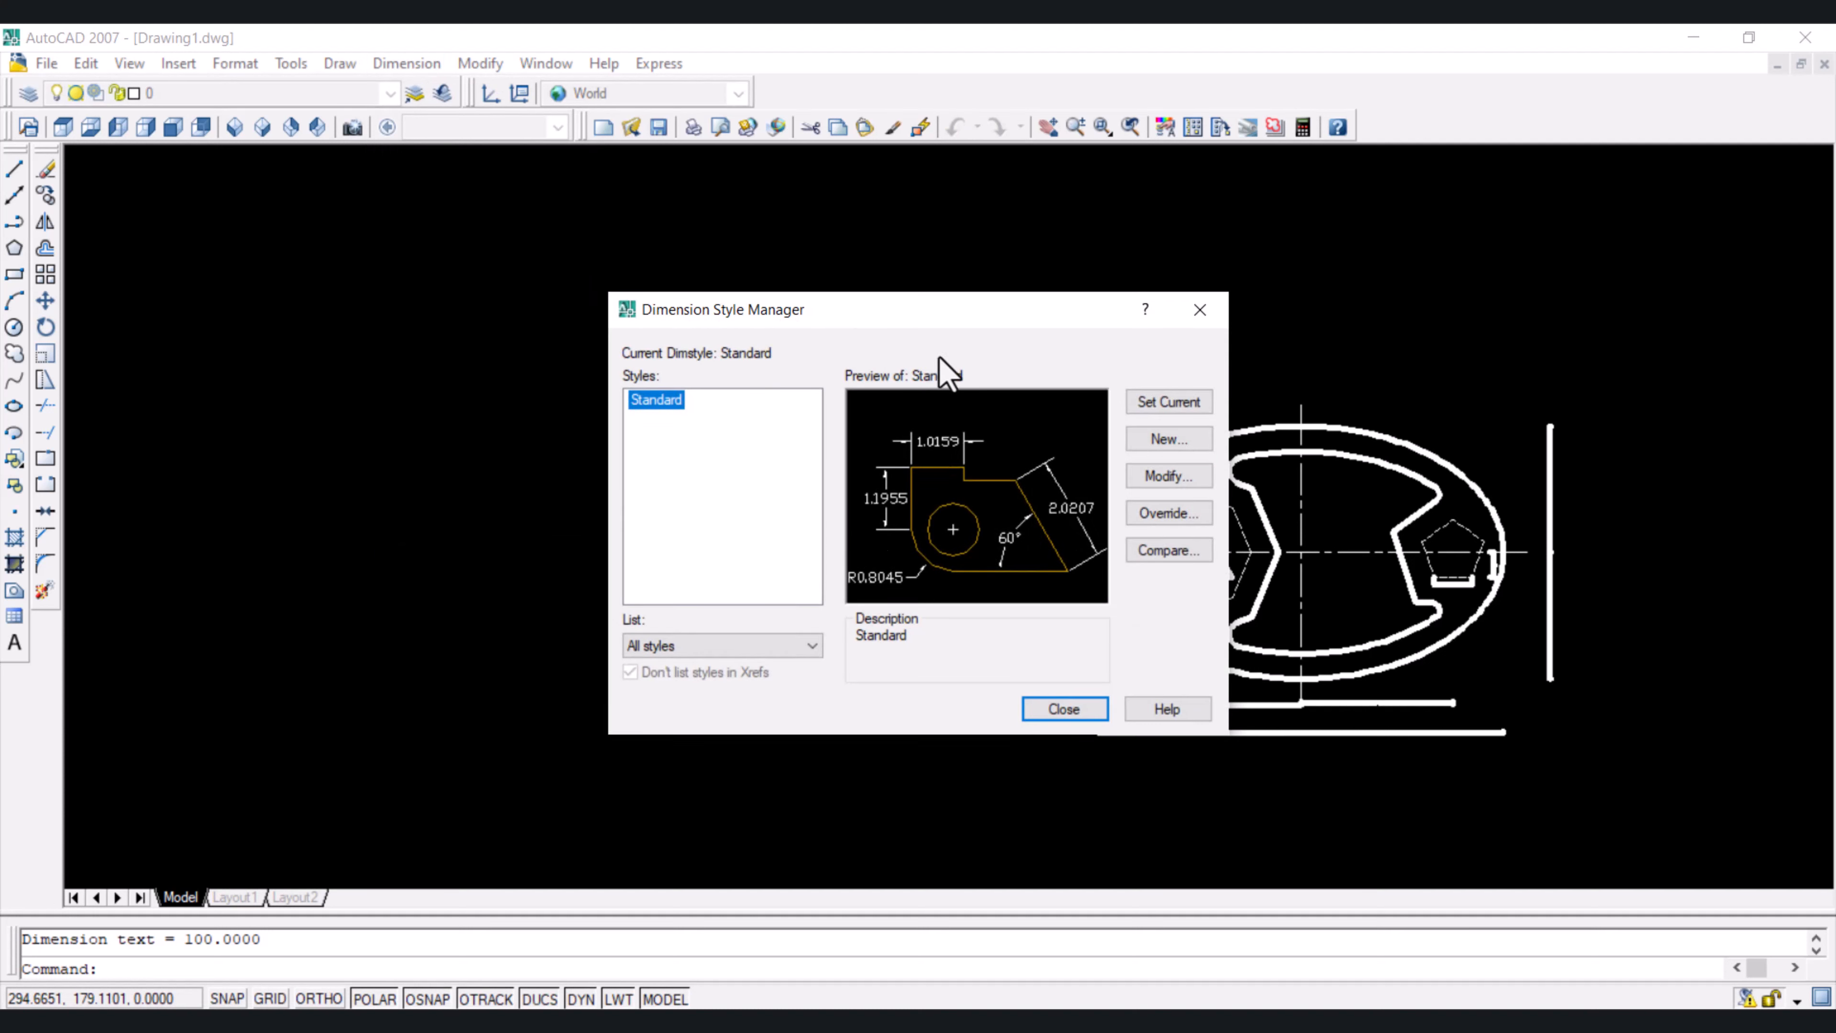
left_click(1168, 478)
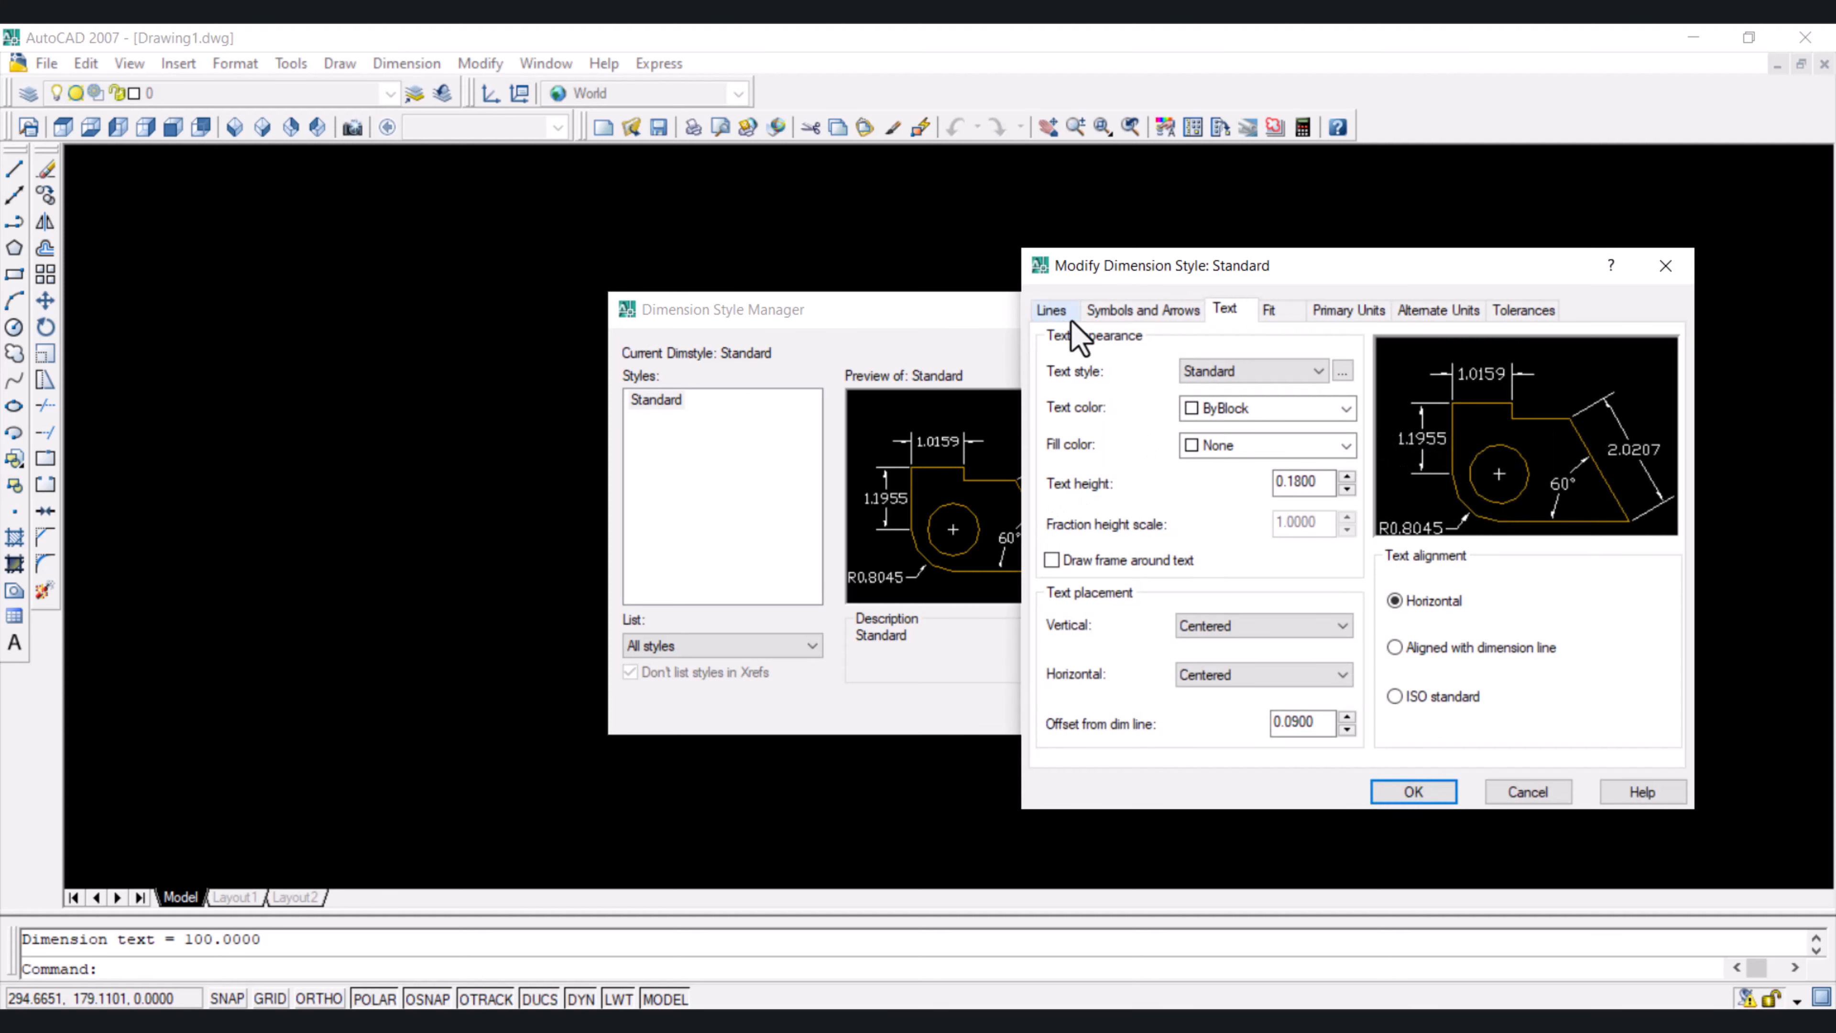
left_click(1069, 317)
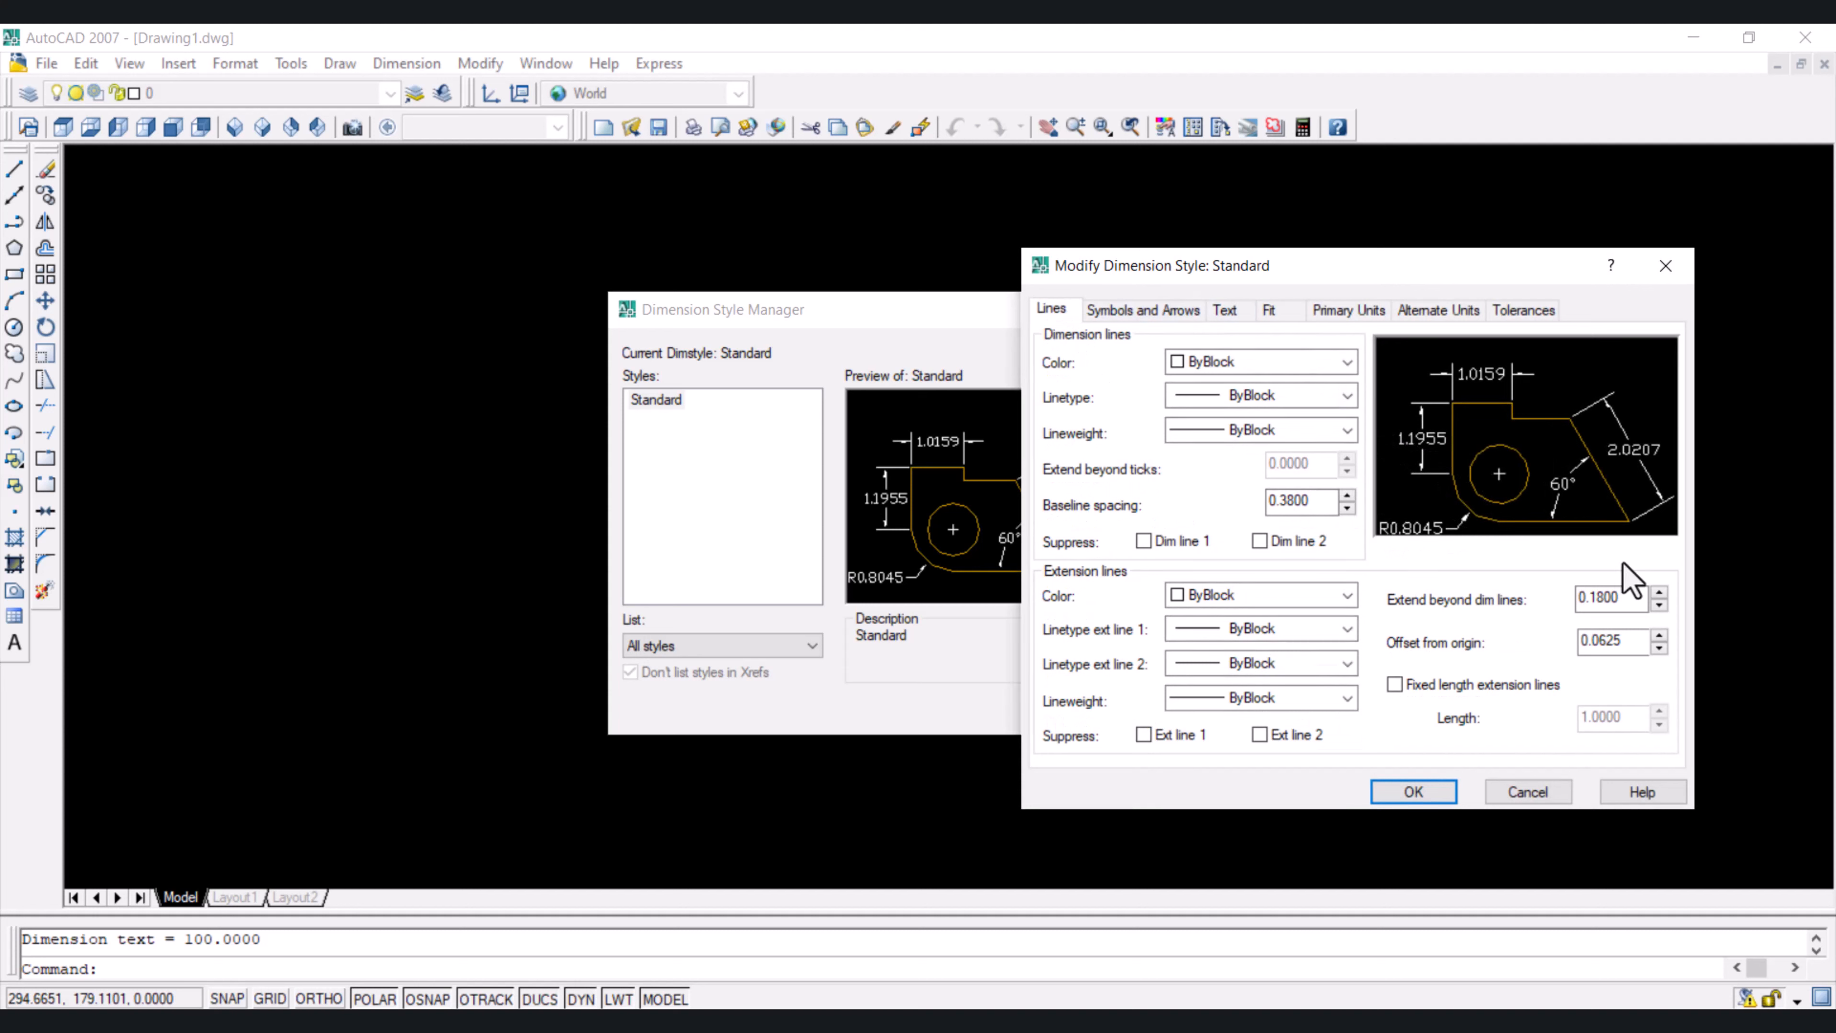
double_click(1628, 641)
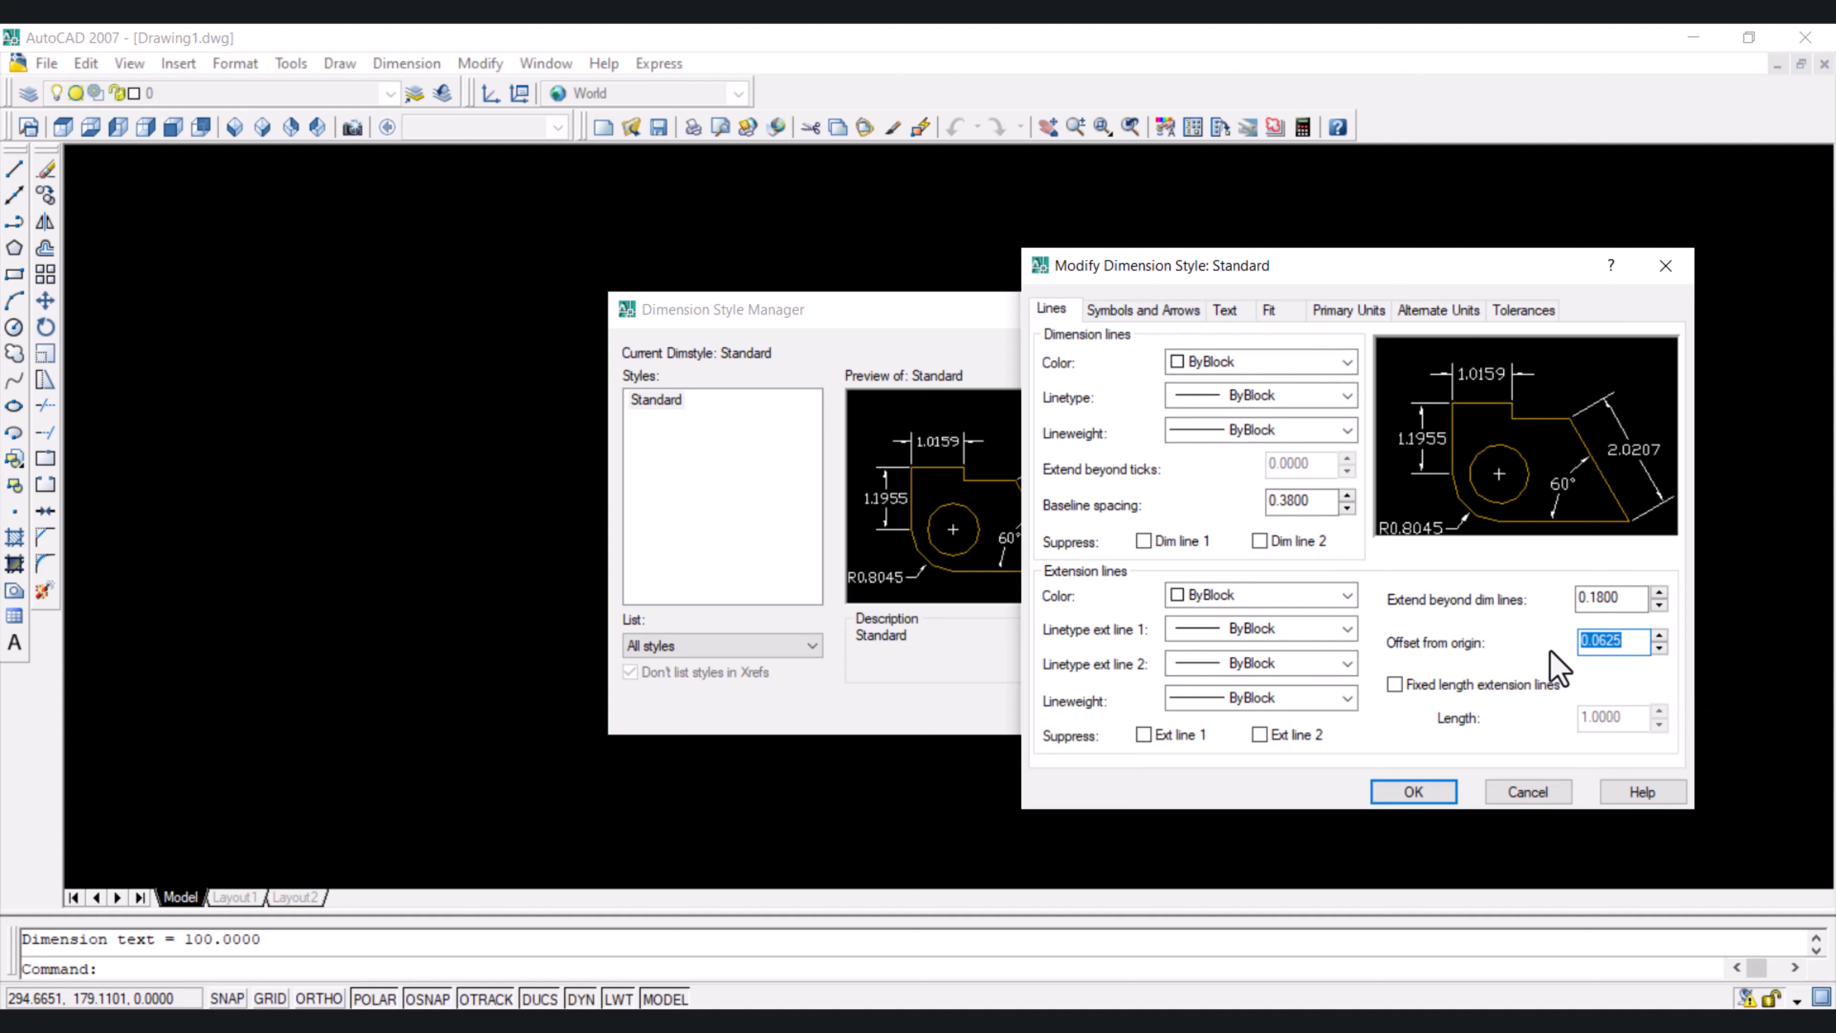
type("1")
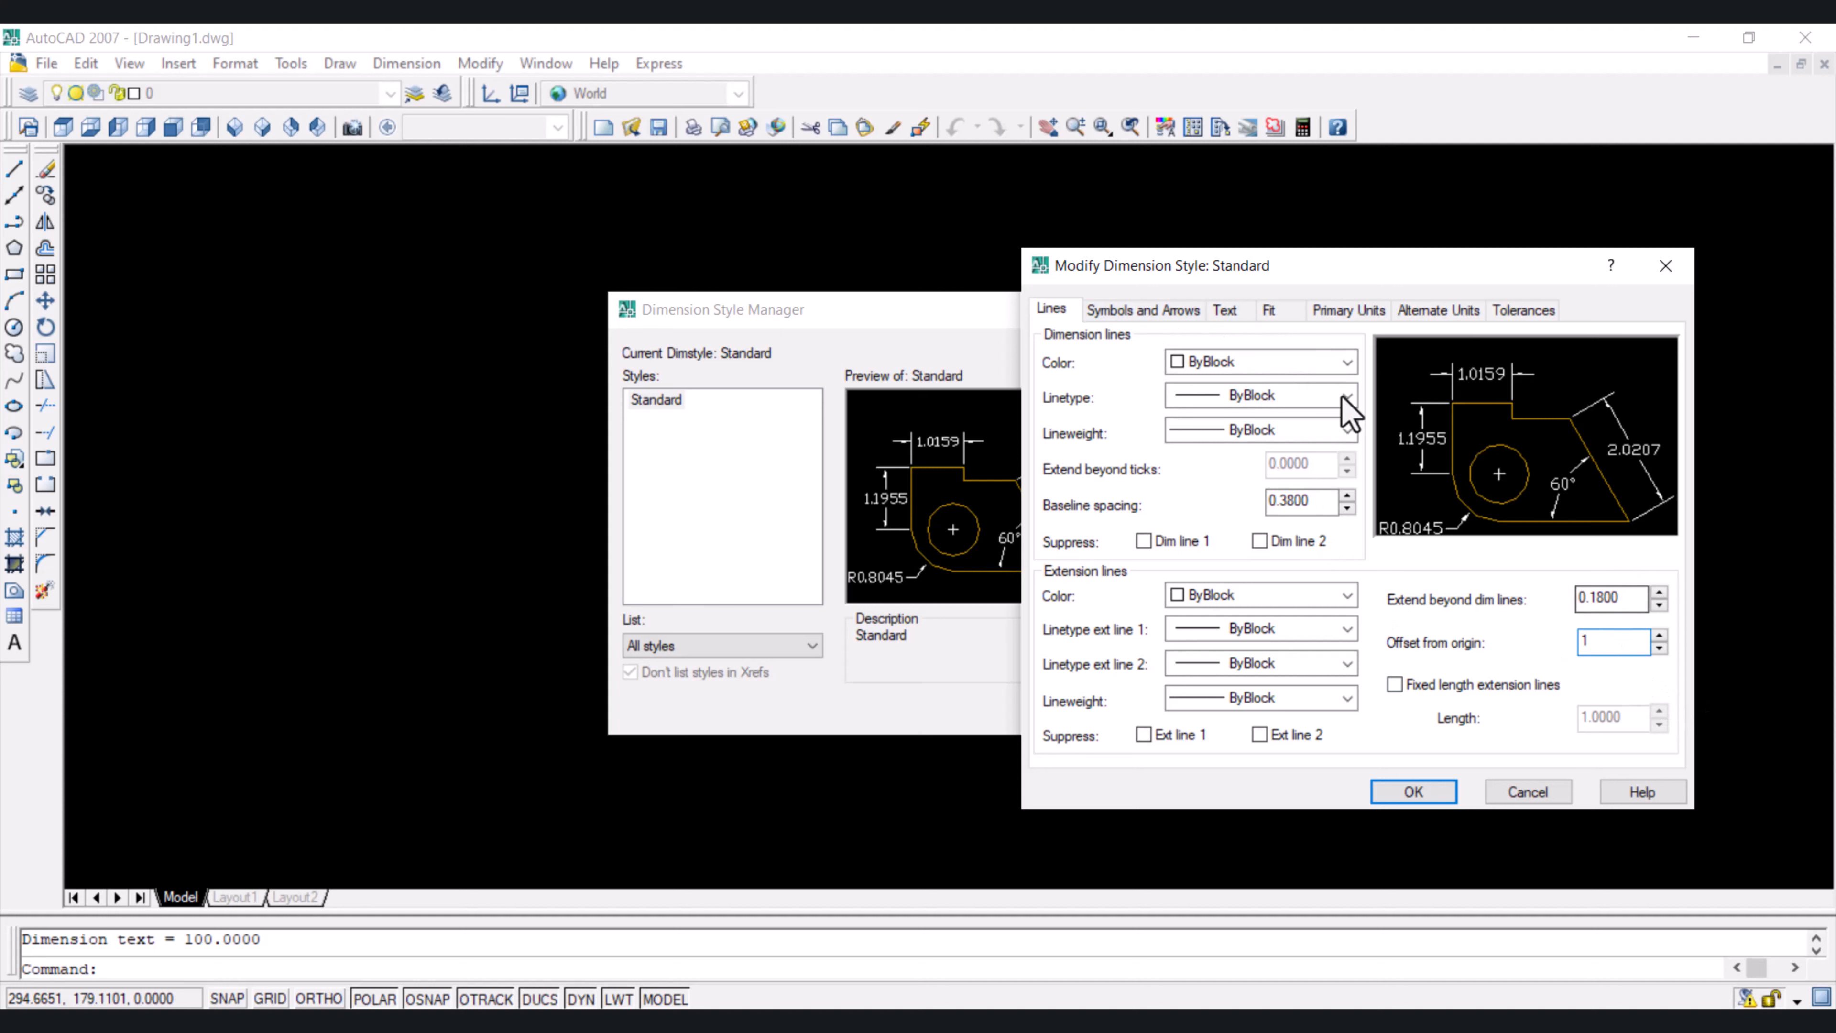
Set the Standard dimension style's arrow size to 2 and its text height to 4
left_click(1158, 315)
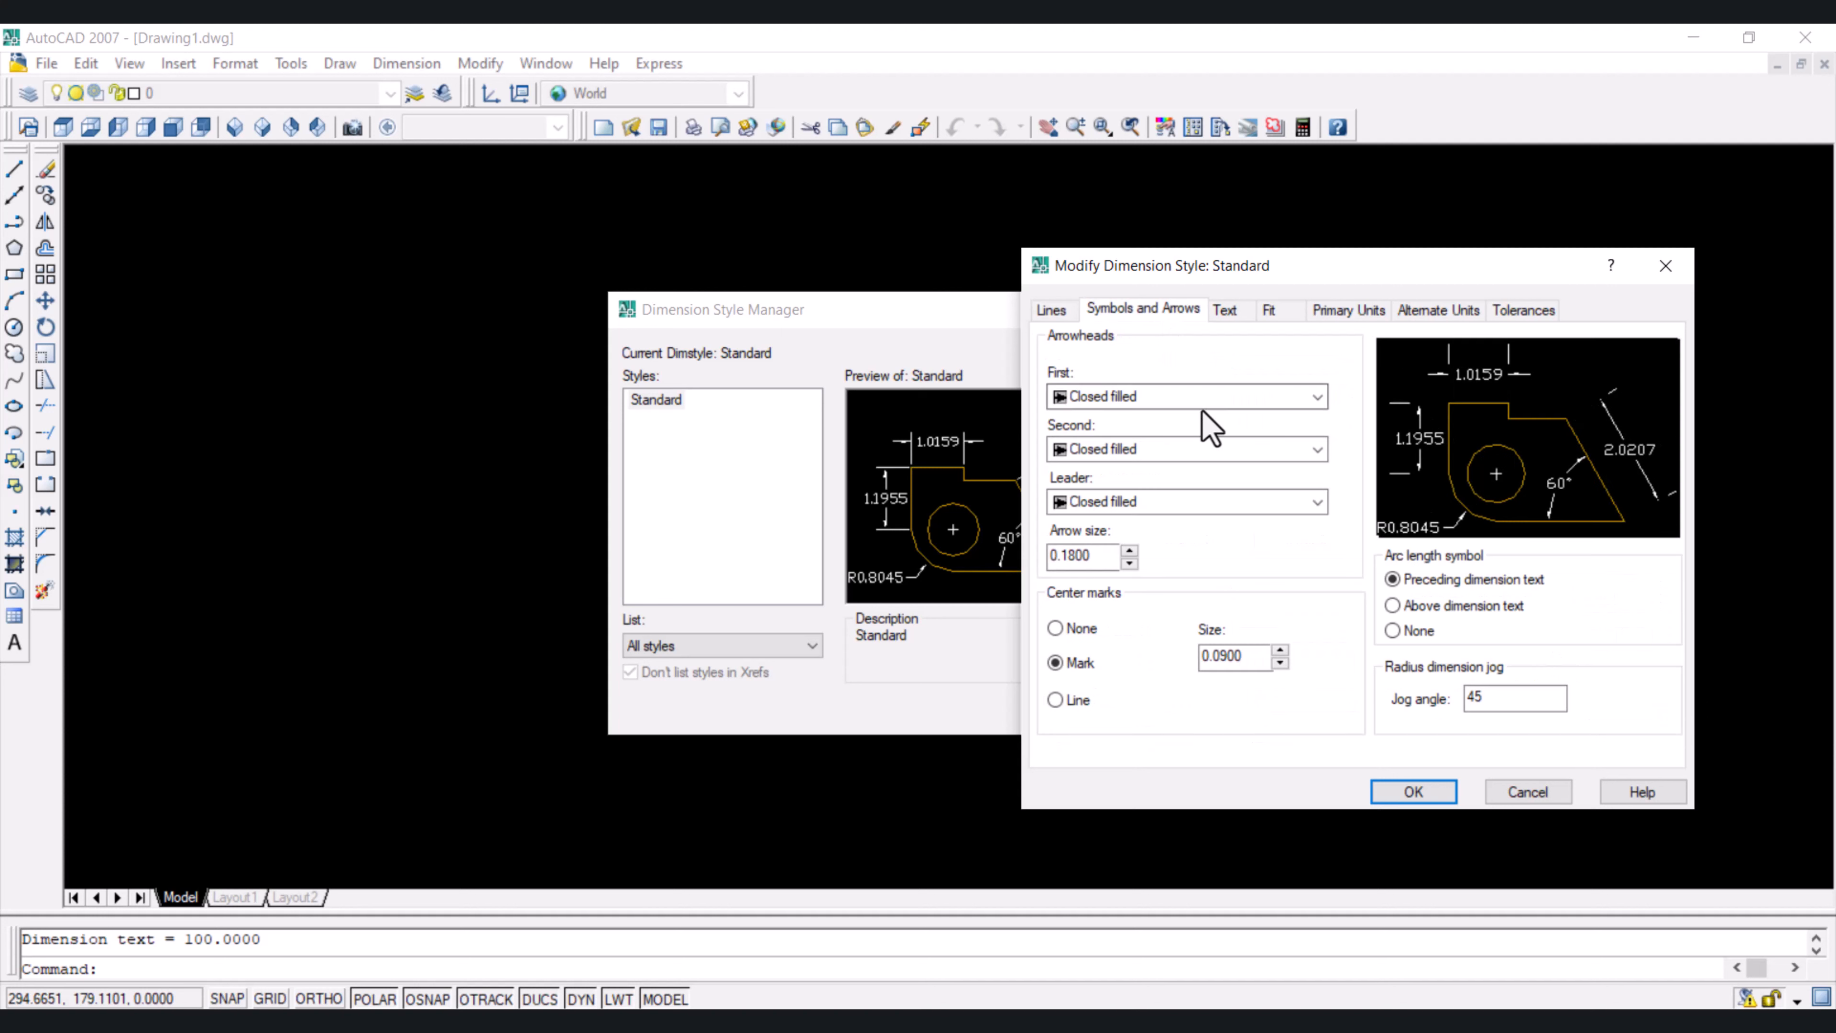
double_click(1106, 556)
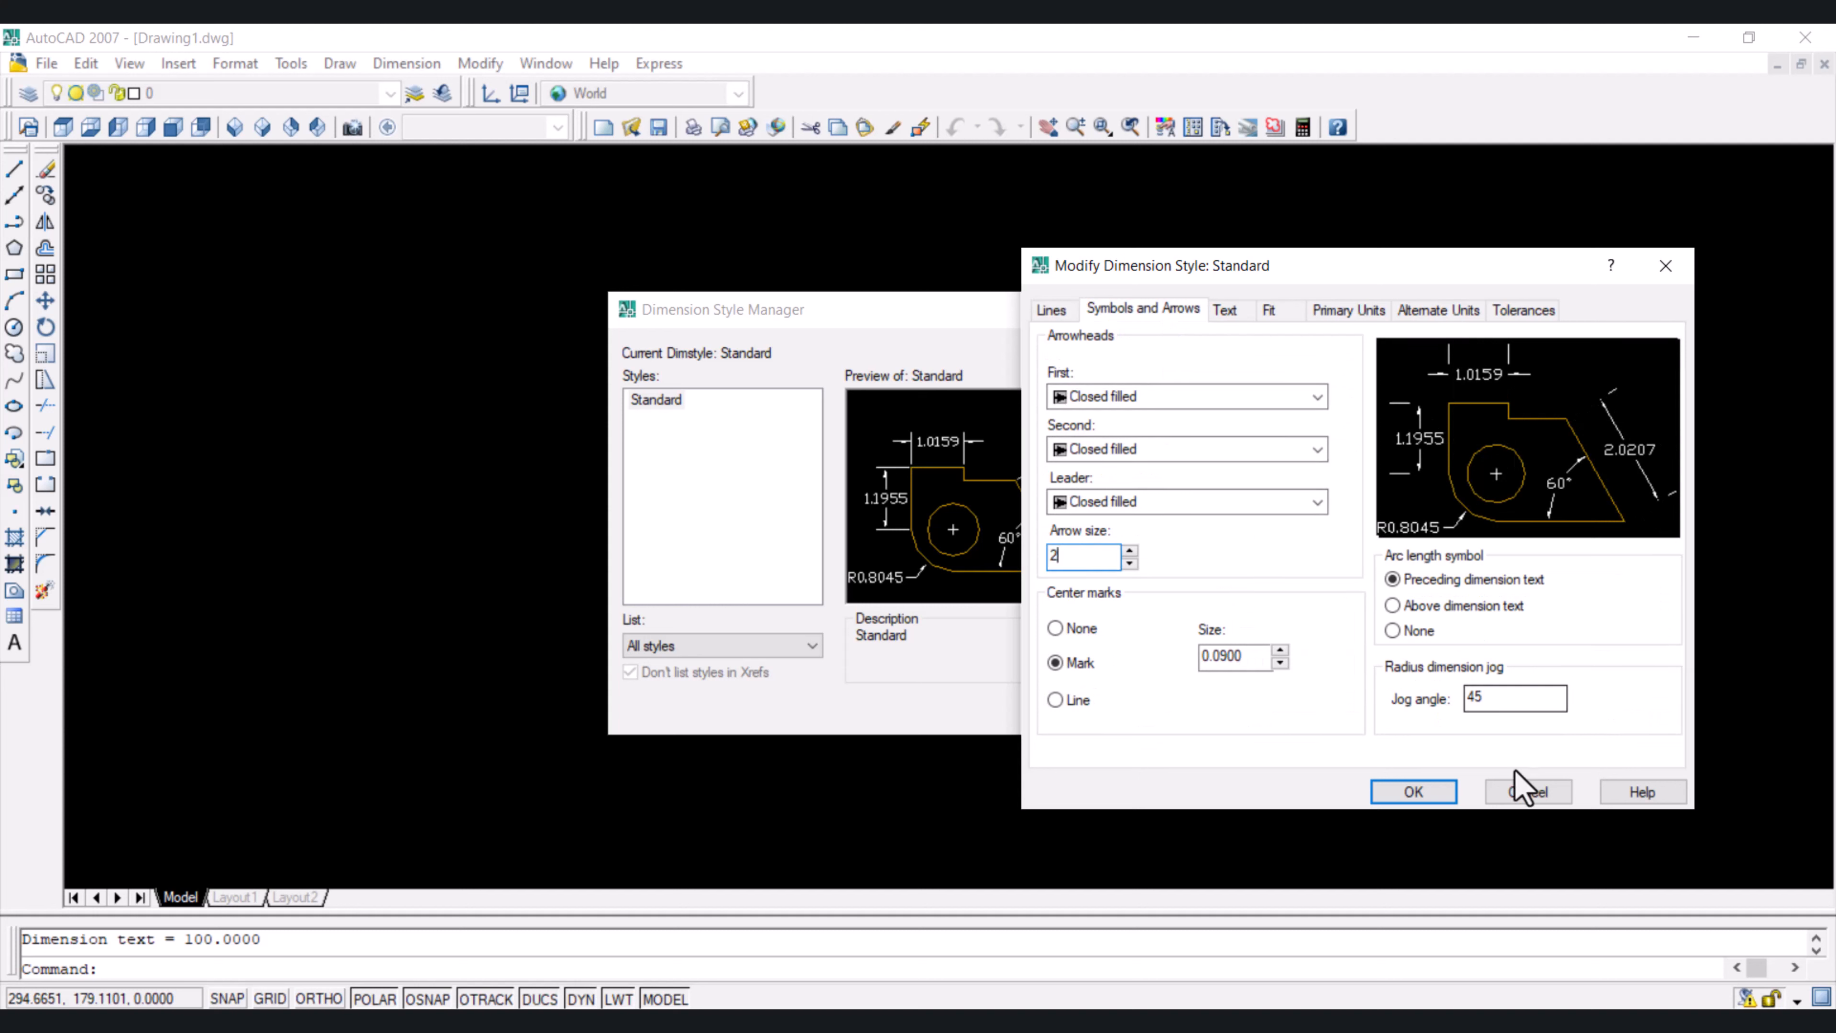
left_click(1238, 312)
left_click_drag(1330, 483, 1262, 485)
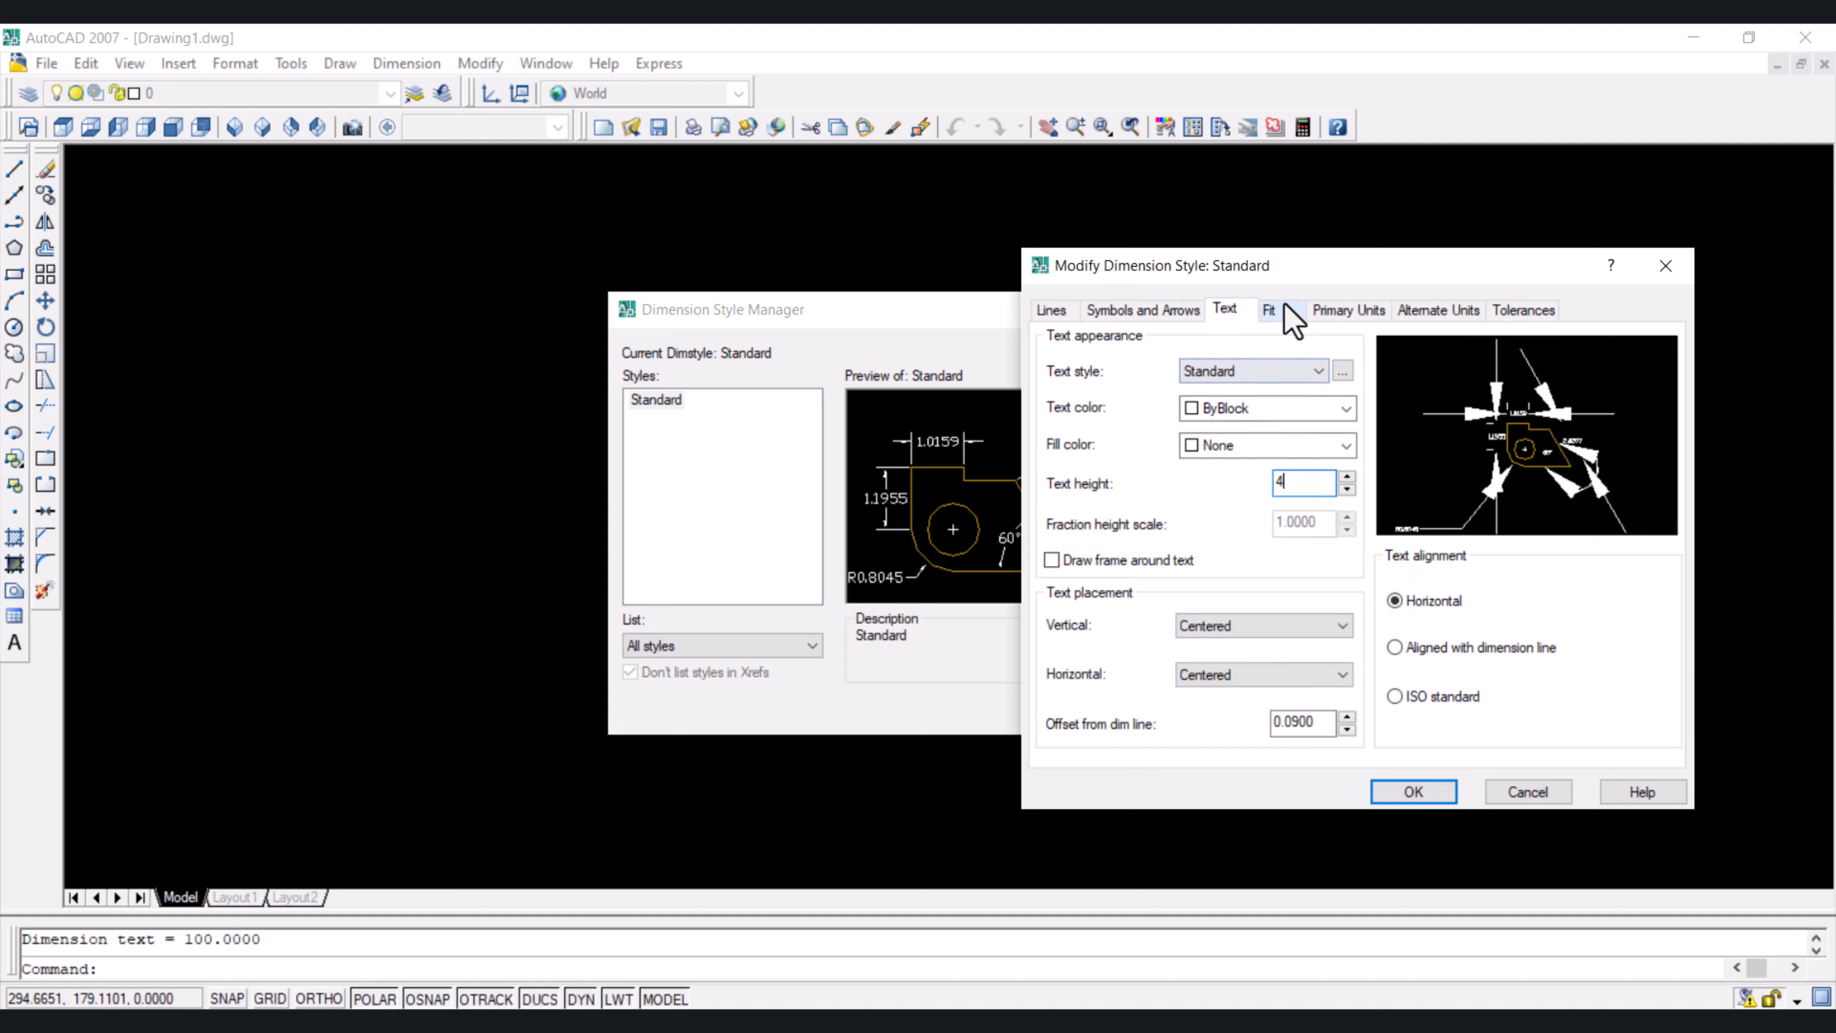
Set the linear dimension precision to 0 in the Standard dimension style and apply the style changes to the drawing
left_click(1337, 319)
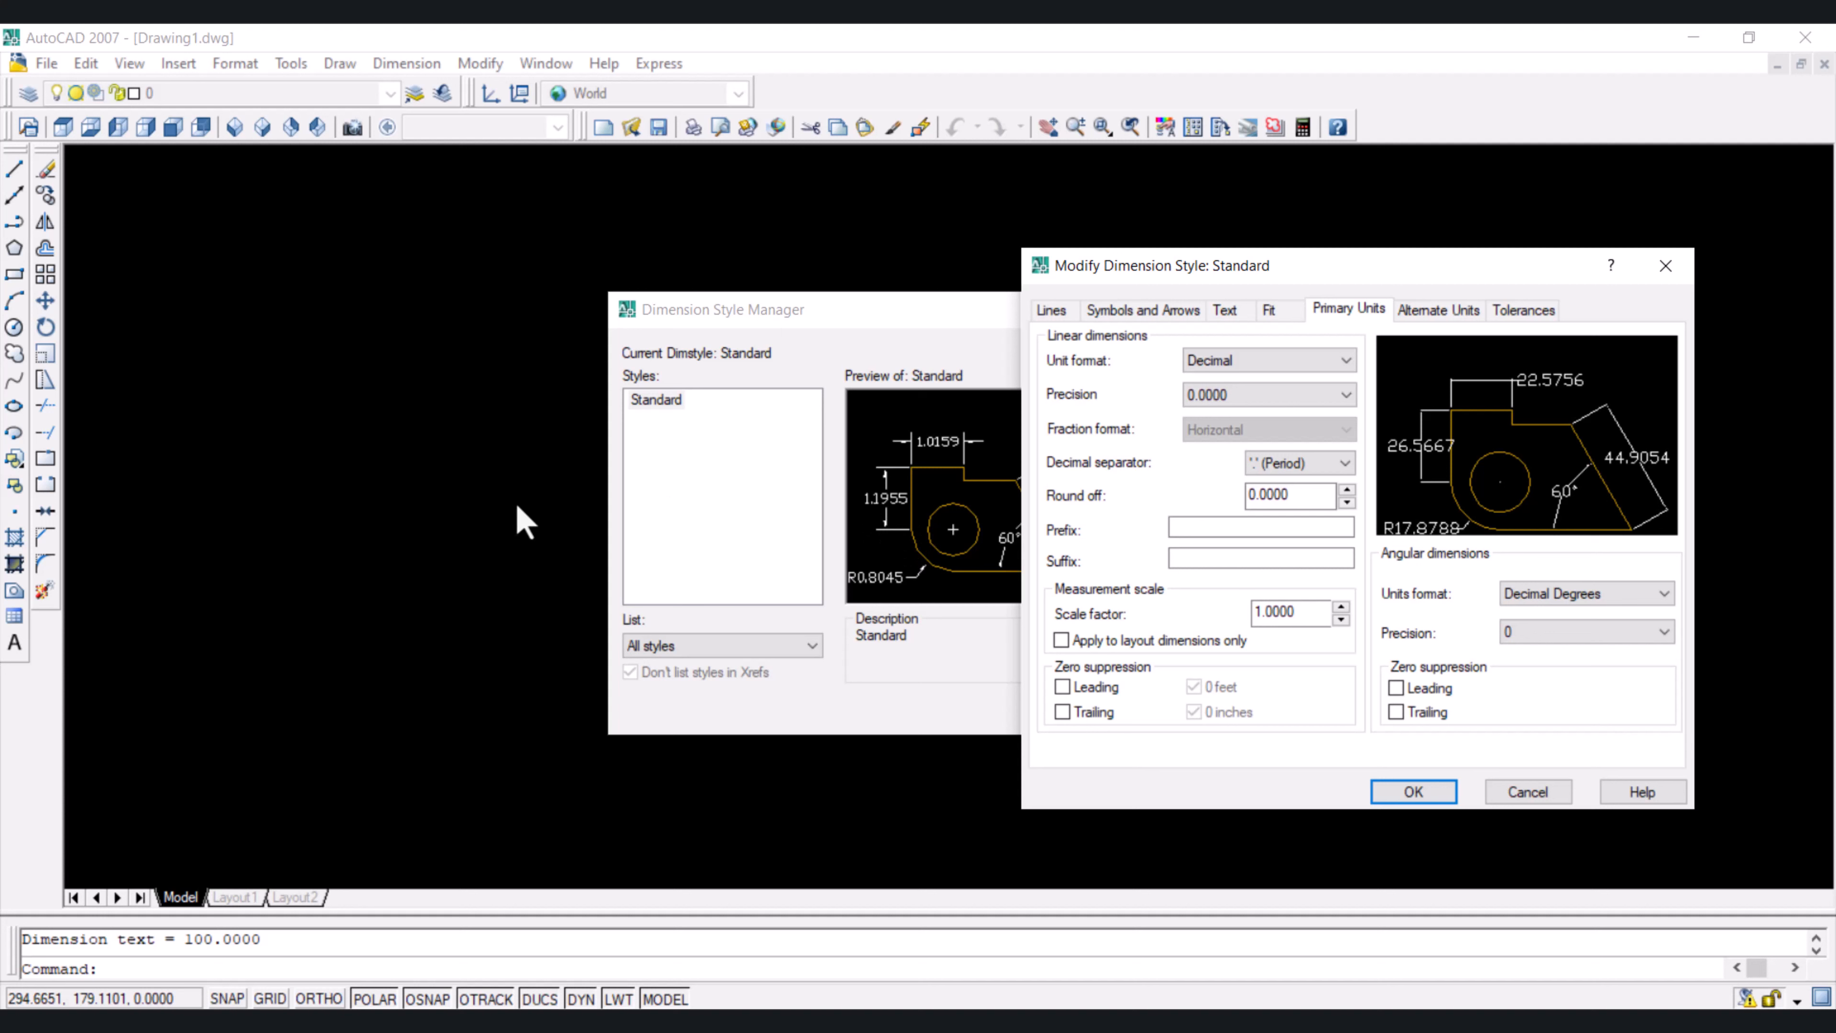
left_click(1224, 396)
left_click(1217, 421)
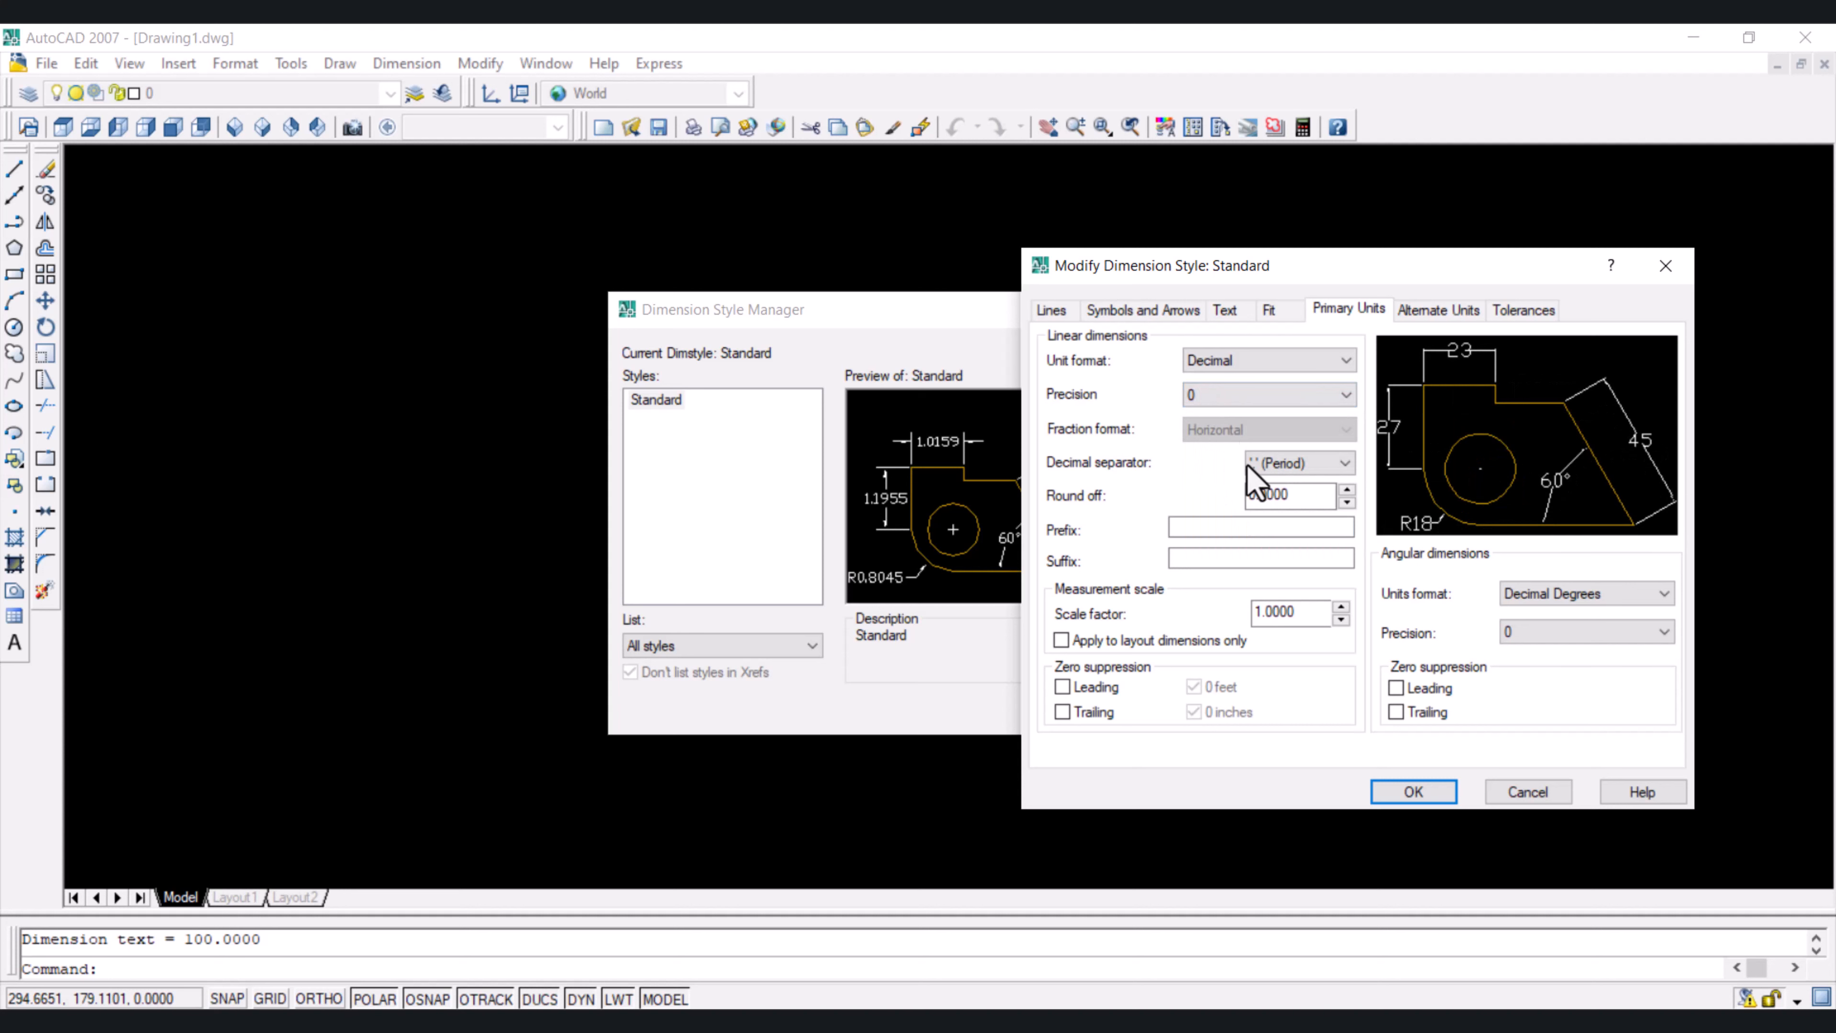
left_click(1414, 791)
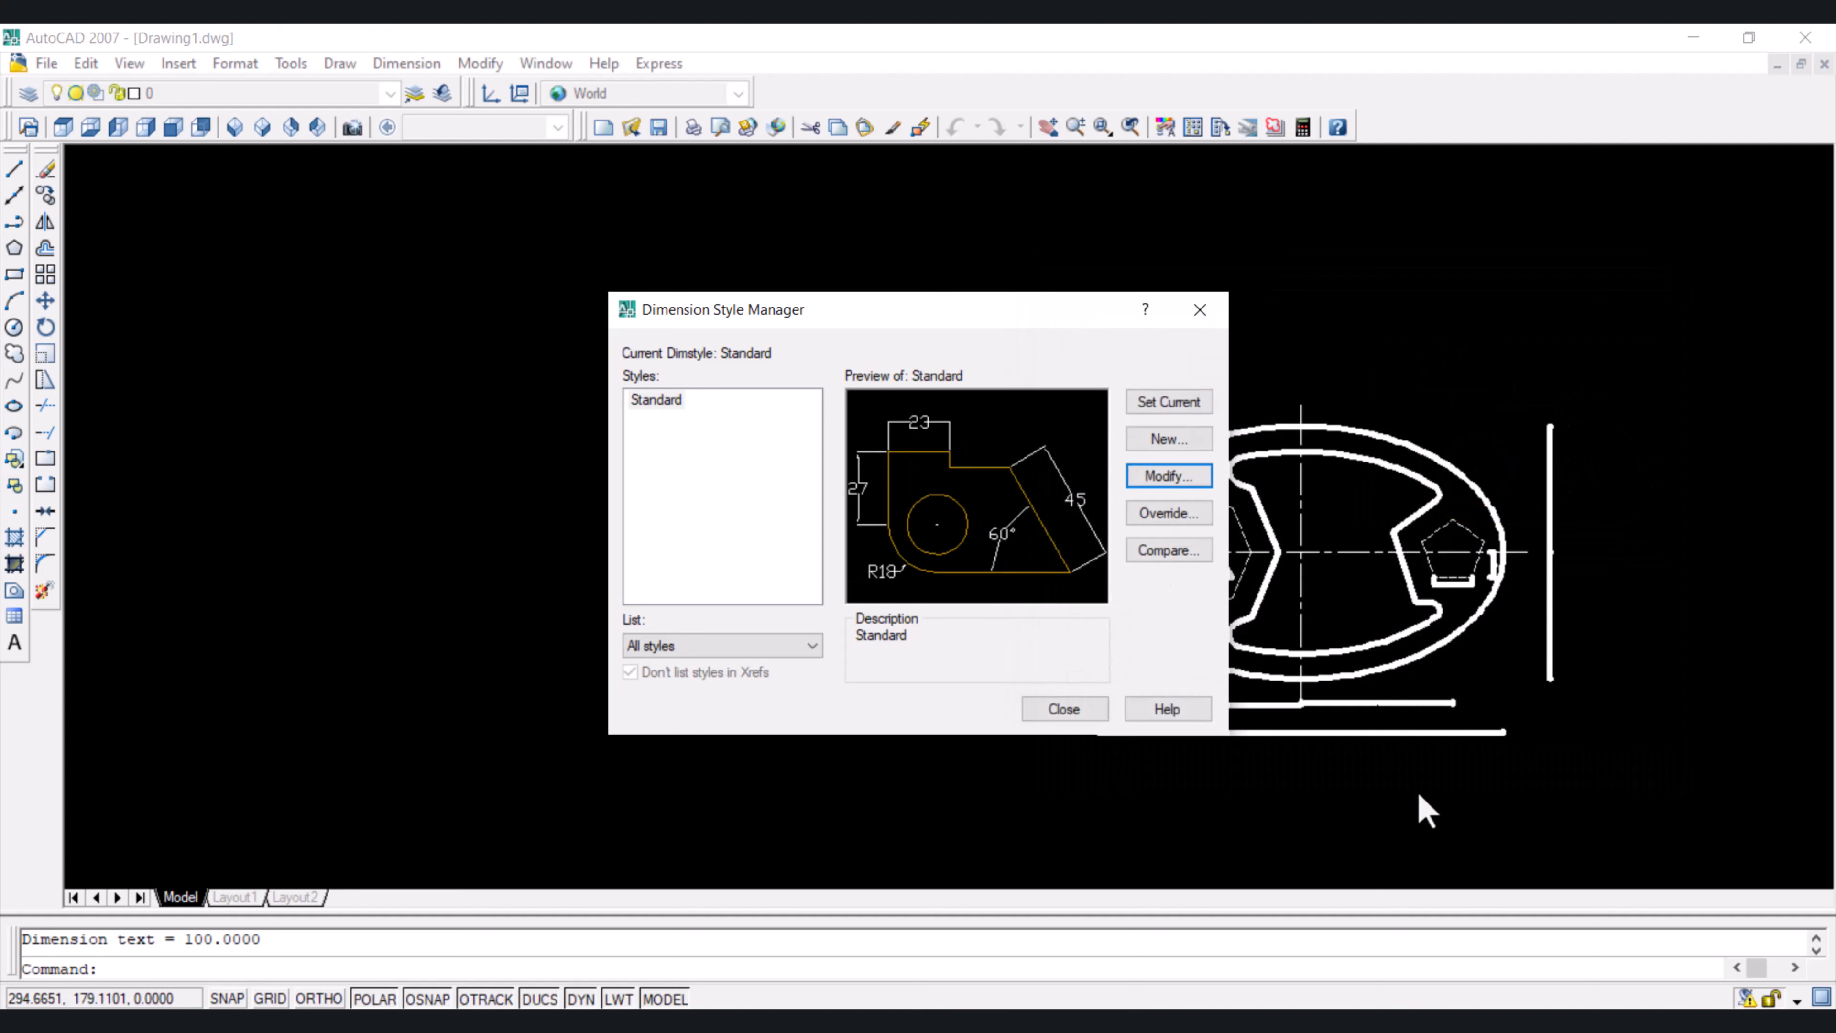
left_click(1064, 709)
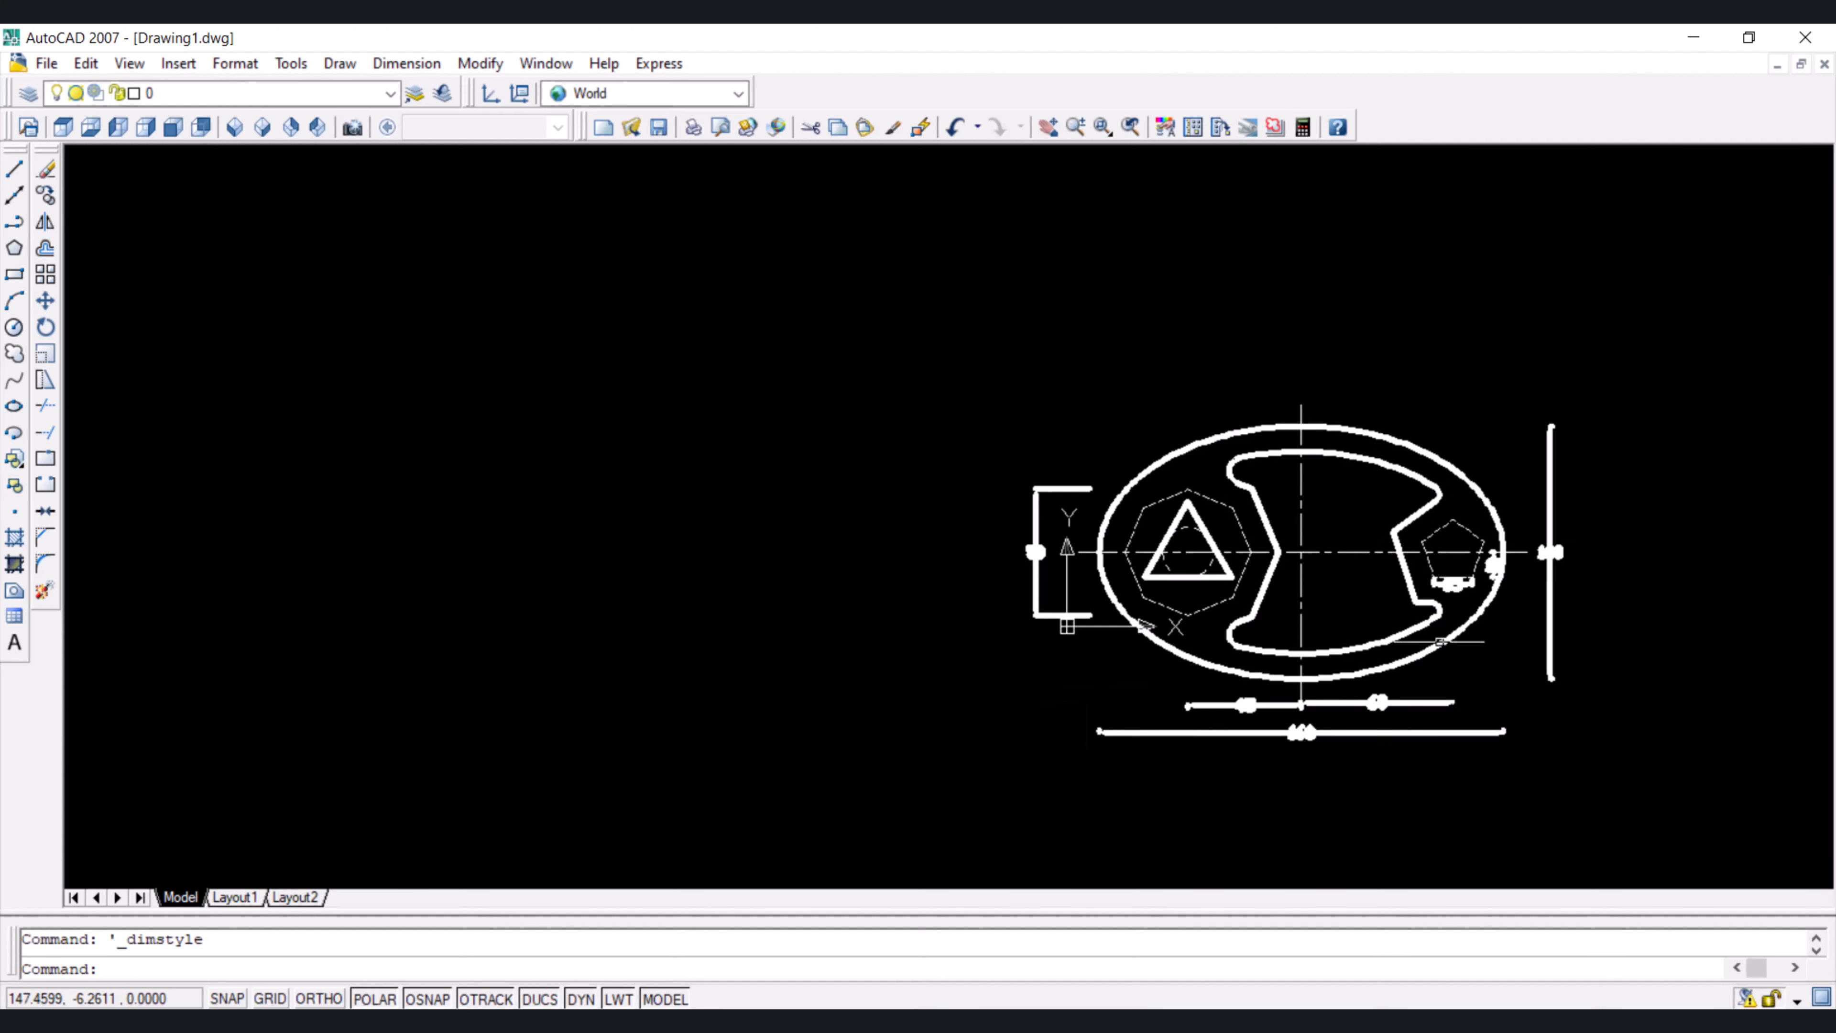
scroll(1249, 719, "up", 8)
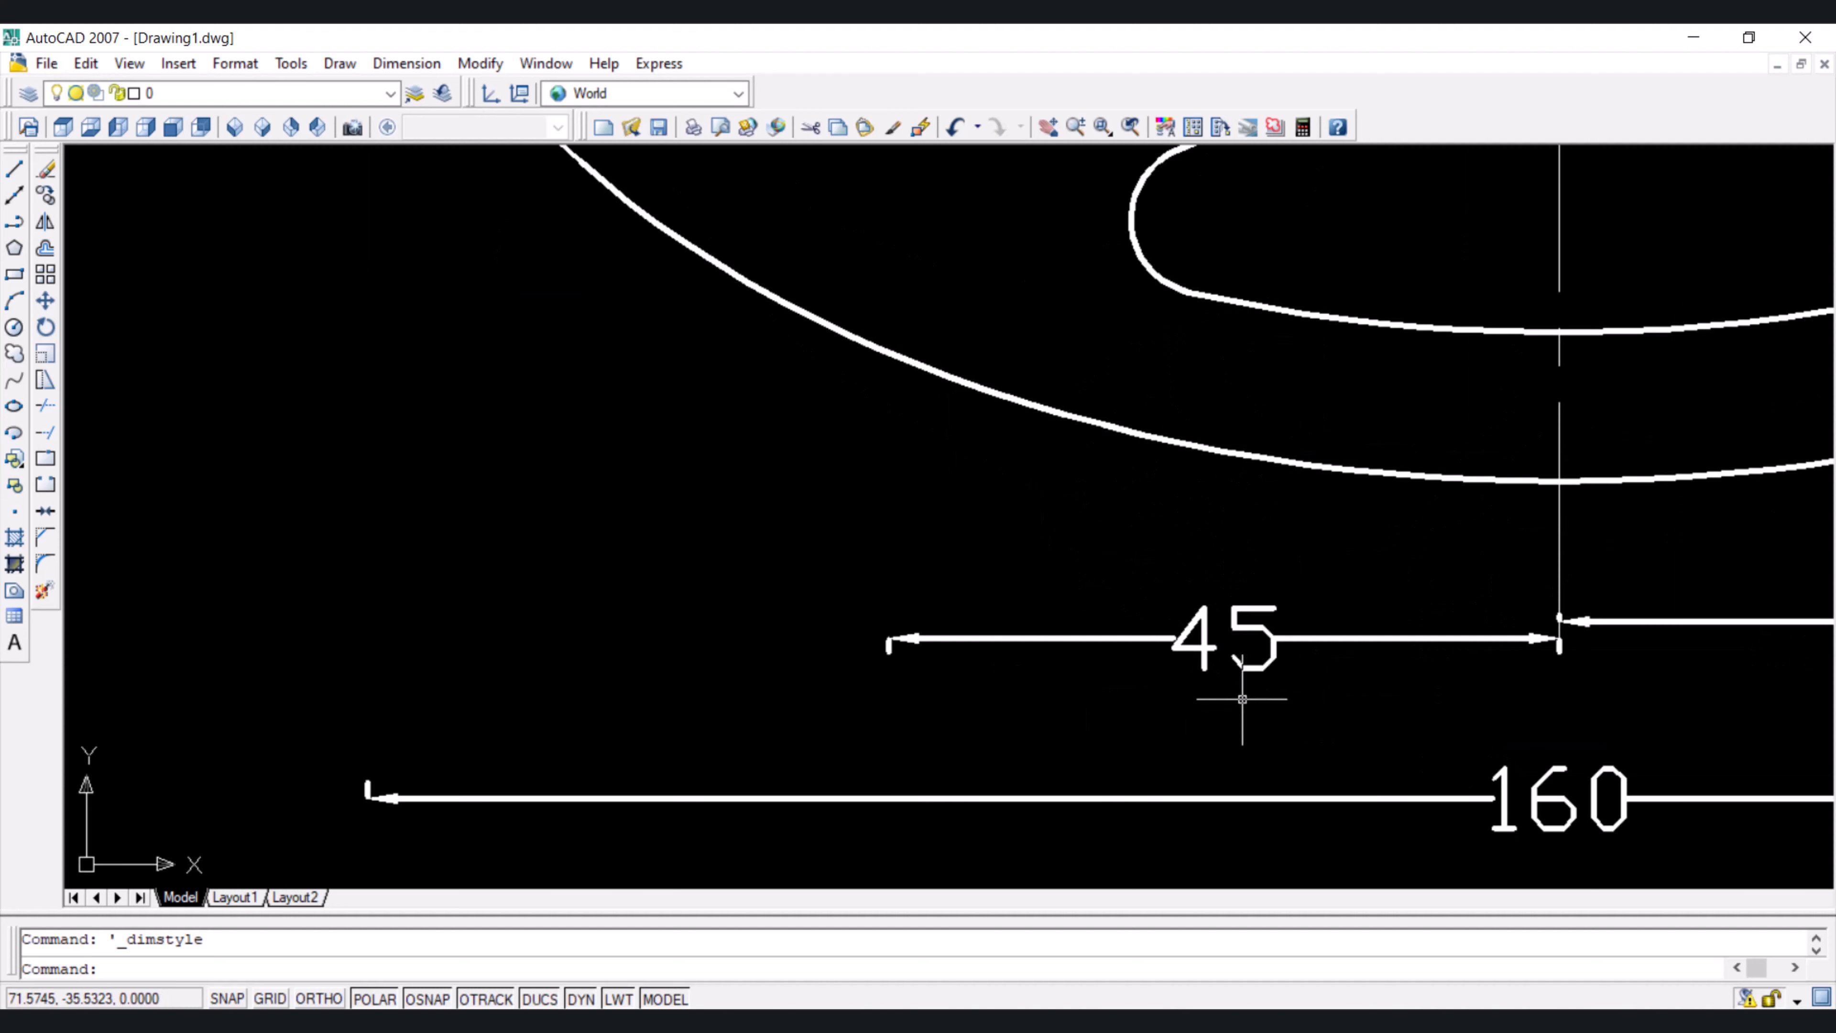
scroll(1241, 698, "down", 7)
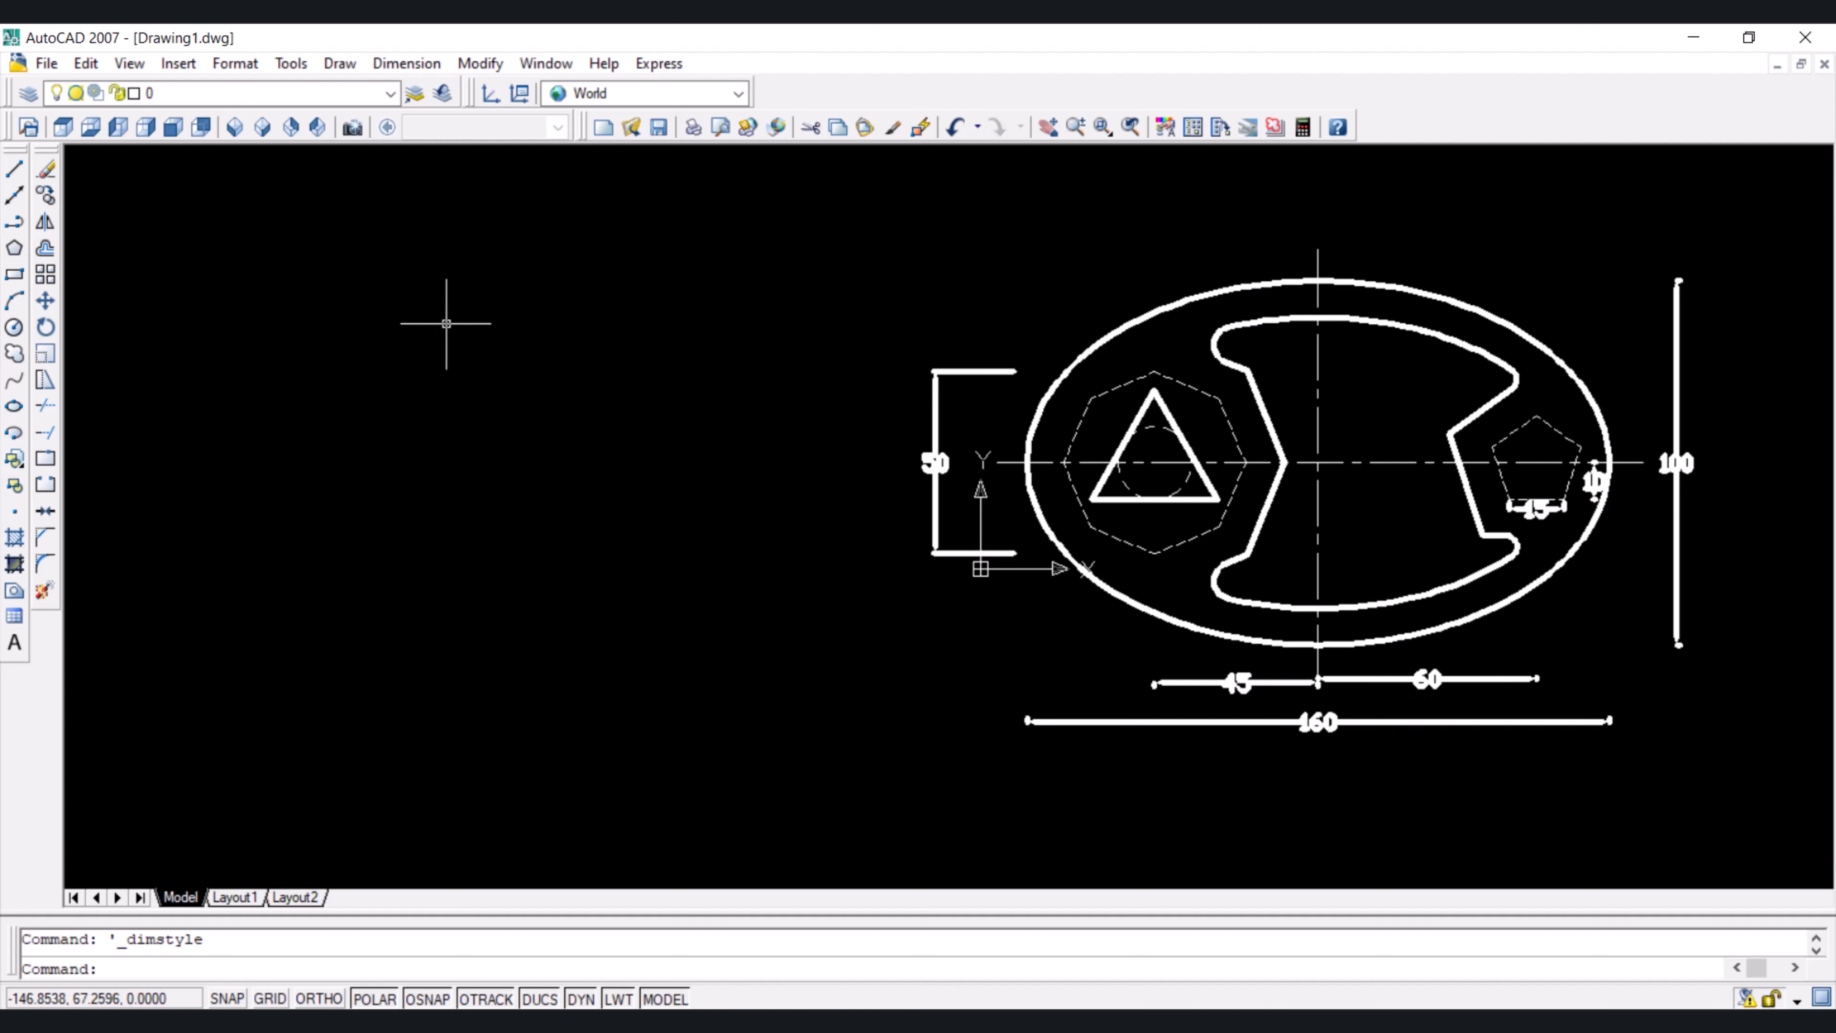
Create a new layer named "dimension lines" with a lineweight of 0.09 mm
type("la")
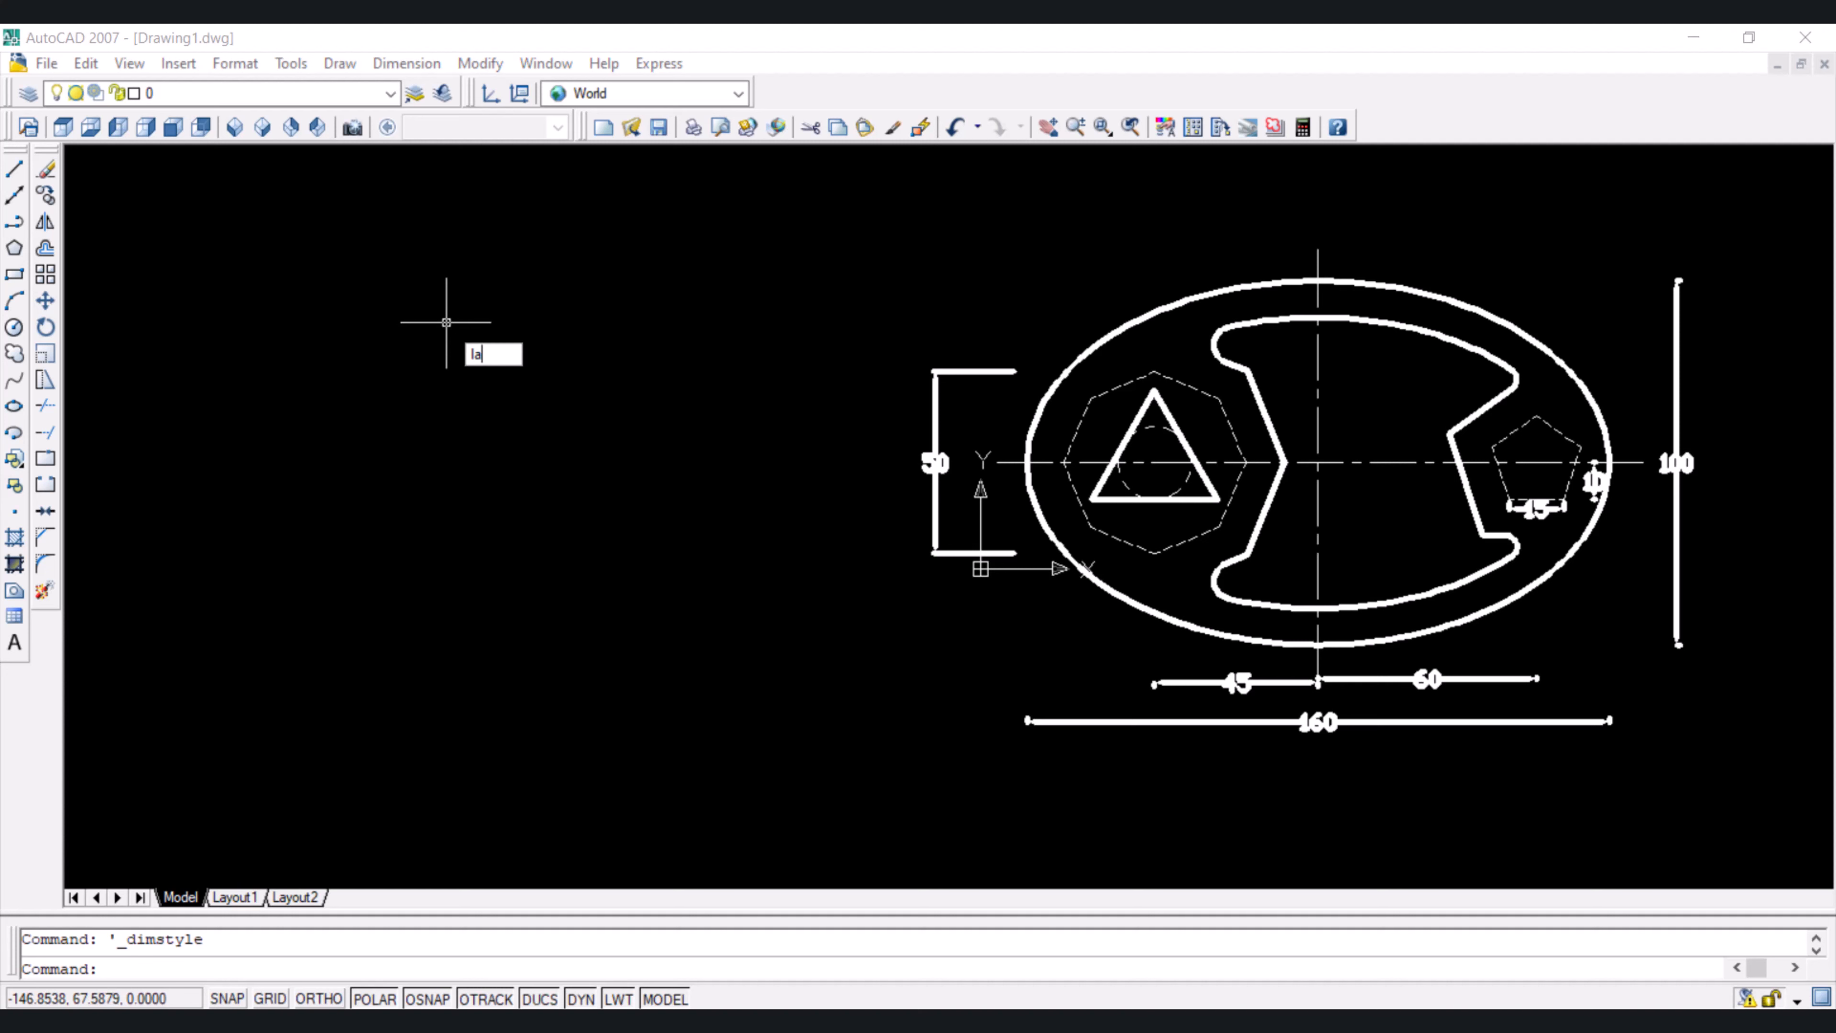
key("Return")
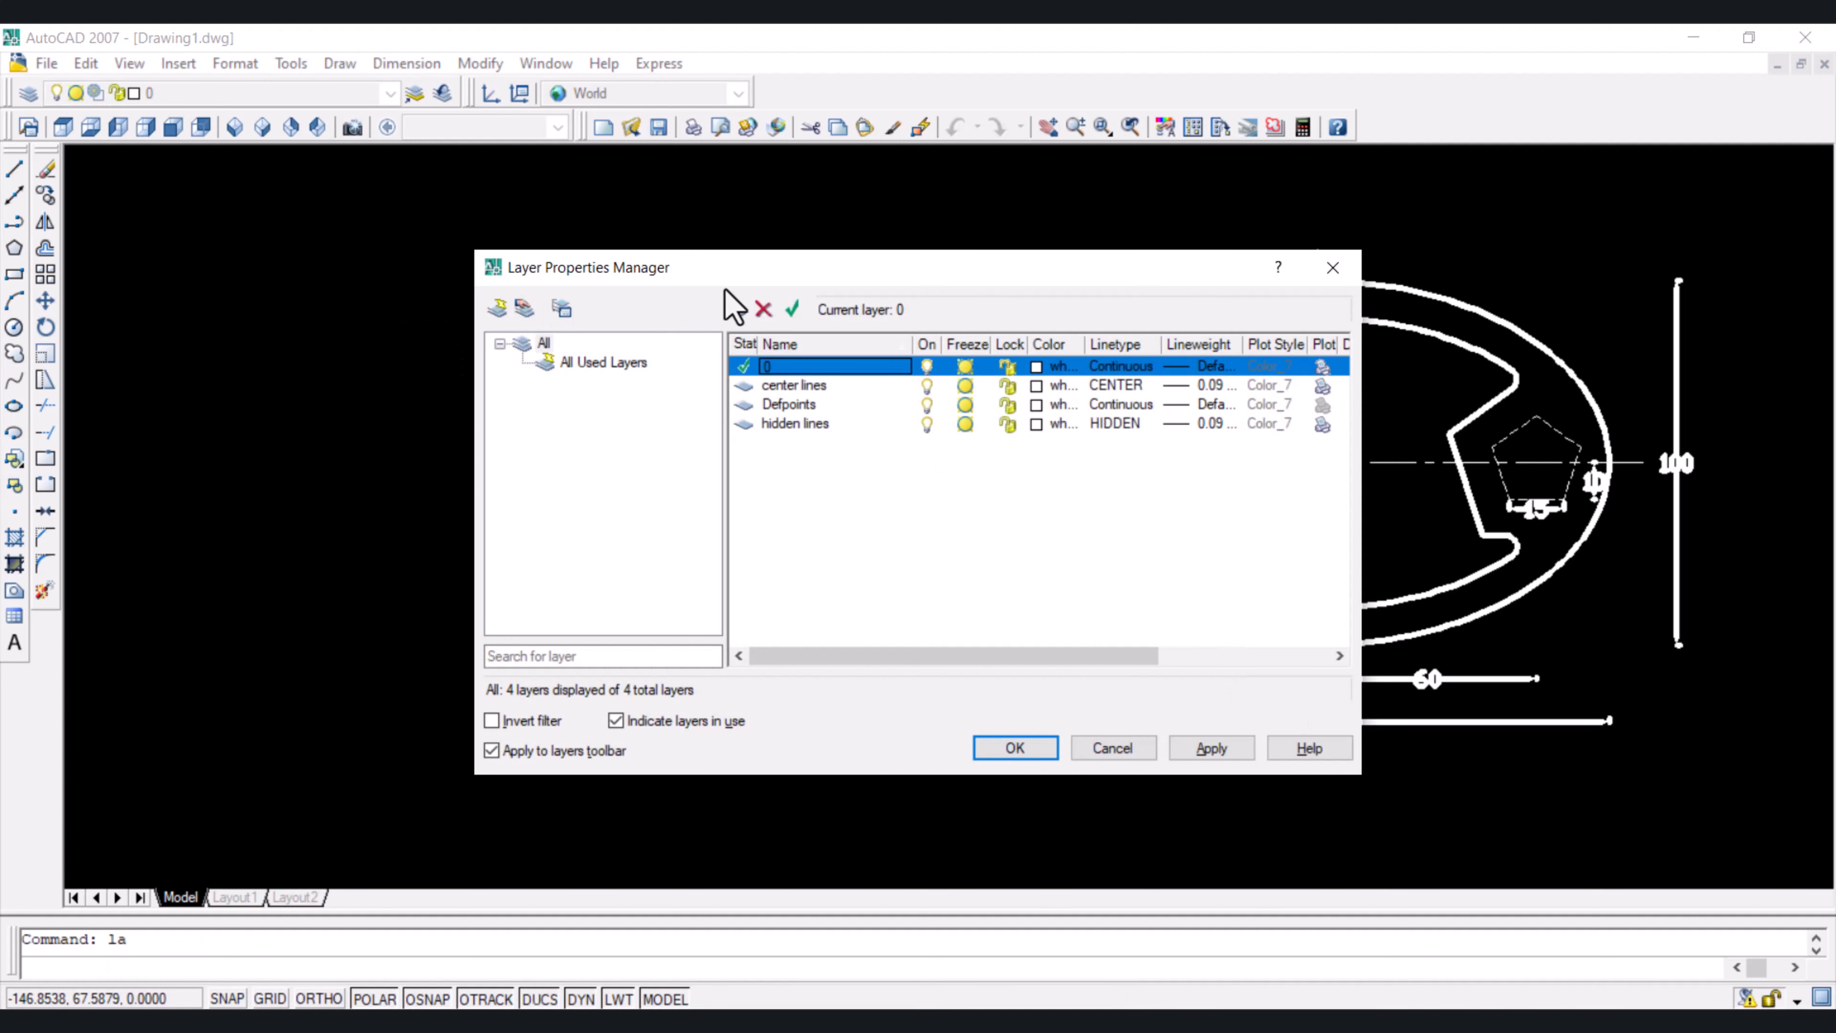
left_click(735, 309)
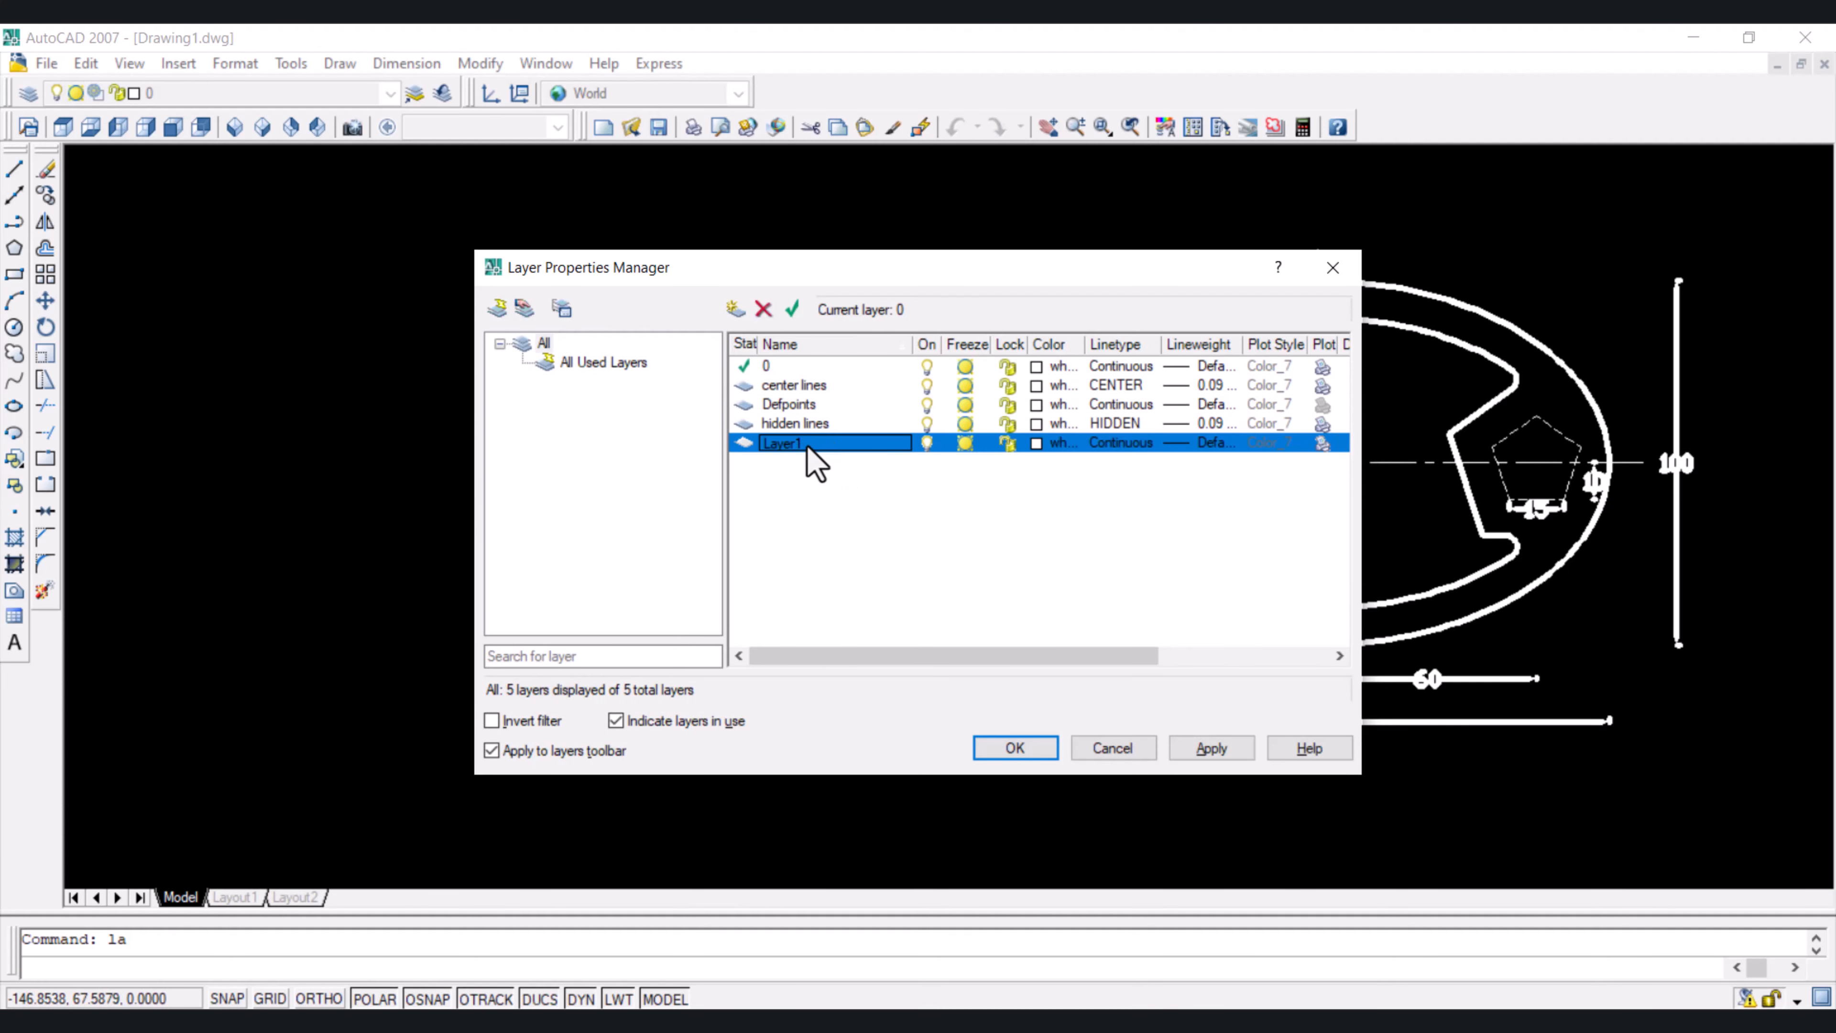
left_click(808, 446)
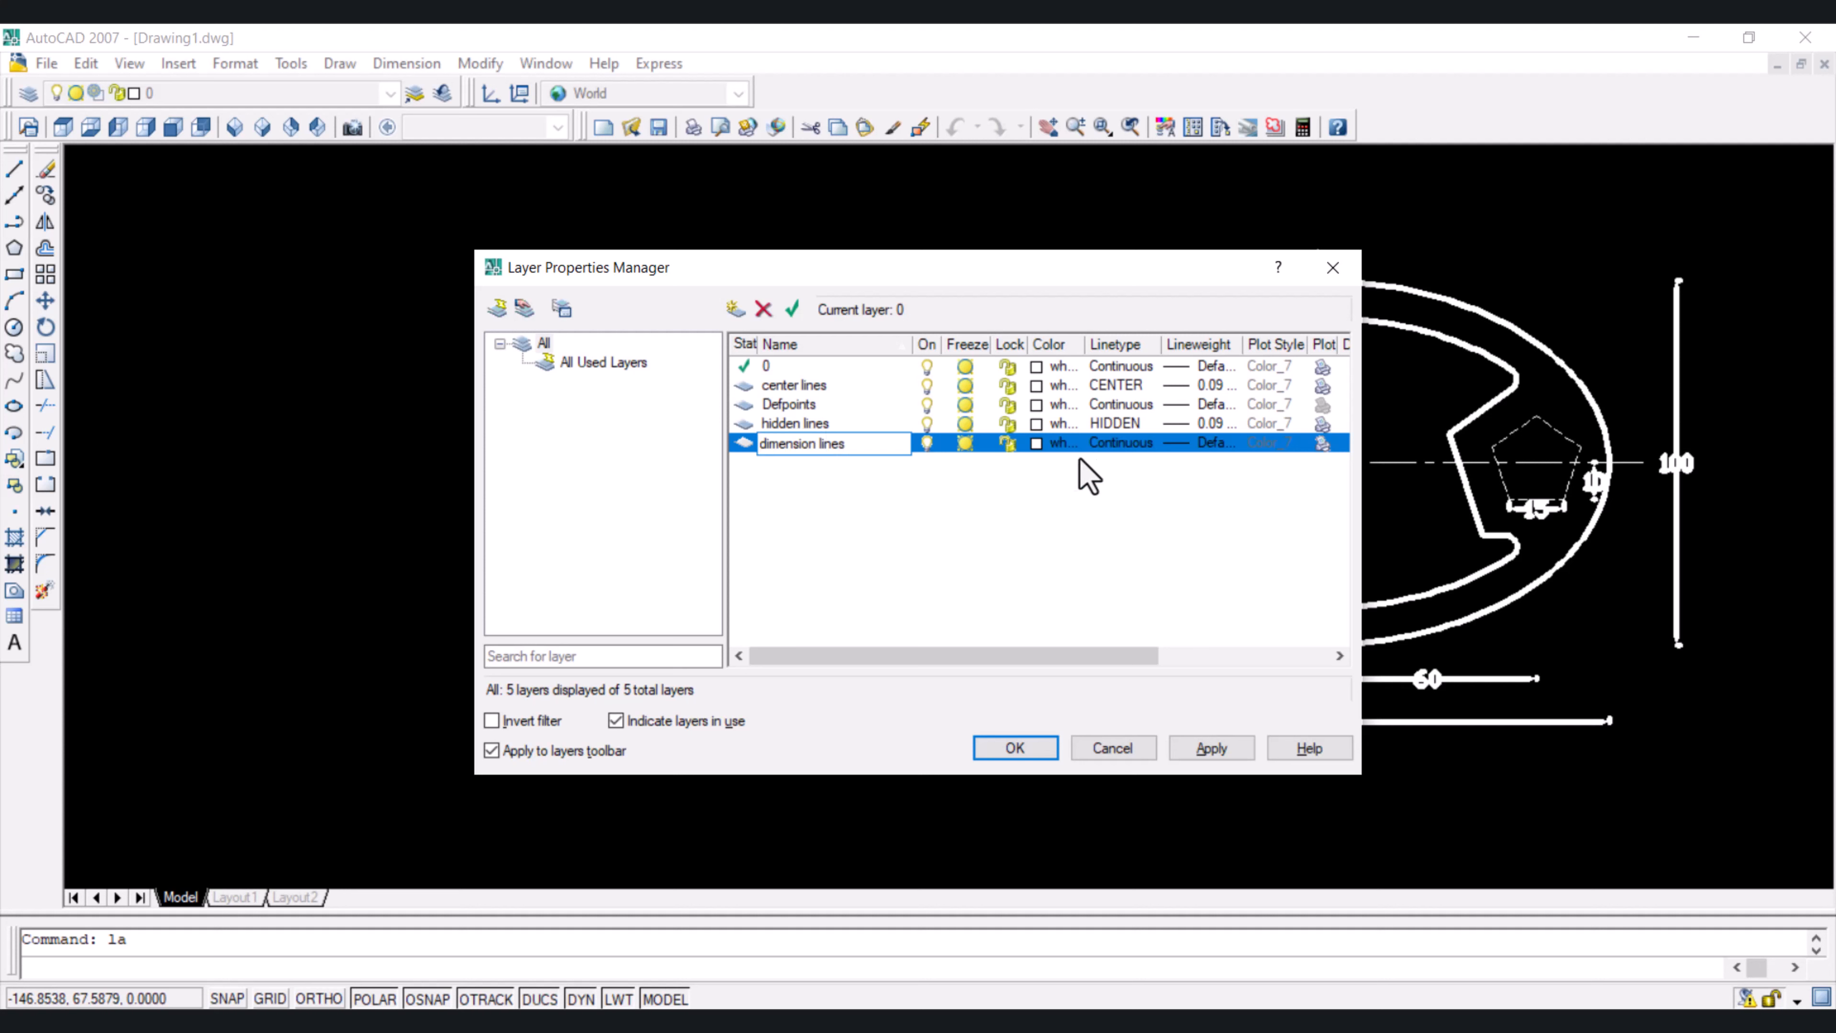
left_click(1209, 443)
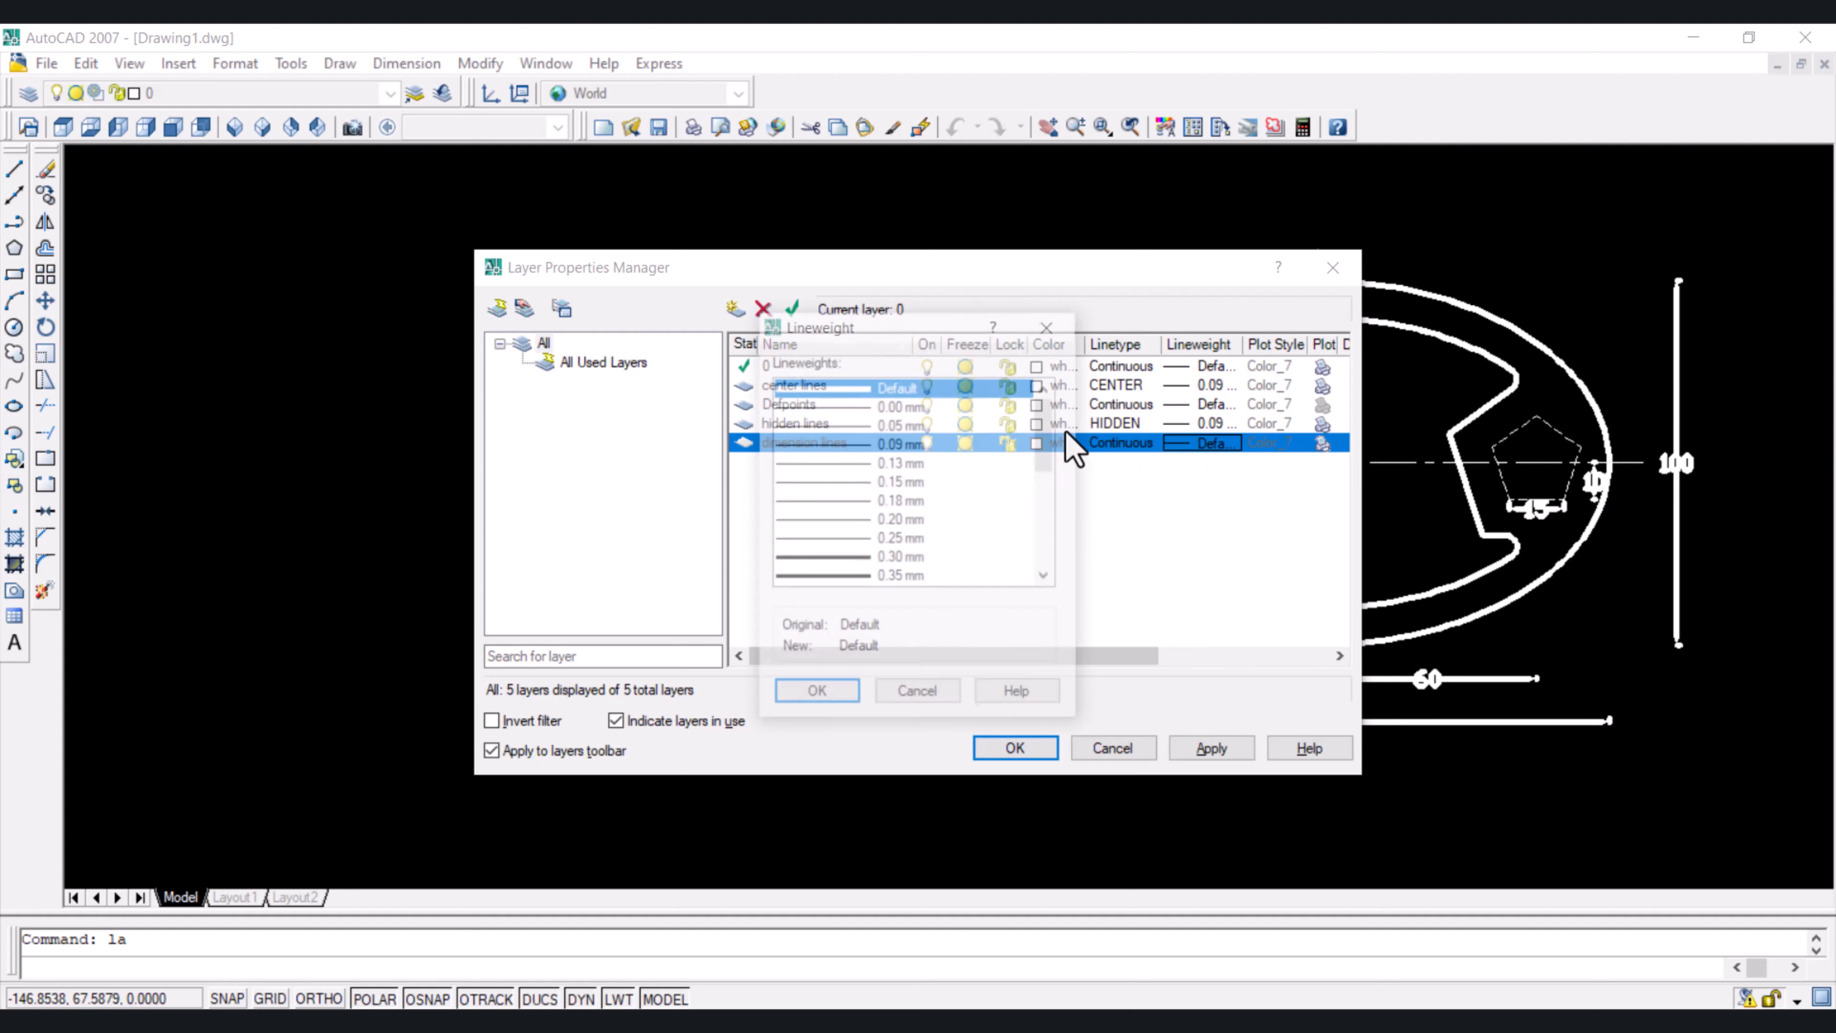
left_click(857, 443)
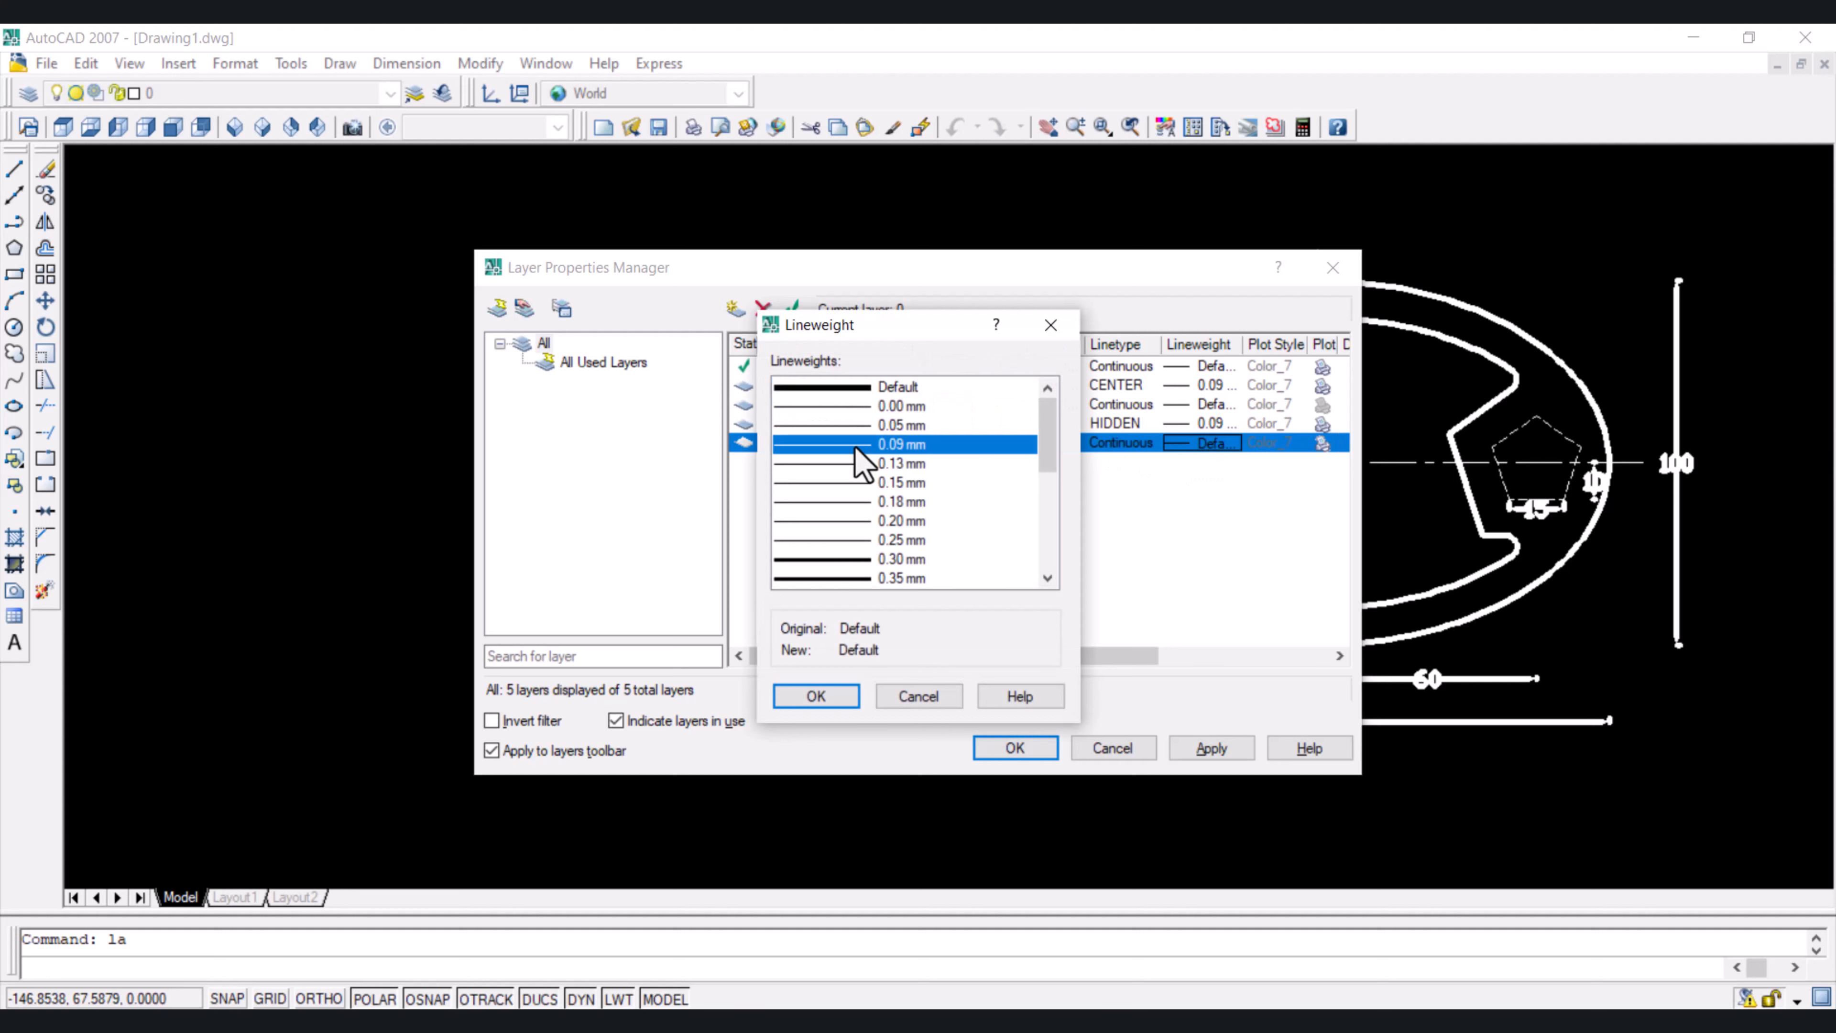
left_click(817, 696)
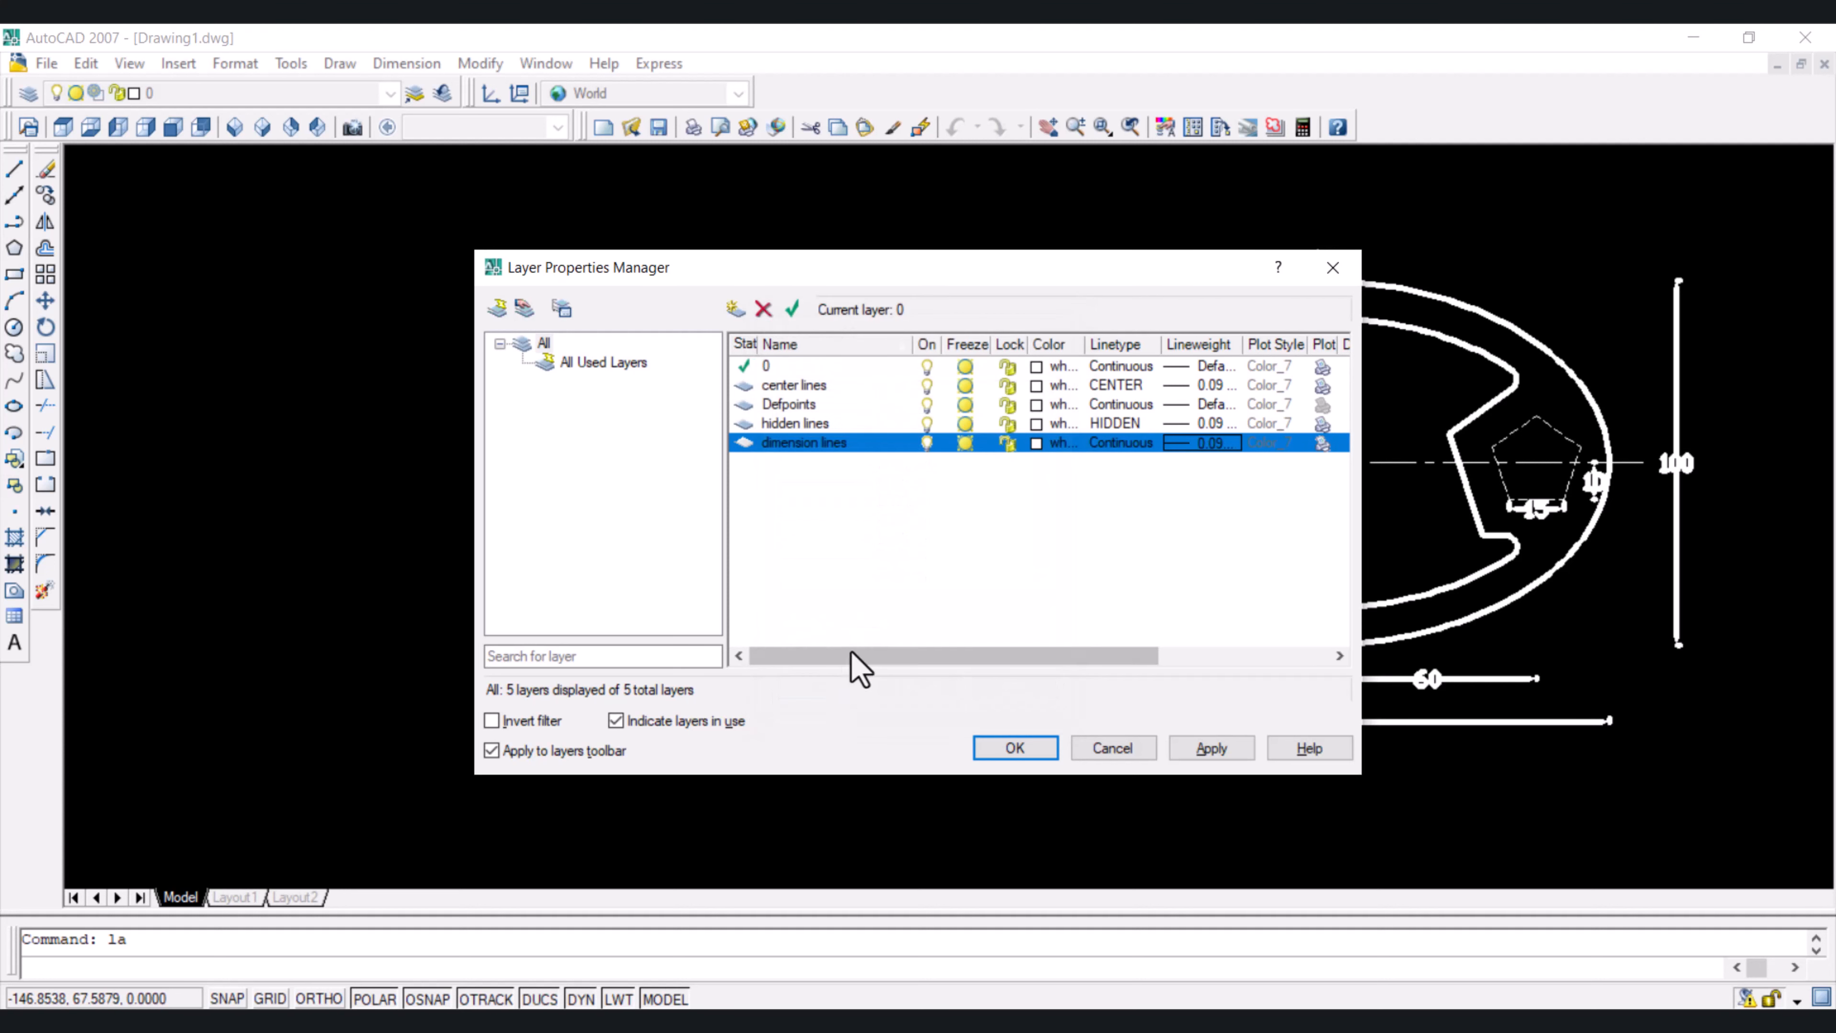
left_click(1048, 751)
Assign all seven dimensions around the ellipse and the pentagon to the "dimension lines" layer
left_click(935, 463)
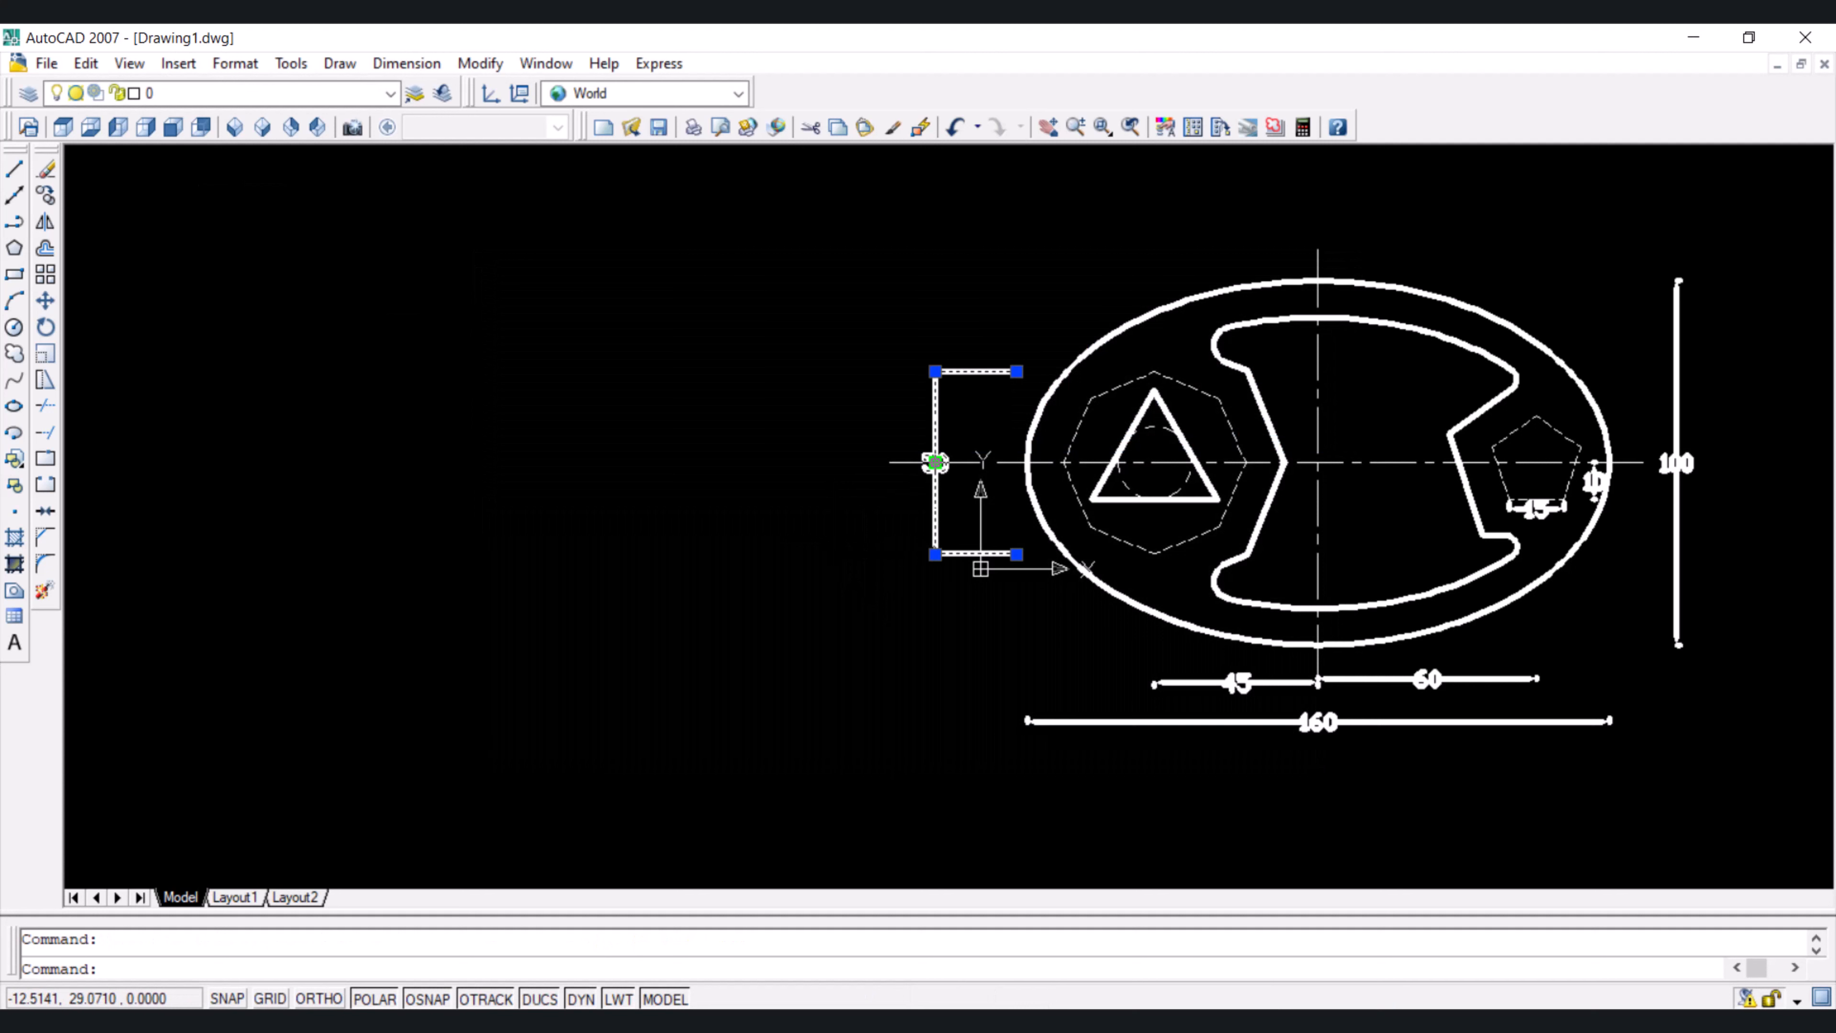
left_click(1238, 683)
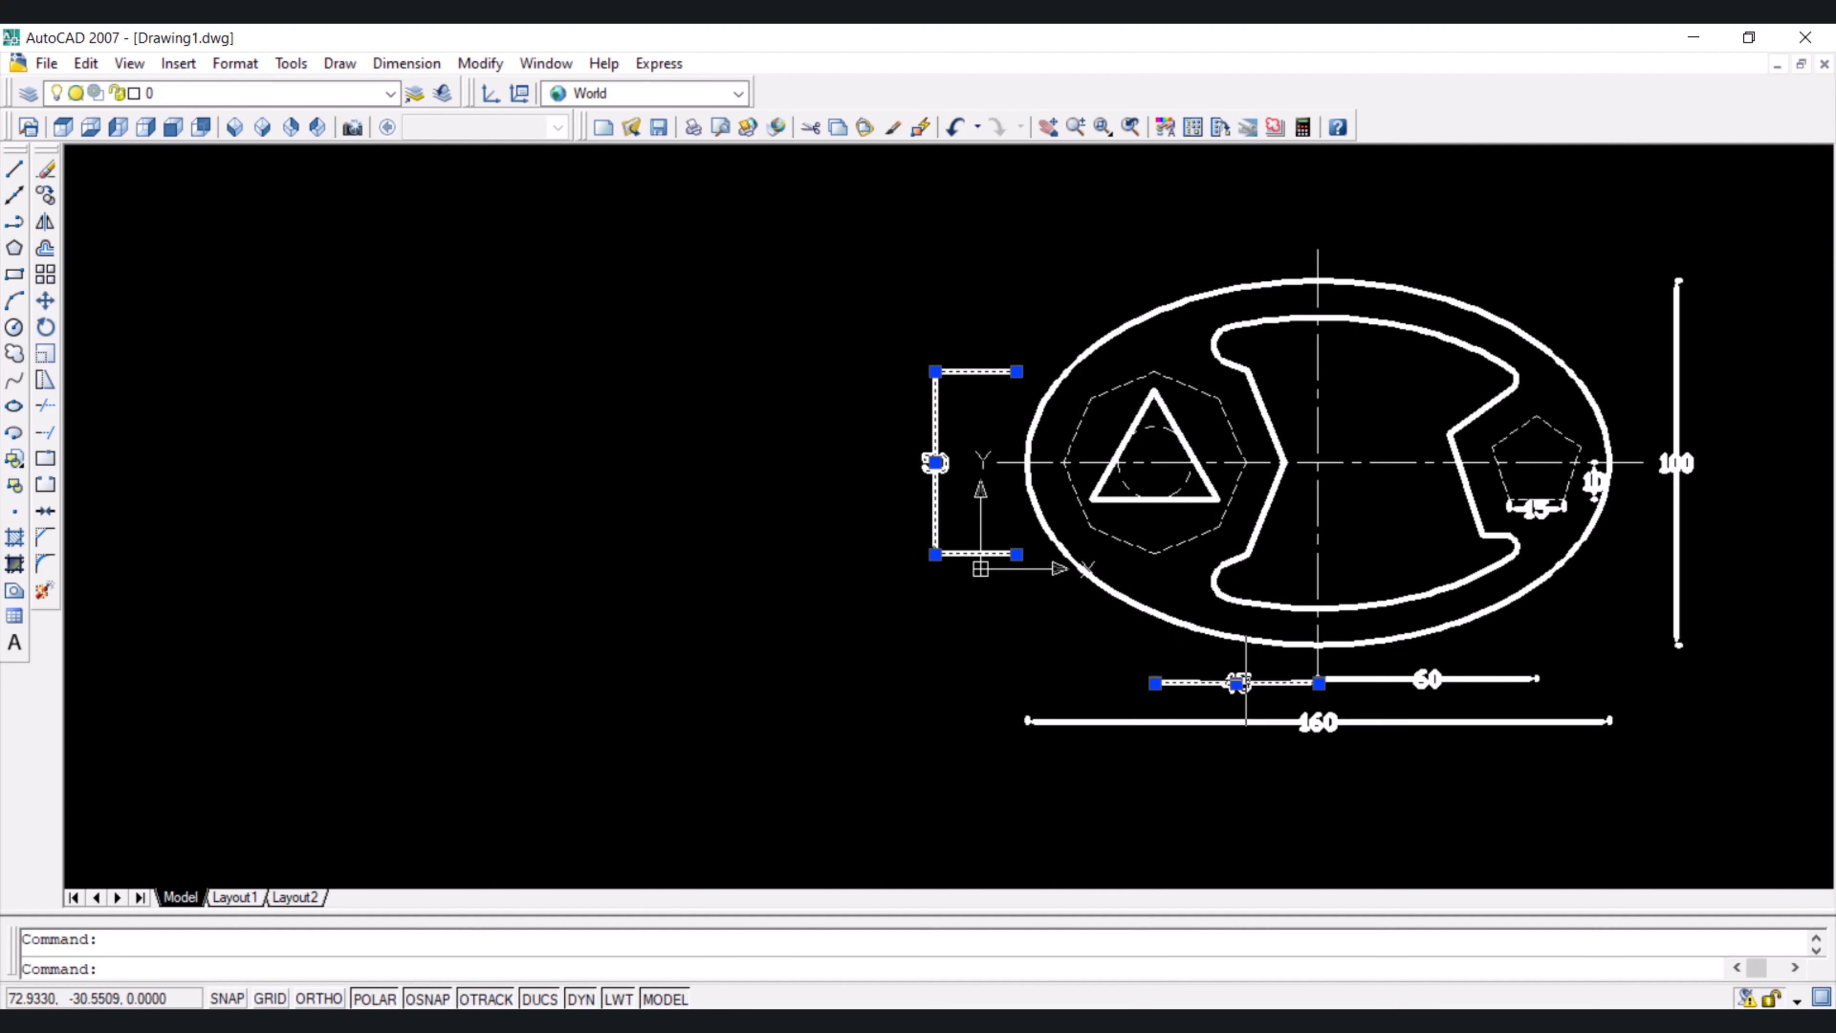
left_click(1428, 679)
left_click(1320, 723)
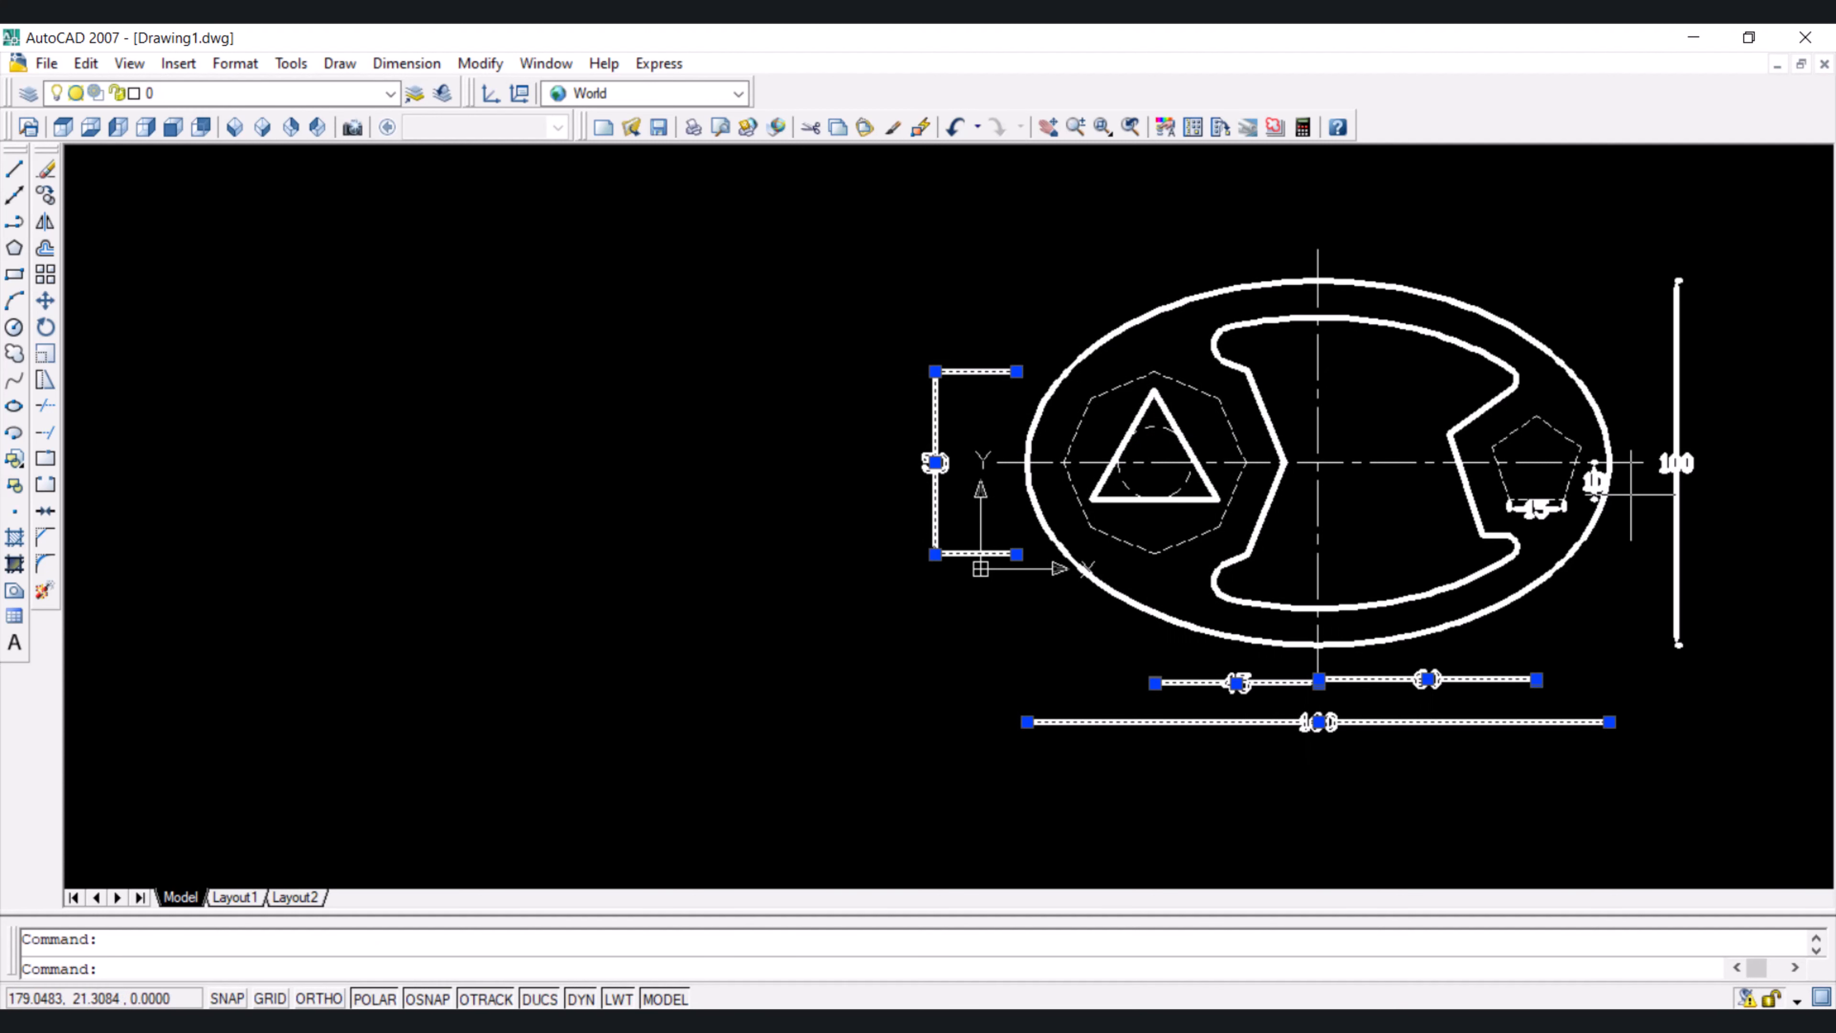
left_click(1536, 509)
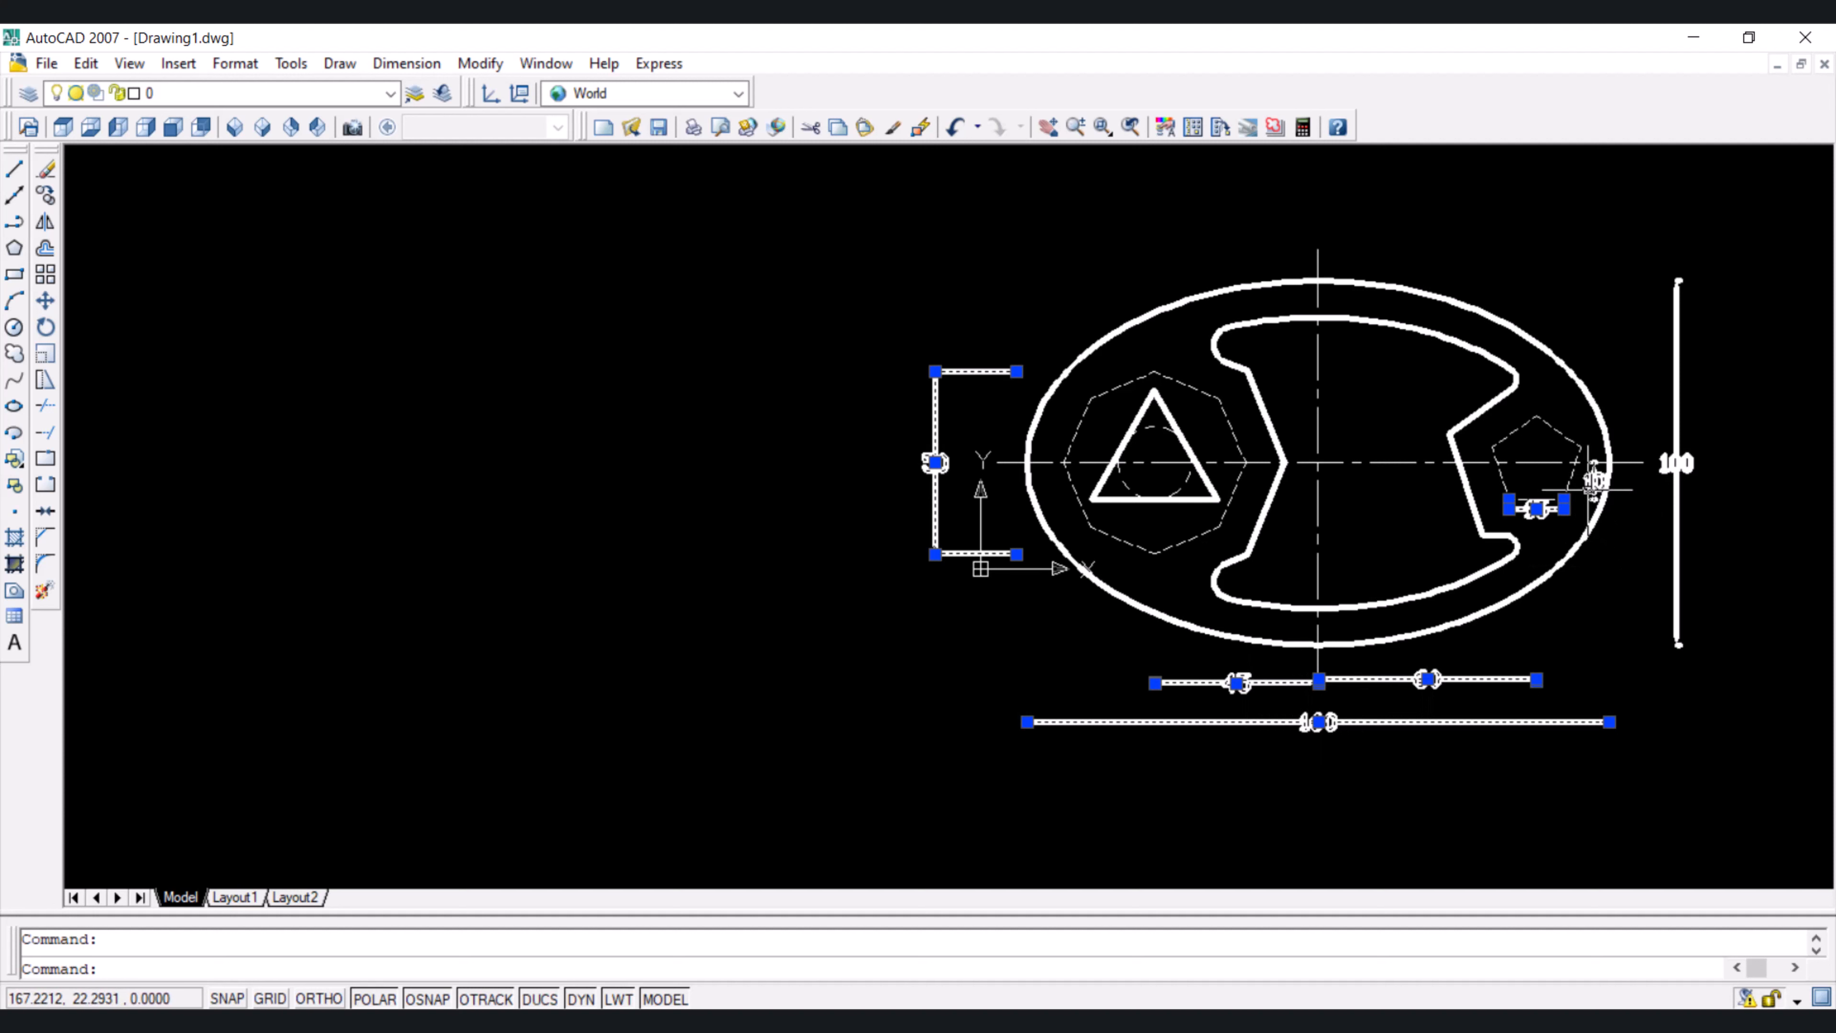
left_click(1594, 481)
left_click(1676, 462)
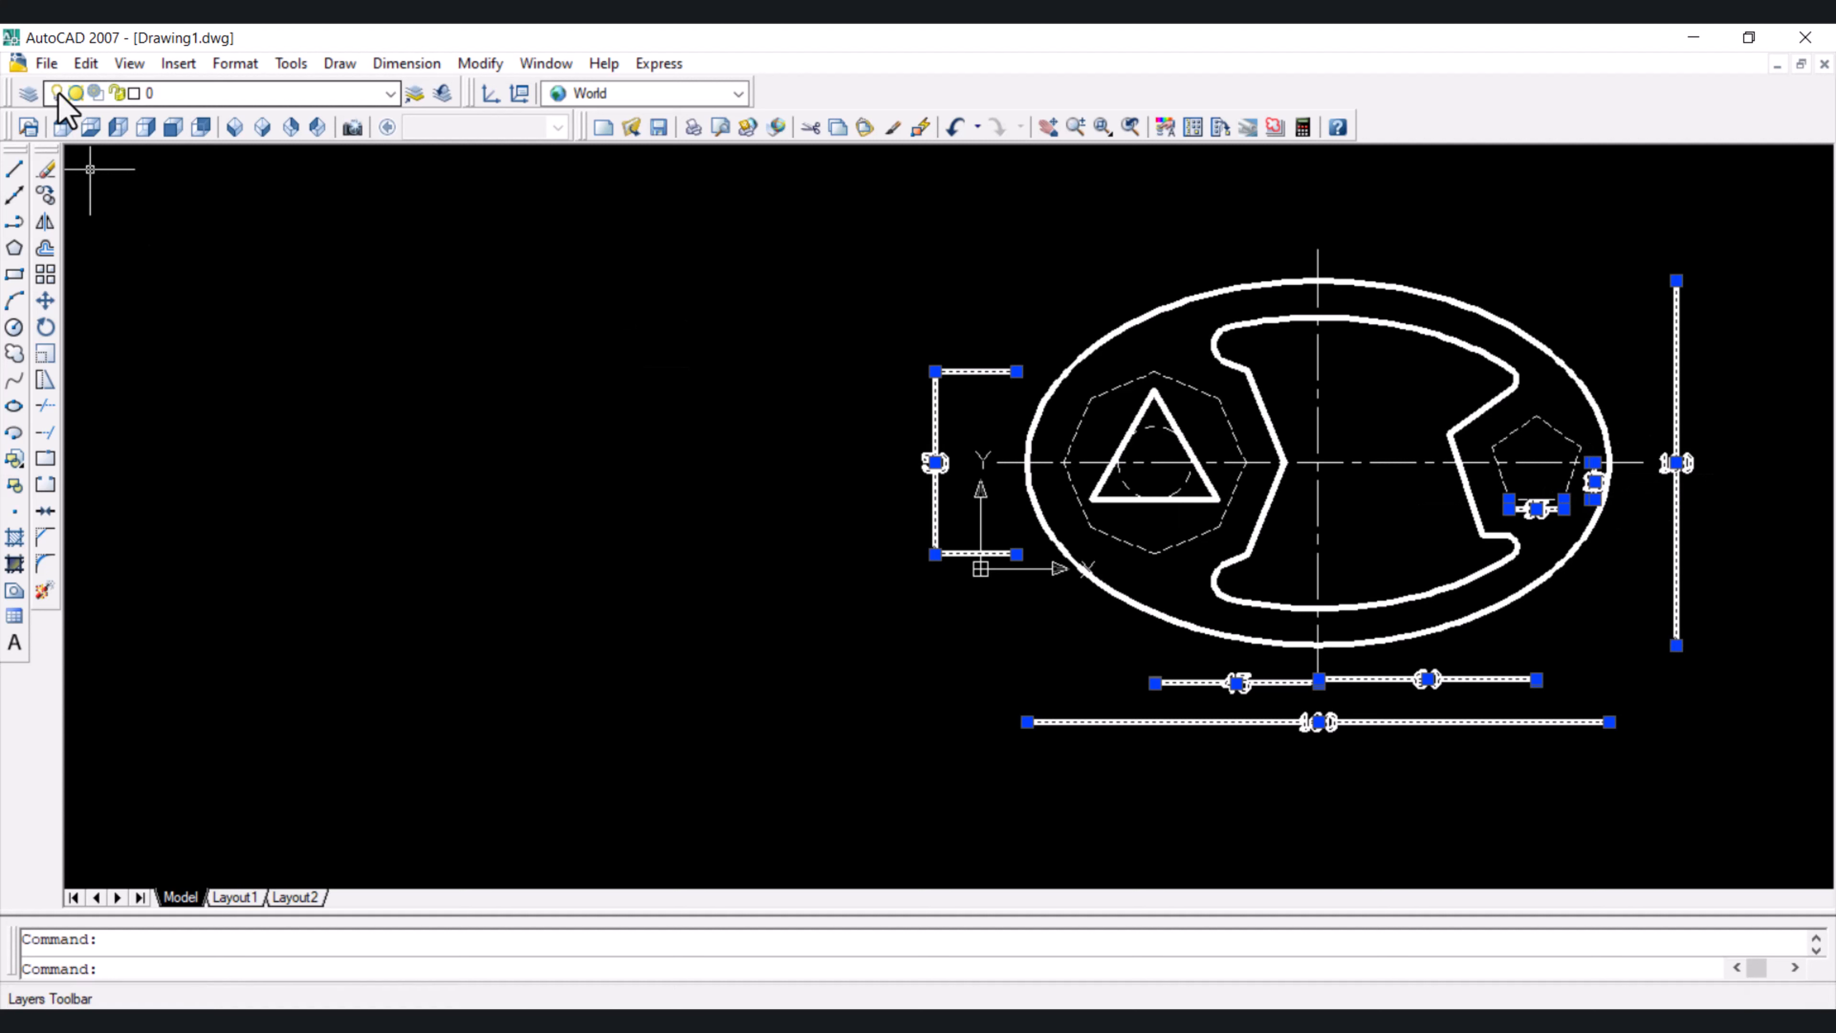
left_click(293, 94)
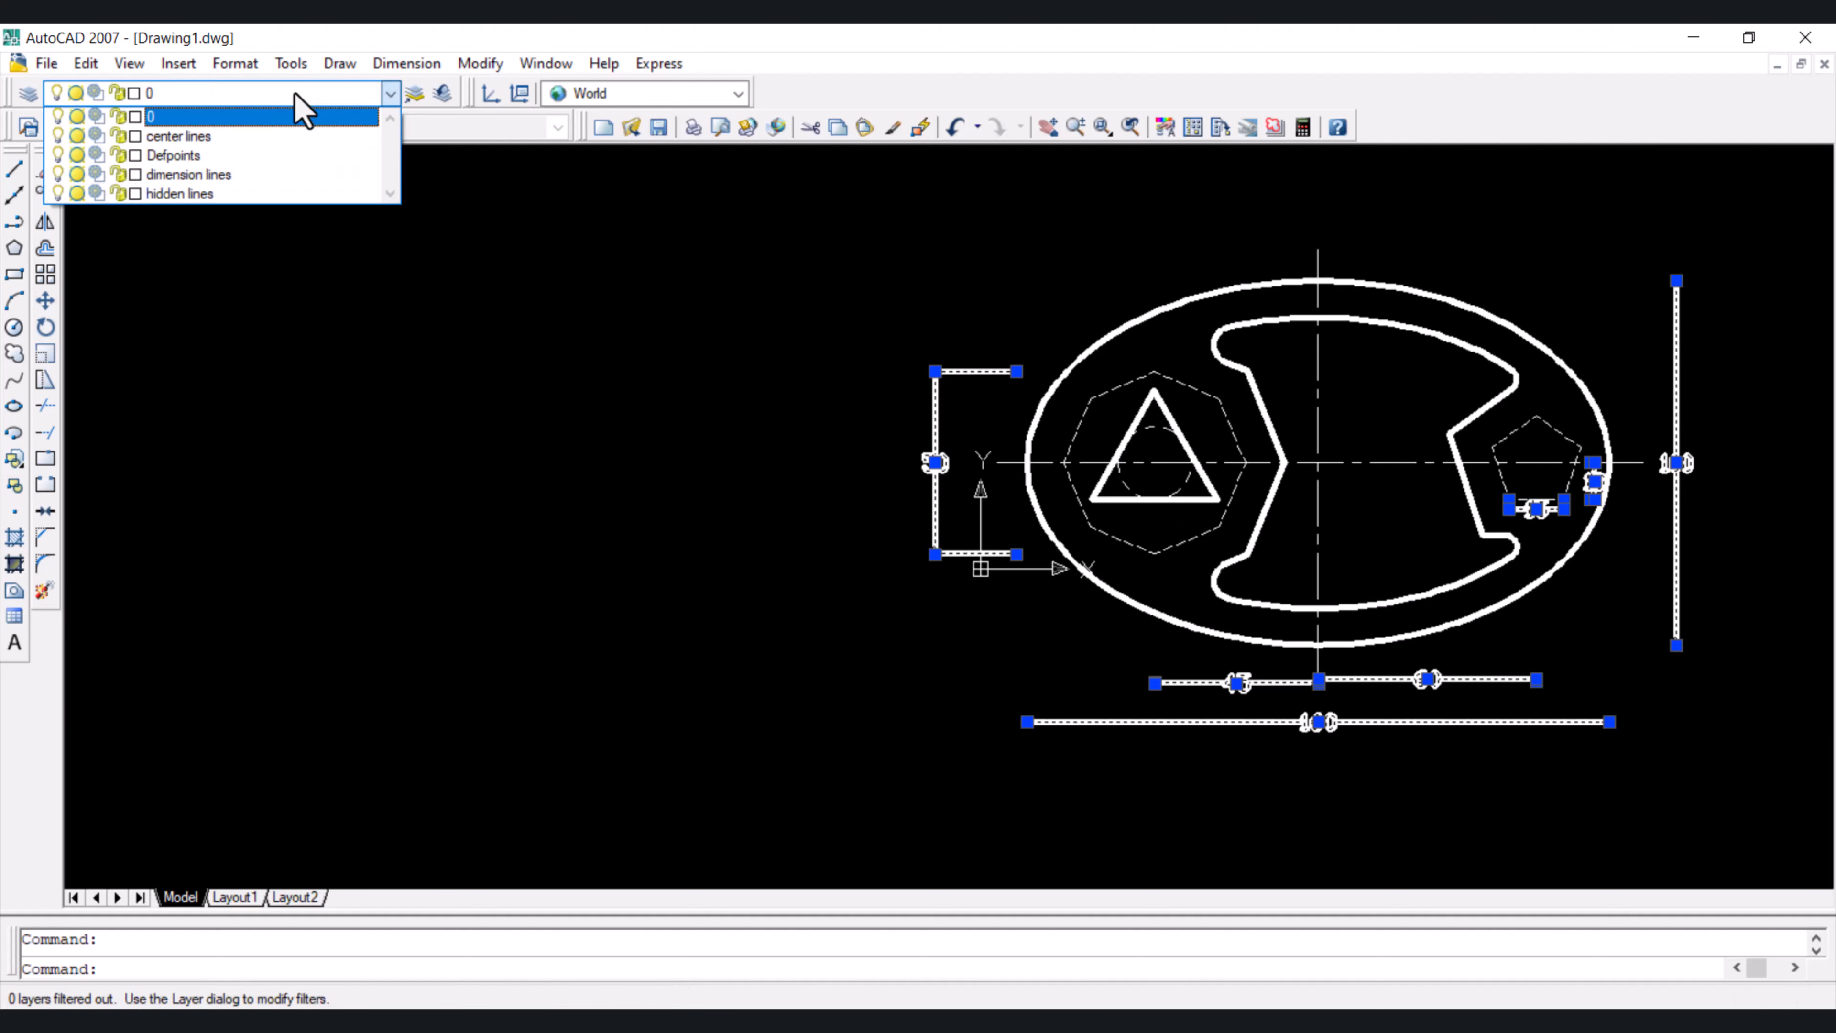
left_click(263, 176)
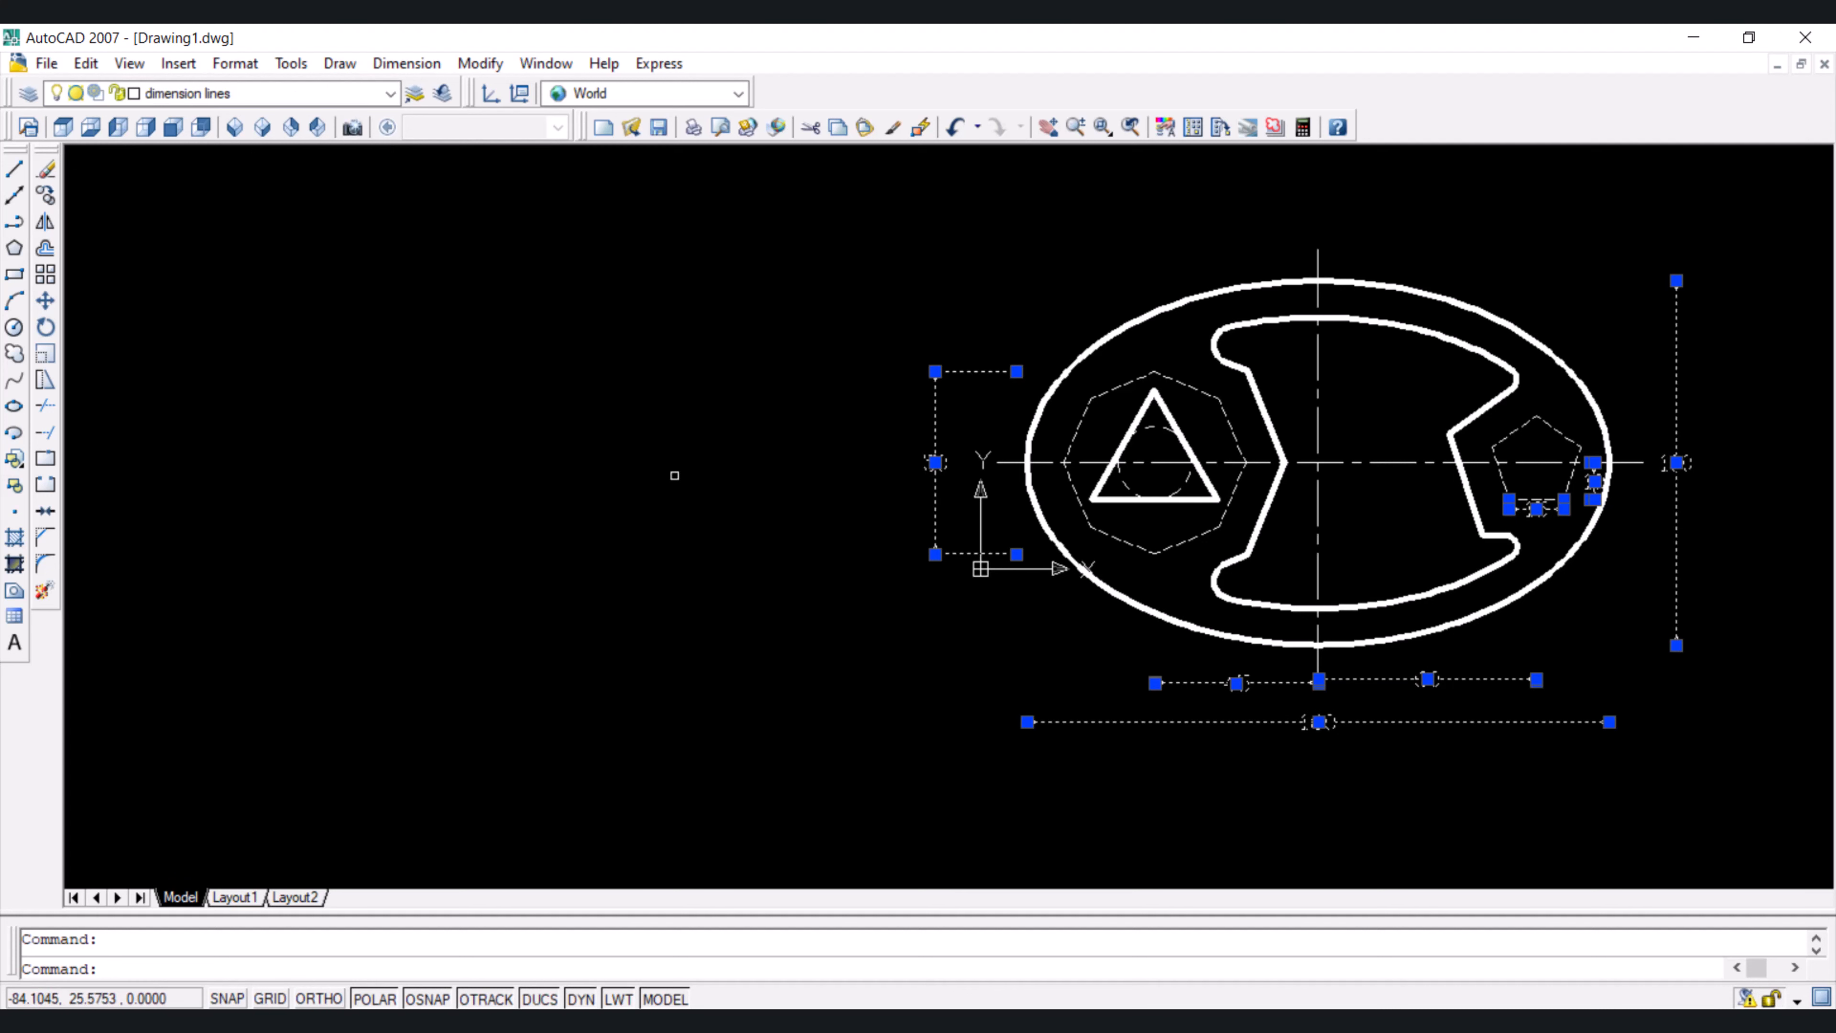
key("Escape")
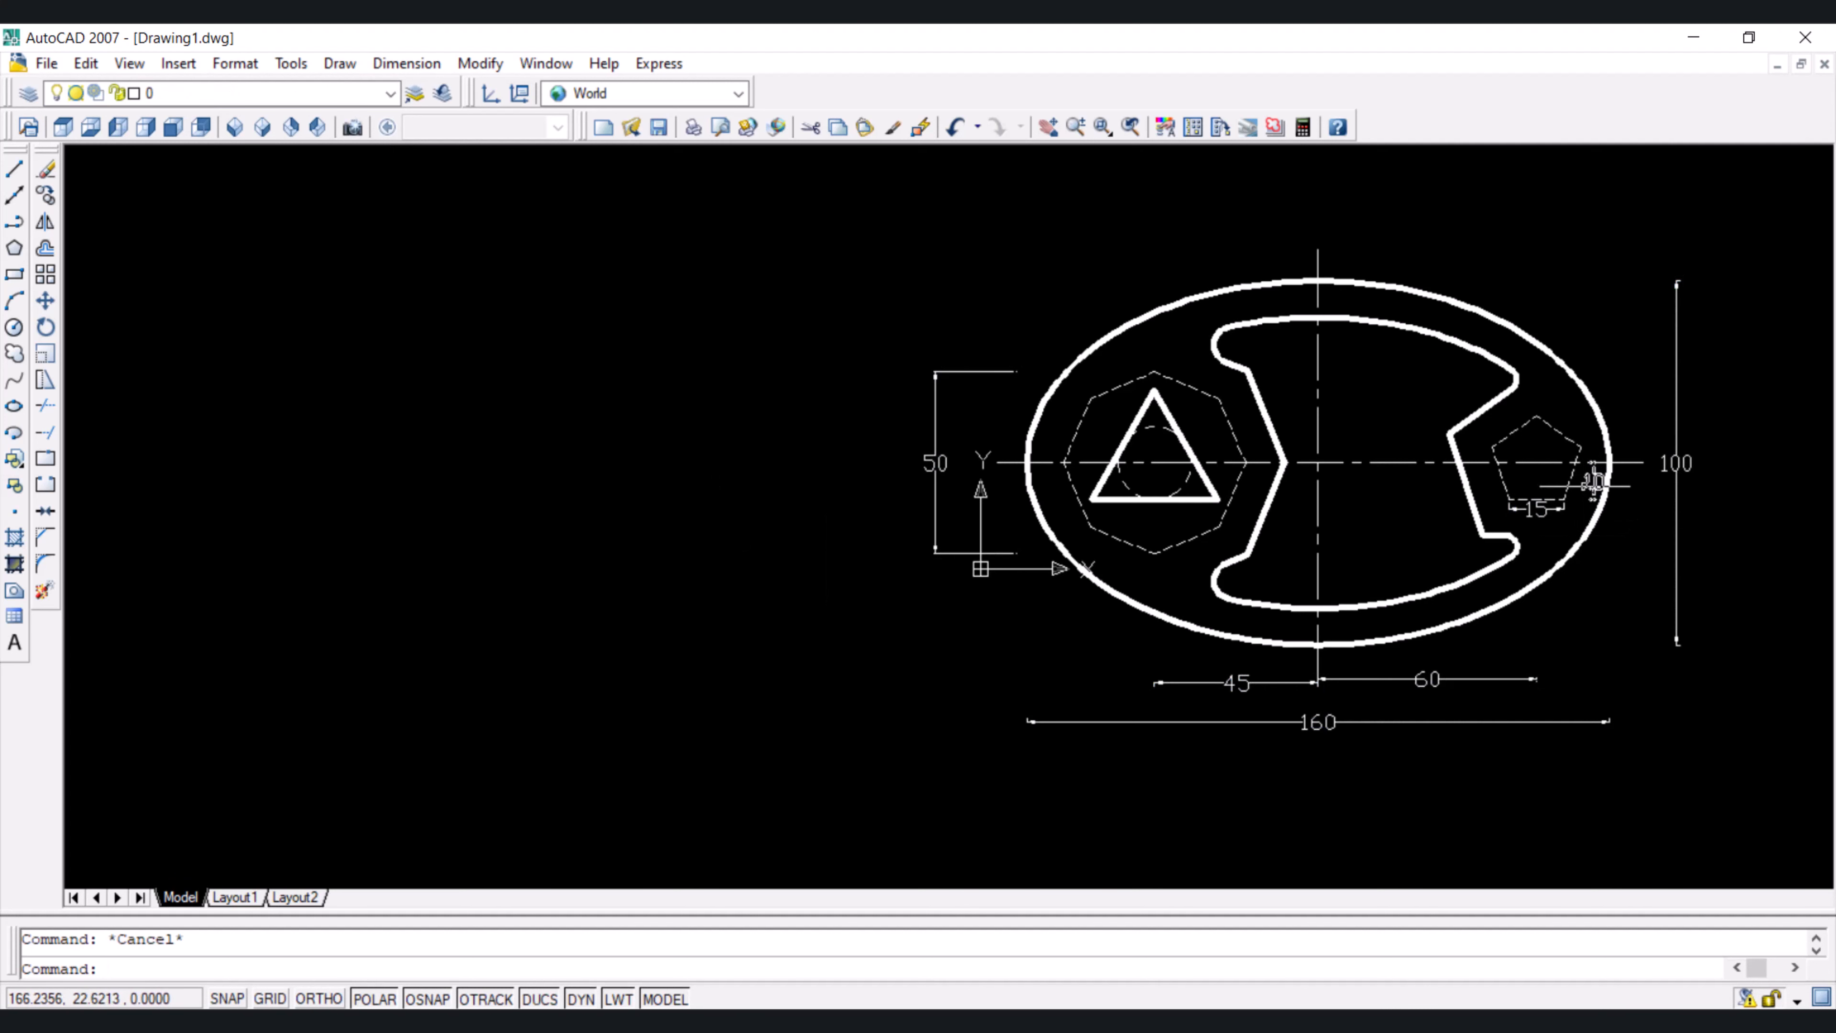
Shift the vertical 10 dimension beside the pentagon horizontally closer to the pentagon, away from the ellipse outline
scroll(1596, 481, "up", 5)
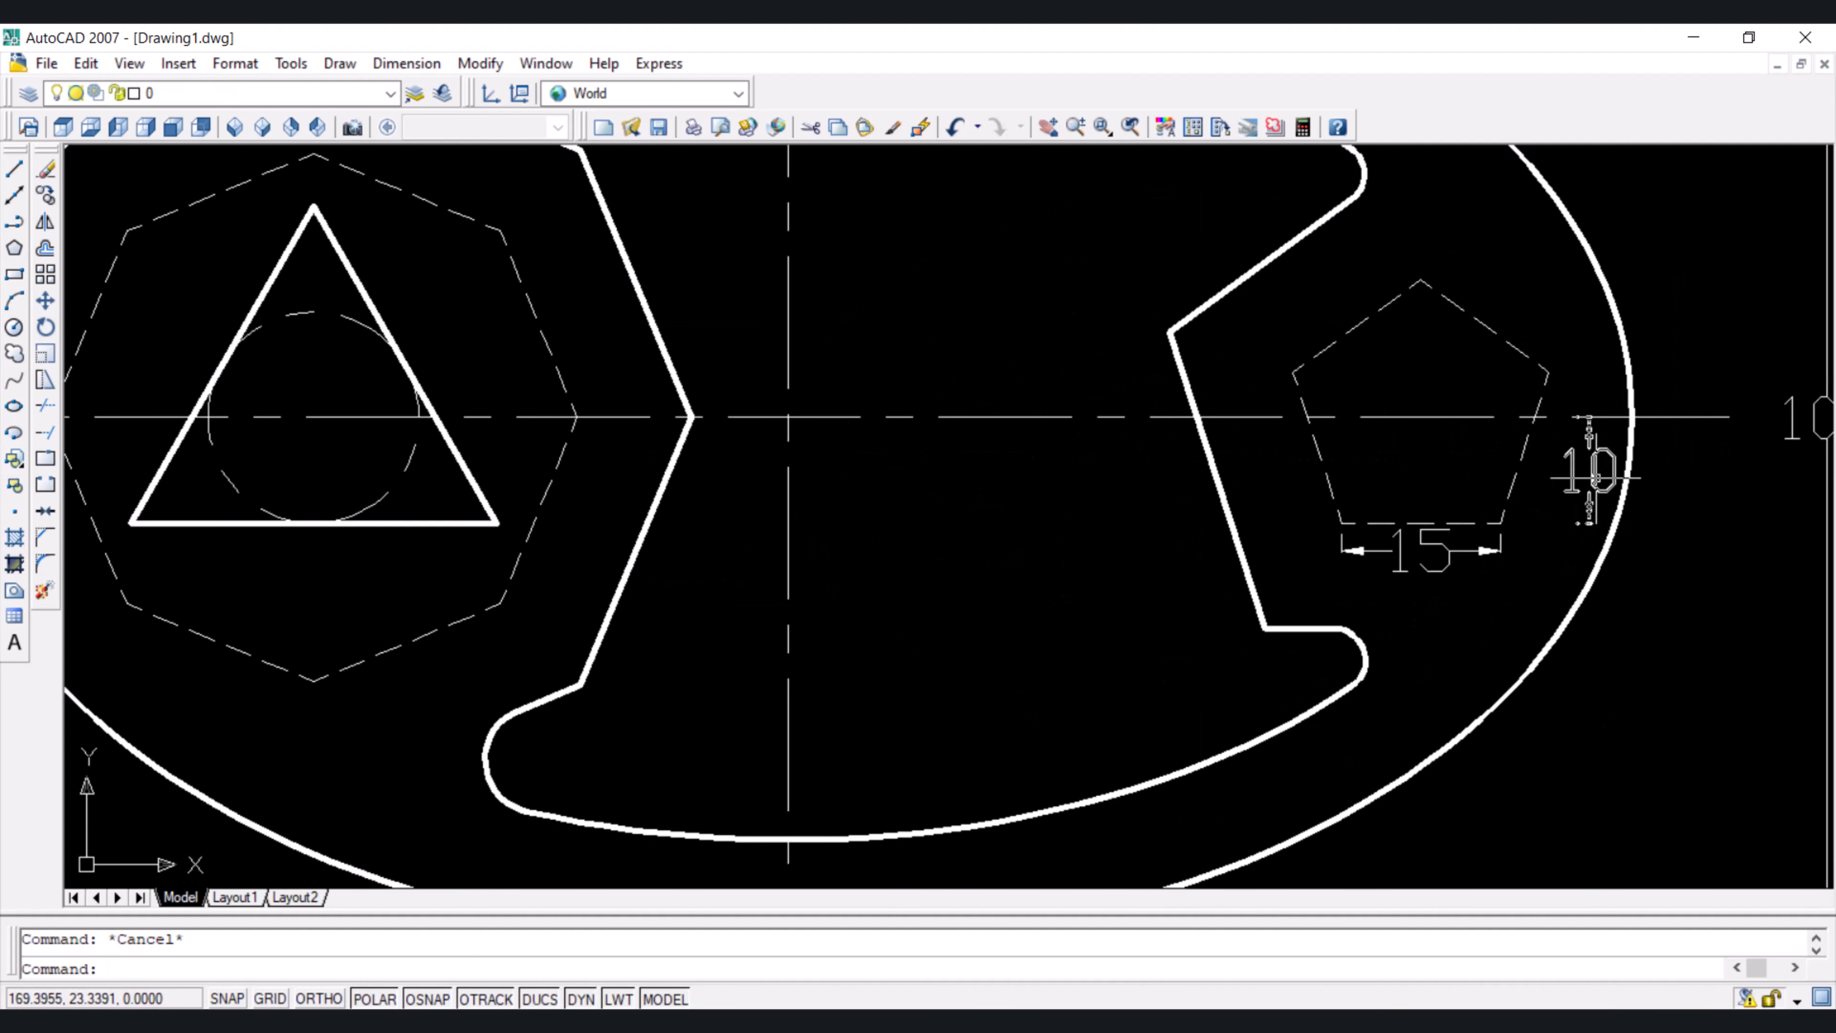
left_click(1595, 480)
left_click(1590, 471)
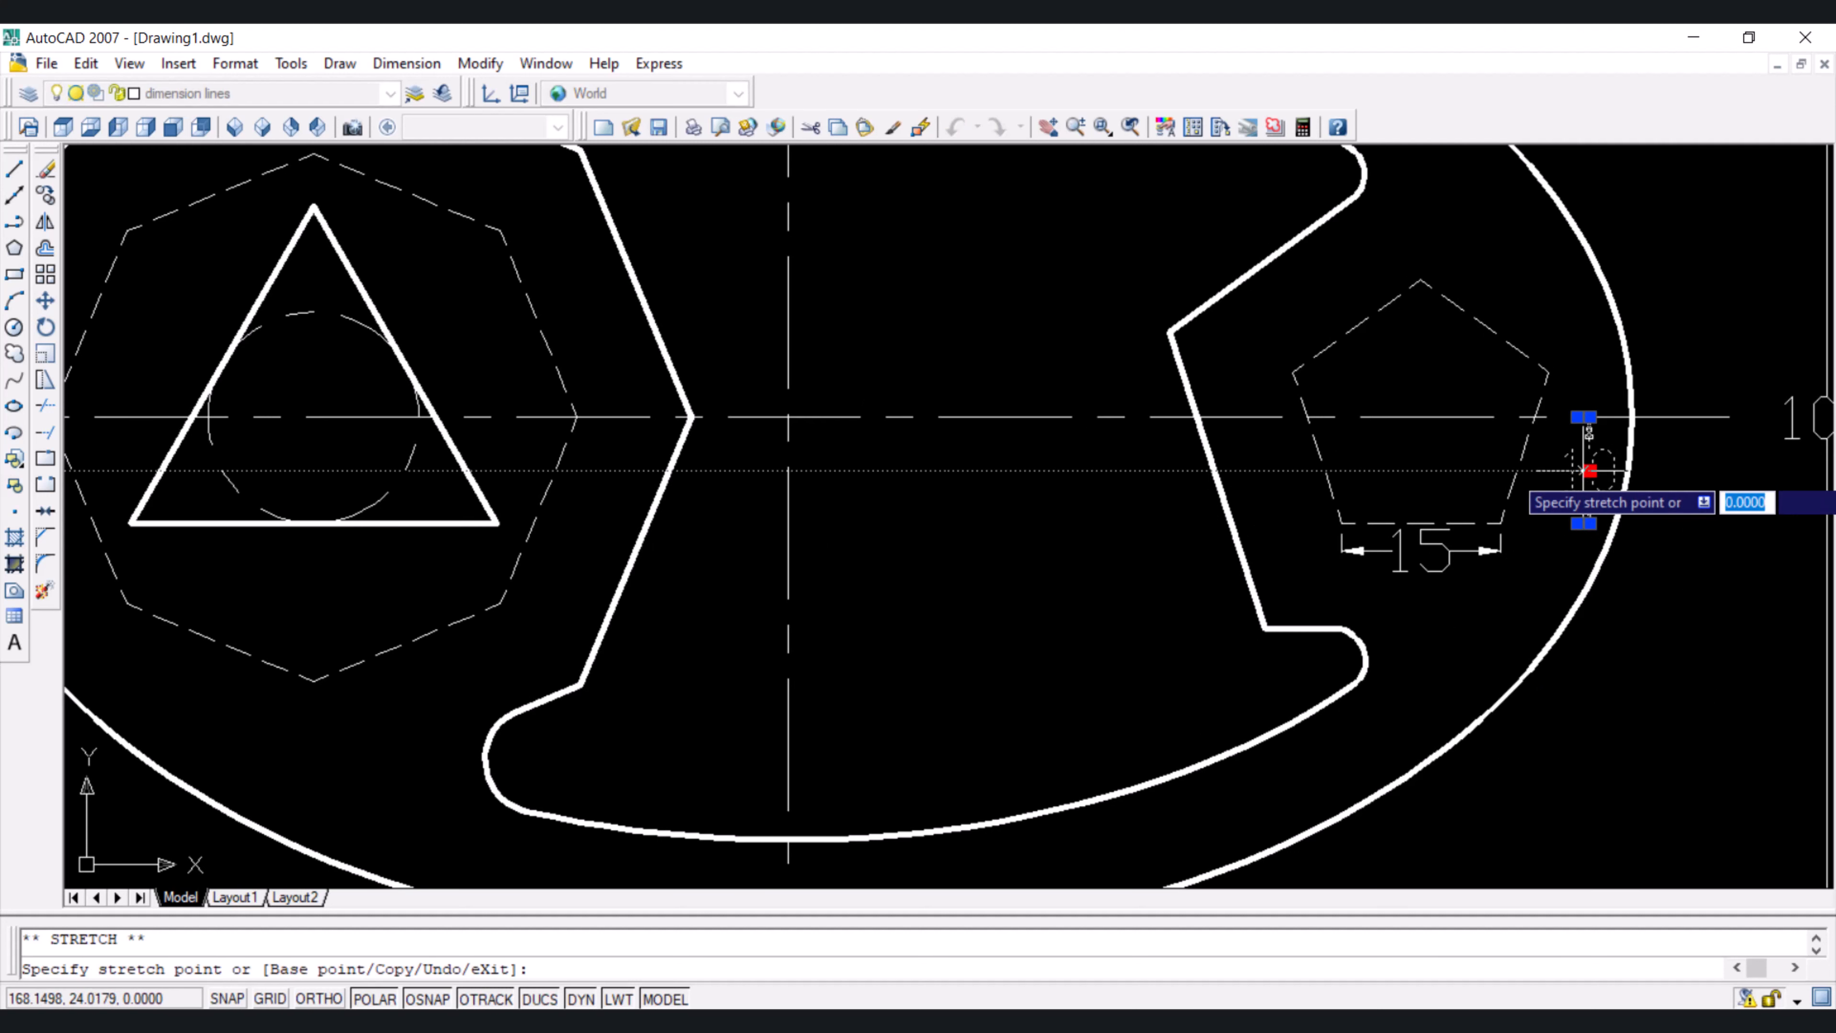
left_click(1564, 471)
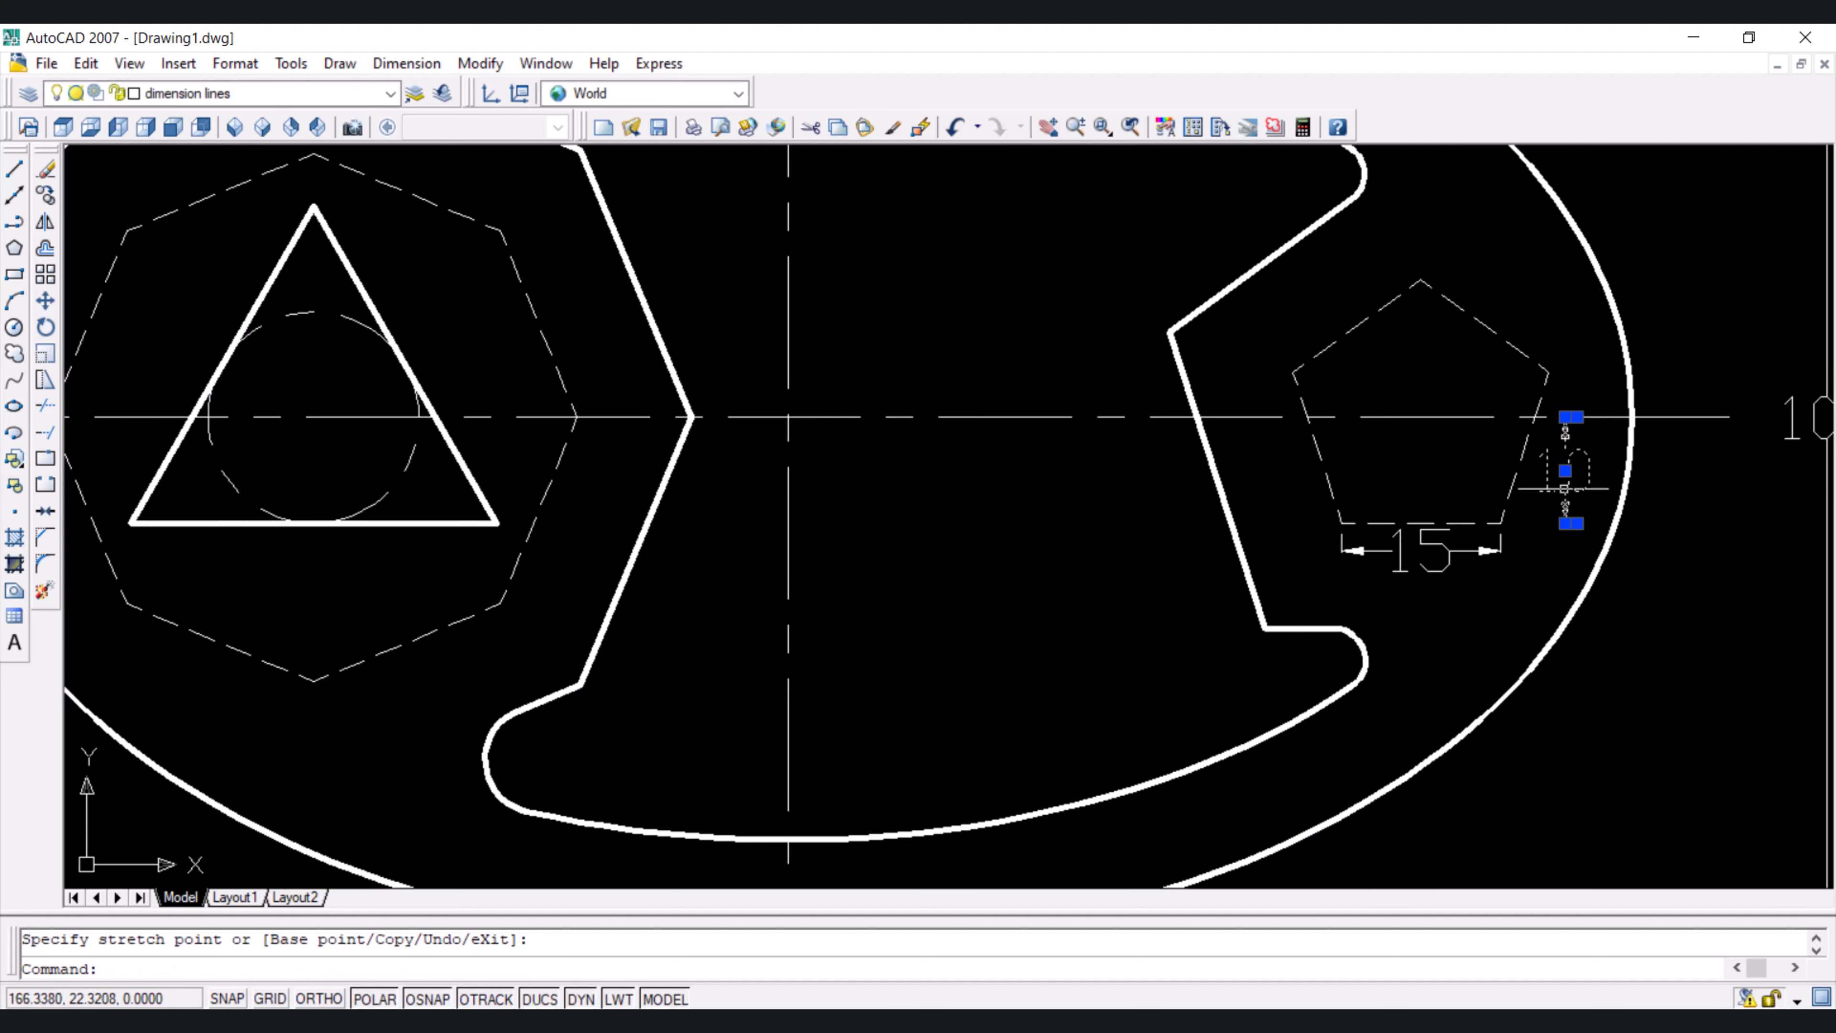
Shift the horizontal 15 dimension slightly farther below the pentagon's bottom edge
left_click(1439, 562)
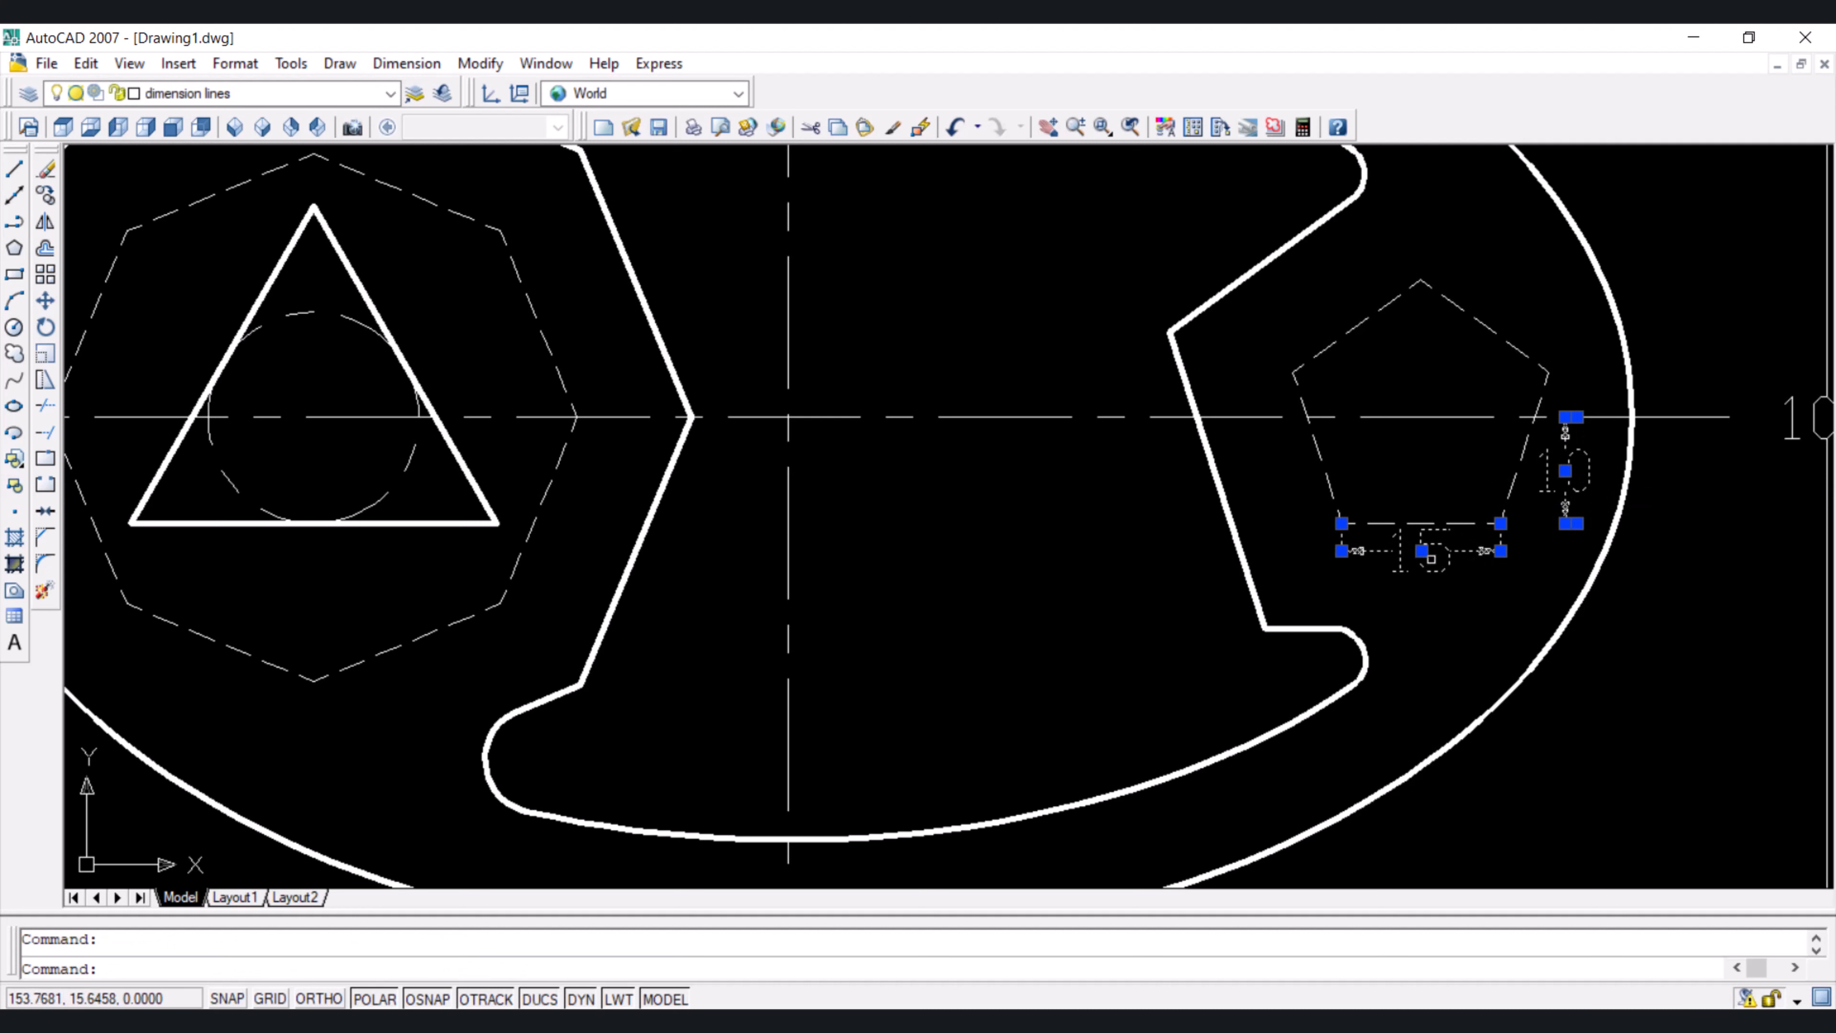
left_click(1423, 551)
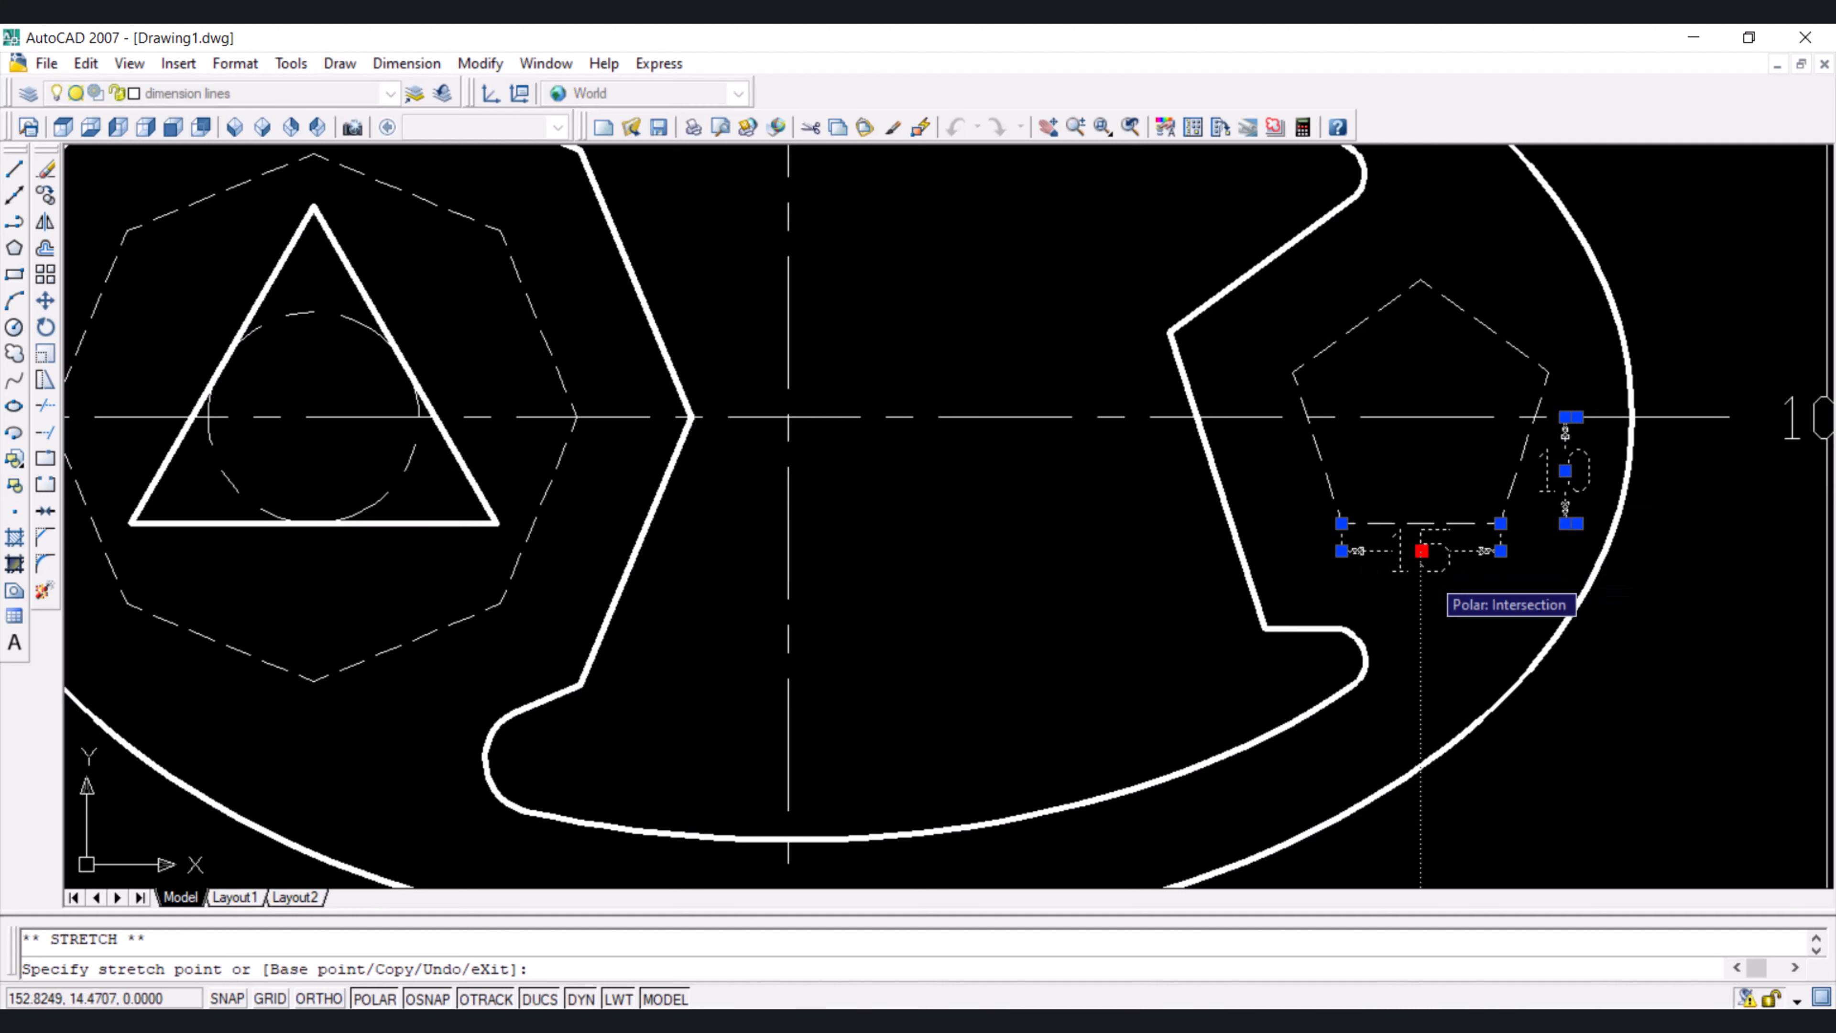
left_click(1422, 551)
scroll(1535, 600, "down", 4)
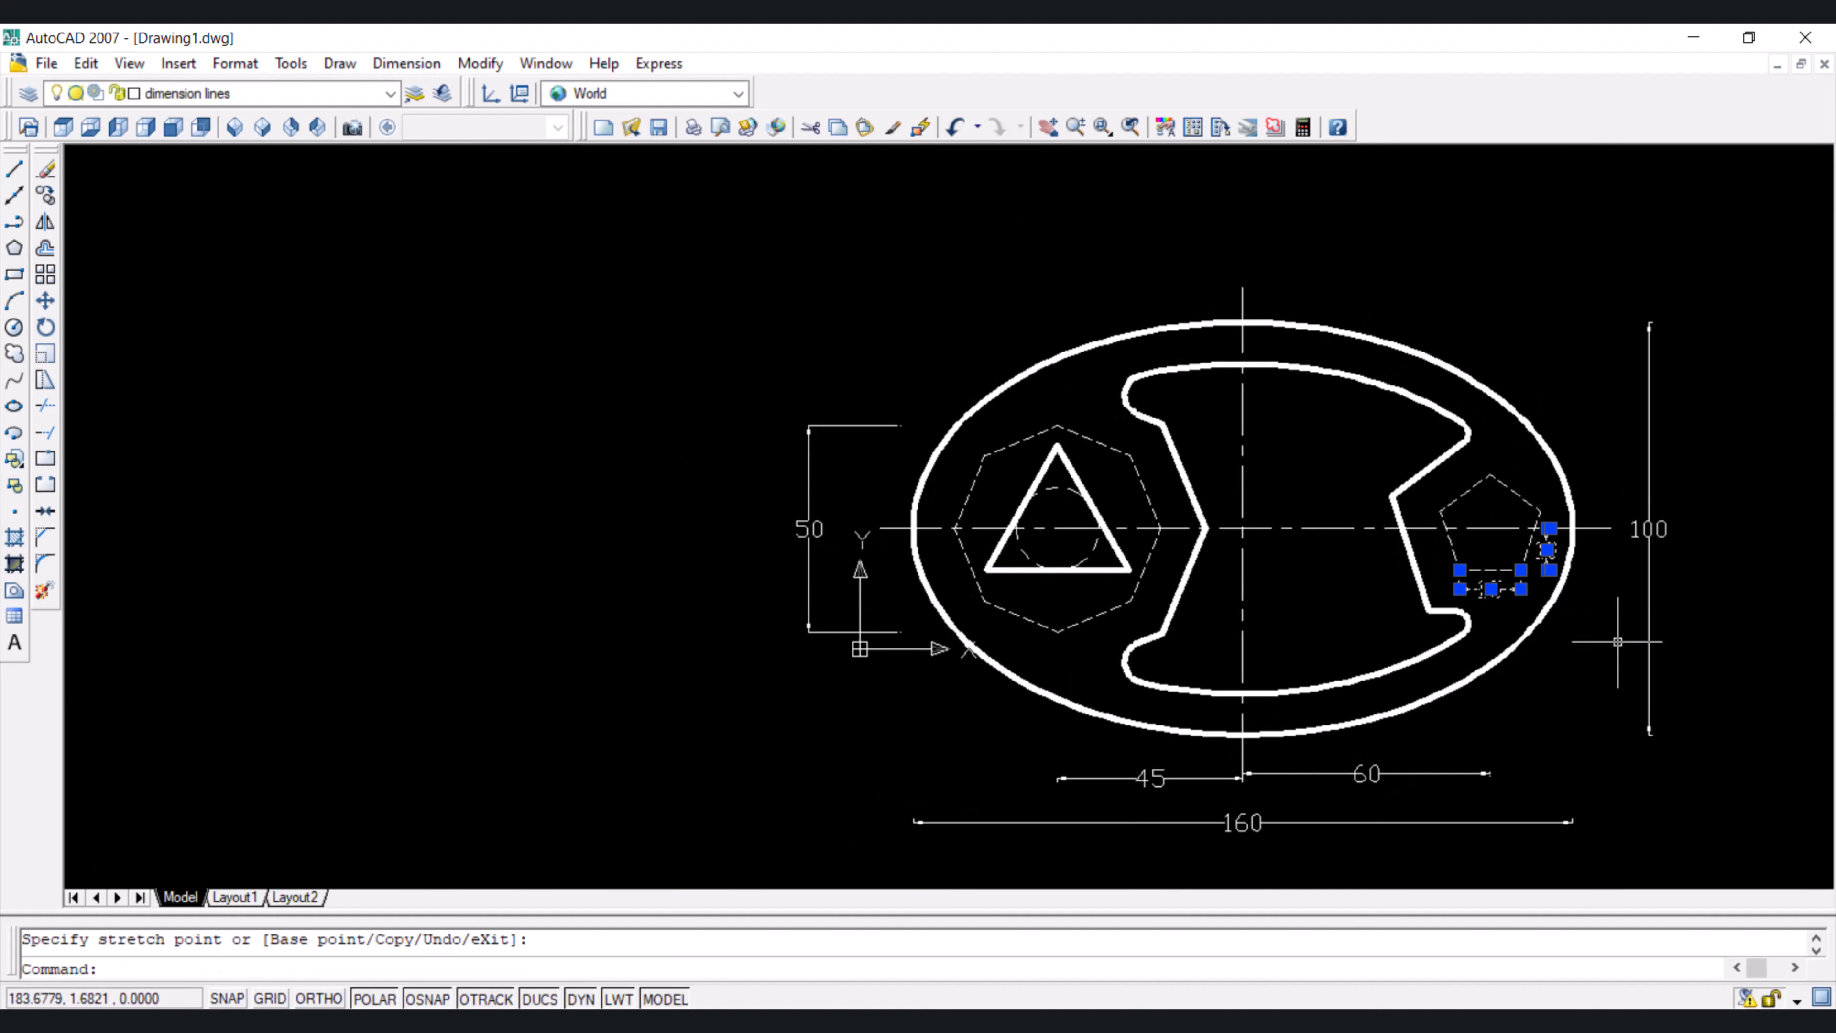
key("Escape")
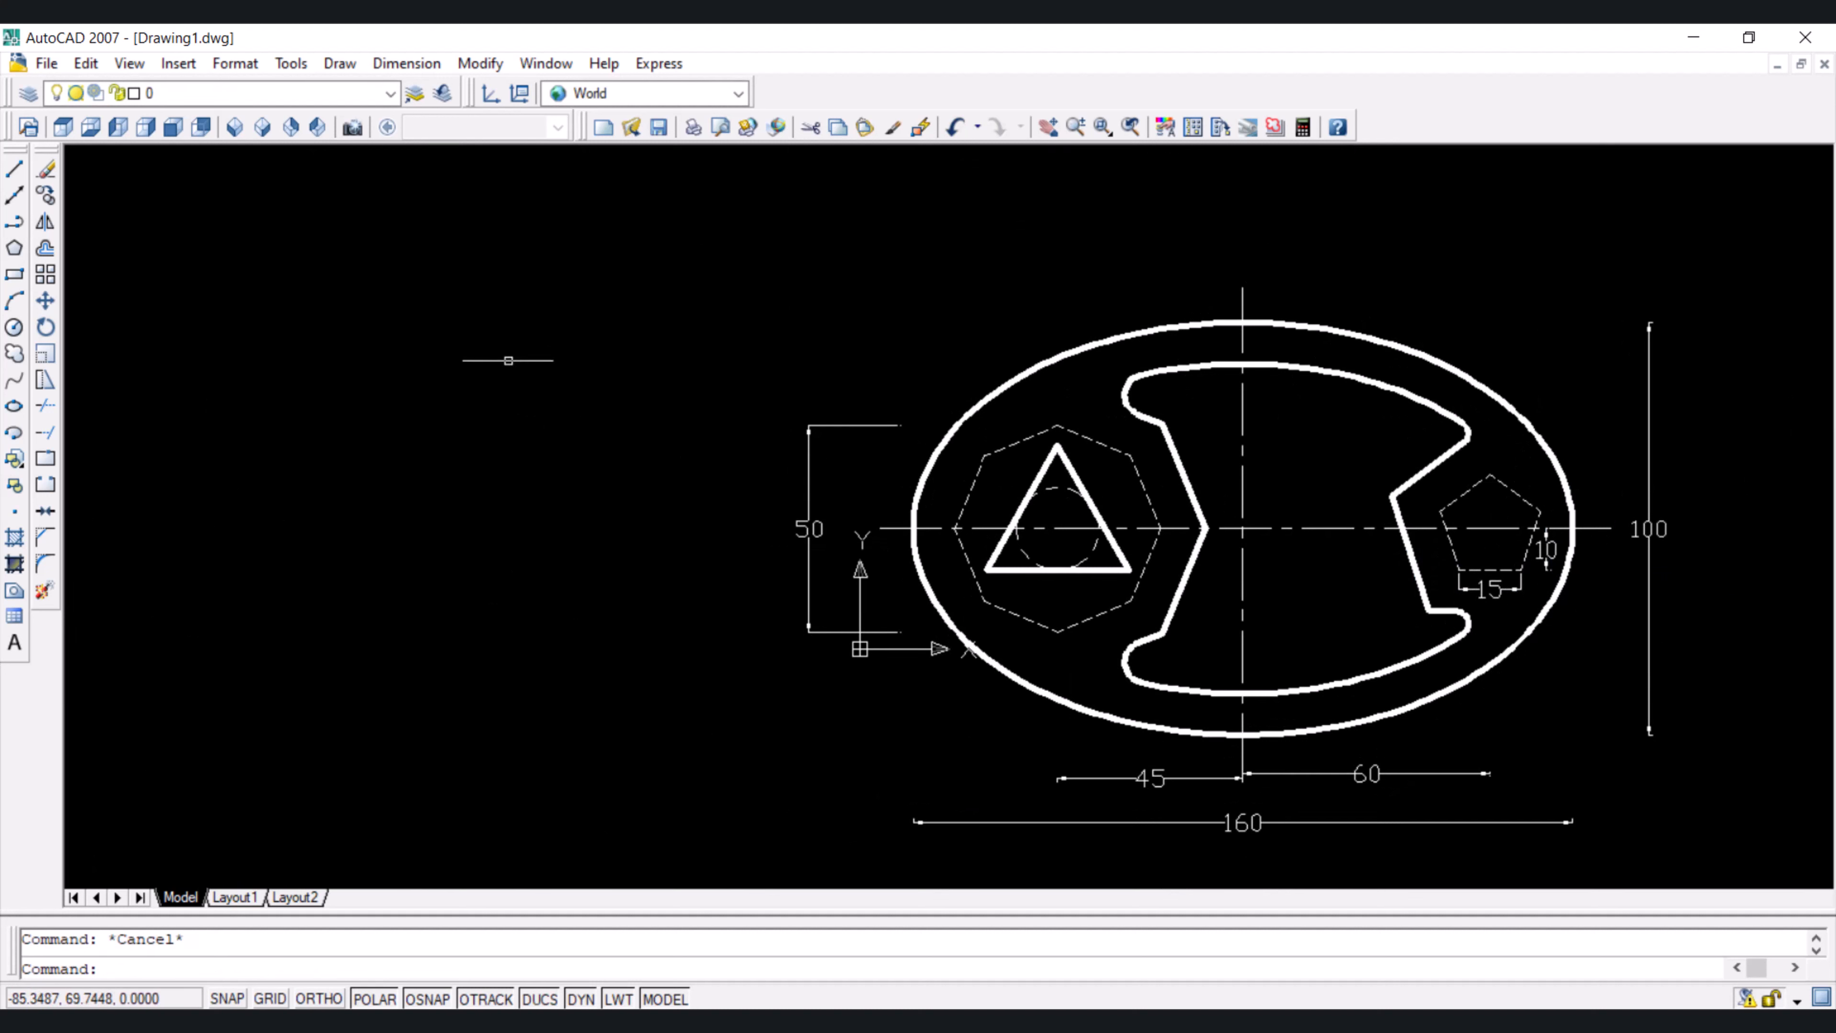
Add an aligned dimension for the gap between the outer ellipse and the cut-out's upper arc, to the right of the vertical centerline
left_click(421, 67)
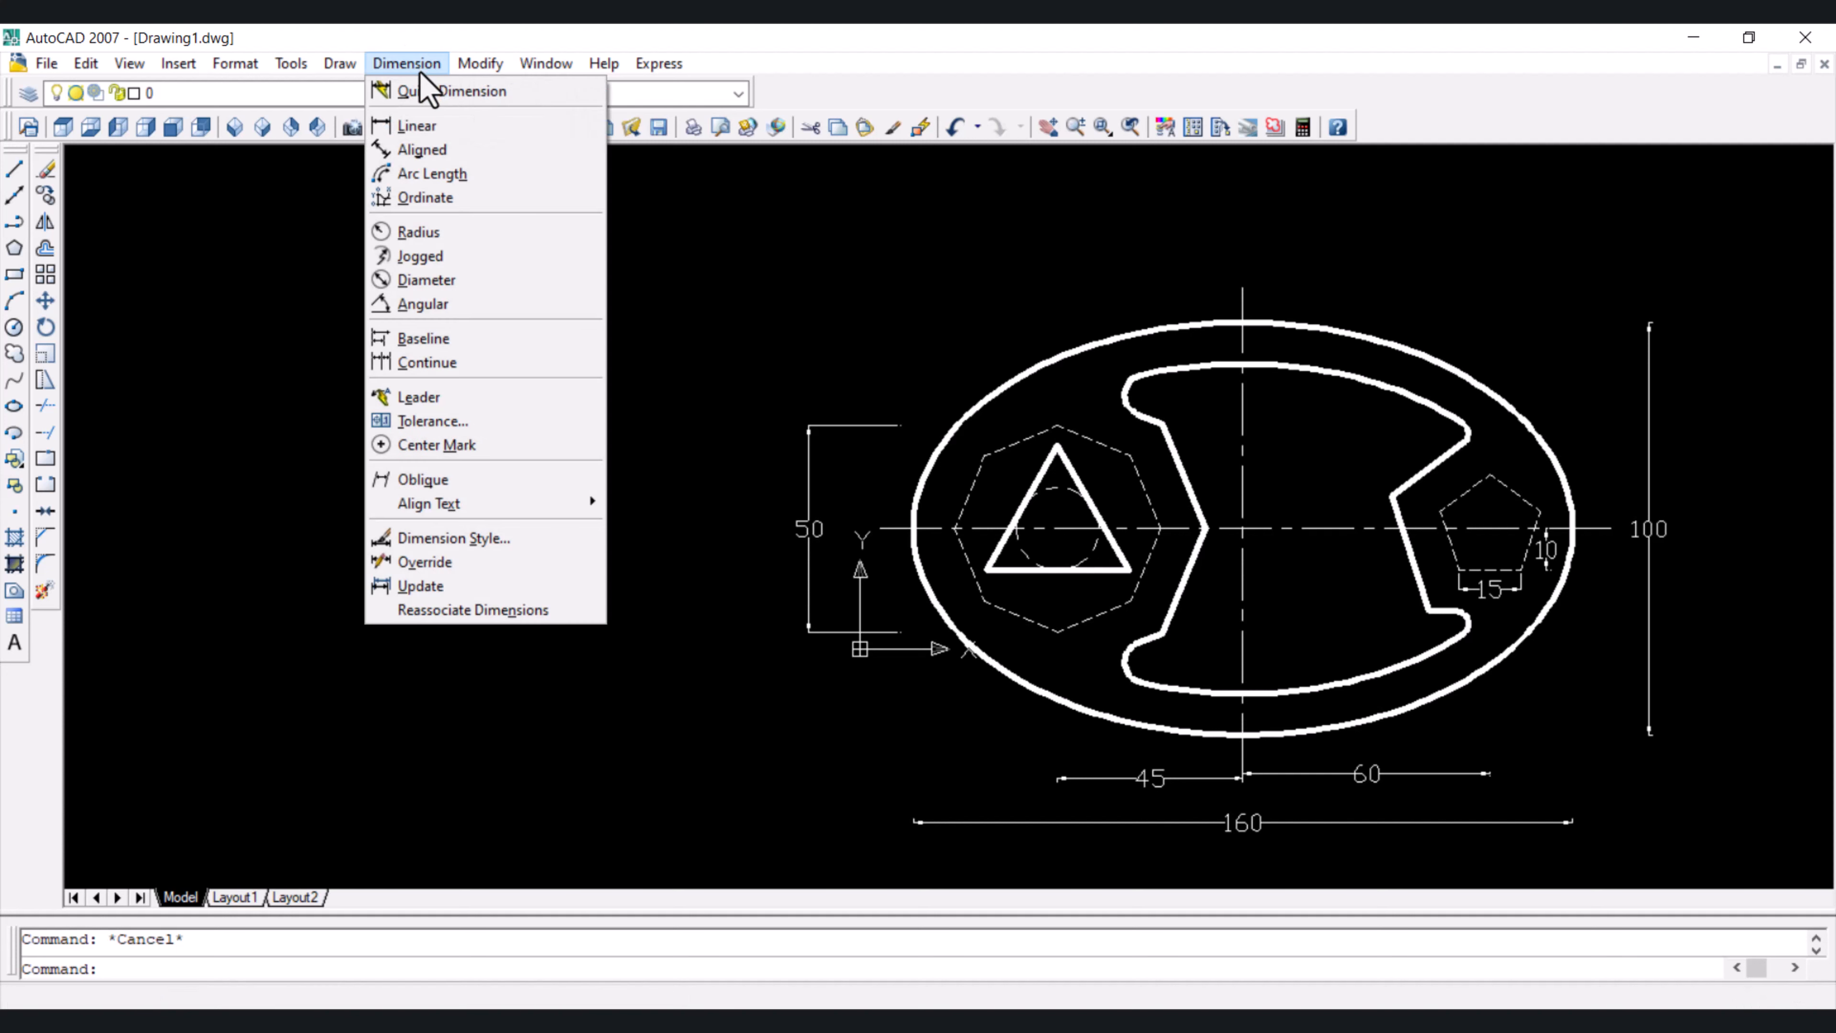
left_click(427, 152)
scroll(1322, 377, "up", 5)
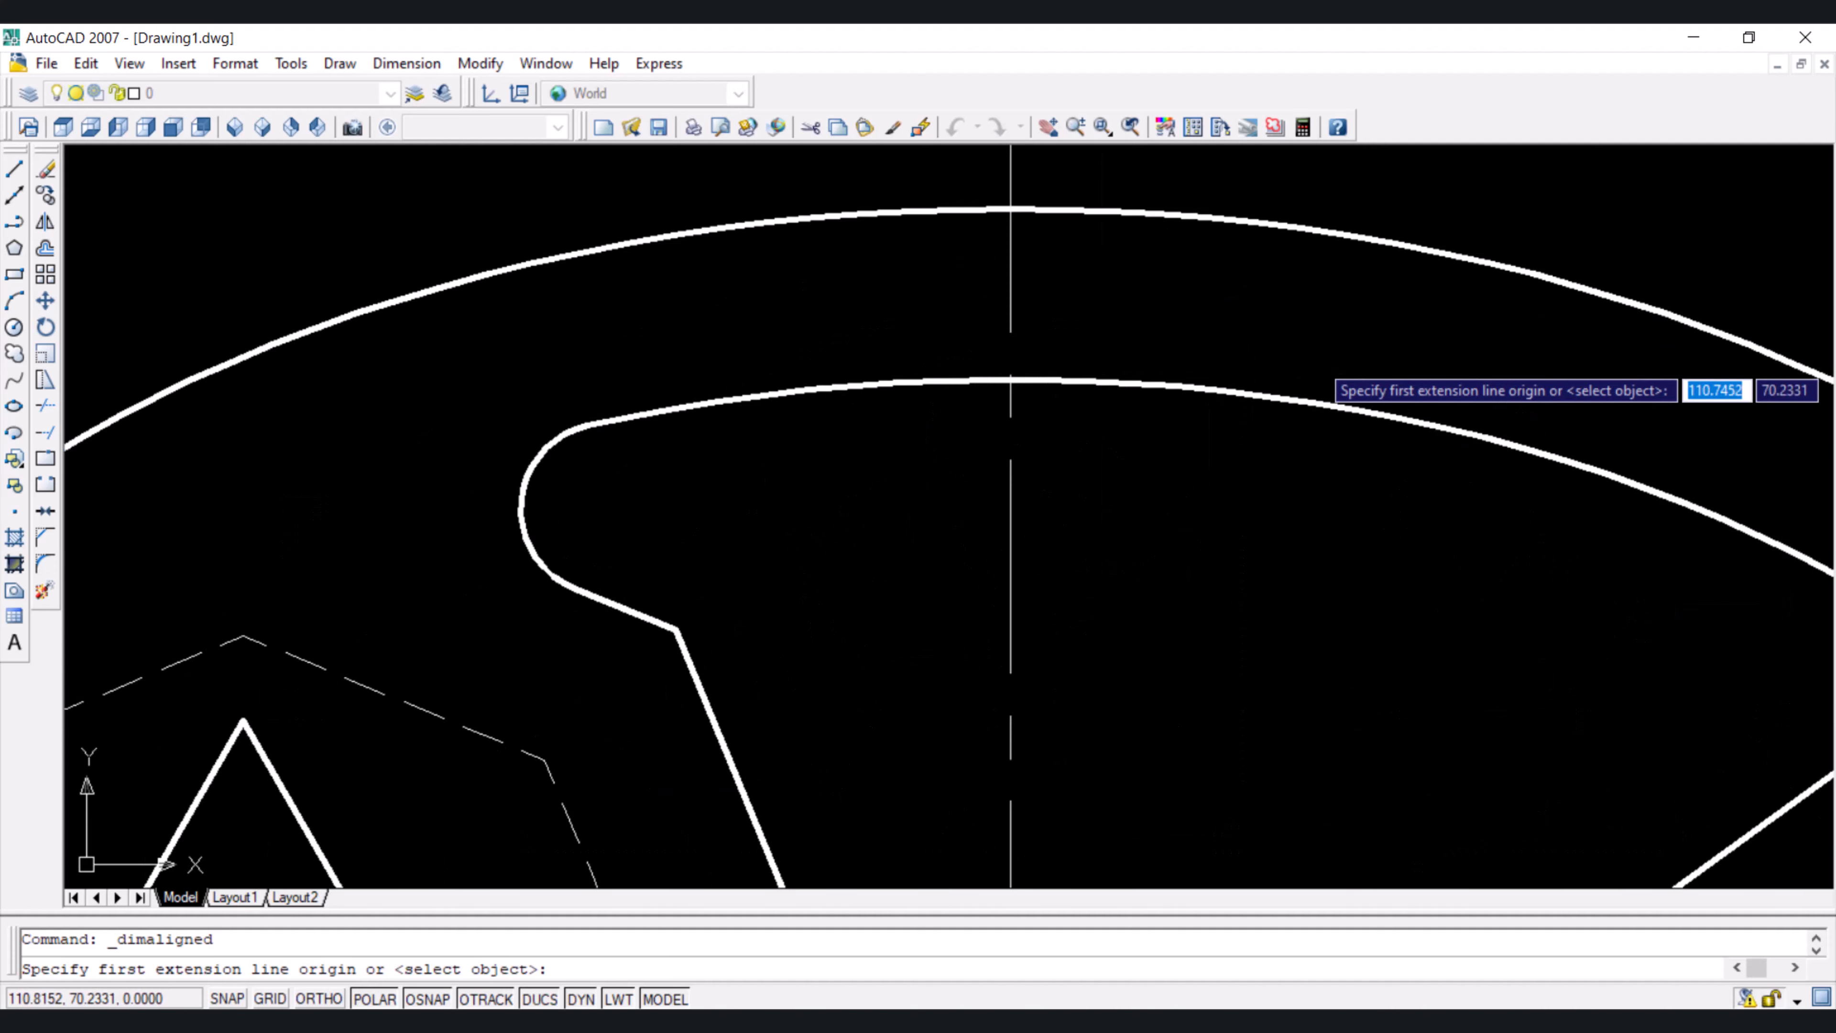
left_click(1416, 248)
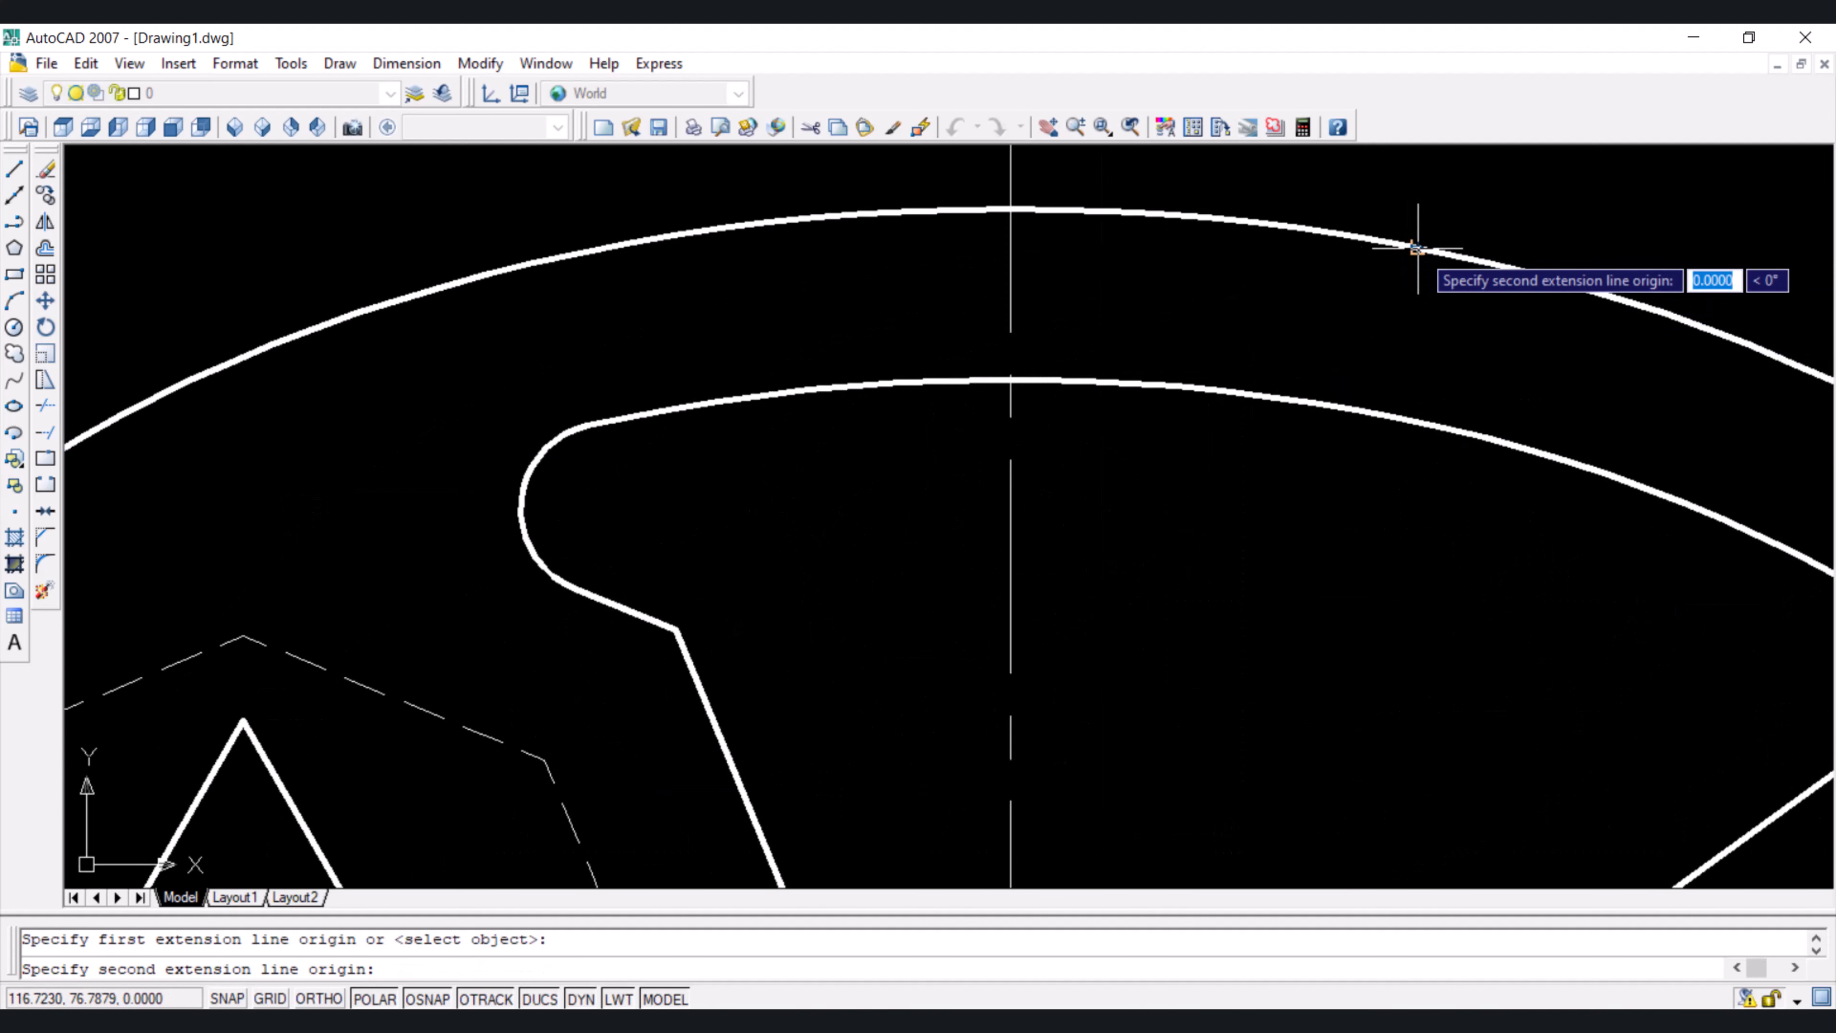
left_click(1383, 416)
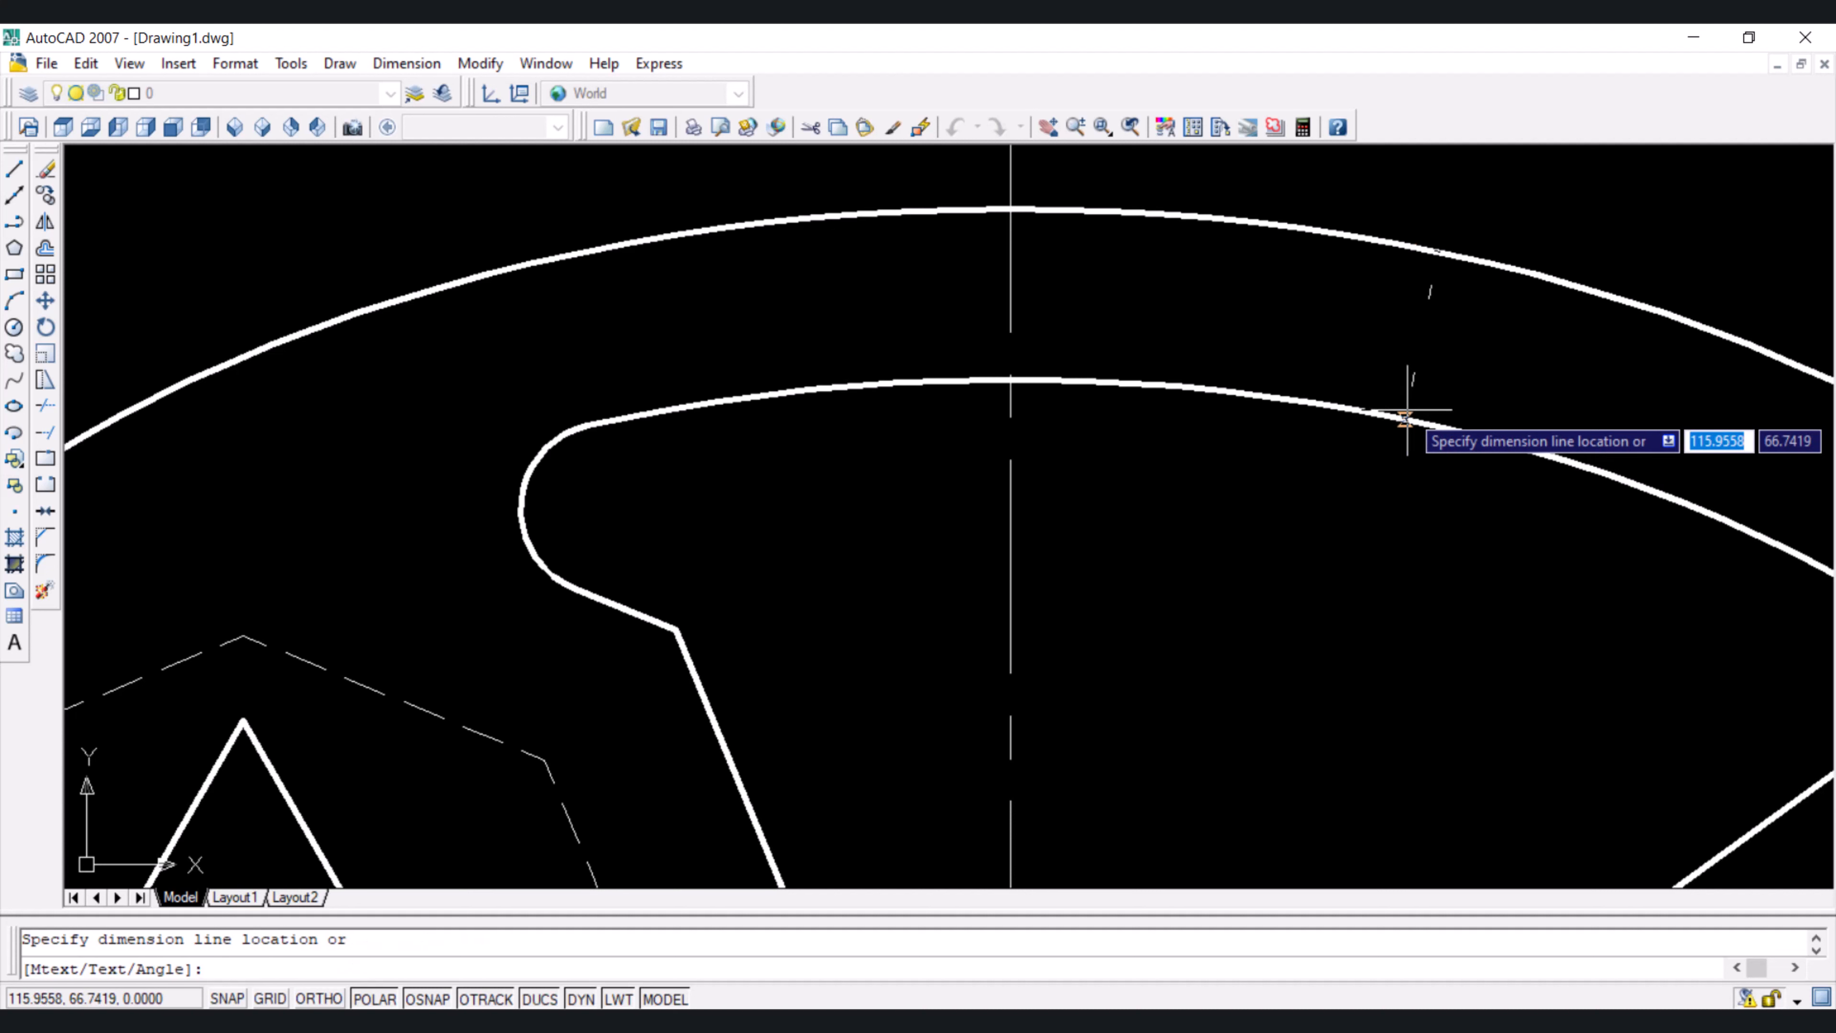
left_click(1406, 416)
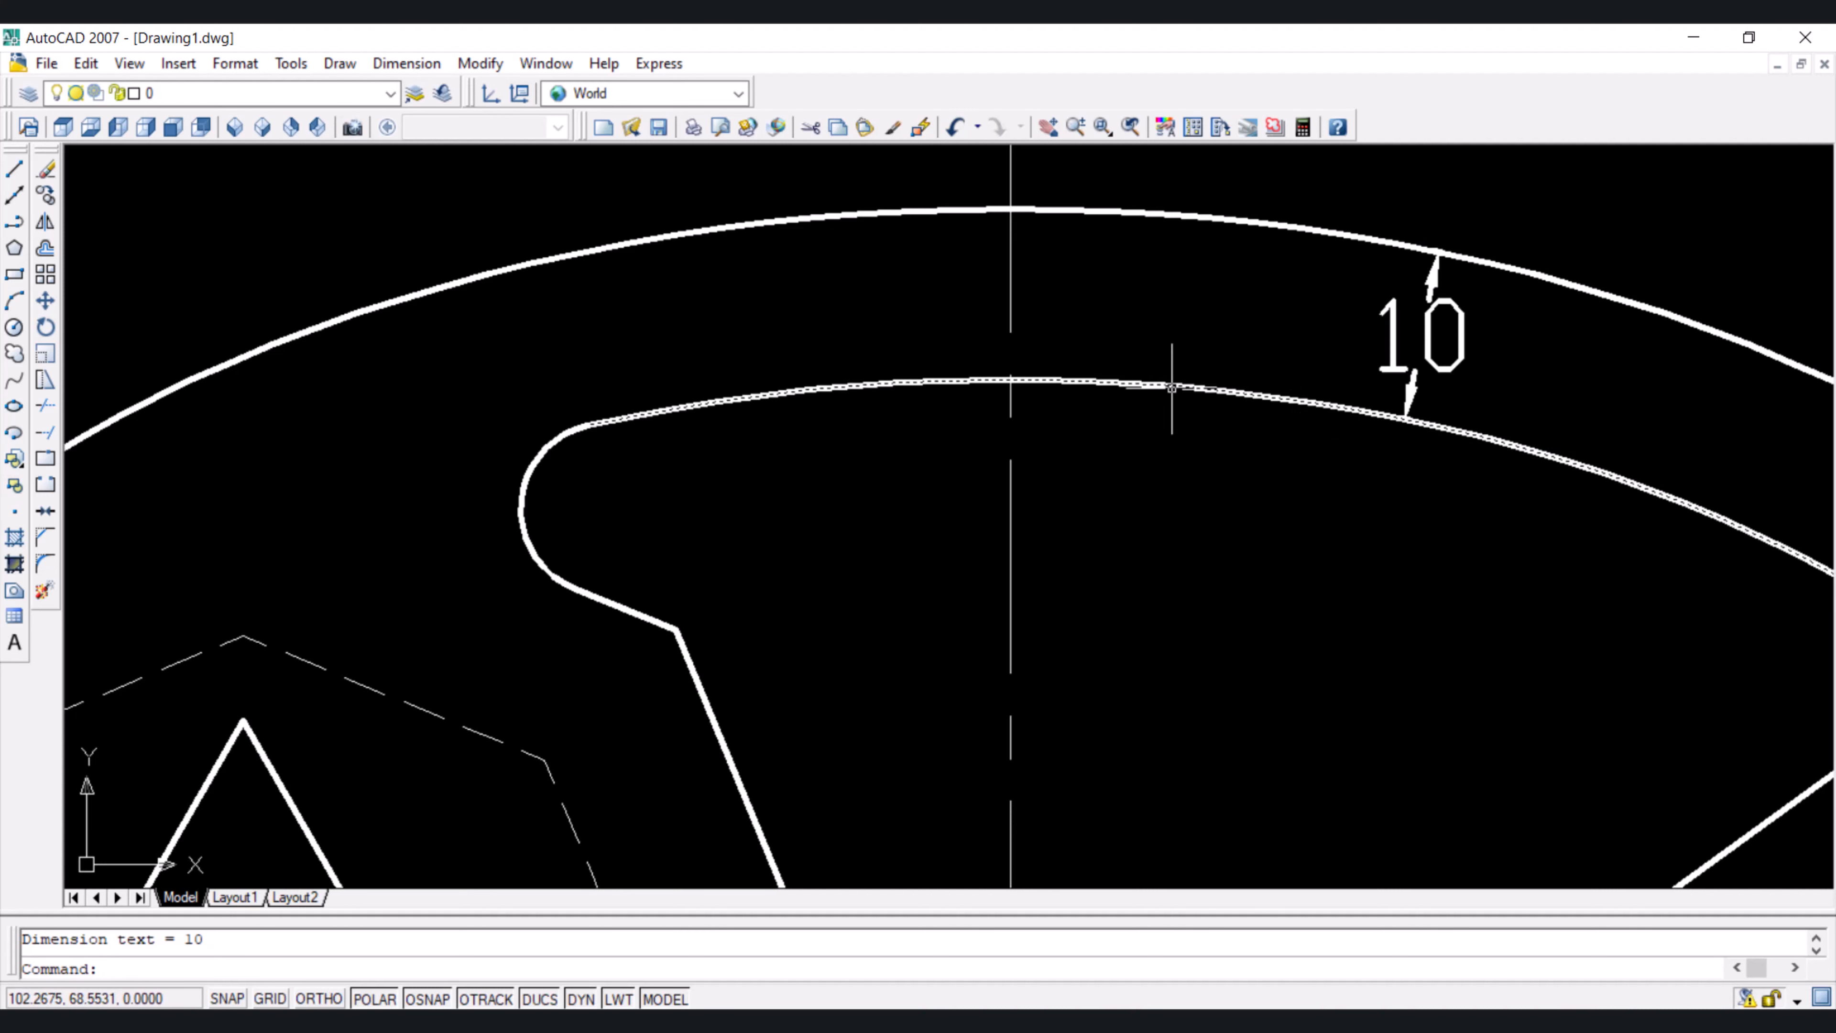
Add an aligned dimension for the gap between the octagon's upper-right side and the cut-out's parallel slanted edge
key("Return")
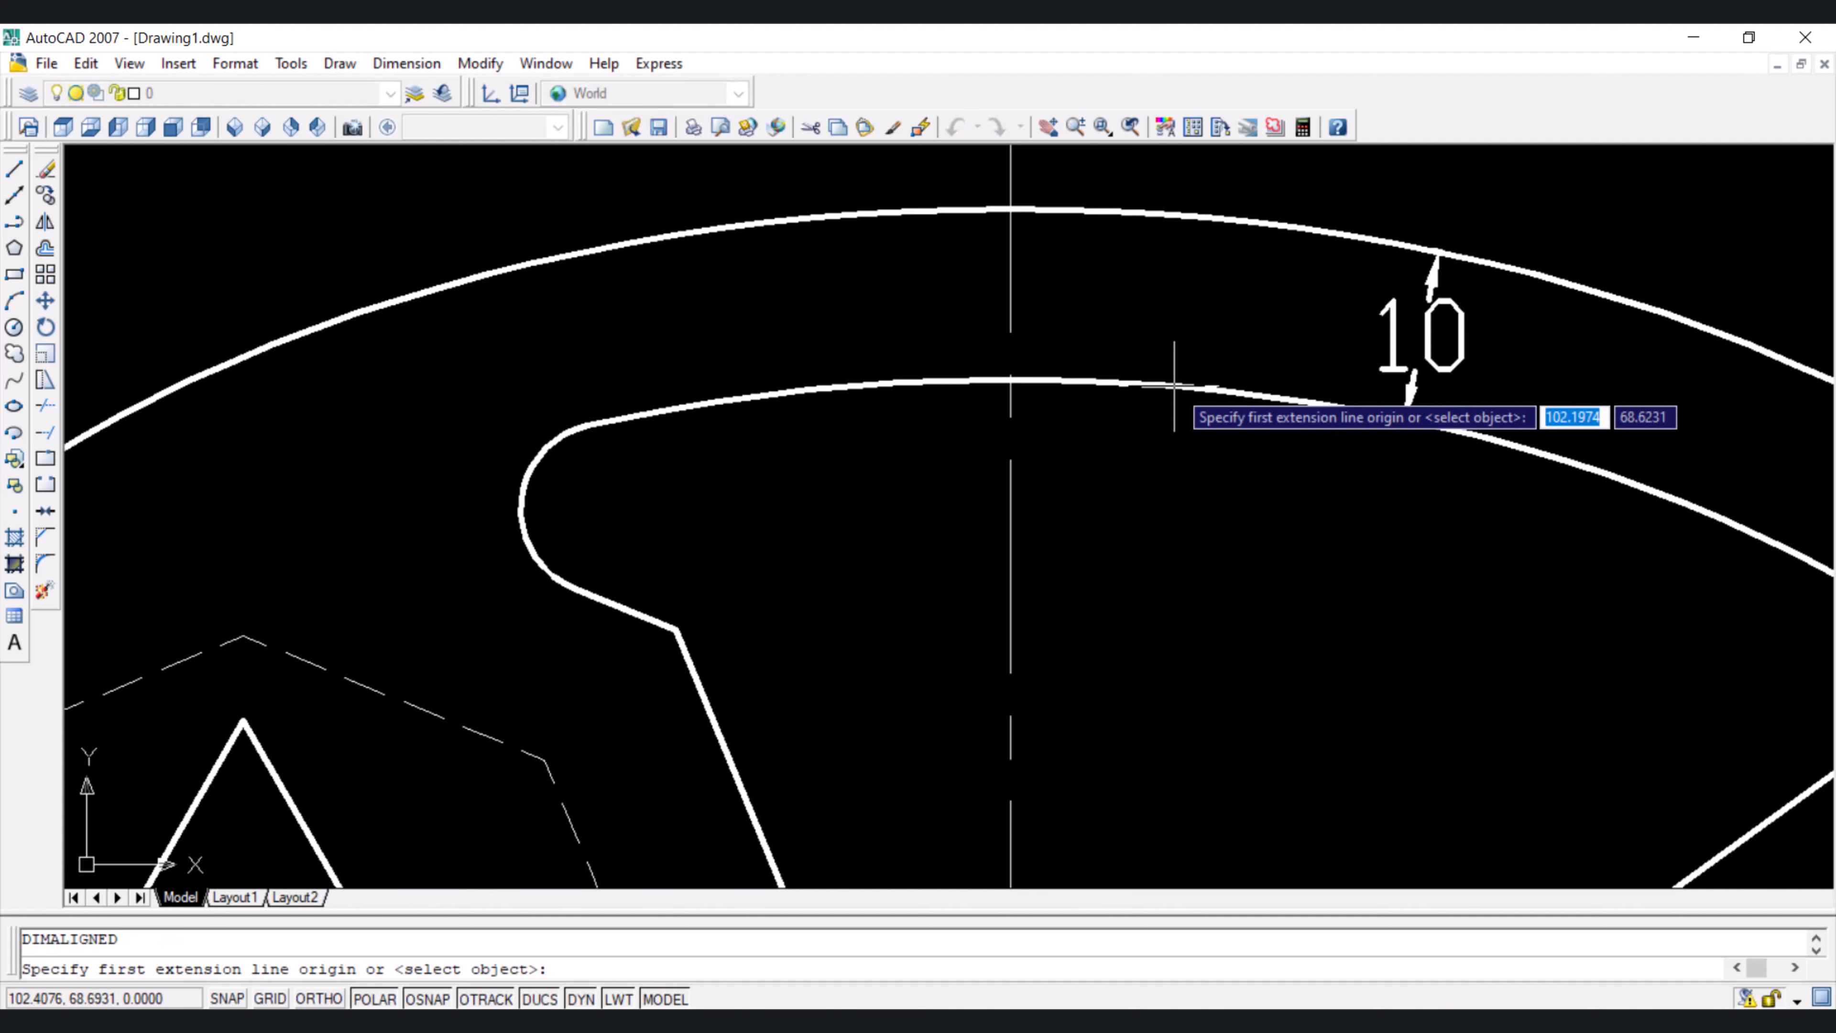
scroll(1171, 387, "down", 4)
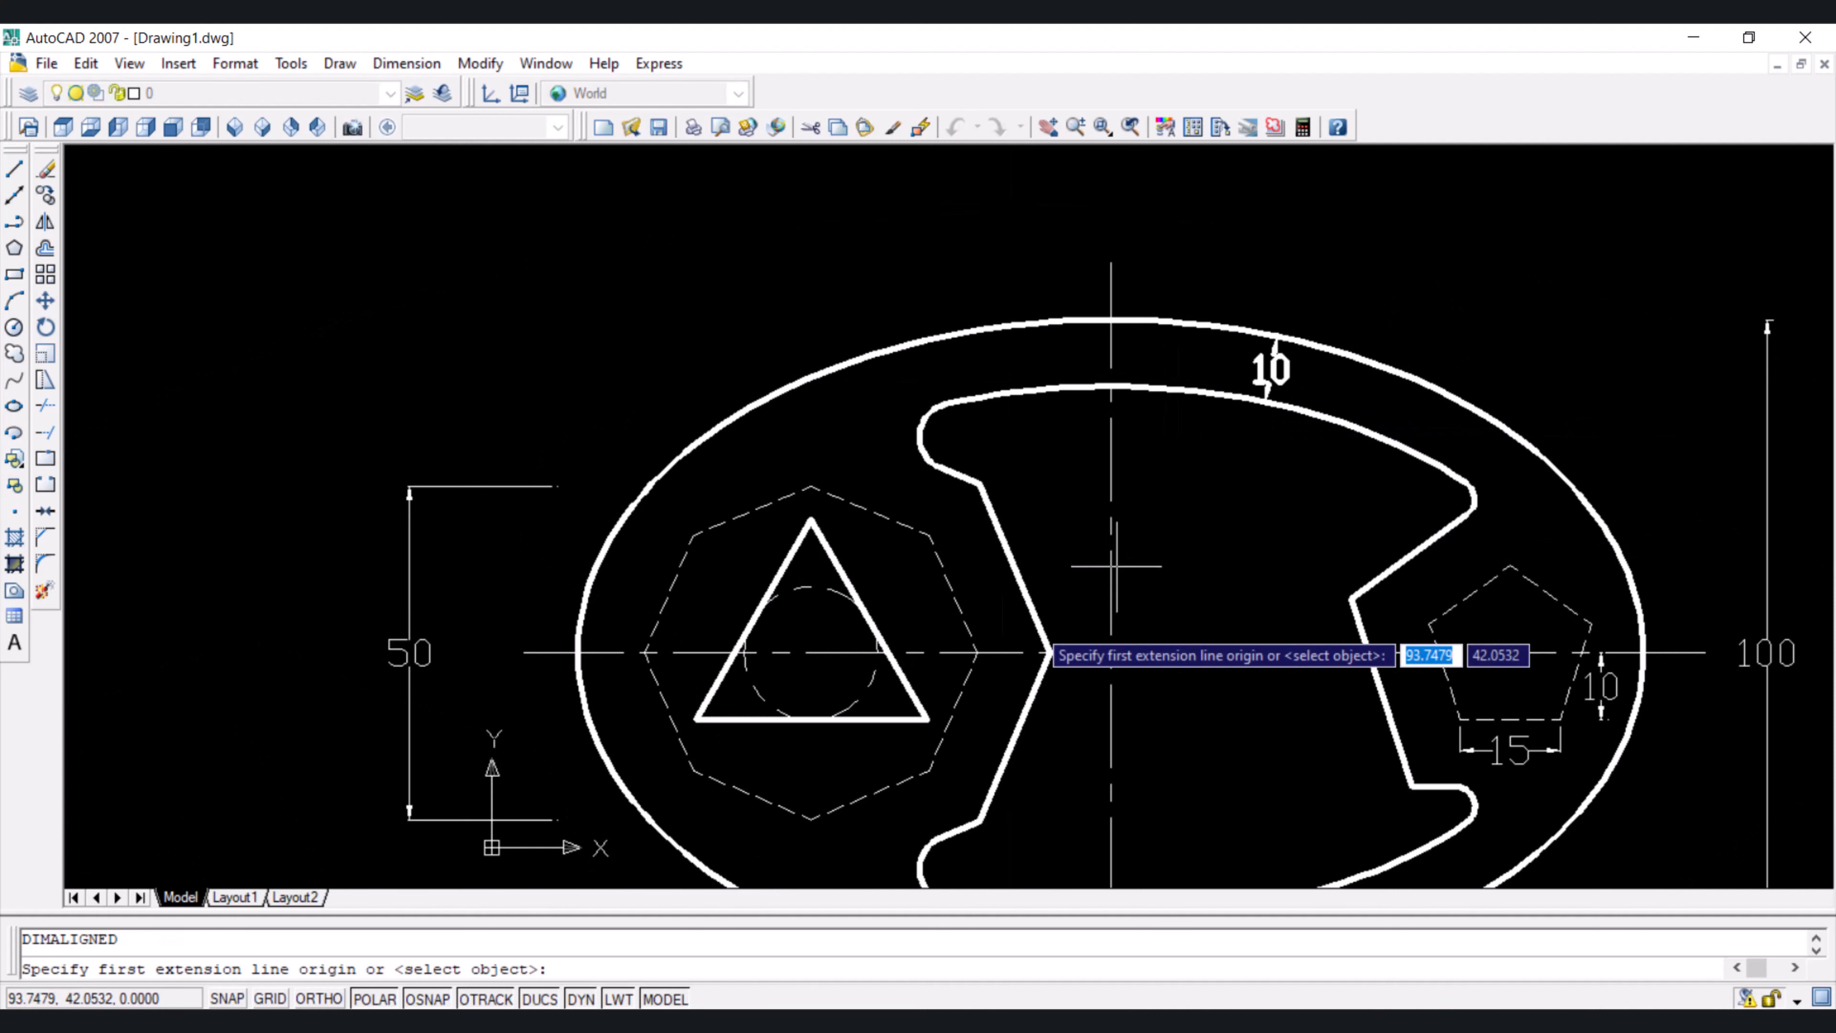
left_click(952, 593)
scroll(1008, 579, "up", 5)
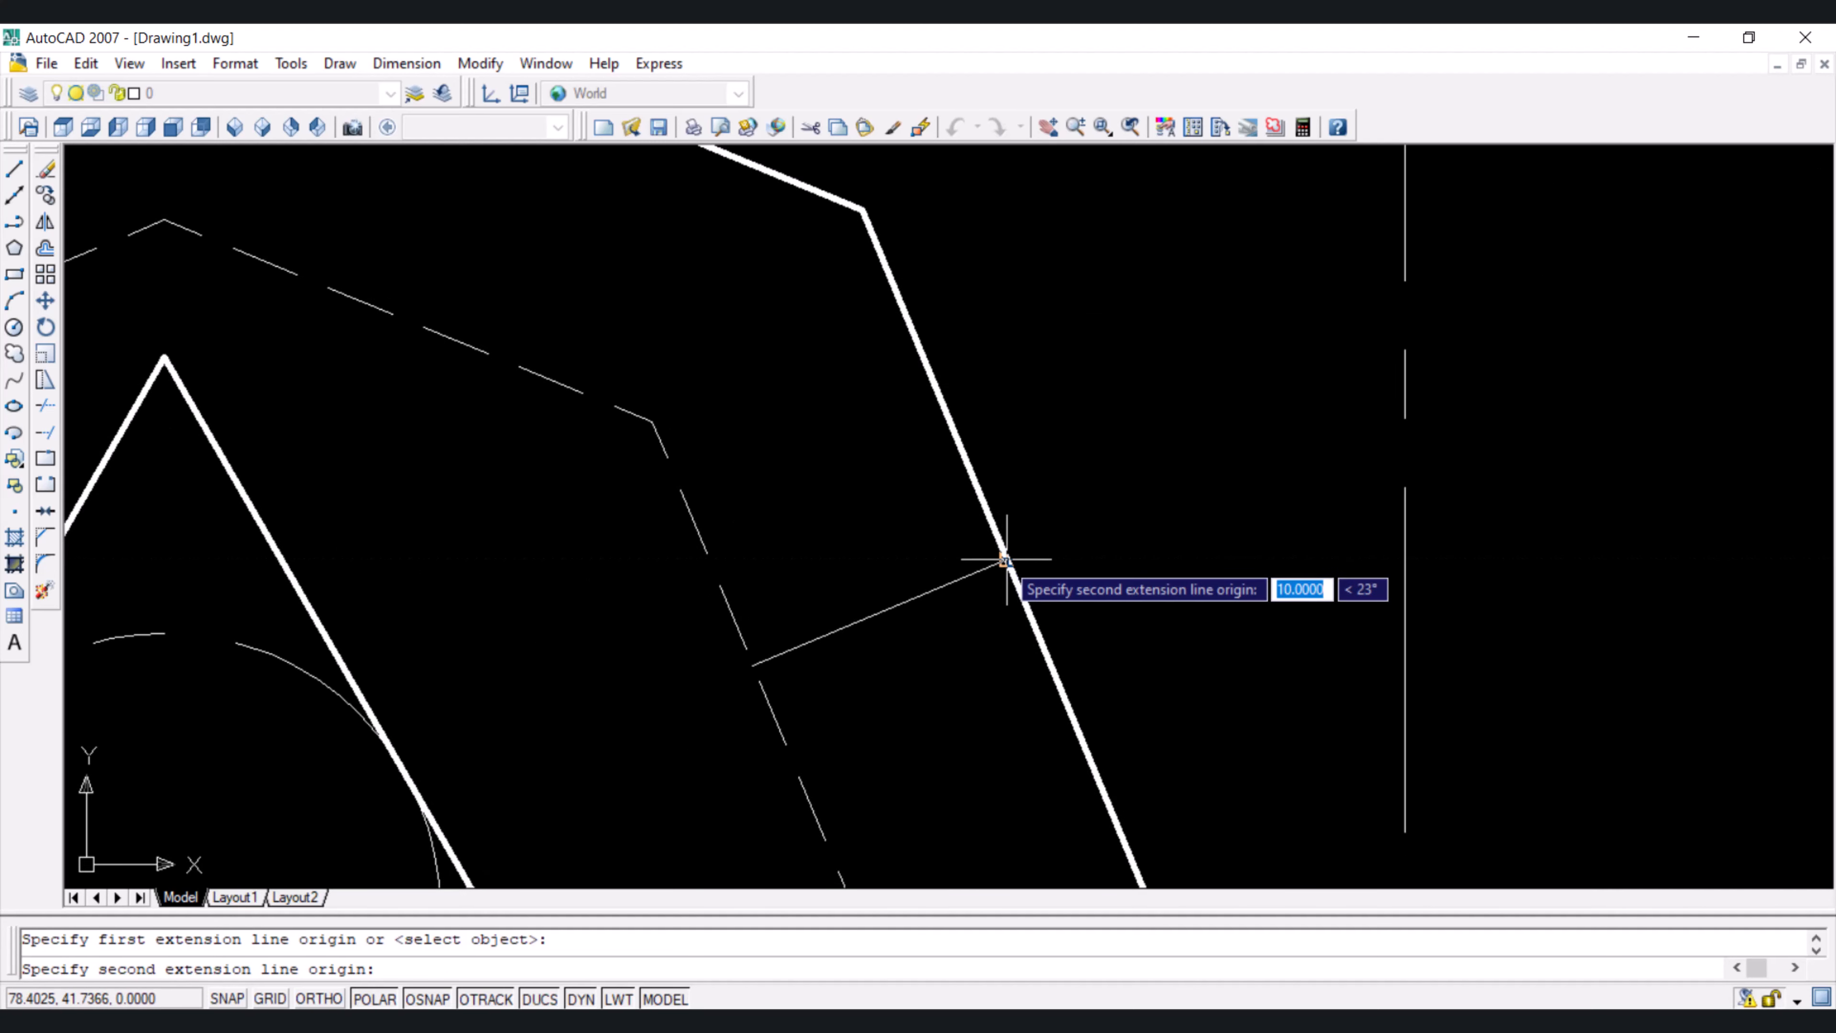
left_click(1004, 559)
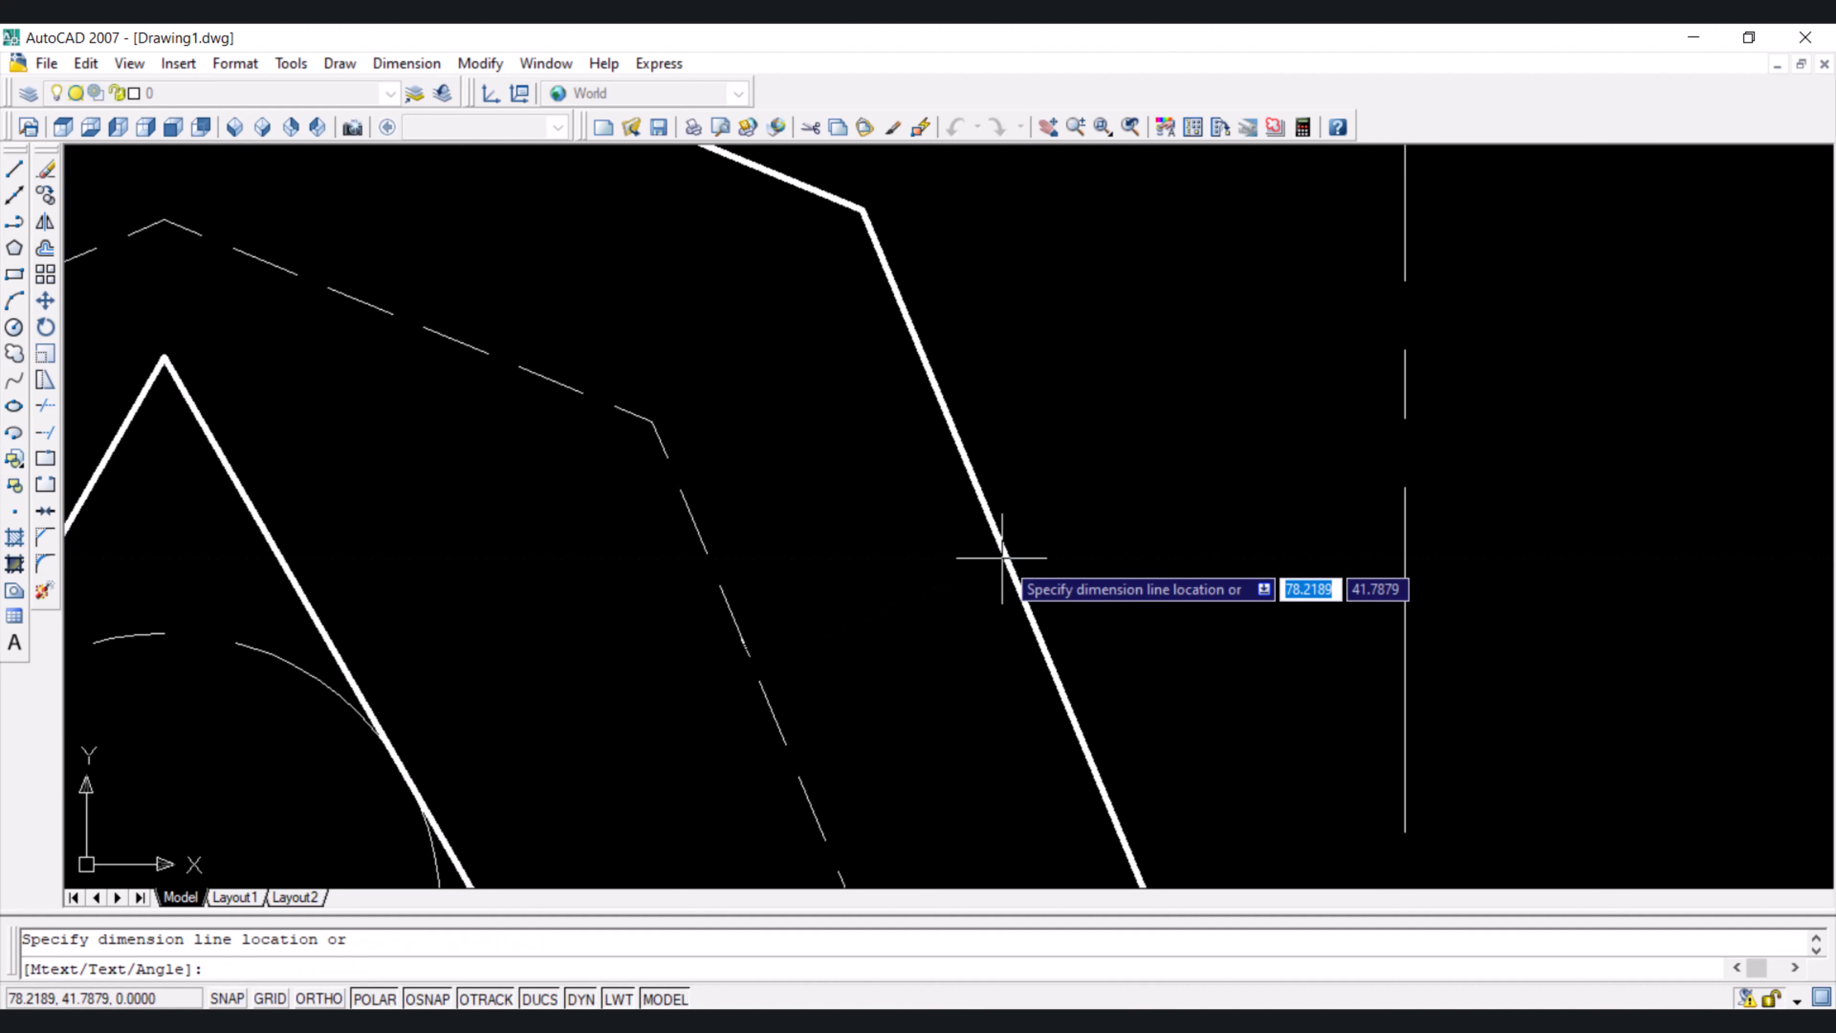
left_click(1001, 571)
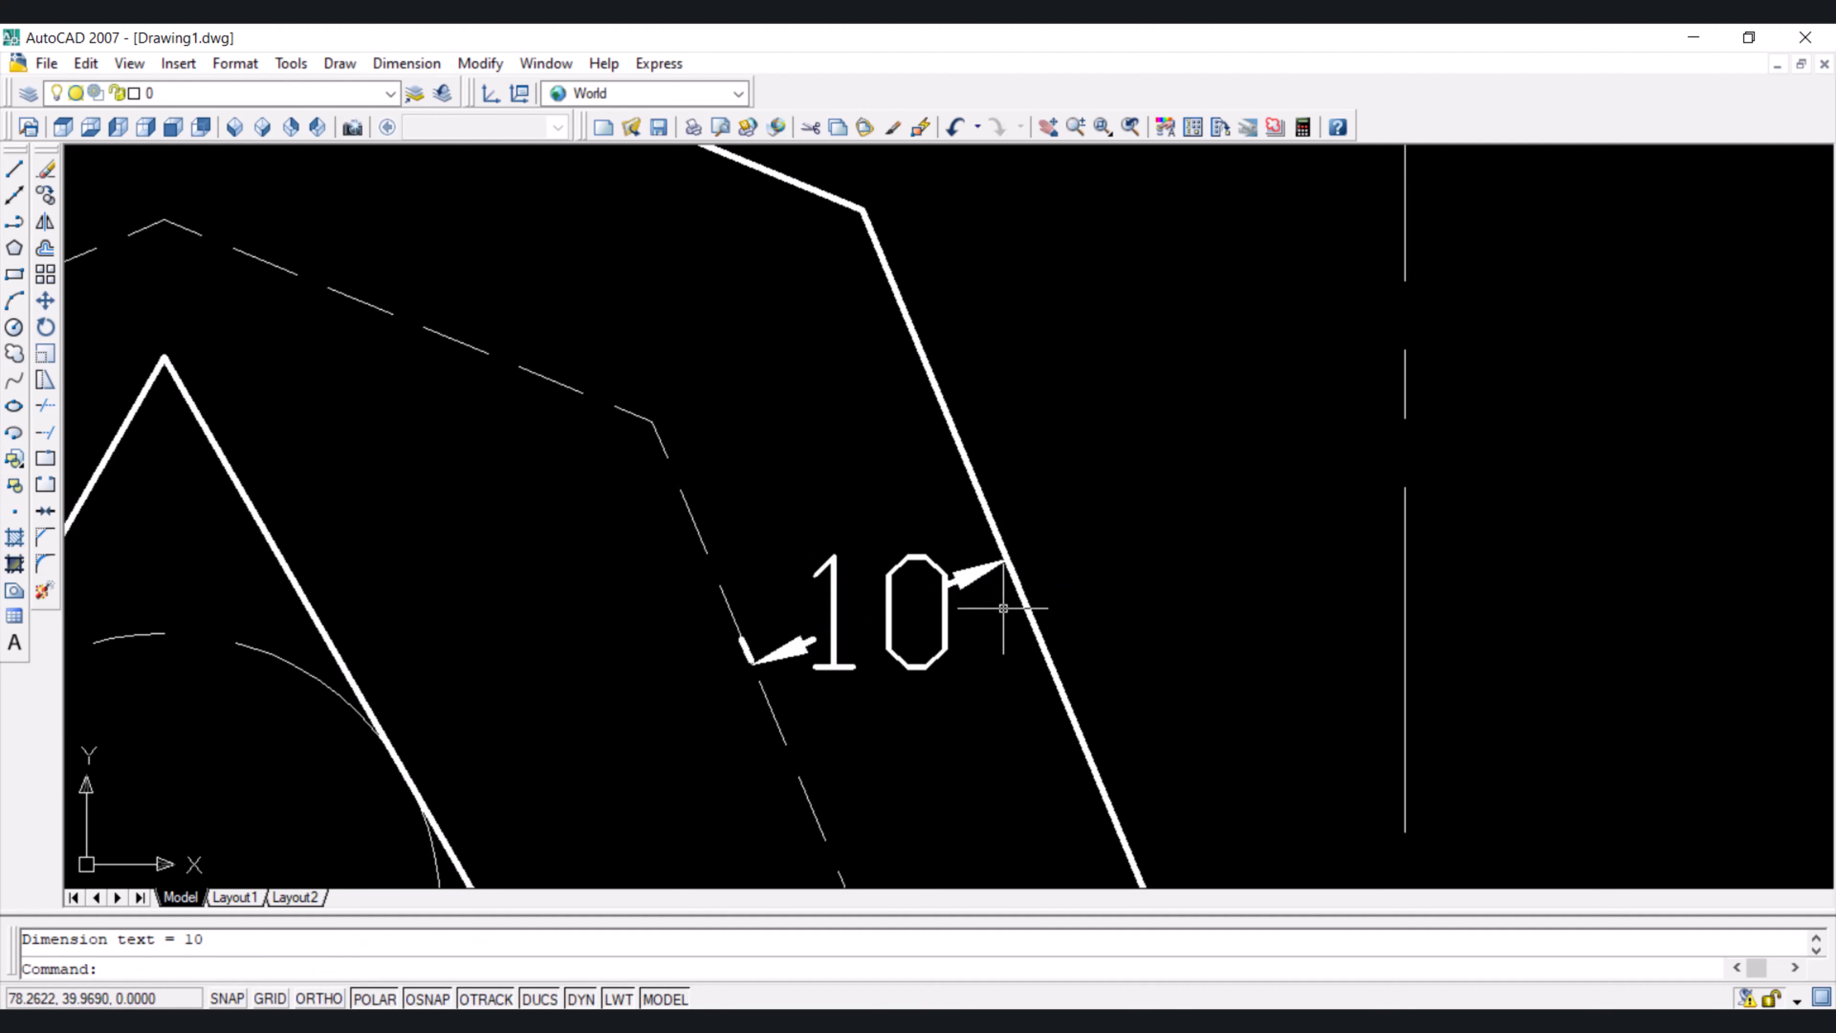
Add an aligned dimension for the gap between the cut-out's right slanted edge and the pentagon's left side
scroll(1000, 604, "down", 5)
key("Return")
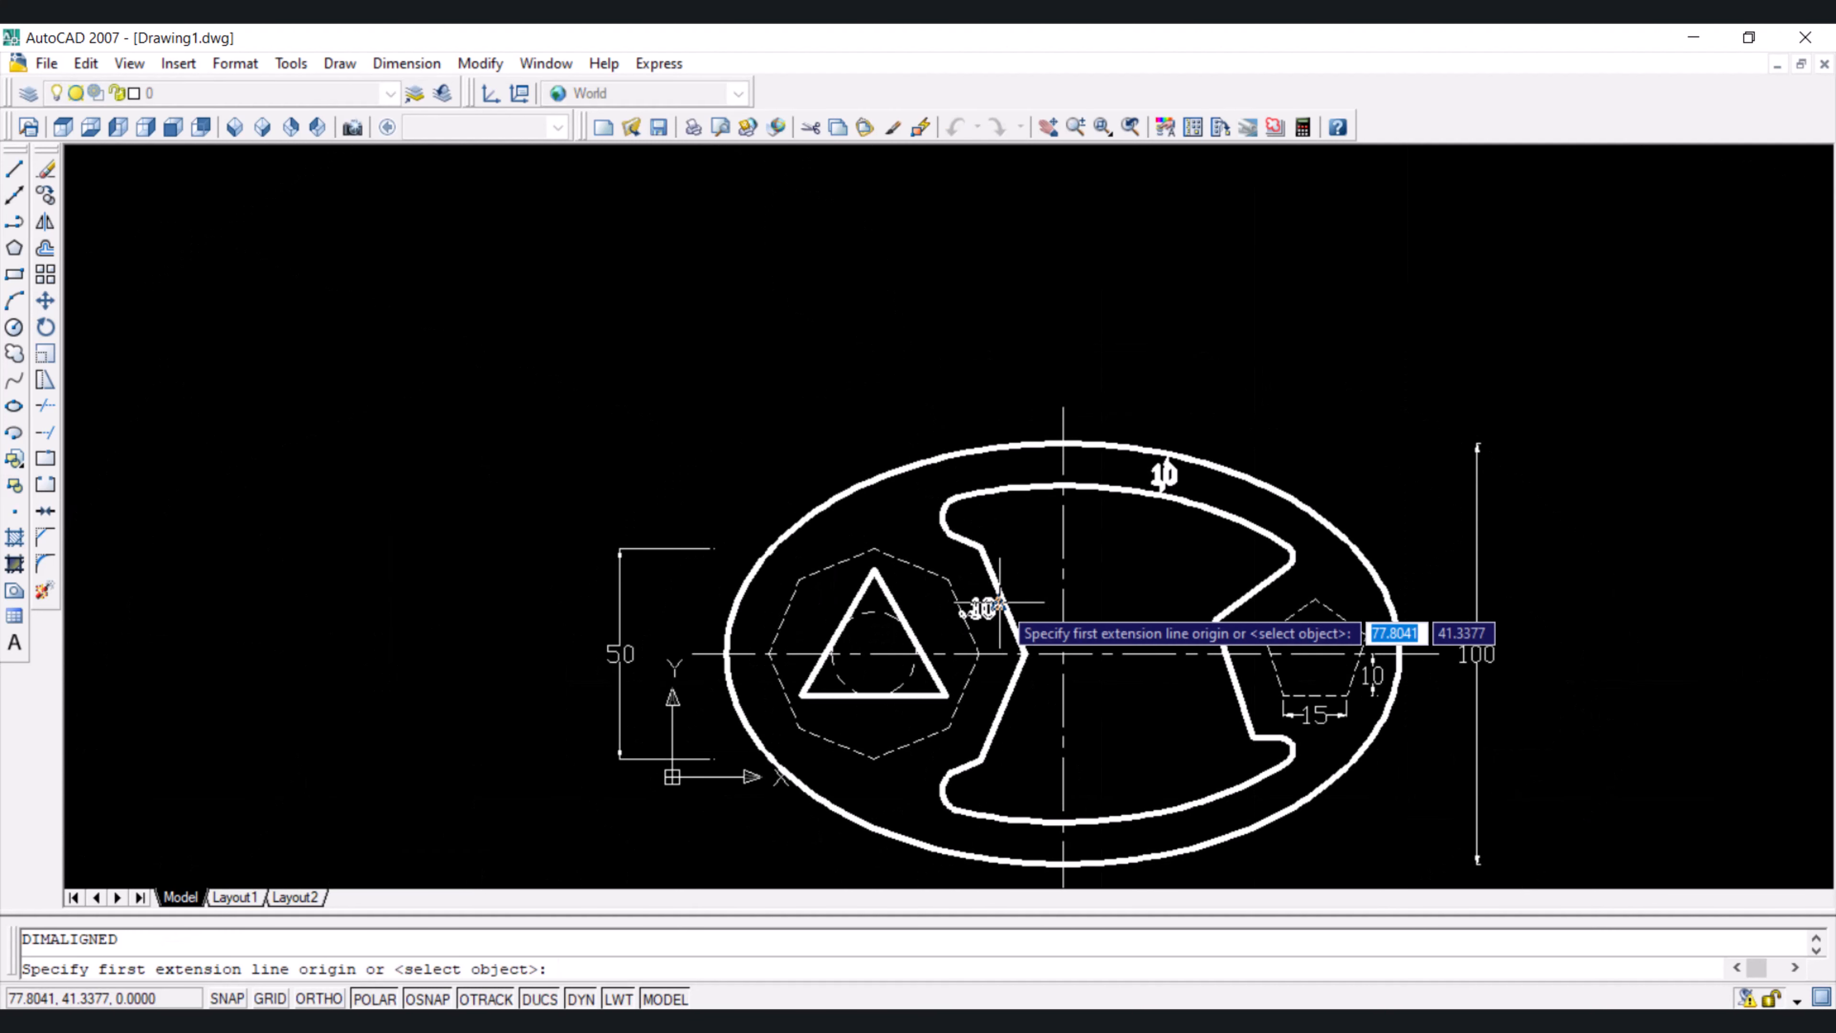
scroll(1232, 680, "up", 5)
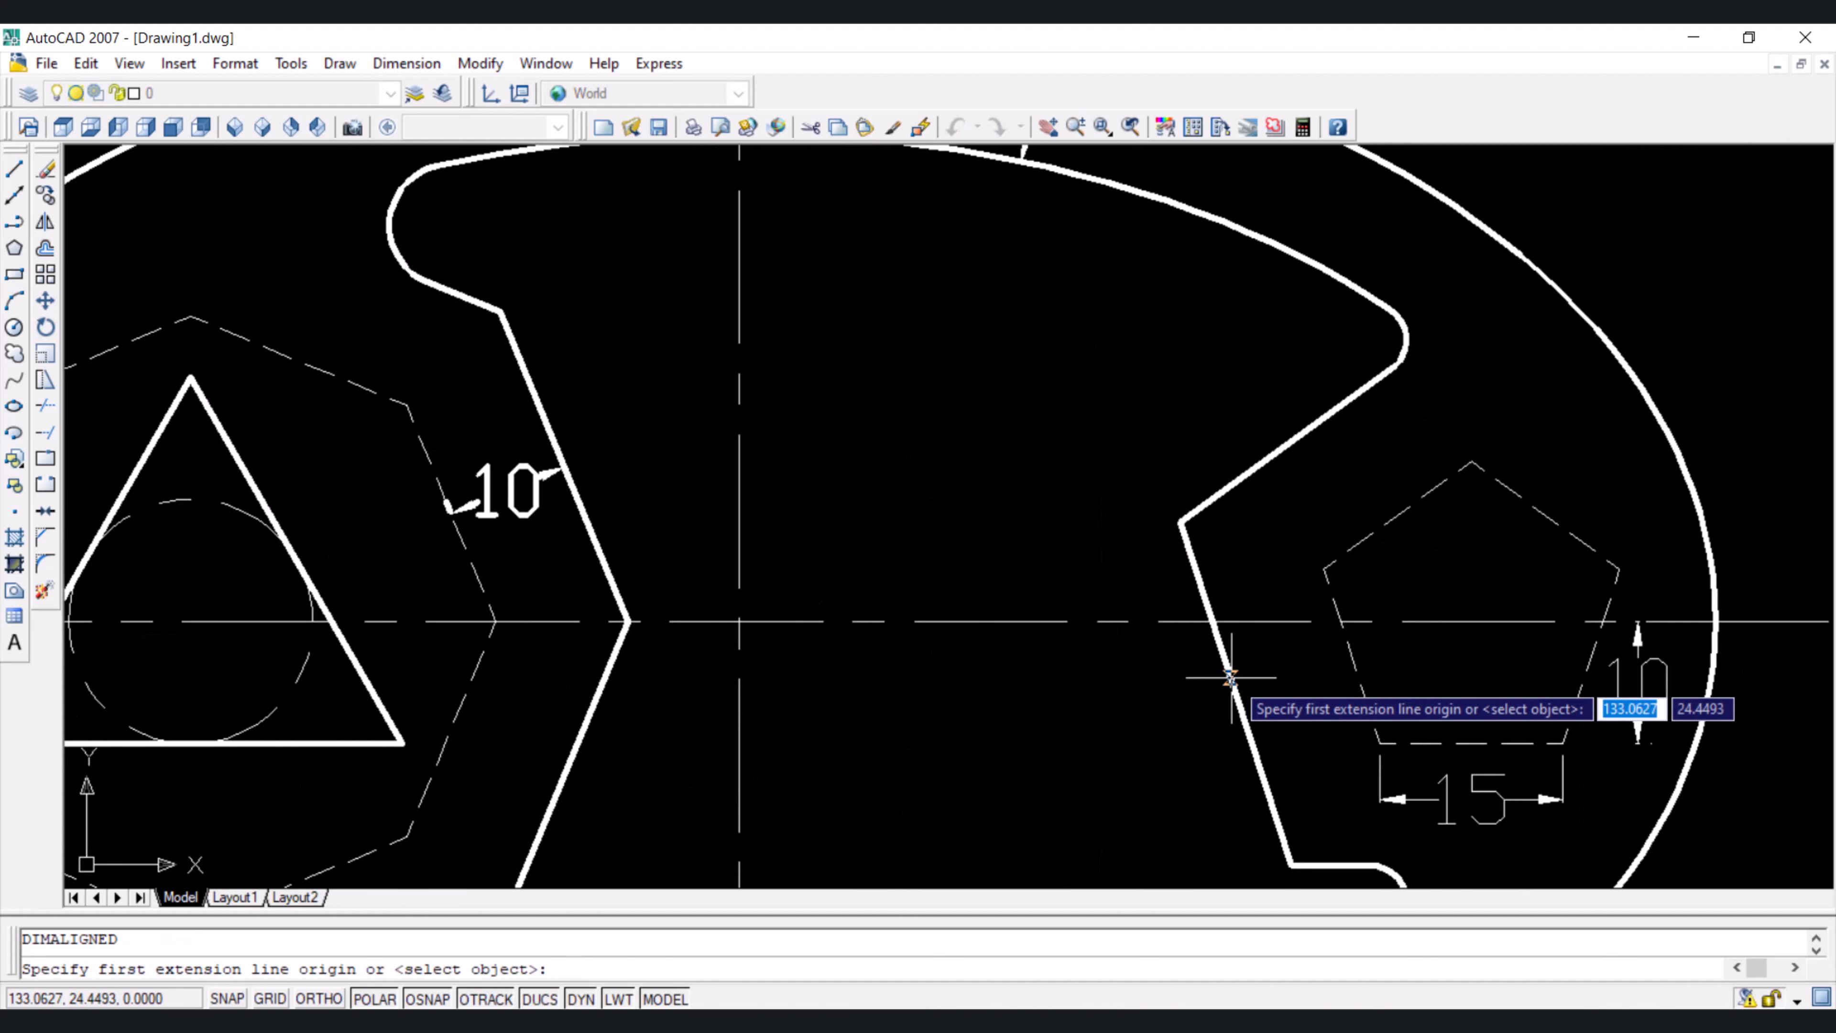
left_click(1230, 677)
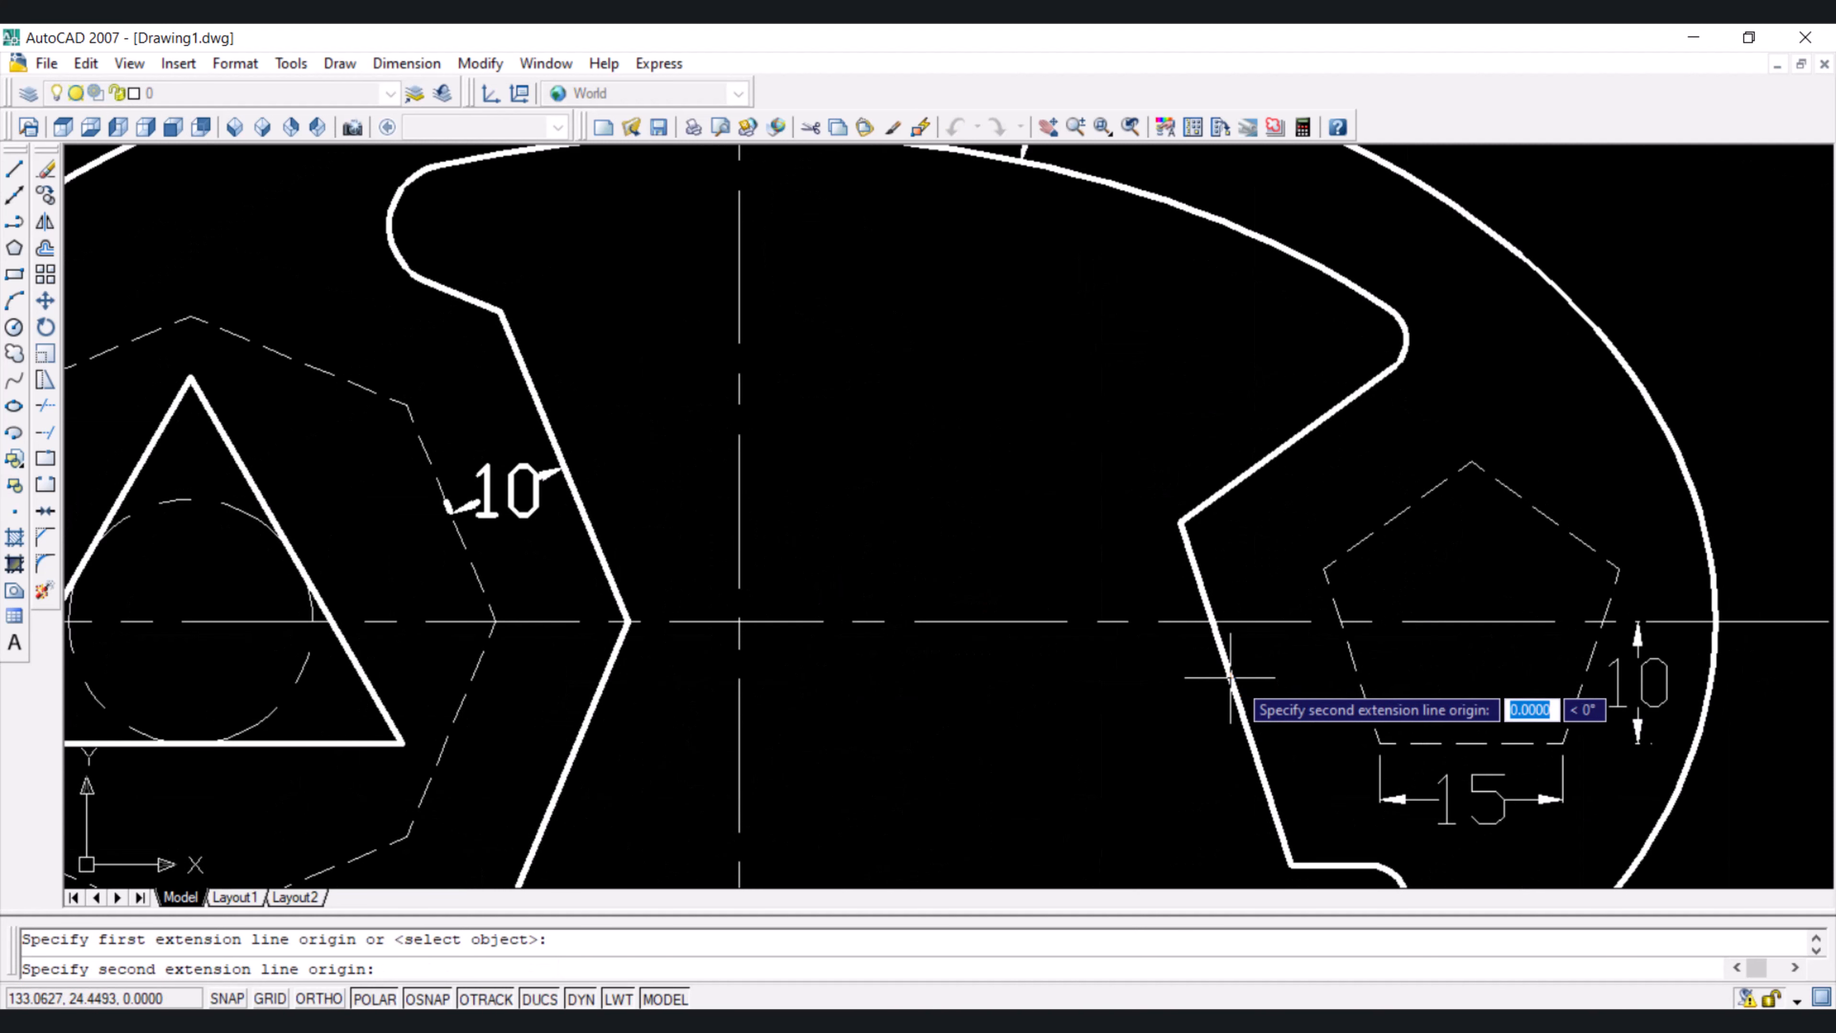
left_click(1346, 637)
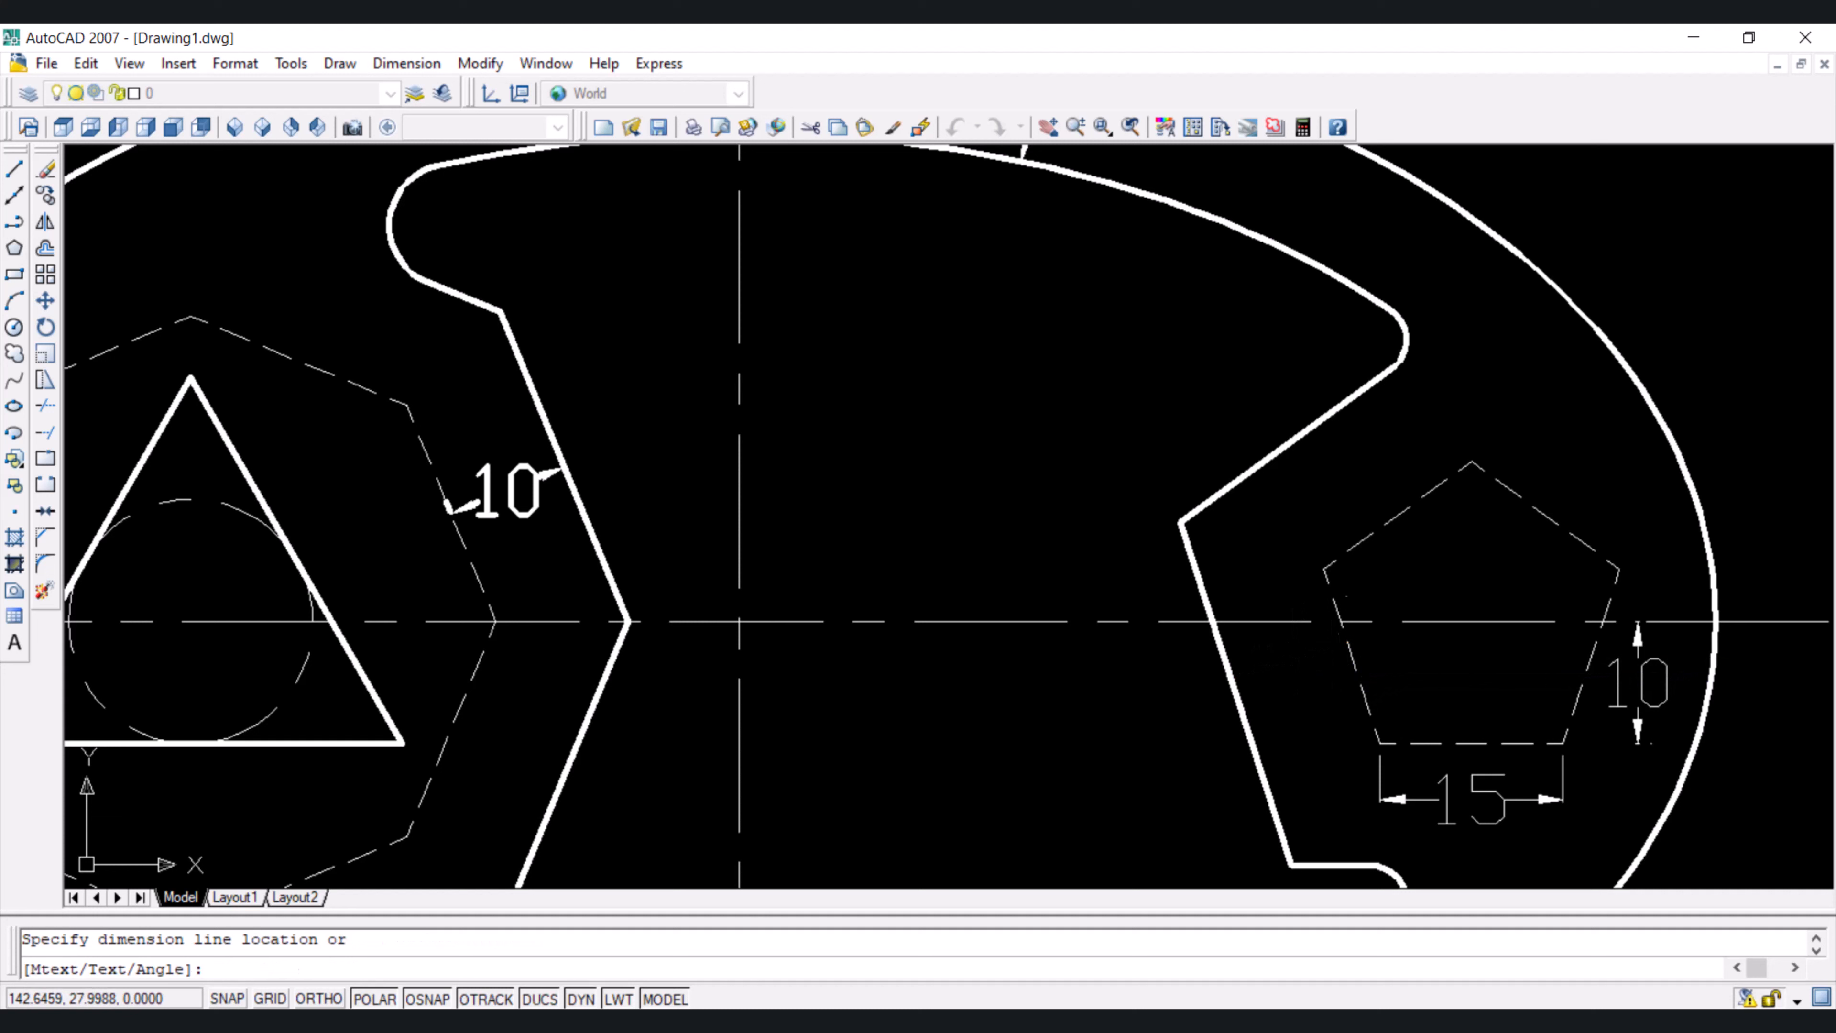
left_click(1347, 634)
Assign the three new aligned dimensions to the "dimension lines" layer
scroll(1372, 672, "down", 4)
left_click(1339, 668)
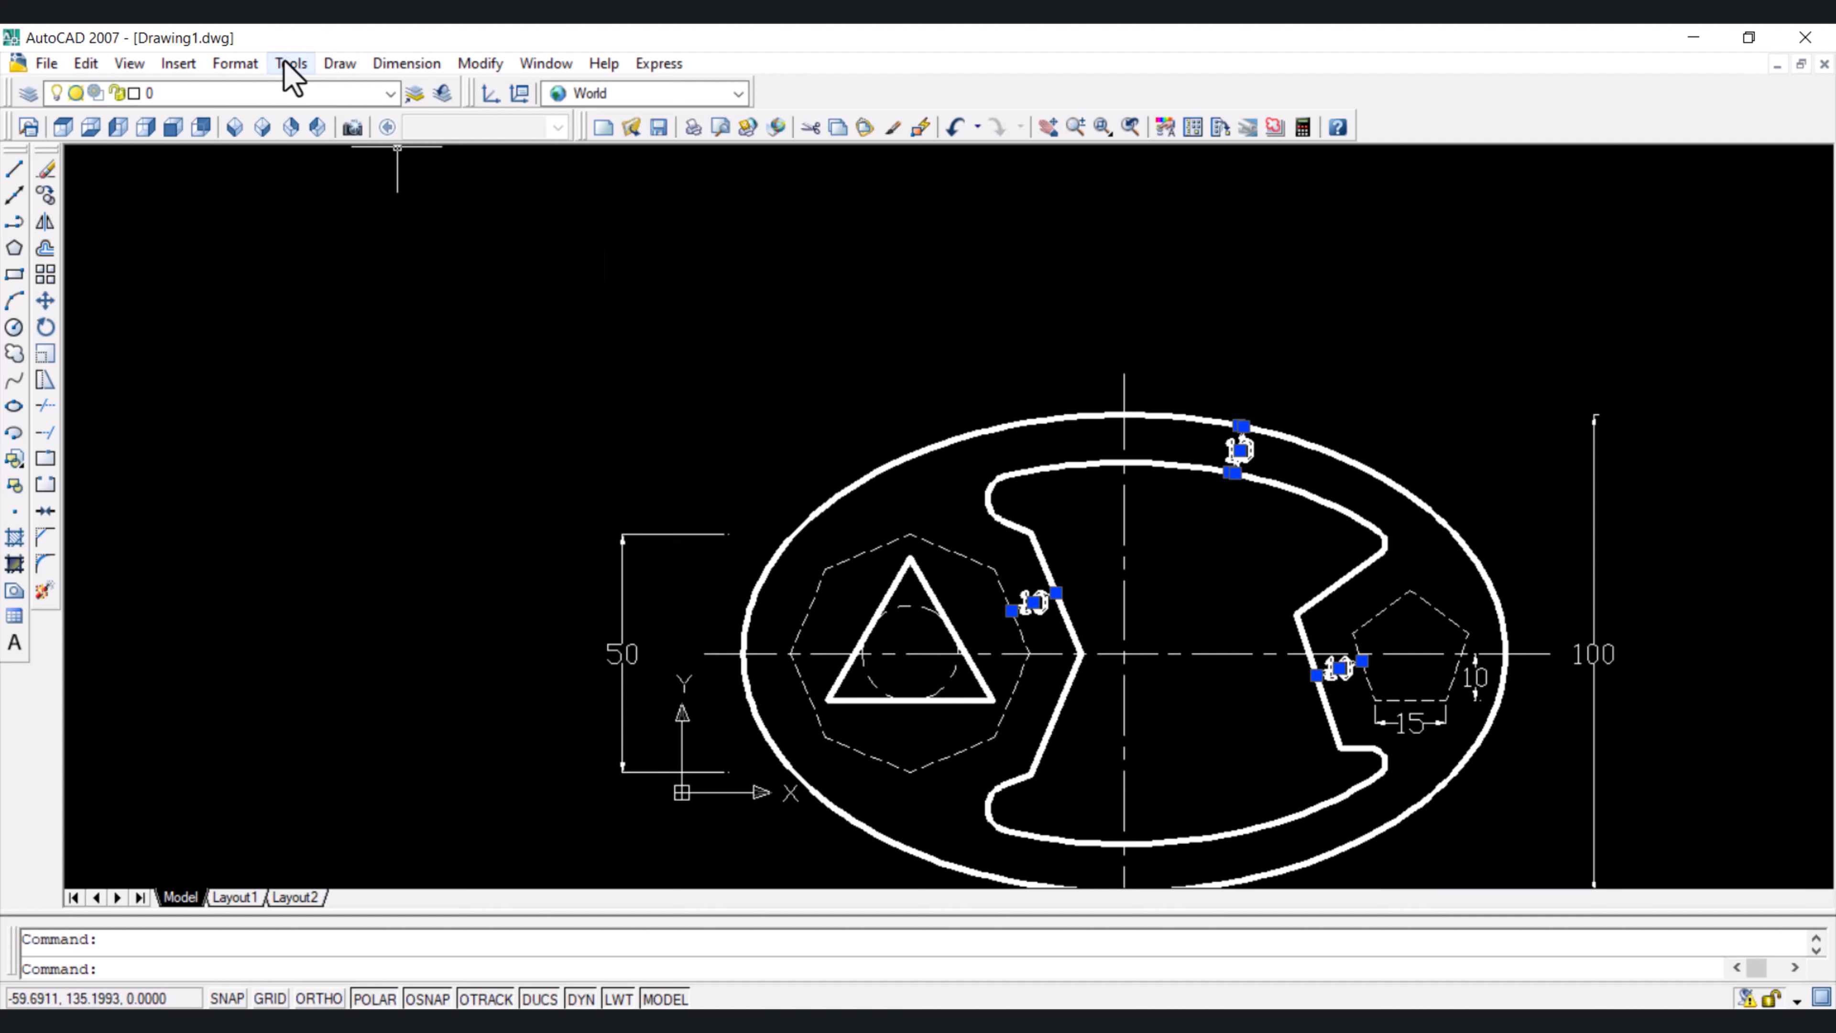
left_click(337, 95)
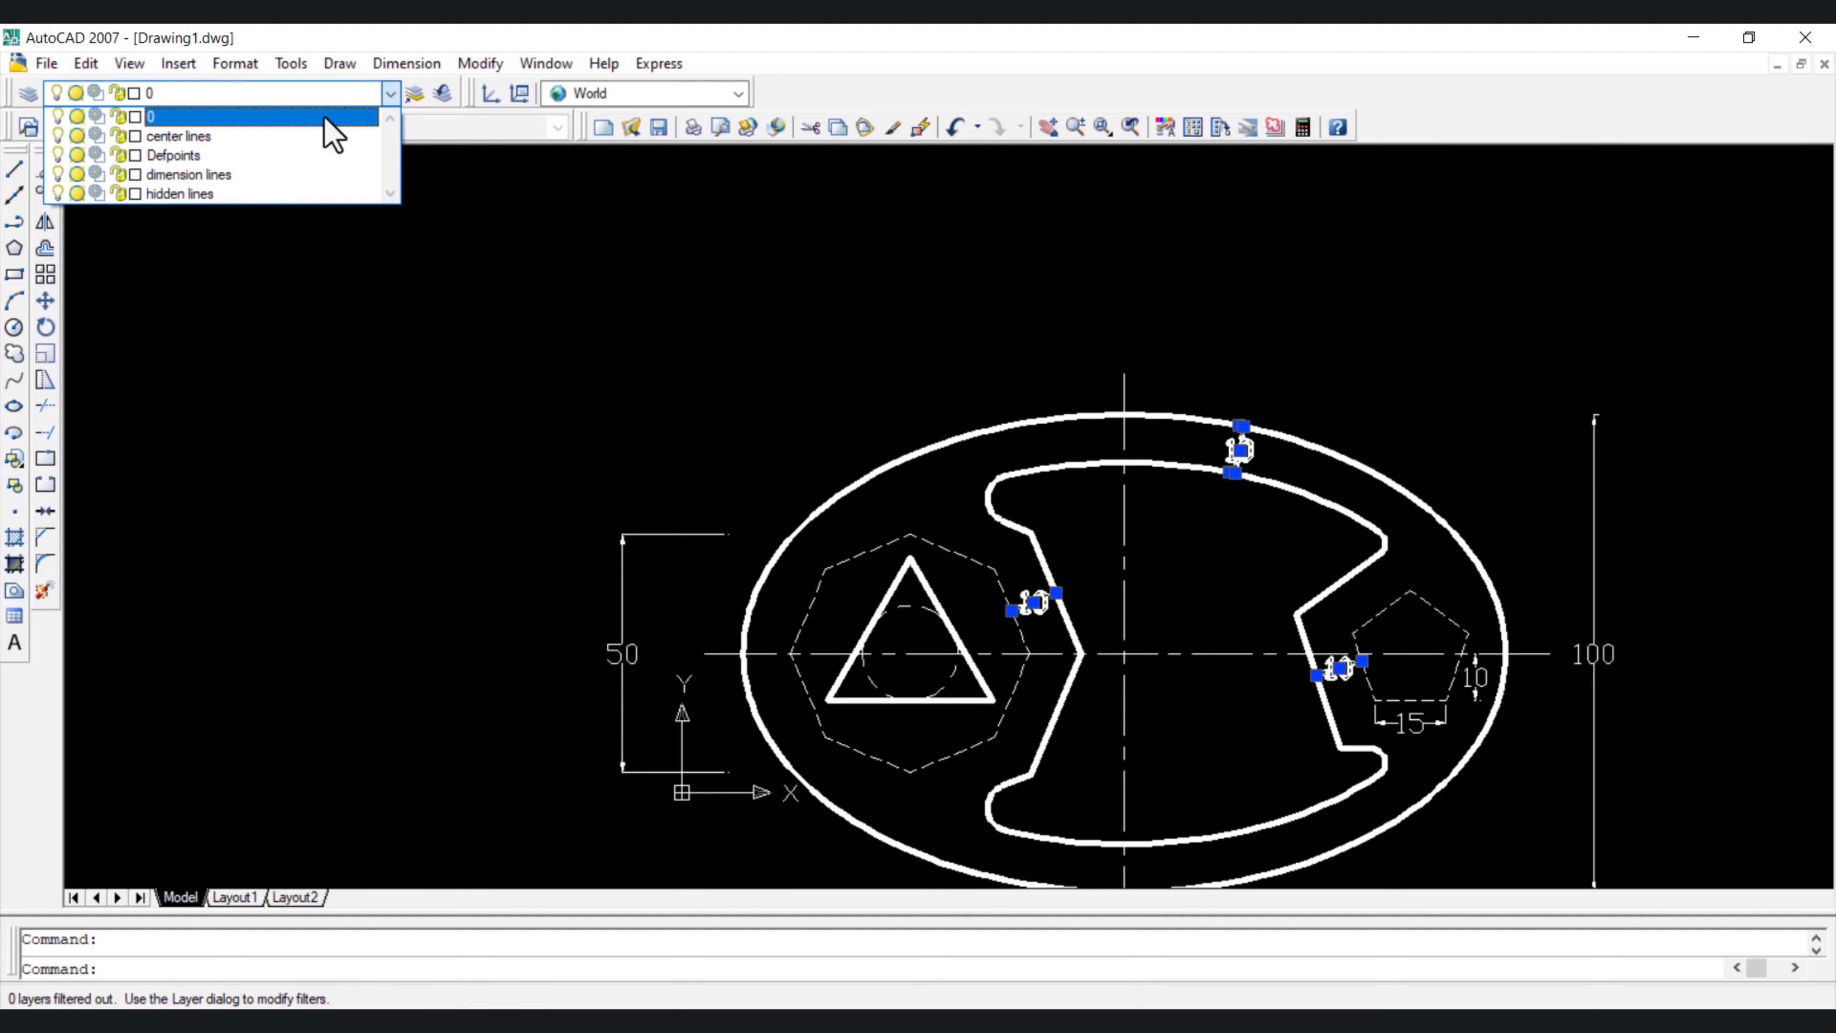
left_click(293, 174)
key("Escape")
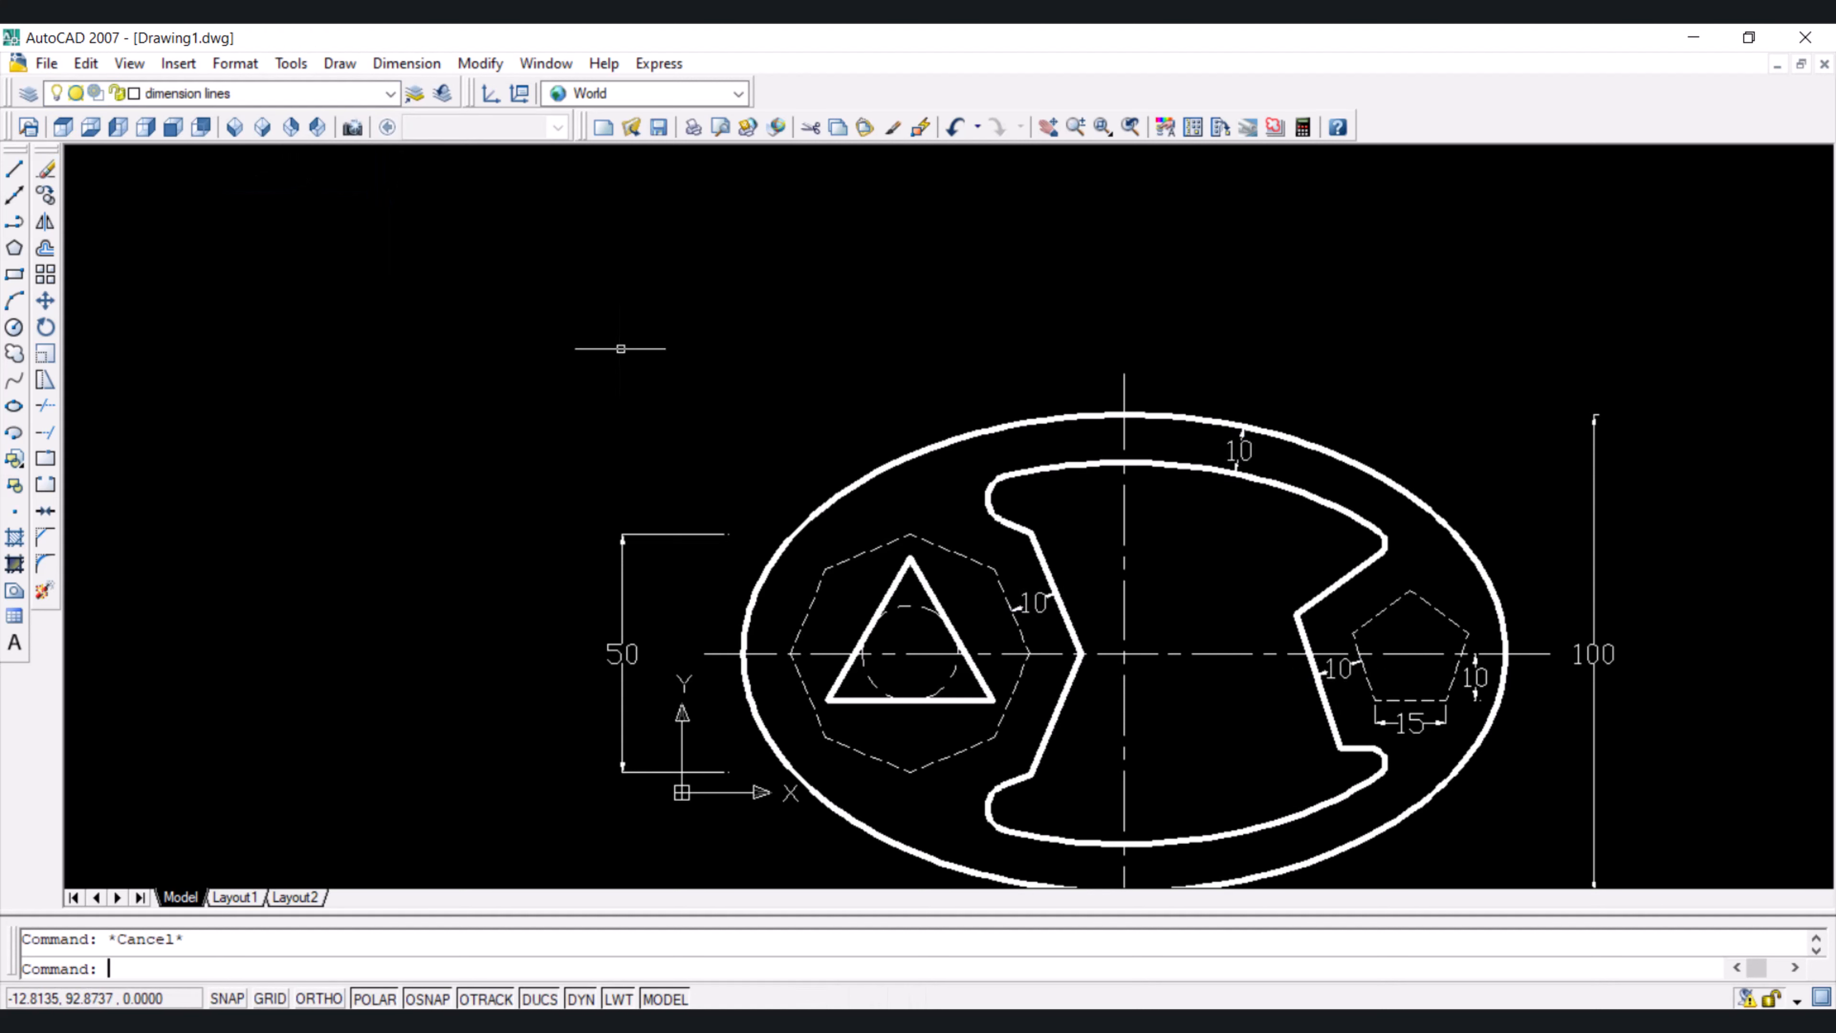
Make "dimension lines" the current layer and add a radius dimension to the cut-out's upper-left rounded corner
left_click(306, 96)
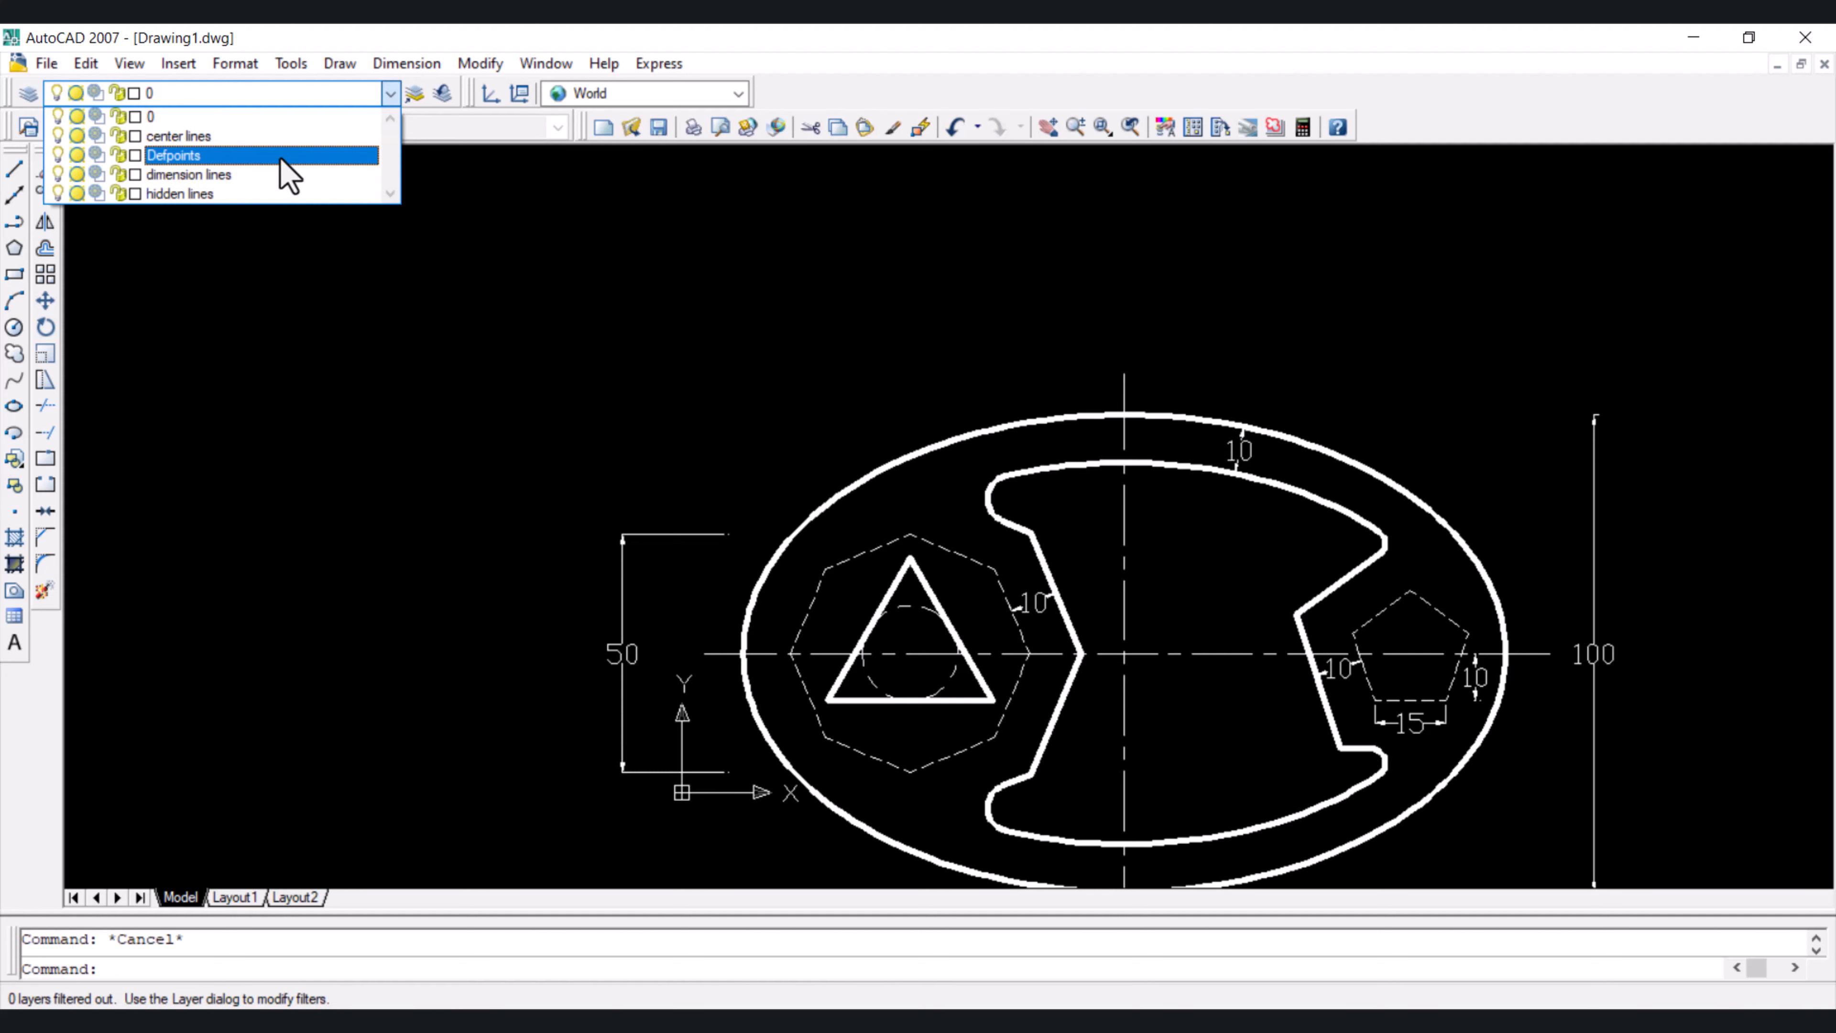
left_click(279, 175)
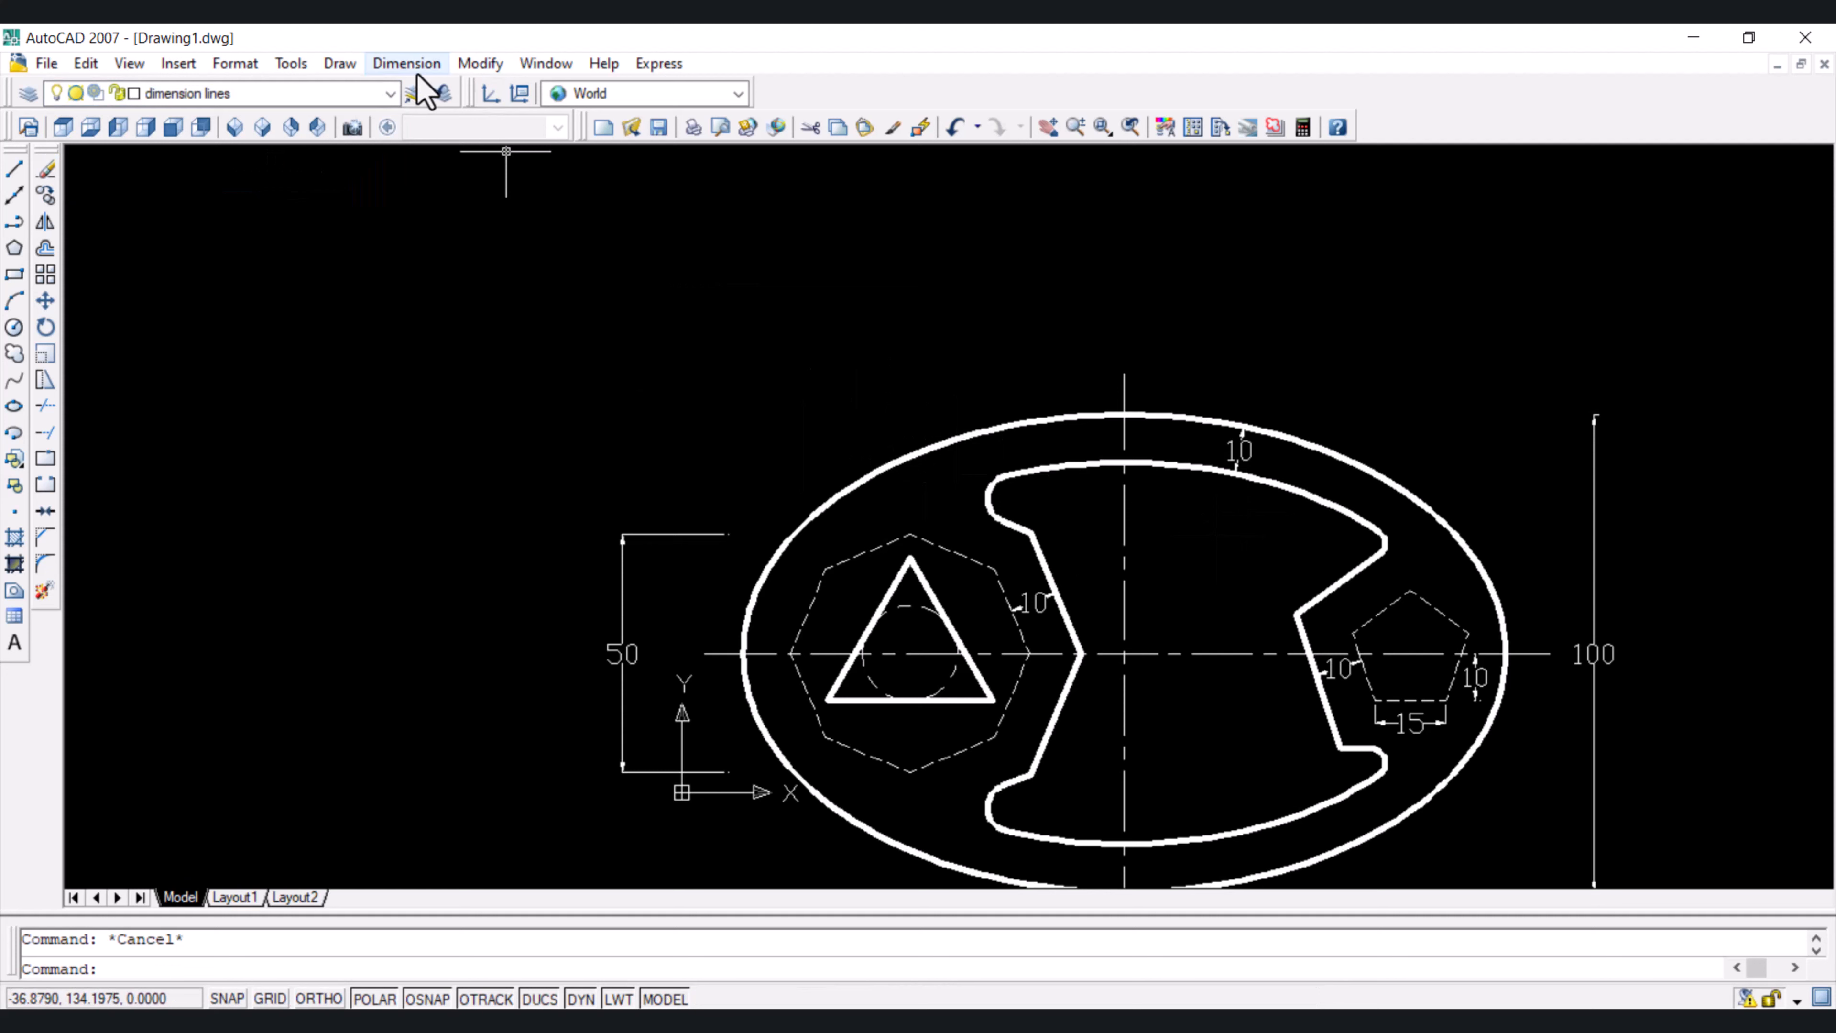
left_click(407, 63)
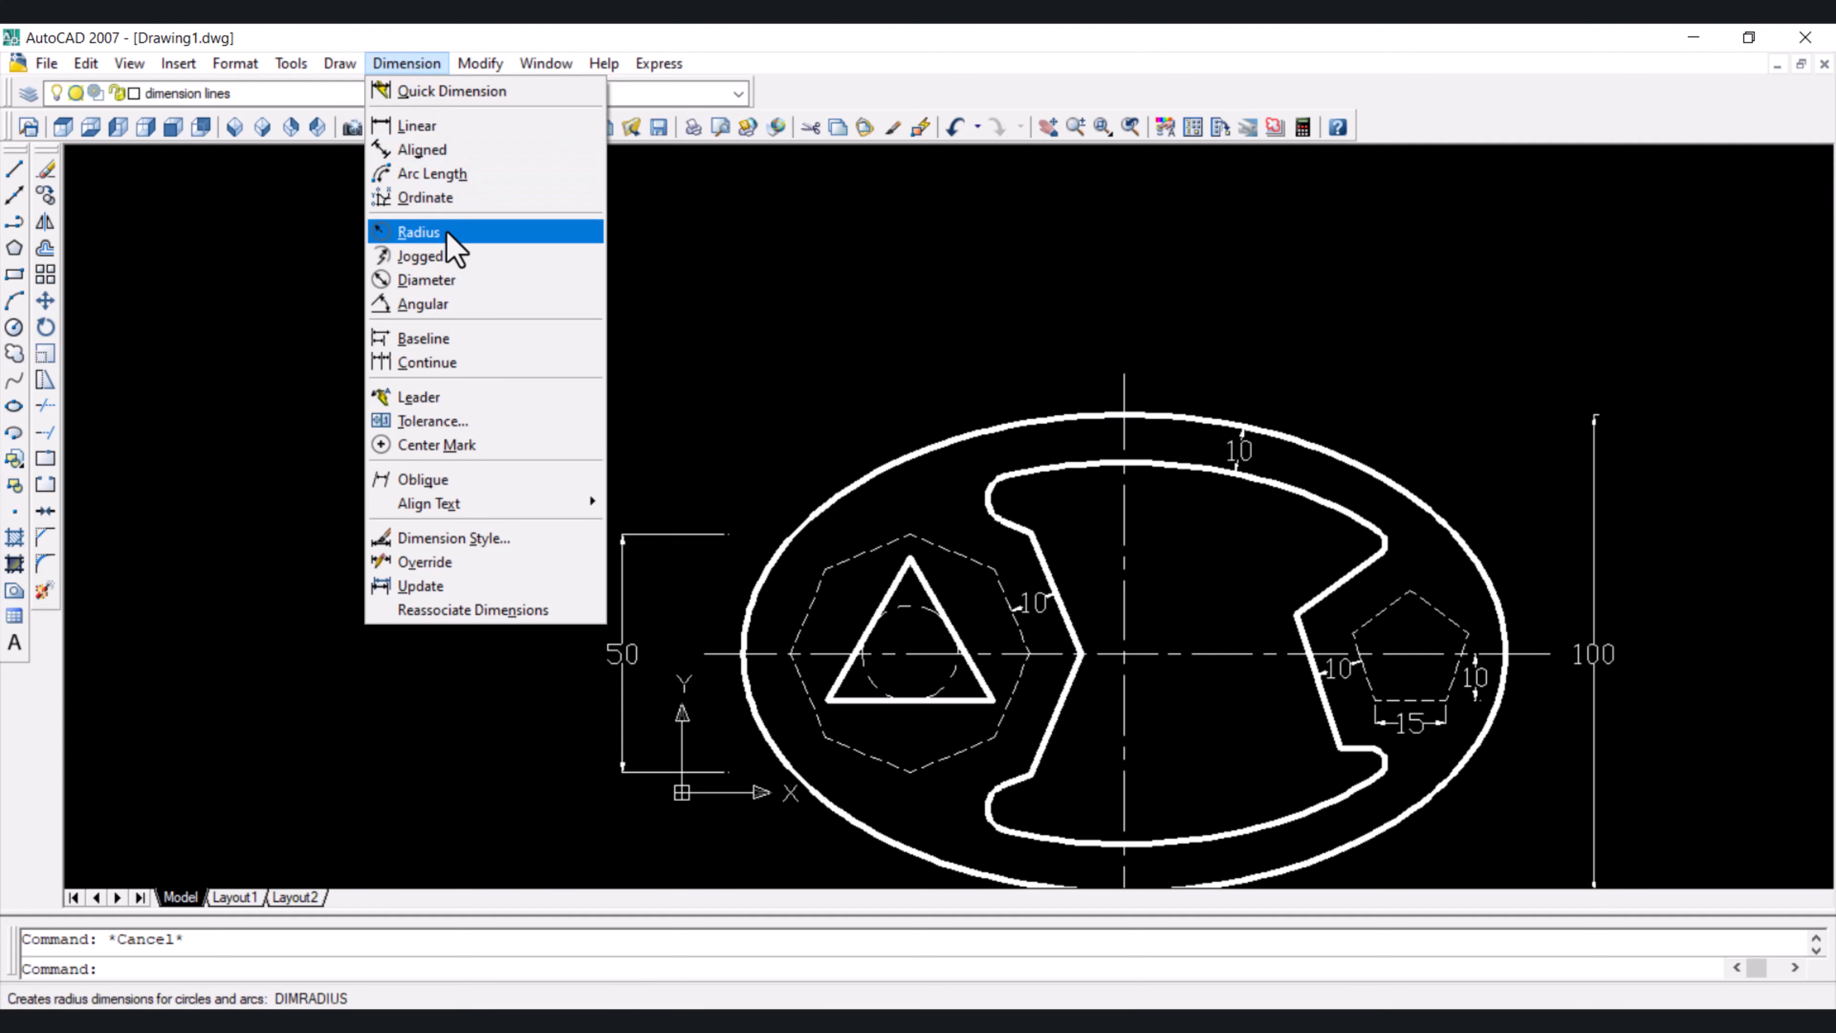
left_click(419, 232)
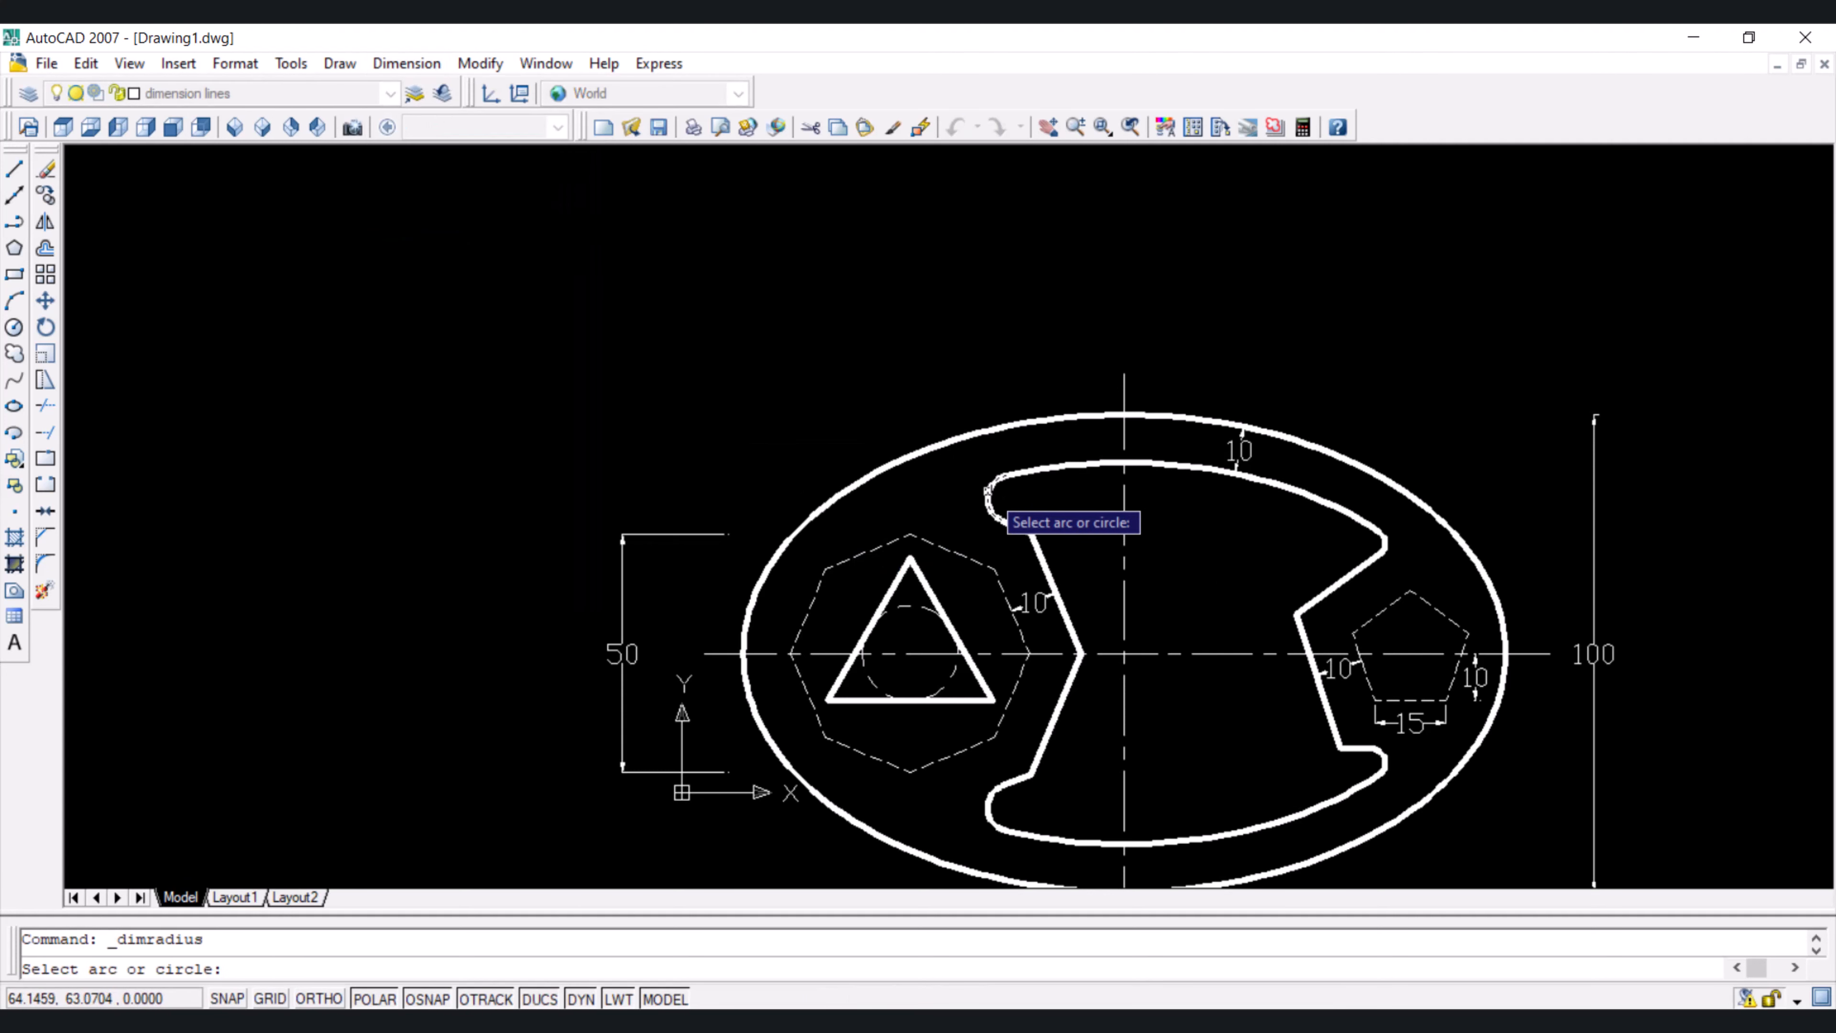
left_click(990, 499)
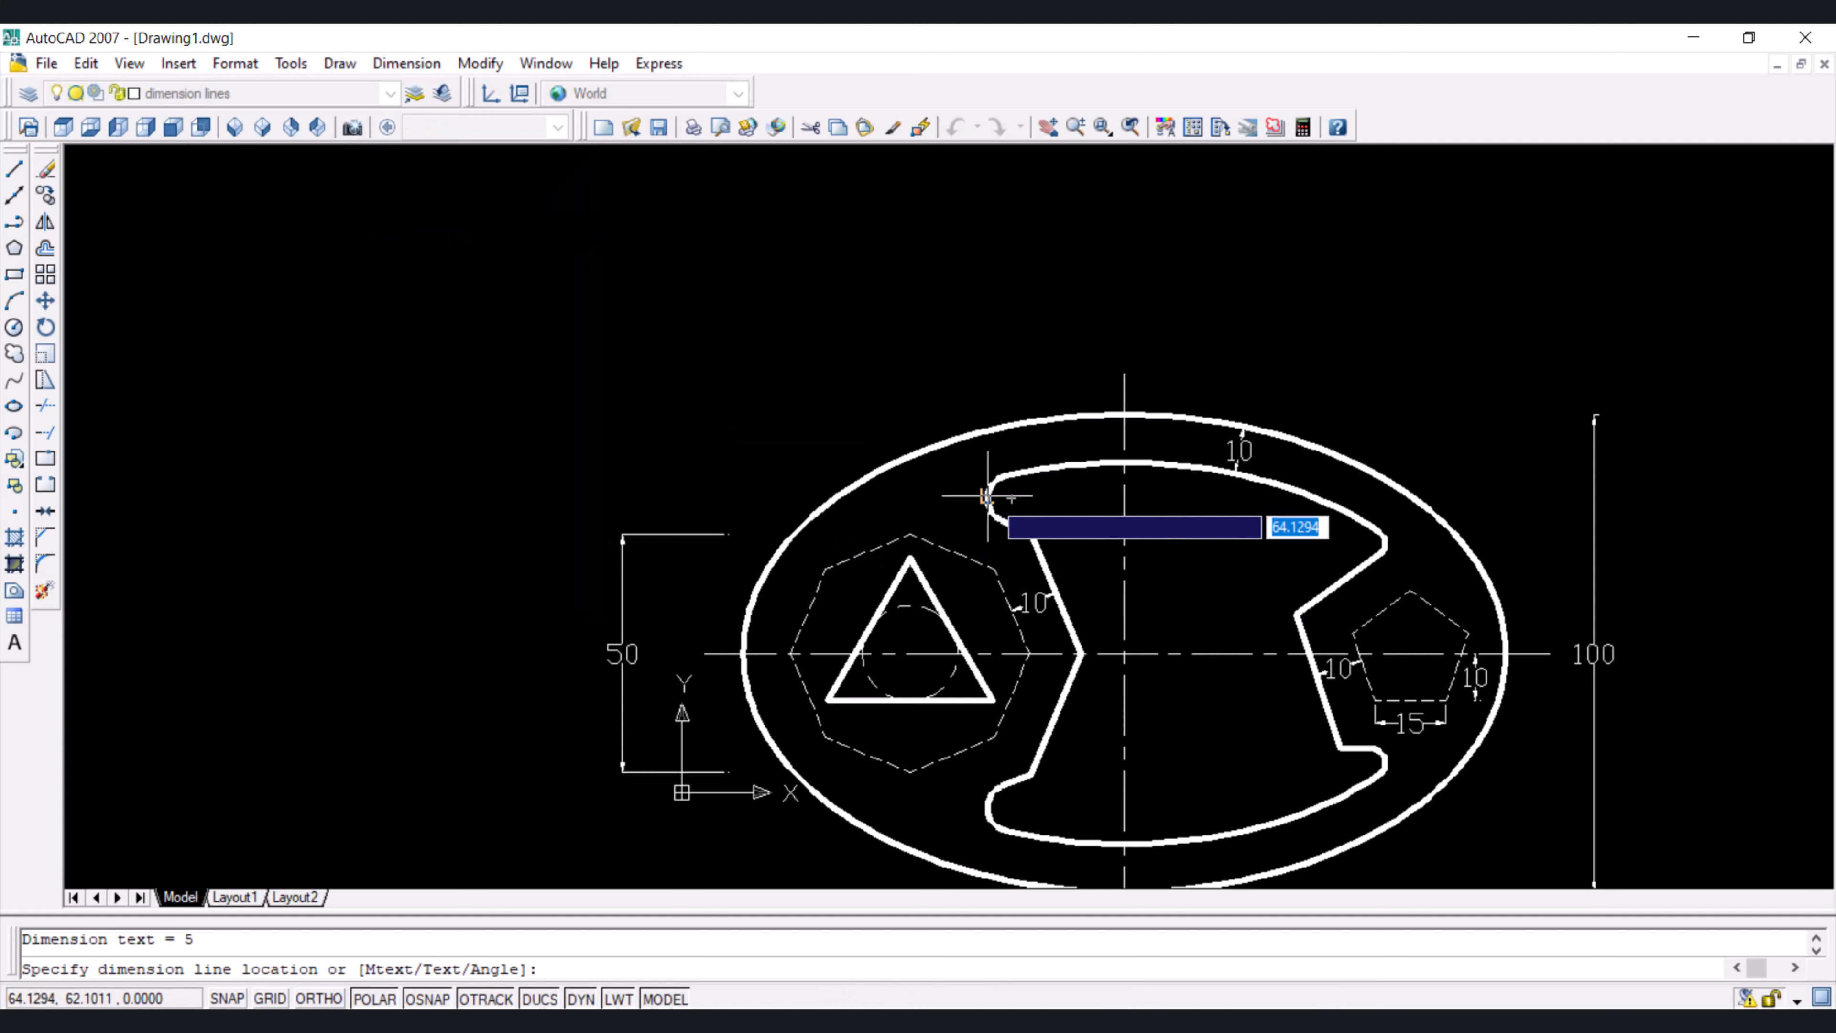
left_click(953, 490)
Add a radius dimension to the cut-out's upper-right rounded corner, with its text placed outside the ellipse
key("Return")
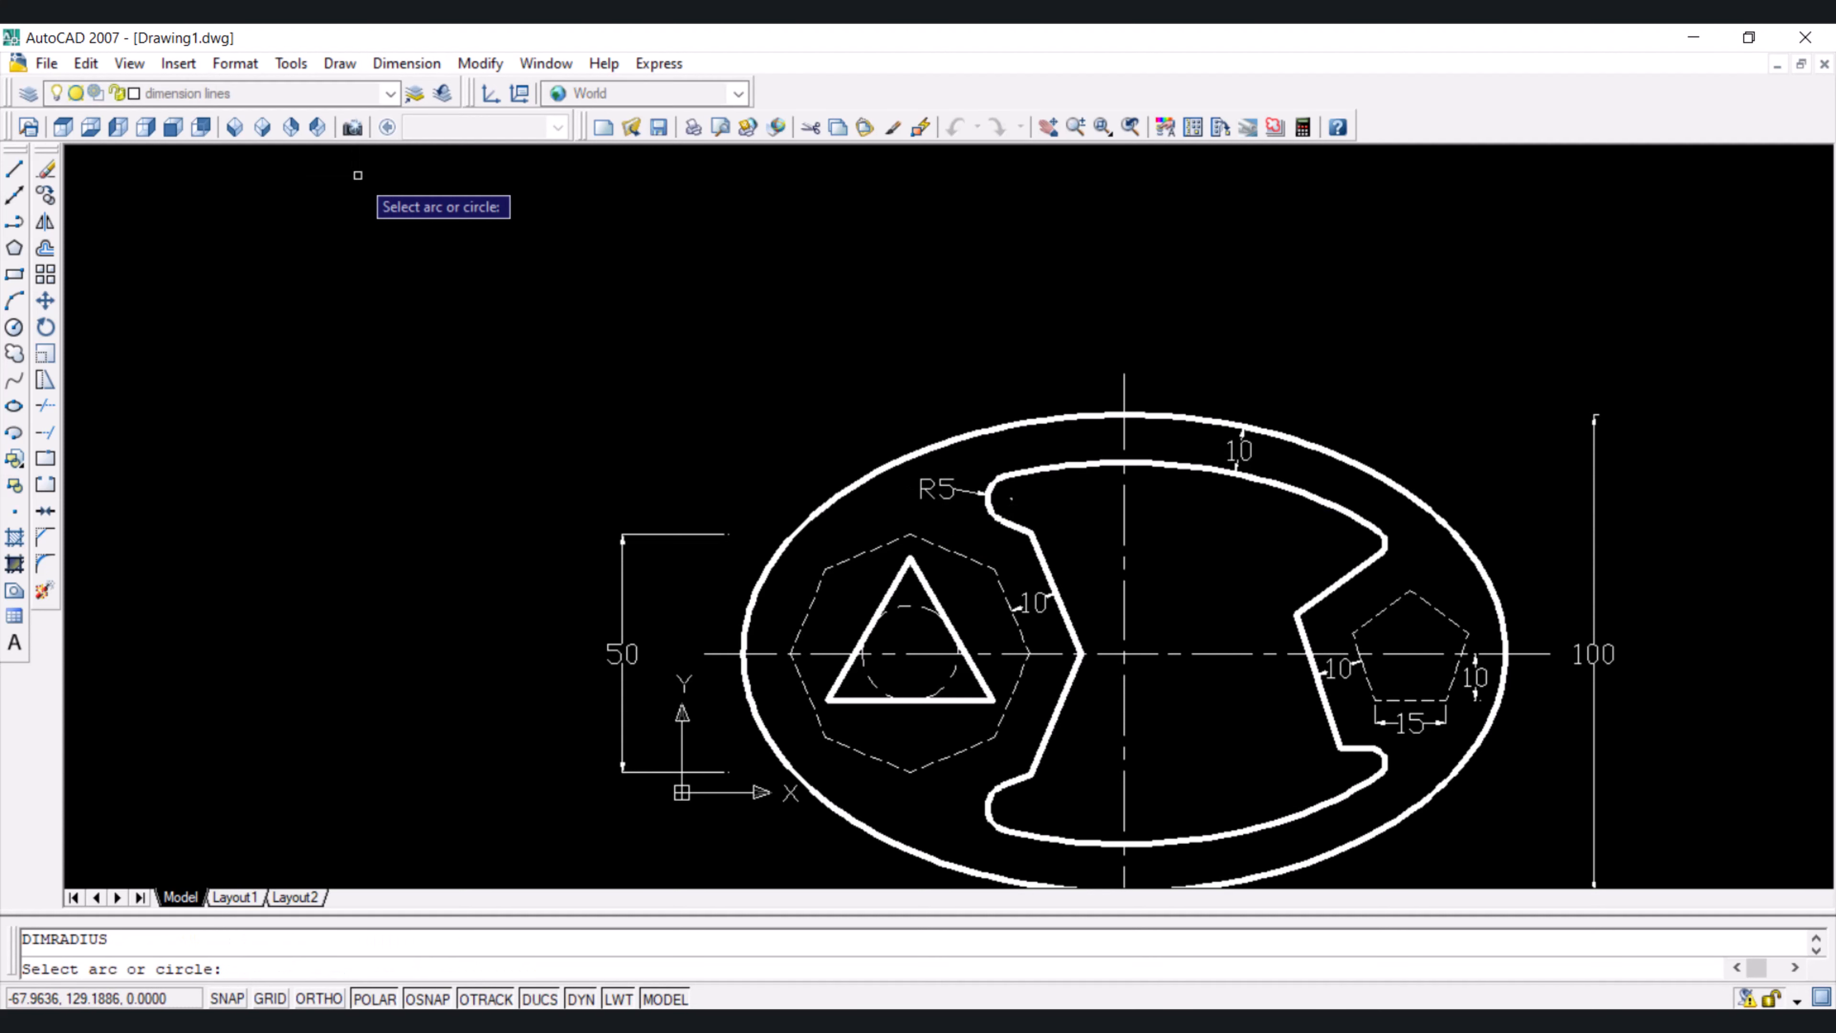
left_click(1383, 543)
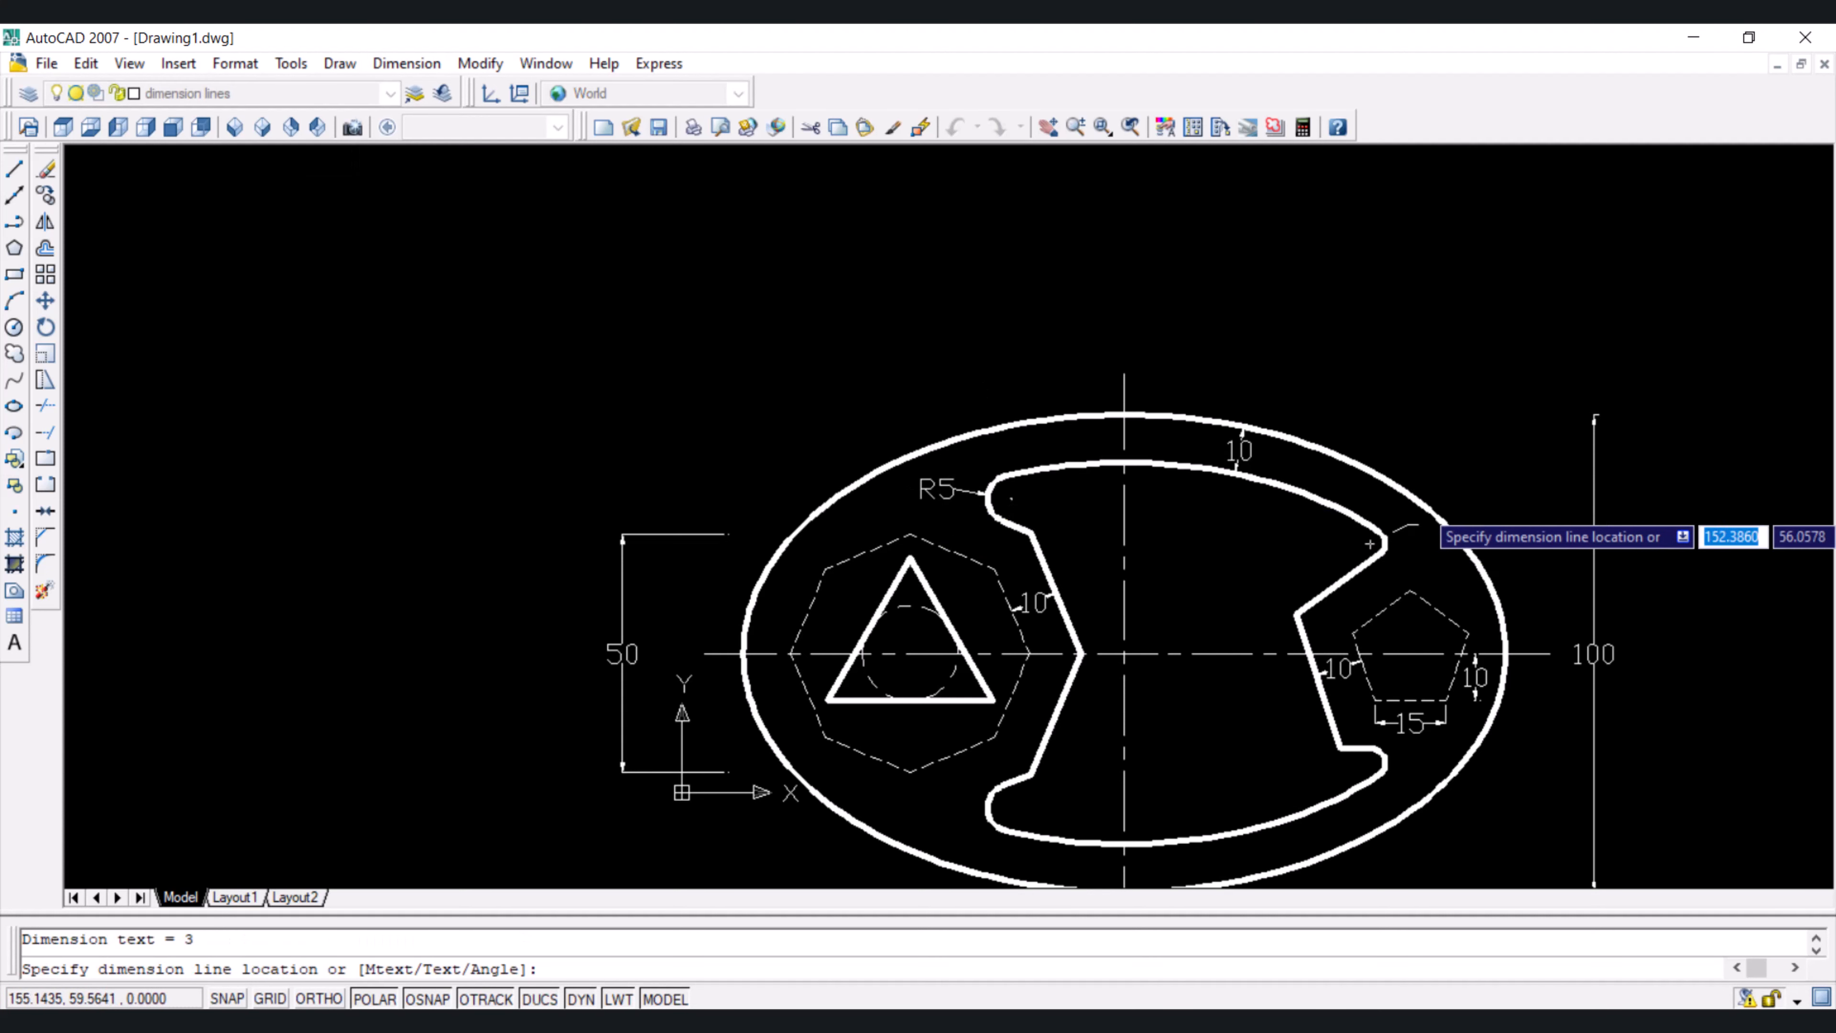
left_click(1447, 475)
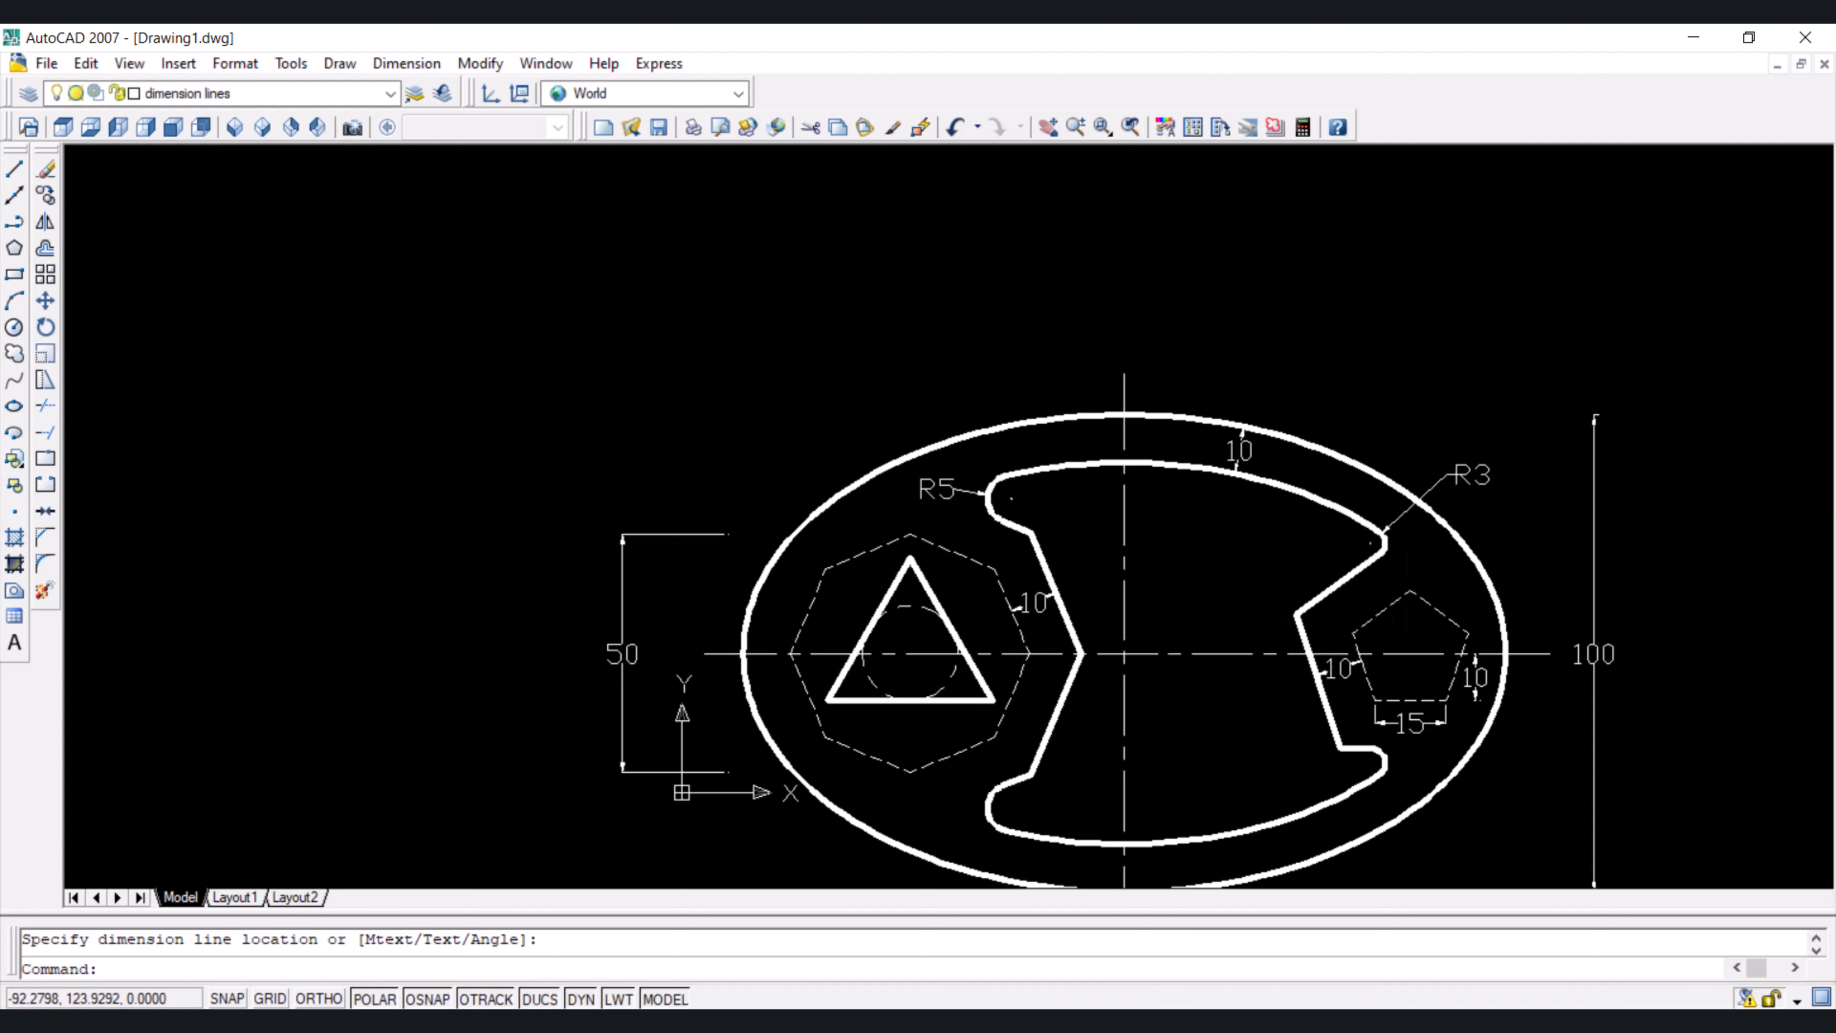
Add a diameter dimension to the dashed circle inside the triangle, with its text outside the ellipse at the upper left
left_click(422, 67)
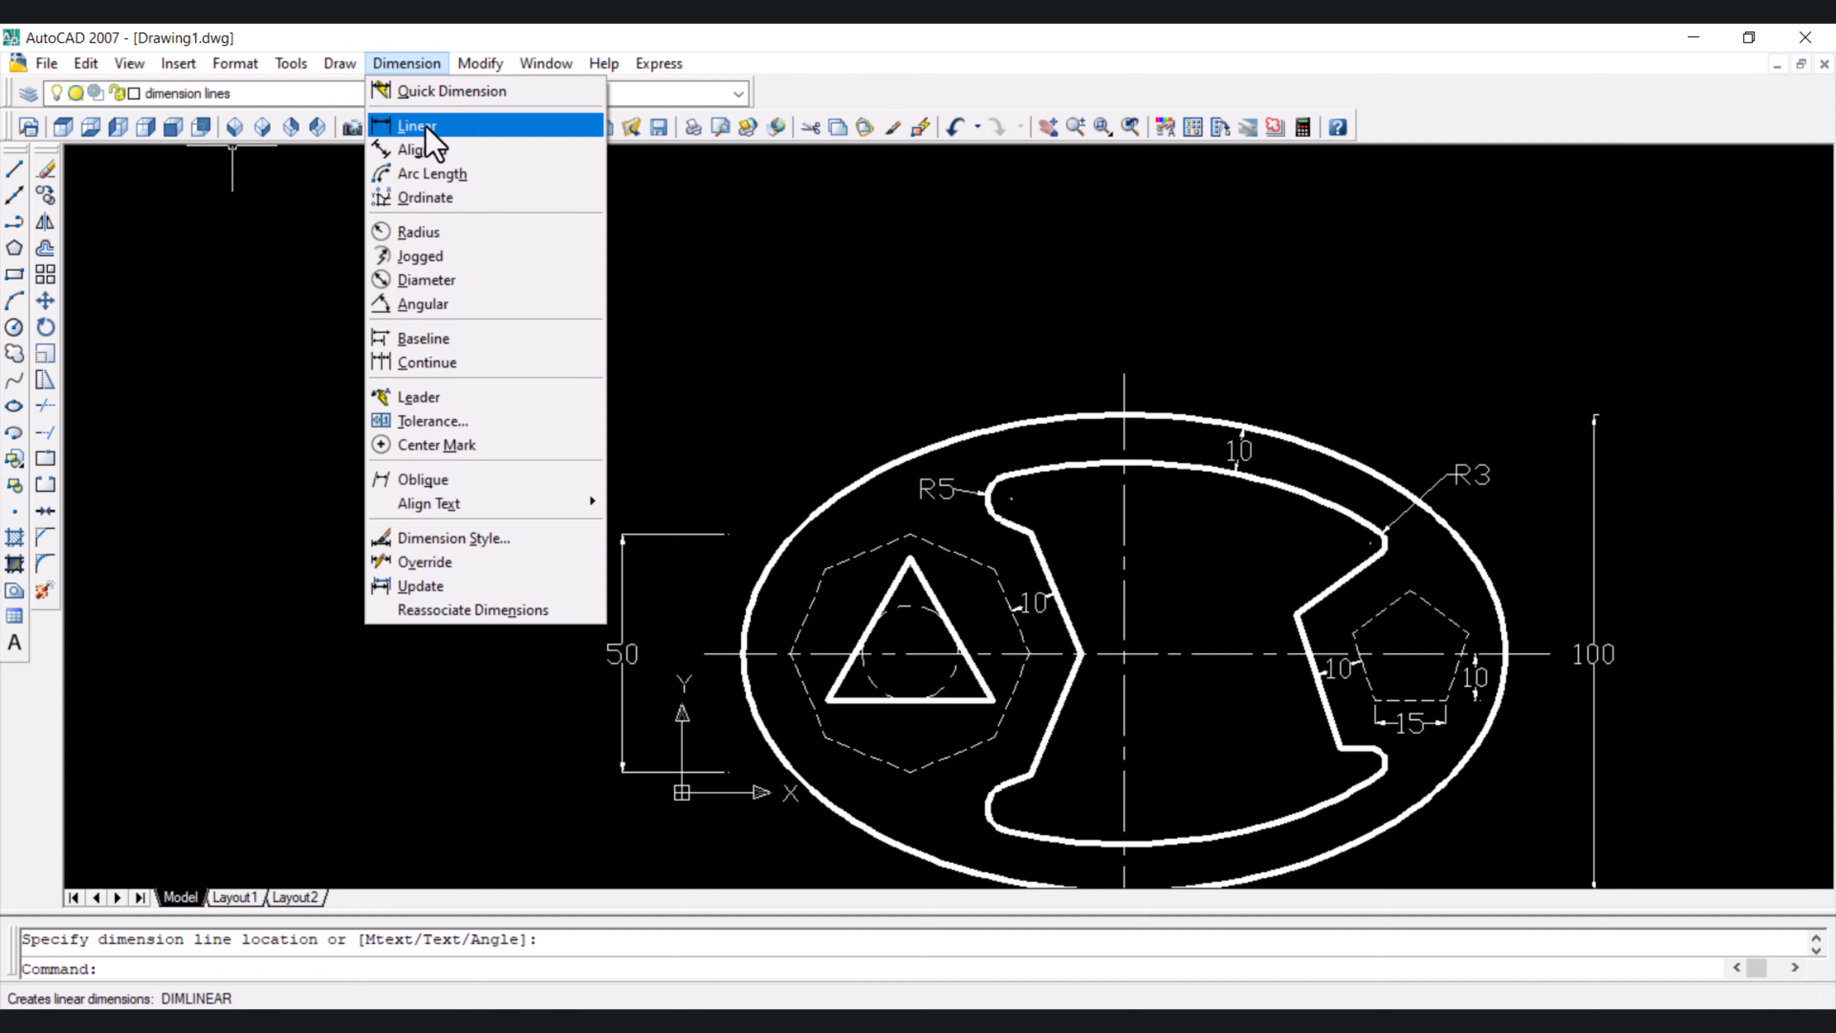
left_click(433, 283)
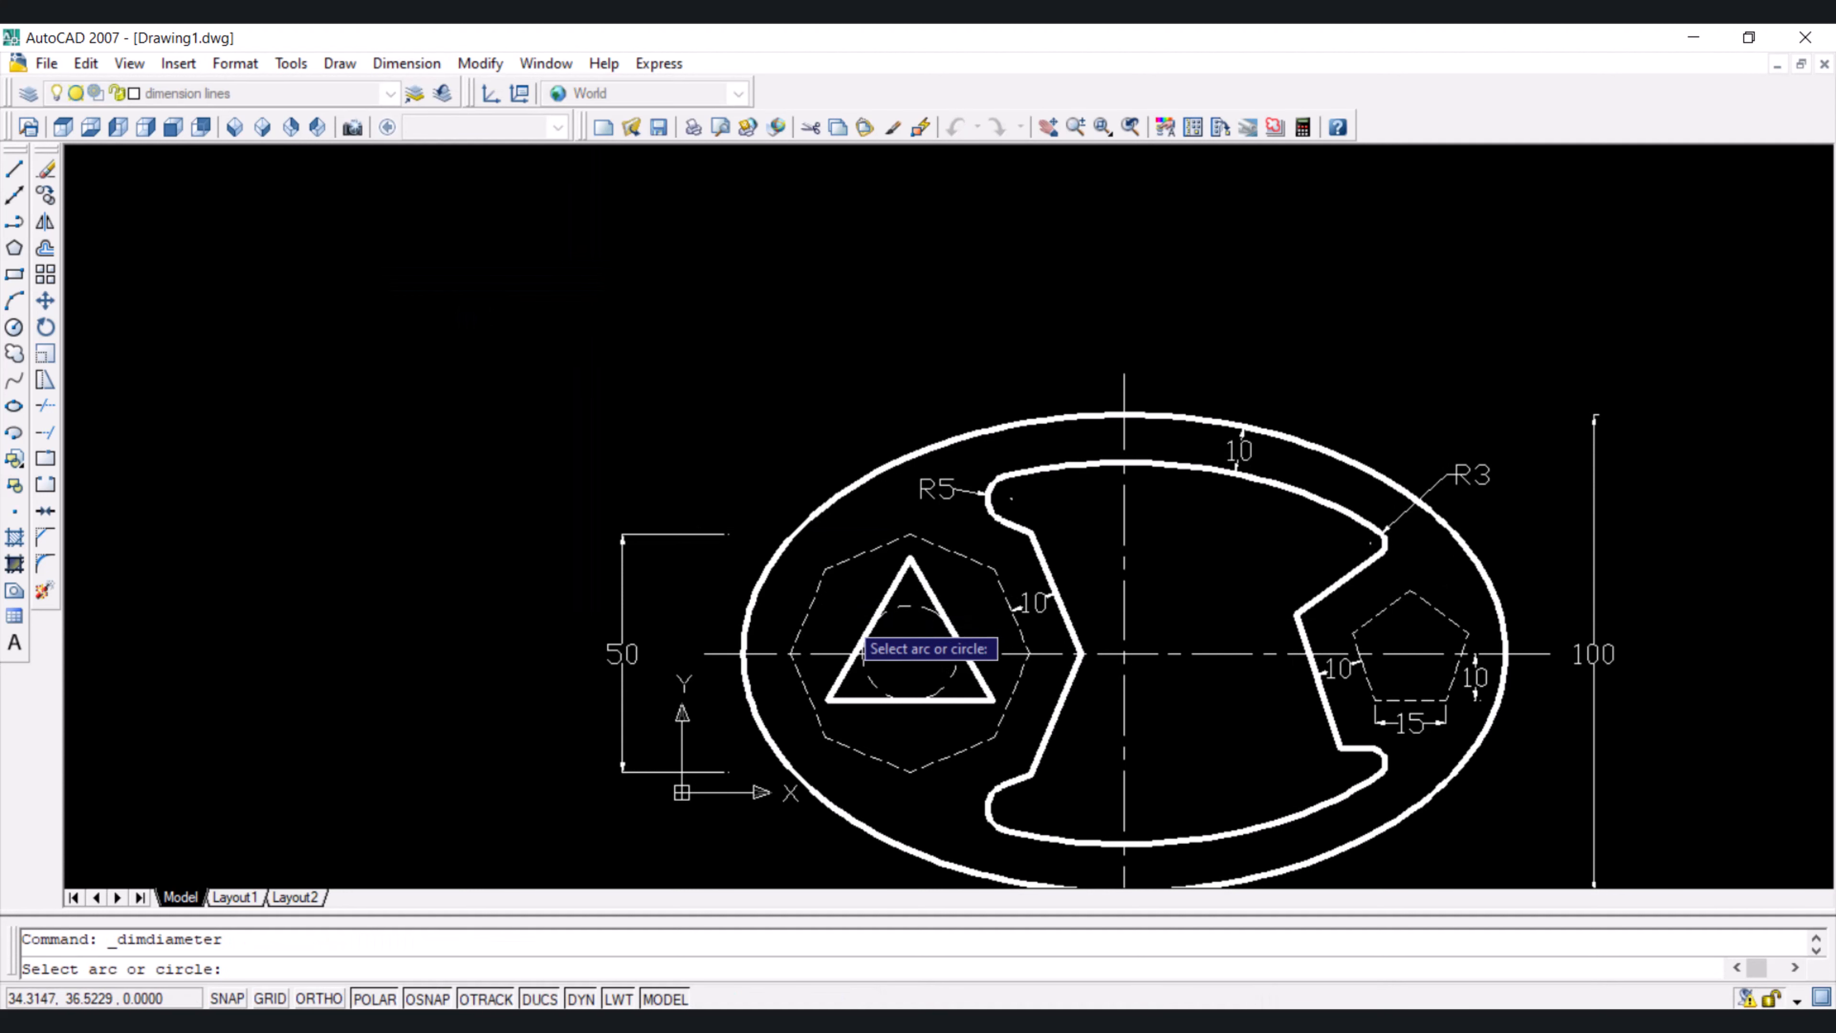
left_click(905, 606)
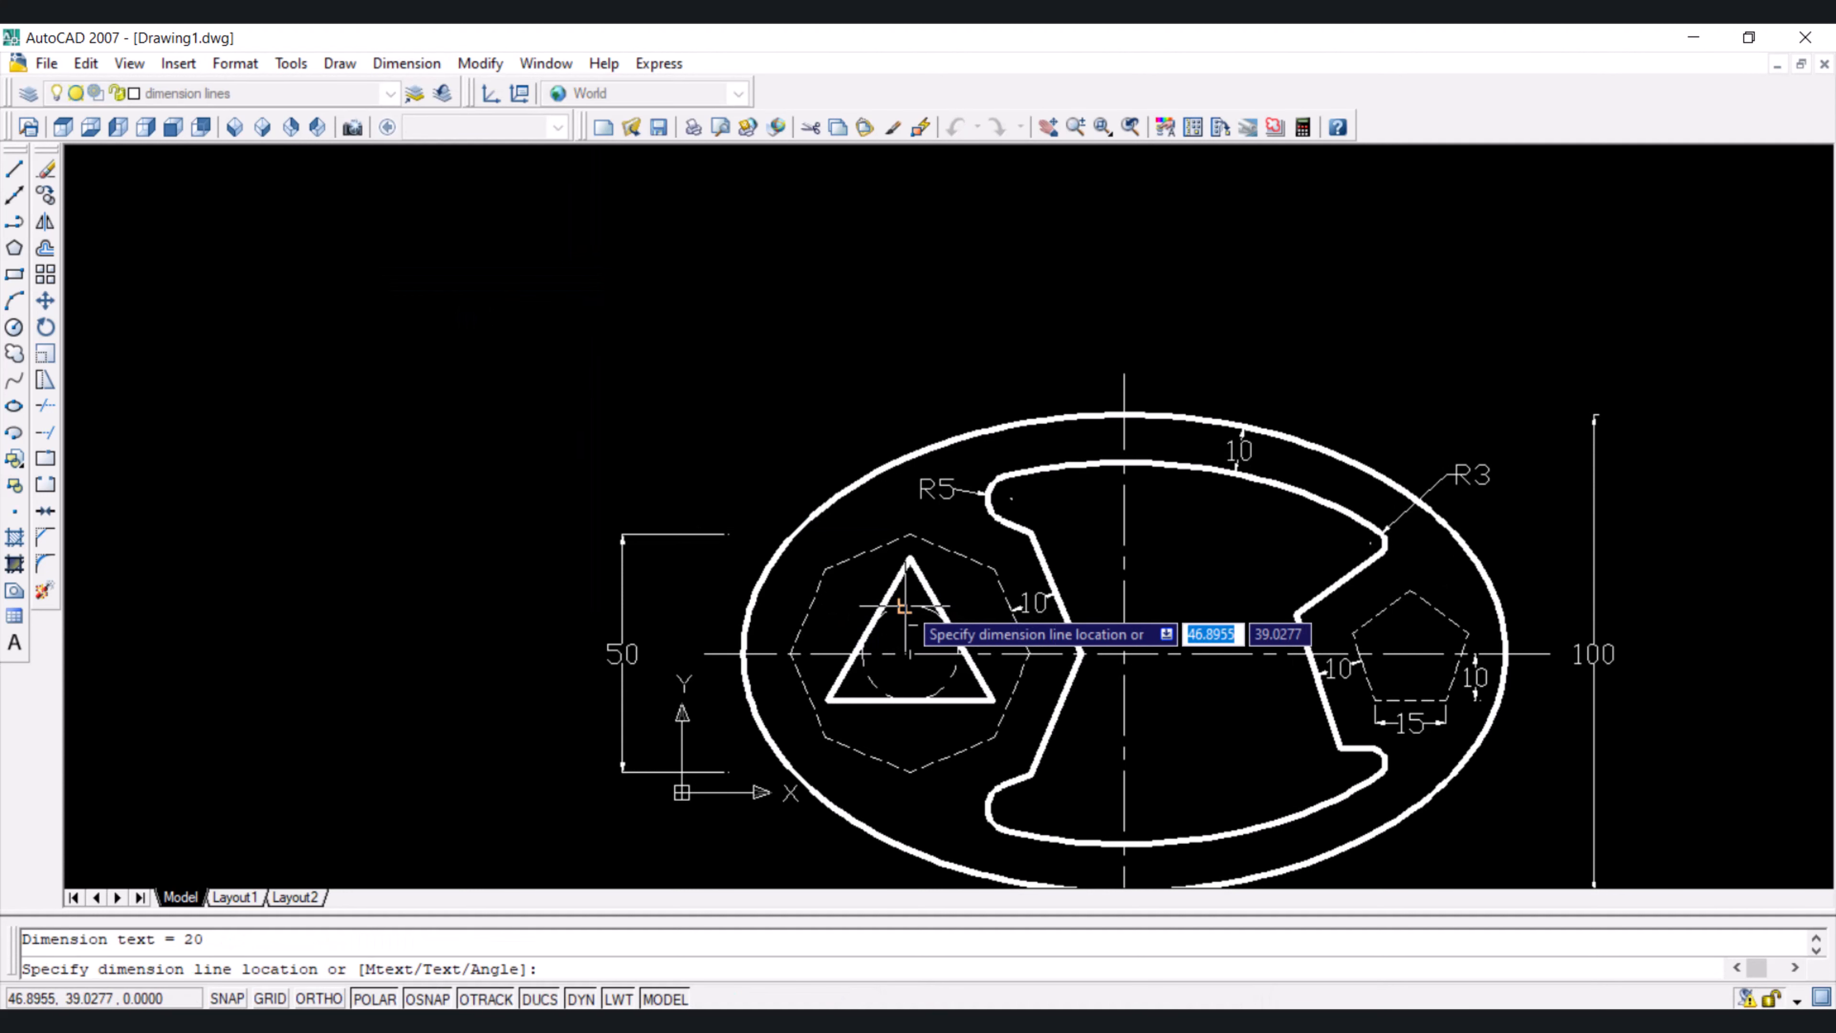
left_click(795, 445)
scroll(958, 530, "down", 2)
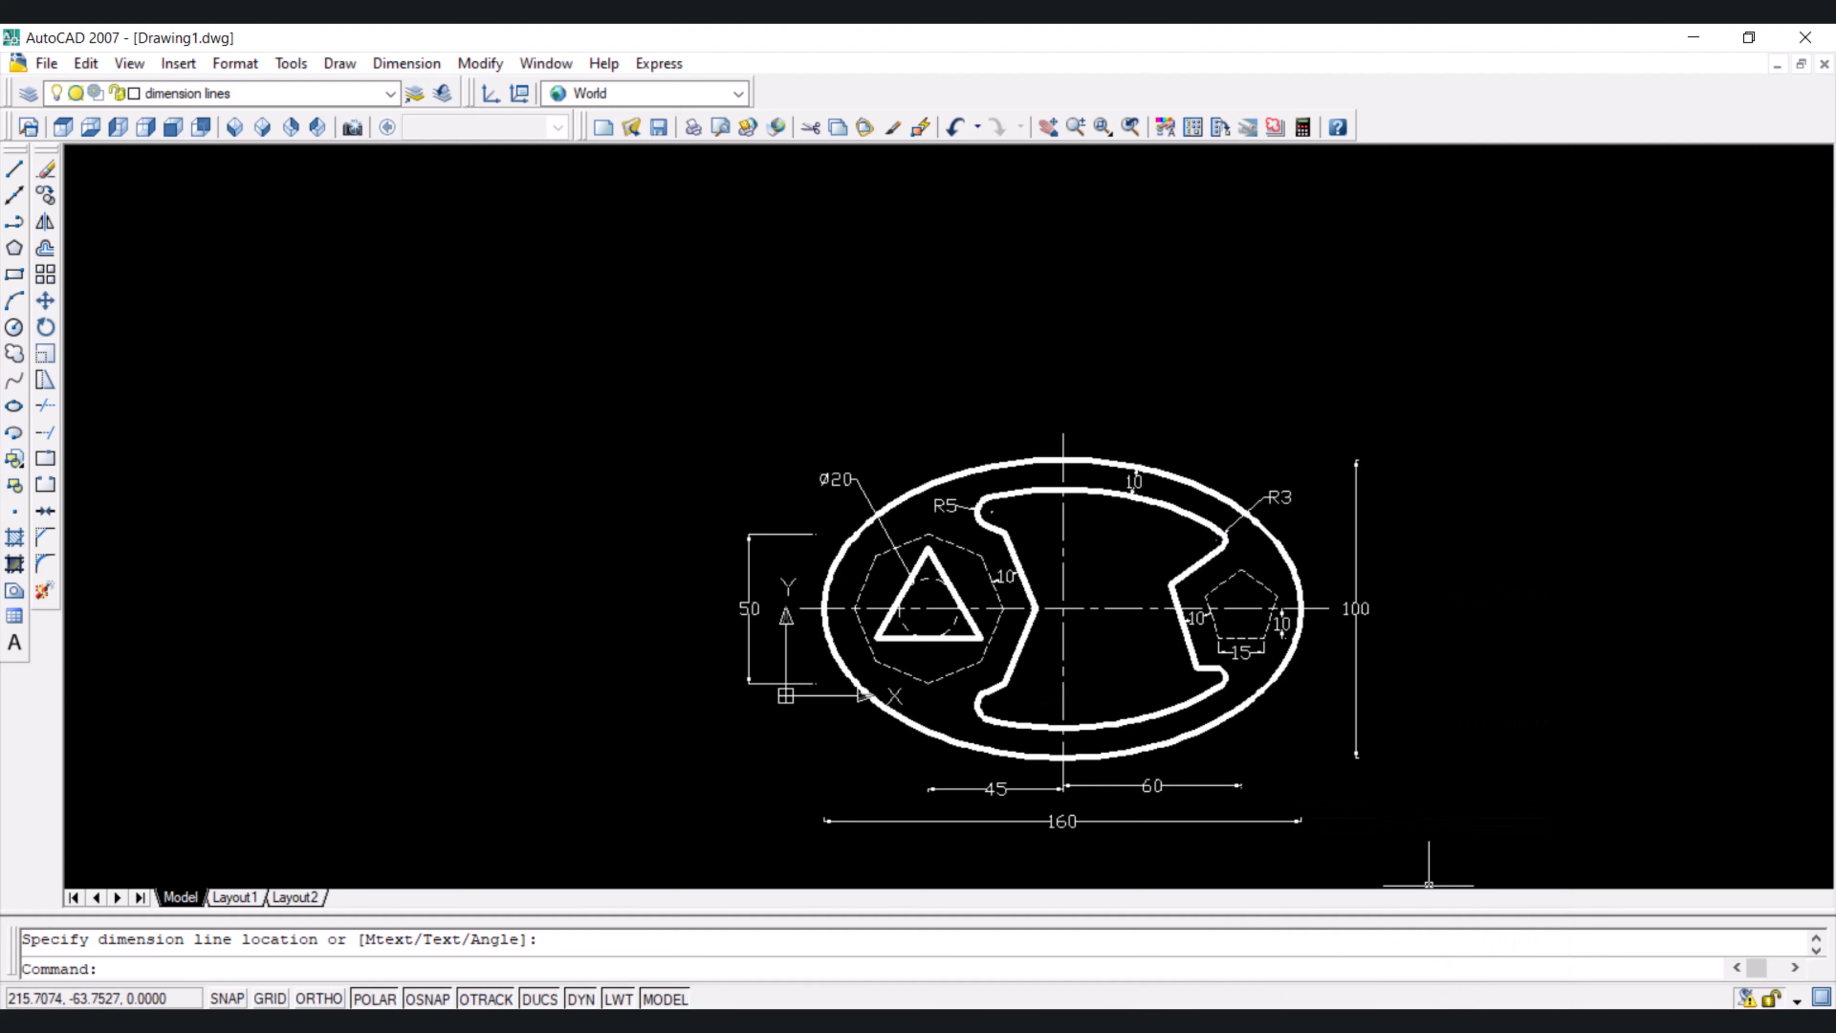
Switch from model space to Layout2 to show the finished drawing on the paper sheet
left_click(1429, 1022)
left_click(1429, 1022)
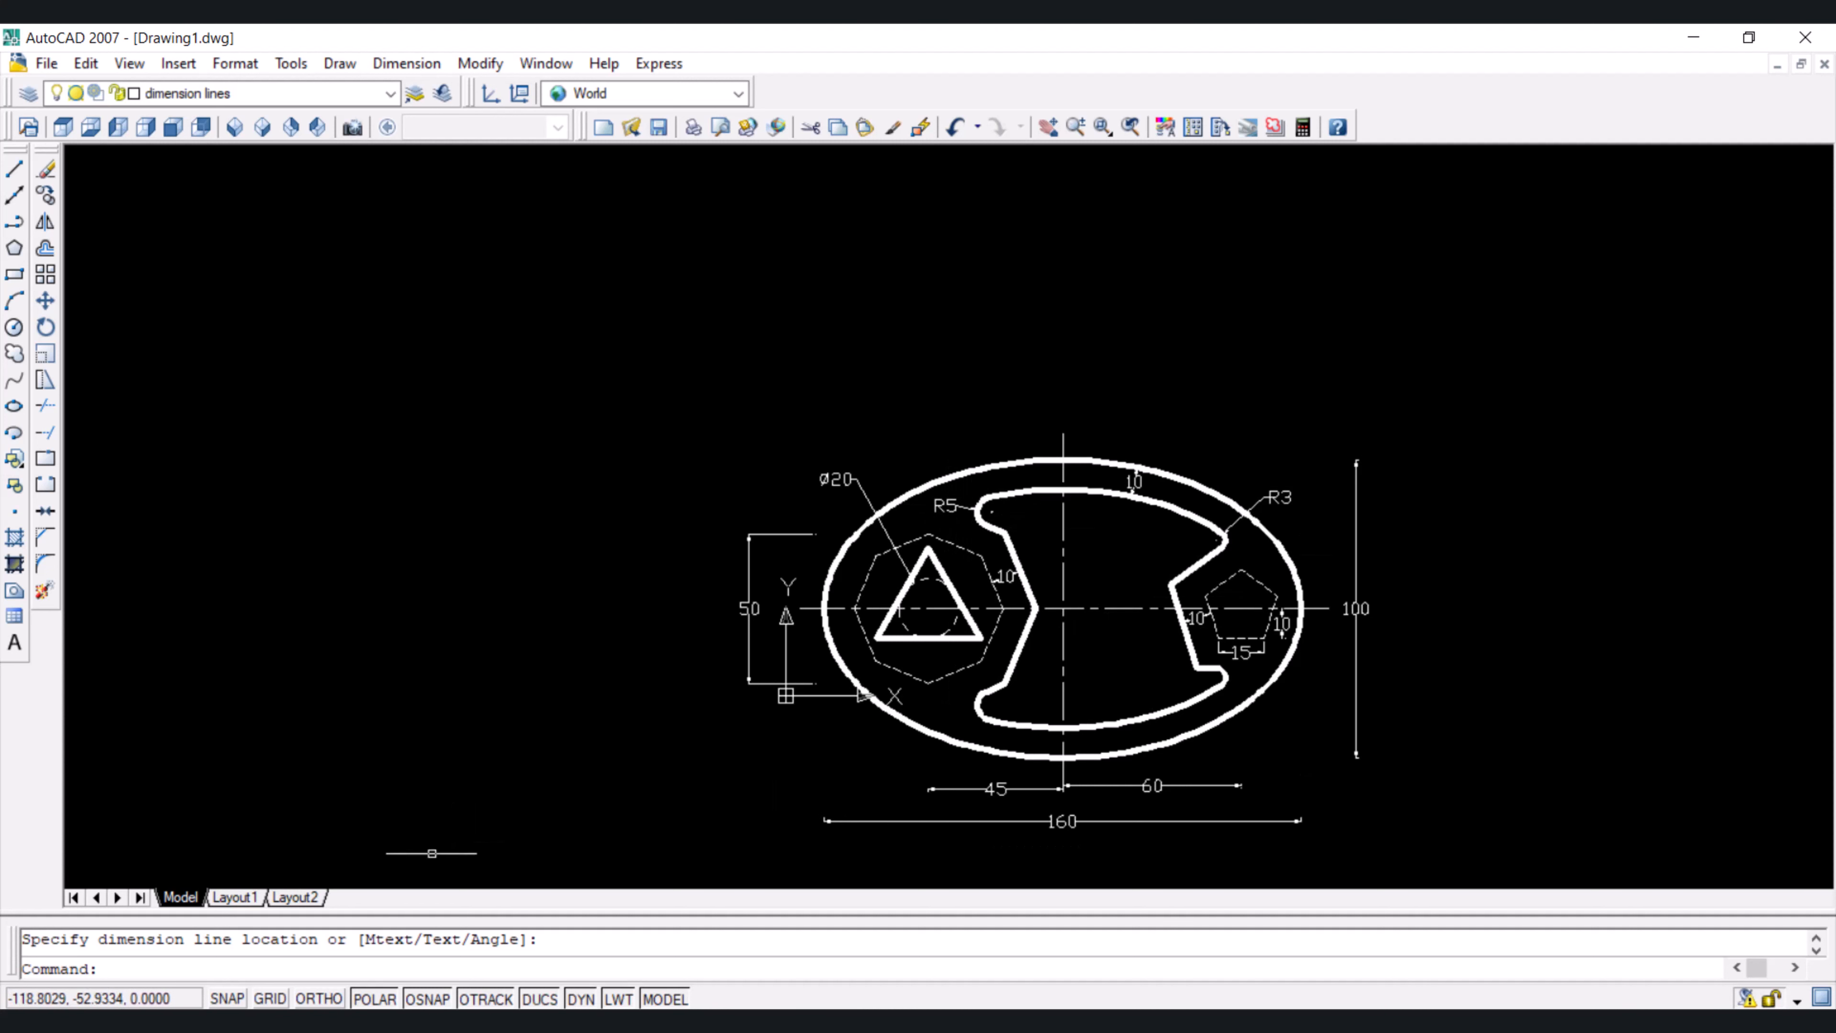
left_click(302, 899)
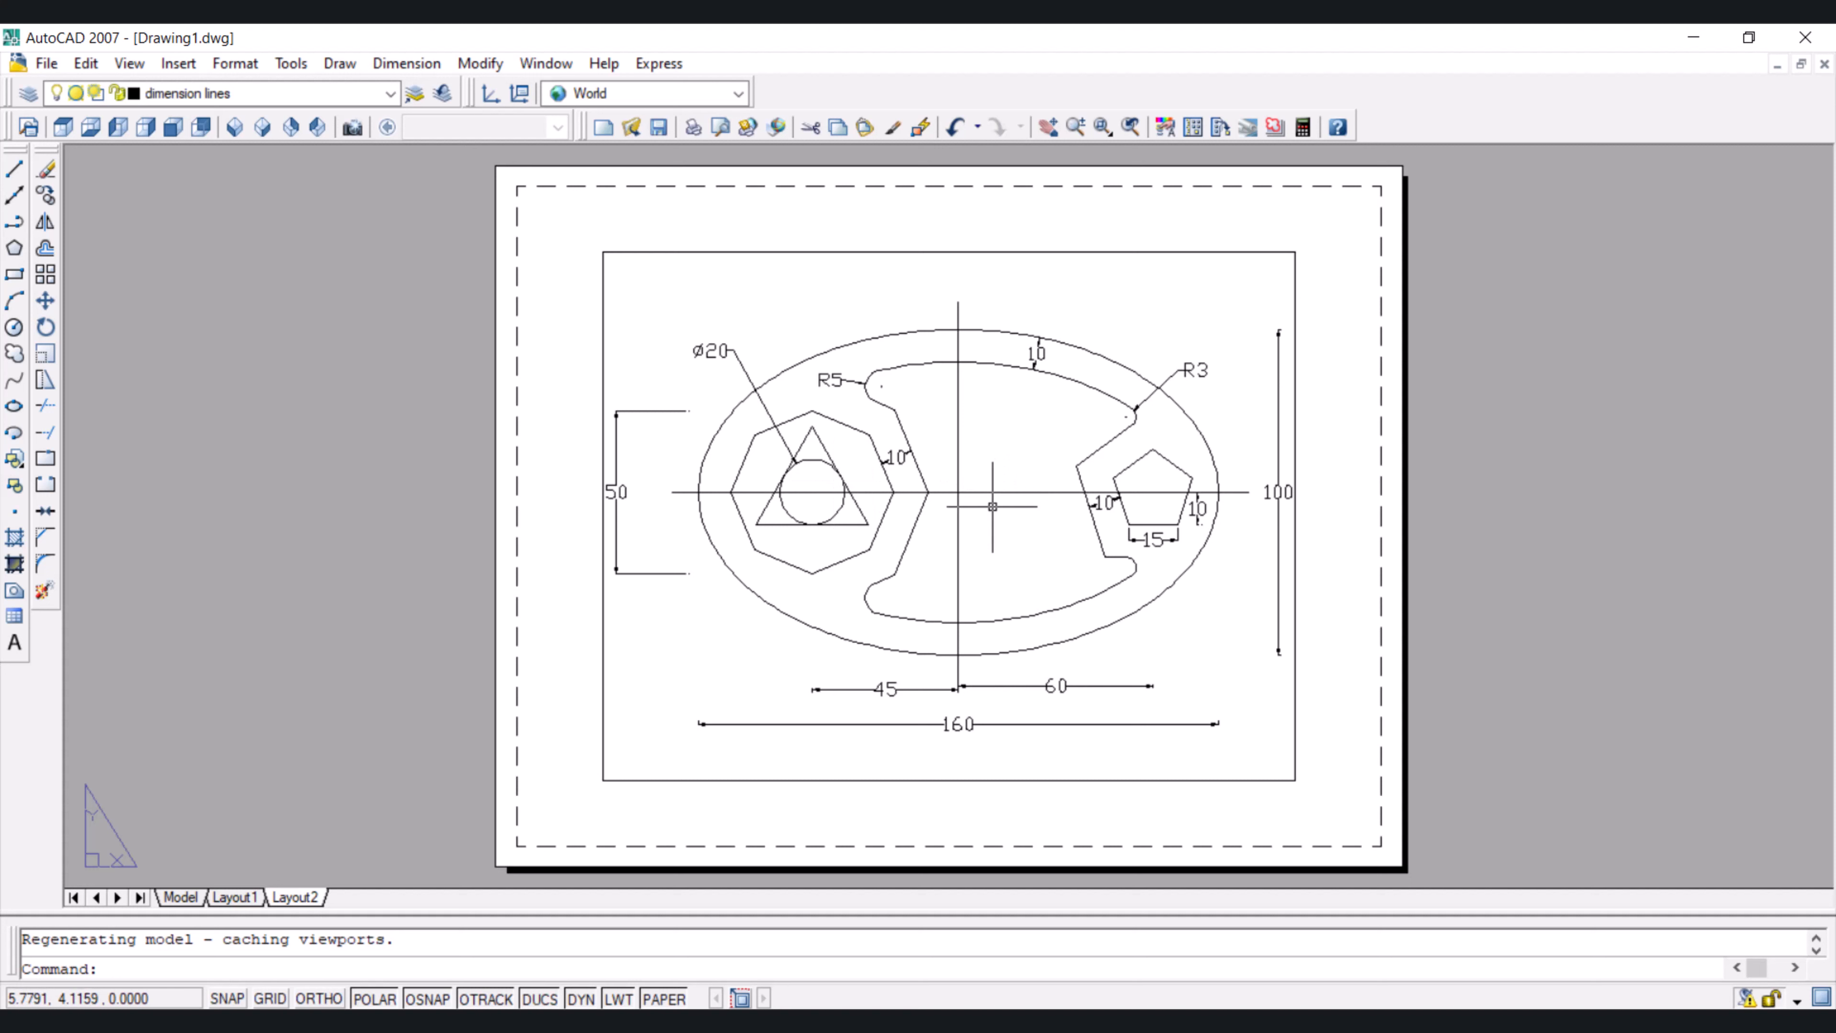
Try a linetype scale factor of 0.1 for the drawing in the layout
type("lts")
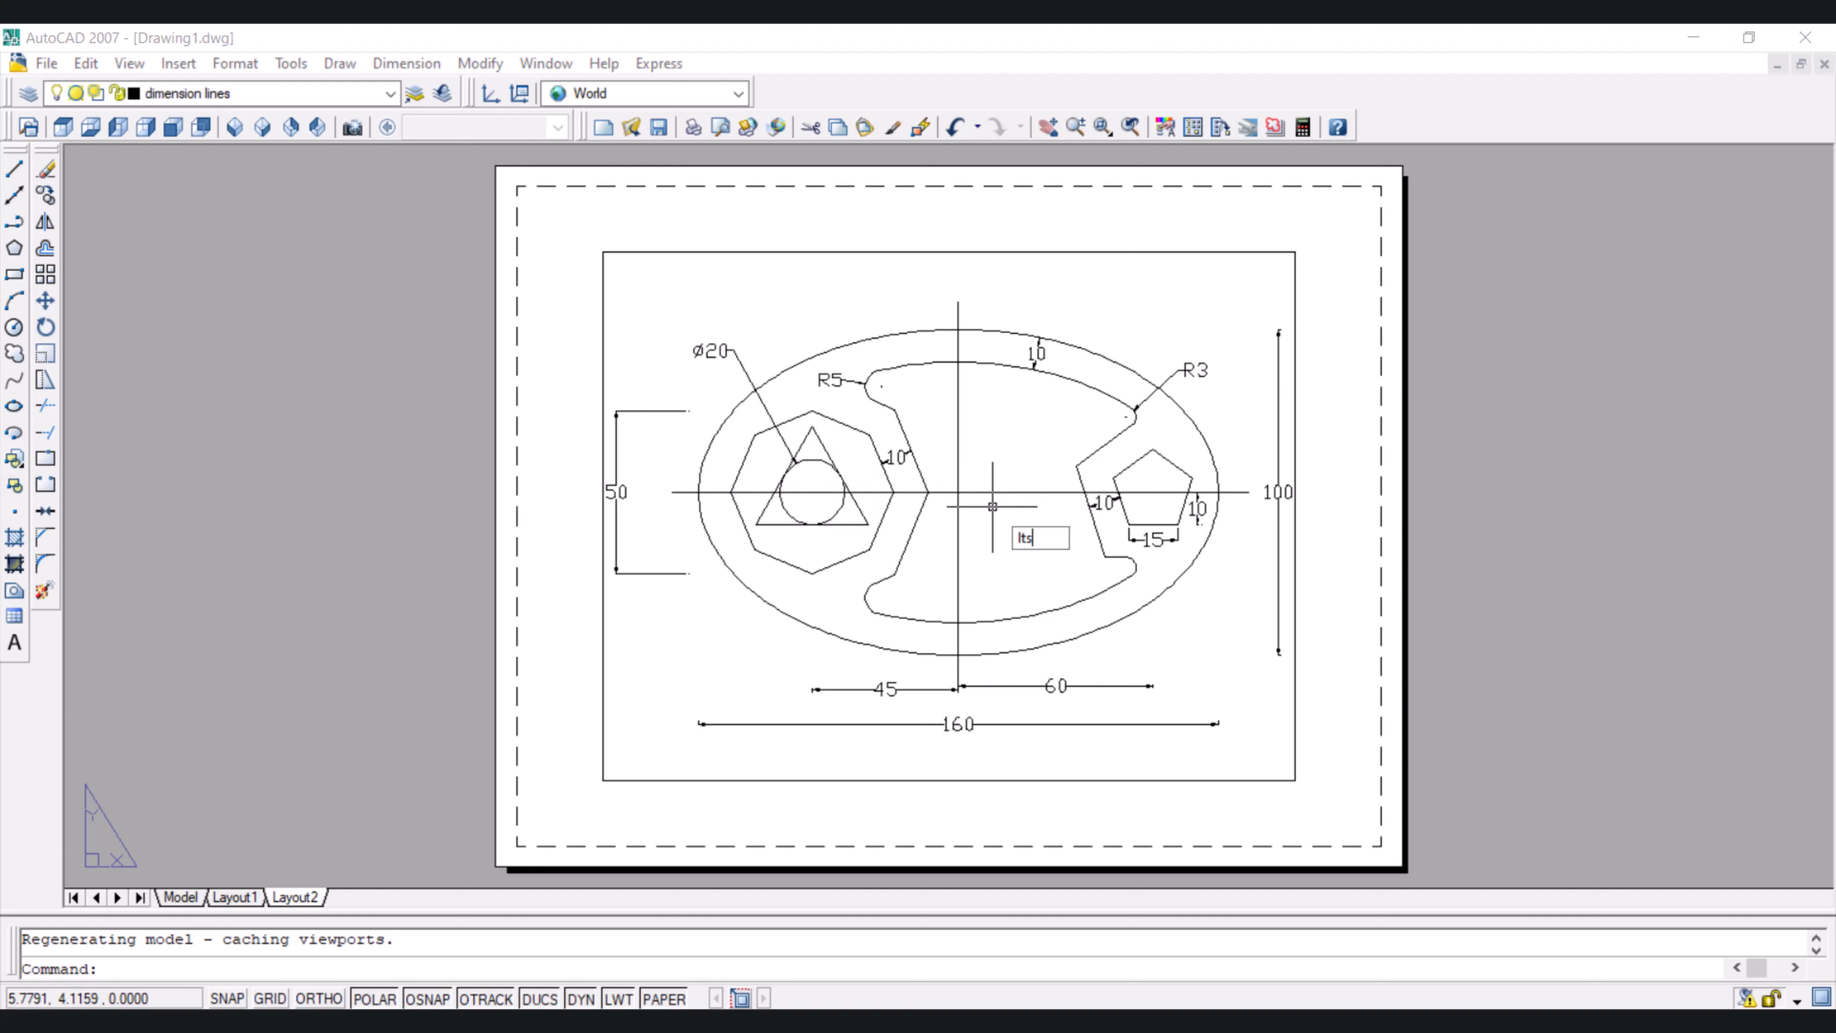
key("Return")
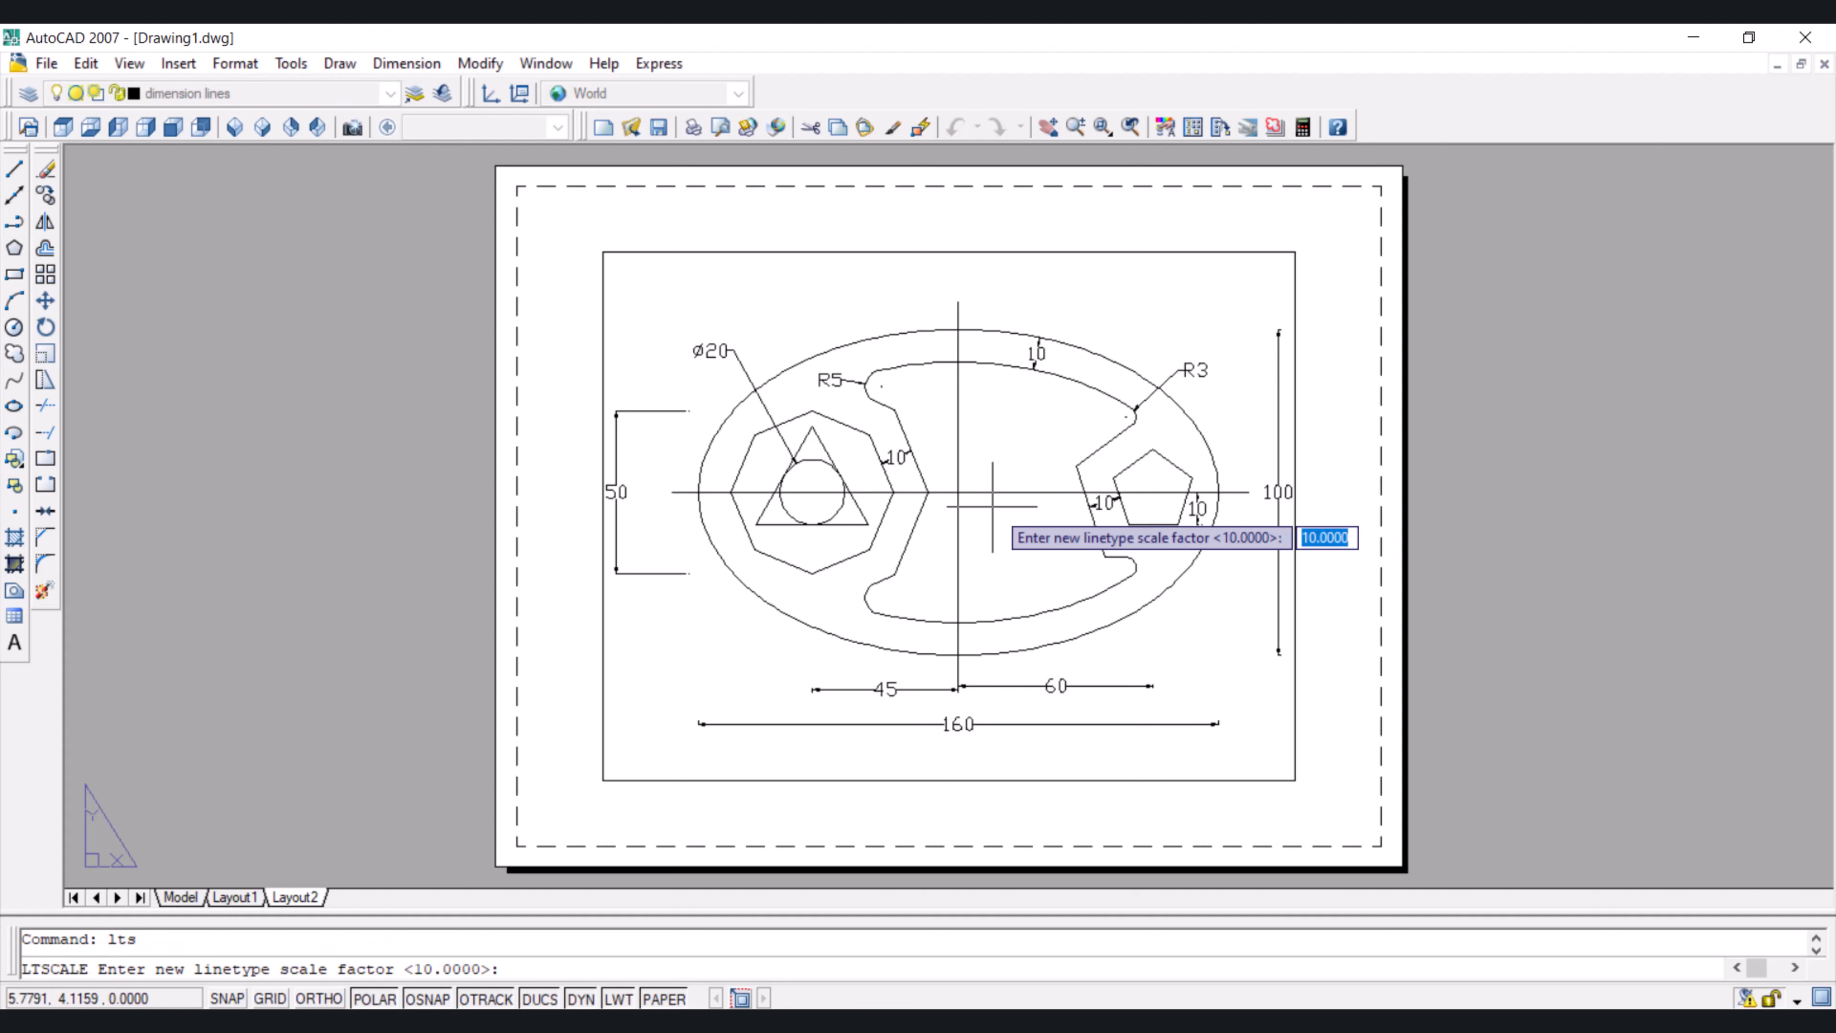
type("0.1")
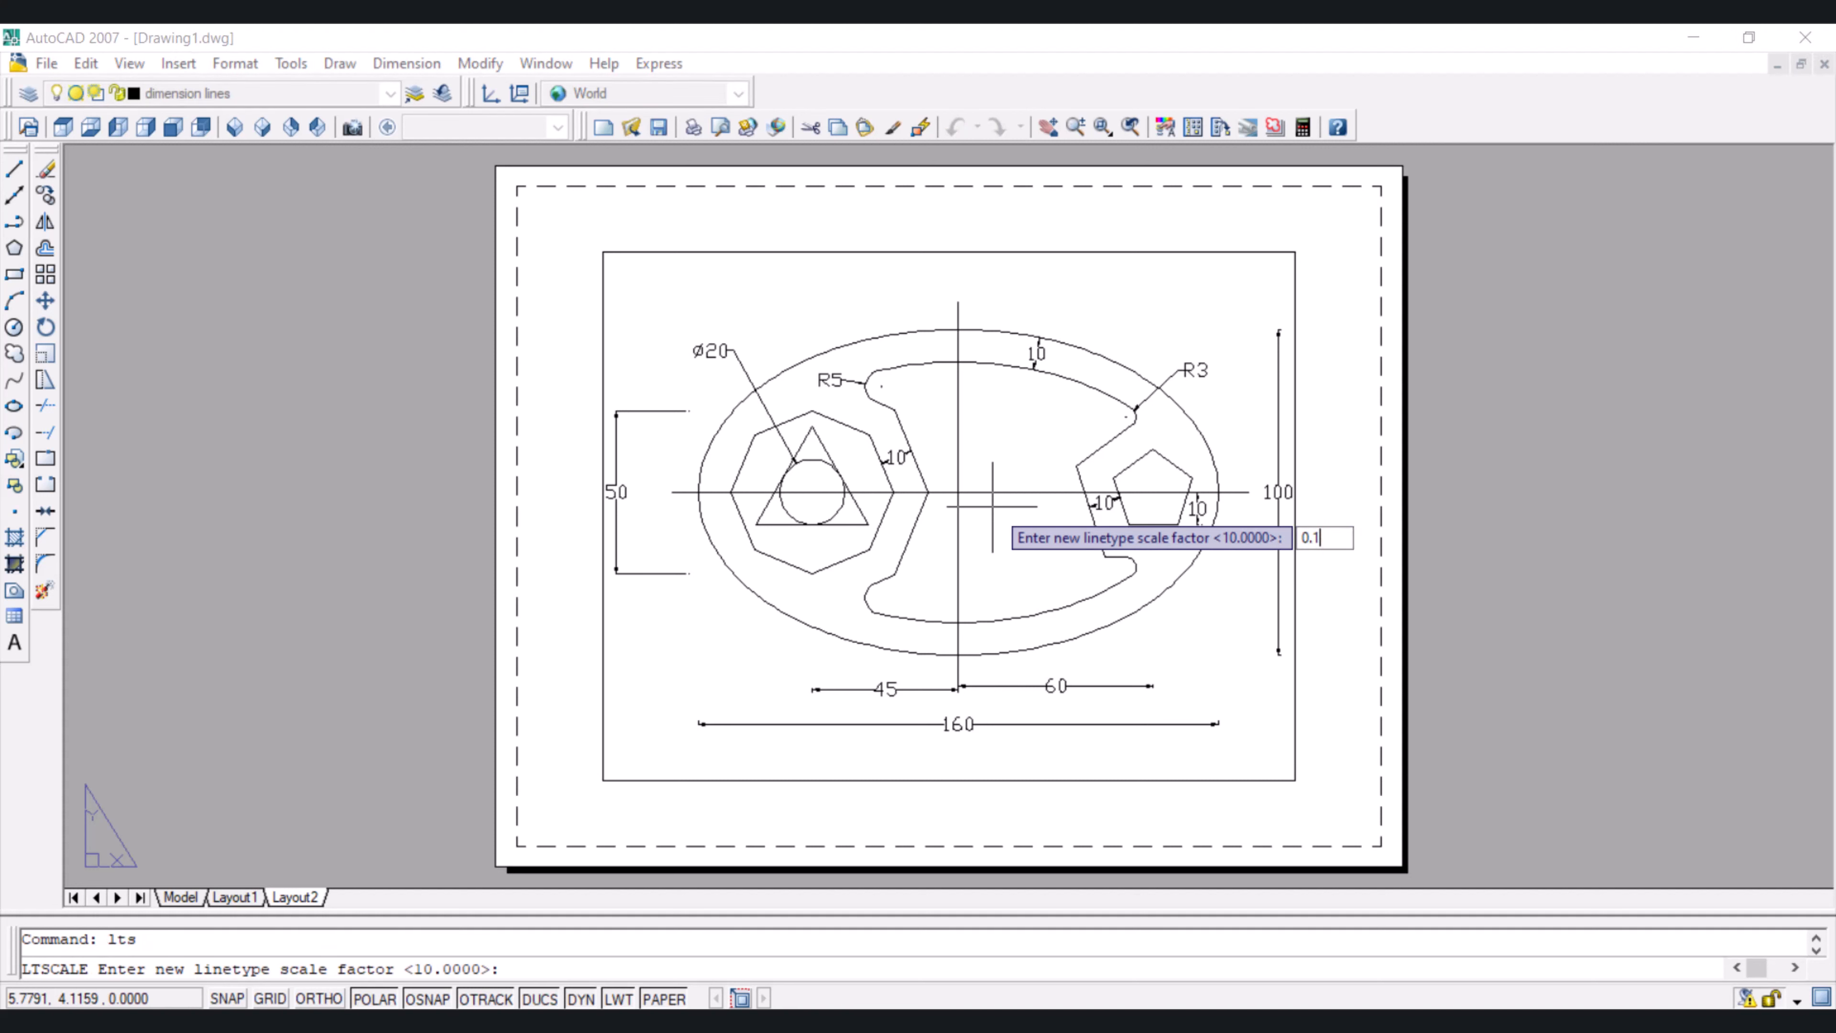
key("Return")
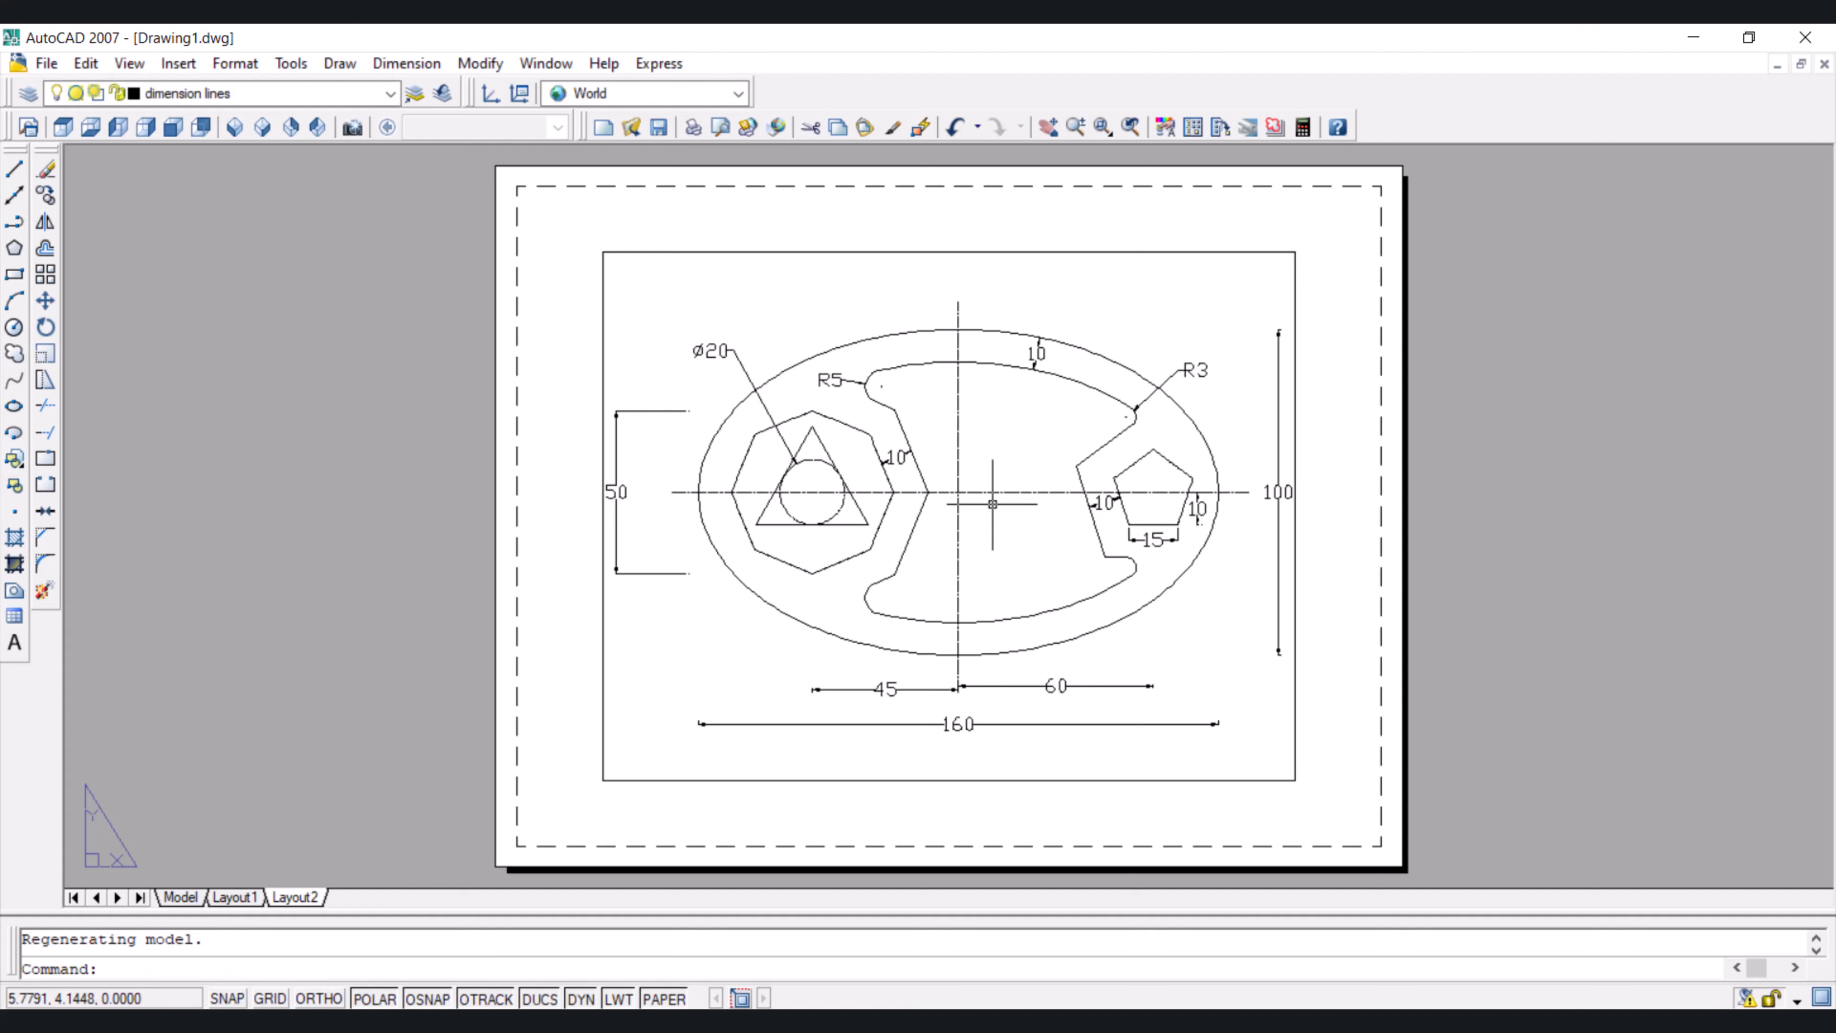
Set the drawing's linetype scale factor to 0.5
key("Return")
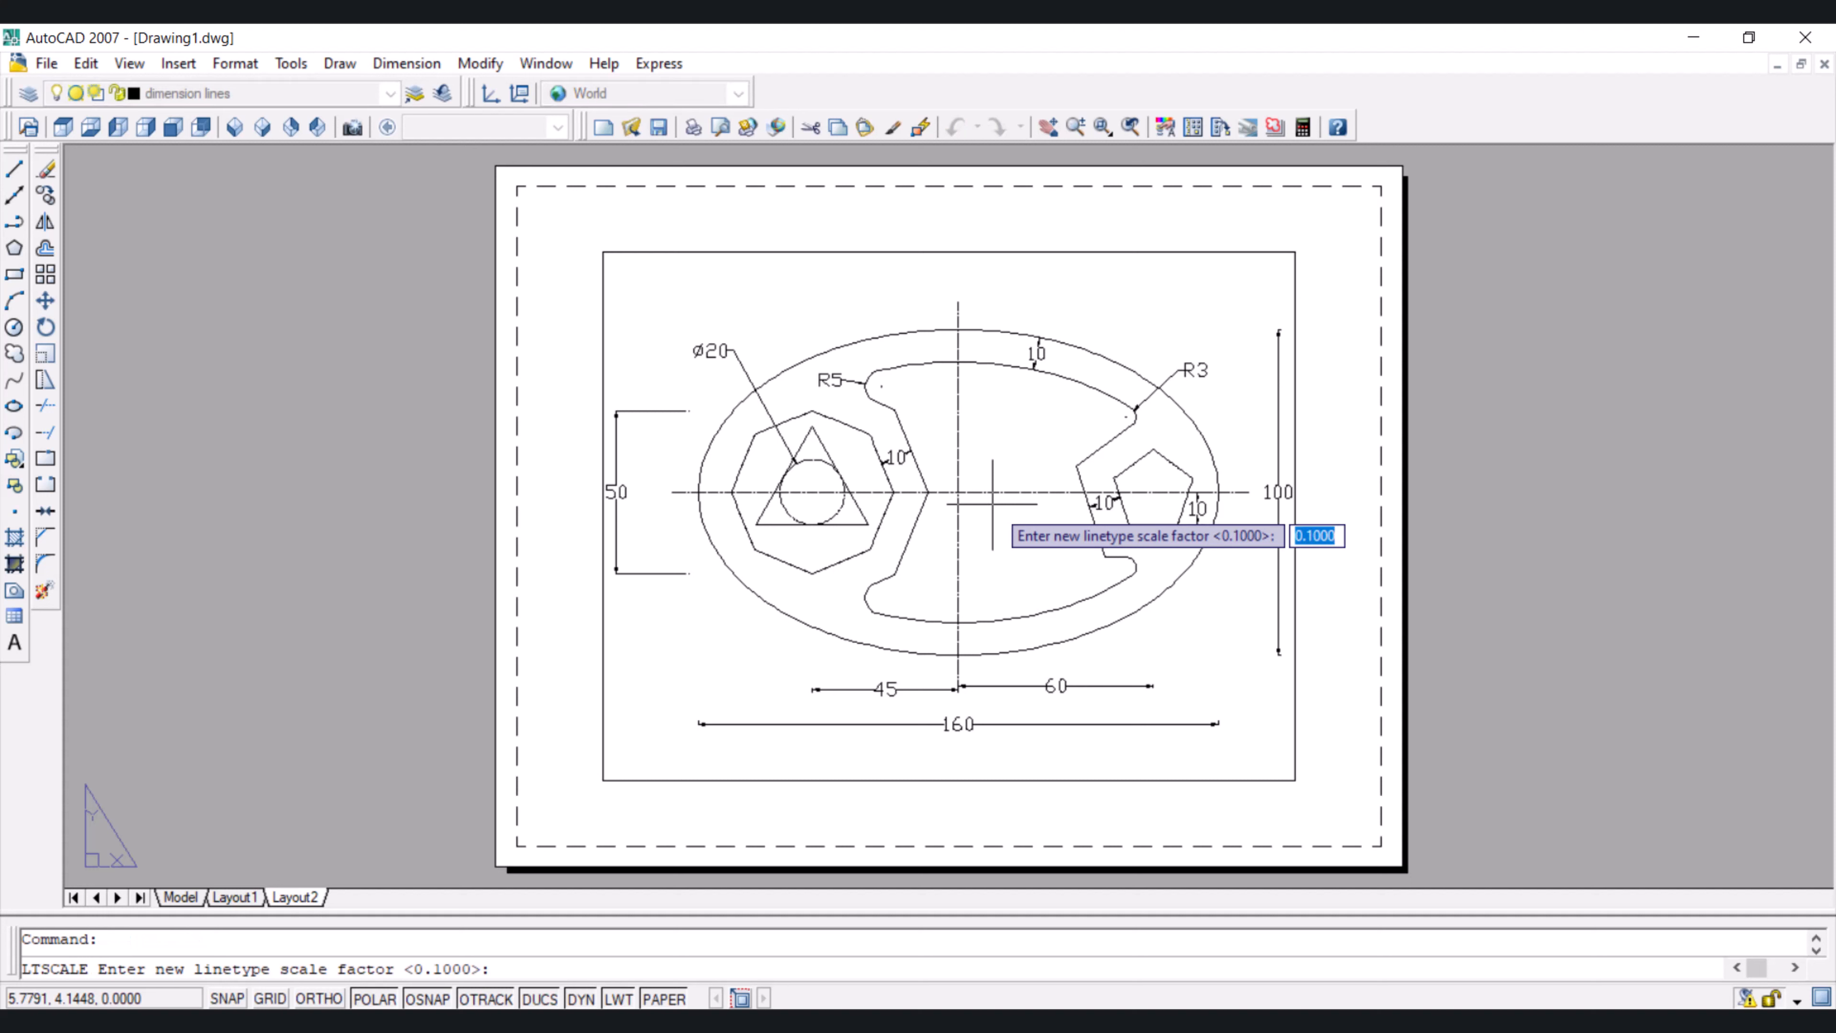
type("0.5")
key("Return")
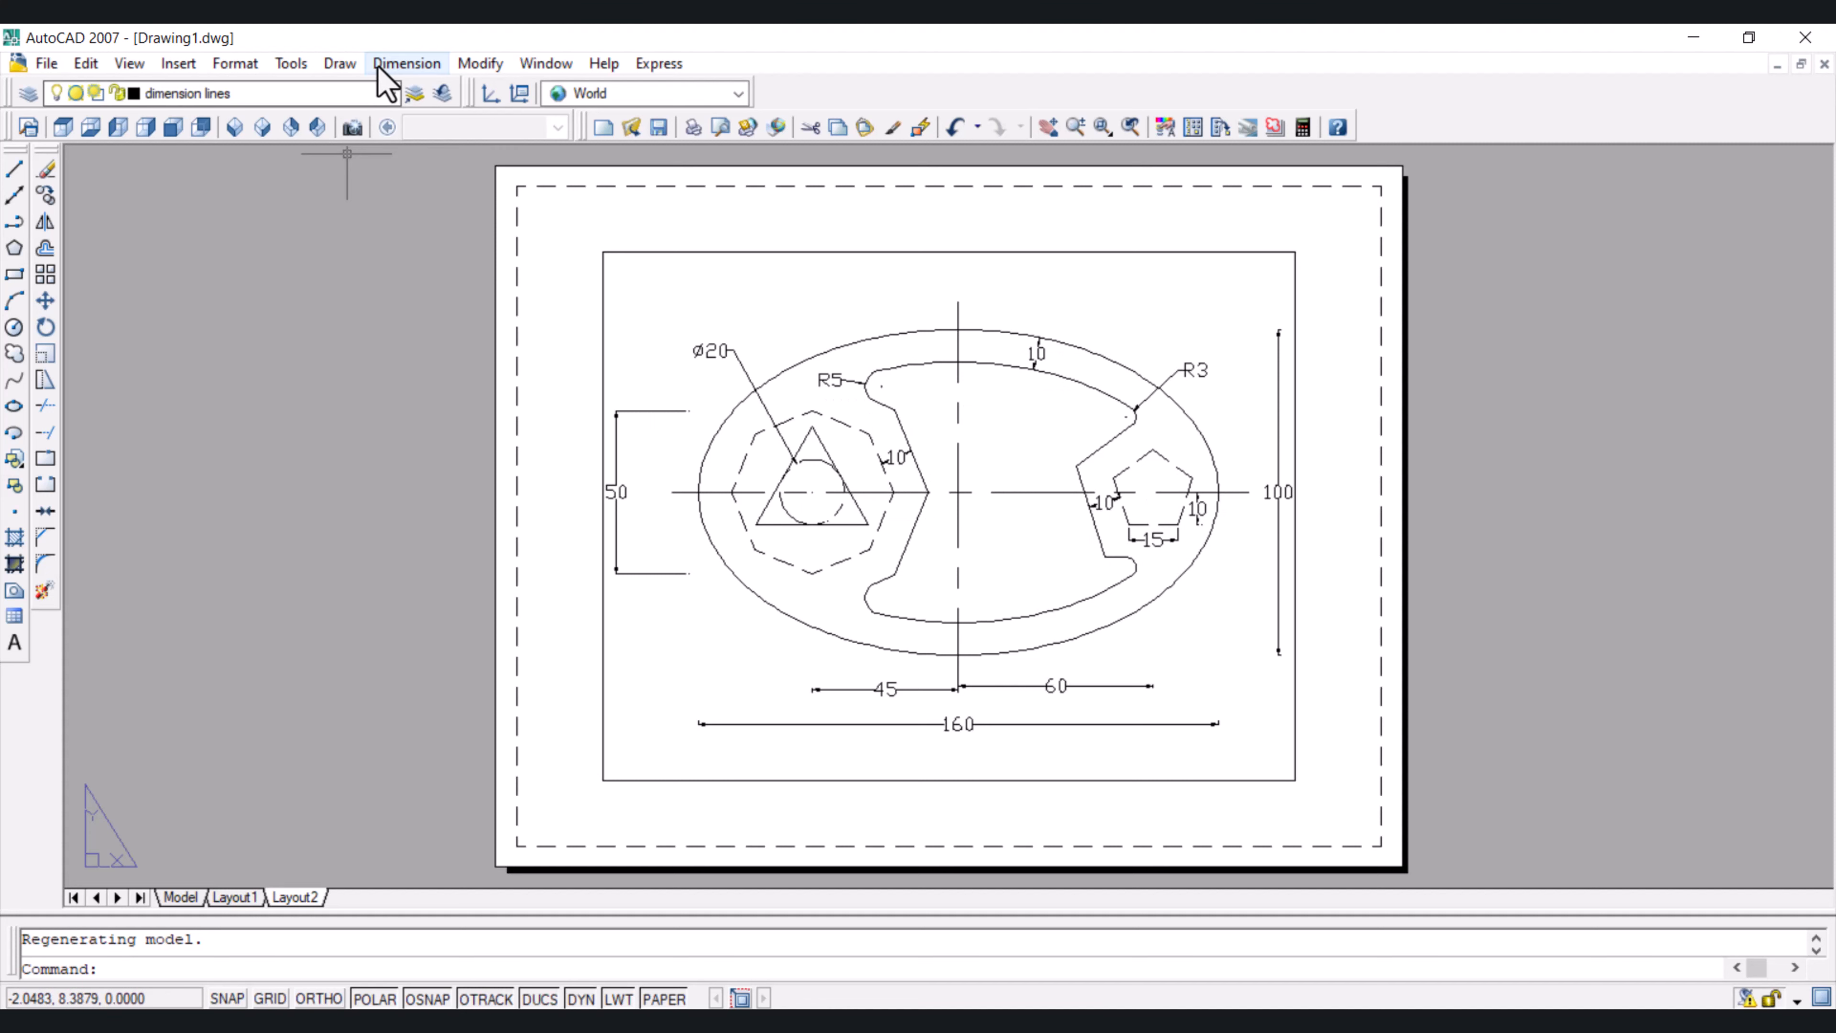
Modify the Standard dimension style to use an arrow size of 2.5
left_click(398, 63)
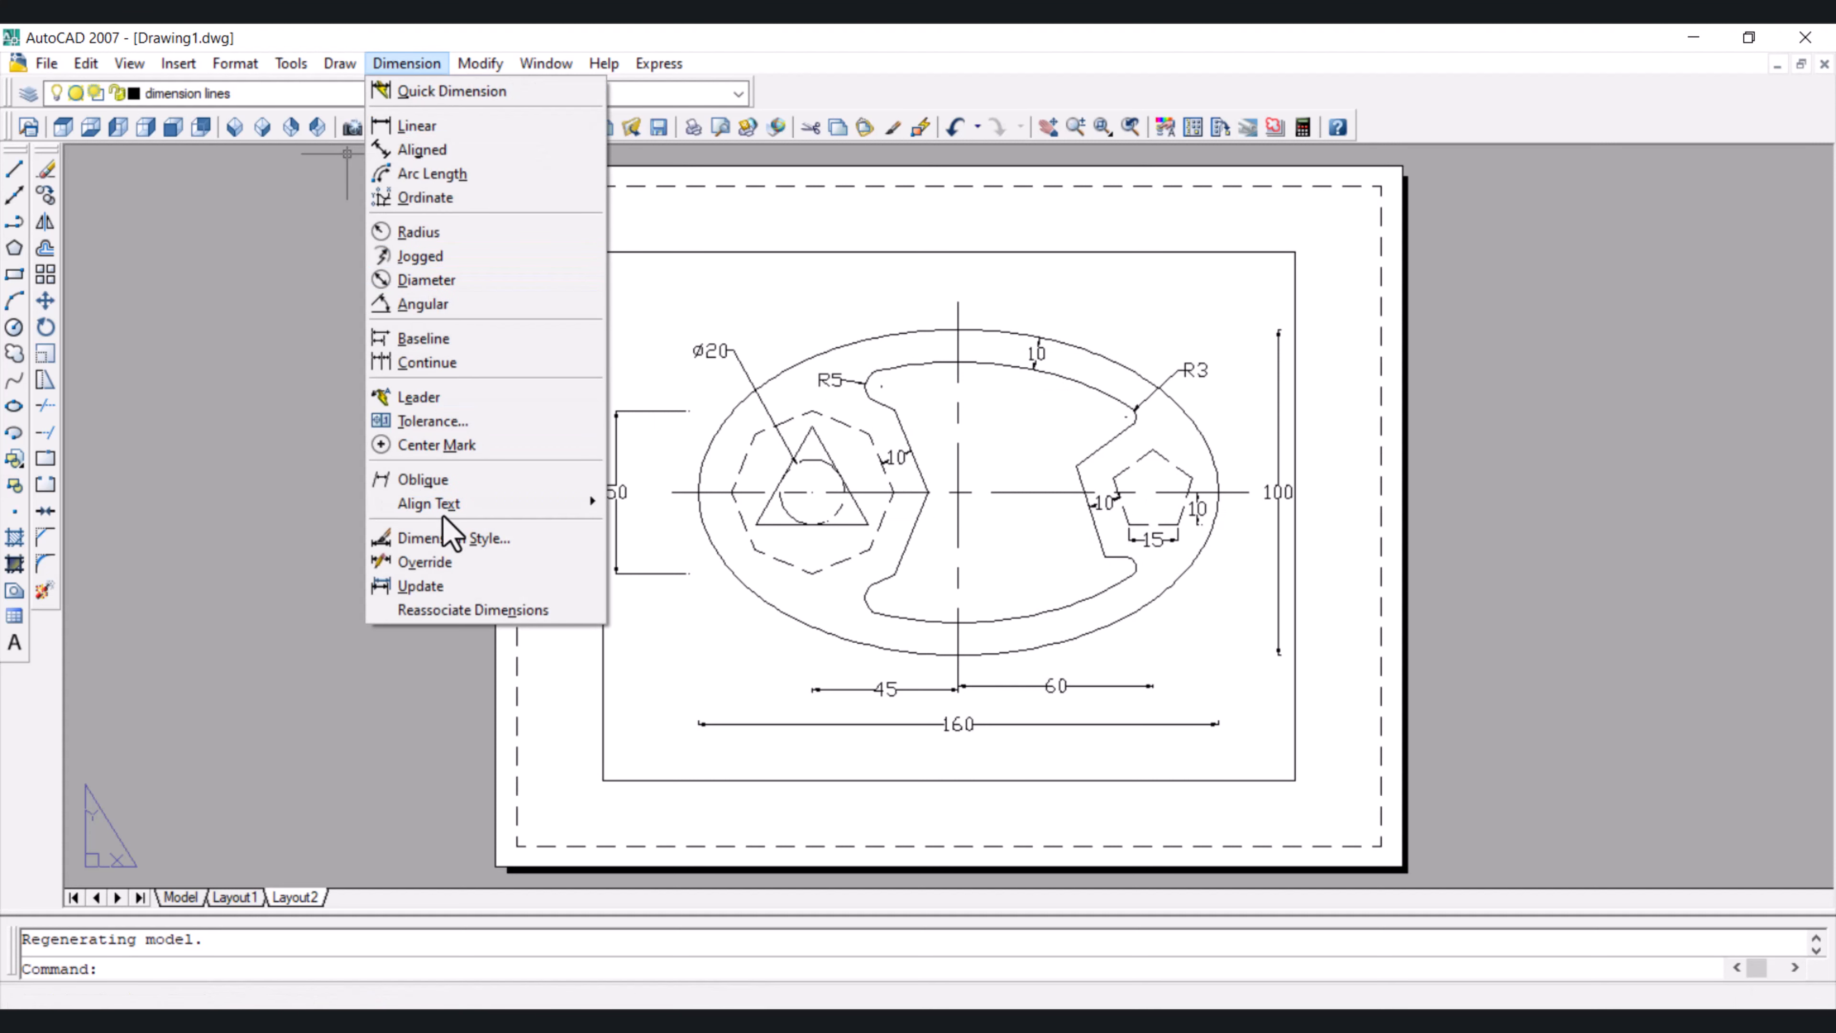
left_click(445, 539)
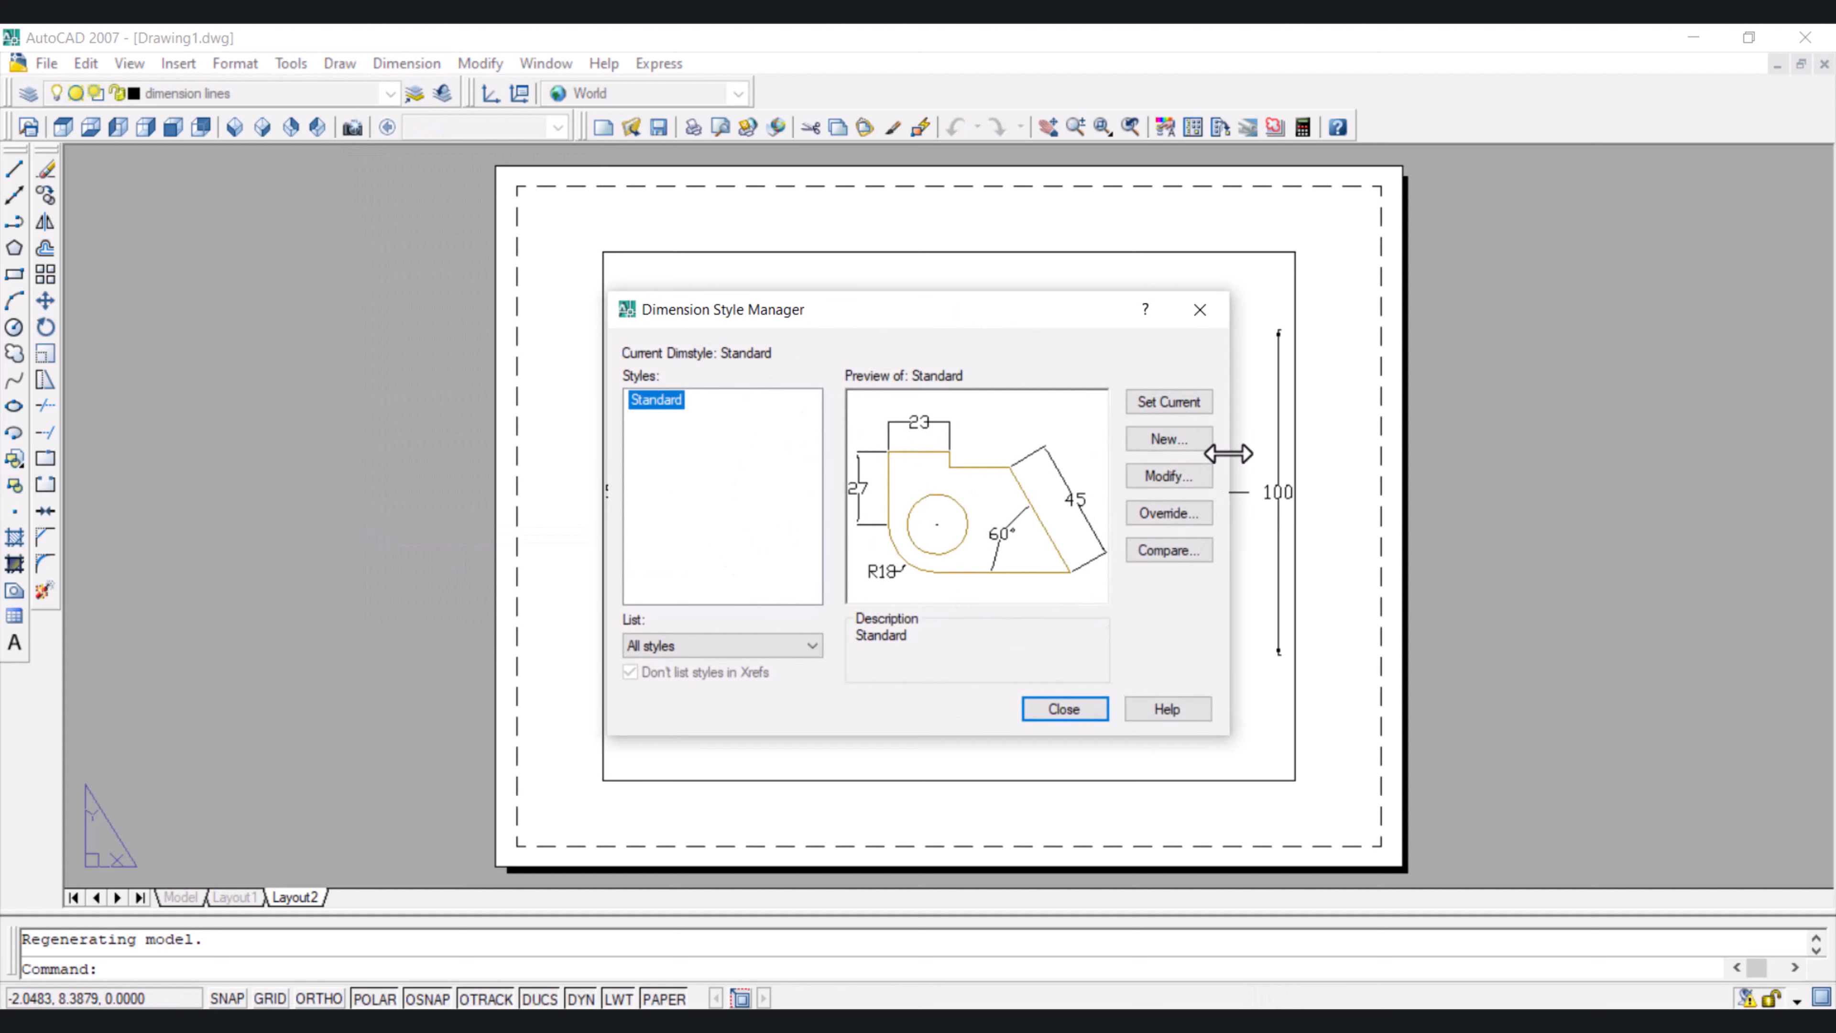
left_click(1182, 484)
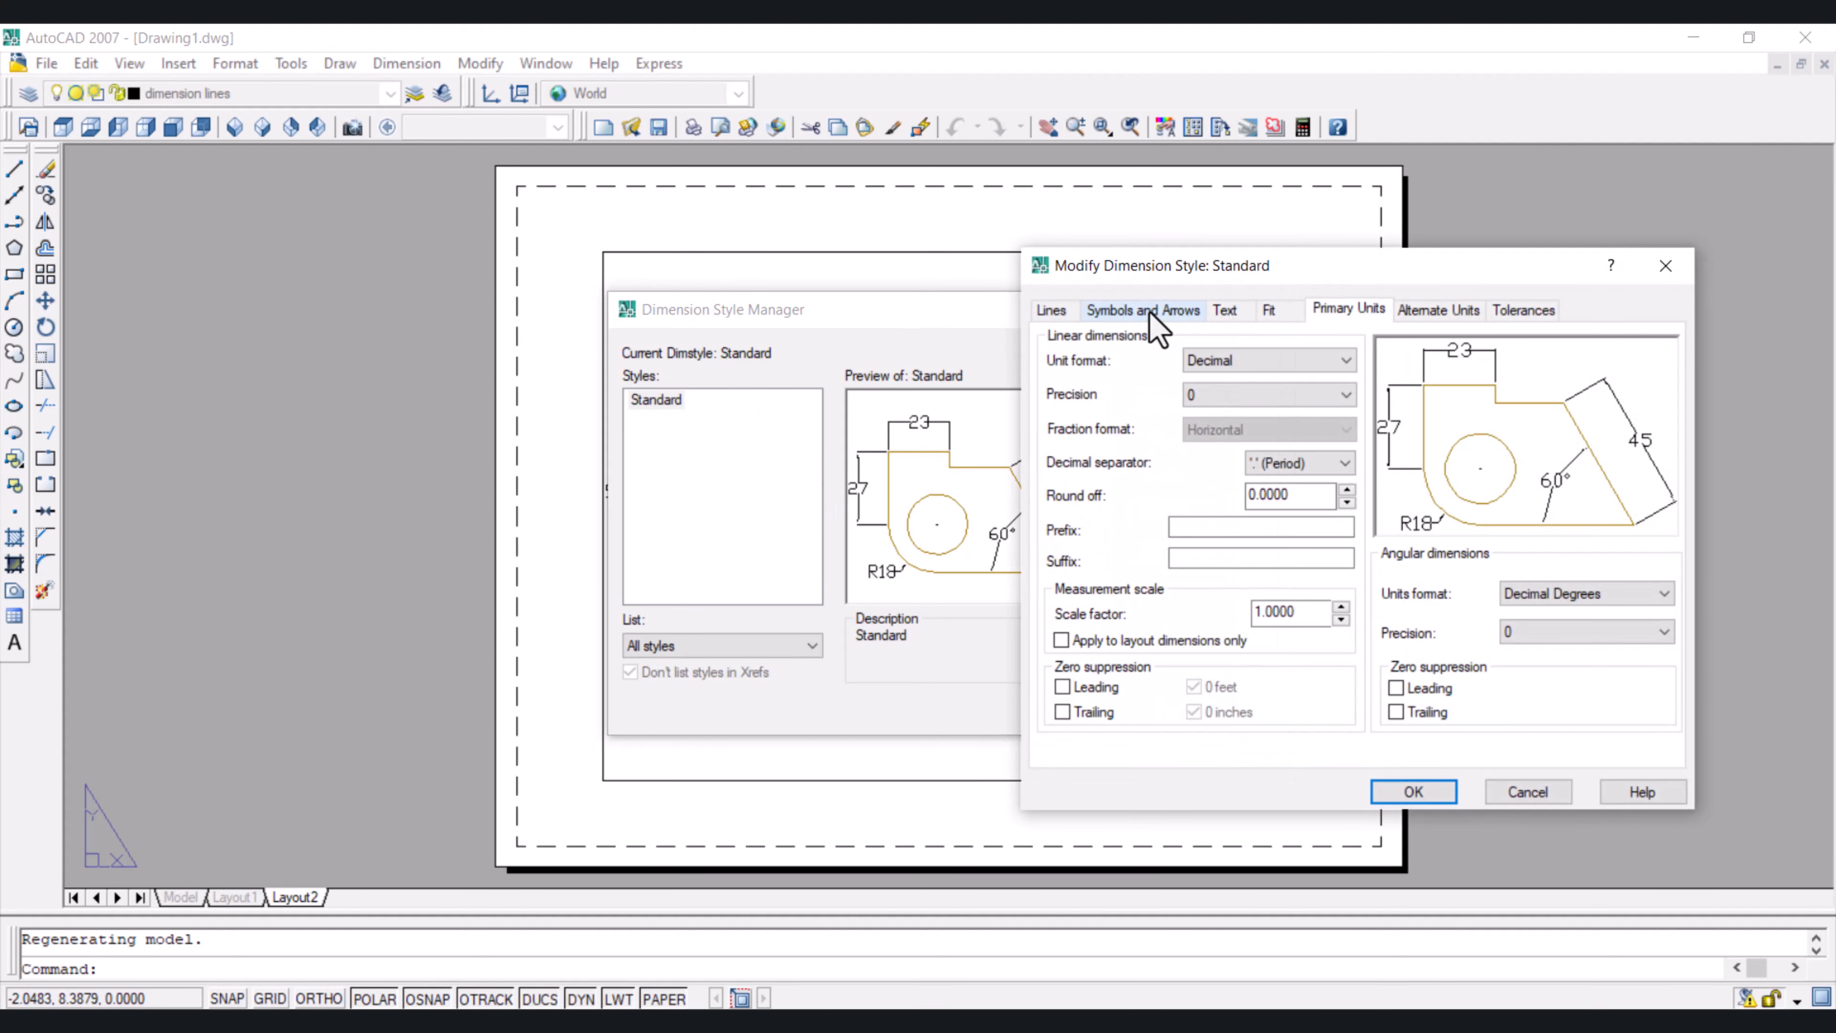
left_click(1142, 309)
double_click(1081, 556)
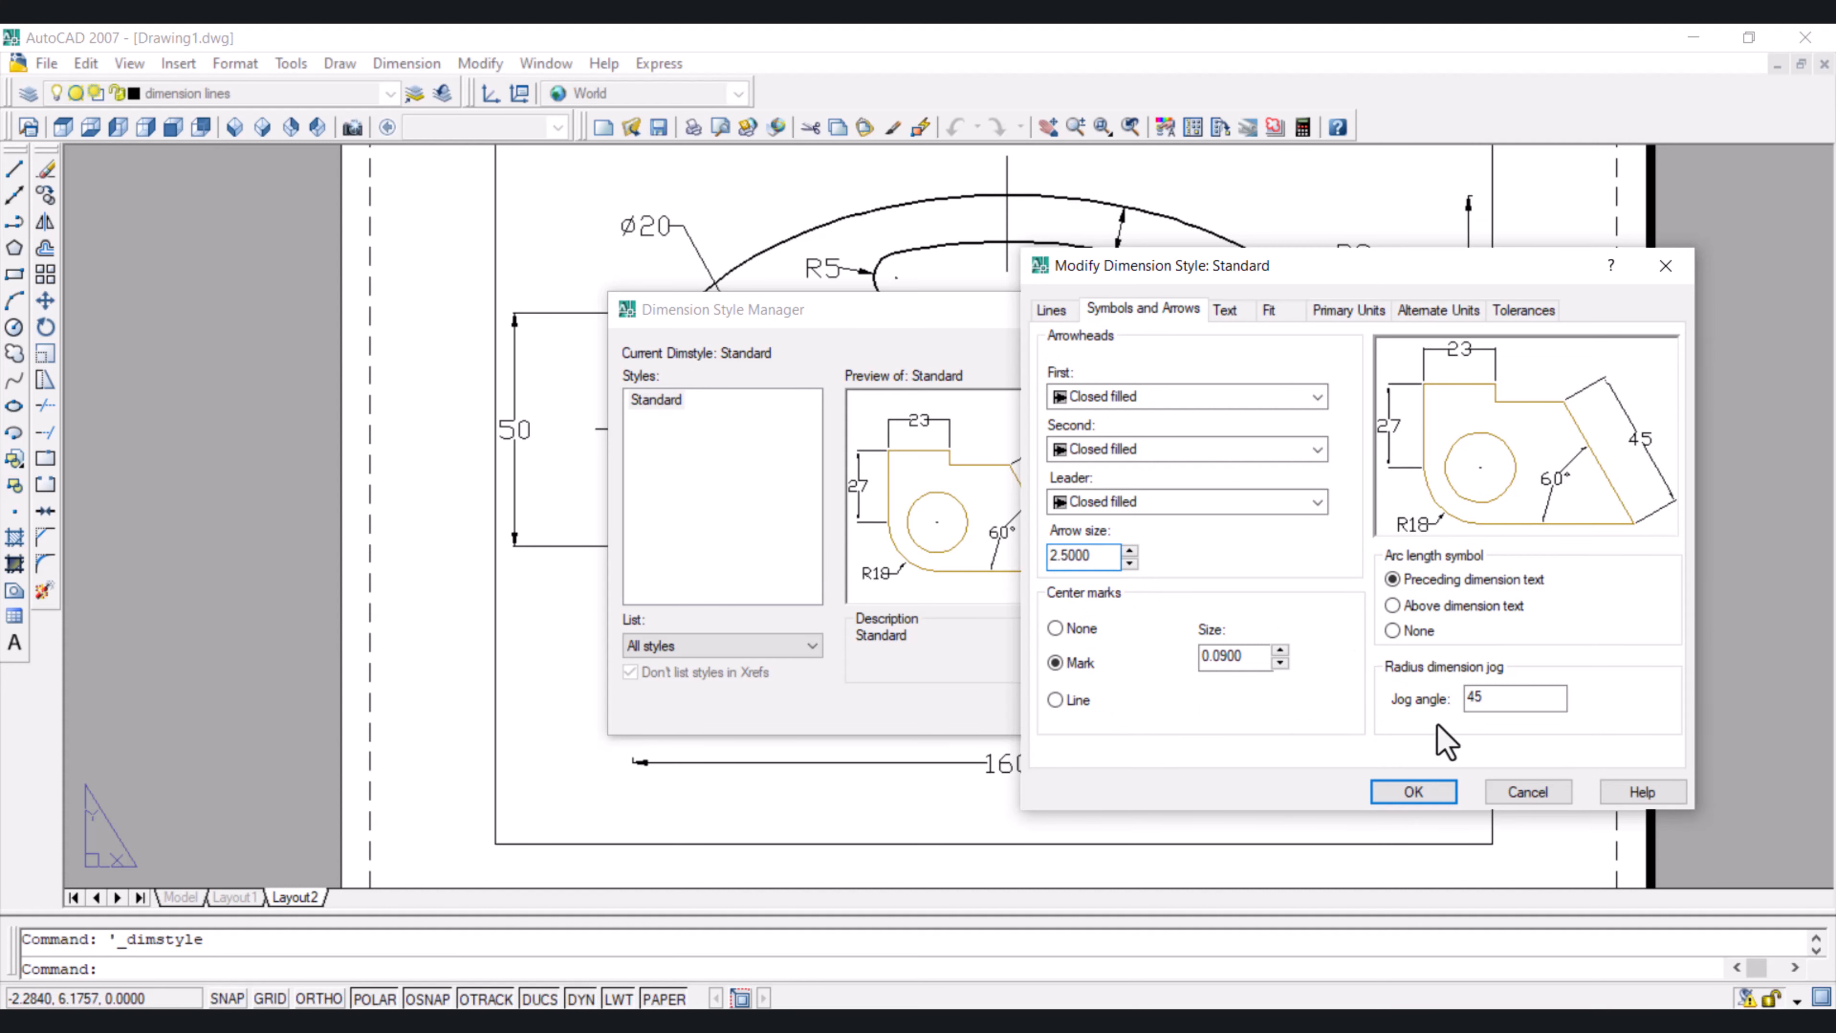
left_click(1412, 796)
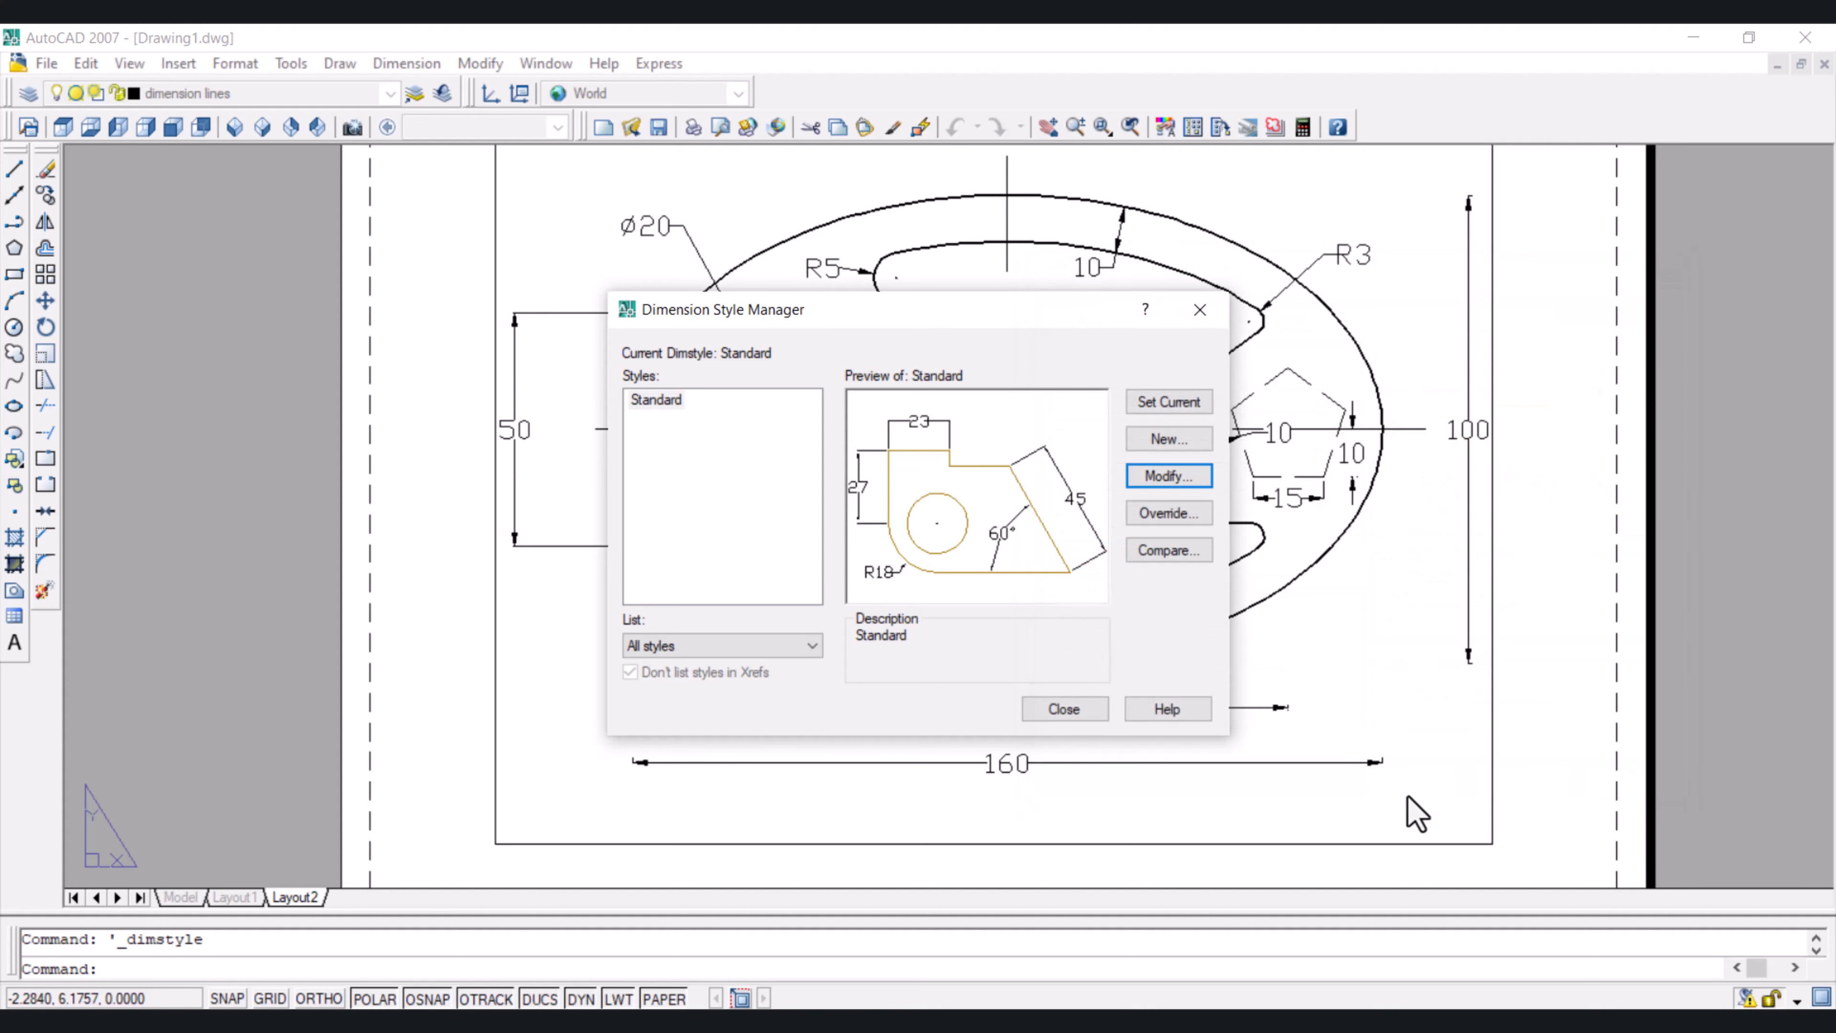
left_click(1087, 714)
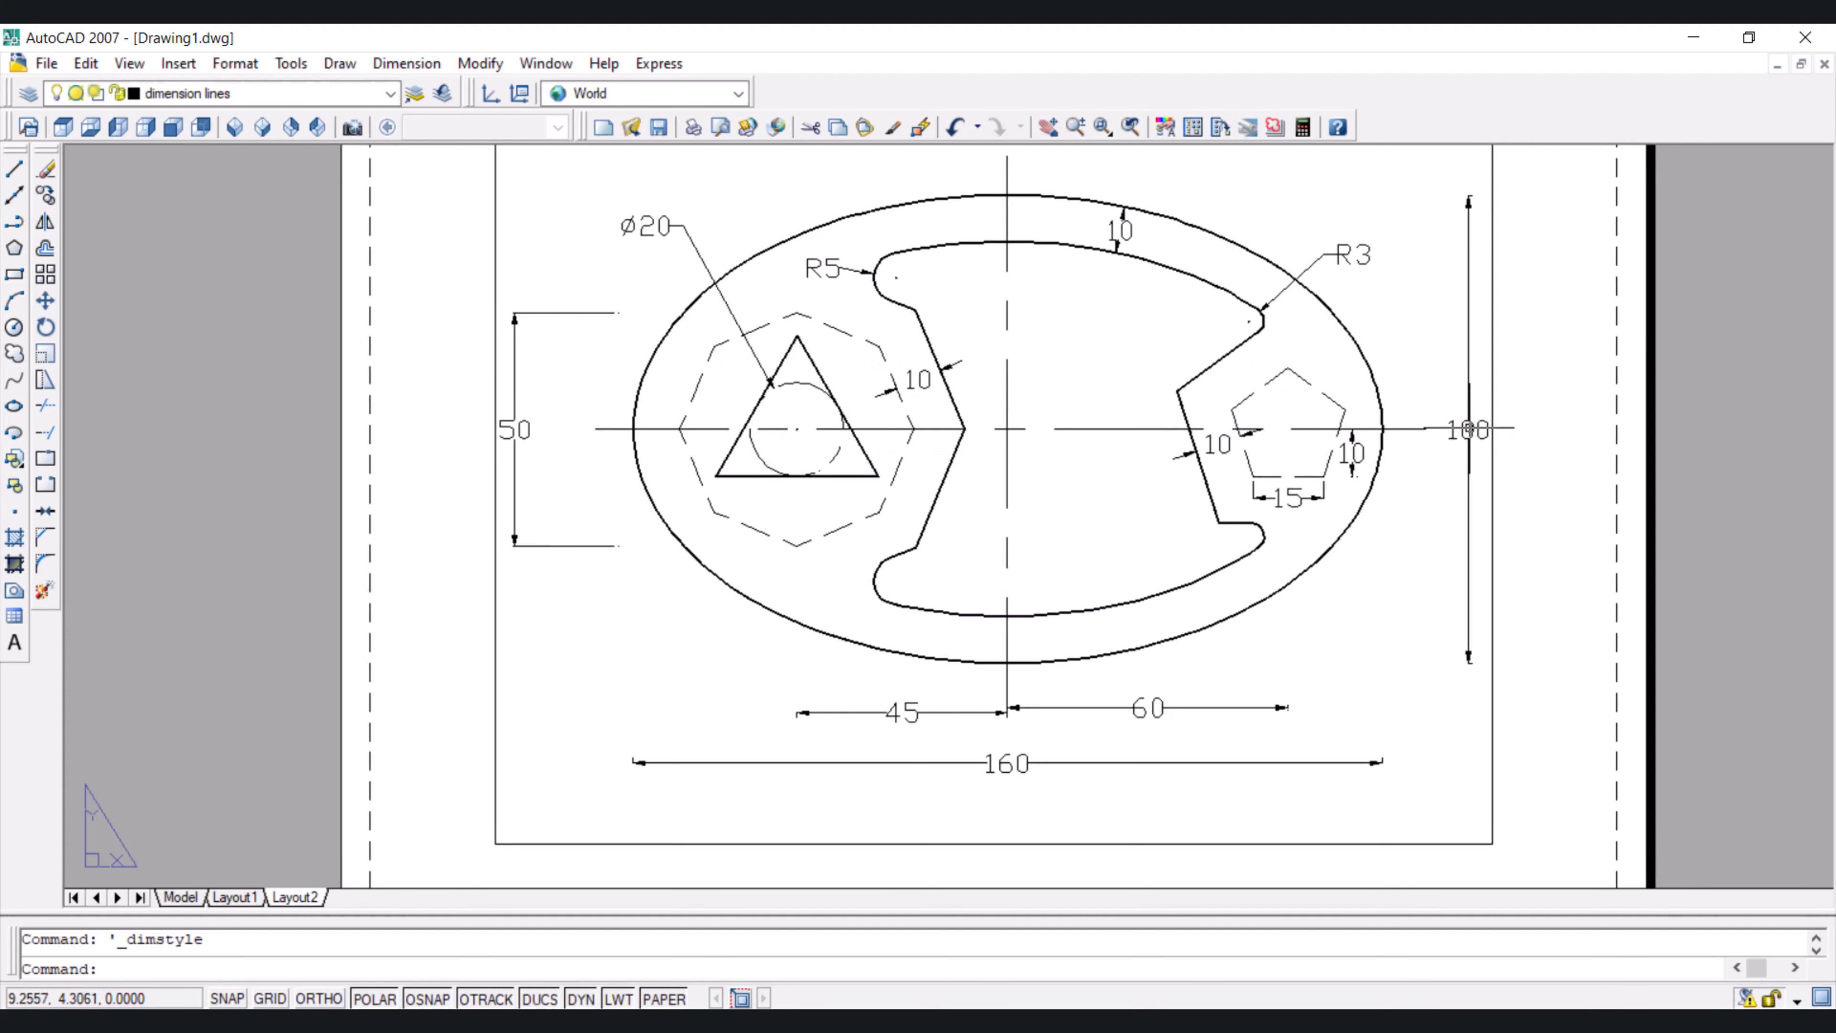
Set the text offset from the dimension line to 1 in the Standard dimension style and check the gaps around the dimension texts
scroll(1468, 427, "up", 8)
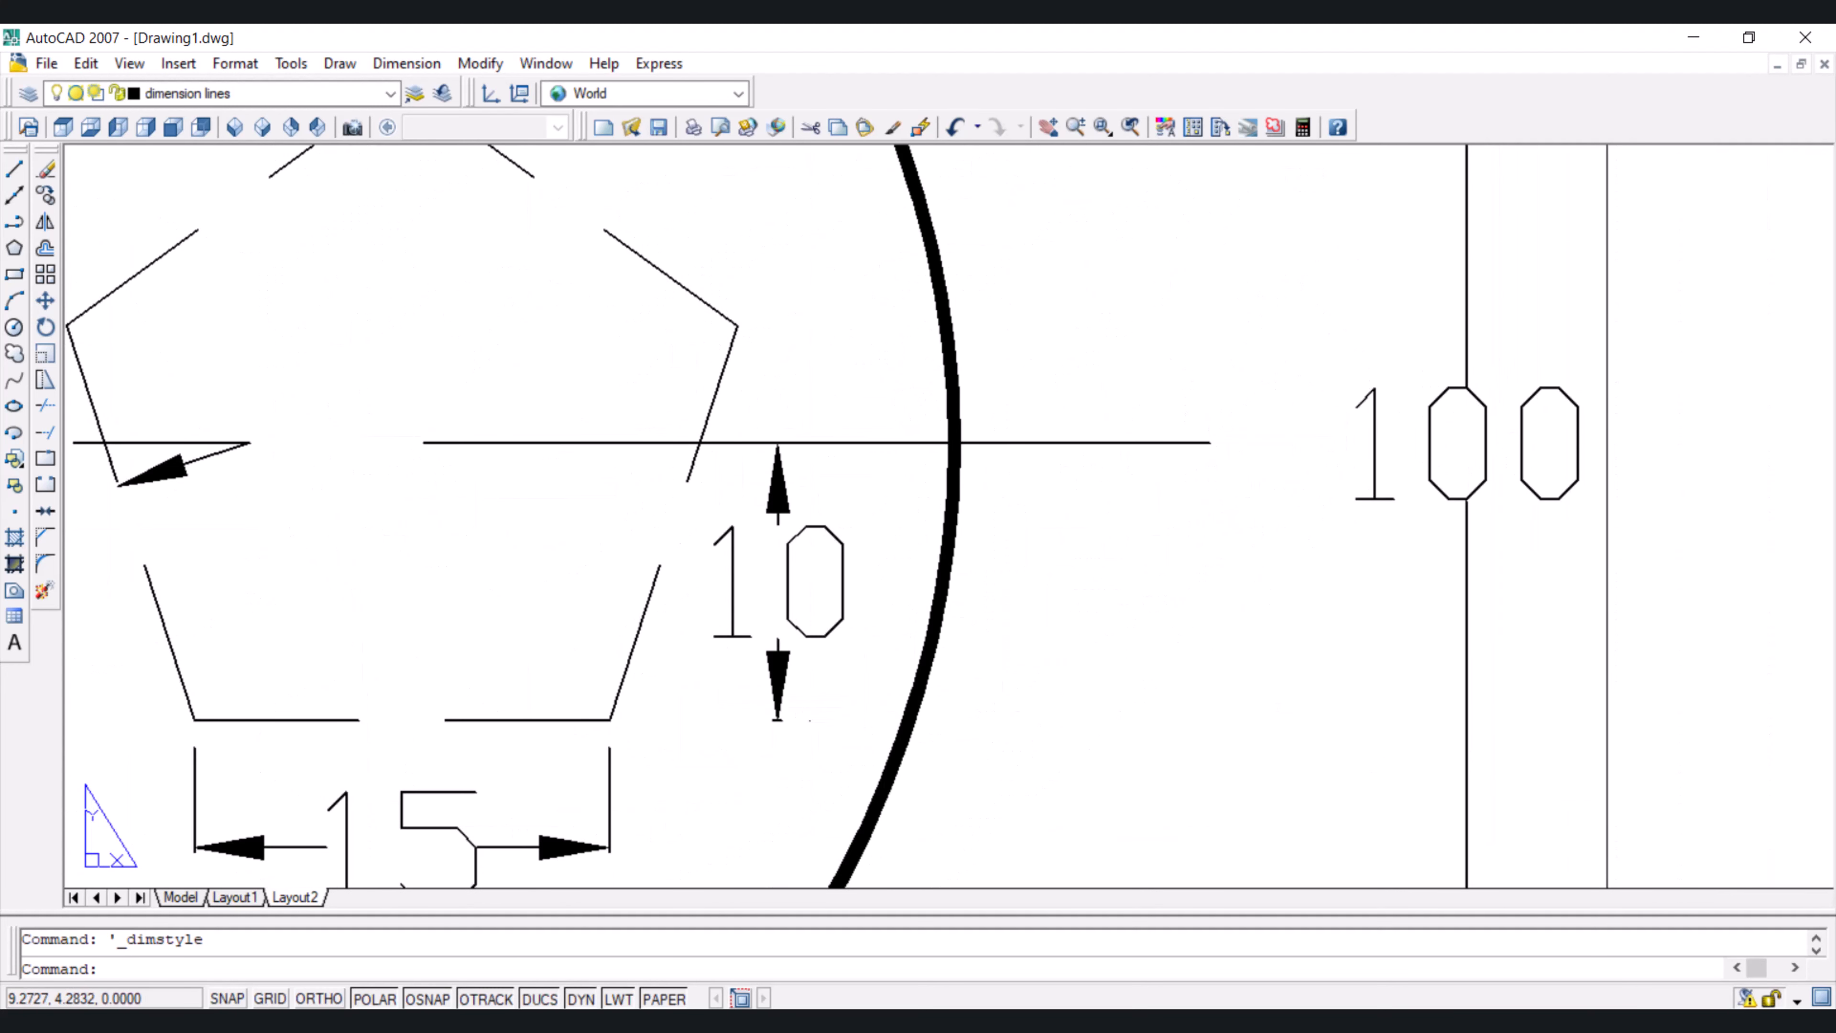
scroll(1477, 500, "up", 6)
scroll(1415, 514, "down", 15)
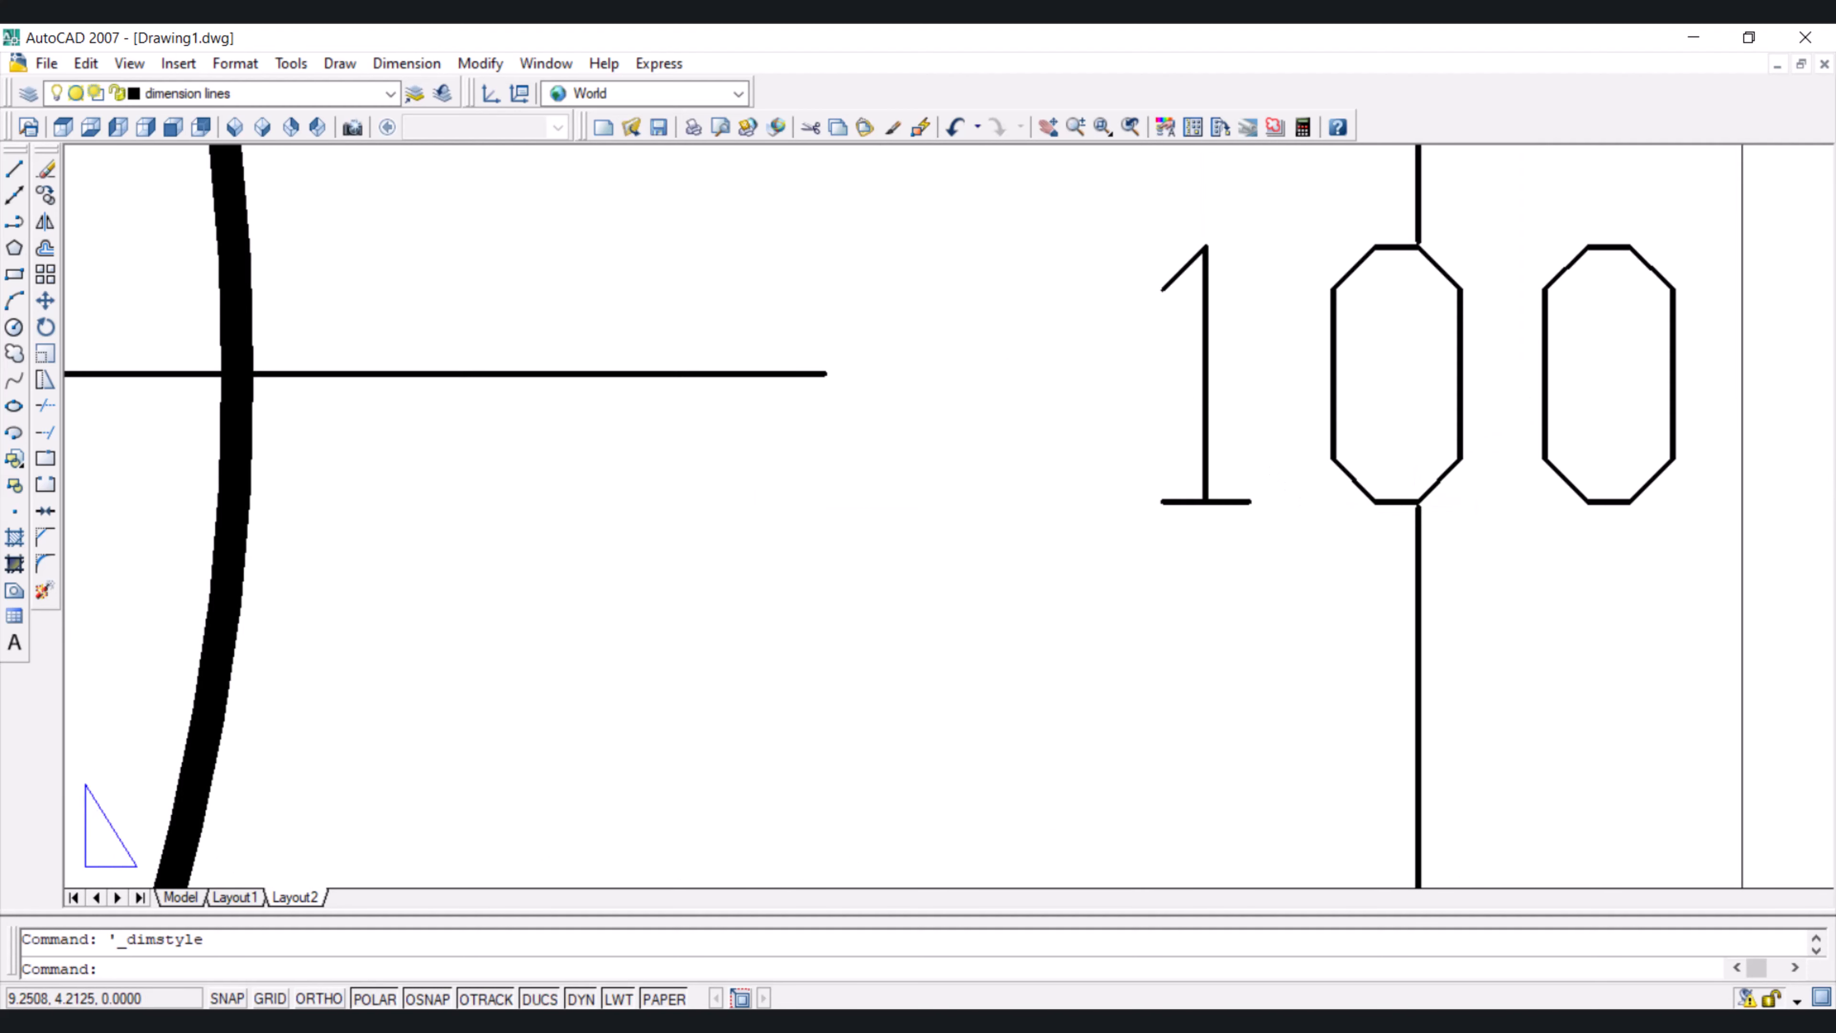
scroll(1421, 504, "up", 3)
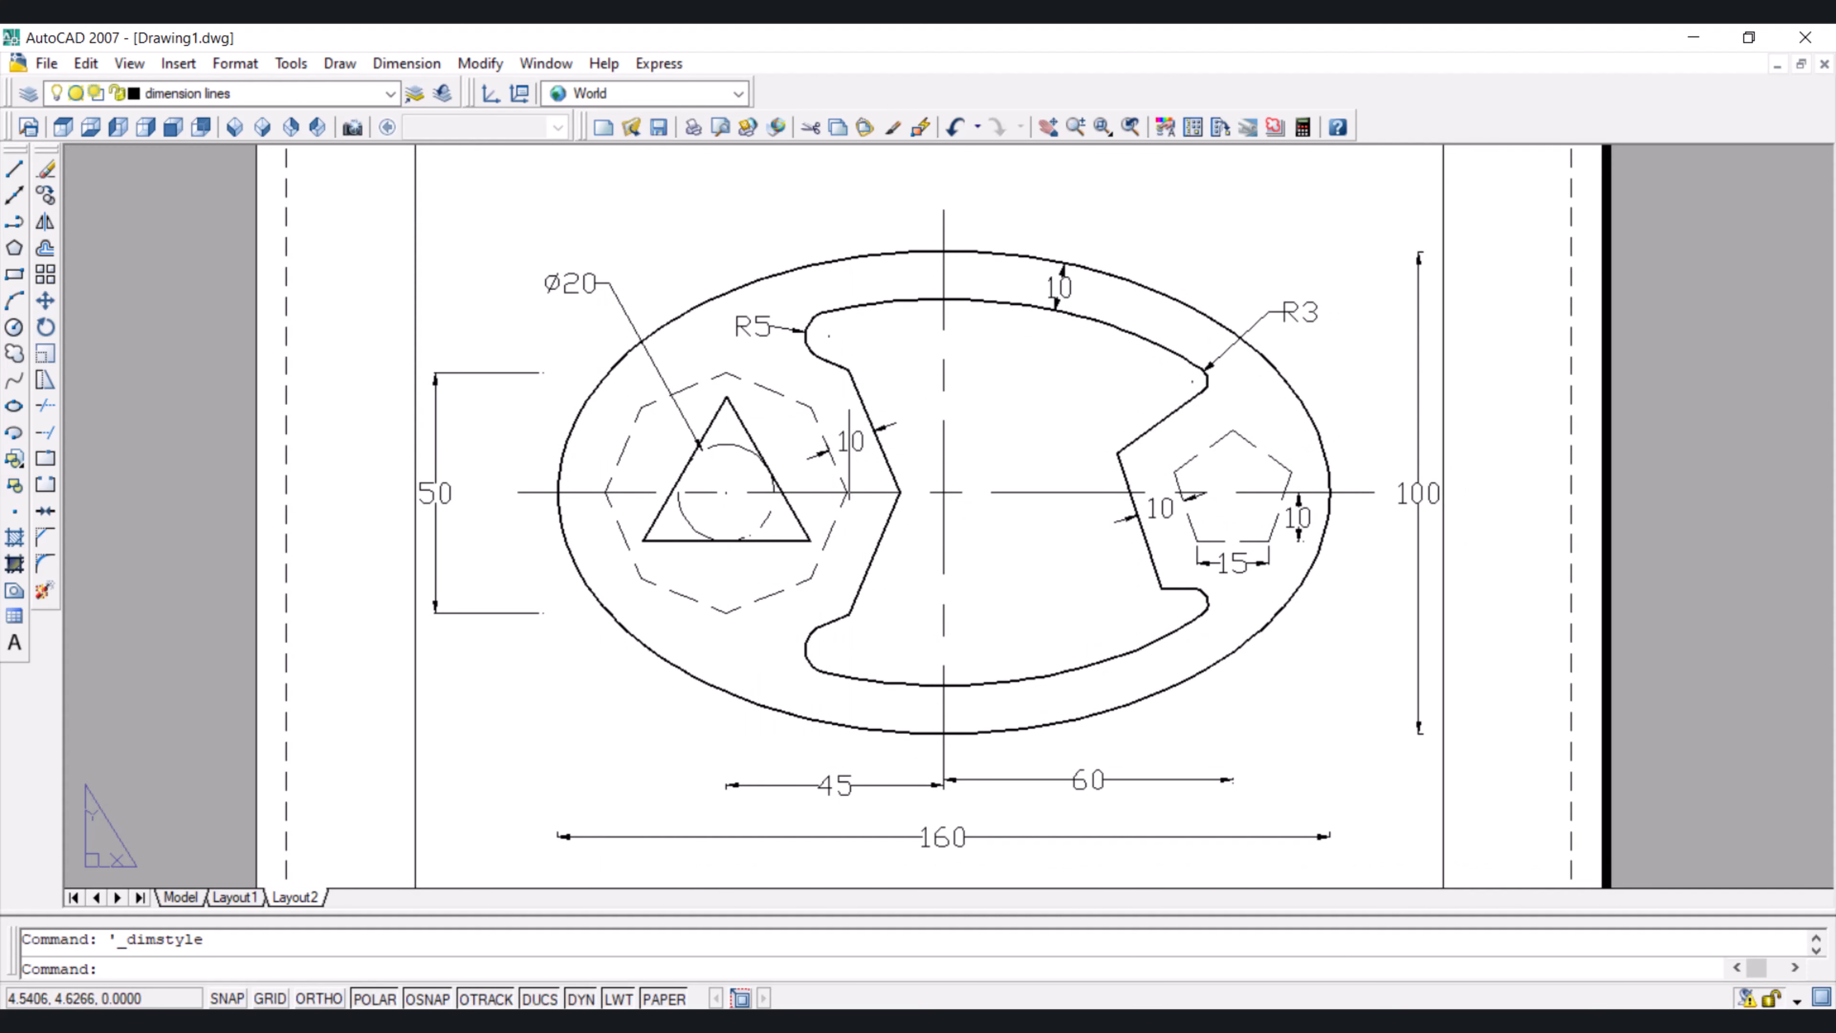
left_click(414, 68)
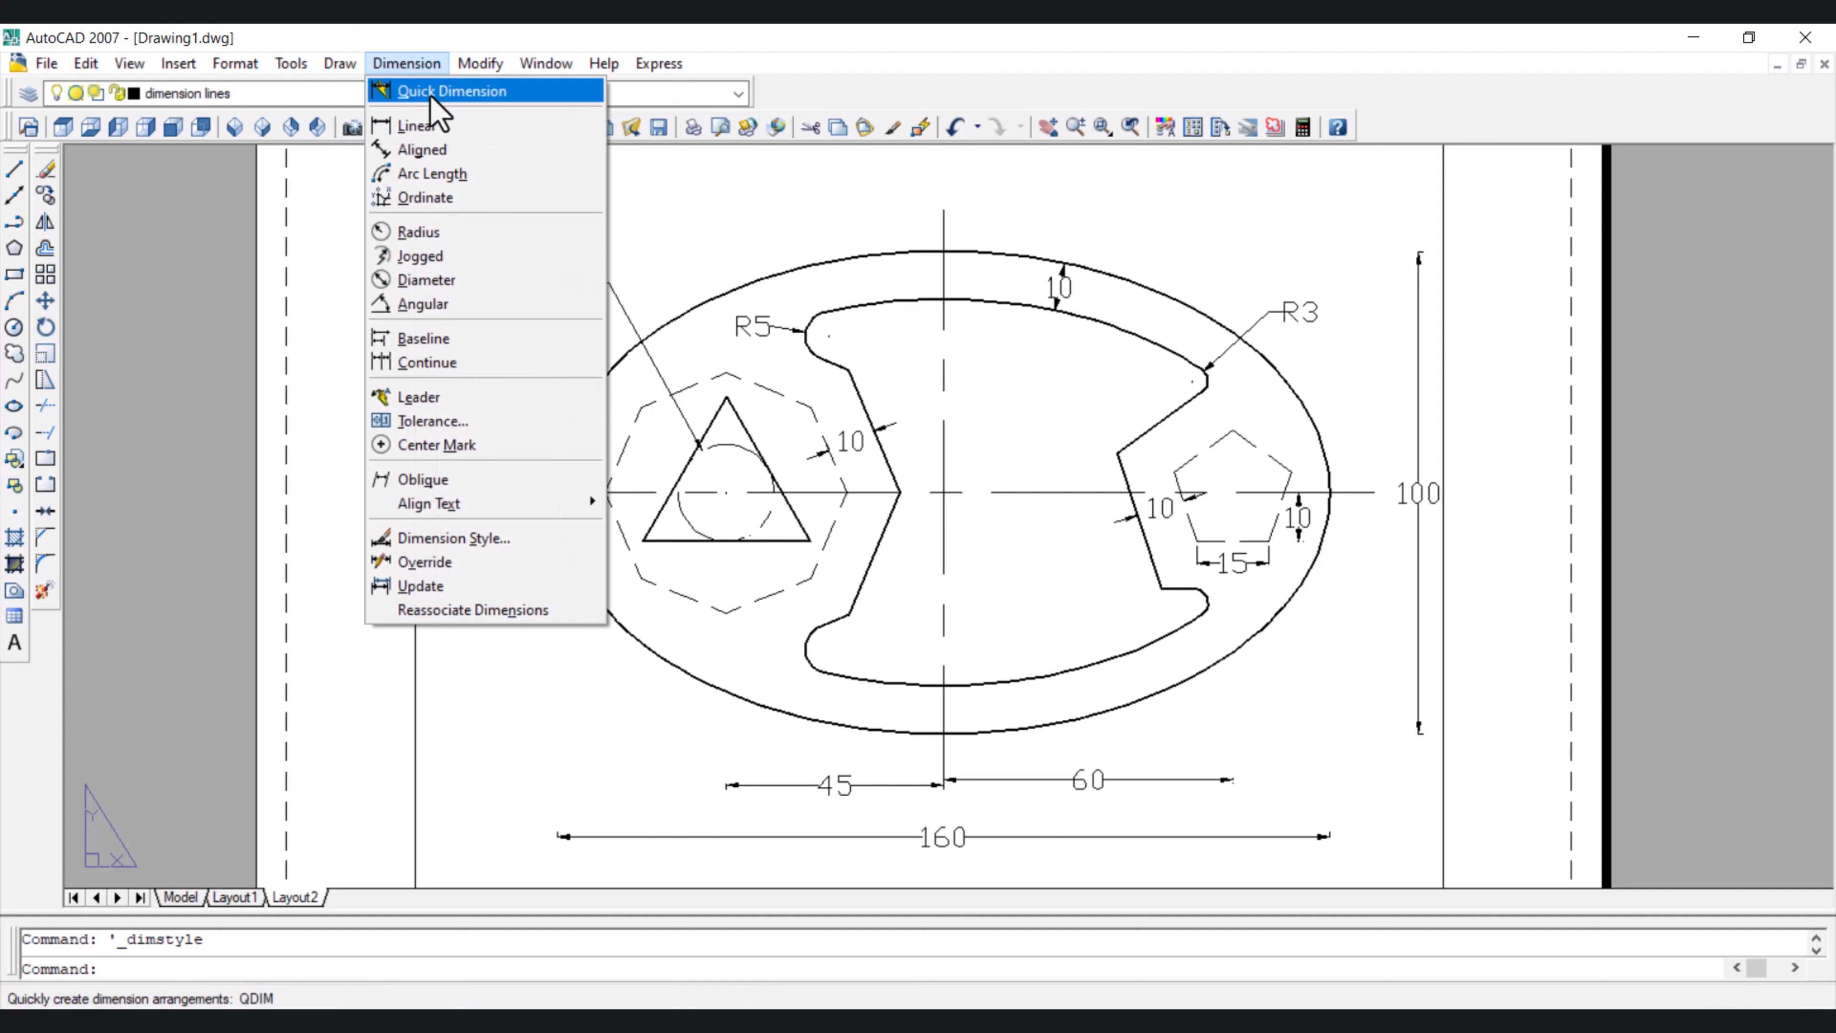
left_click(479, 539)
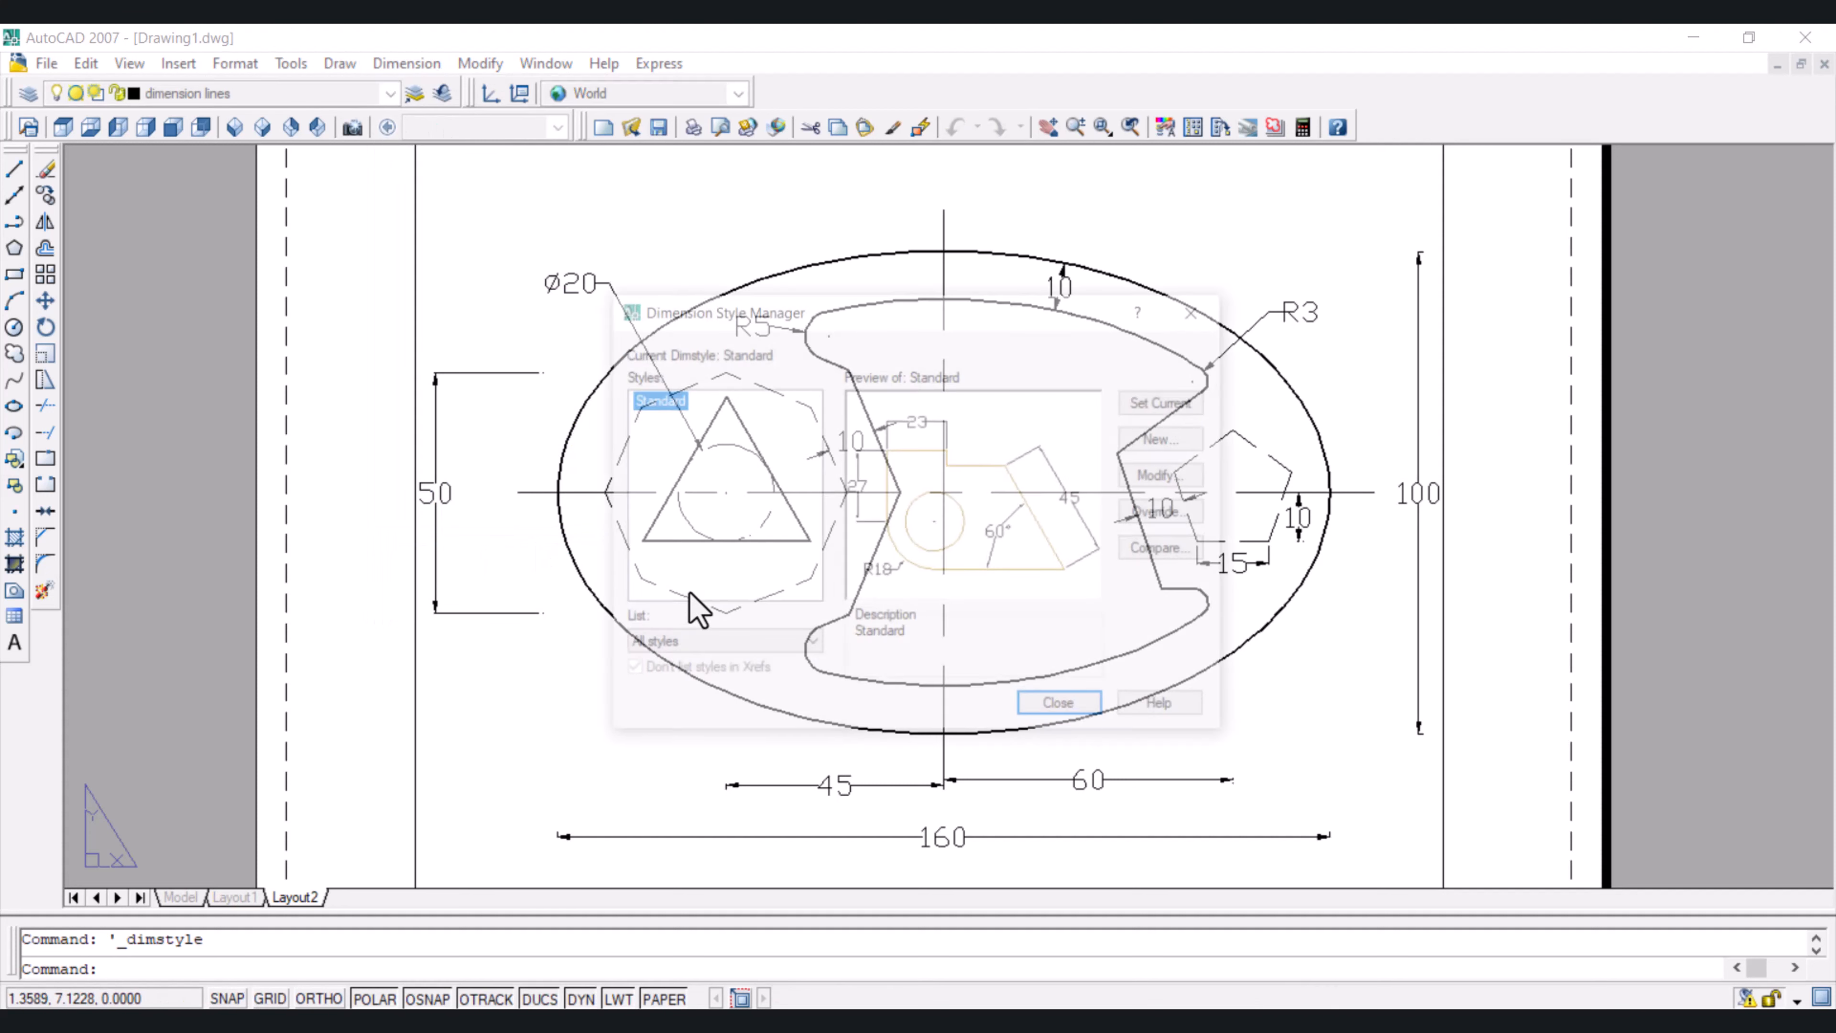
left_click(1195, 477)
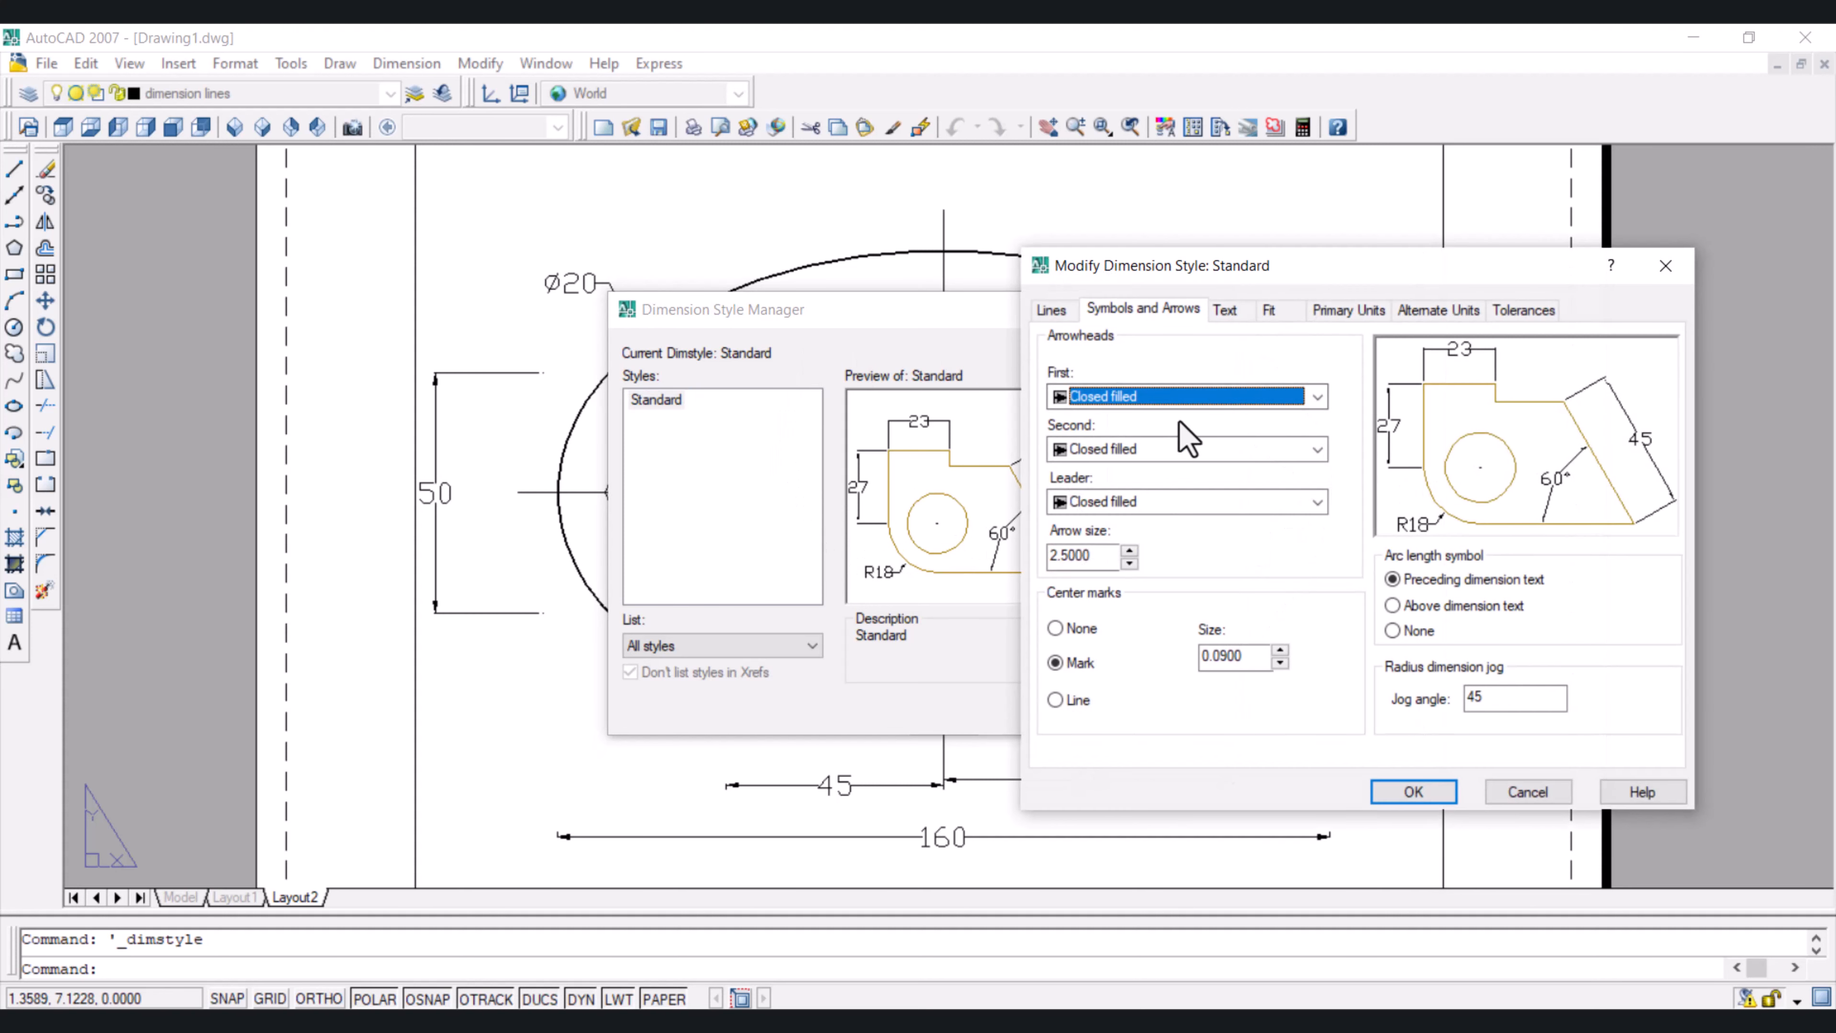
left_click(1227, 308)
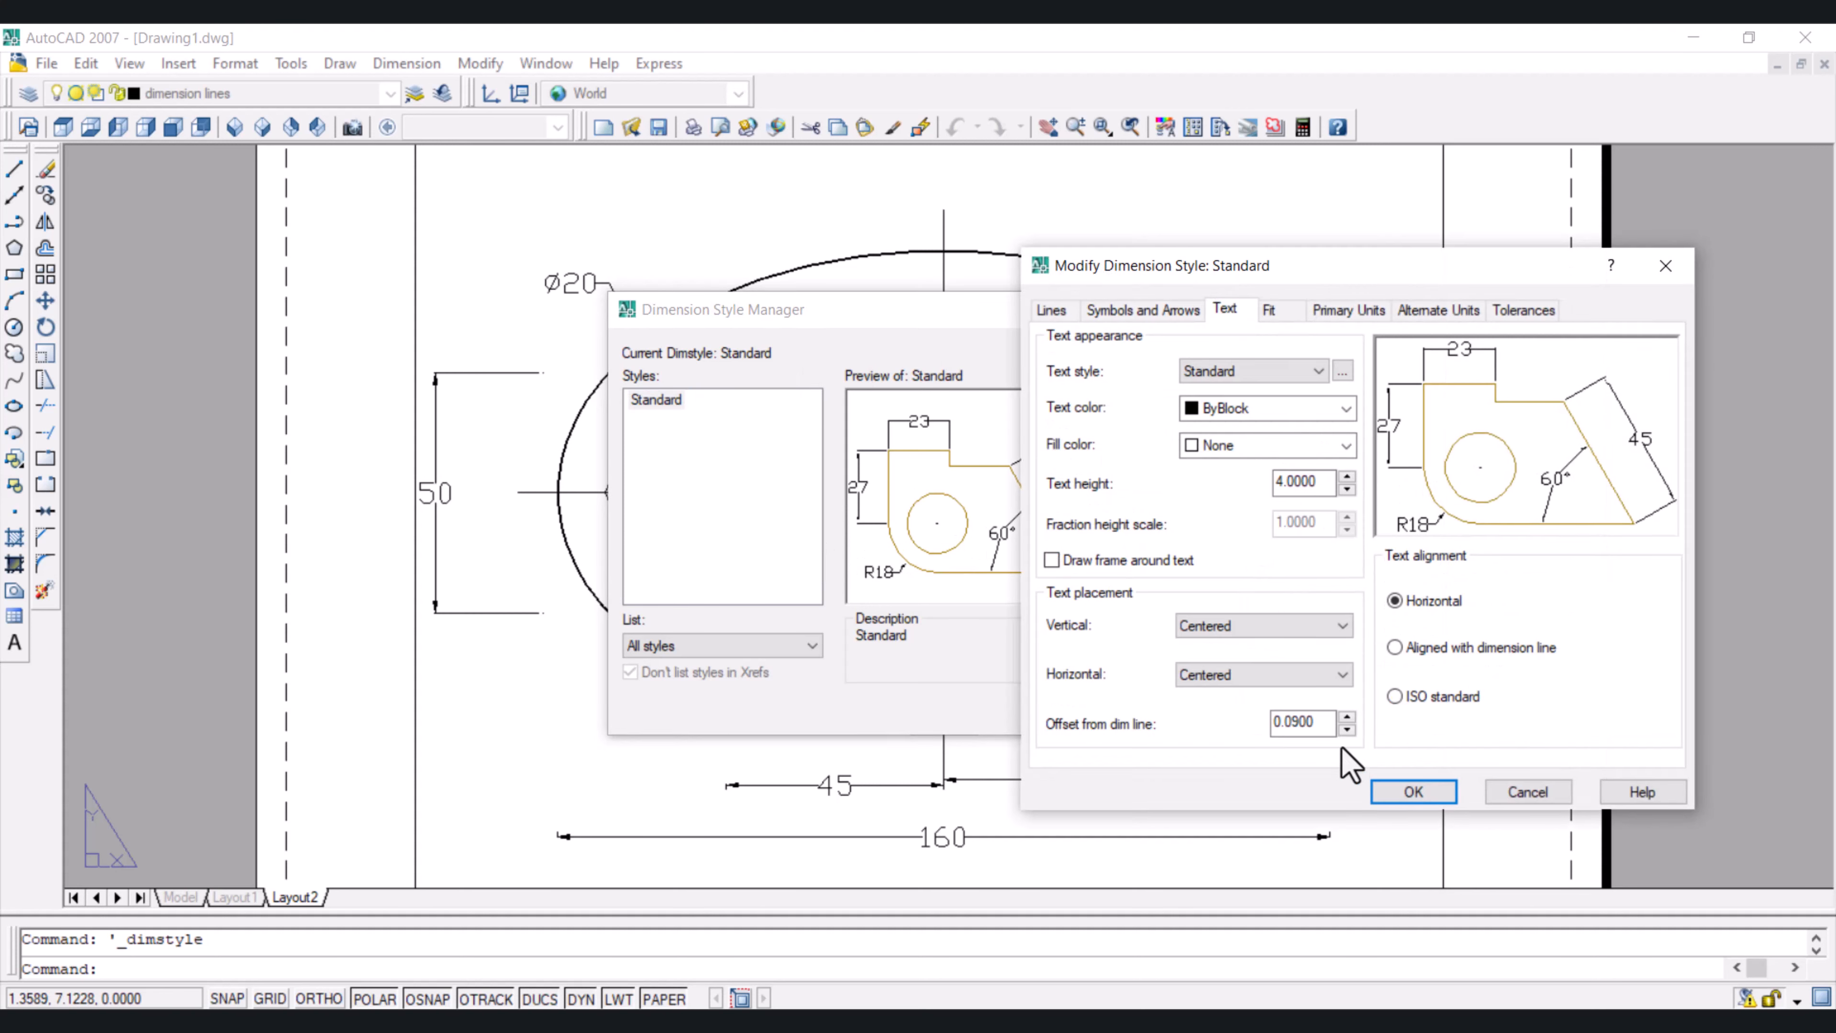
left_click_drag(1324, 726, 1299, 724)
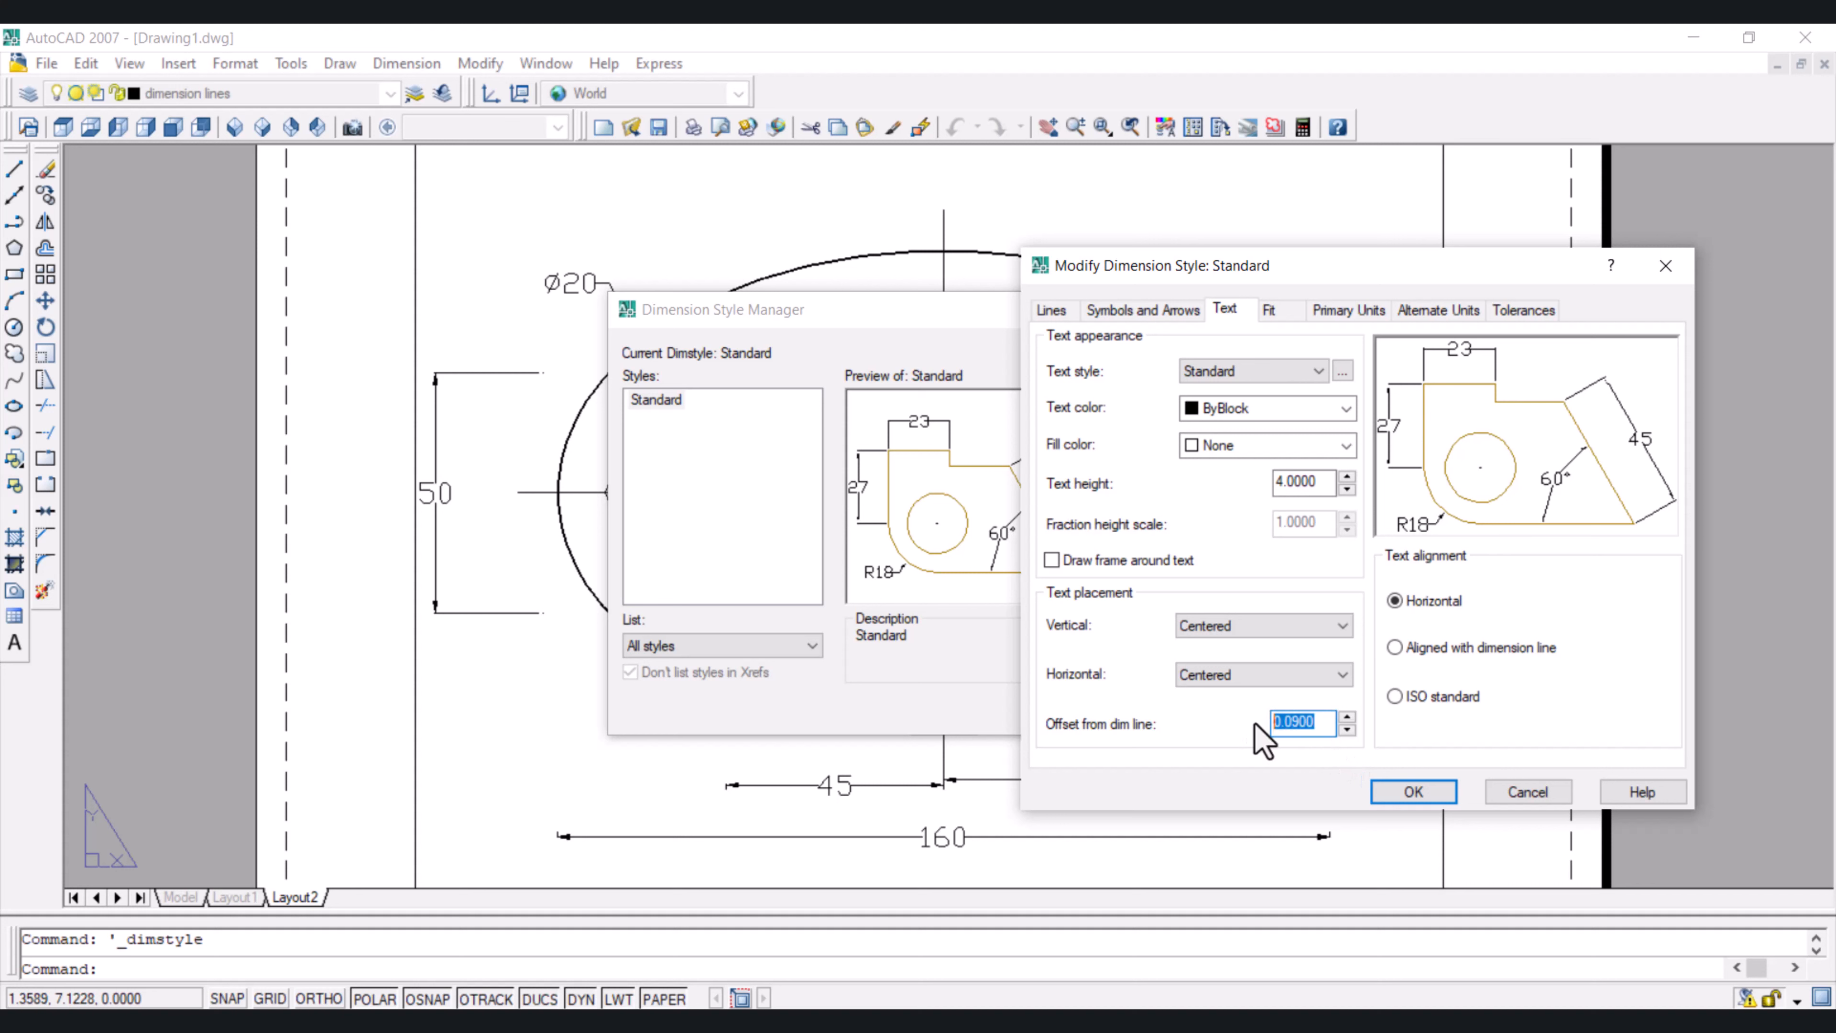
type("1")
left_click(1416, 796)
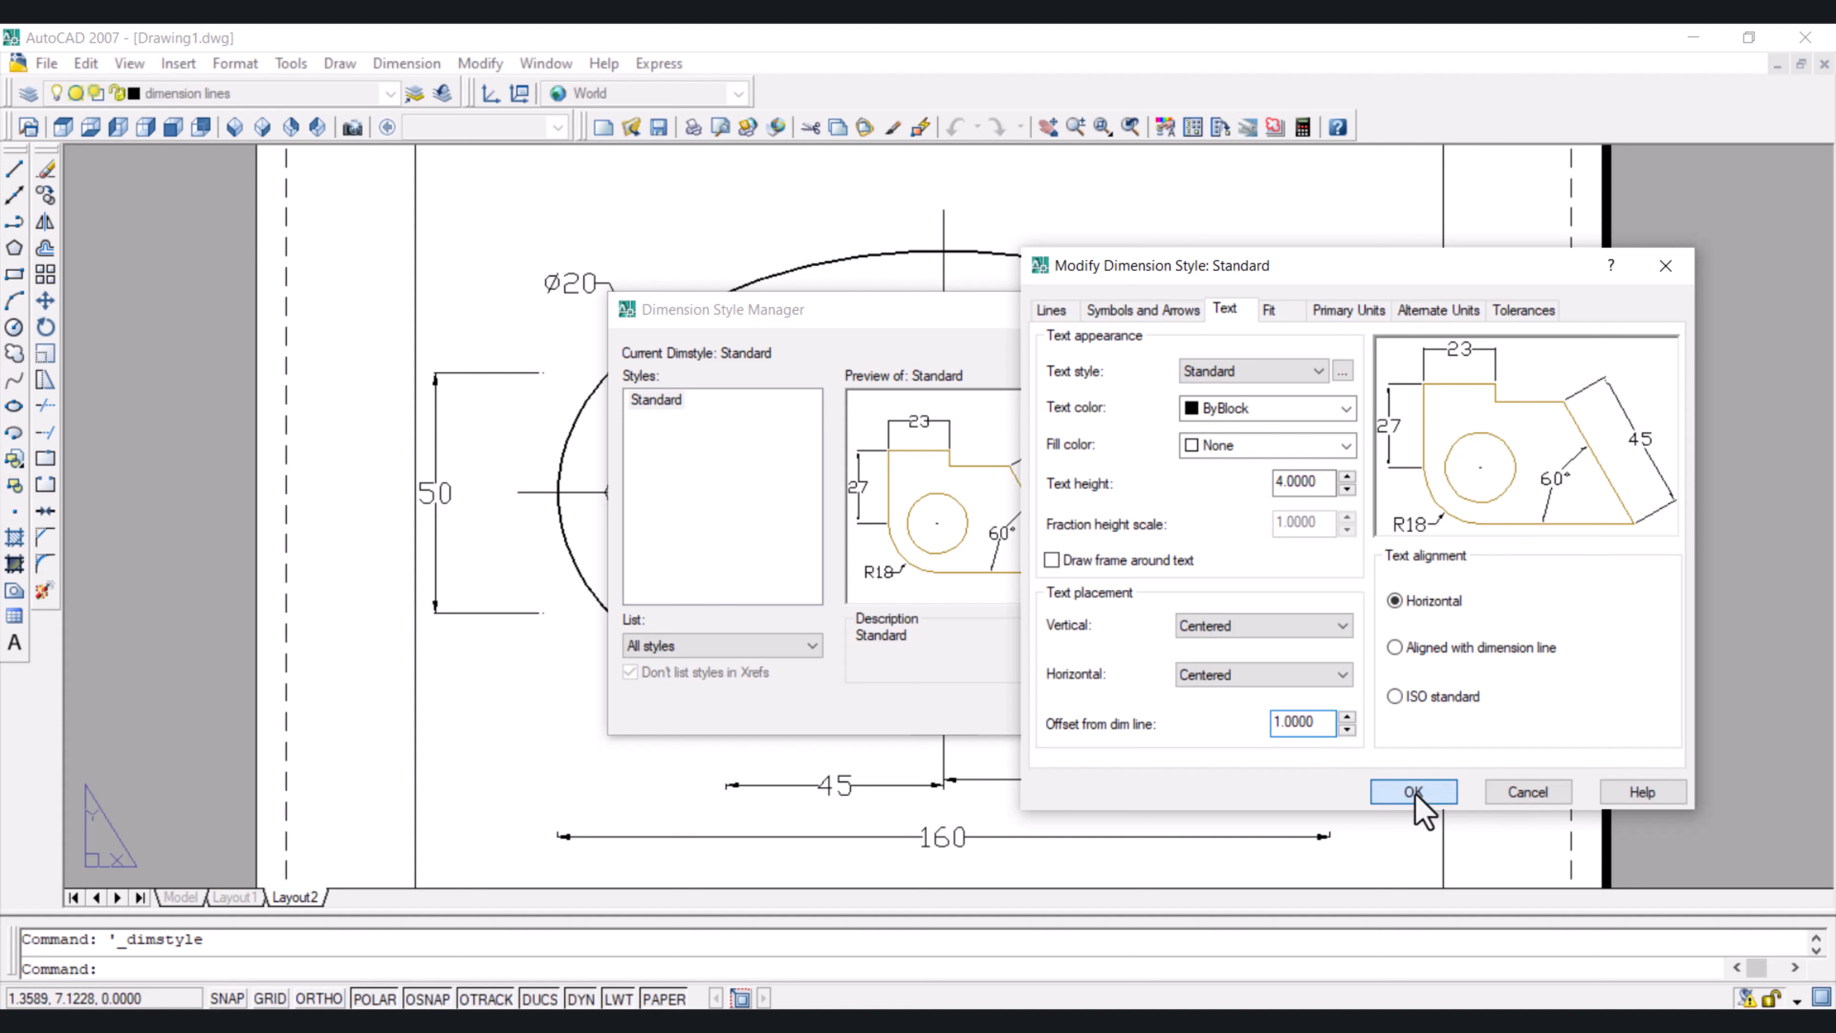
left_click(1090, 712)
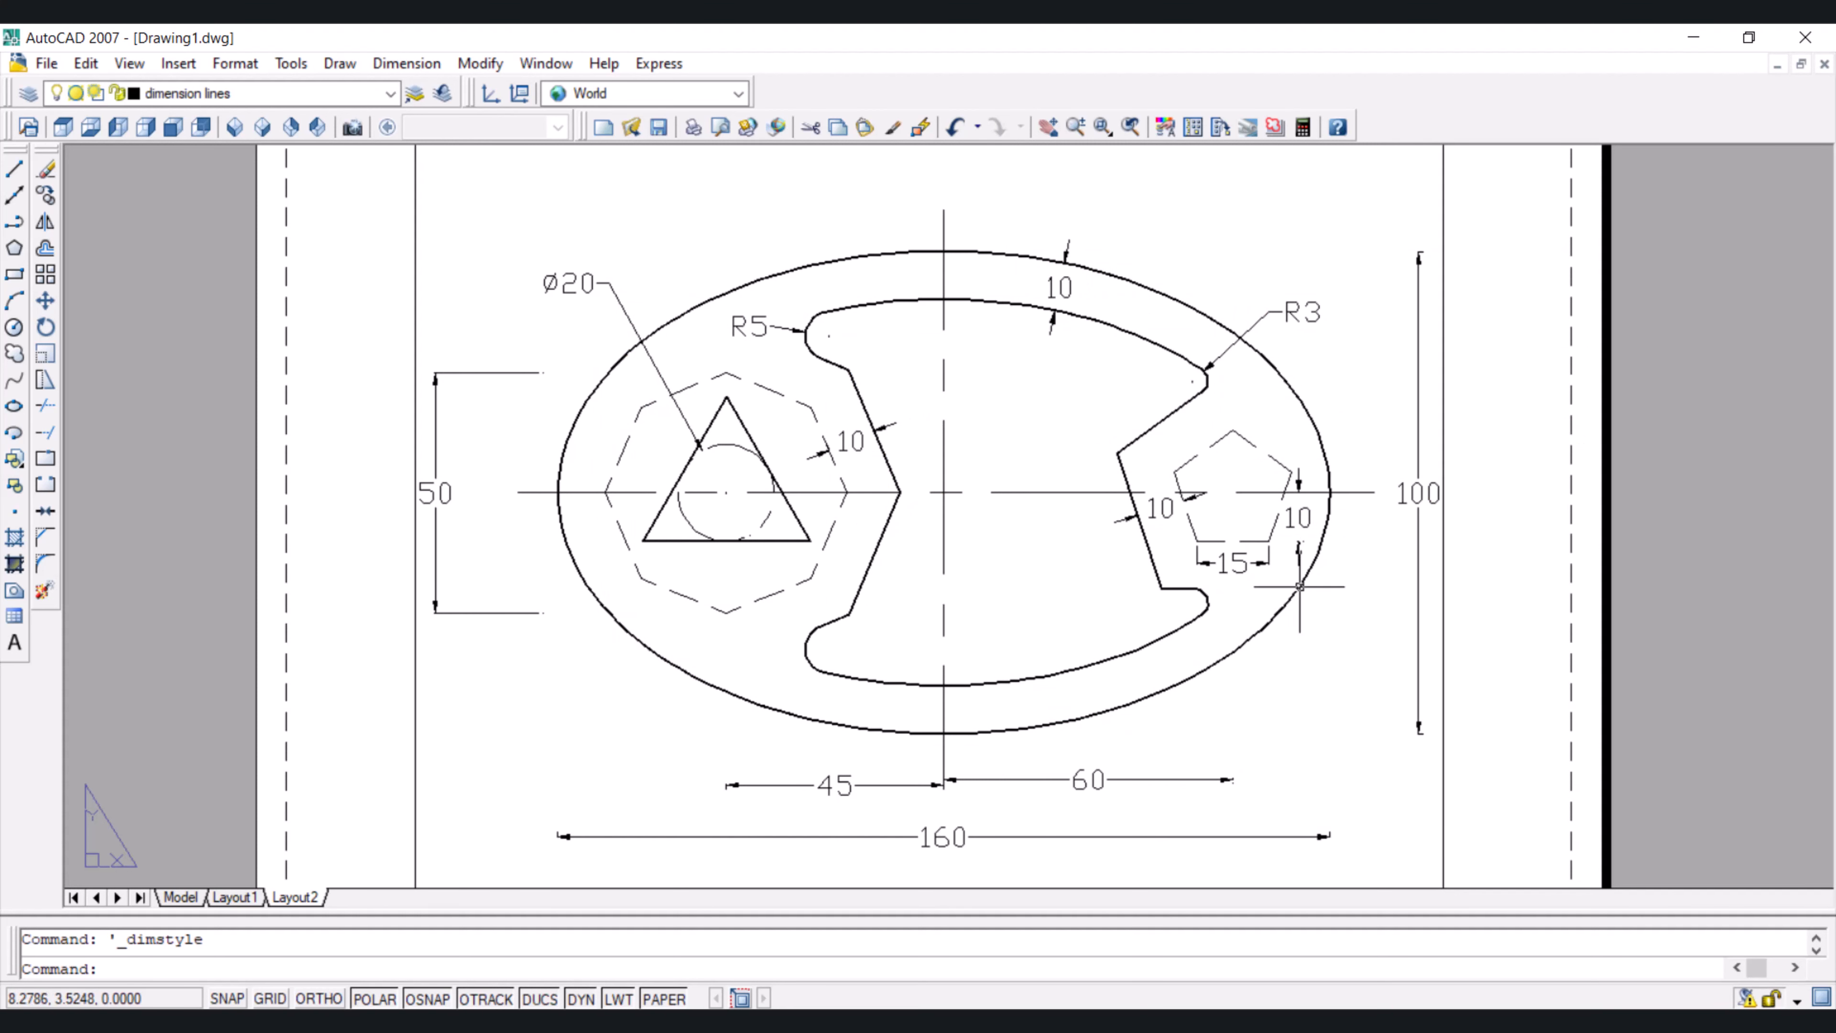
scroll(1433, 483, "up", 8)
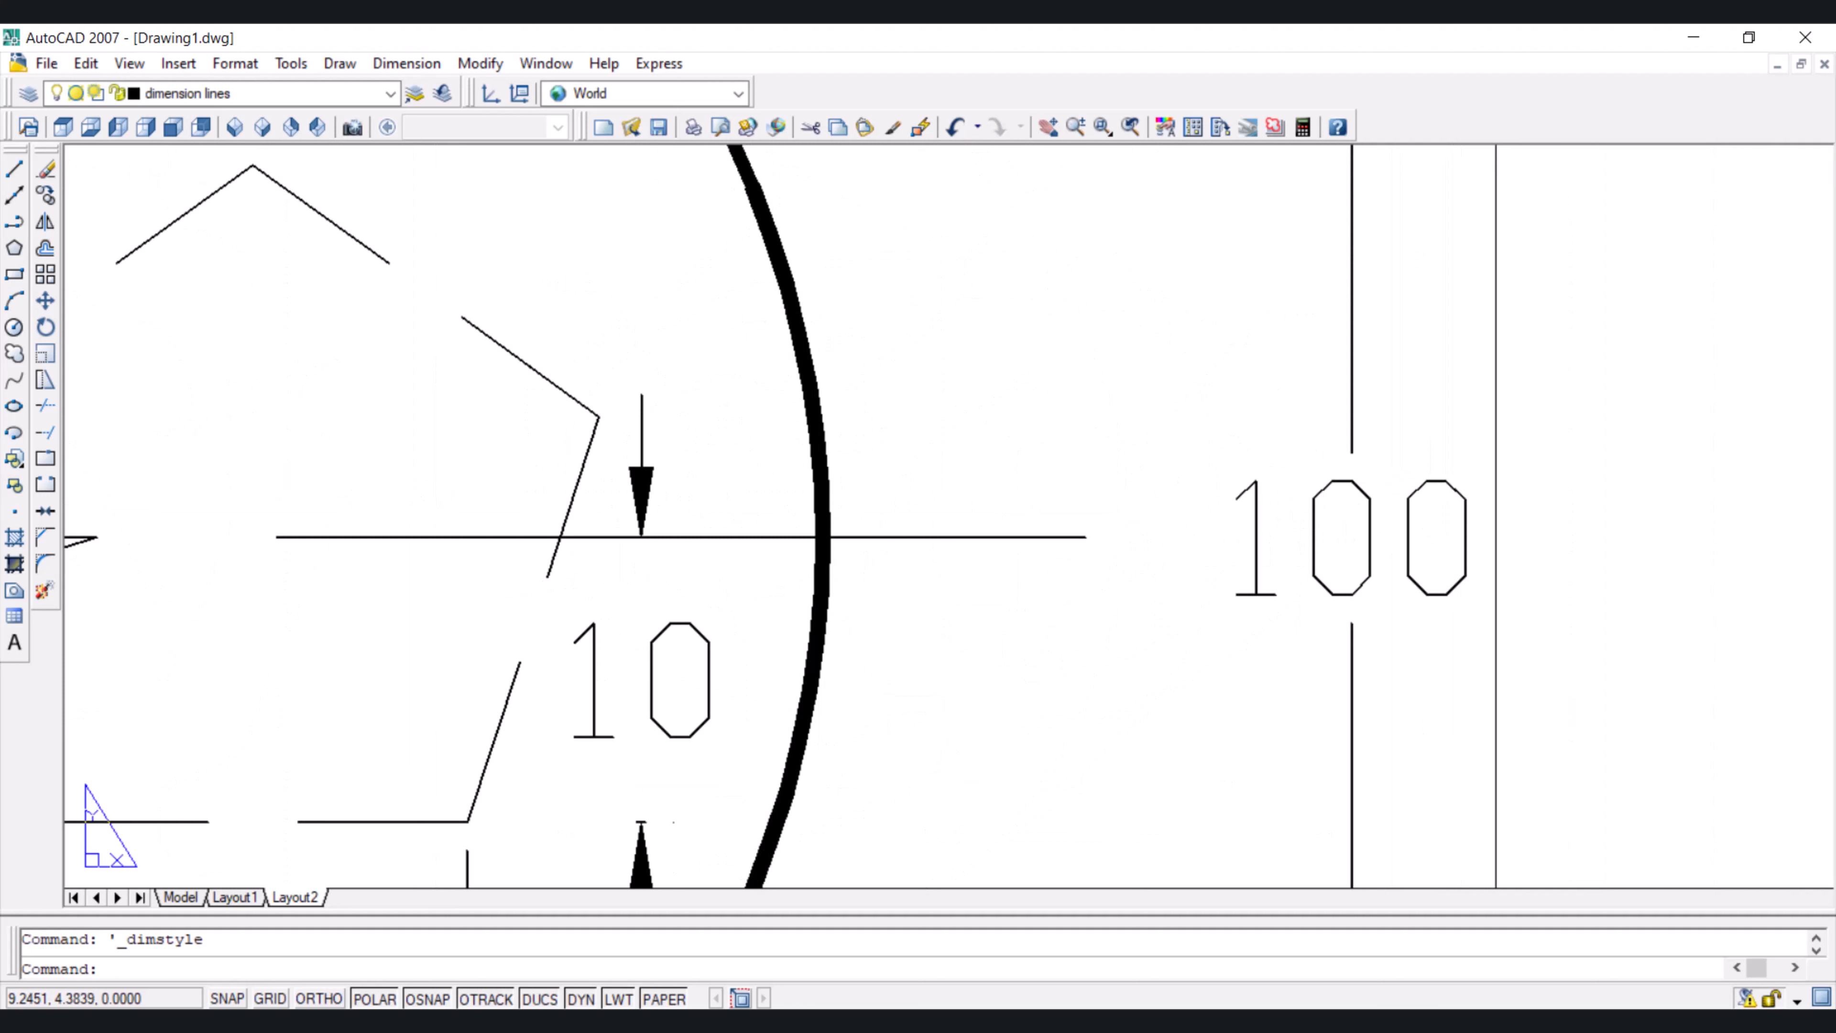
scroll(1346, 436, "down", 8)
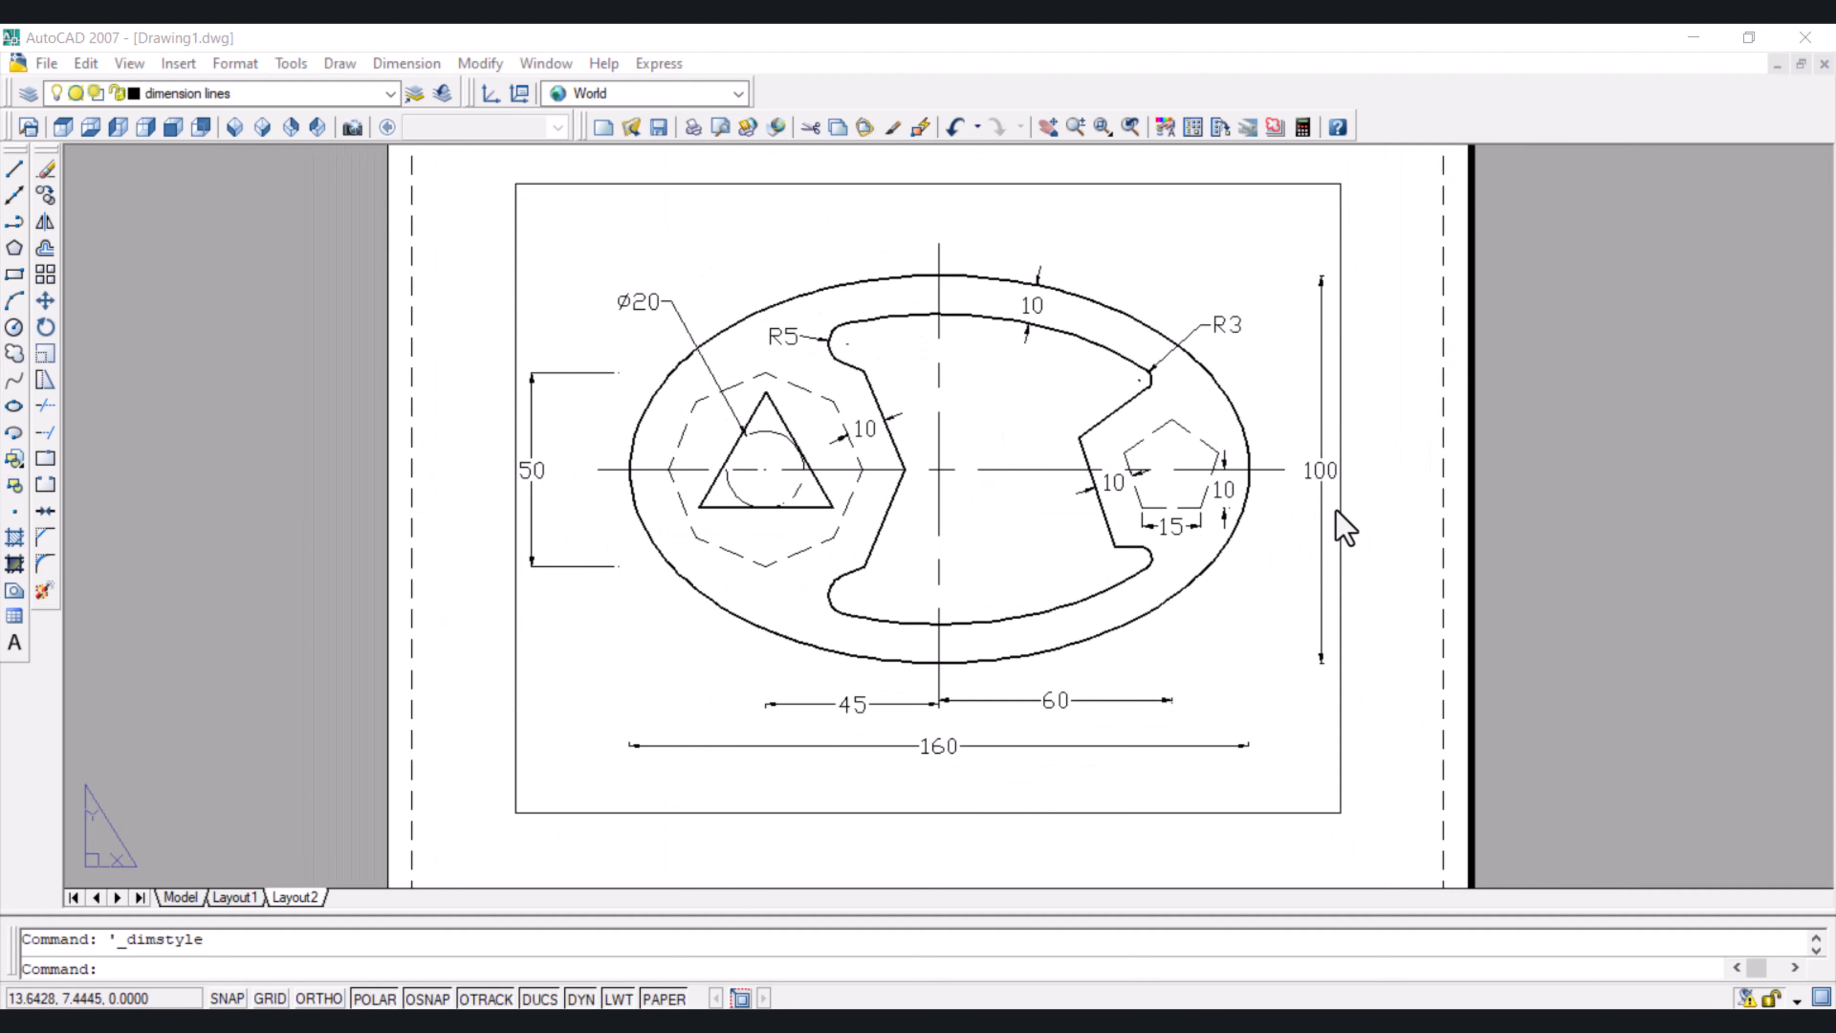